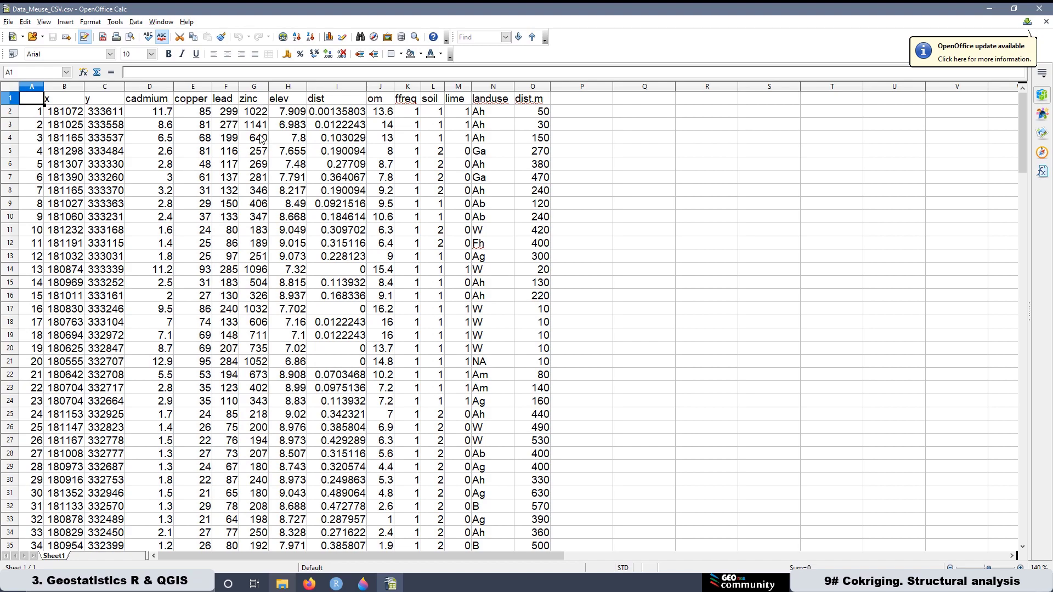
Compare the zinc and lead columns of the Data_Meuse_CSV.csv sheet, looking through their sample records
{"action": "left_click", "coordinate": [260, 88]}
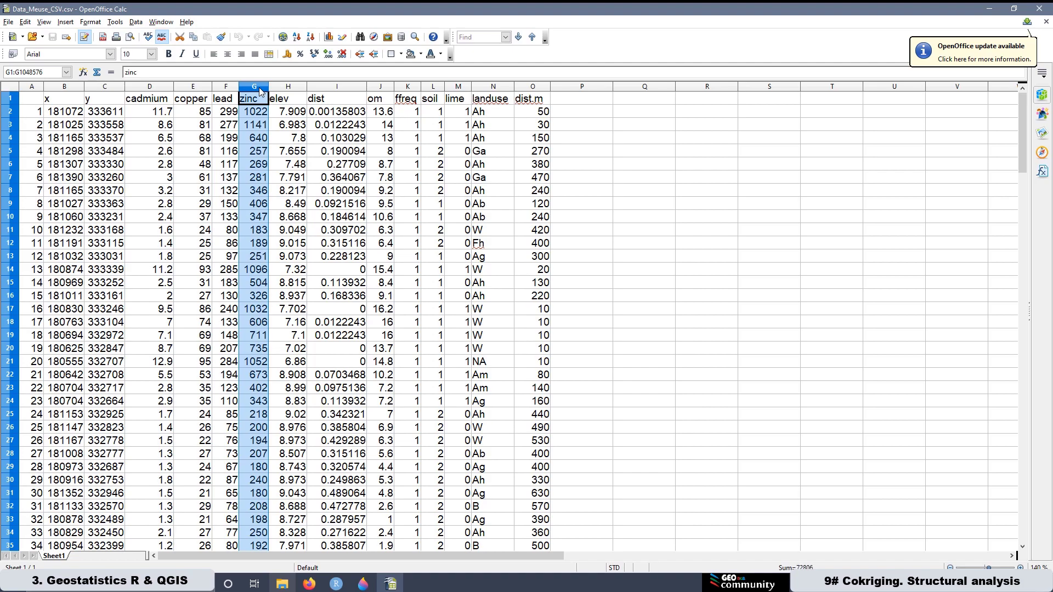
{"action": "left_click", "coordinate": [224, 89]}
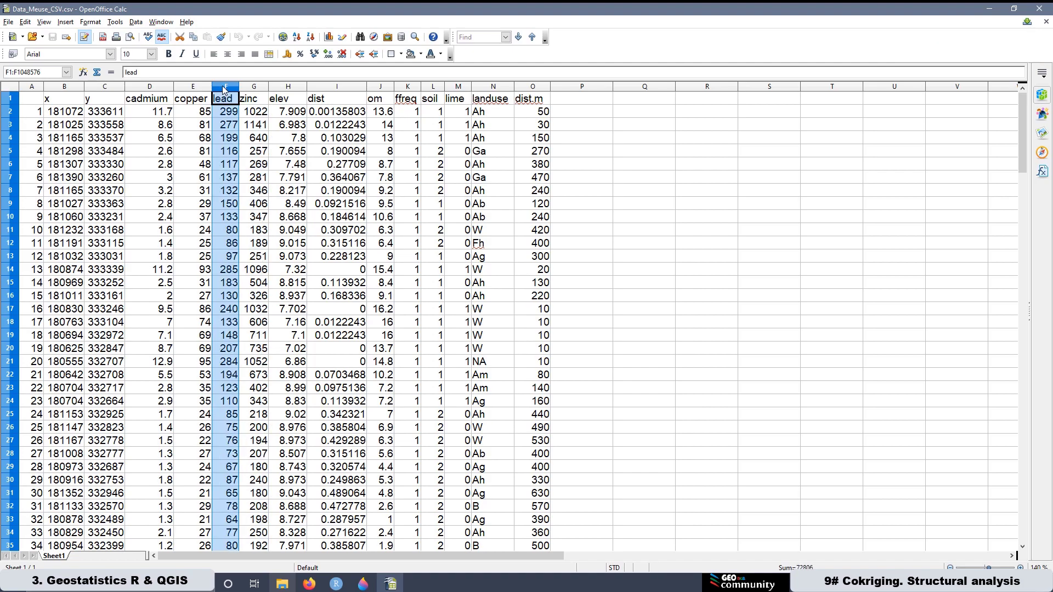
{"action": "left_click", "coordinate": [303, 138]}
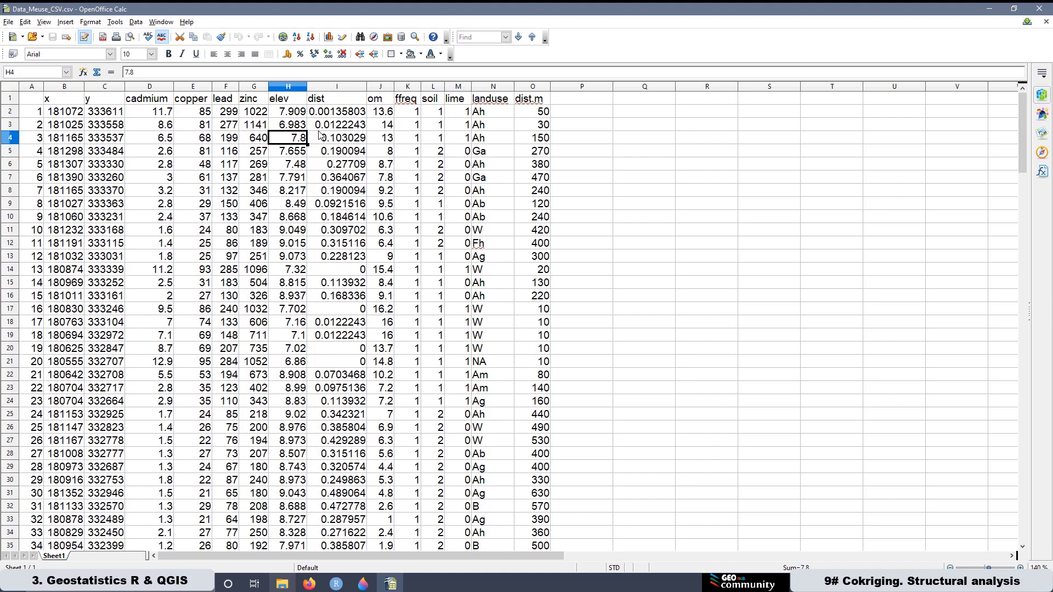
{"action": "left_click", "coordinate": [250, 88]}
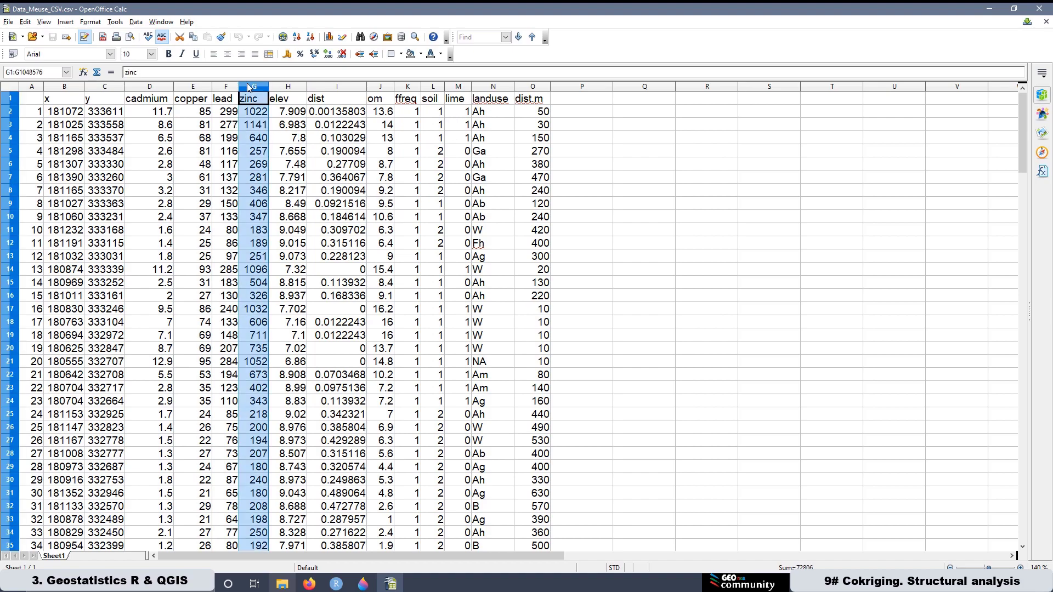
{"action": "left_click", "coordinate": [228, 88]}
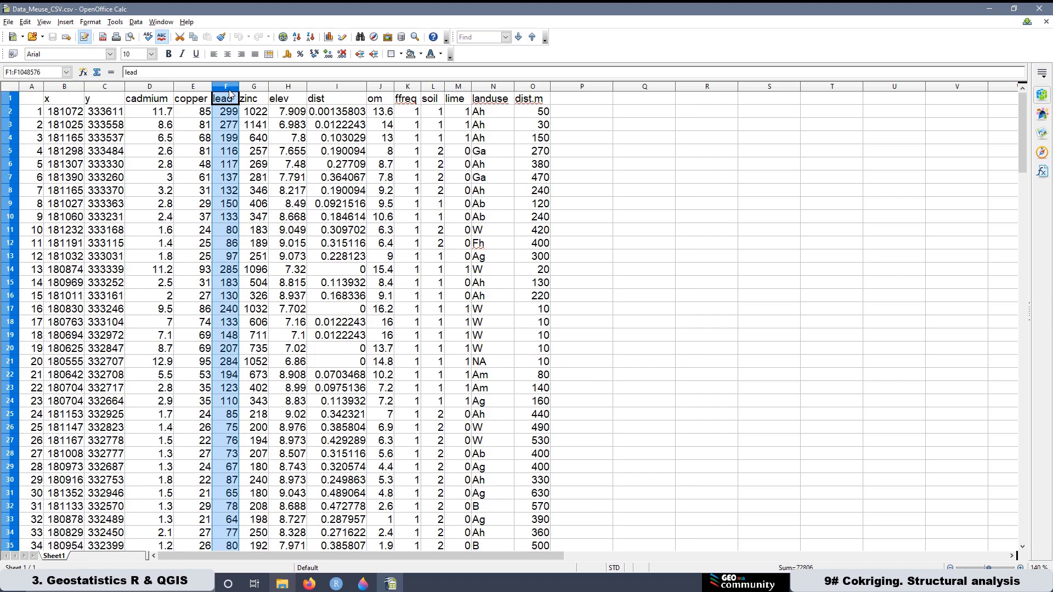
{"action": "left_click", "coordinate": [253, 89]}
{"action": "left_click", "coordinate": [228, 89]}
{"action": "left_click", "coordinate": [254, 88]}
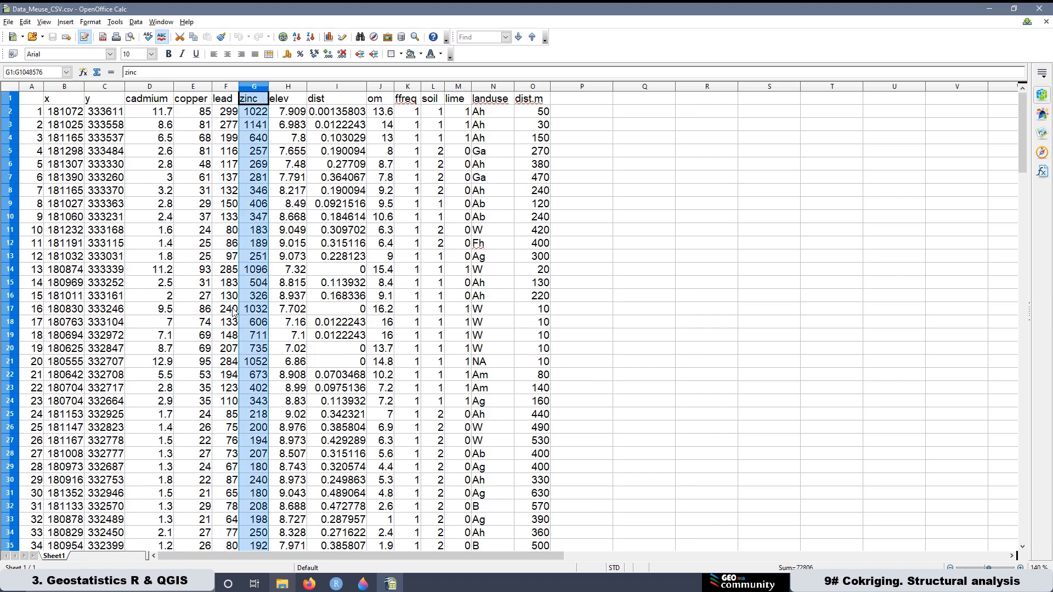
{"action": "left_click", "coordinate": [228, 89]}
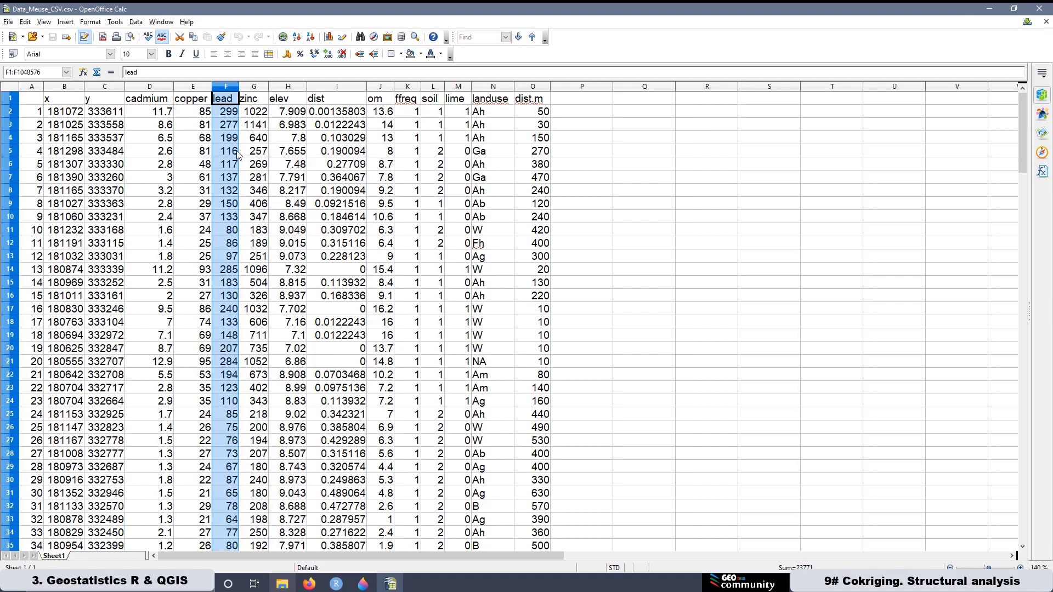
{"action": "left_click", "coordinate": [250, 90]}
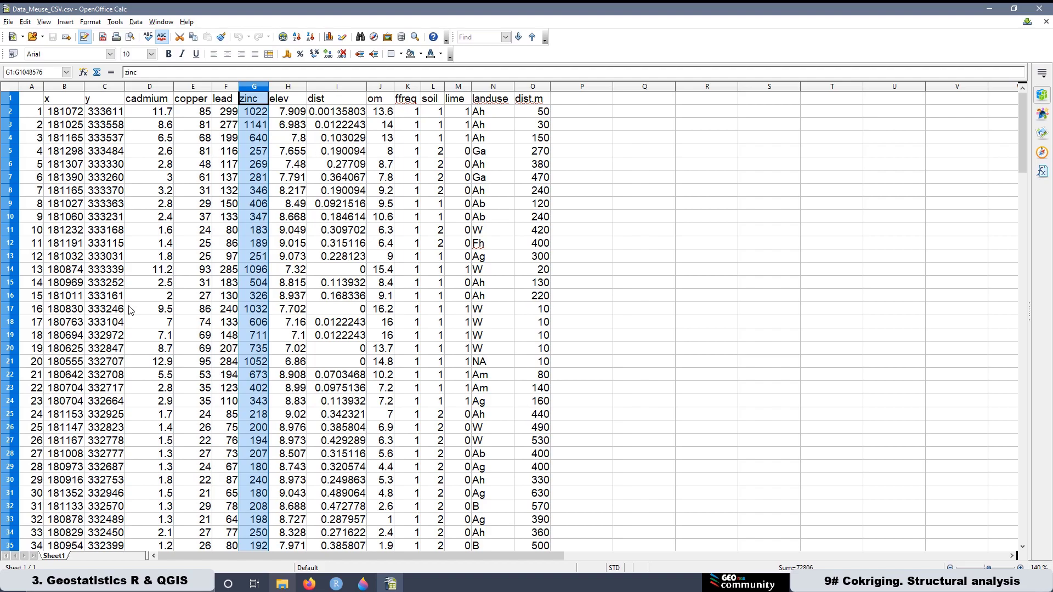
{"action": "scroll", "coordinate": [129, 310], "scroll_direction": "down", "scroll_amount": 9}
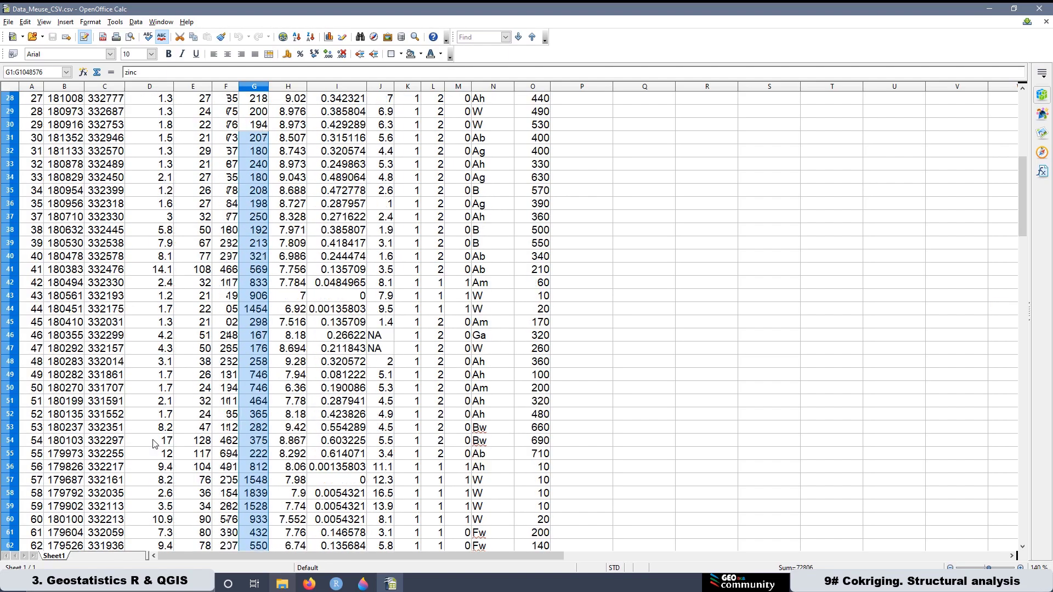
{"action": "scroll", "coordinate": [154, 444], "scroll_direction": "up", "scroll_amount": 9}
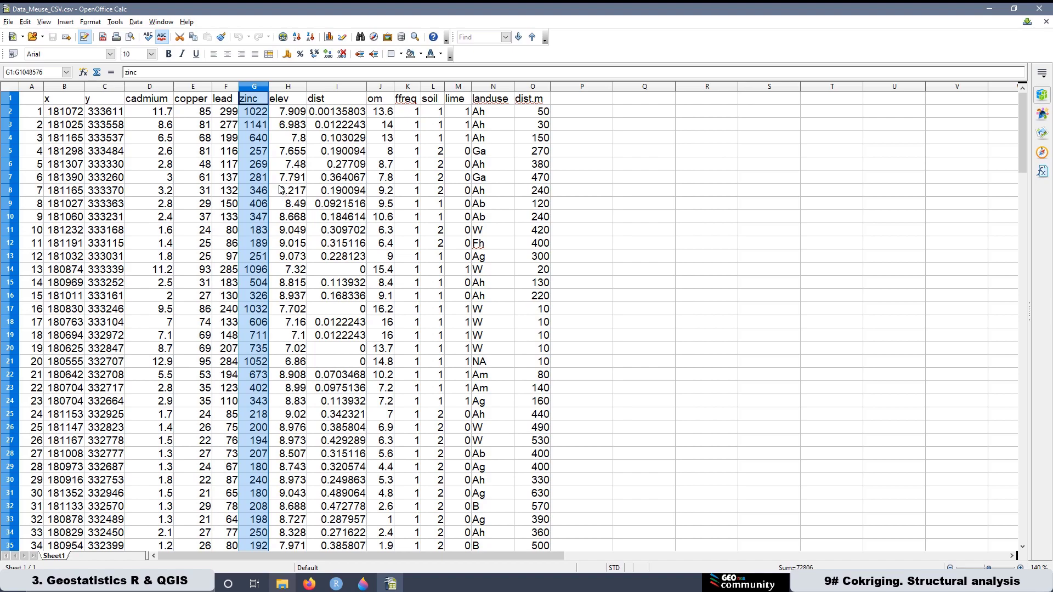
{"action": "left_click", "coordinate": [228, 88]}
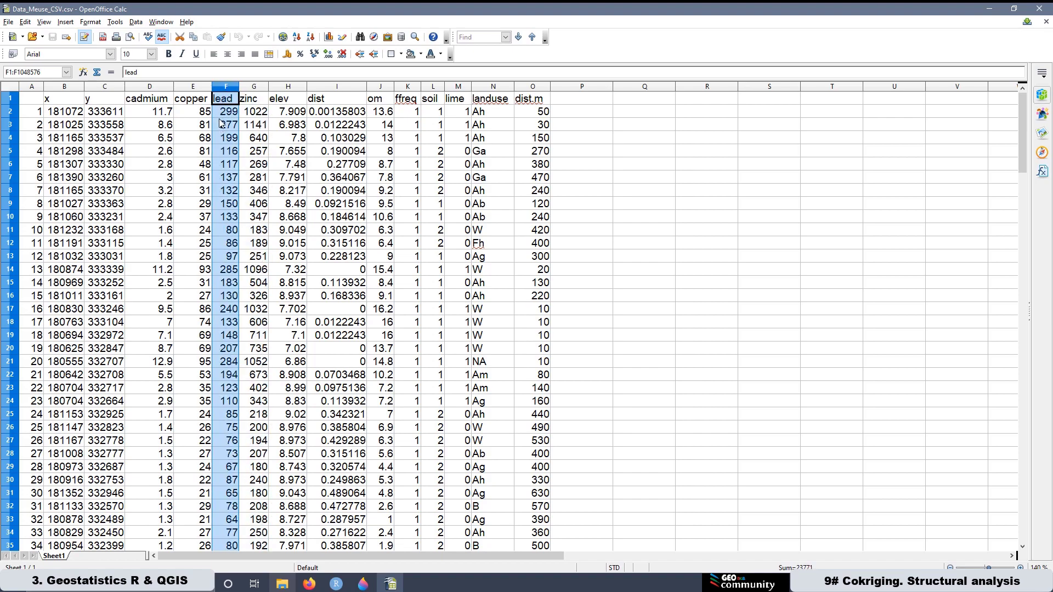
{"action": "left_click", "coordinate": [250, 87]}
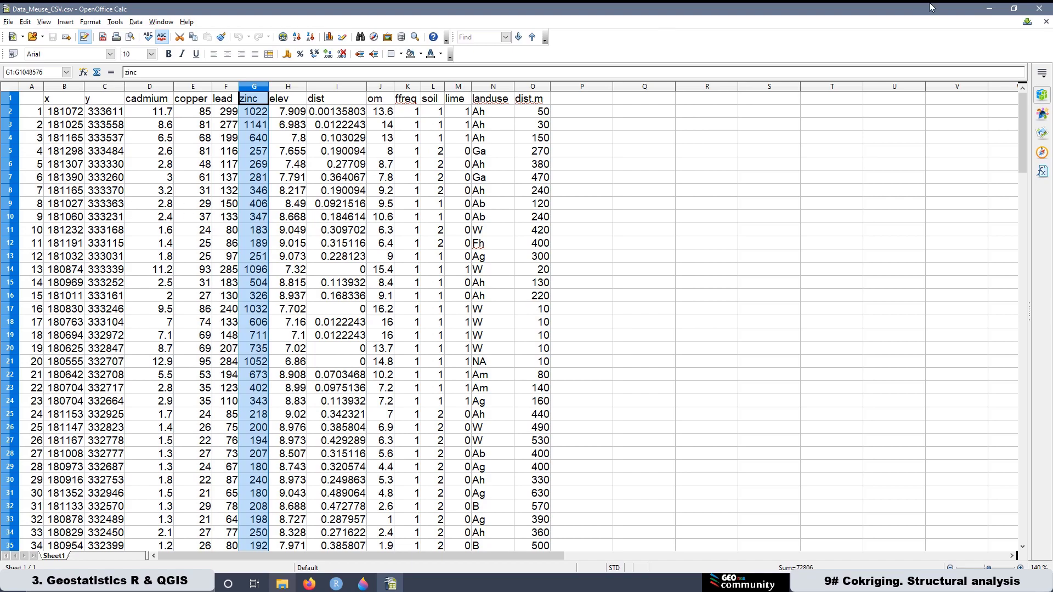
Open Cokriging_Log10zinc_50Sp.csv from the shp cokriging folder as comma-separated text and review its zinc and Log10Zinc columns
{"action": "left_click", "coordinate": [987, 14]}
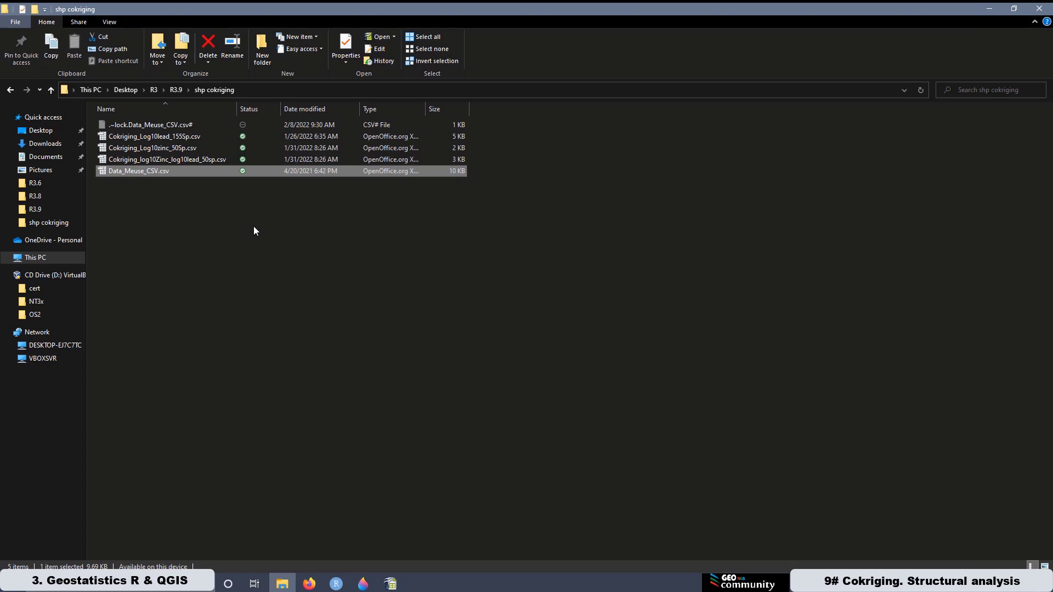
{"action": "left_click", "coordinate": [145, 152]}
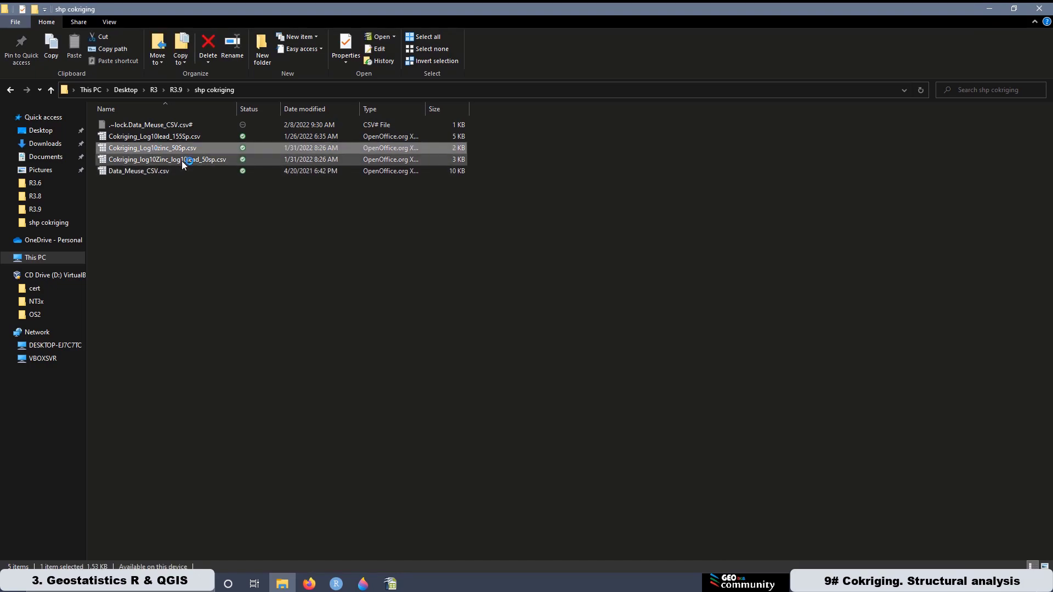
{"action": "left_click", "coordinate": [391, 584]}
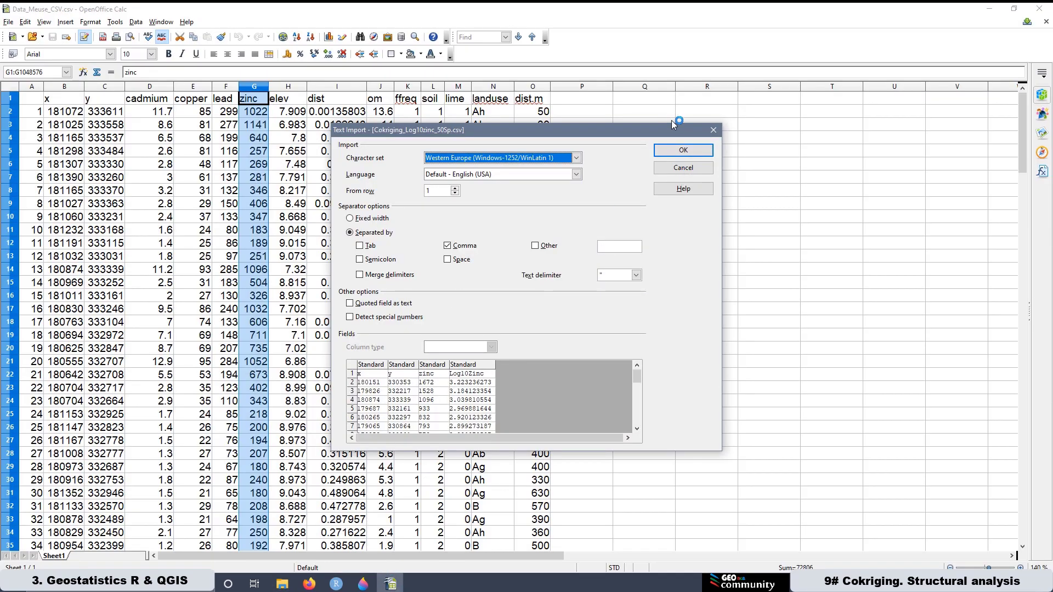
{"action": "left_click", "coordinate": [688, 150]}
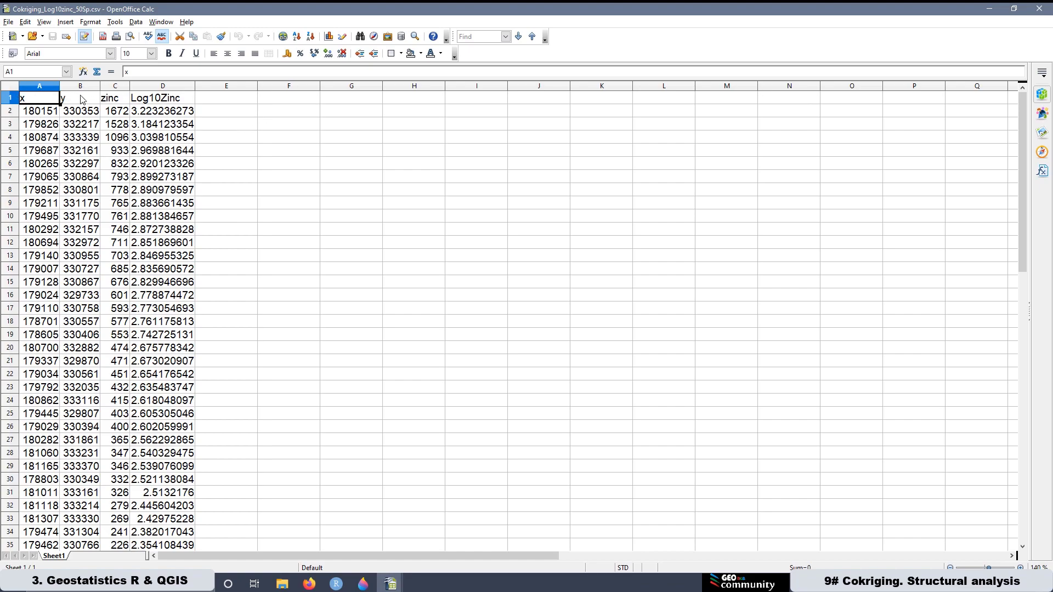
{"action": "left_click", "coordinate": [116, 86]}
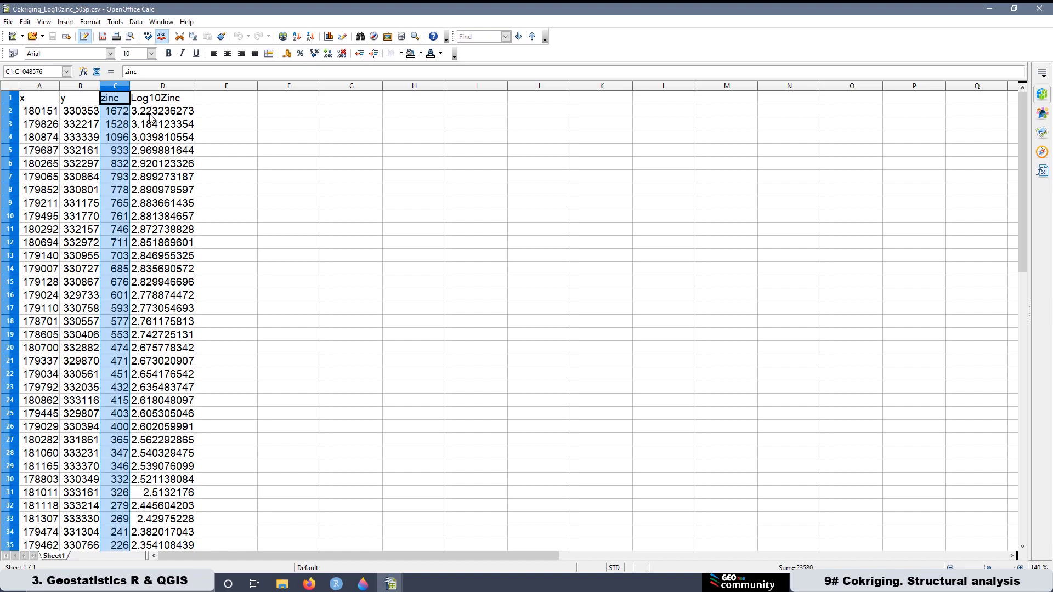
{"action": "left_click", "coordinate": [226, 124]}
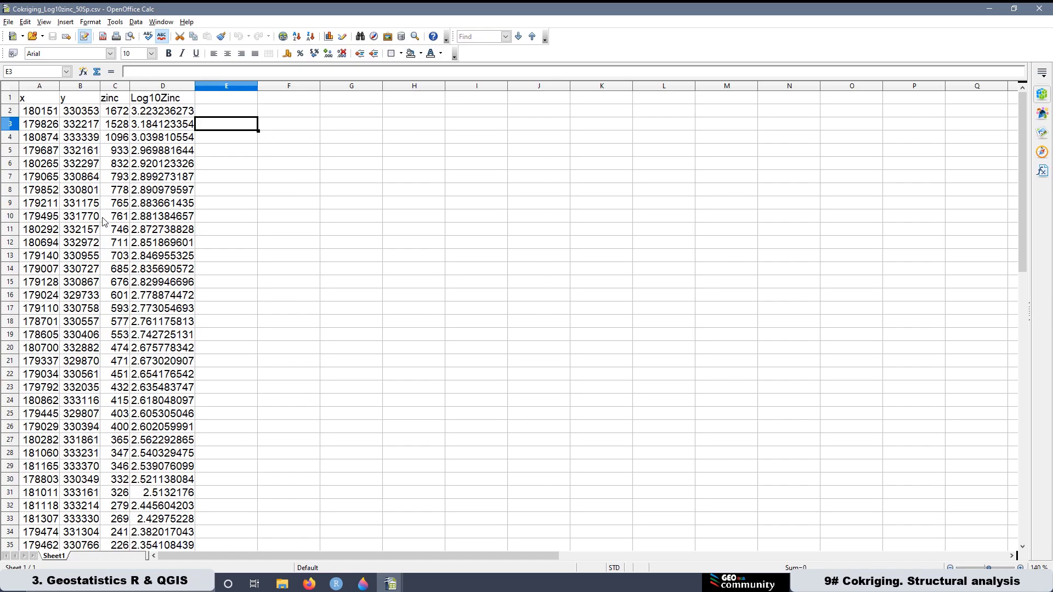
{"action": "scroll", "coordinate": [107, 304], "scroll_direction": "down", "scroll_amount": 7}
{"action": "scroll", "coordinate": [118, 309], "scroll_direction": "up", "scroll_amount": 7}
Open Cokriging_Log10lead_155Sp.csv from the shp cokriging folder as comma-separated text and review its lead records through to the last row
{"action": "left_click", "coordinate": [990, 9]}
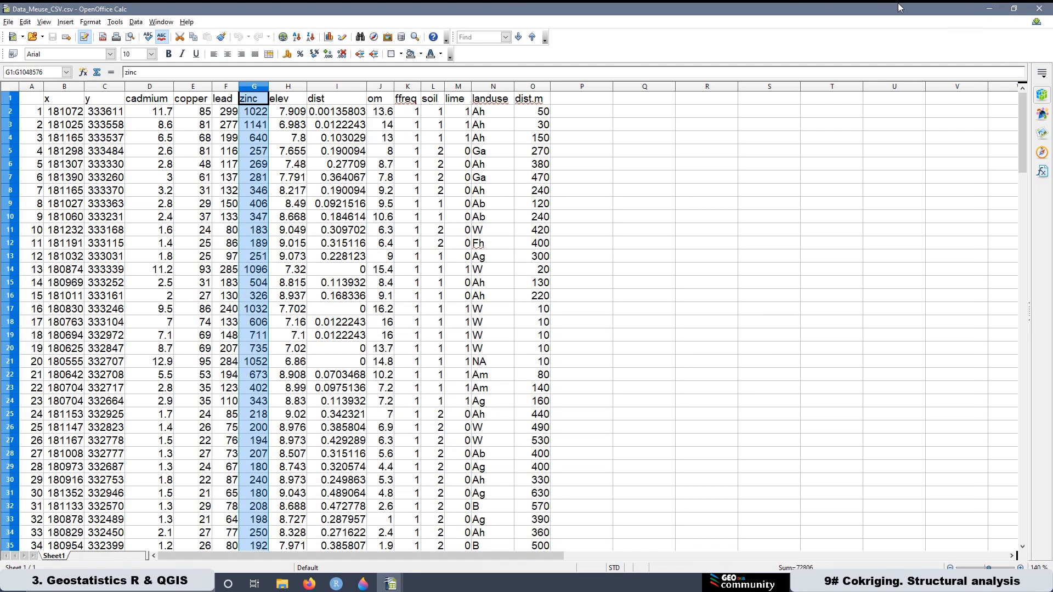
{"action": "left_click", "coordinate": [990, 9]}
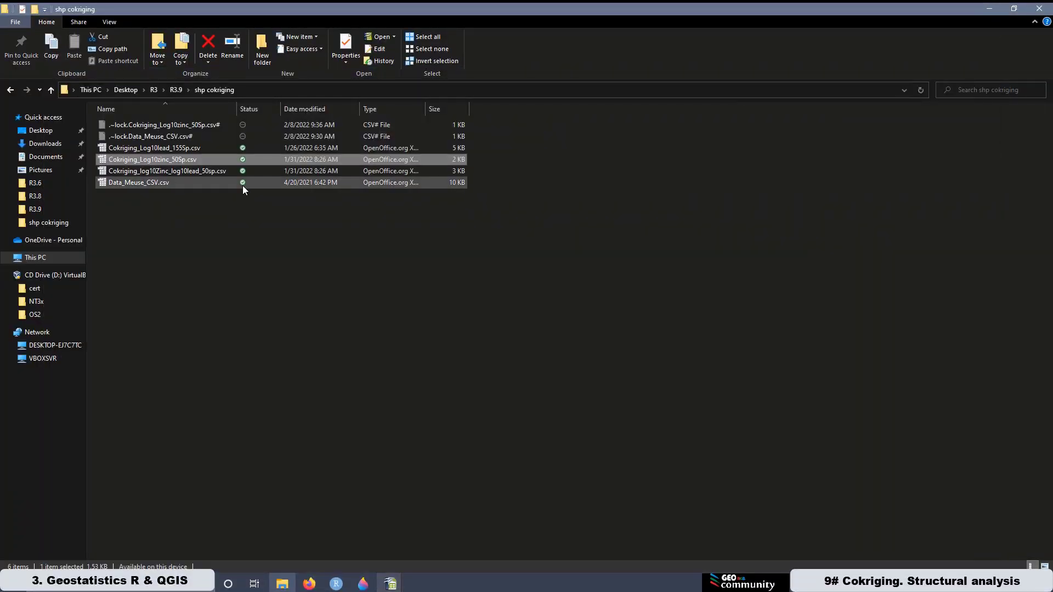
{"action": "double_click", "coordinate": [158, 147]}
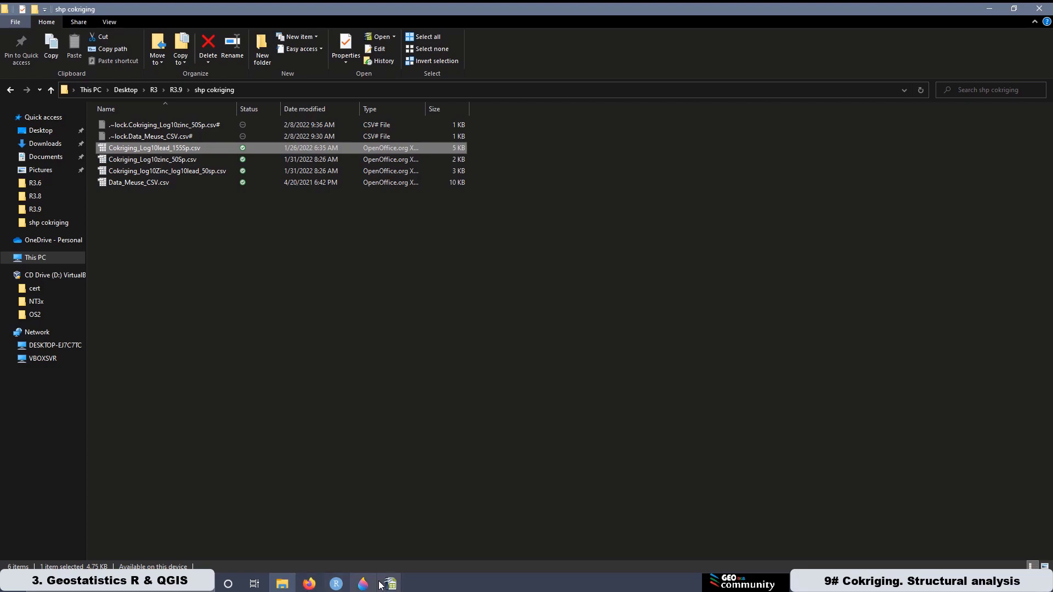
{"action": "mouse_move", "coordinate": [391, 584]}
{"action": "mouse_move", "coordinate": [353, 535]}
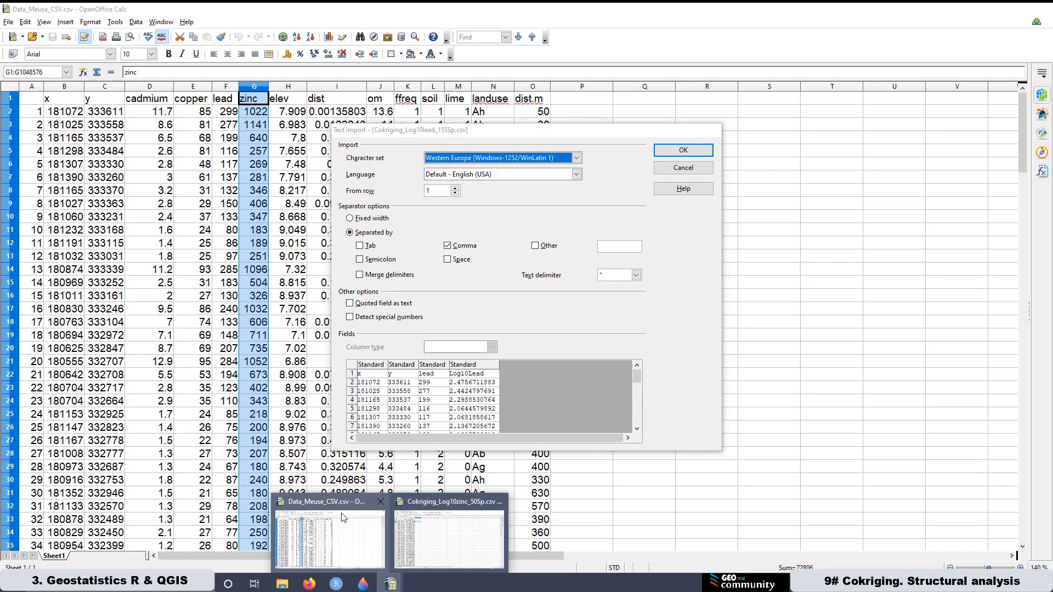
{"action": "left_click", "coordinate": [342, 517]}
{"action": "left_click", "coordinate": [676, 155]}
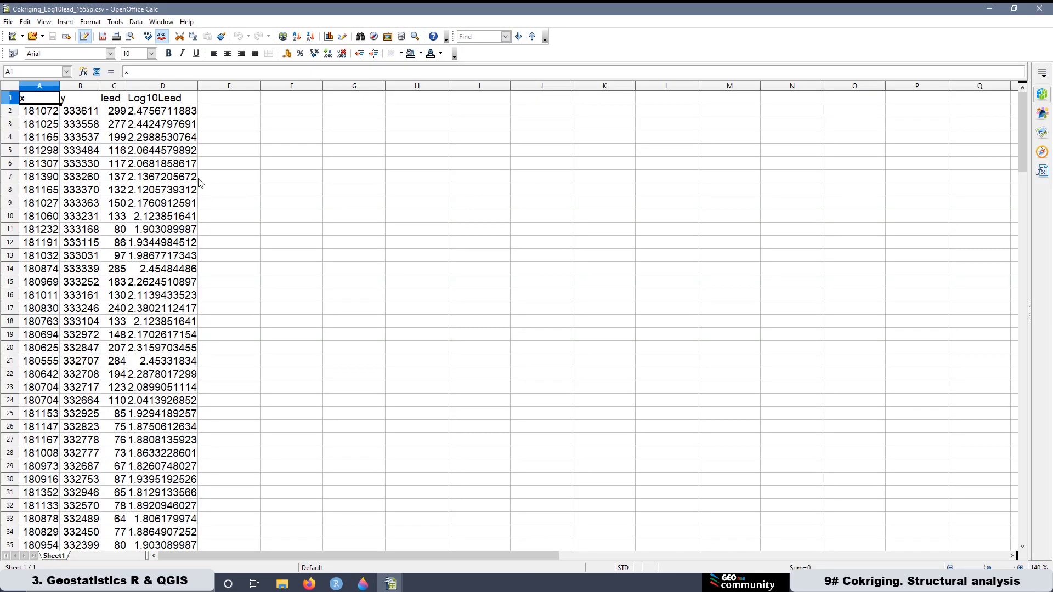
{"action": "scroll", "coordinate": [113, 173], "scroll_direction": "down", "scroll_amount": 16}
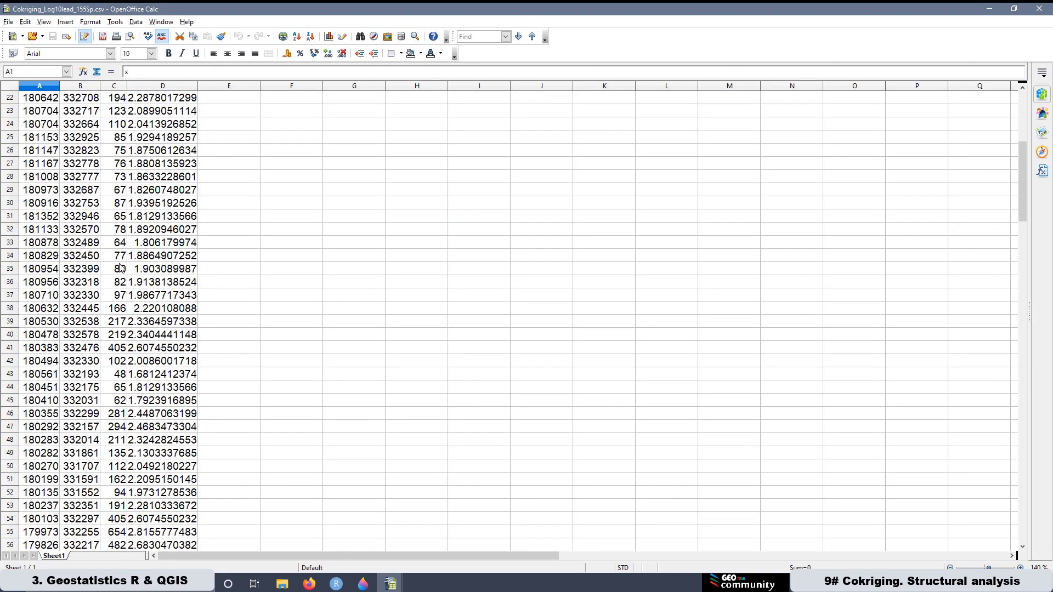
{"action": "scroll", "coordinate": [106, 399], "scroll_direction": "down", "scroll_amount": 19}
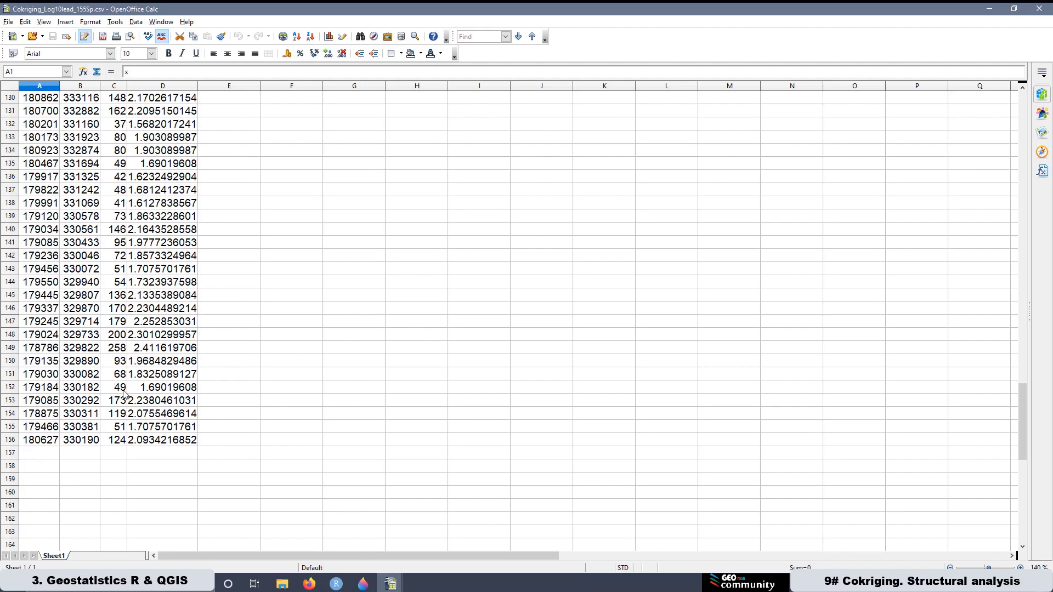
{"action": "scroll", "coordinate": [140, 398], "scroll_direction": "up", "scroll_amount": 20}
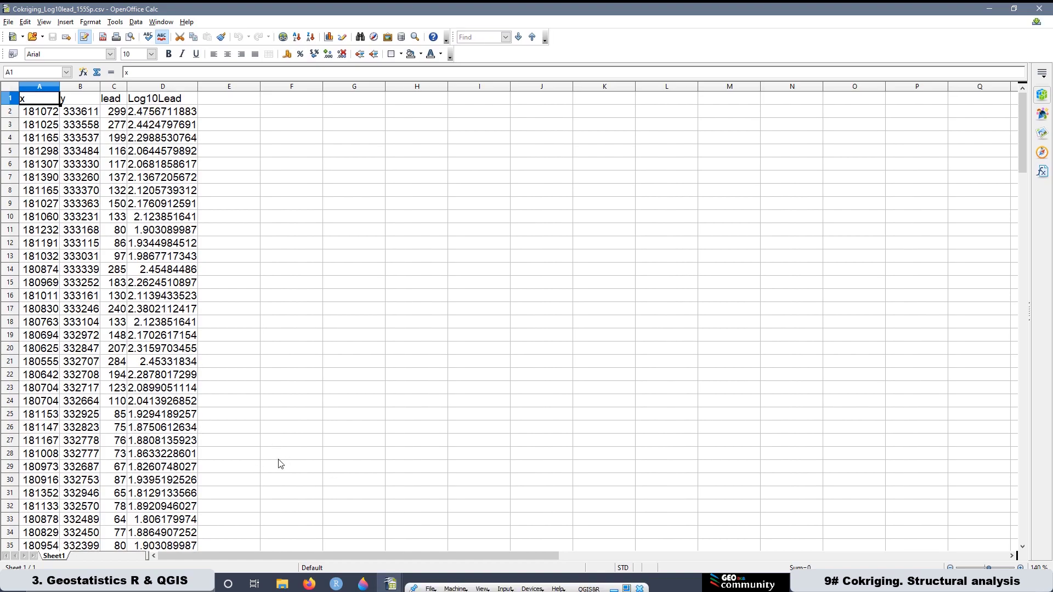
Open Cokriging_log10Zinc_log10lead_50sp.csv from the shp cokriging folder as comma-separated text and review its combined lead and zinc records
{"action": "left_click", "coordinate": [282, 584]}
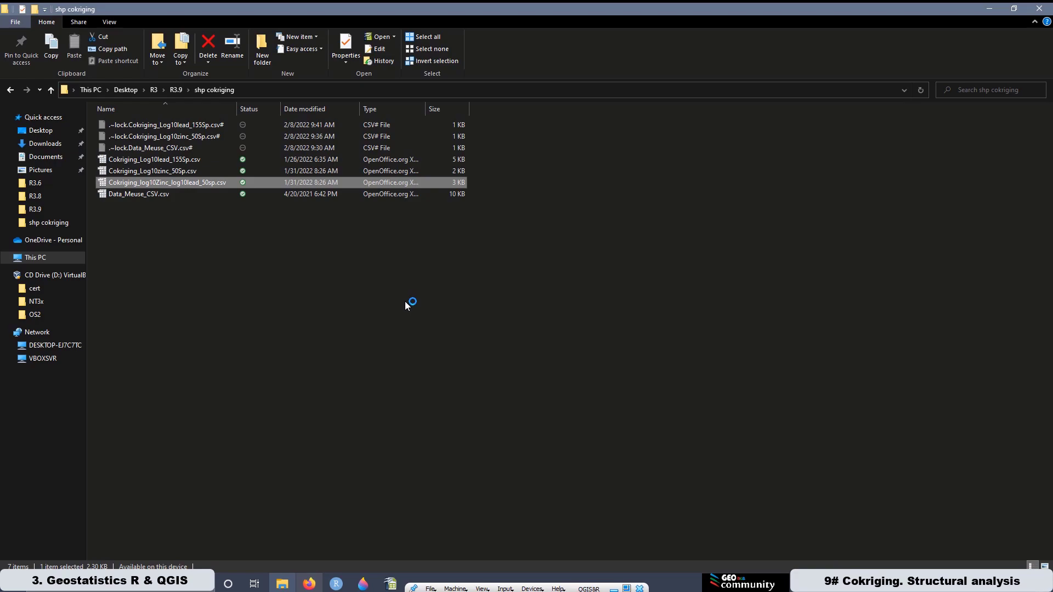
{"action": "left_click", "coordinate": [391, 584]}
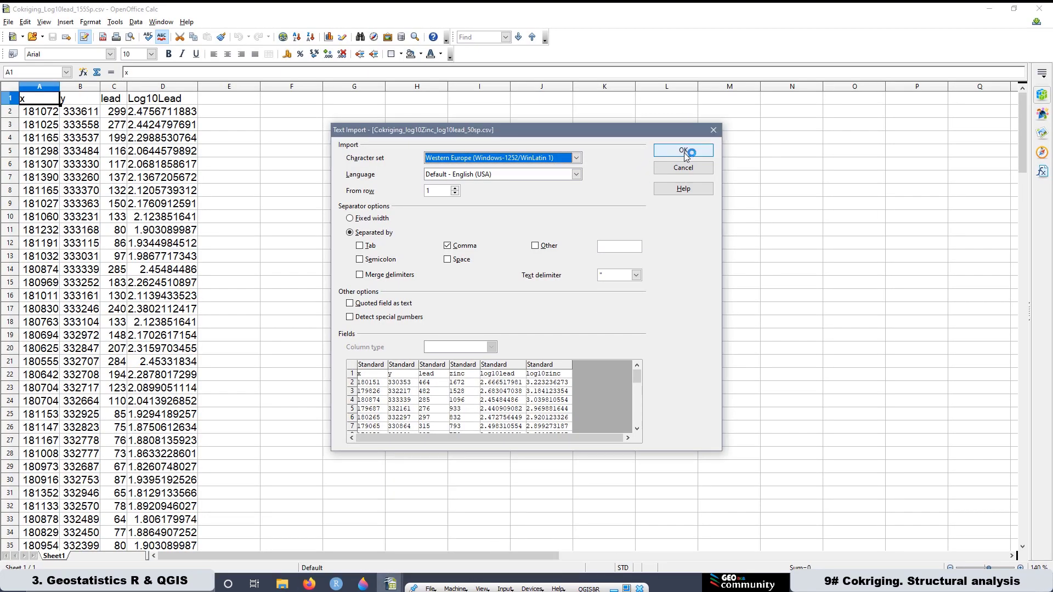
{"action": "left_click", "coordinate": [684, 151]}
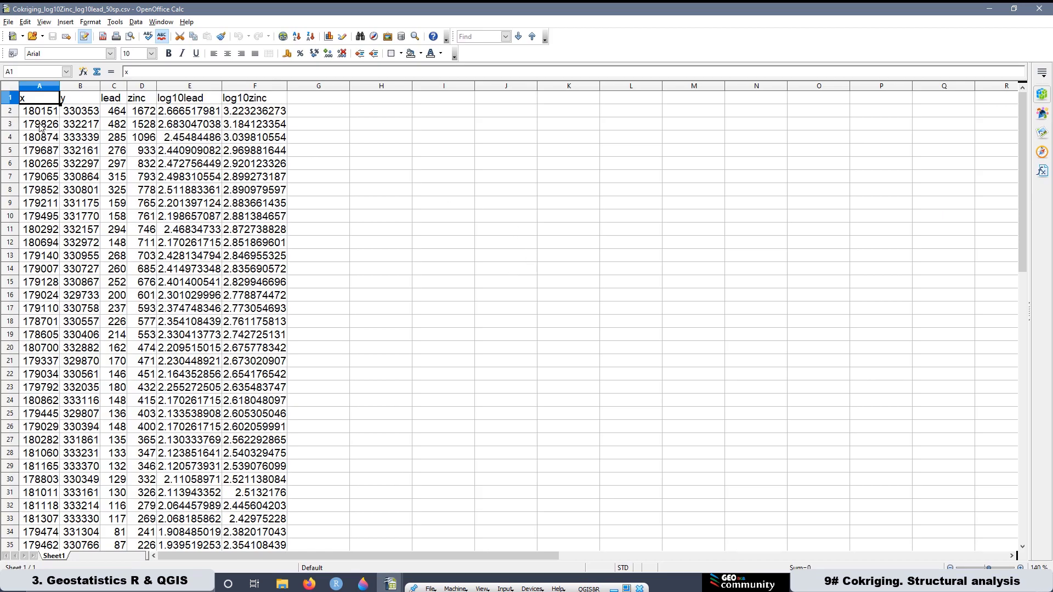
{"action": "scroll", "coordinate": [39, 127], "scroll_direction": "down", "scroll_amount": 9}
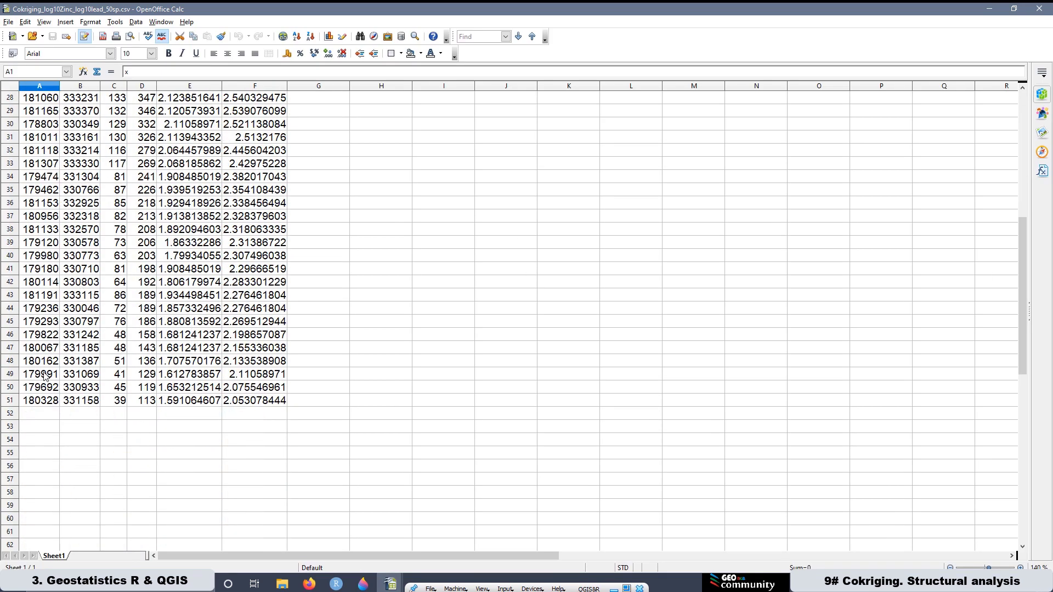
{"action": "scroll", "coordinate": [44, 362], "scroll_direction": "up", "scroll_amount": 9}
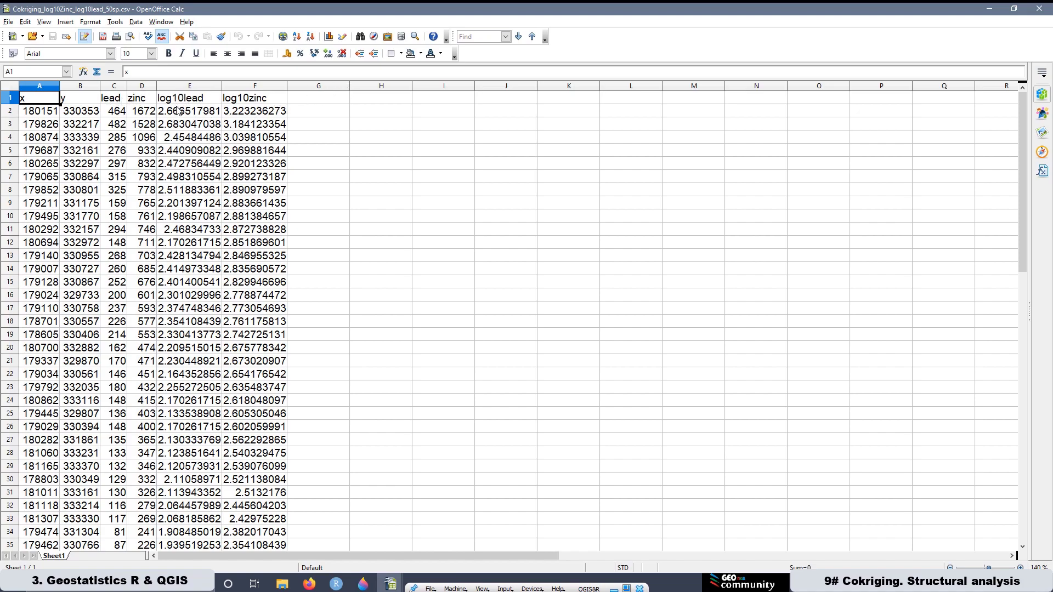
{"action": "scroll", "coordinate": [213, 132], "scroll_direction": "down", "scroll_amount": 9}
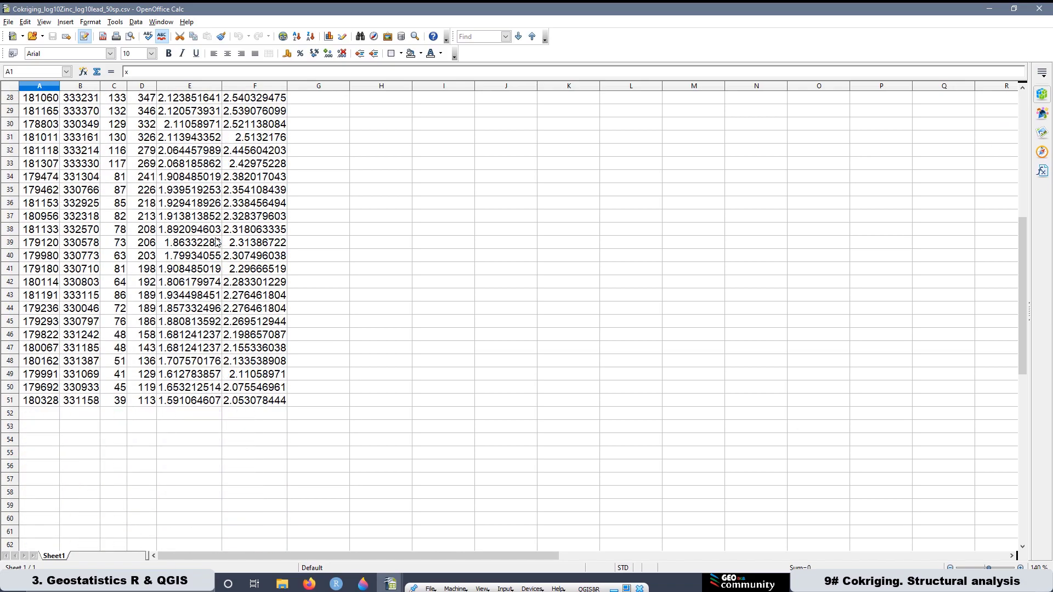
{"action": "scroll", "coordinate": [214, 378], "scroll_direction": "up", "scroll_amount": 6}
{"action": "scroll", "coordinate": [214, 377], "scroll_direction": "up", "scroll_amount": 3}
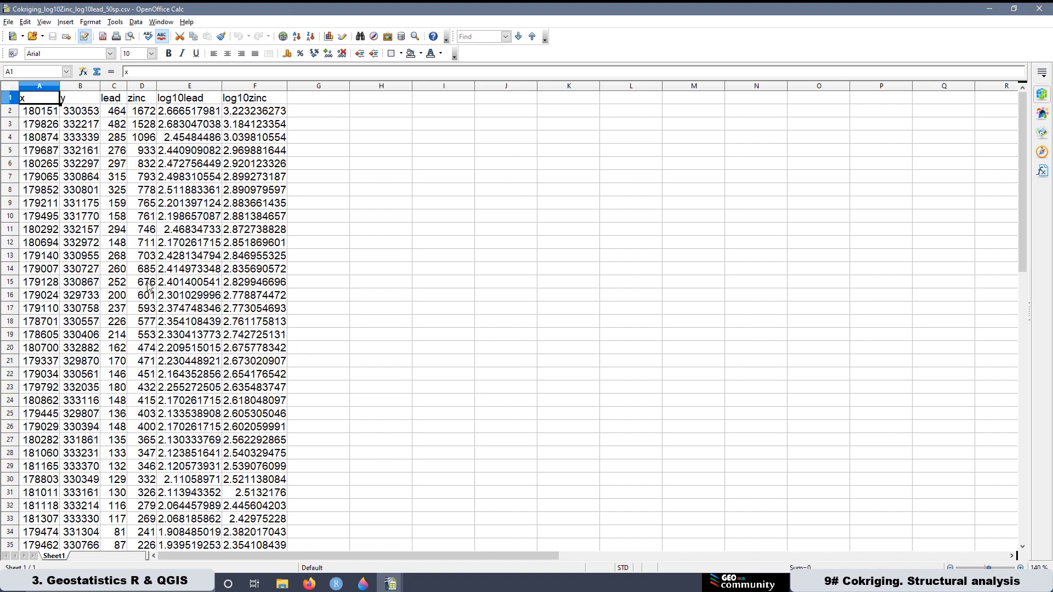
Switch to Firefox and open the Resources page of giscourse.online
{"action": "mouse_move", "coordinate": [390, 583]}
{"action": "left_click", "coordinate": [311, 587]}
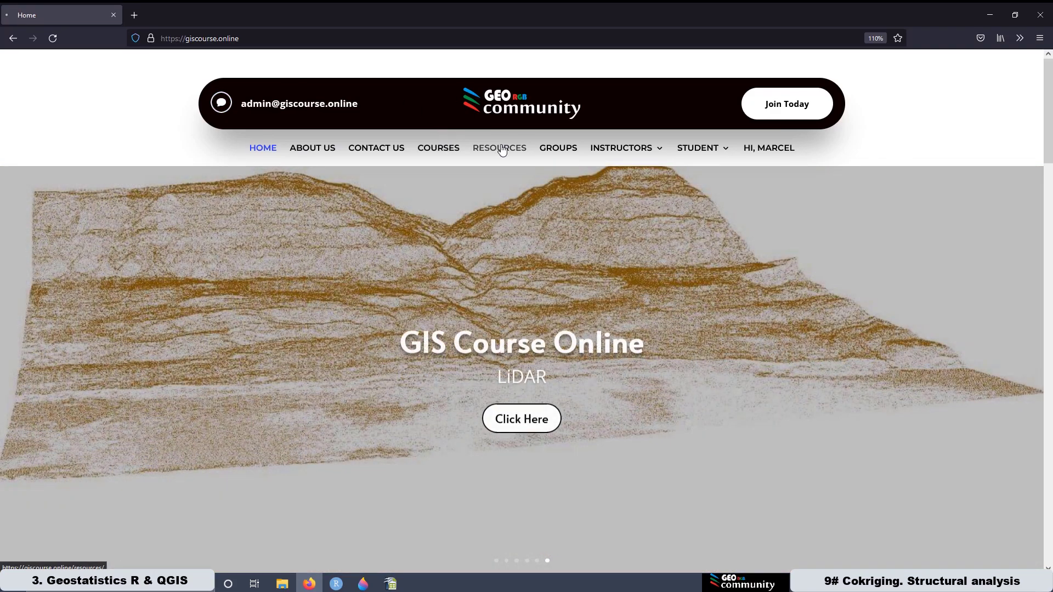
{"action": "left_click", "coordinate": [502, 151]}
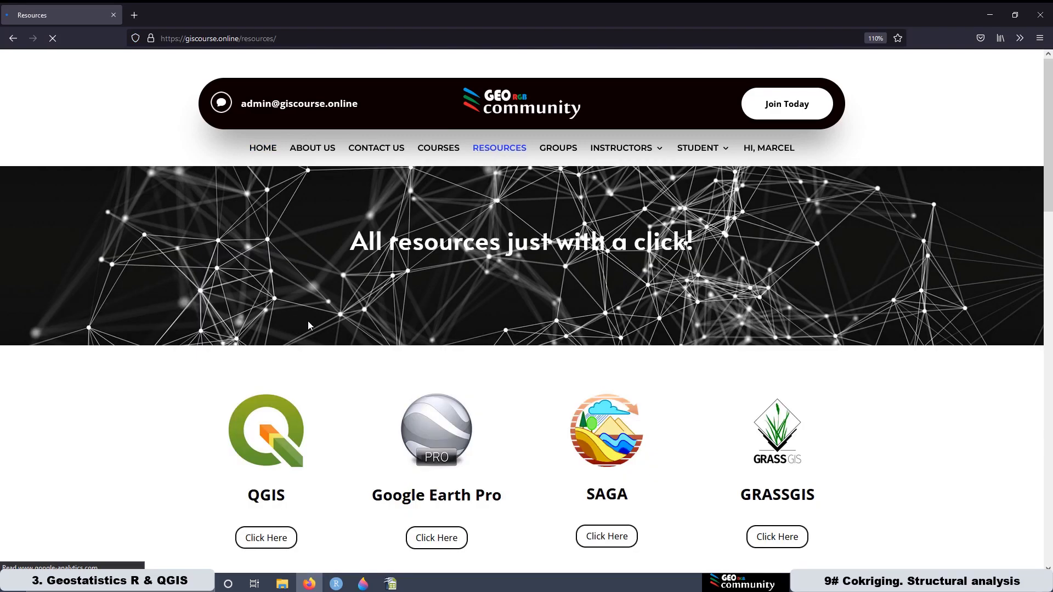
Look through the software downloads offered on the Resources page, then minimise the browser
{"action": "scroll", "coordinate": [379, 281], "scroll_direction": "down", "scroll_amount": 12}
{"action": "scroll", "coordinate": [406, 266], "scroll_direction": "down", "scroll_amount": 5}
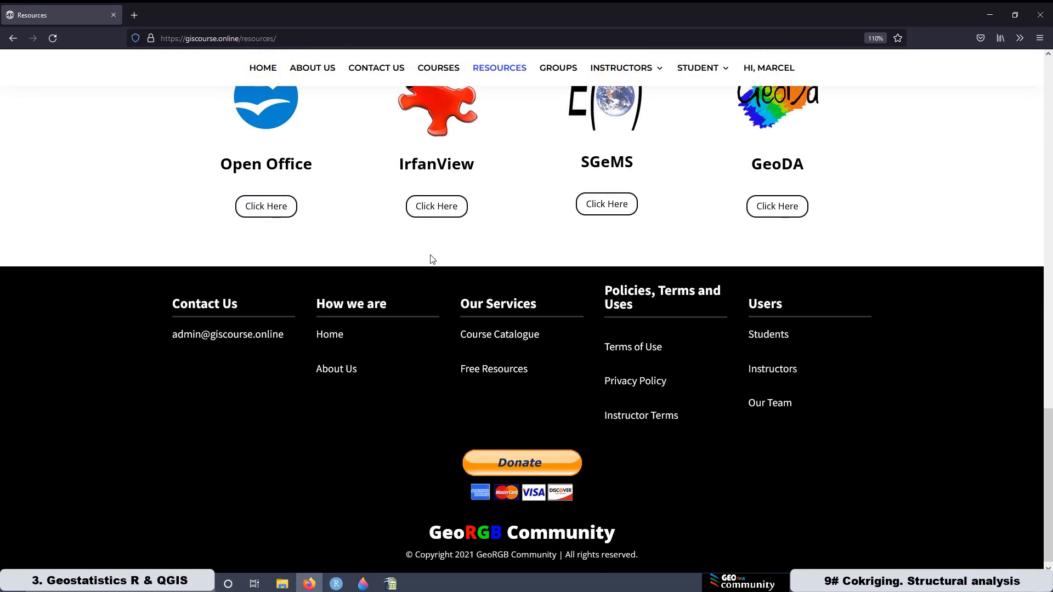
{"action": "scroll", "coordinate": [336, 270], "scroll_direction": "up", "scroll_amount": 3}
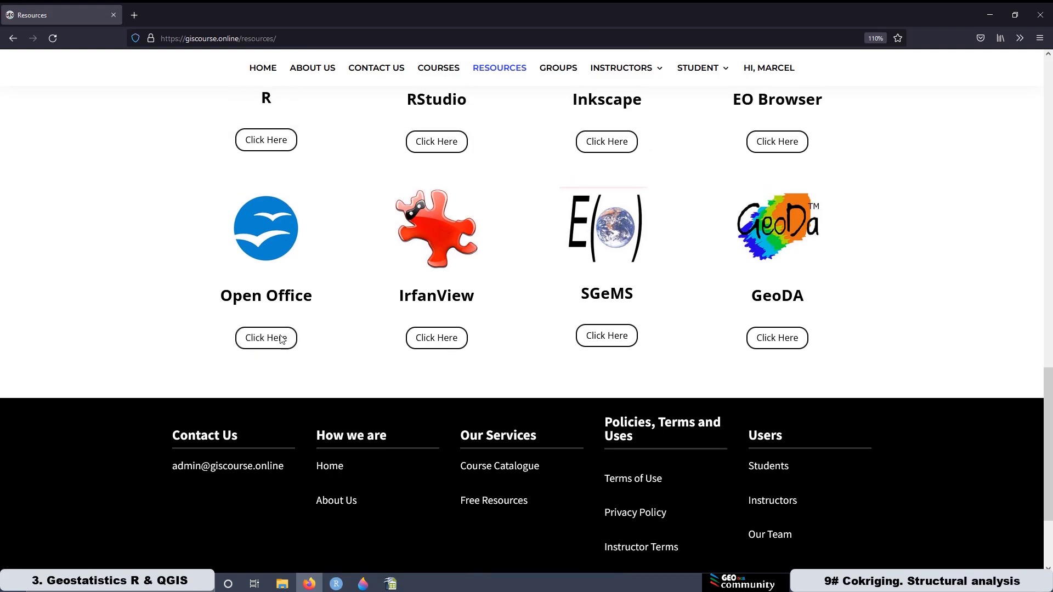
{"action": "scroll", "coordinate": [584, 207], "scroll_direction": "up", "scroll_amount": 6}
{"action": "scroll", "coordinate": [583, 203], "scroll_direction": "up", "scroll_amount": 5}
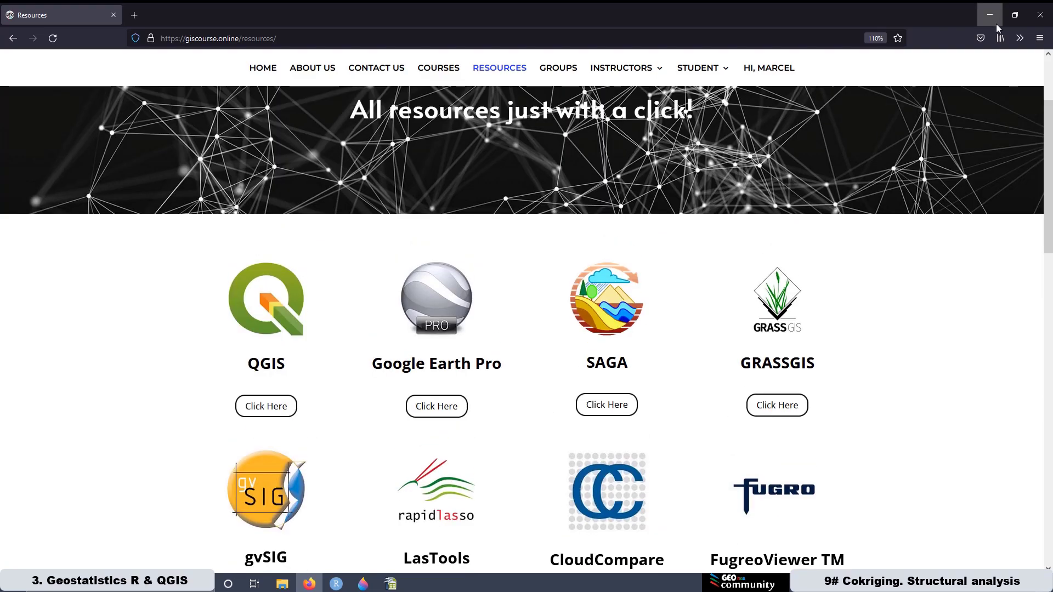
{"action": "left_click", "coordinate": [989, 15]}
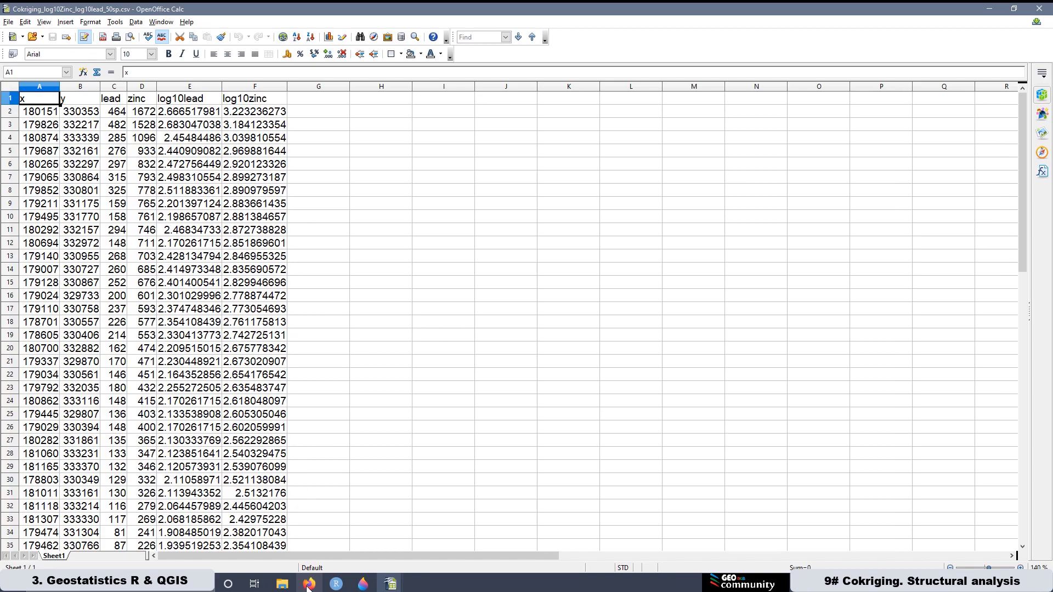
Return to Firefox and start the third geostatistics course, Structural analysis for Kriging / cokriging, from the site's course catalogue
{"action": "left_click", "coordinate": [309, 584]}
{"action": "scroll", "coordinate": [483, 123], "scroll_direction": "up", "scroll_amount": 3}
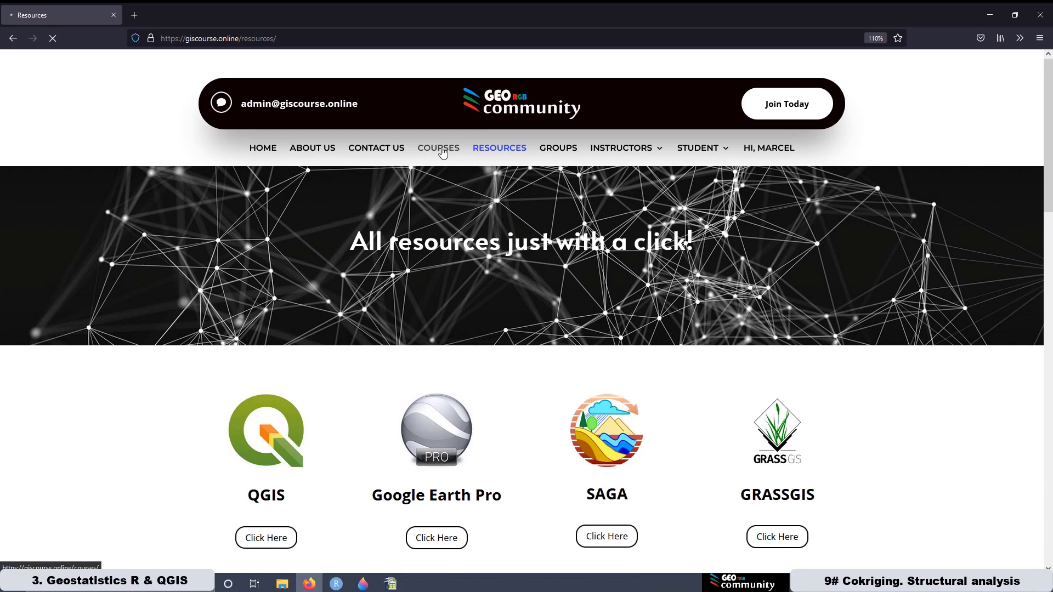
{"action": "scroll", "coordinate": [354, 93], "scroll_direction": "down", "scroll_amount": 3}
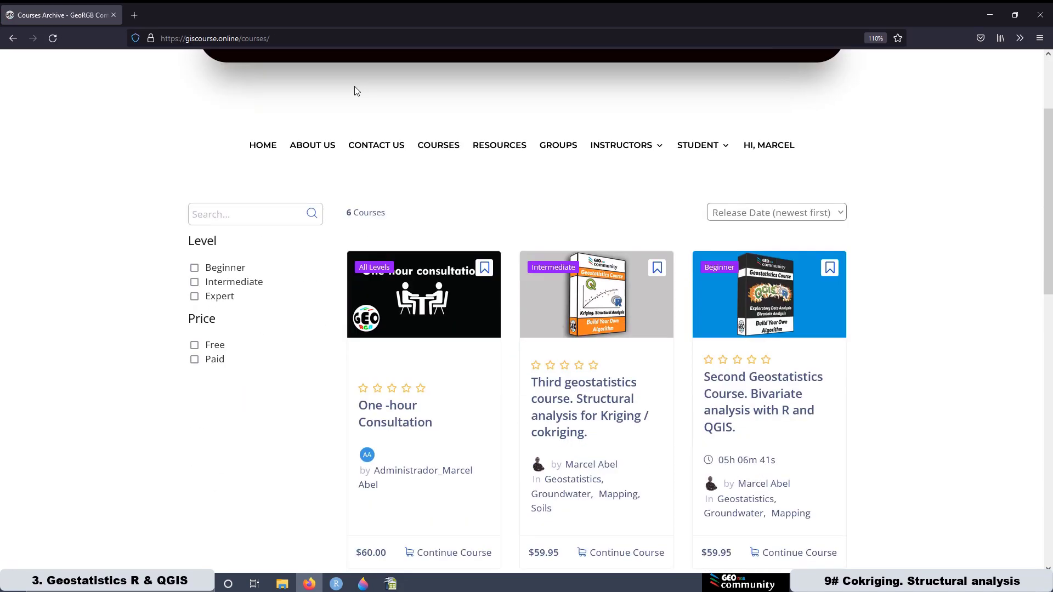
{"action": "left_click", "coordinate": [603, 292]}
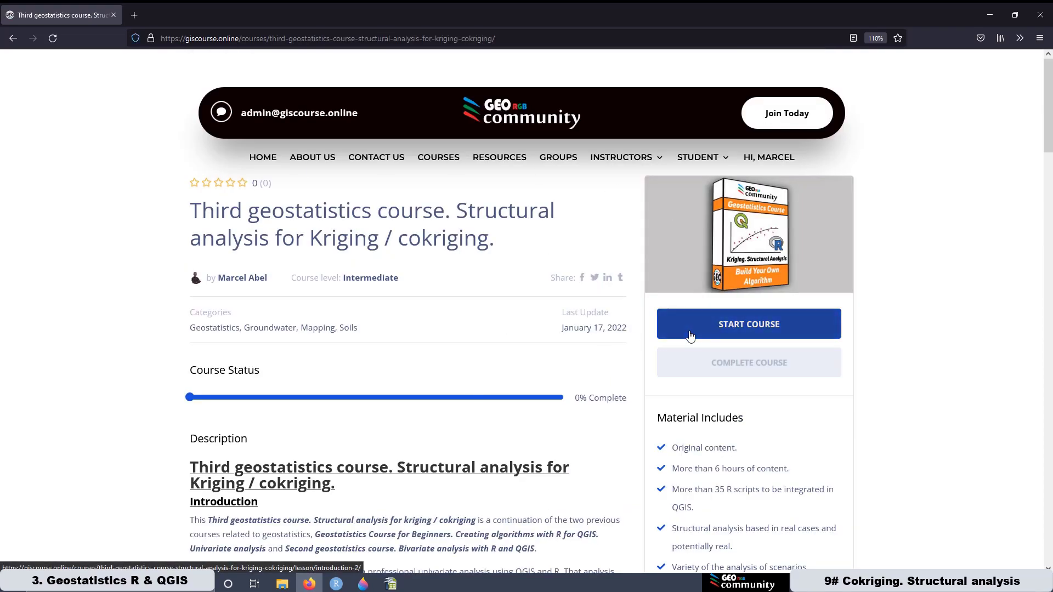
{"action": "left_click", "coordinate": [684, 335]}
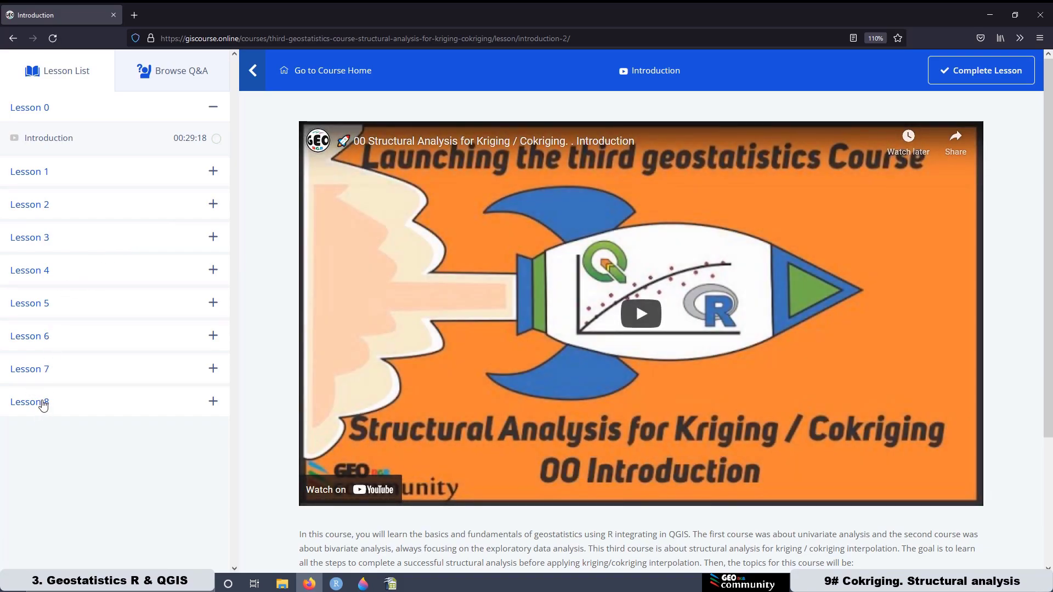
Open the Lesson 8 page, Cross validation. LOOCV and KFoldCV, and examine its description and attachments
{"action": "left_click", "coordinate": [43, 405]}
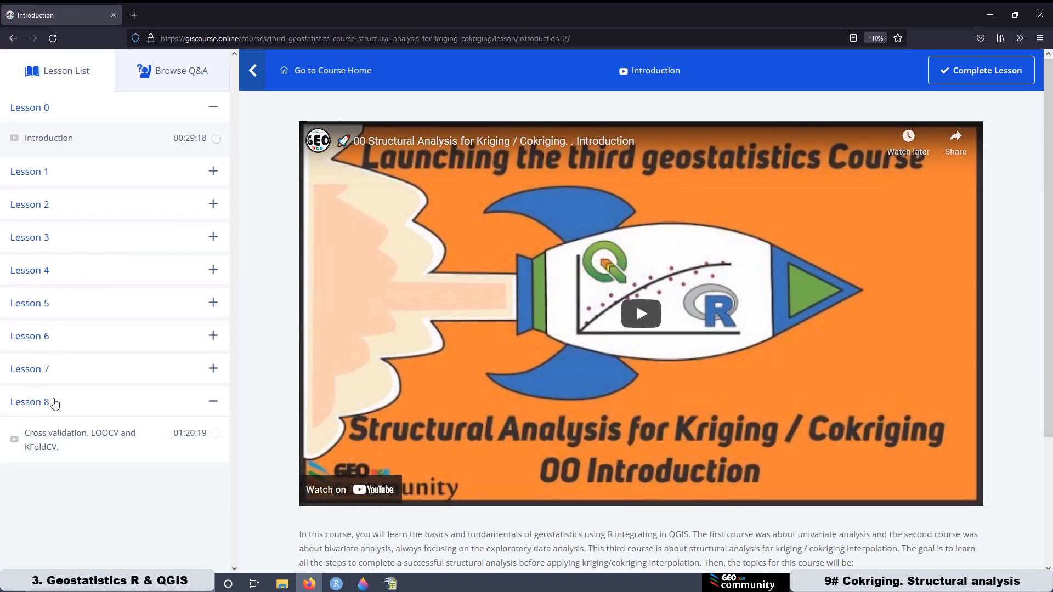
{"action": "scroll", "coordinate": [72, 437], "scroll_direction": "down", "scroll_amount": 1}
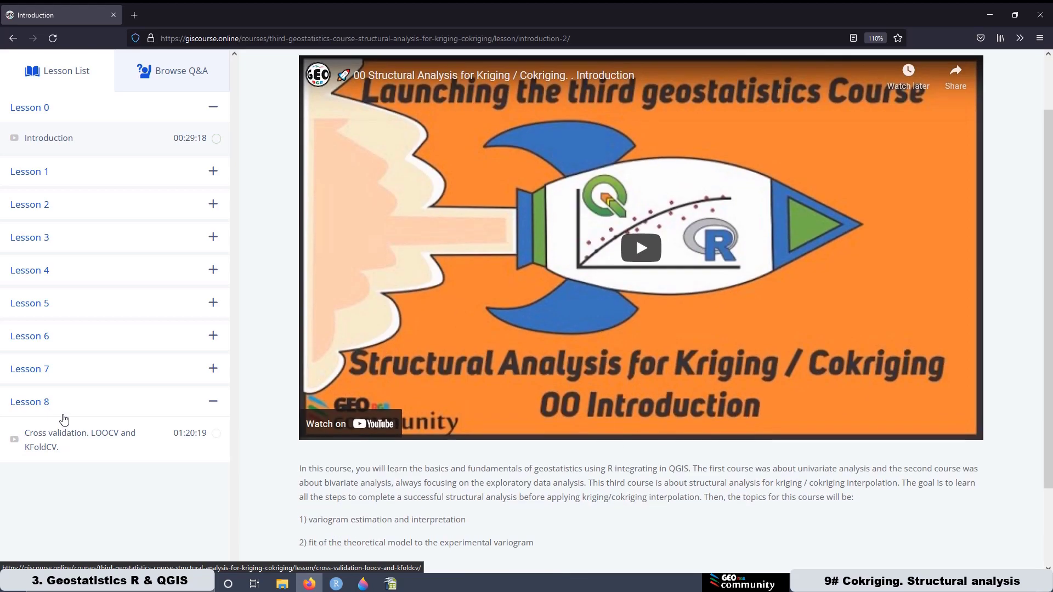
{"action": "left_click", "coordinate": [74, 439]}
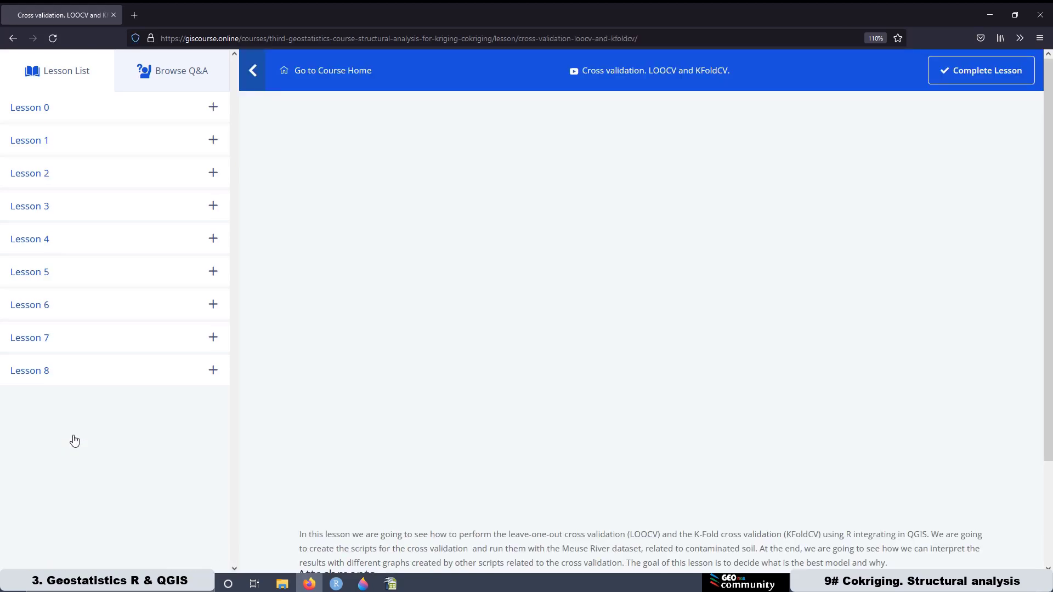
{"action": "scroll", "coordinate": [487, 296], "scroll_direction": "down", "scroll_amount": 2}
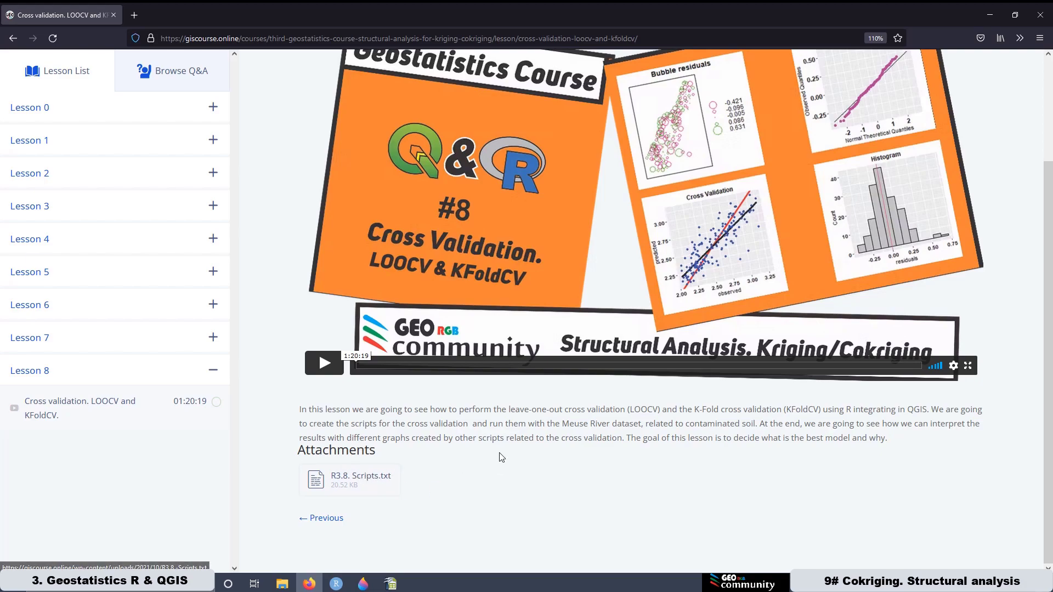
{"action": "scroll", "coordinate": [585, 311], "scroll_direction": "up", "scroll_amount": 3}
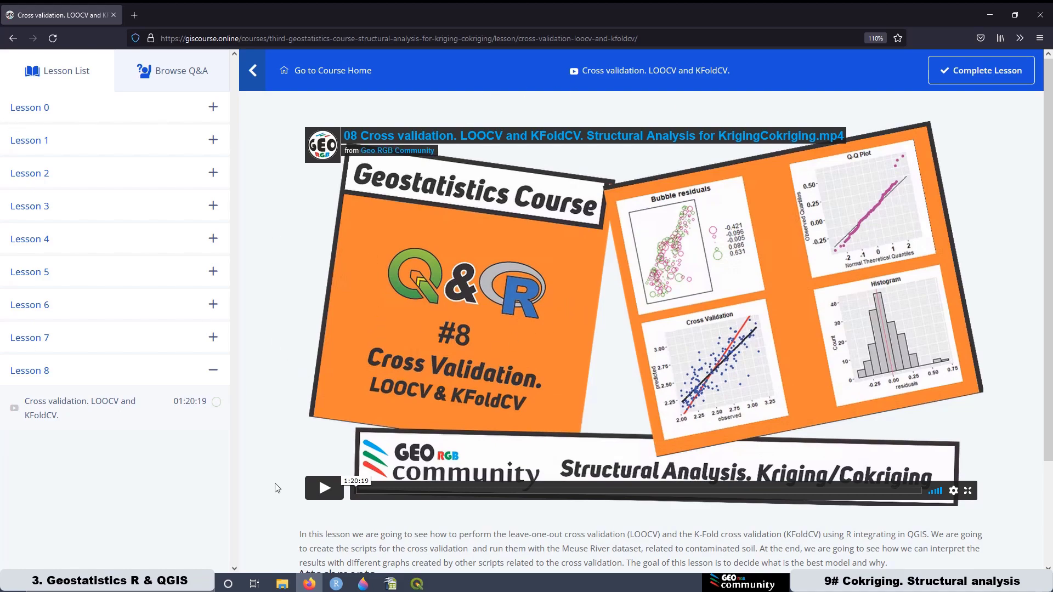
Switch to QGIS and choose Cokriging_Log10zinc_50Sp.csv from the R3.9 shp cokriging folder as the delimited text source
{"action": "left_click", "coordinate": [282, 586]}
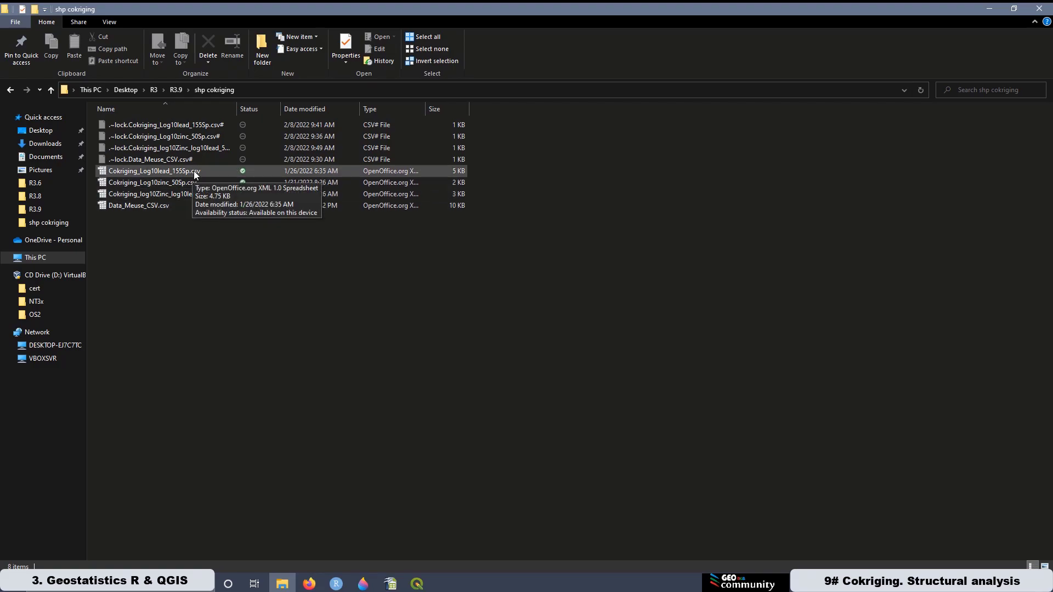
{"action": "left_click", "coordinate": [417, 583]}
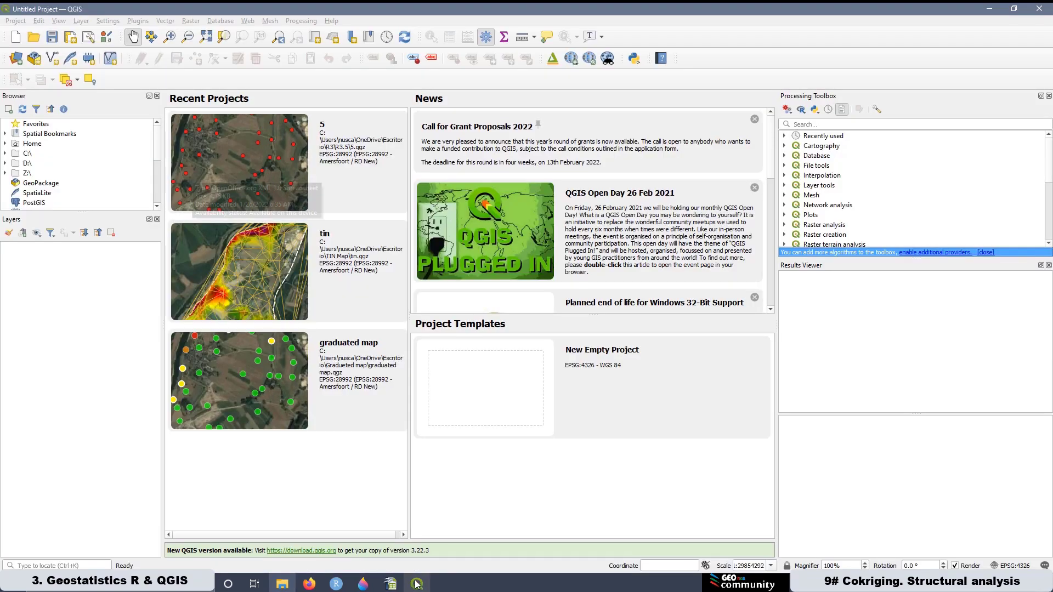
{"action": "left_click", "coordinate": [15, 61]}
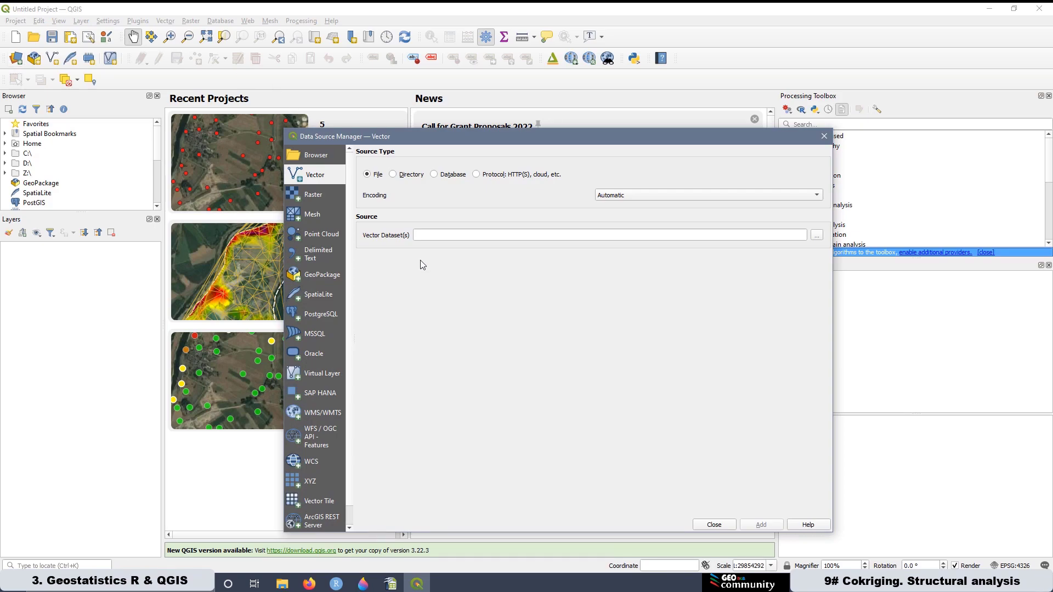
{"action": "left_click", "coordinate": [313, 255]}
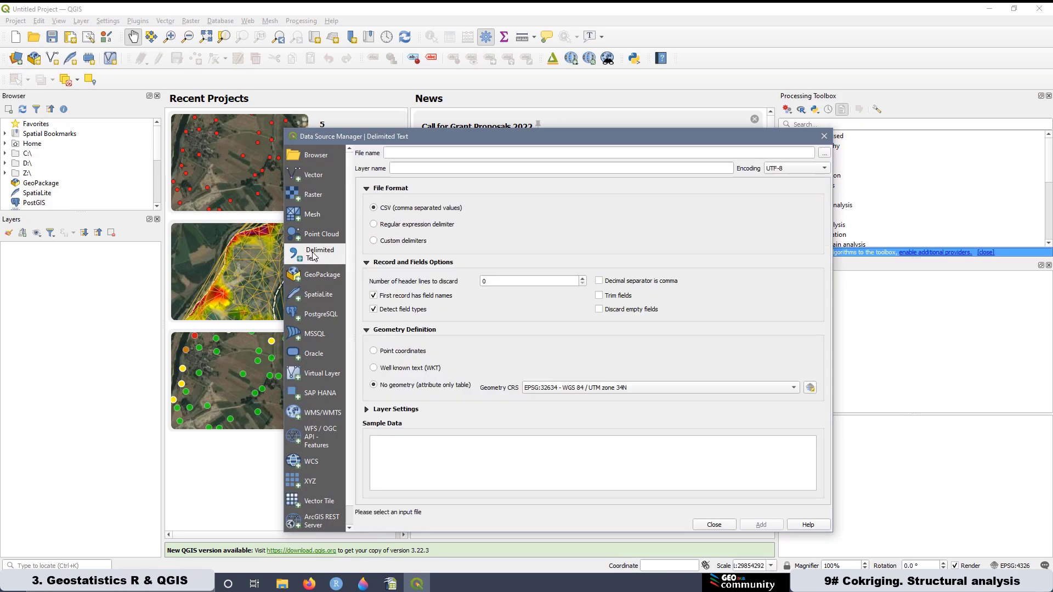
{"action": "left_click", "coordinate": [826, 155]}
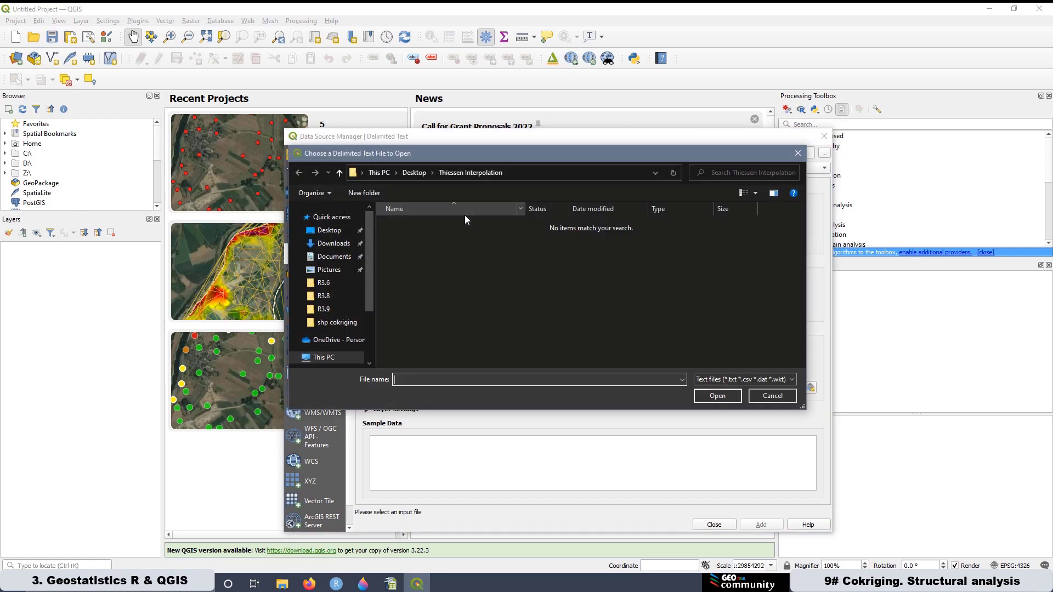
{"action": "left_click", "coordinate": [336, 309]}
{"action": "double_click", "coordinate": [401, 227]}
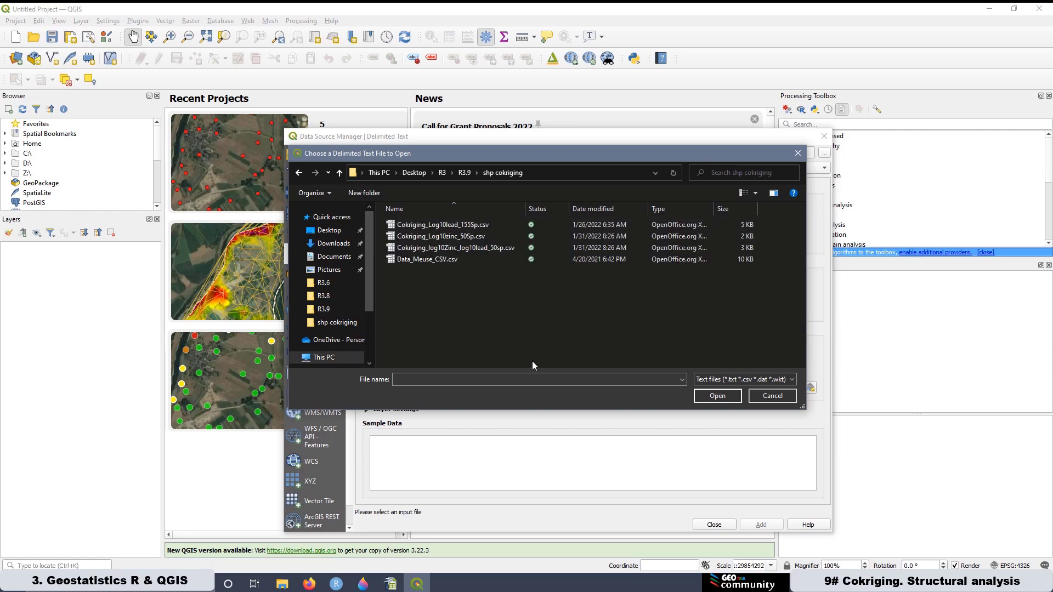
{"action": "left_click", "coordinate": [448, 237]}
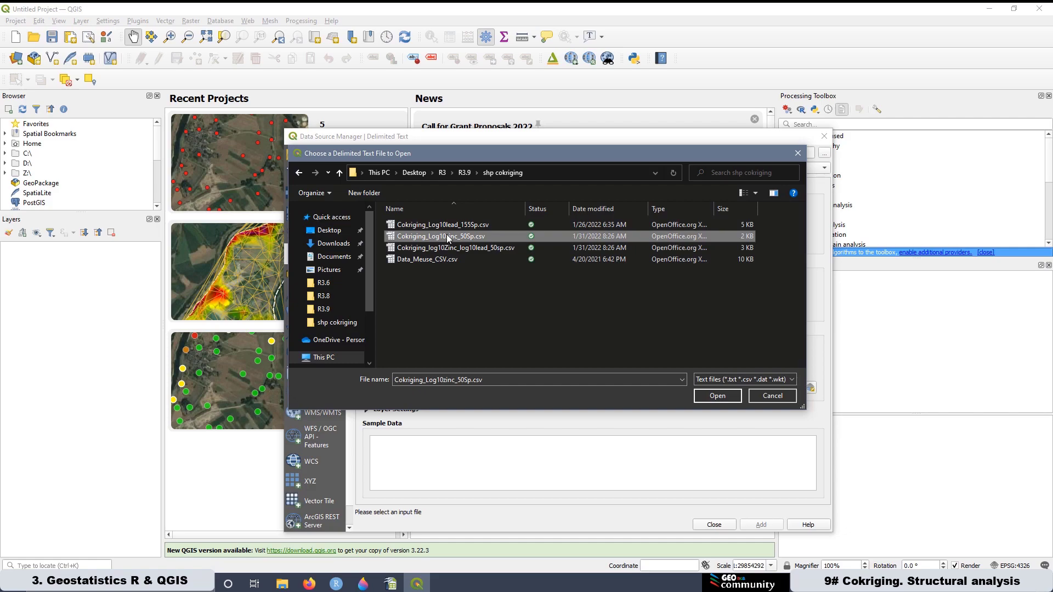
{"action": "left_click", "coordinate": [714, 396]}
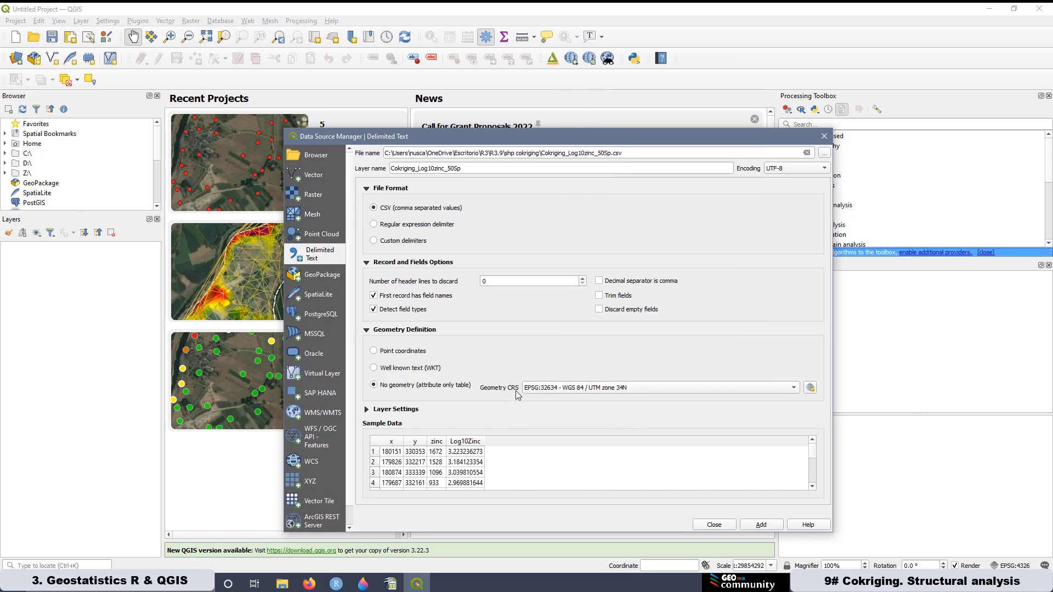
Set the geometry CRS of the zinc data to EPSG:28992 - Amersfoort / RD New
{"action": "left_click", "coordinate": [810, 388]}
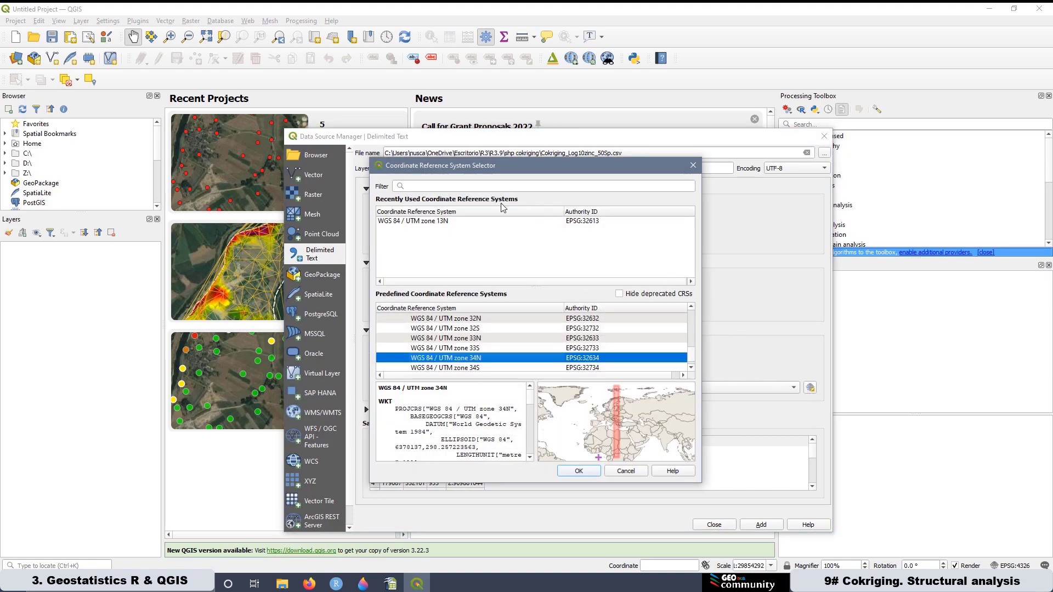
{"action": "left_click", "coordinate": [435, 182]}
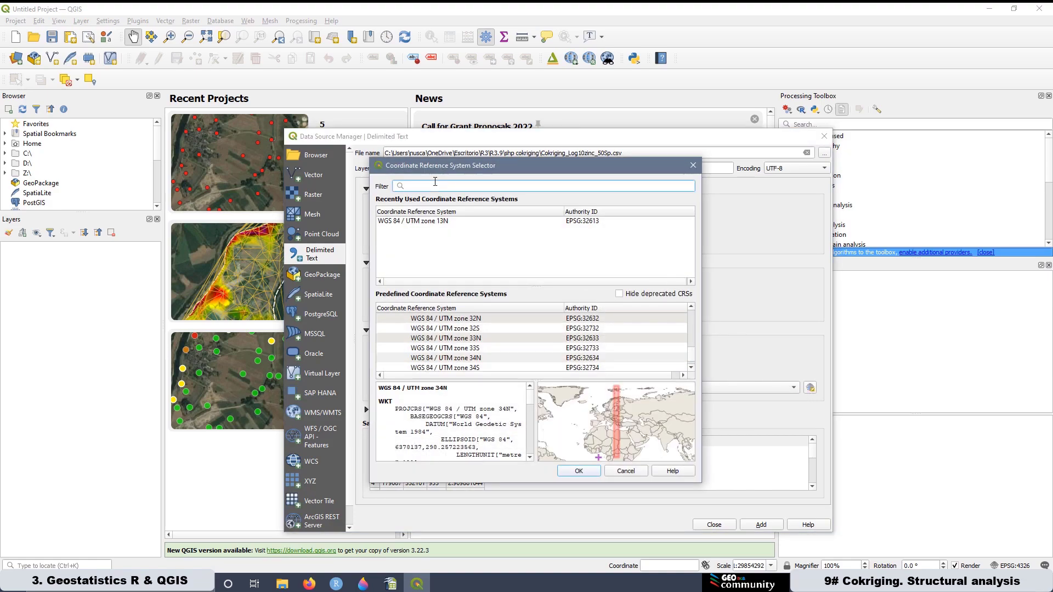
{"action": "type", "text": "2899"}
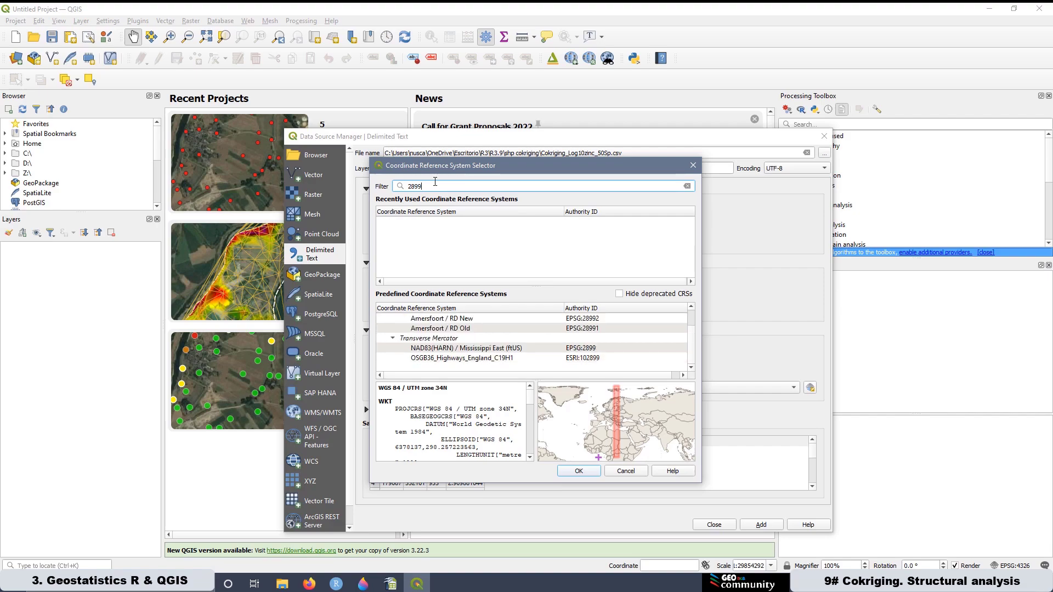
{"action": "type", "text": "2"}
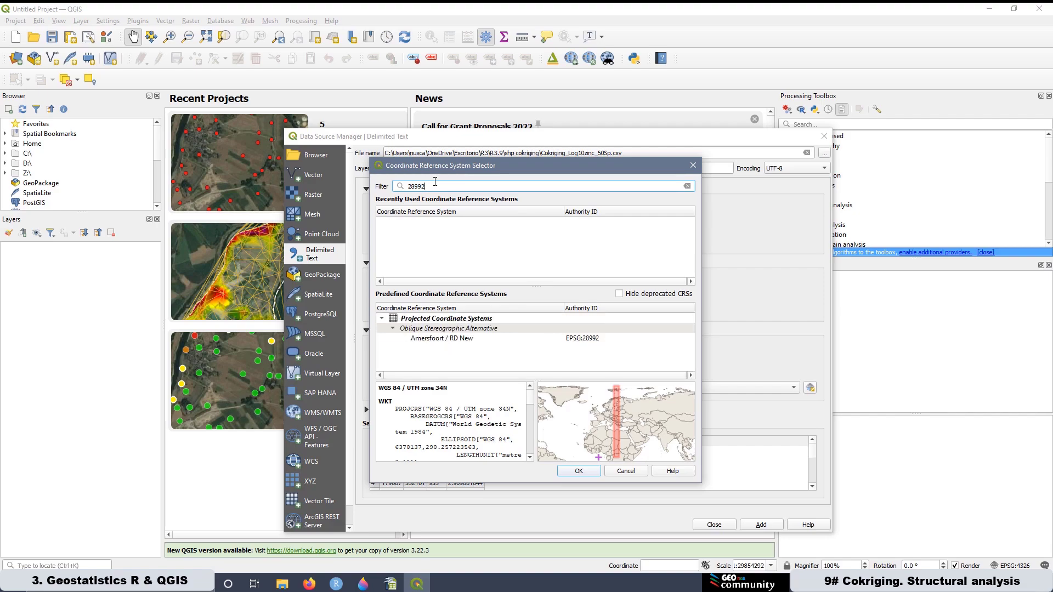
{"action": "left_click", "coordinate": [456, 339]}
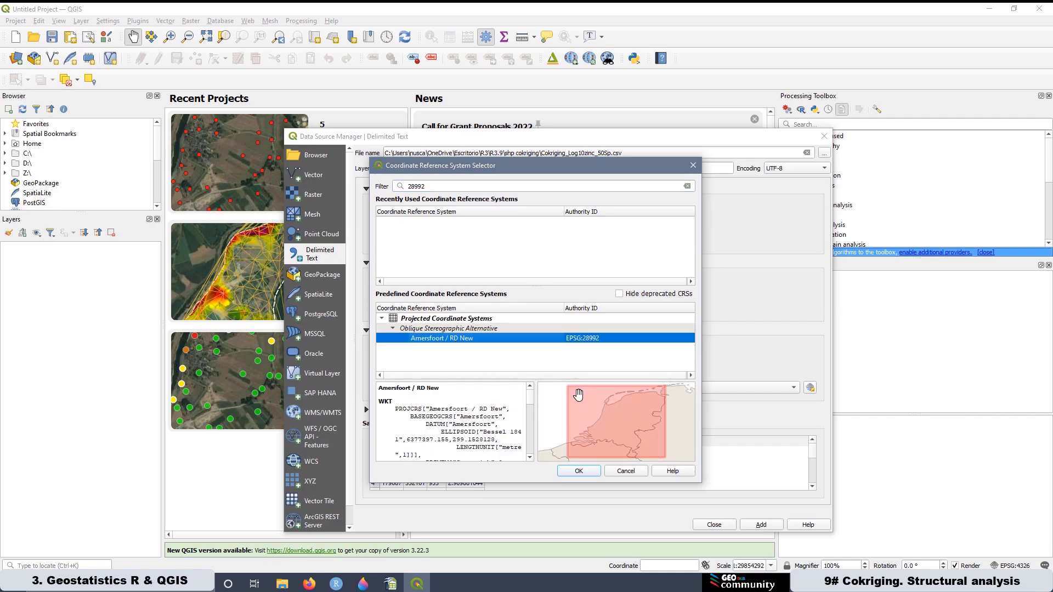
{"action": "left_click", "coordinate": [585, 472]}
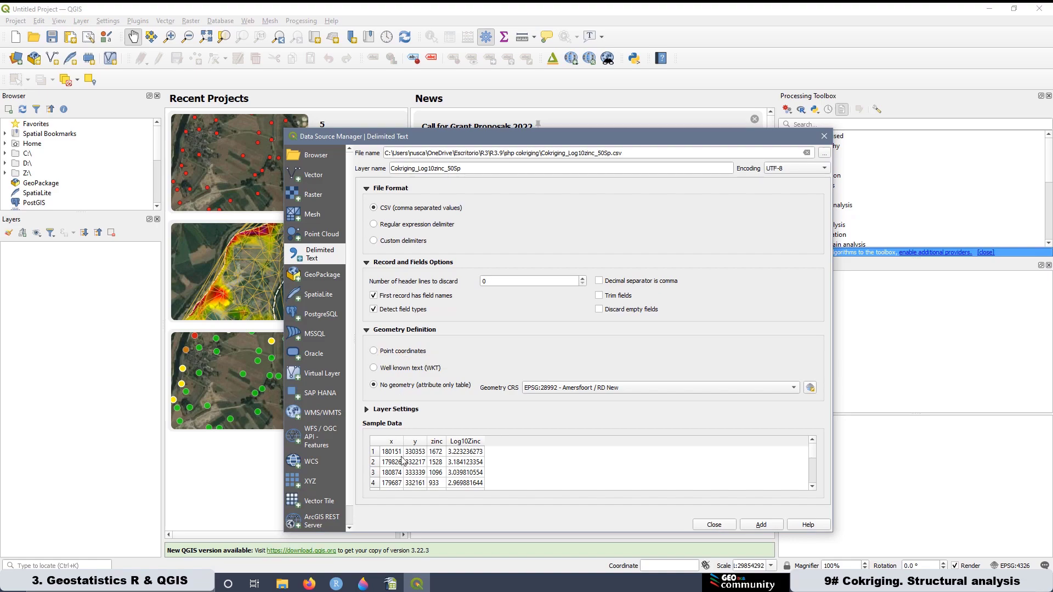
Add the zinc file as a point layer using the x and y fields, accepting the Inverse of RD New + Amersfoort to WGS 84 (3) transformation
{"action": "left_click", "coordinate": [374, 352]}
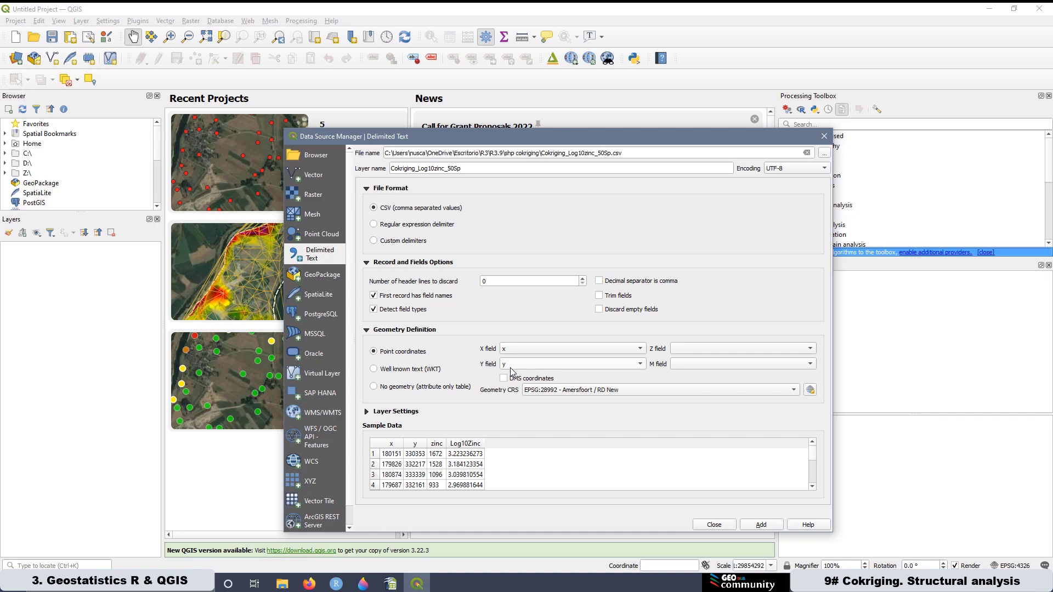
{"action": "left_click", "coordinate": [761, 524]}
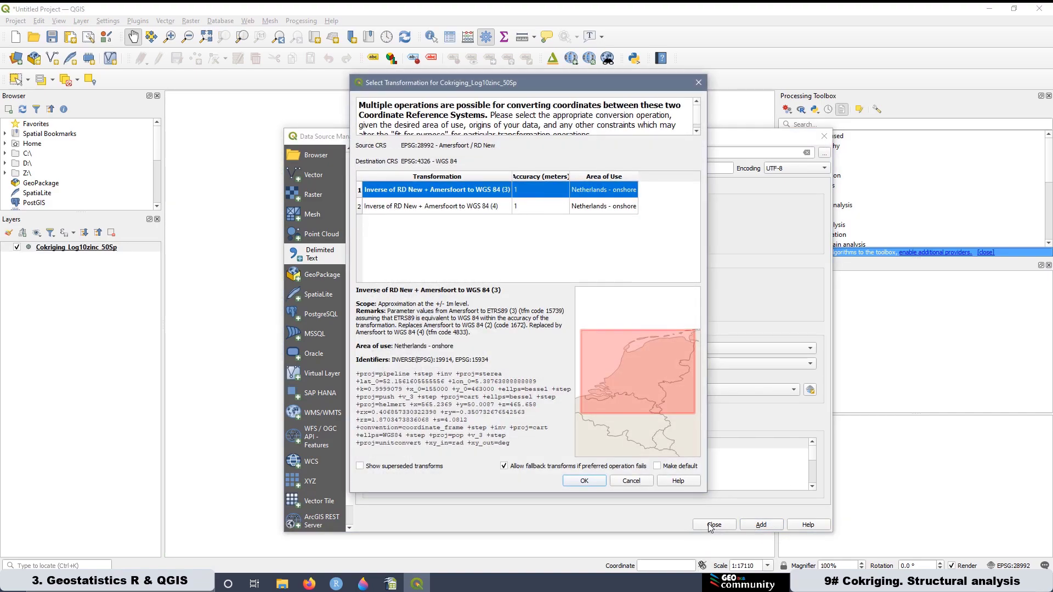
{"action": "left_click", "coordinate": [585, 482]}
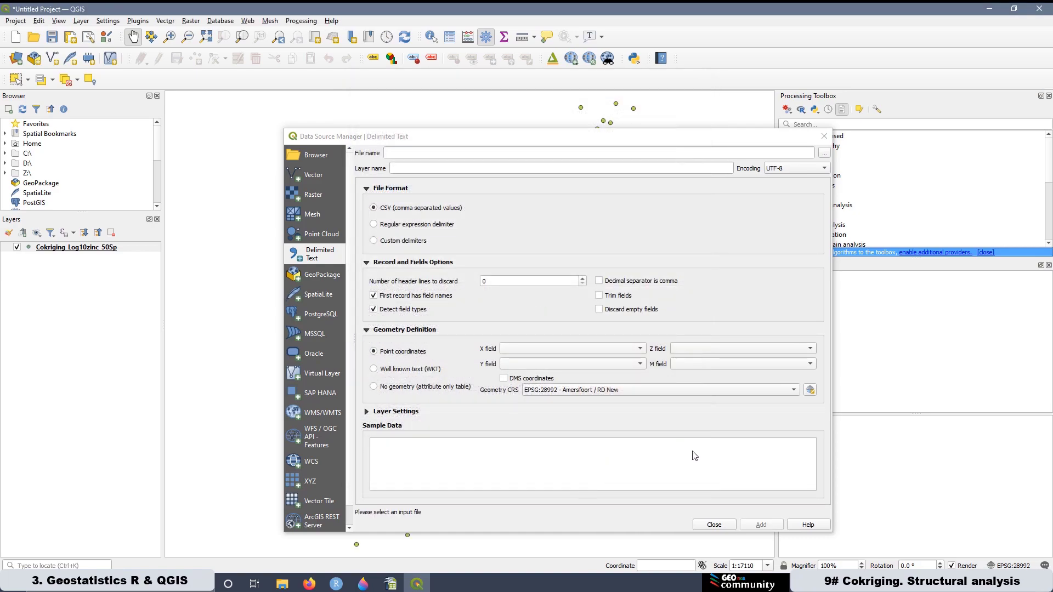
{"action": "left_click", "coordinate": [714, 524]}
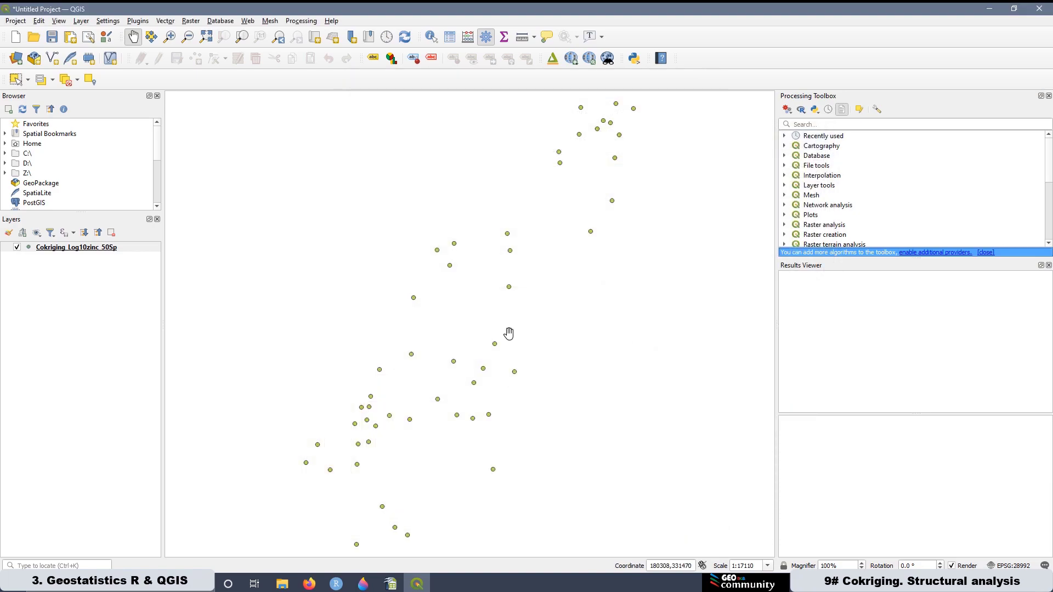
{"action": "scroll", "coordinate": [503, 334], "scroll_direction": "down", "scroll_amount": 1}
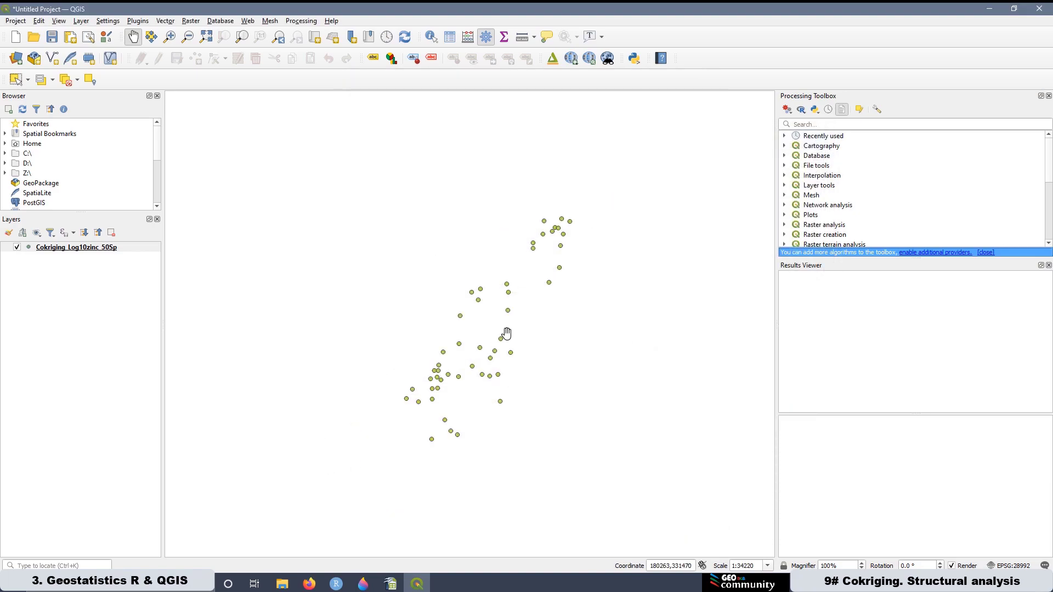
Change the fill color of the Cokriging_Log10zinc_50Sp simple marker to red
{"action": "right_click", "coordinate": [63, 251]}
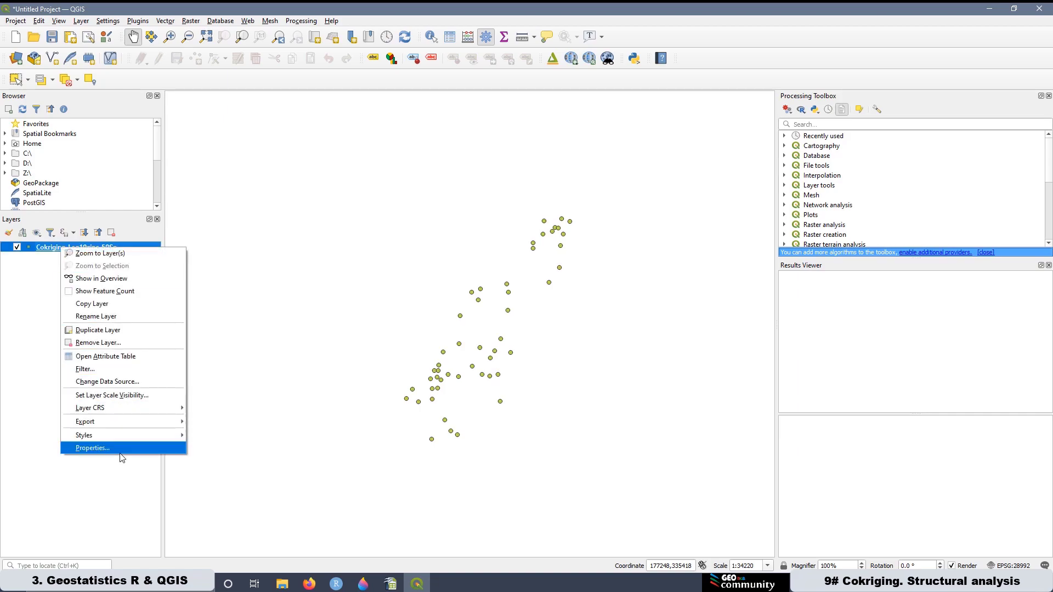
{"action": "left_click", "coordinate": [120, 450]}
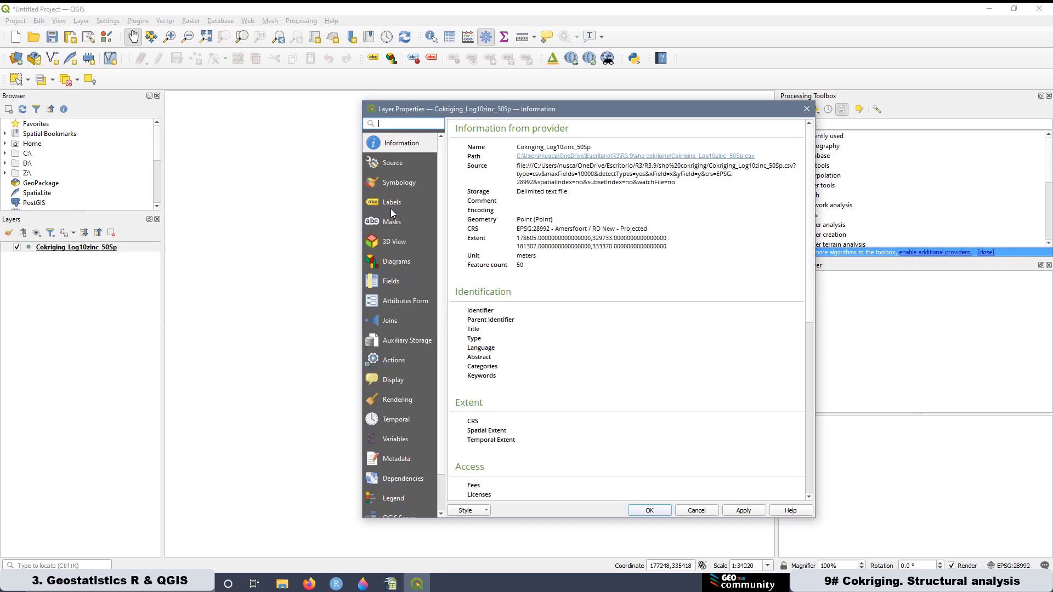
{"action": "left_click", "coordinate": [388, 183]}
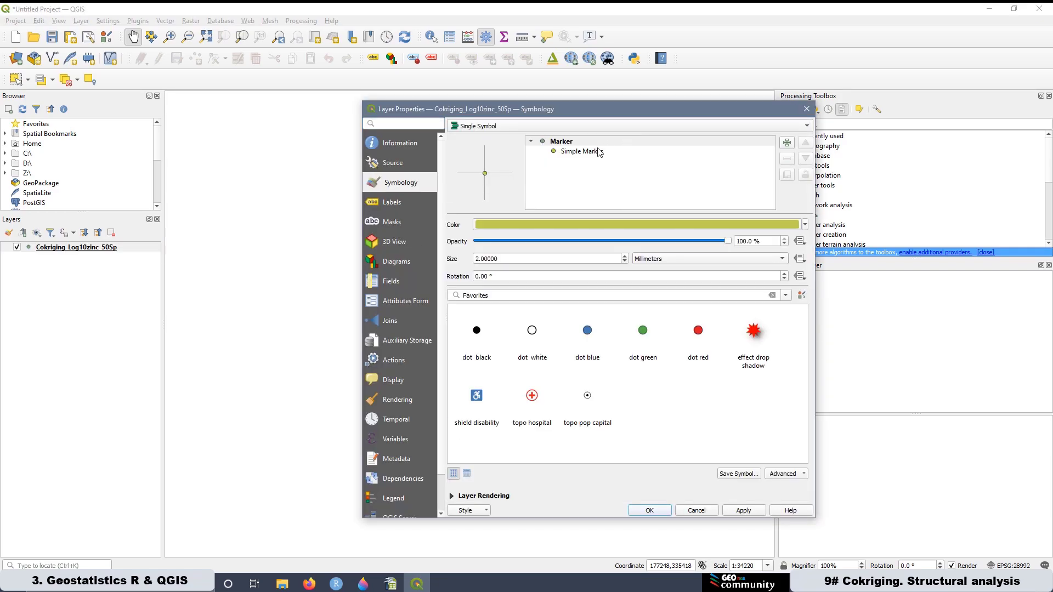
{"action": "left_click", "coordinate": [599, 152]}
{"action": "left_click", "coordinate": [771, 263]}
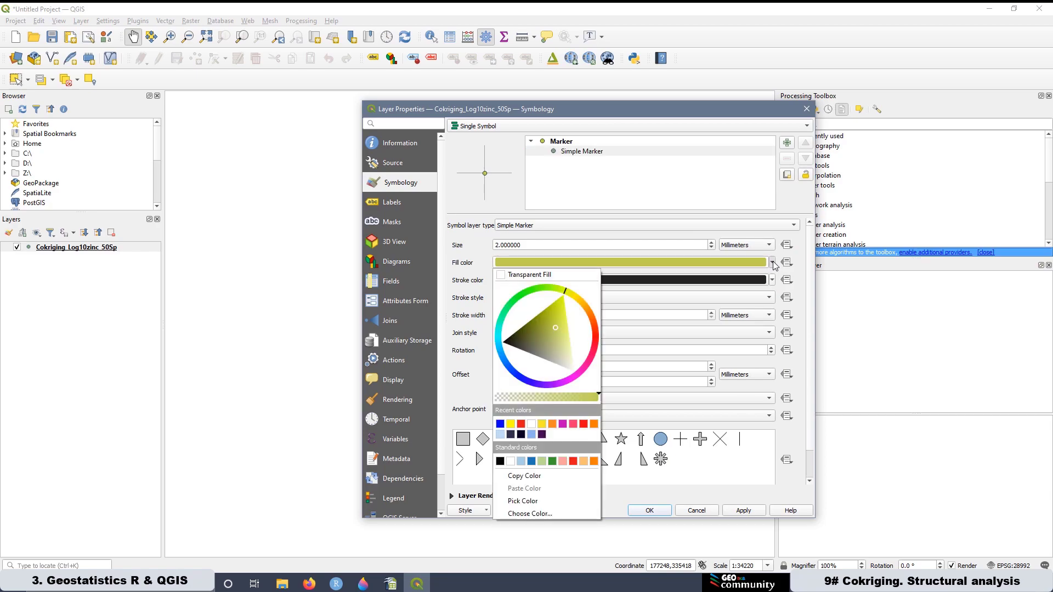
{"action": "left_click", "coordinate": [586, 423]}
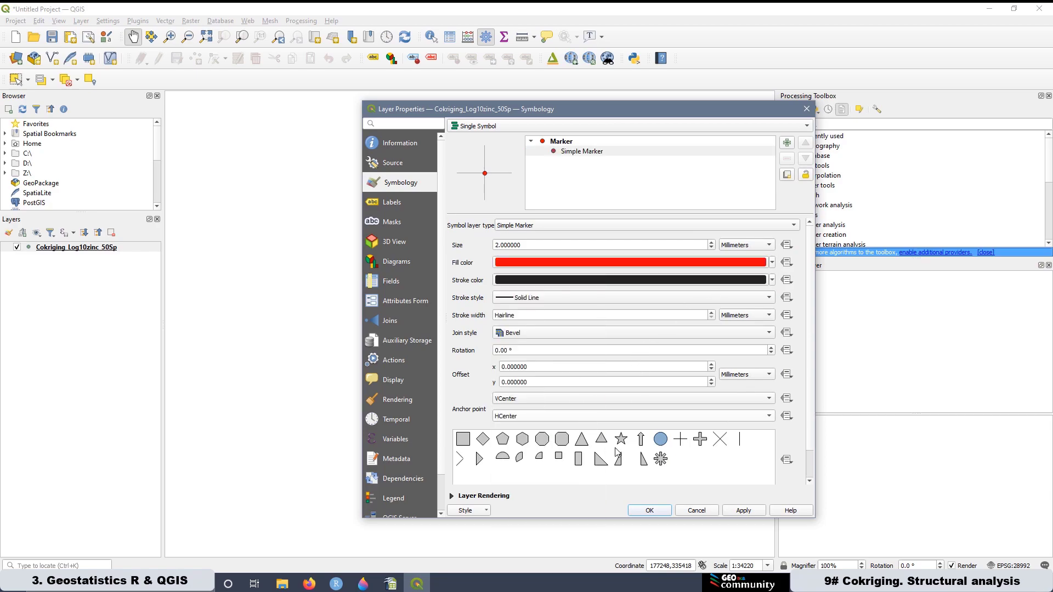
{"action": "left_click", "coordinate": [663, 511]}
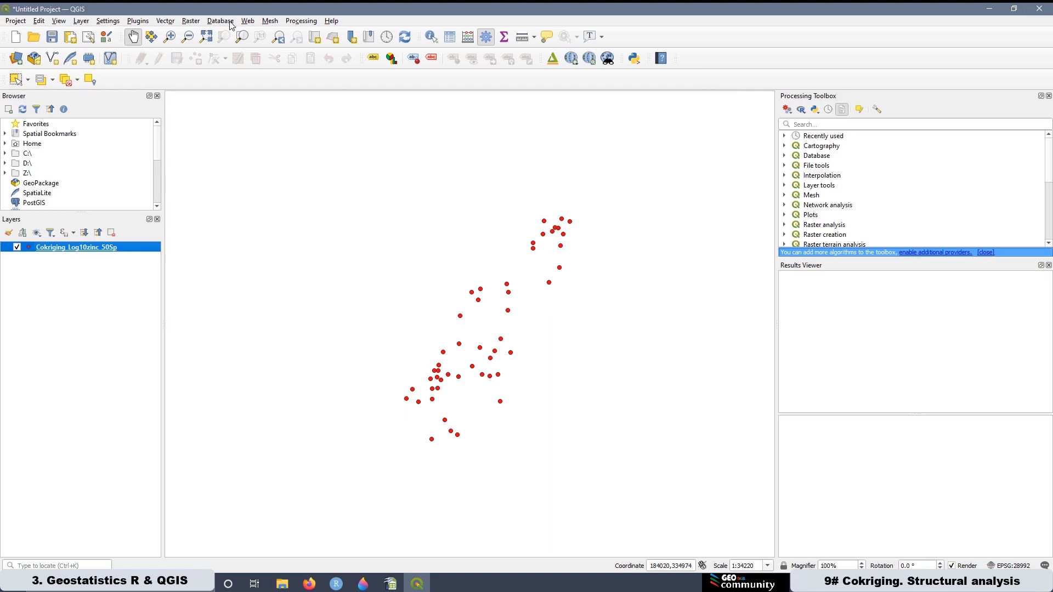
Add the Google Satellite basemap from QuickMapServices beneath the zinc sample points
{"action": "left_click", "coordinate": [248, 22]}
{"action": "mouse_move", "coordinate": [265, 58]}
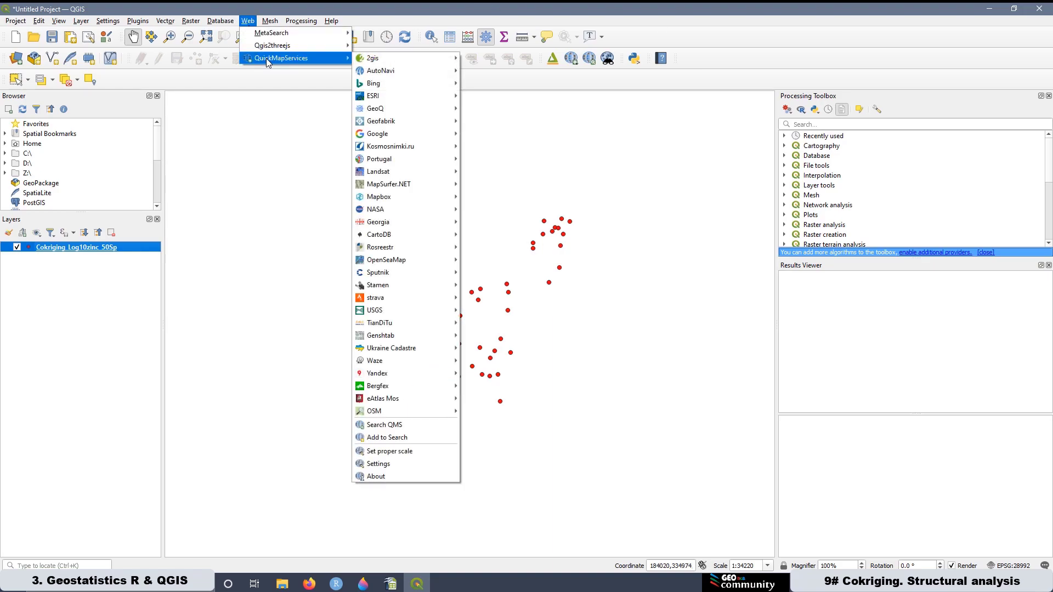
{"action": "mouse_move", "coordinate": [396, 135]}
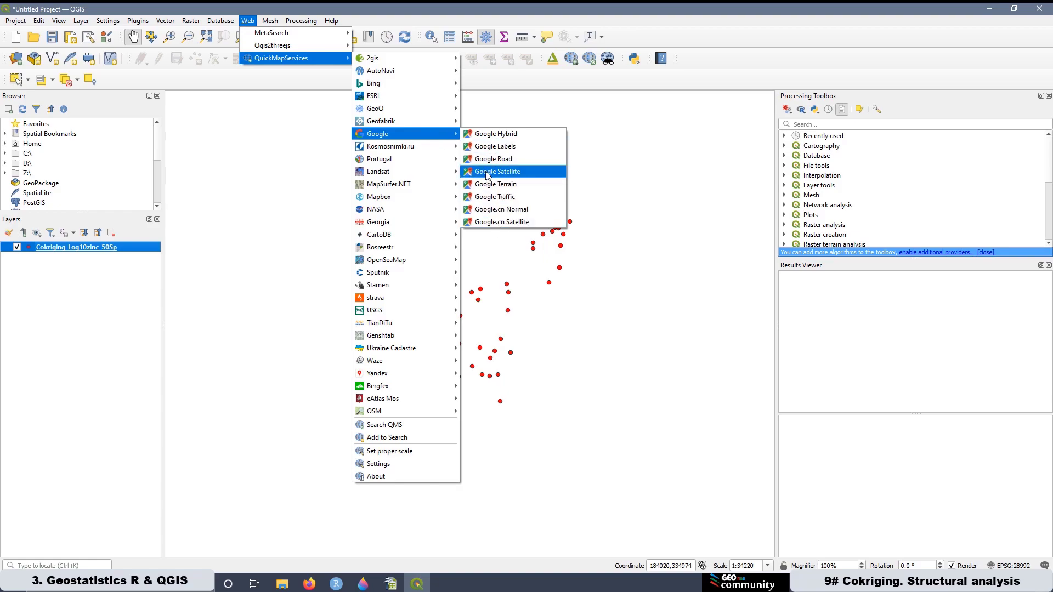
{"action": "left_click", "coordinate": [493, 171]}
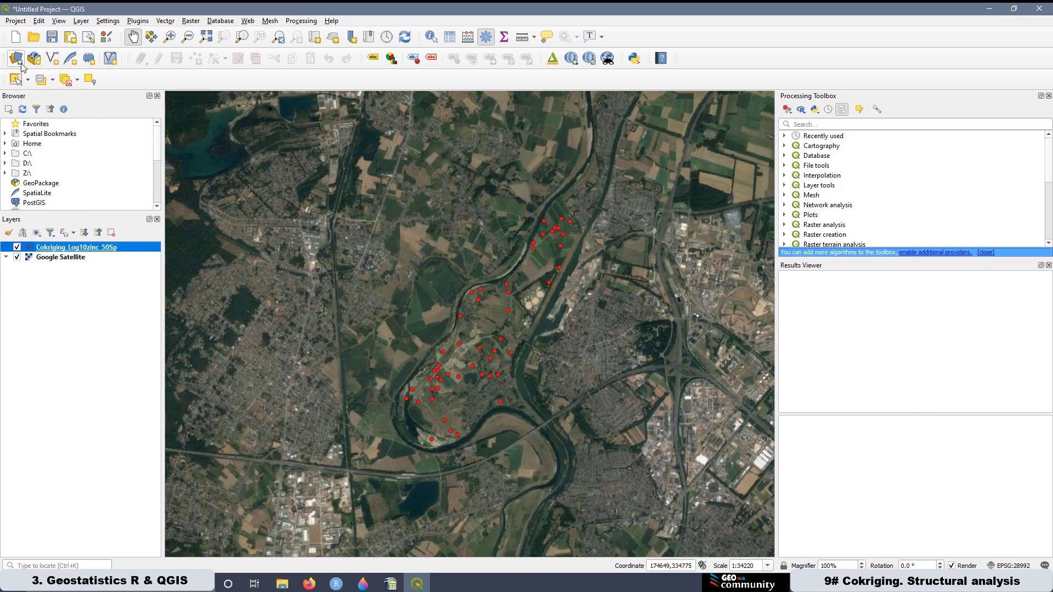
Add Cokriging_Log10lead_155Sp.csv as a delimited text point layer using the x and y fields and EPSG:28992 - Amersfoort / RD New
{"action": "left_click", "coordinate": [16, 58]}
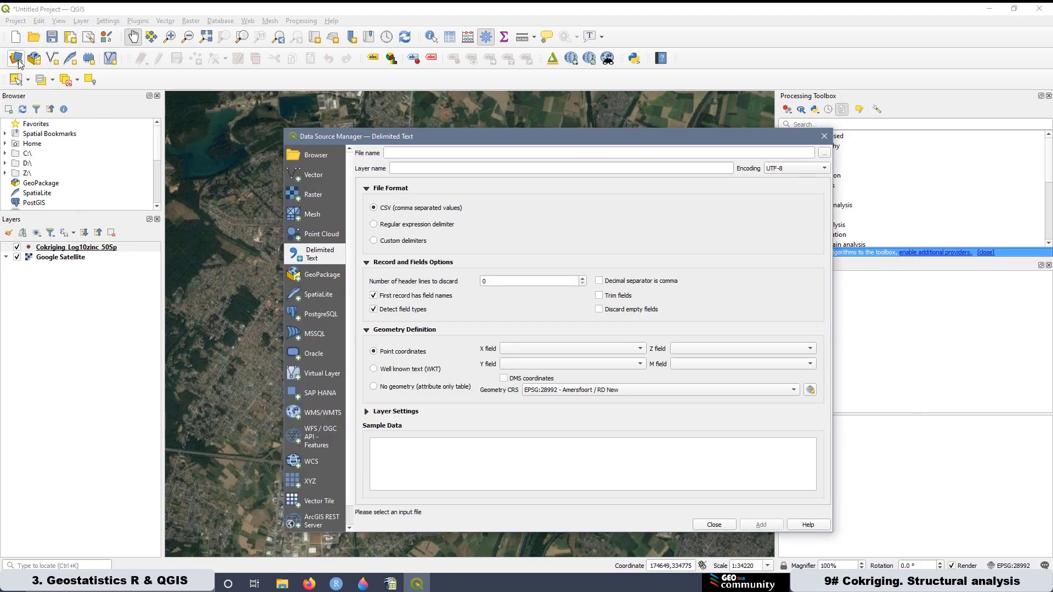
{"action": "left_click", "coordinate": [825, 153]}
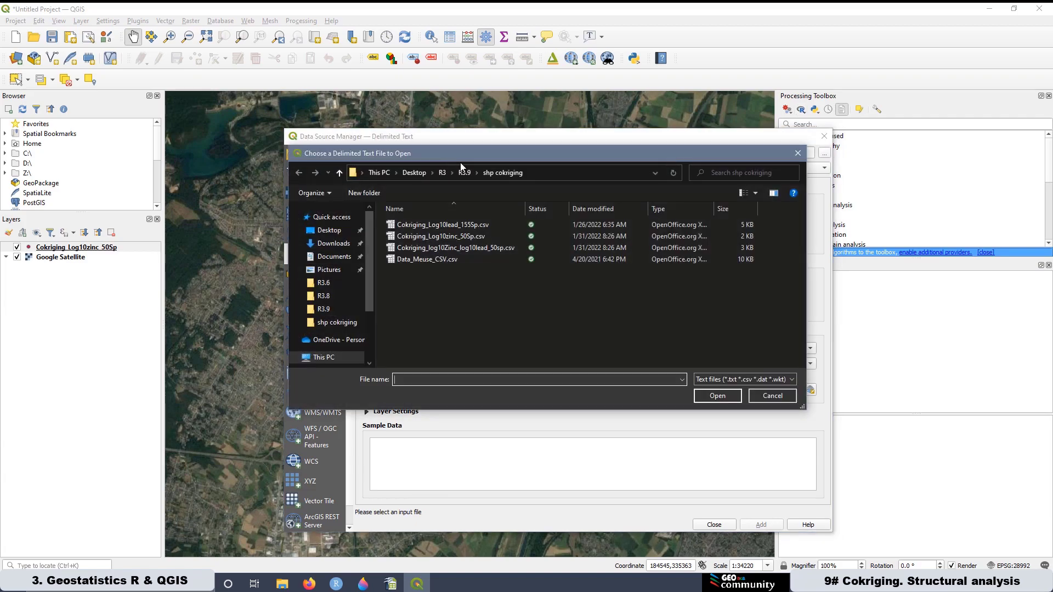
{"action": "left_click", "coordinate": [486, 225]}
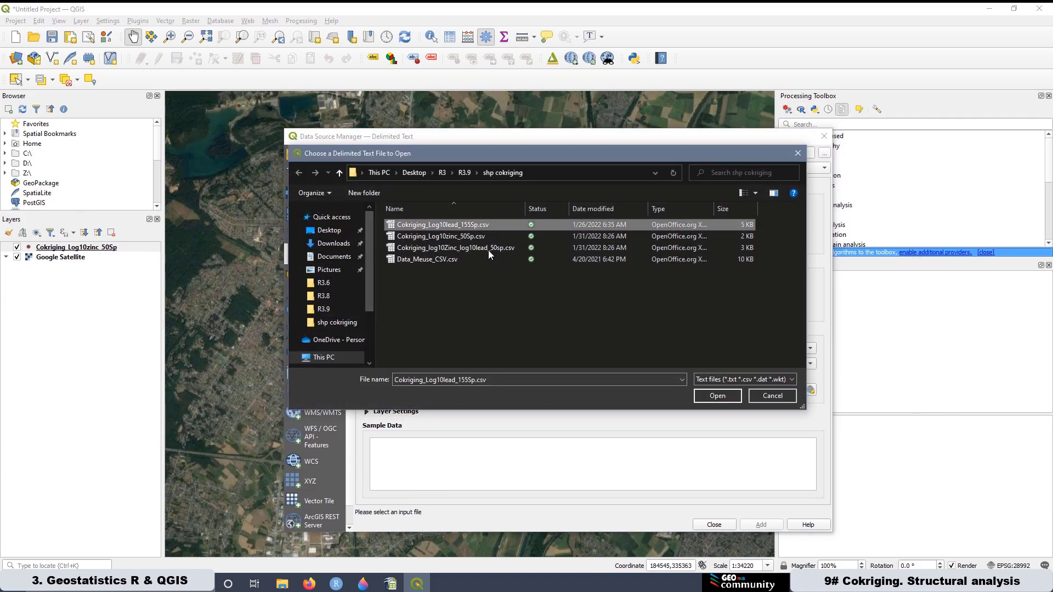
{"action": "left_click", "coordinate": [717, 396]}
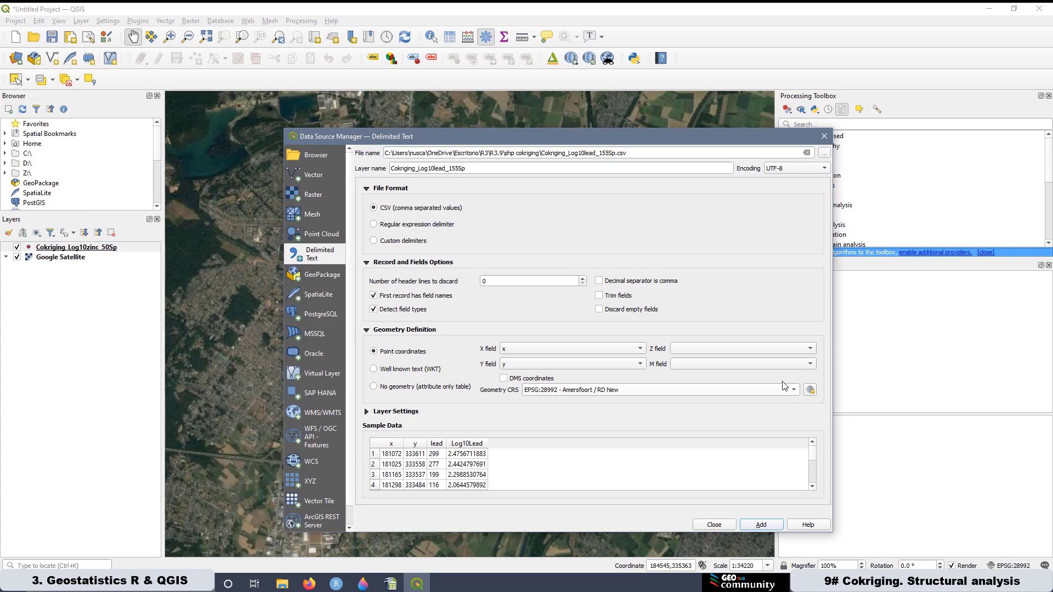
{"action": "left_click", "coordinate": [760, 525]}
{"action": "left_click", "coordinate": [716, 525]}
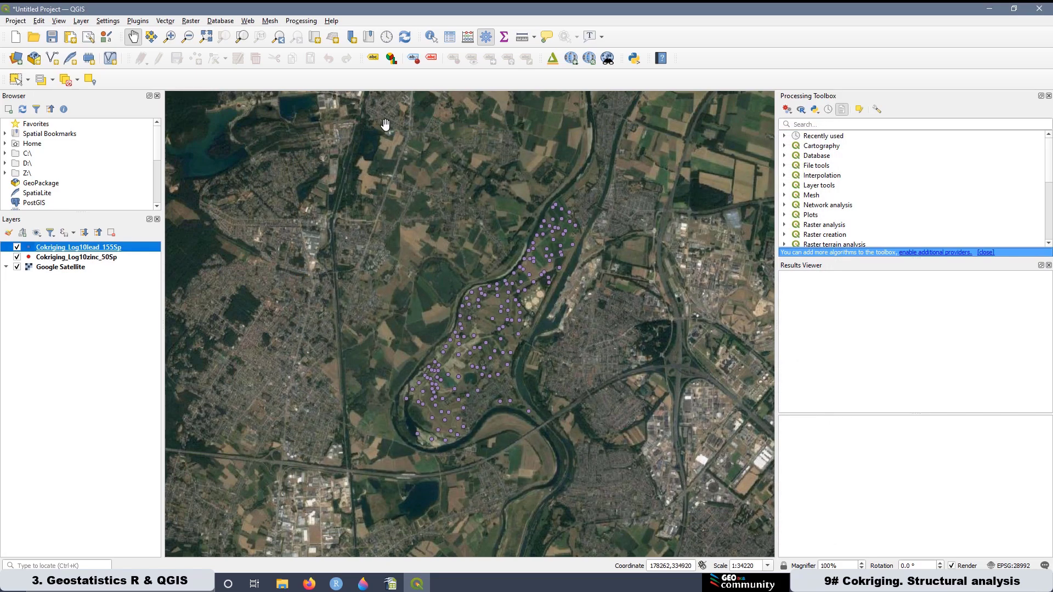
Change the fill color of the Cokriging_Log10lead_155Sp simple marker to bright green
{"action": "right_click", "coordinate": [92, 252]}
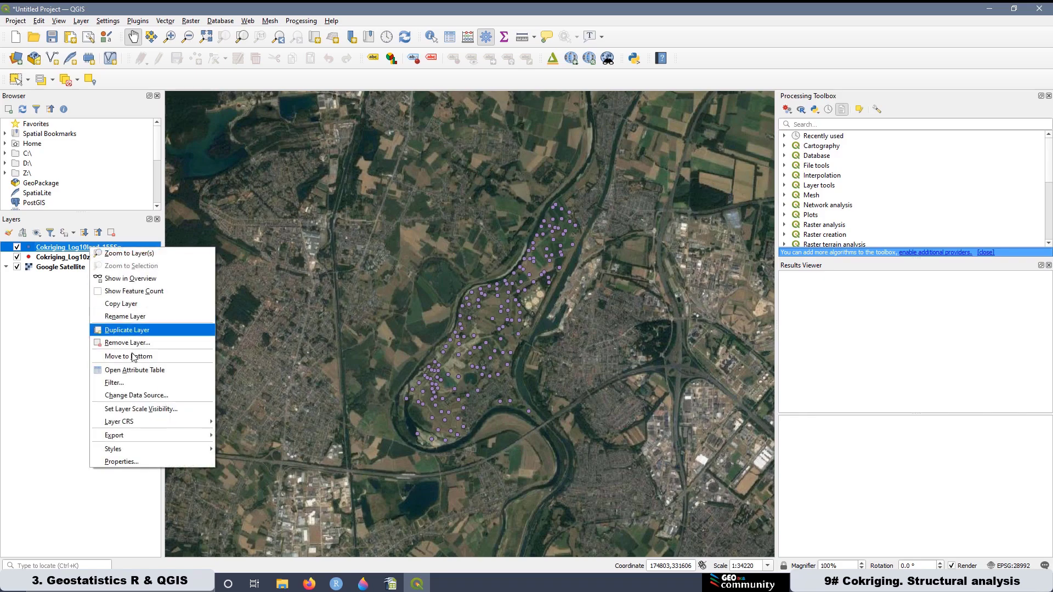
{"action": "left_click", "coordinate": [143, 466]}
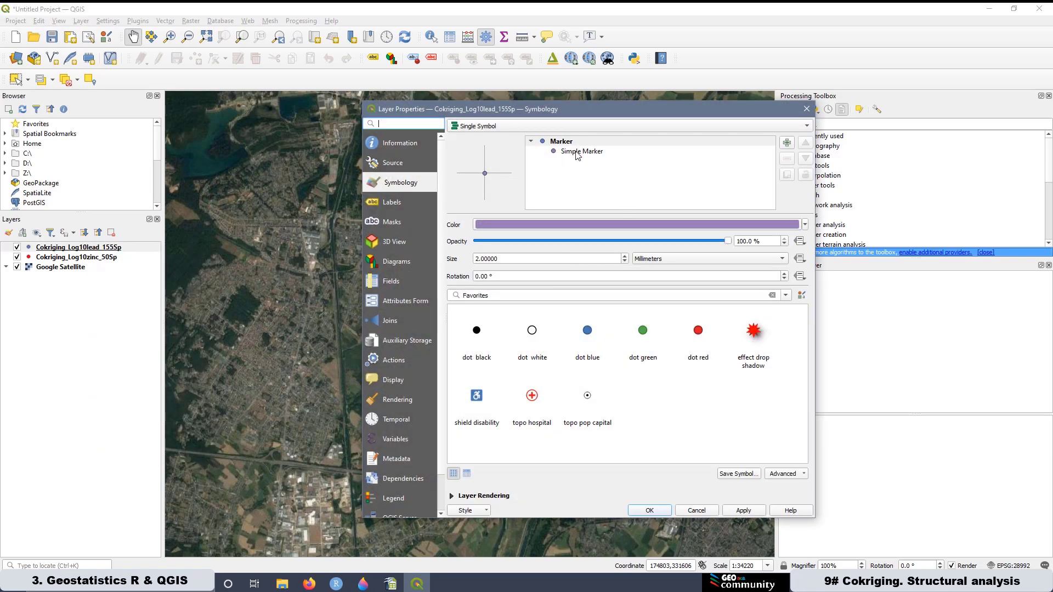
{"action": "left_click", "coordinate": [577, 152]}
{"action": "left_click", "coordinate": [771, 264]}
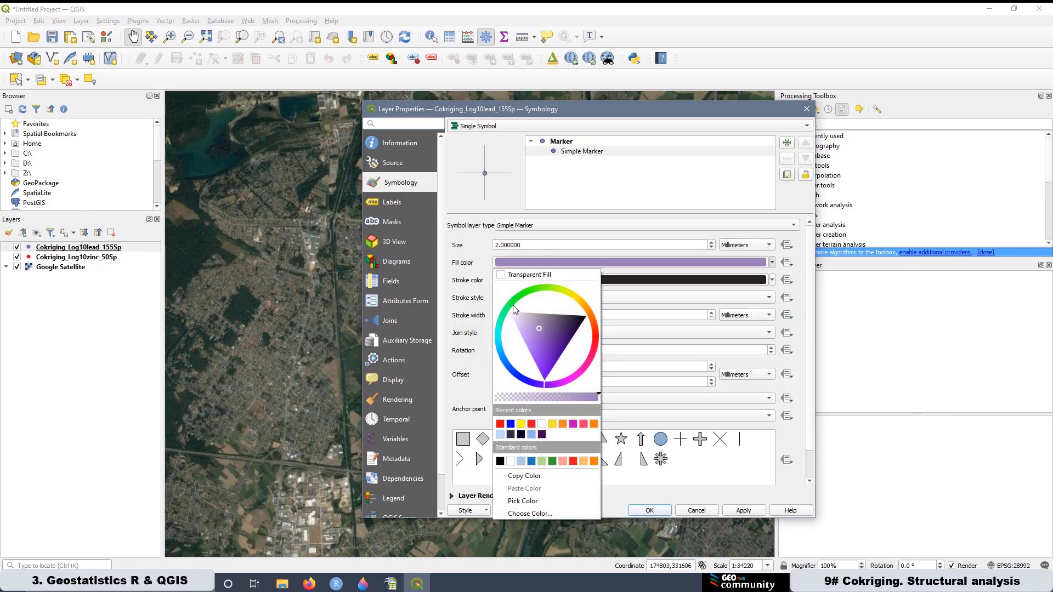
{"action": "left_click_drag", "start_coordinate": [512, 304], "coordinate": [521, 309]}
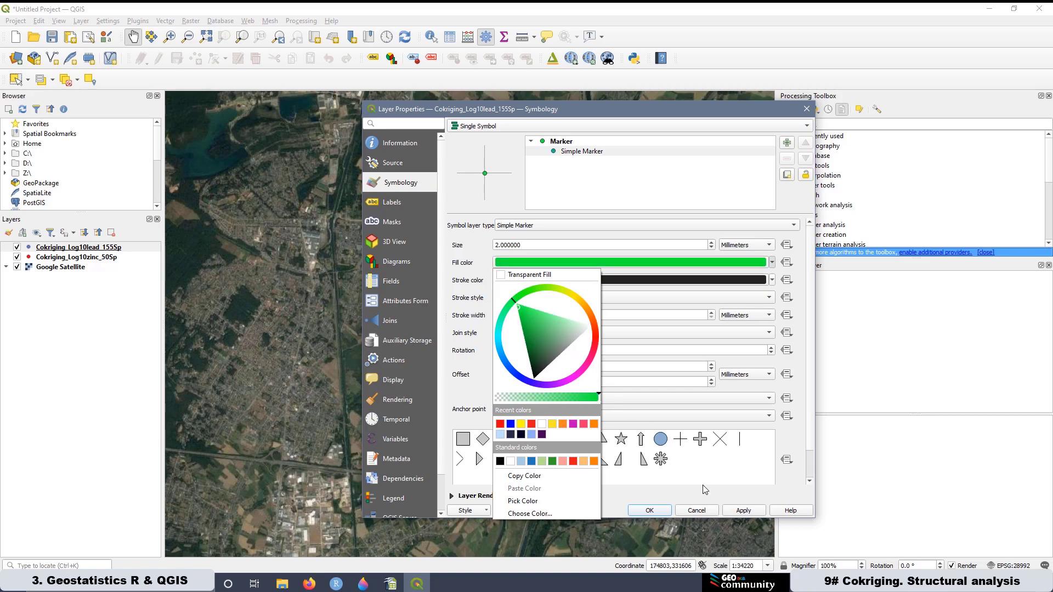
{"action": "left_click", "coordinate": [741, 515]}
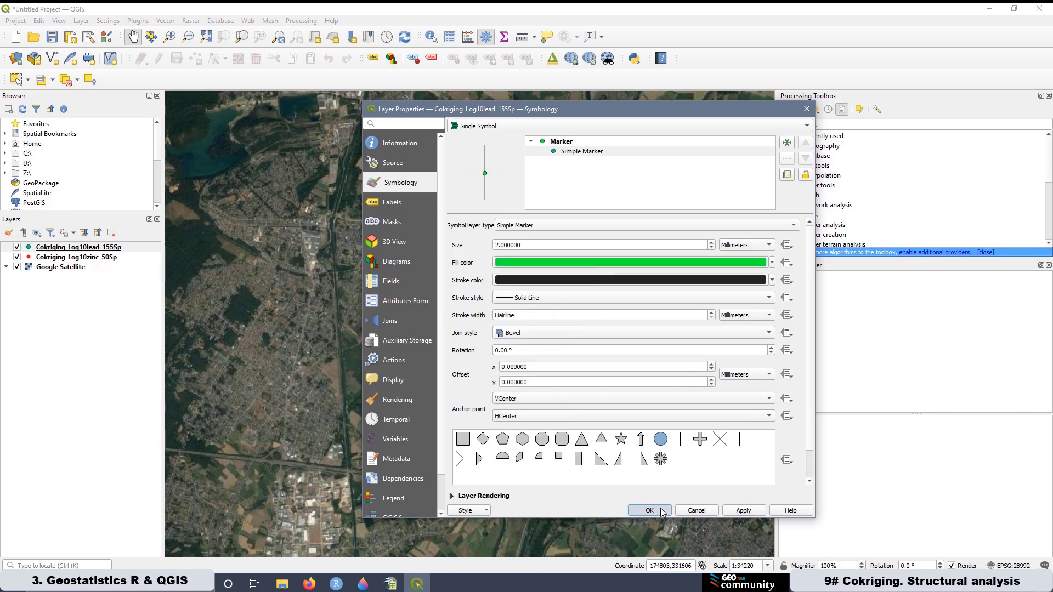
{"action": "left_click", "coordinate": [649, 510]}
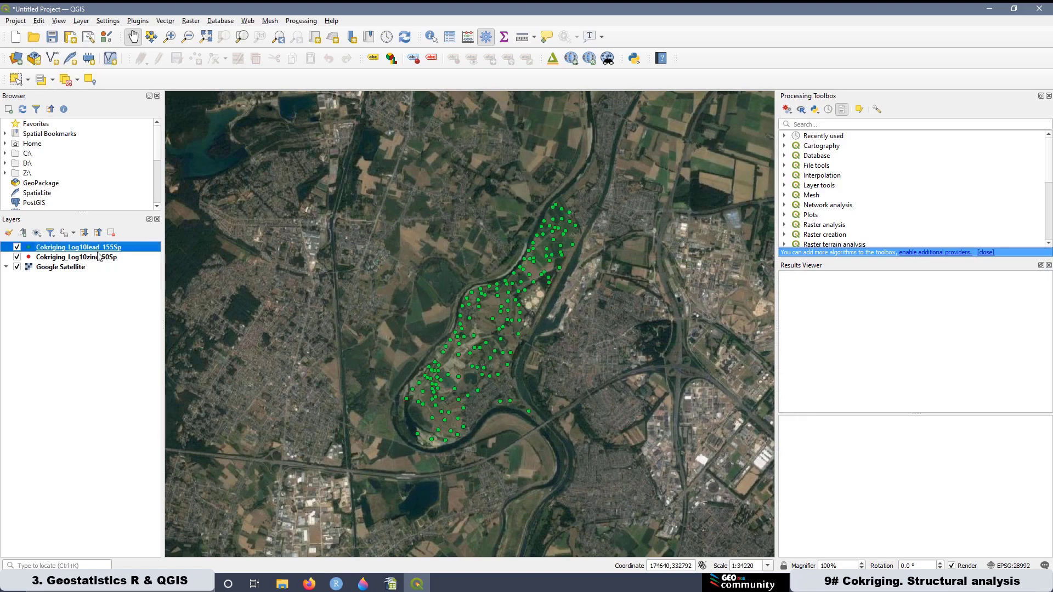
Move the zinc layer above the lead layer and compare their points separately, leaving only the lead points shown over the basemap
{"action": "left_click_drag", "start_coordinate": [98, 256], "coordinate": [102, 244]}
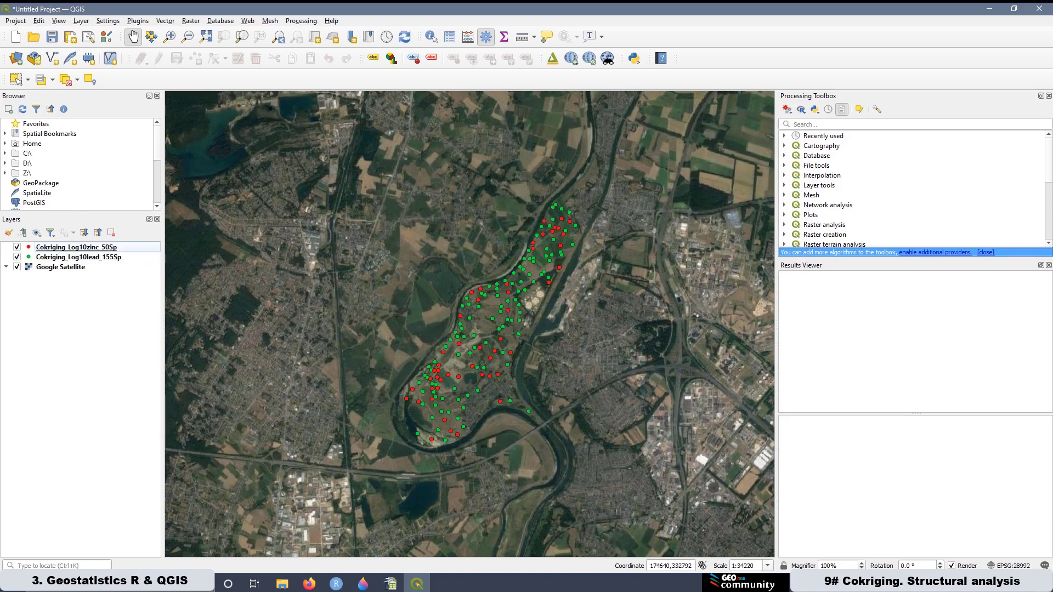
{"action": "left_click", "coordinate": [17, 248]}
{"action": "left_click", "coordinate": [17, 248]}
{"action": "left_click", "coordinate": [17, 257]}
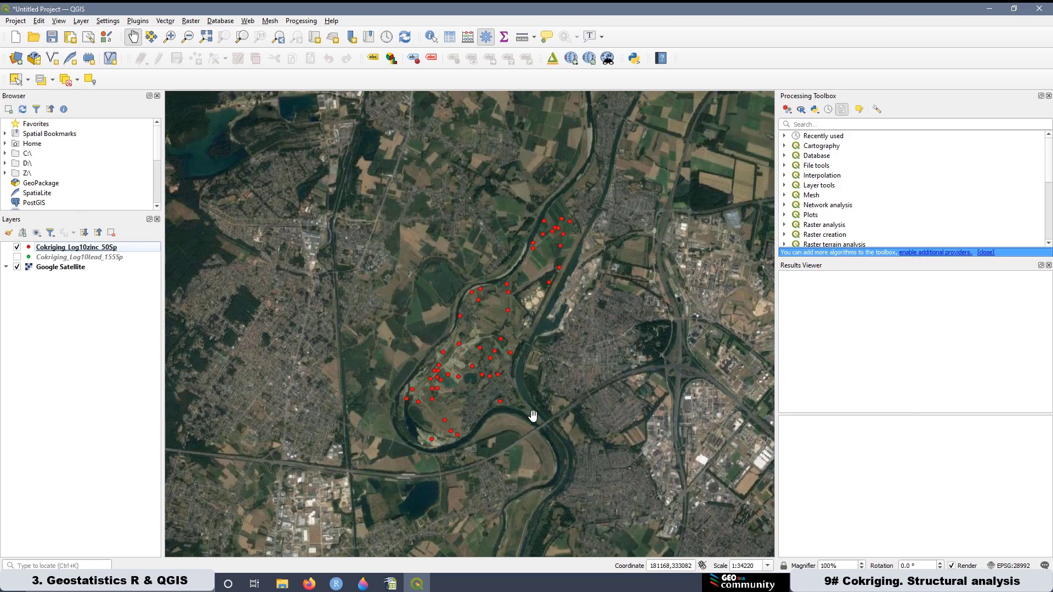
{"action": "left_click", "coordinate": [17, 248]}
{"action": "left_click", "coordinate": [17, 257]}
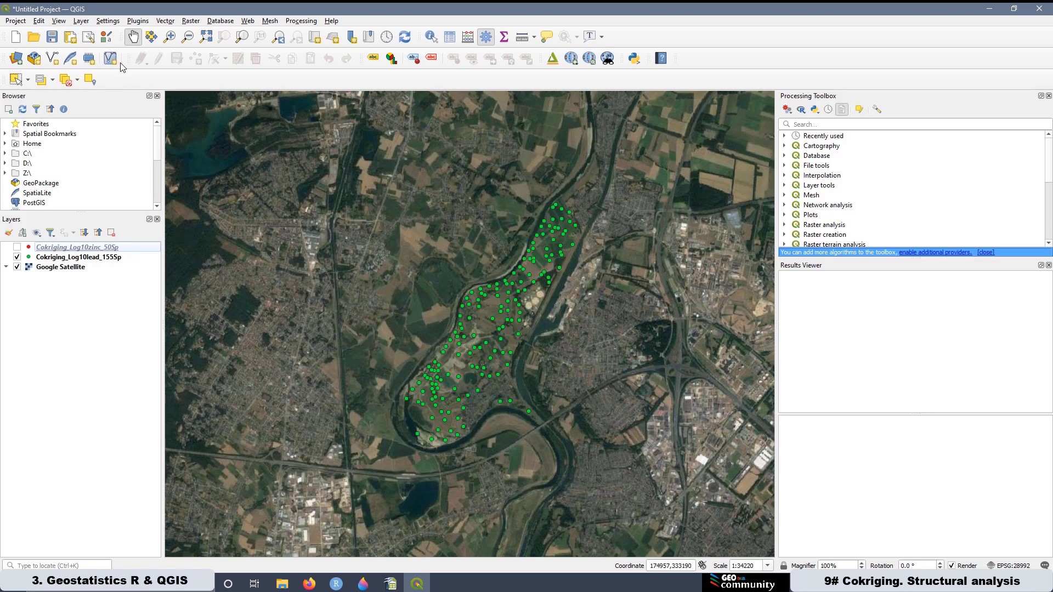
Add Cokriging_log10Zinc_log10lead_50sp.csv as a delimited text point layer using the x and y fields and EPSG:28992 - Amersfoort / RD New
{"action": "left_click", "coordinate": [16, 58]}
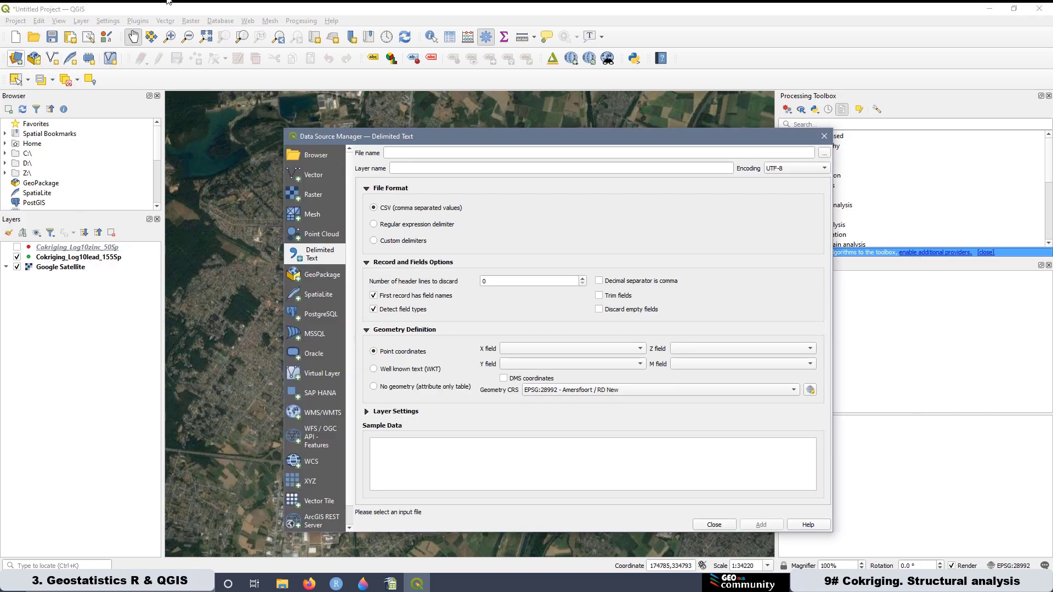
{"action": "left_click", "coordinate": [825, 153]}
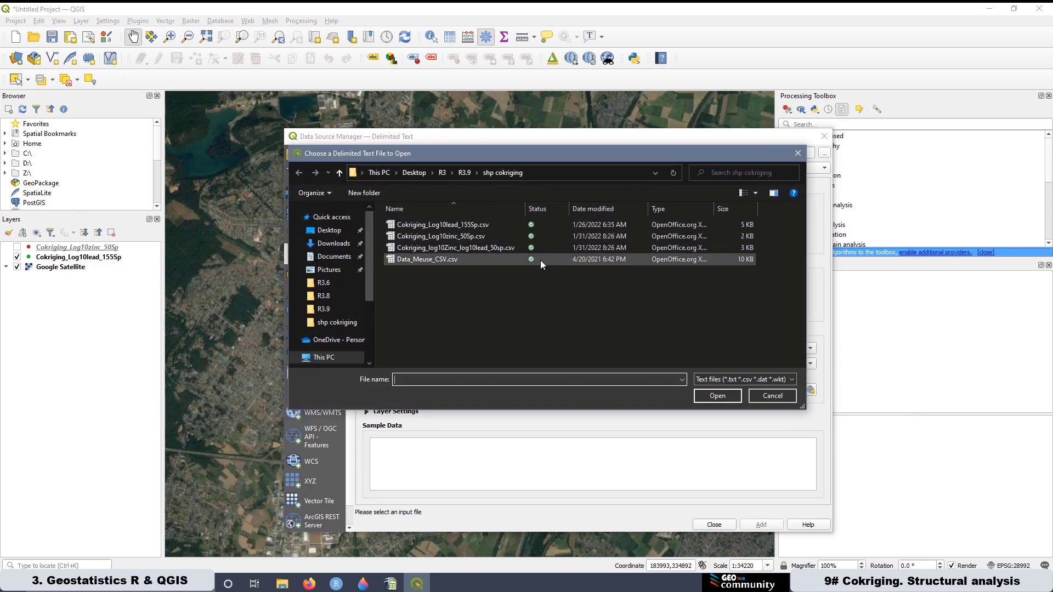
{"action": "left_click", "coordinate": [492, 249]}
{"action": "left_click", "coordinate": [717, 396]}
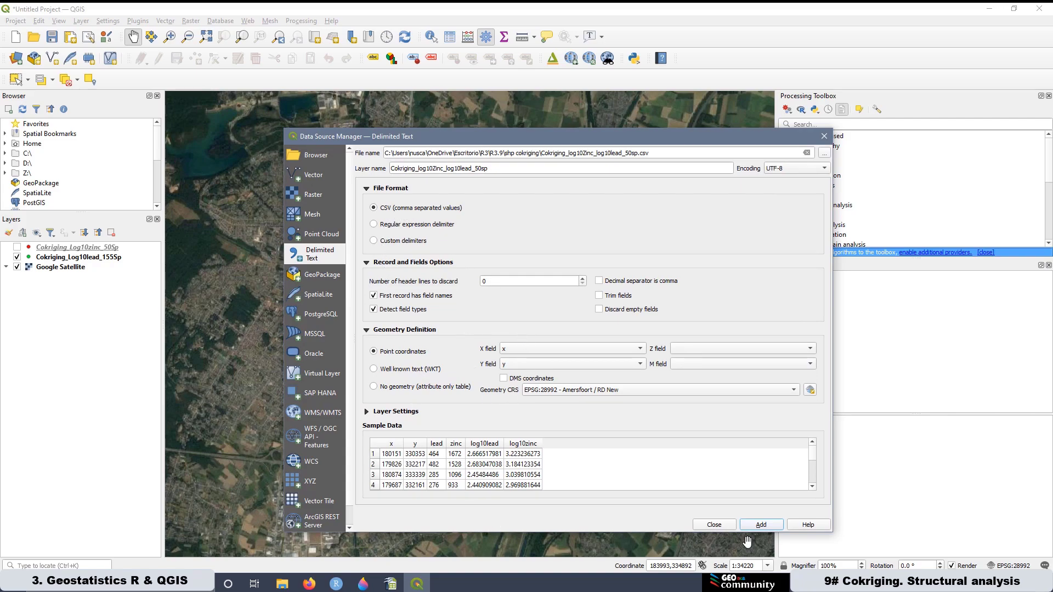
{"action": "left_click", "coordinate": [760, 525]}
{"action": "left_click", "coordinate": [714, 524]}
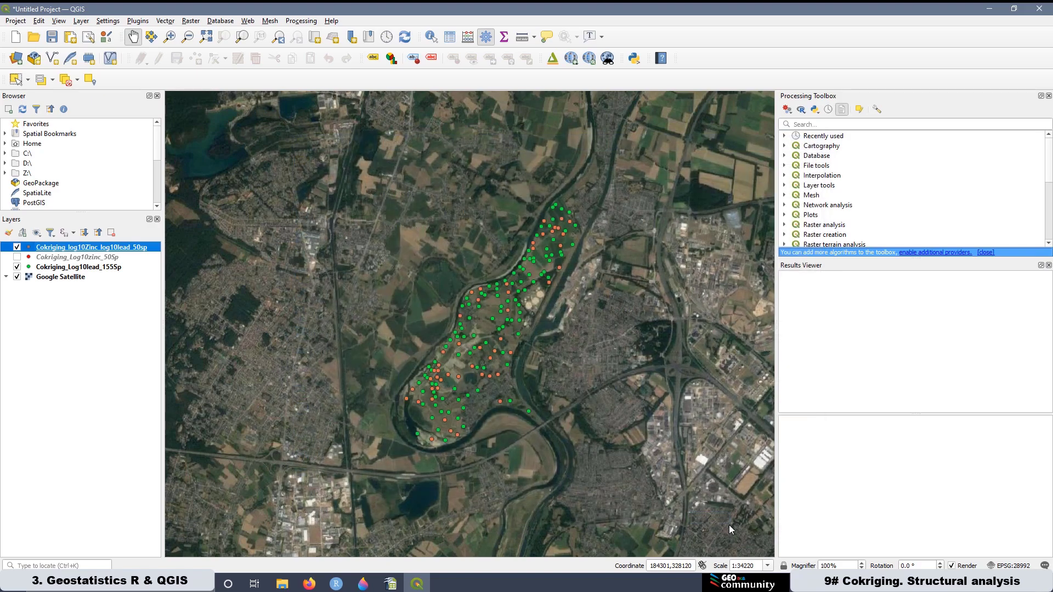
Hide the lead and combined zinc-lead layers and show the Cokriging_Log10zinc_50Sp points over the satellite basemap
{"action": "left_click", "coordinate": [16, 267]}
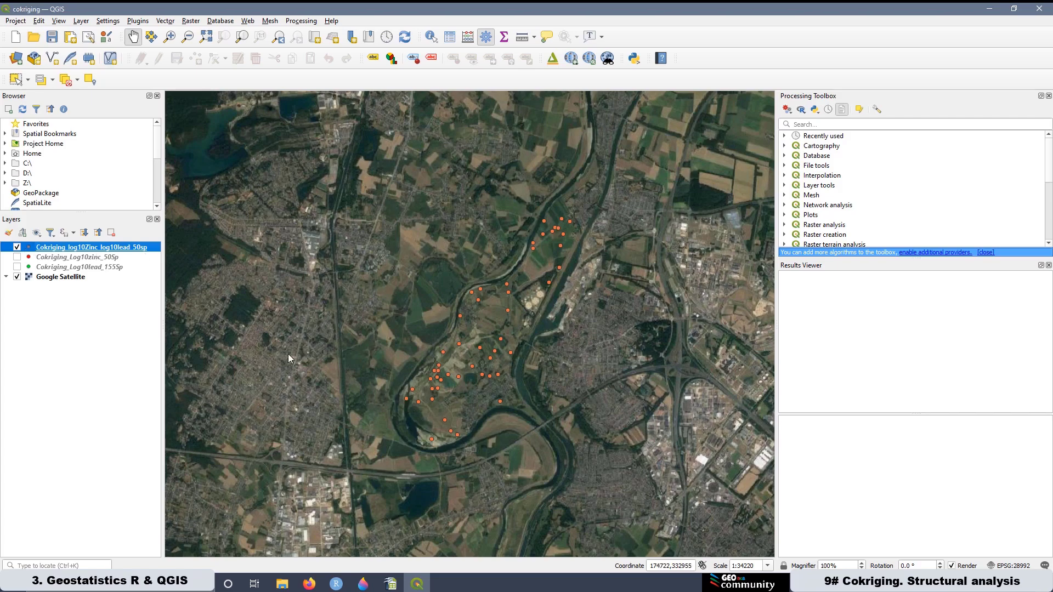
{"action": "left_click", "coordinate": [17, 246]}
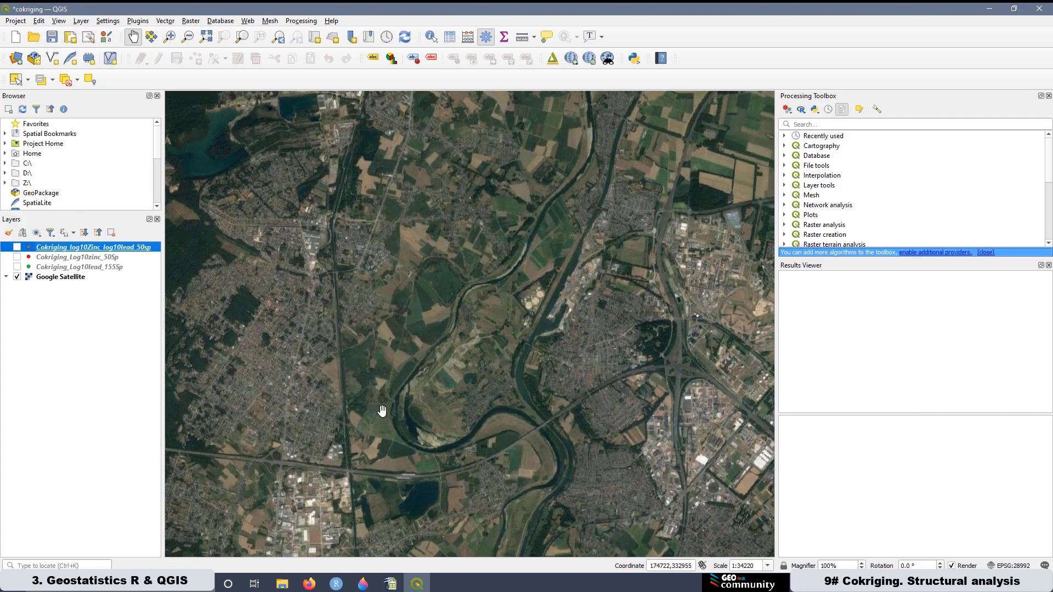
{"action": "left_click", "coordinate": [17, 256]}
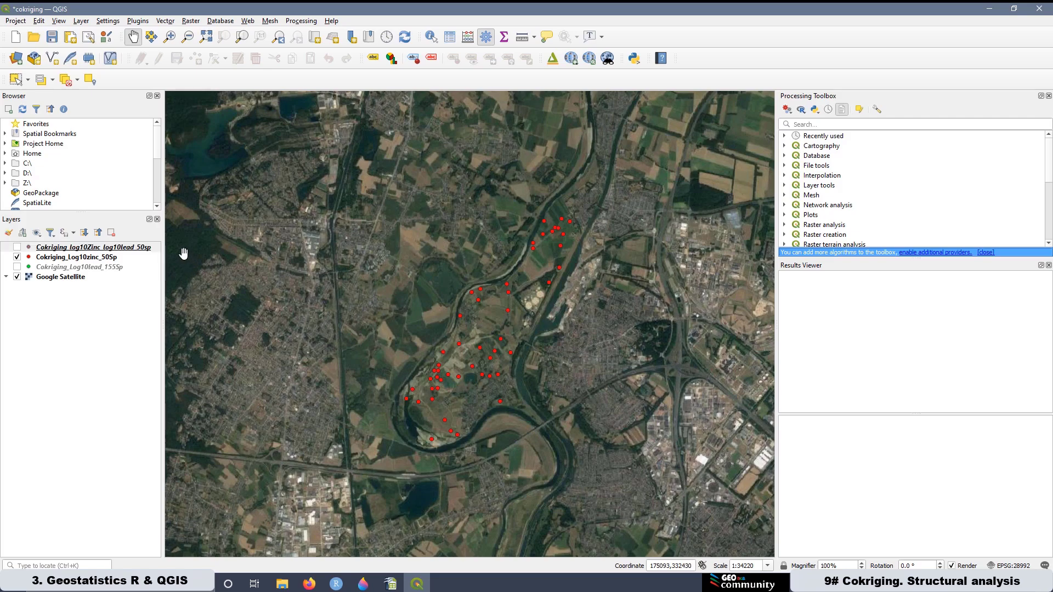
{"action": "left_click", "coordinate": [91, 268]}
{"action": "left_click", "coordinate": [97, 258]}
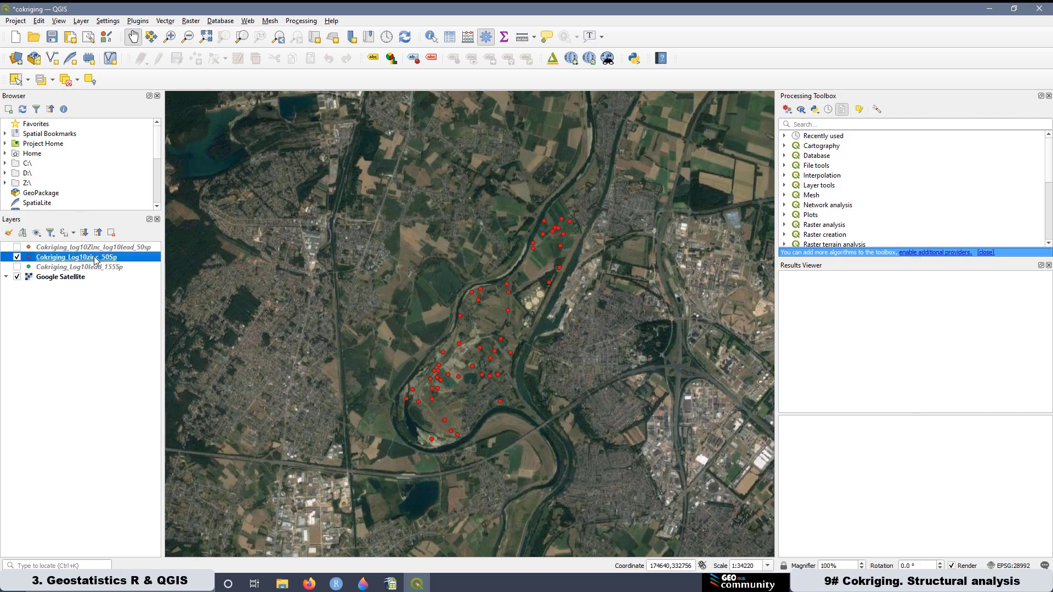
{"action": "left_click", "coordinate": [104, 249]}
{"action": "left_click", "coordinate": [109, 258]}
{"action": "left_click", "coordinate": [111, 268]}
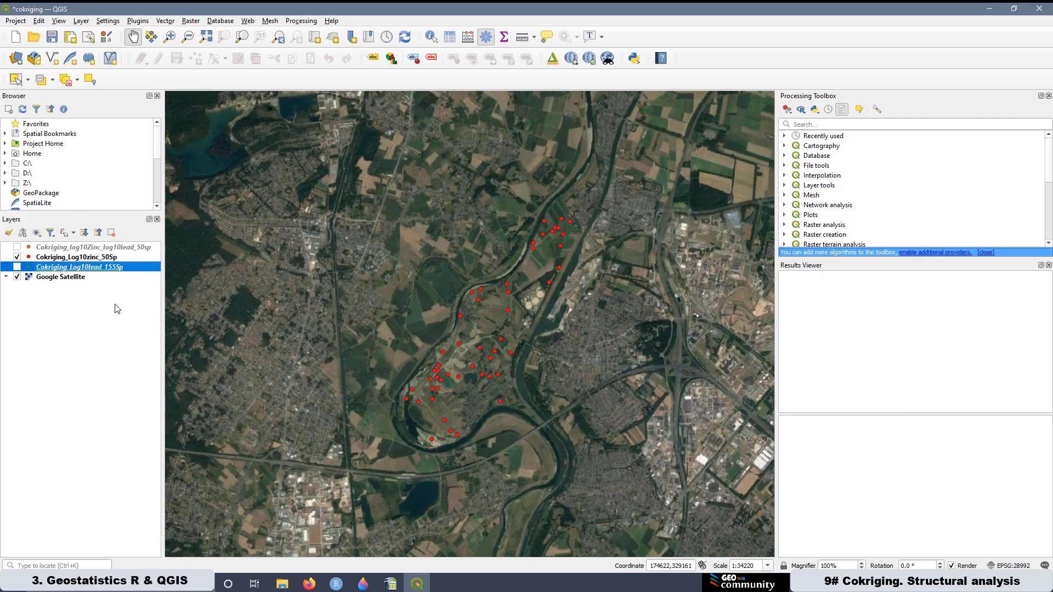
{"action": "right_click", "coordinate": [107, 271]}
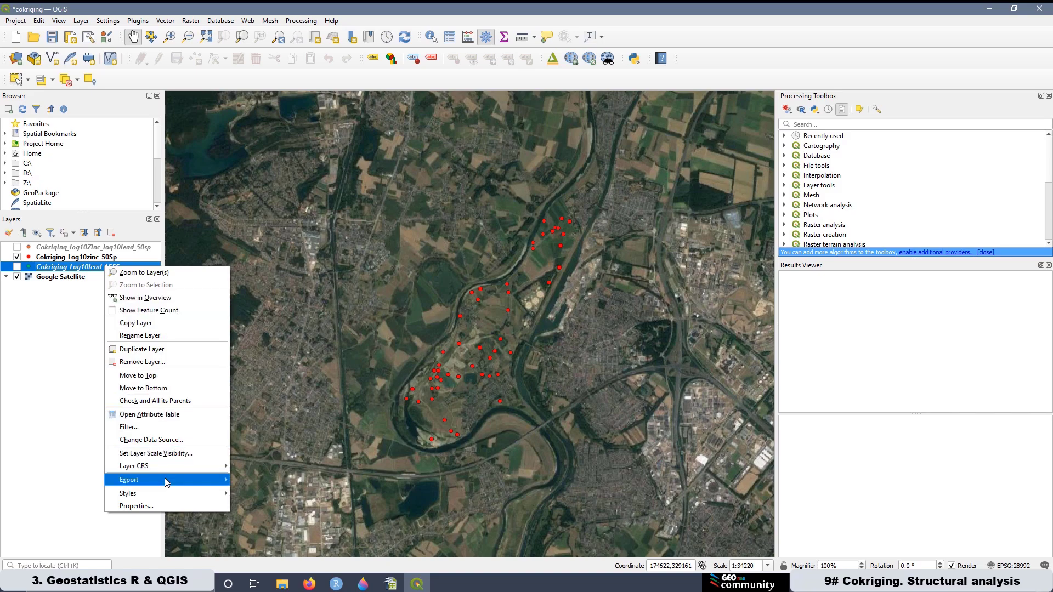
{"action": "mouse_move", "coordinate": [168, 481]}
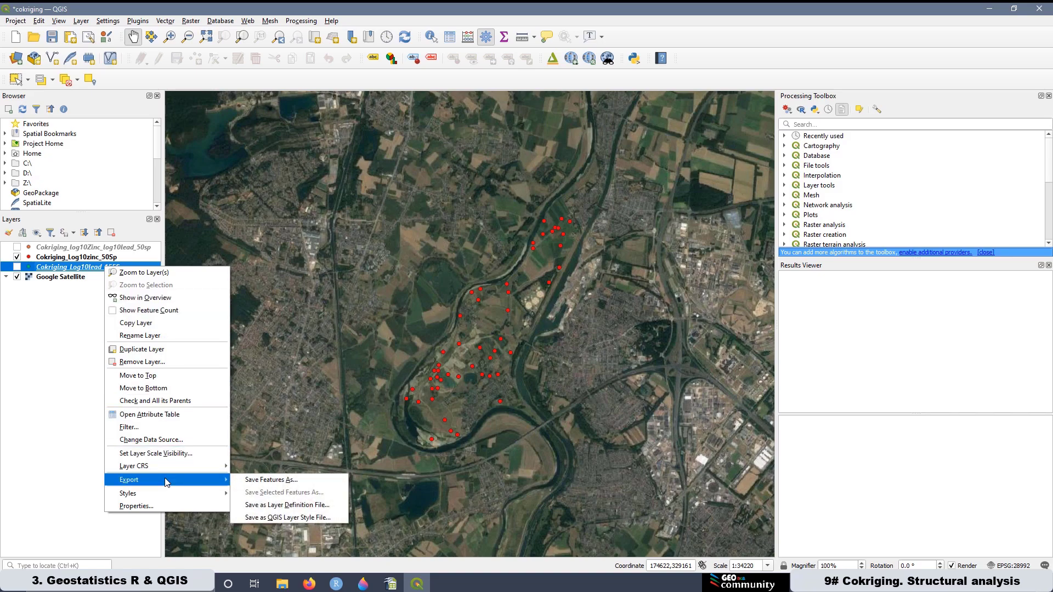
{"action": "left_click", "coordinate": [259, 485]}
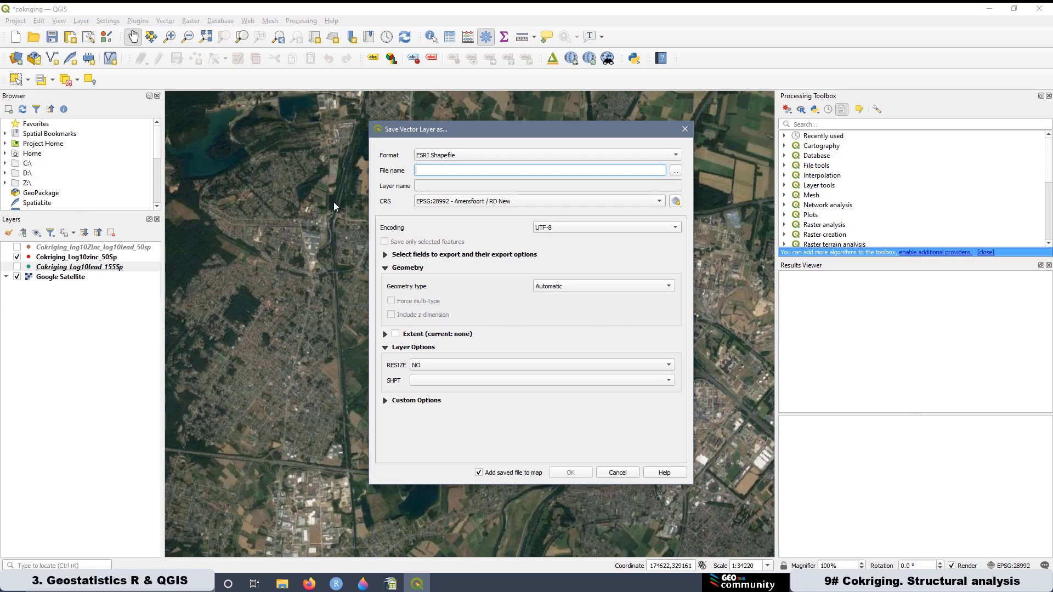
{"action": "left_click", "coordinate": [684, 128]}
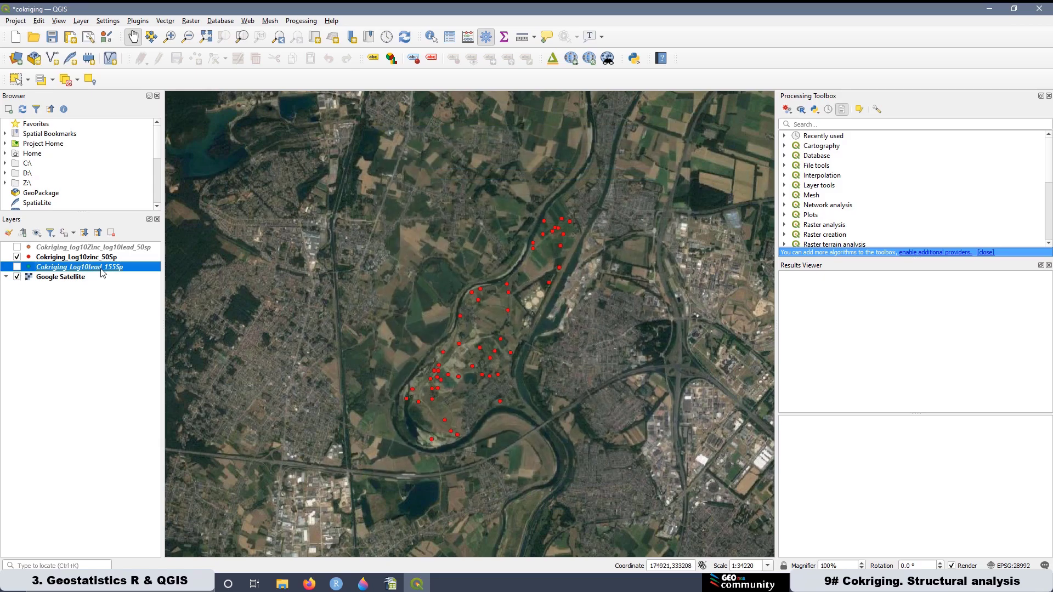
Copy the name of the Cokriging_Log10lead_155Sp layer without renaming it
{"action": "right_click", "coordinate": [102, 271]}
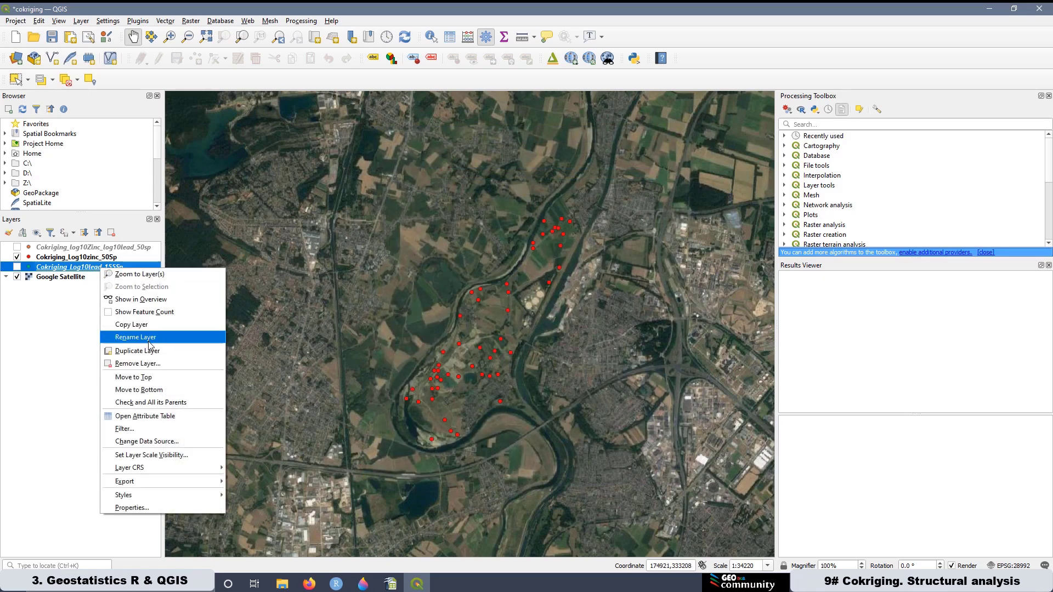
{"action": "left_click", "coordinate": [136, 337]}
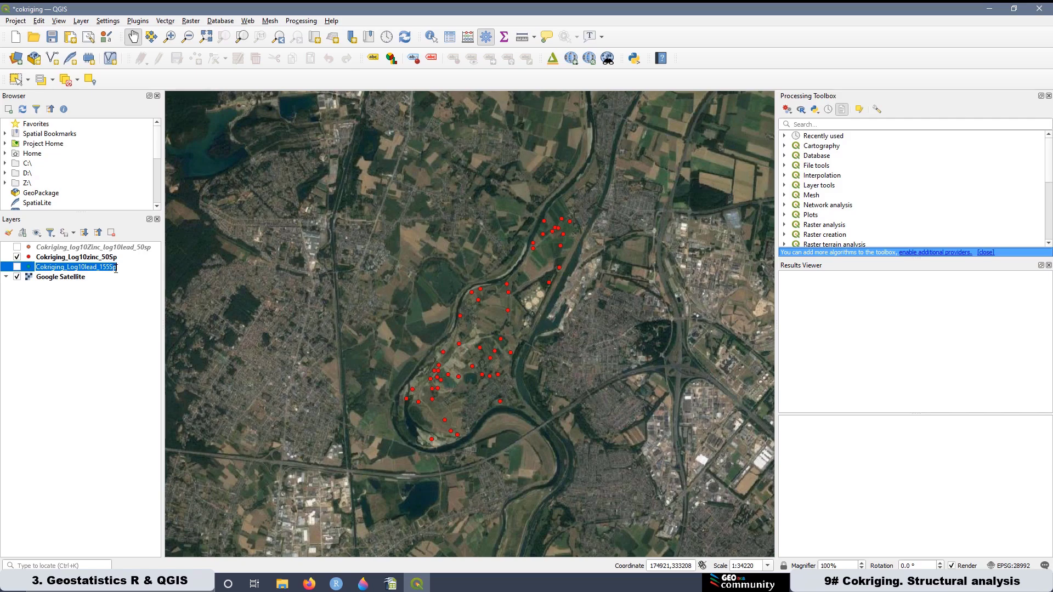
{"action": "left_click_drag", "start_coordinate": [115, 268], "coordinate": [40, 270]}
{"action": "right_click", "coordinate": [42, 269]}
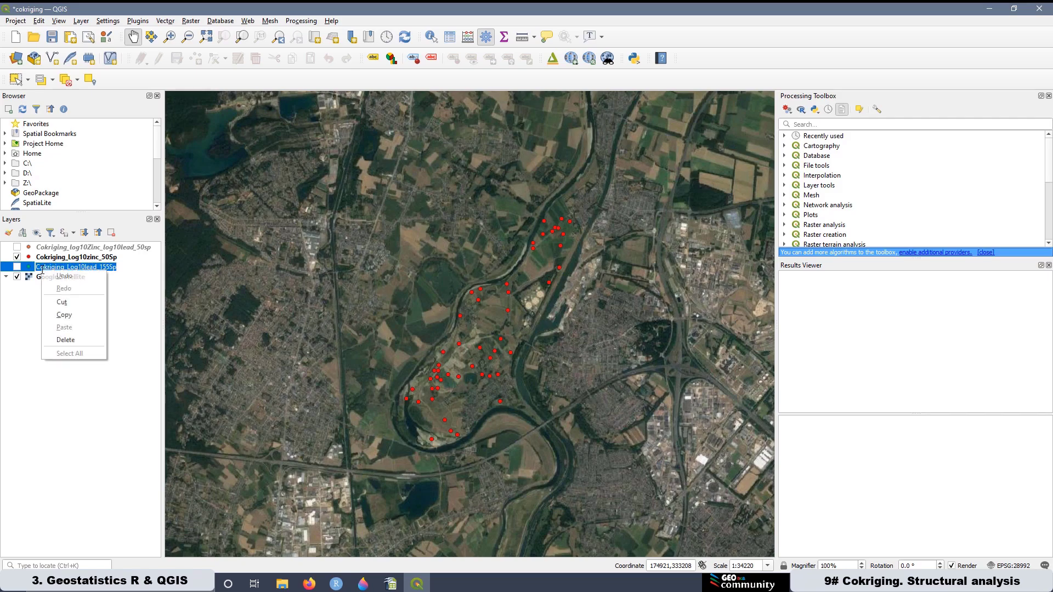
{"action": "left_click", "coordinate": [77, 317]}
{"action": "left_click", "coordinate": [62, 350]}
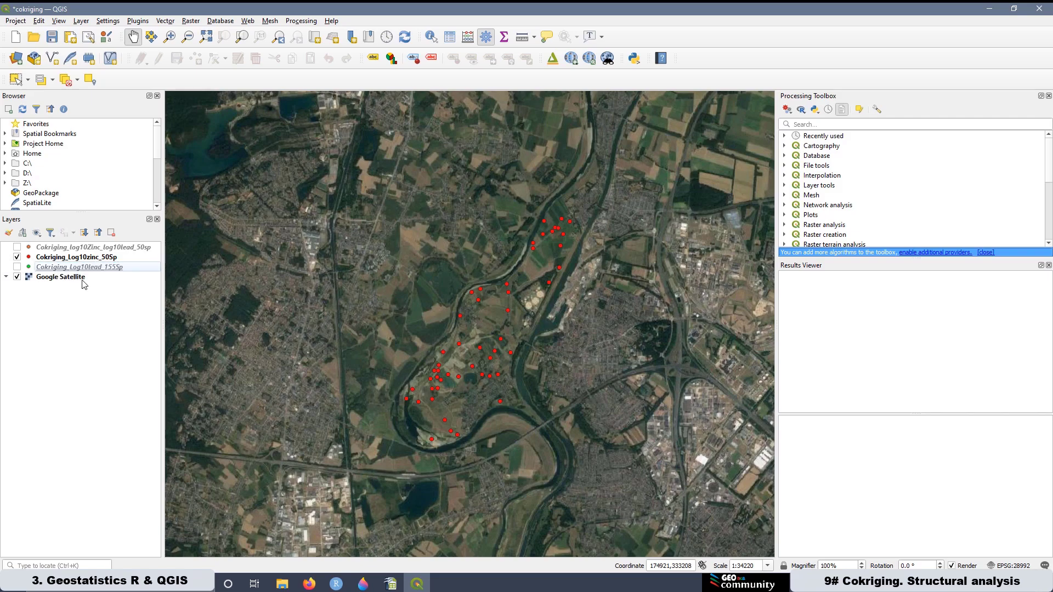
Start exporting the Cokriging_Log10lead_155Sp layer as an ESRI Shapefile and choose the shp cokriging folder inside R3.9 as its destination
{"action": "left_click", "coordinate": [88, 269]}
{"action": "right_click", "coordinate": [88, 268]}
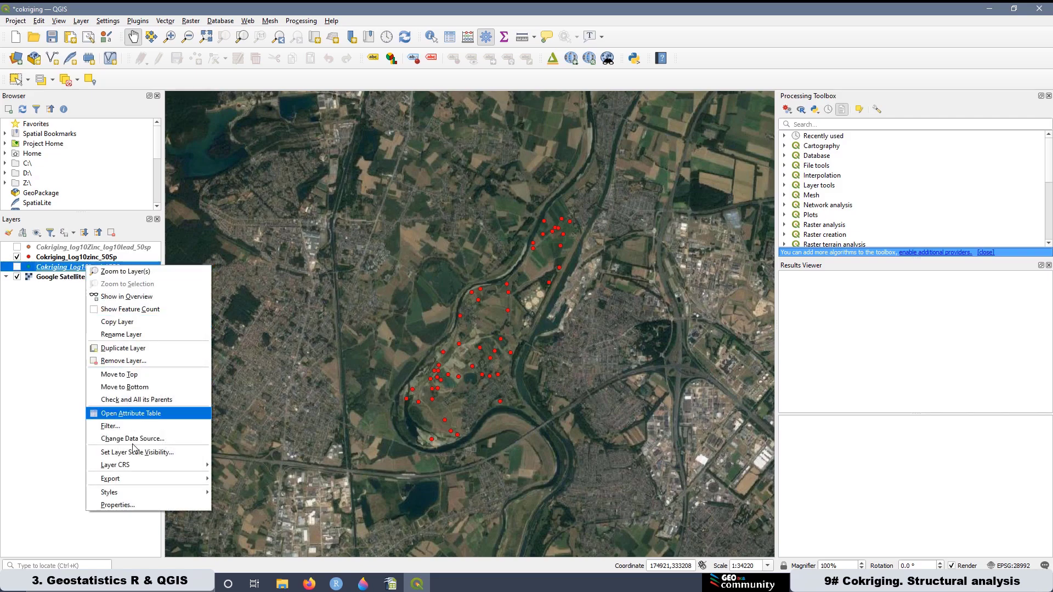
{"action": "mouse_move", "coordinate": [145, 482]}
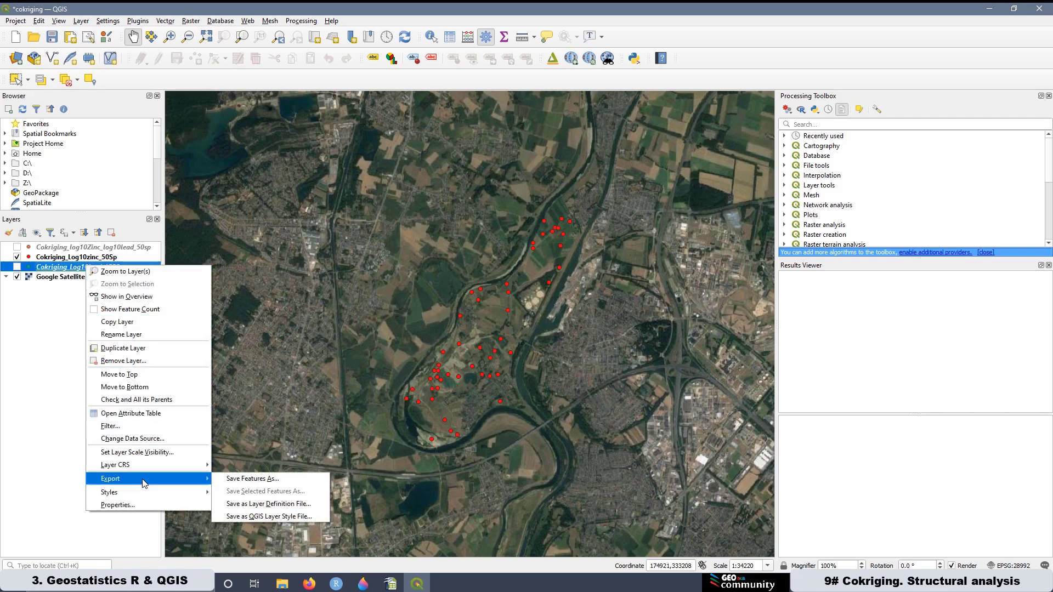
{"action": "left_click", "coordinate": [230, 479]}
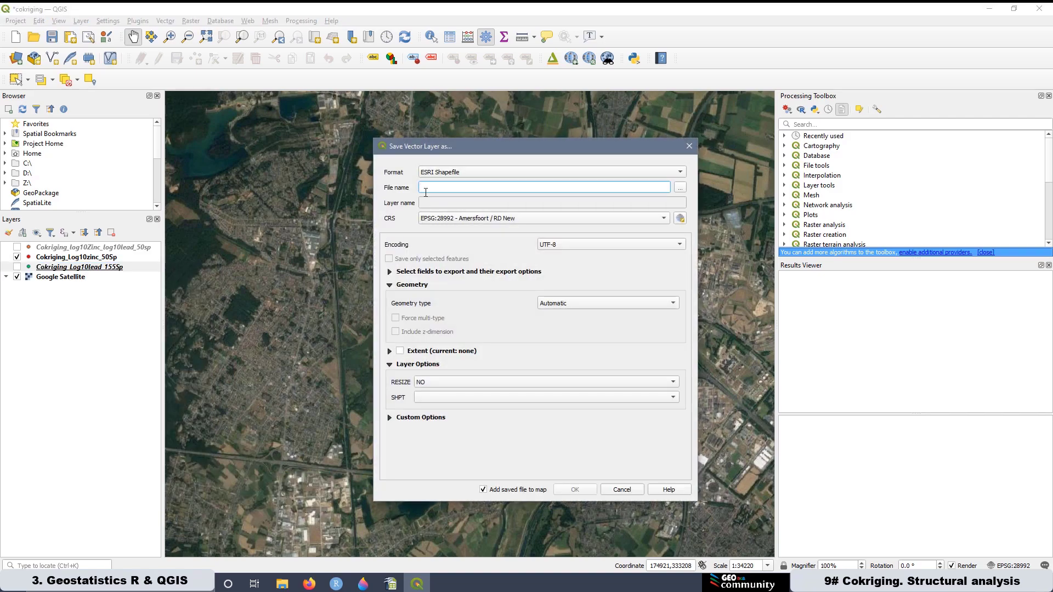
{"action": "right_click", "coordinate": [430, 188]}
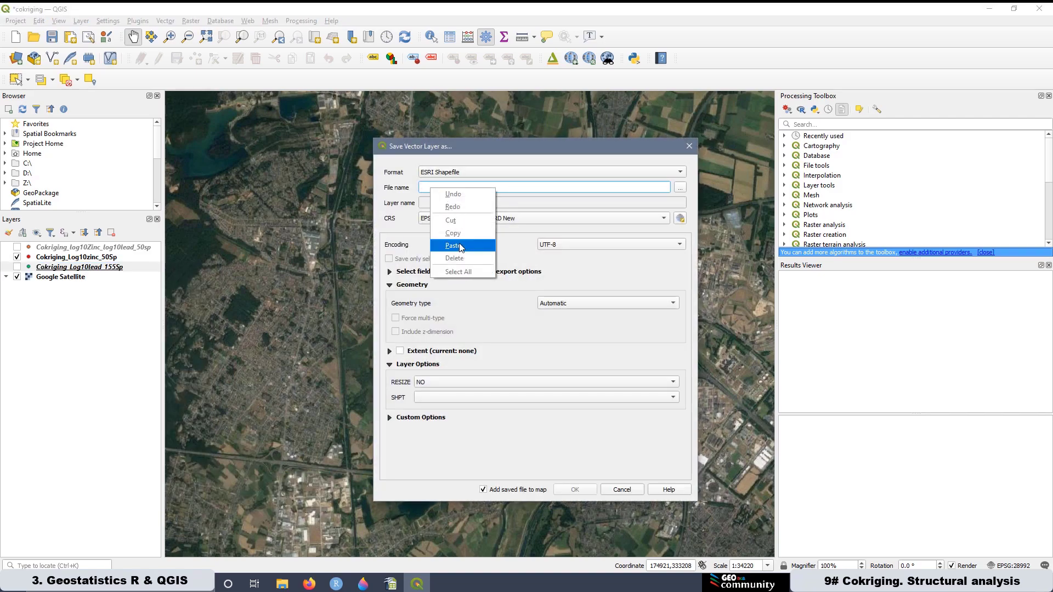
{"action": "left_click", "coordinate": [680, 188]}
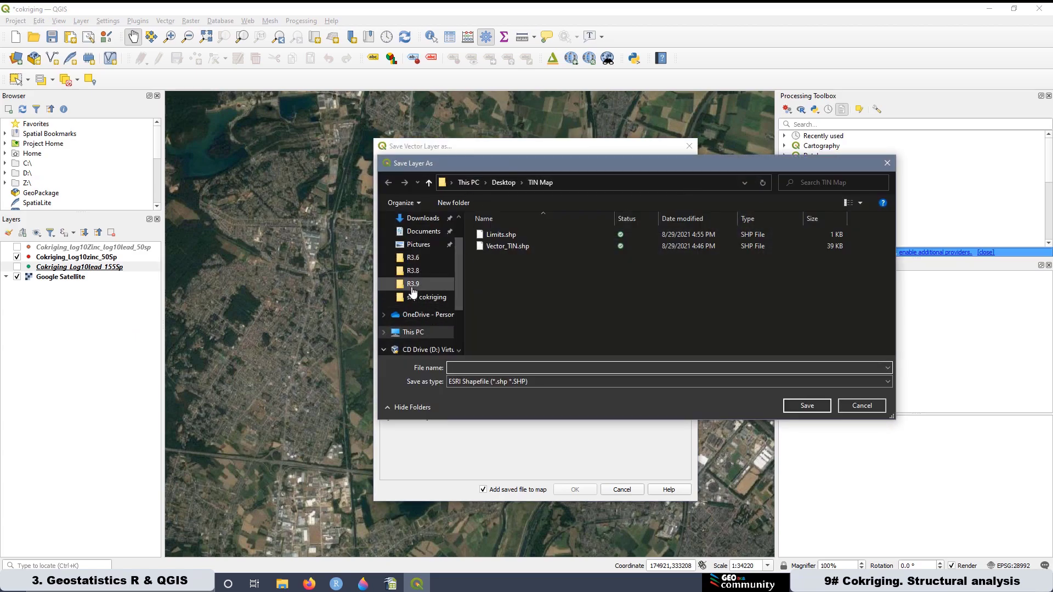
{"action": "left_click", "coordinate": [413, 289]}
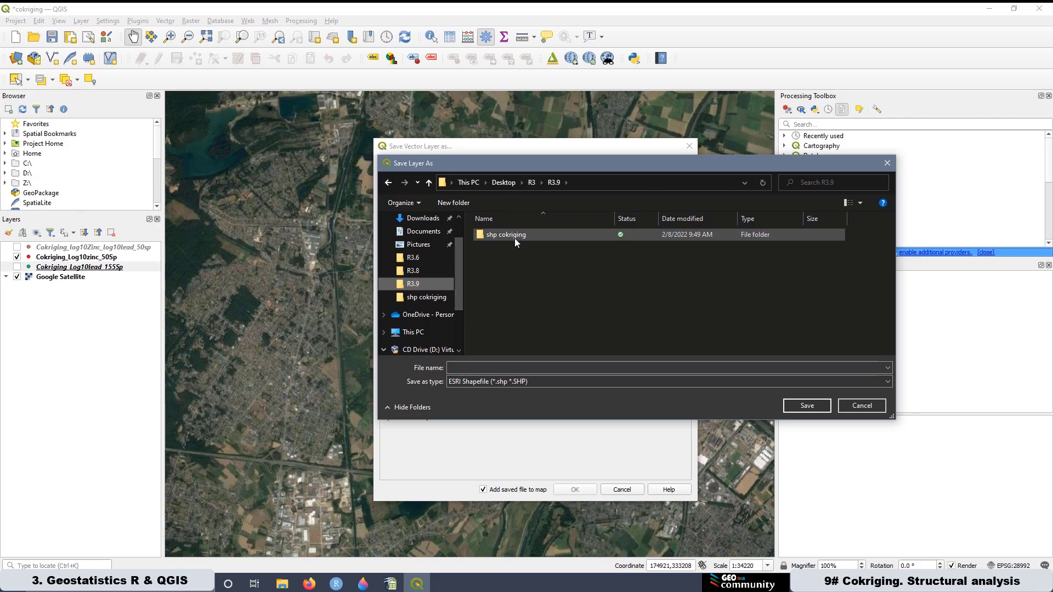
{"action": "double_click", "coordinate": [515, 238]}
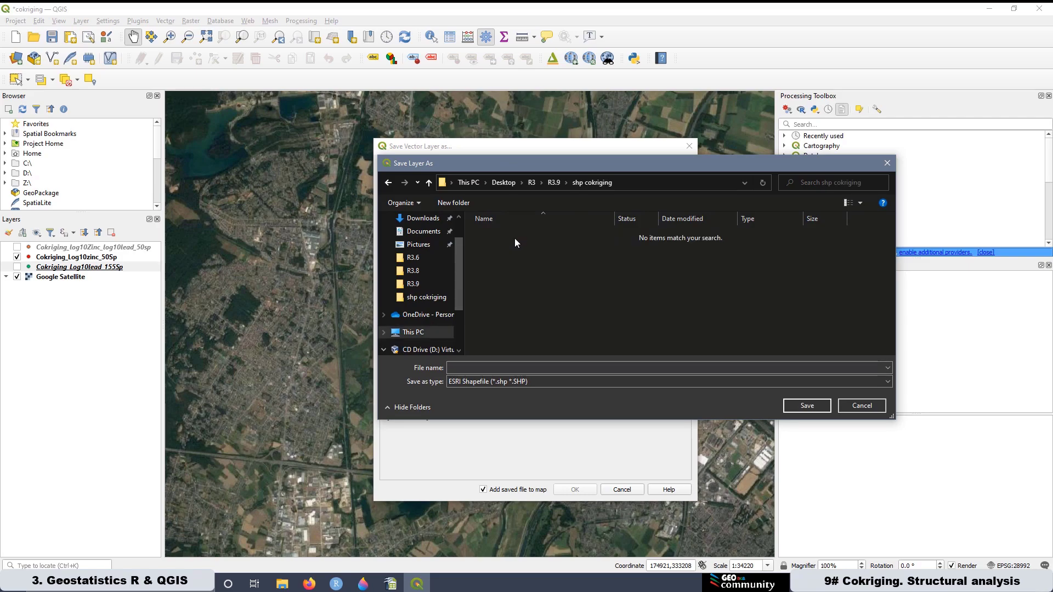
Name the shapefile Cokriging_Log10lead_155Sp using the copied layer name and export it in EPSG:28992, adding it to the map
{"action": "right_click", "coordinate": [480, 368]}
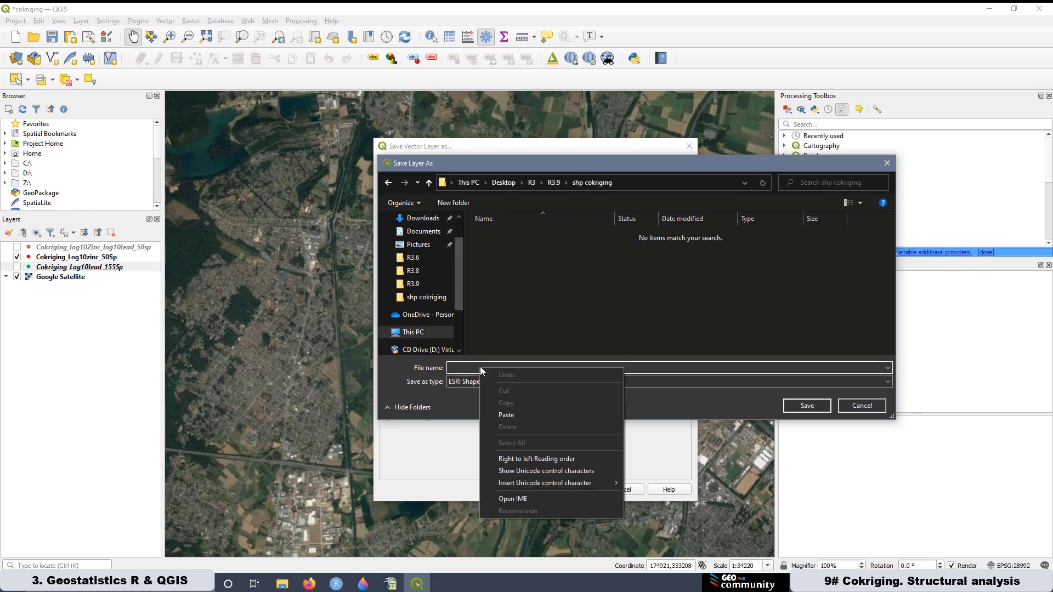
{"action": "left_click", "coordinate": [506, 415]}
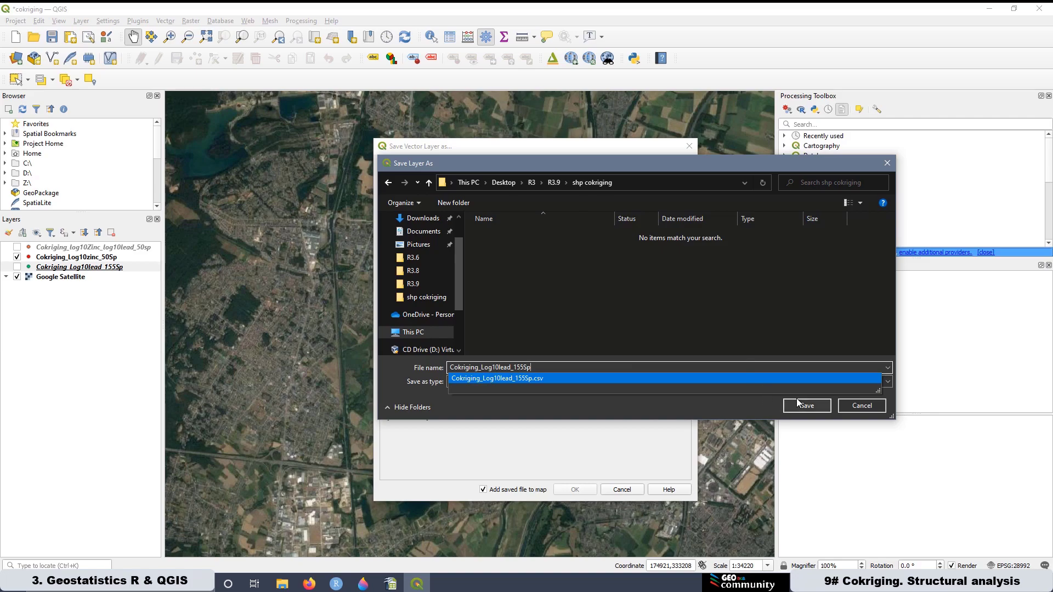
{"action": "left_click", "coordinate": [566, 318]}
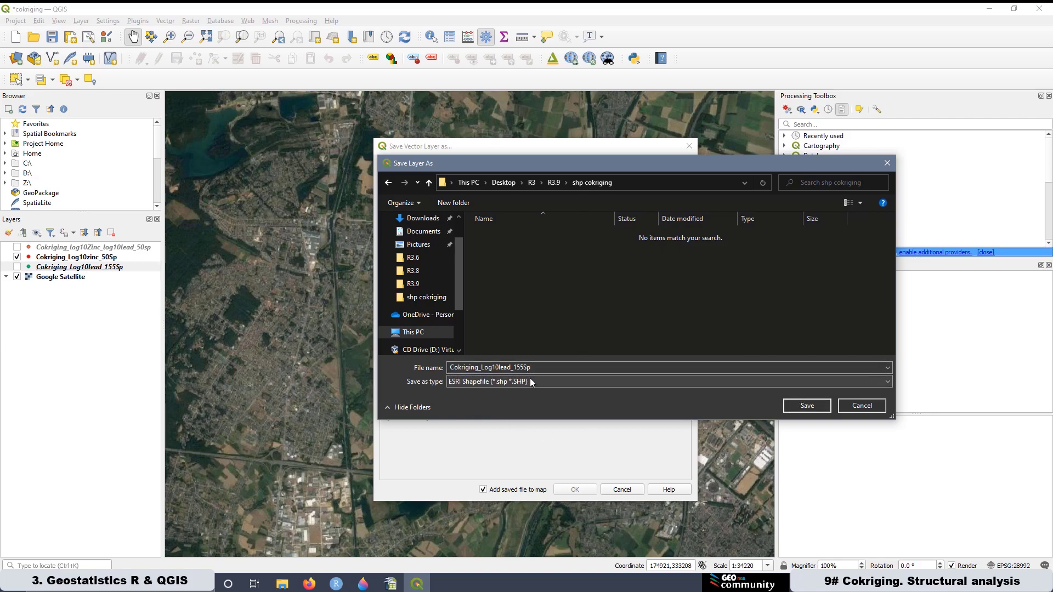
{"action": "left_click", "coordinate": [806, 406]}
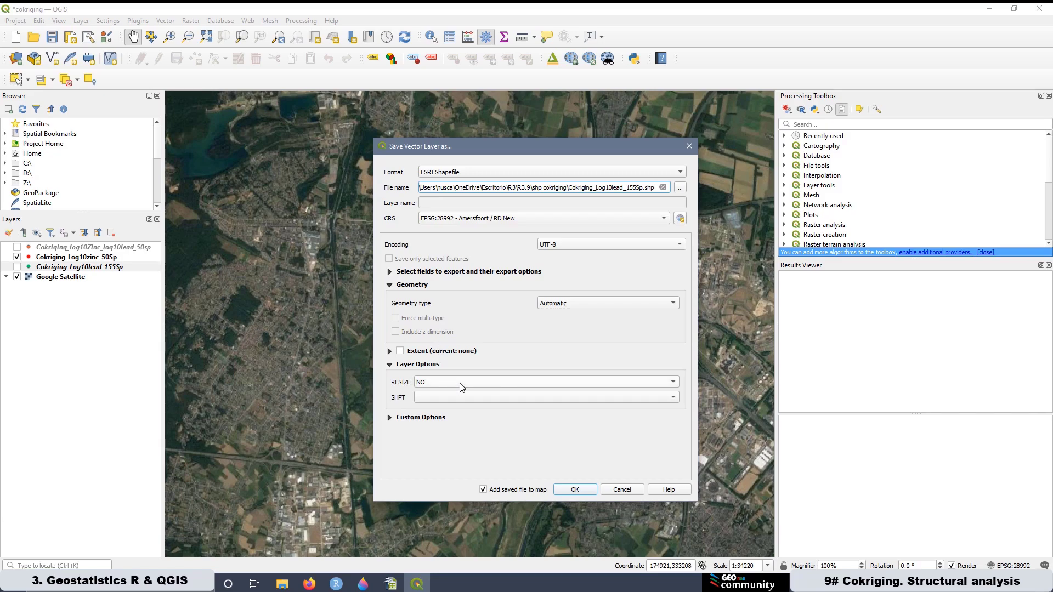
{"action": "left_click", "coordinate": [575, 490]}
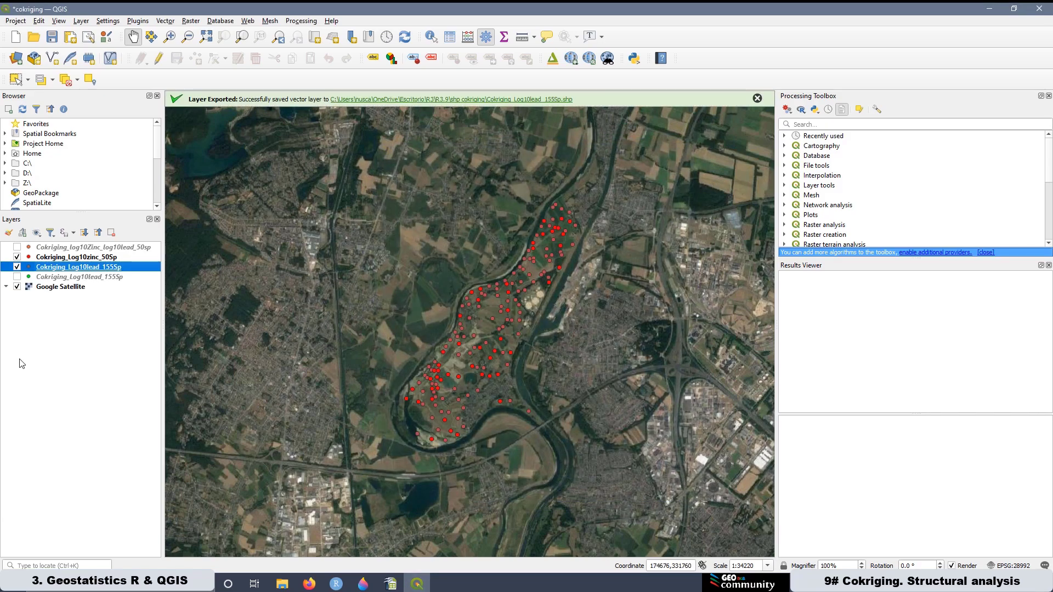
Check the storage type of the original hidden lead layer in its layer information
{"action": "right_click", "coordinate": [103, 277]}
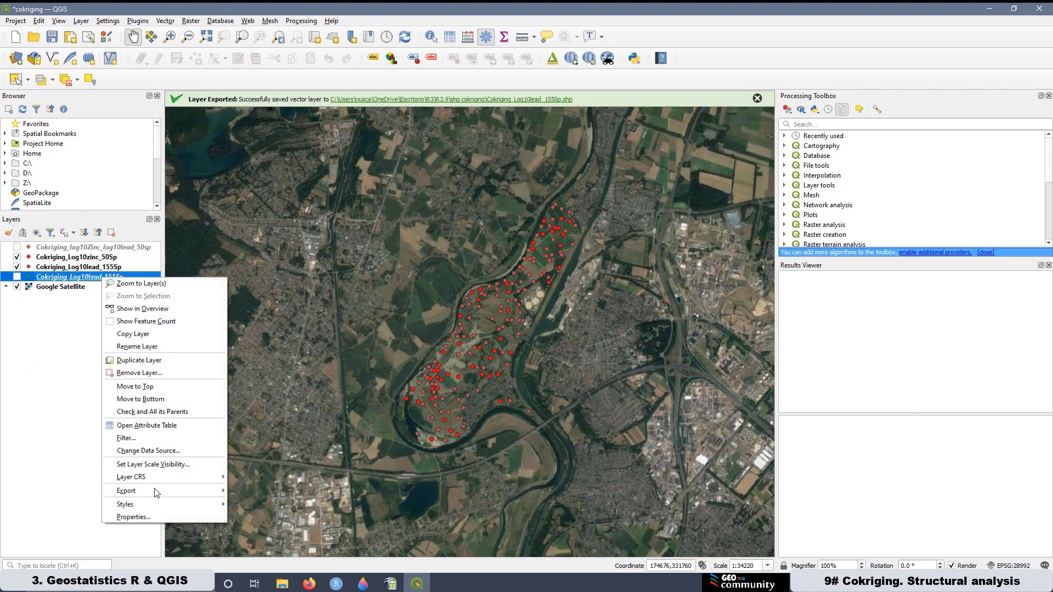
{"action": "left_click", "coordinate": [155, 518]}
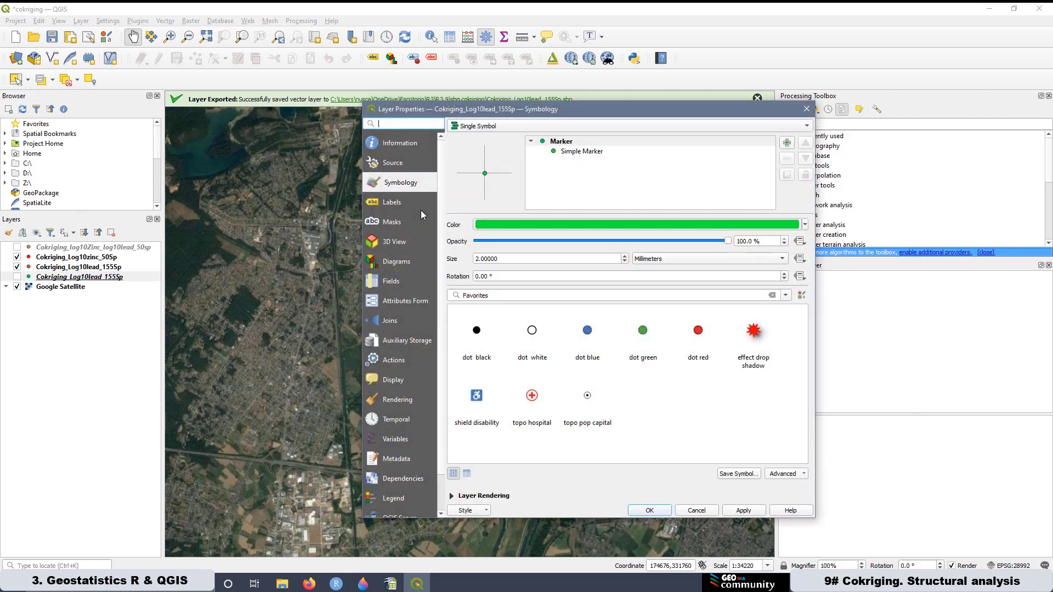
{"action": "left_click", "coordinate": [388, 147]}
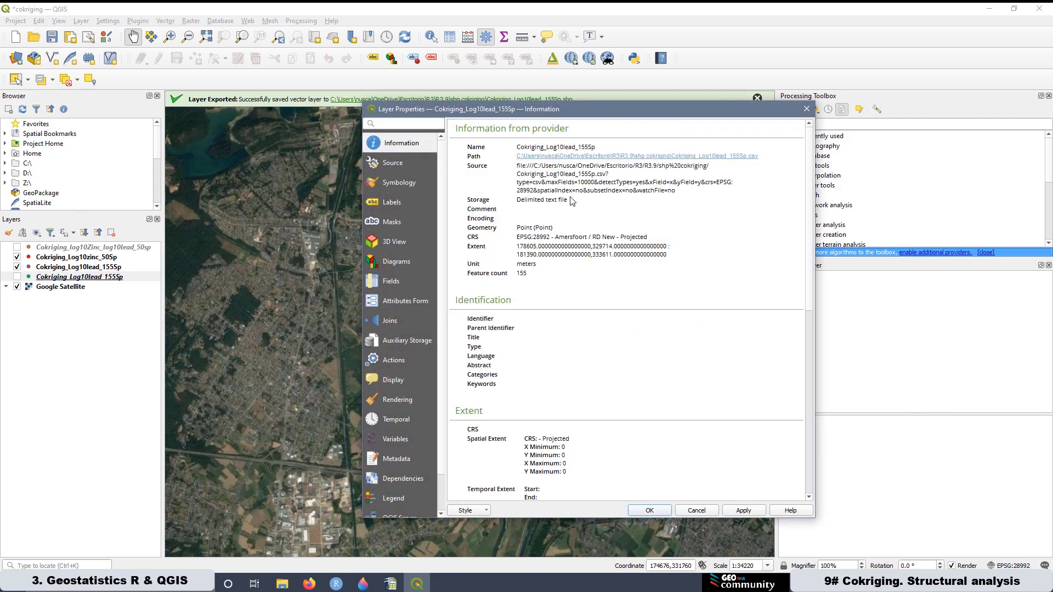
{"action": "left_click_drag", "start_coordinate": [570, 201], "coordinate": [512, 206]}
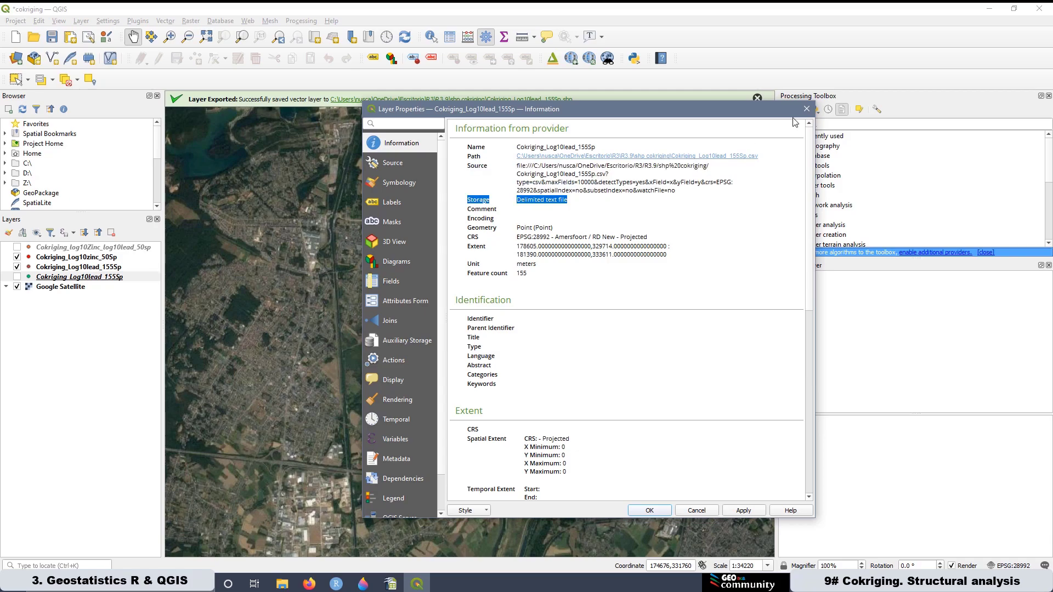
{"action": "left_click", "coordinate": [805, 109]}
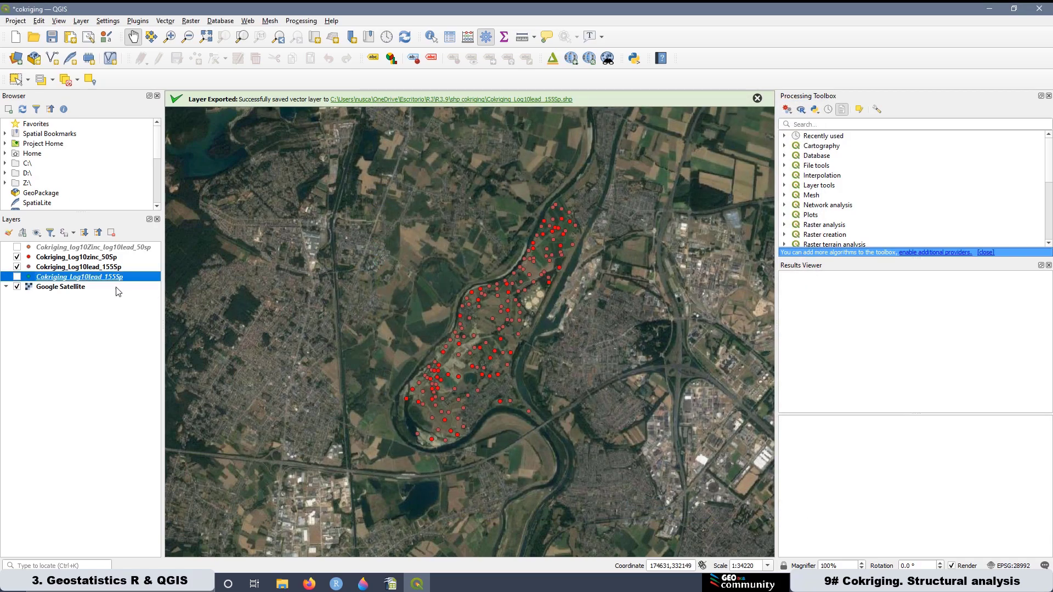
Check the storage type of the newly exported lead layer in its layer information
{"action": "left_click", "coordinate": [102, 269]}
{"action": "right_click", "coordinate": [102, 268]}
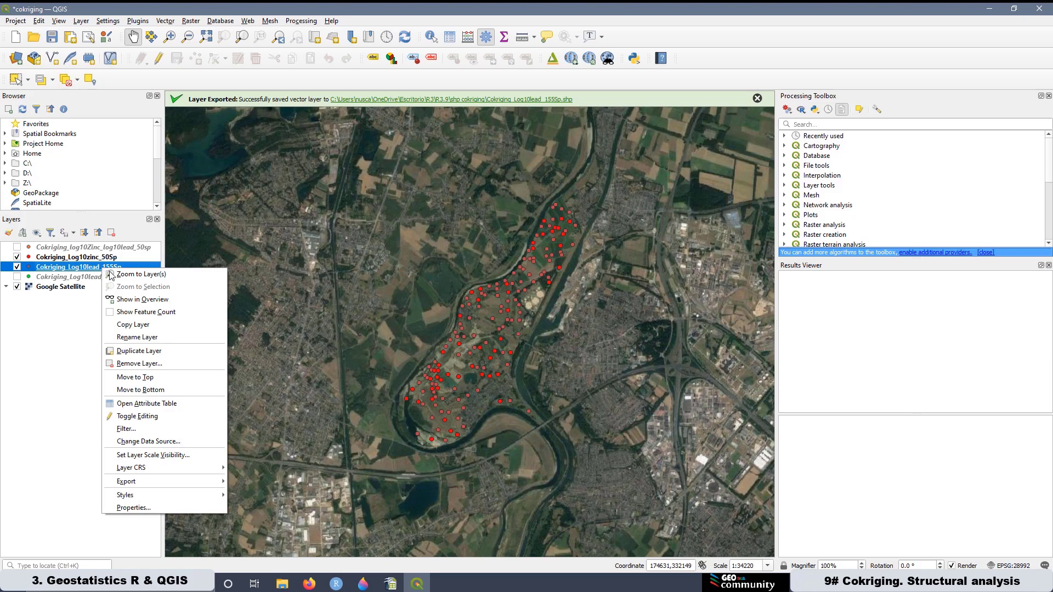
{"action": "left_click", "coordinate": [140, 508]}
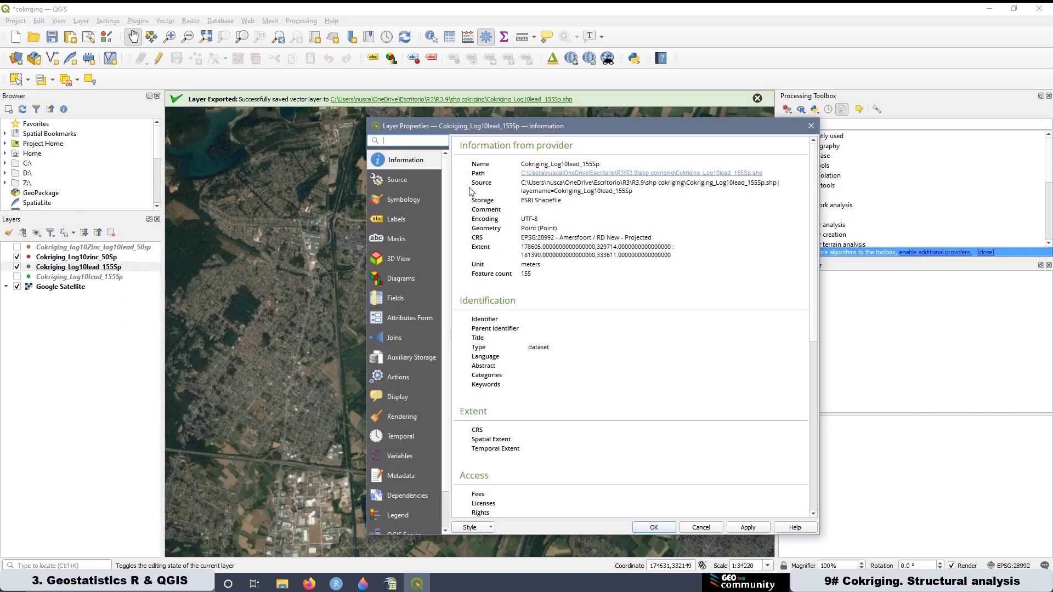
{"action": "left_click_drag", "start_coordinate": [568, 202], "coordinate": [470, 201]}
{"action": "left_click", "coordinate": [812, 126]}
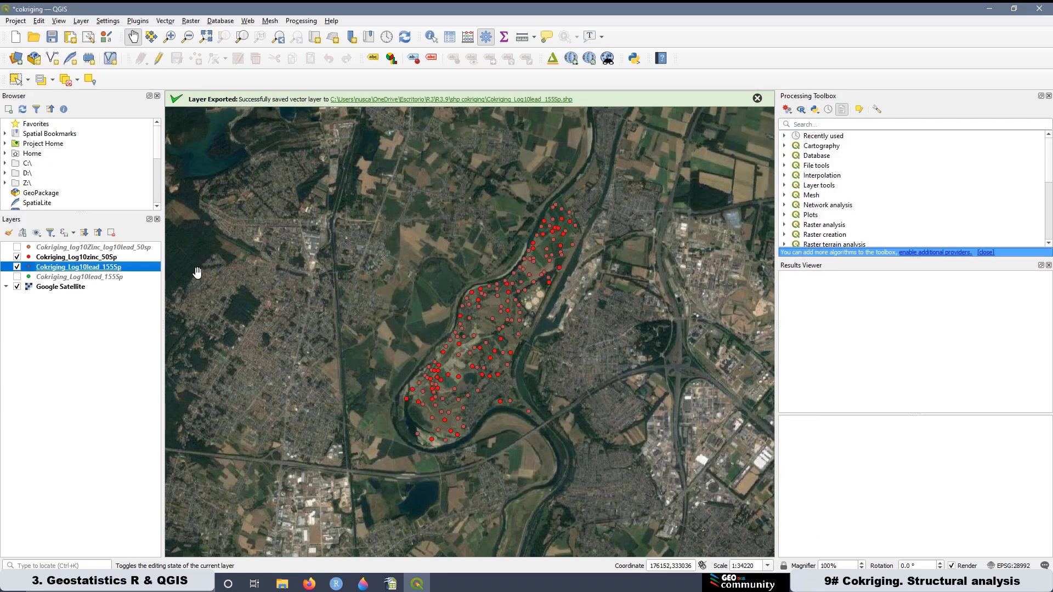
Remove the original delimited text Cokriging_Log10lead_155Sp layer from the project, keeping the exported shapefile layer
{"action": "right_click", "coordinate": [105, 280]}
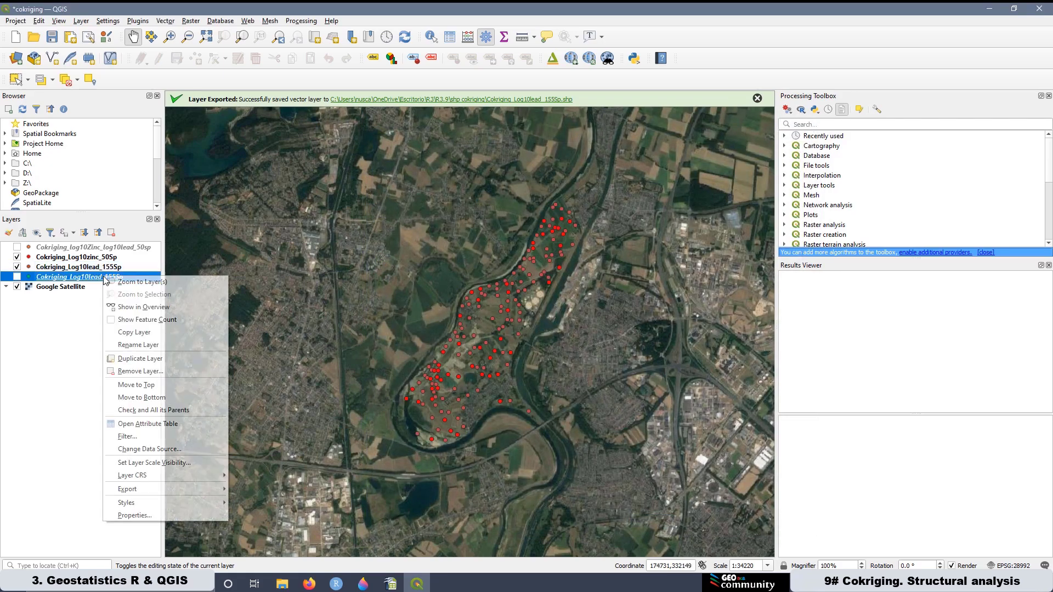
{"action": "left_click", "coordinate": [153, 372]}
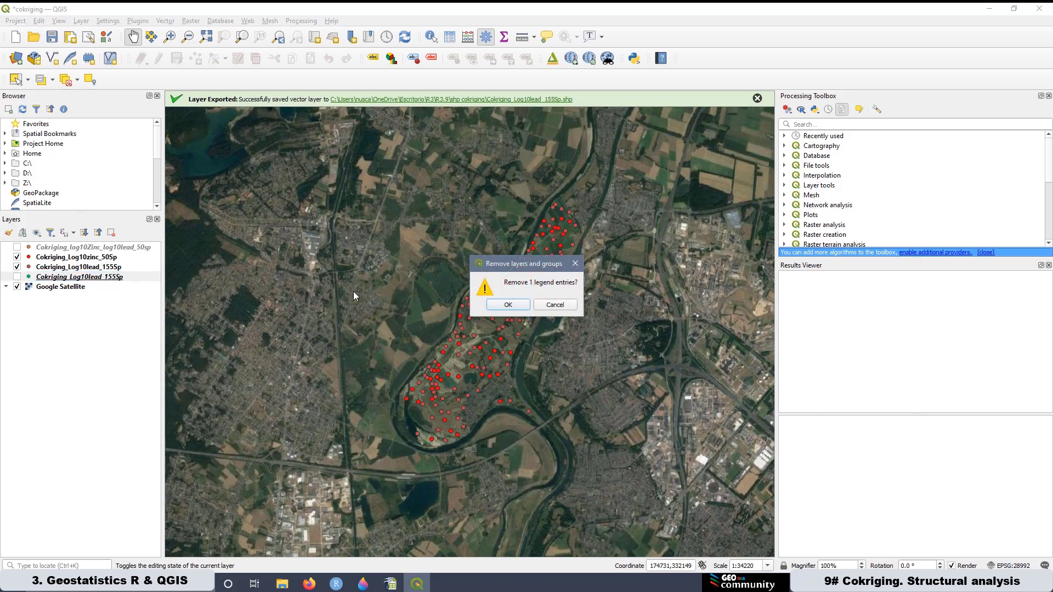
{"action": "left_click", "coordinate": [505, 305]}
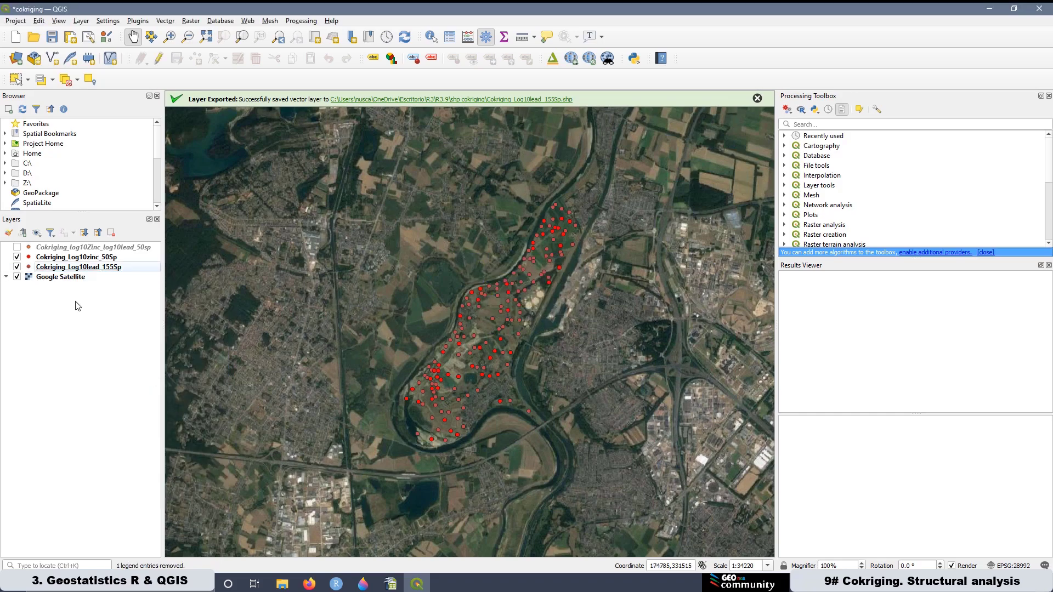
Export the Cokriging_Log10zinc_50Sp layer as an ESRI Shapefile in EPSG:28992 under the same name, and remove the original layer from the project
{"action": "left_click", "coordinate": [95, 258]}
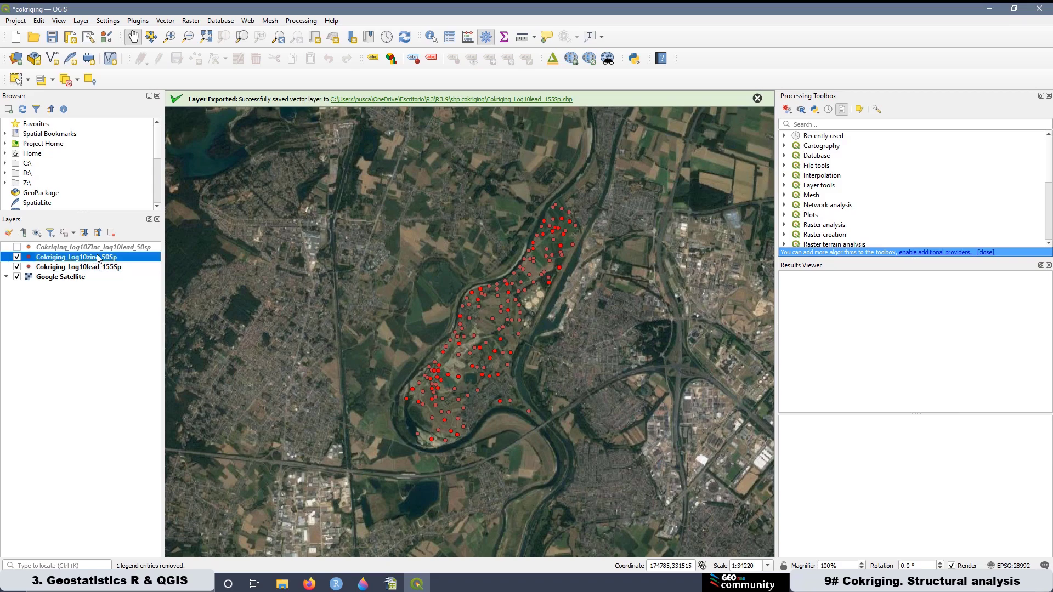
{"action": "left_click", "coordinate": [92, 248]}
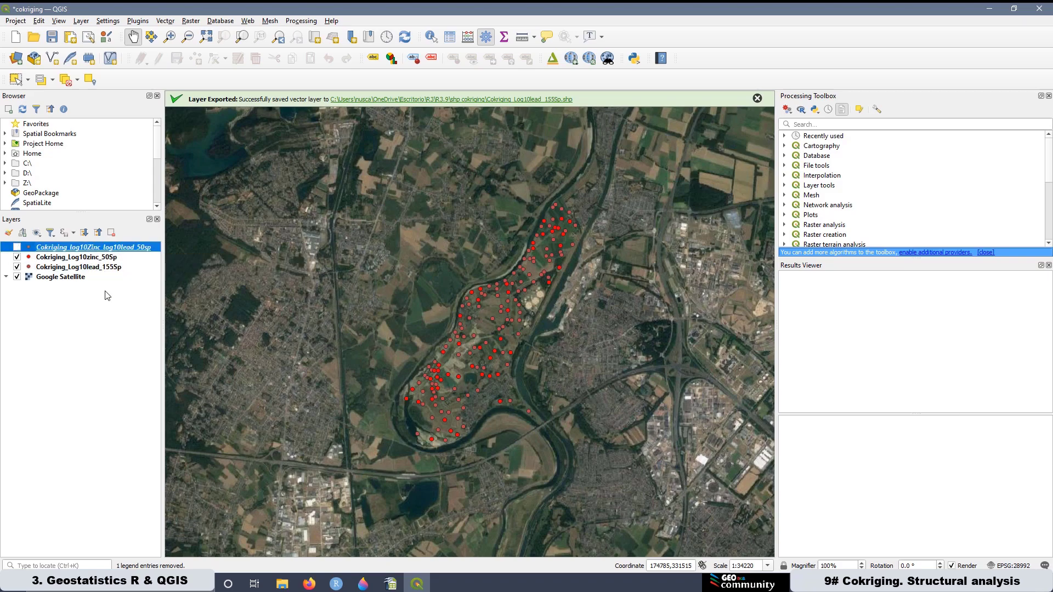
{"action": "right_click", "coordinate": [108, 259]}
{"action": "mouse_move", "coordinate": [165, 460]}
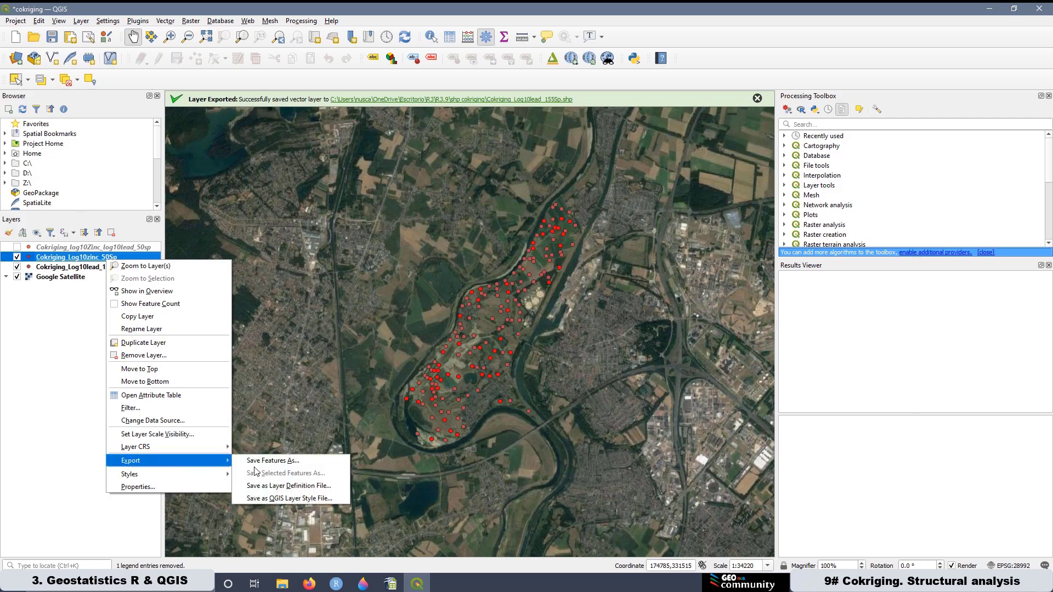
{"action": "left_click", "coordinate": [256, 467]}
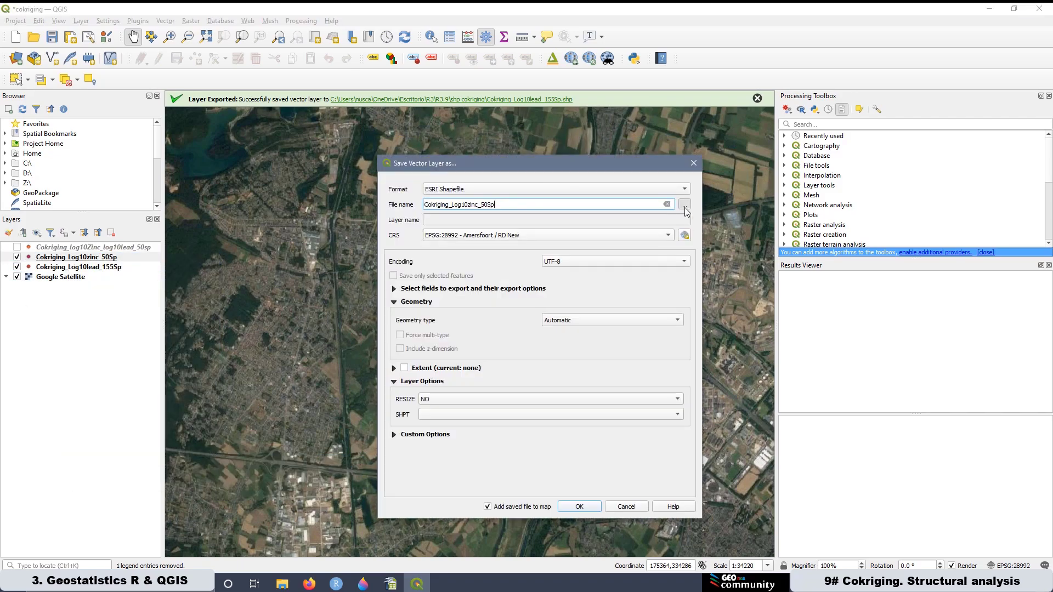
{"action": "left_click", "coordinate": [682, 206]}
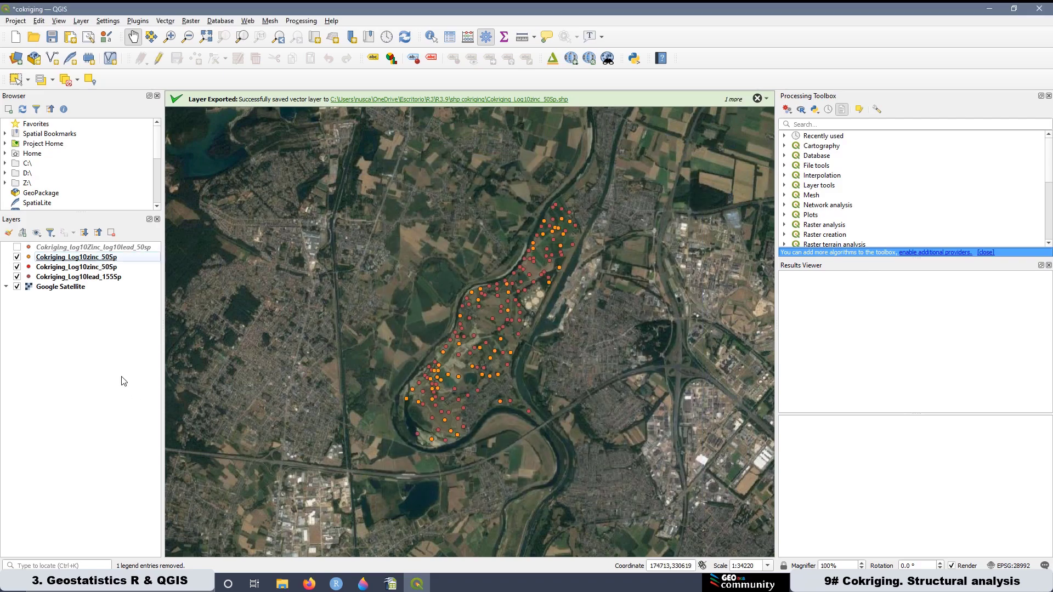
{"action": "left_click", "coordinate": [76, 267]}
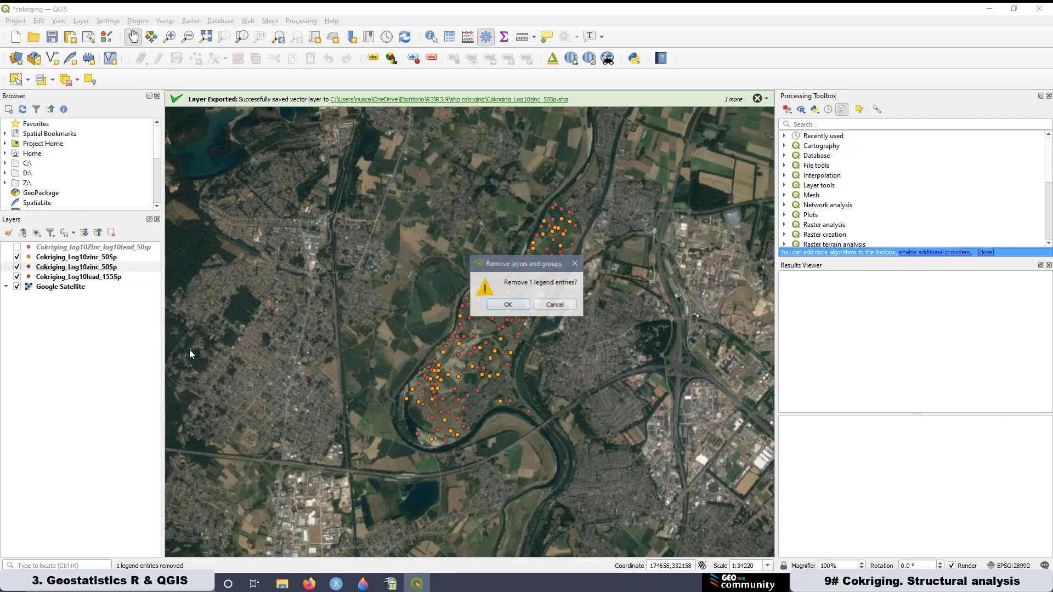
{"action": "left_click", "coordinate": [508, 304]}
Export the Cokriging_log10Zinc_log10lead_50sp layer as an ESRI Shapefile of the same name in the shp cokriging folder, using EPSG:28992
{"action": "right_click", "coordinate": [104, 248]}
{"action": "left_click", "coordinate": [153, 318]}
{"action": "left_click", "coordinate": [129, 334]}
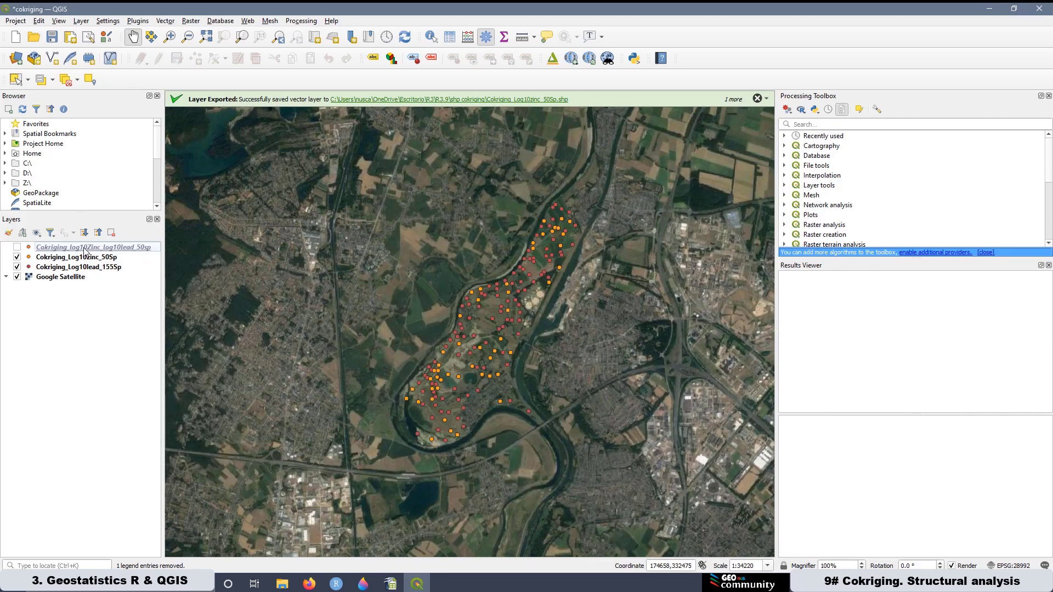
{"action": "right_click", "coordinate": [83, 247]}
{"action": "mouse_move", "coordinate": [161, 452]}
{"action": "left_click", "coordinate": [249, 448]}
{"action": "left_click", "coordinate": [684, 204]}
{"action": "right_click", "coordinate": [508, 384]}
{"action": "left_click", "coordinate": [516, 426]}
{"action": "left_click", "coordinate": [811, 420]}
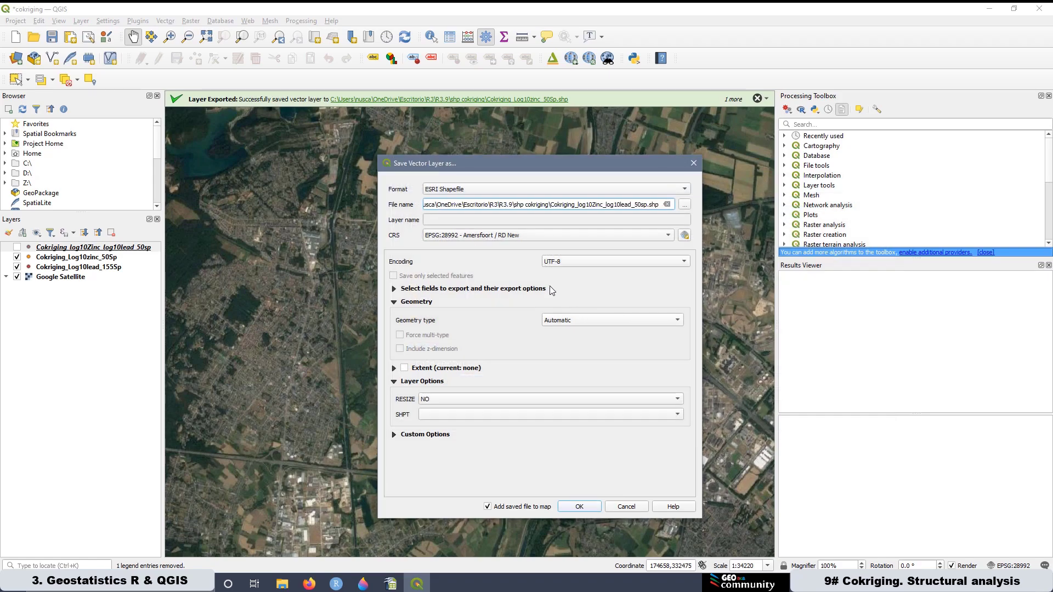
{"action": "left_click", "coordinate": [578, 506]}
Remove the original hidden Cokriging_log10Zinc_log10lead_50sp layer from the project, keeping the exported shapefile layer
{"action": "right_click", "coordinate": [134, 256]}
{"action": "left_click", "coordinate": [192, 498]}
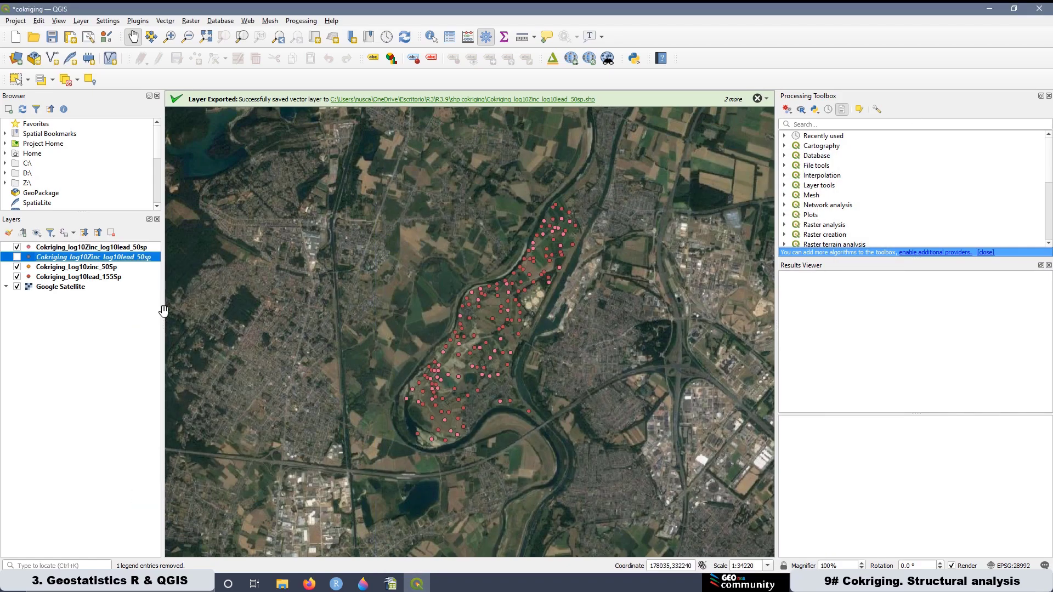
{"action": "left_click", "coordinate": [507, 304]}
Style the markers of the Cokriging_Log10zinc_50Sp shapefile layer in red
{"action": "double_click", "coordinate": [76, 256]}
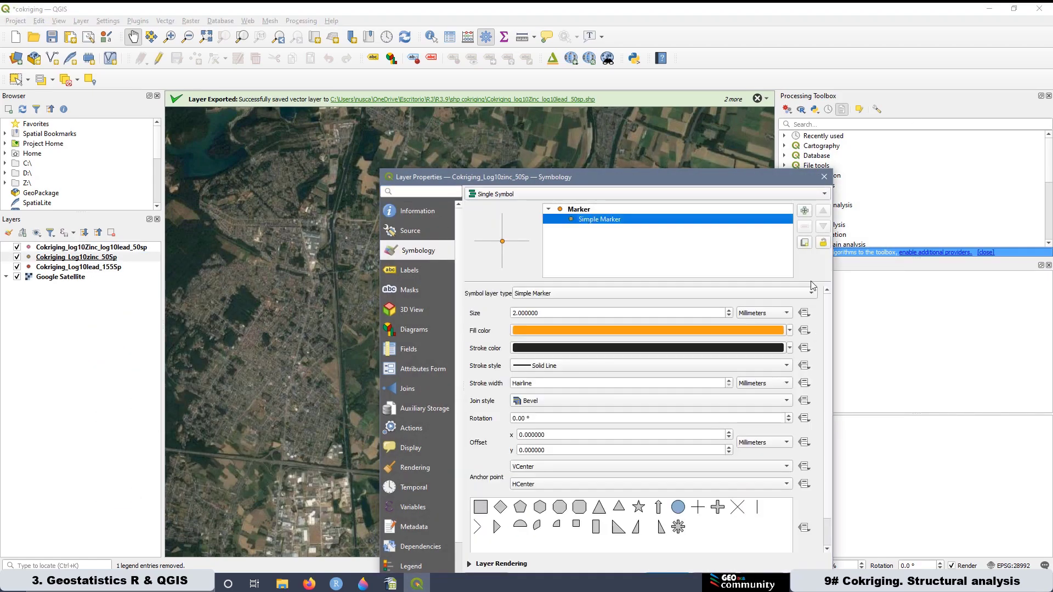
{"action": "left_click_drag", "start_coordinate": [789, 177], "coordinate": [778, 116]}
{"action": "left_click", "coordinate": [750, 516]}
{"action": "left_click", "coordinate": [670, 516]}
Change the marker colour of the Cokriging_Log10lead_155Sp layer to green
{"action": "right_click", "coordinate": [72, 267]}
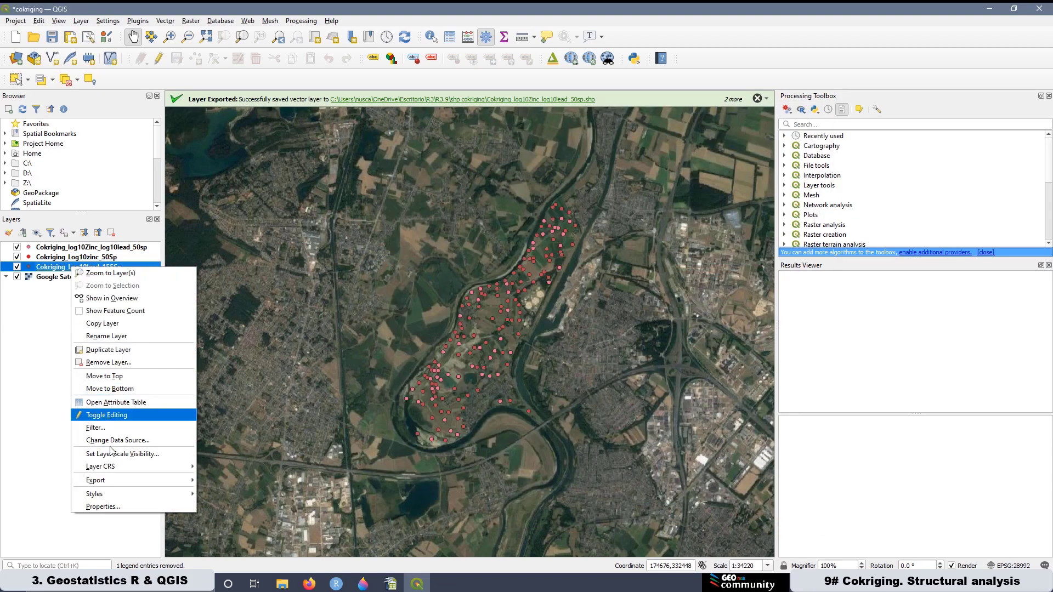
{"action": "left_click", "coordinate": [104, 506]}
{"action": "left_click", "coordinate": [586, 157]}
{"action": "left_click", "coordinate": [780, 274]}
{"action": "left_click", "coordinate": [630, 433]}
{"action": "left_click", "coordinate": [655, 516]}
Hide the combined zinc-lead layer and the Cokriging_Log10lead_155Sp layer, leaving the zinc samples shown over the satellite map
{"action": "left_click", "coordinate": [17, 247]}
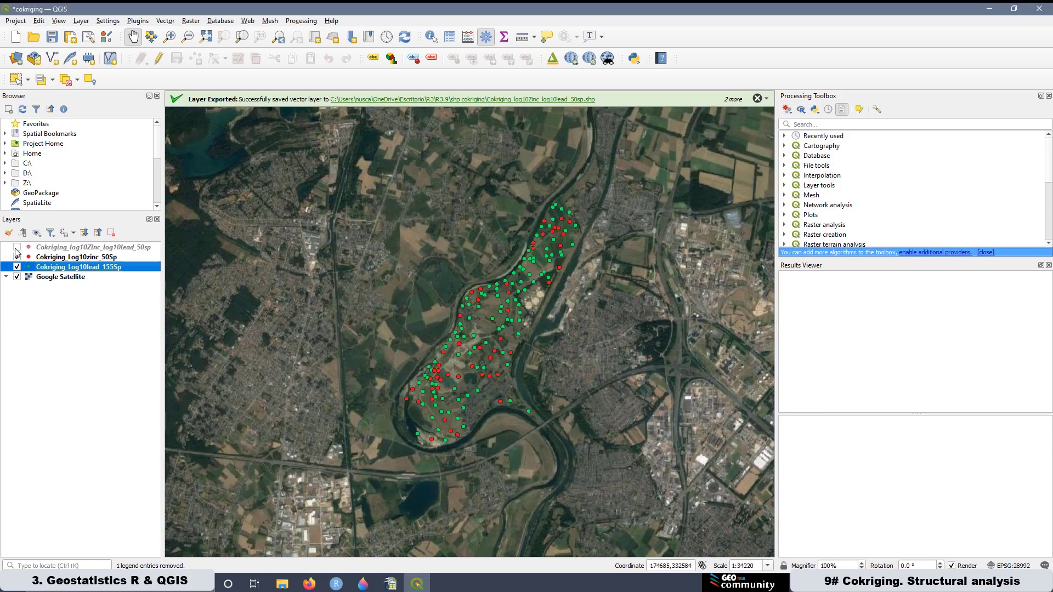
{"action": "left_click", "coordinate": [55, 248]}
{"action": "left_click", "coordinate": [56, 257]}
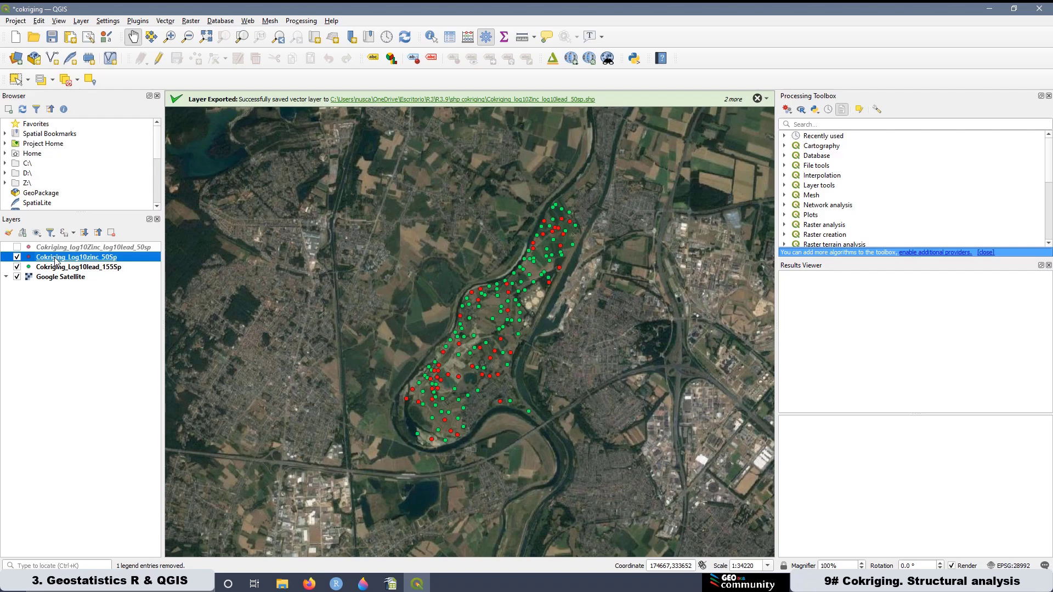
{"action": "left_click", "coordinate": [69, 267]}
{"action": "left_click", "coordinate": [78, 258]}
{"action": "left_click", "coordinate": [82, 248]}
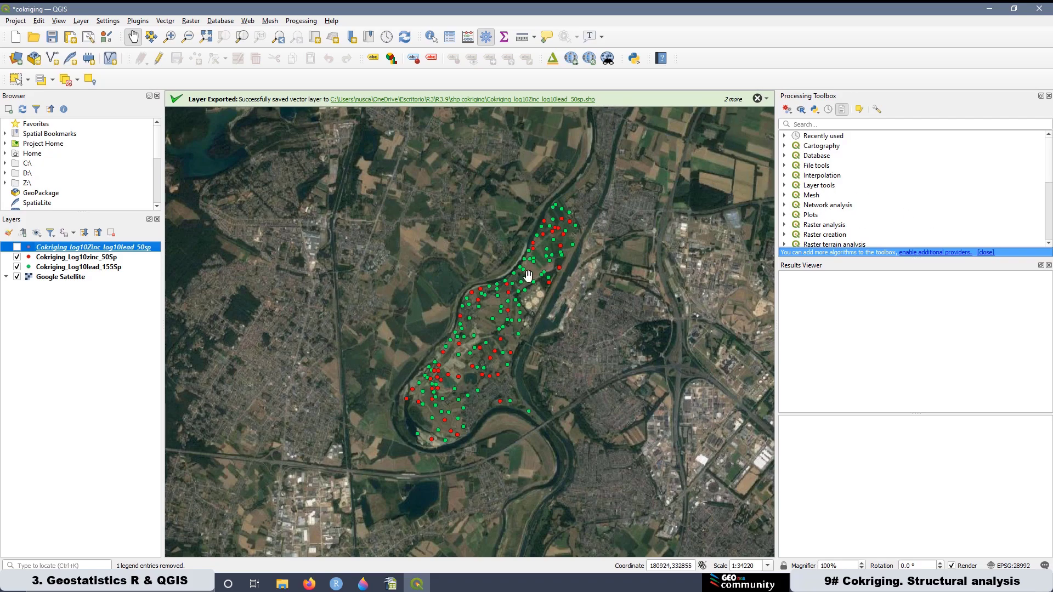
{"action": "left_click", "coordinate": [17, 267]}
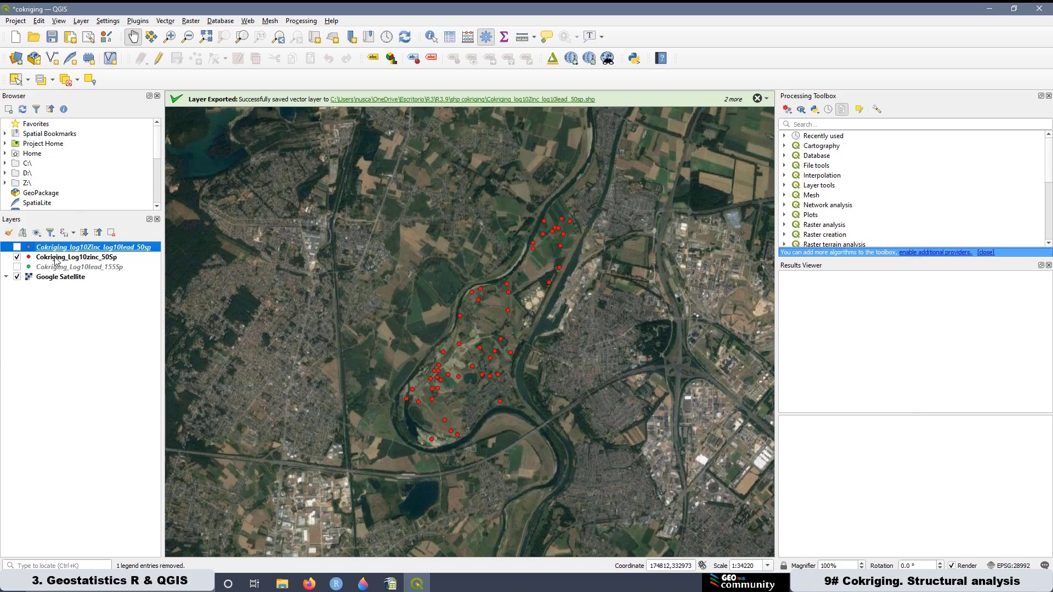
Open the 6. Histogram Count Bins script from the R&QGIS_Course group of the R processing tools
{"action": "scroll", "coordinate": [818, 208], "scroll_direction": "down", "scroll_amount": 5}
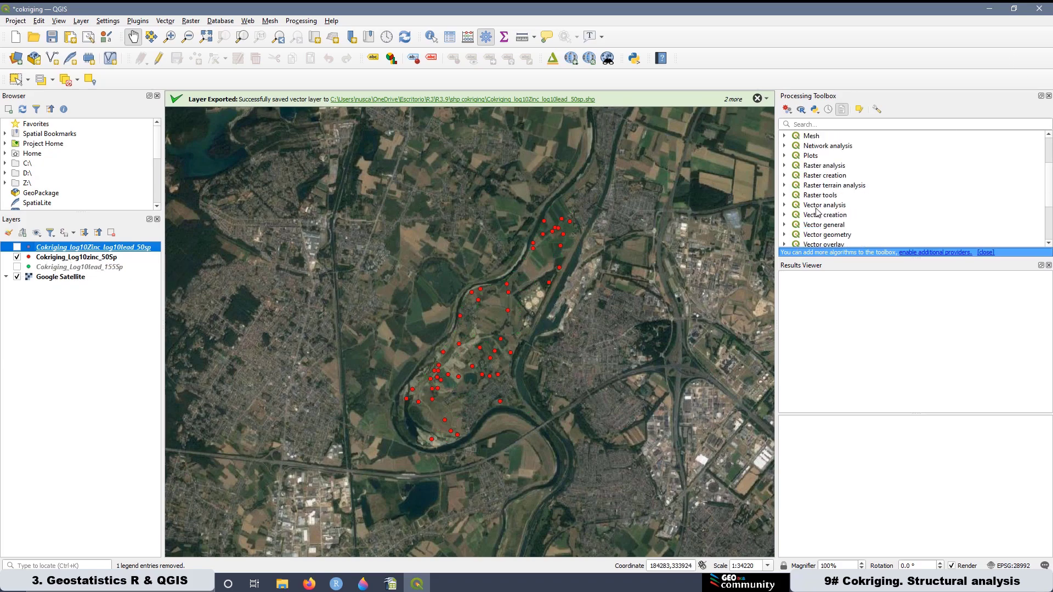
{"action": "left_click", "coordinate": [784, 225]}
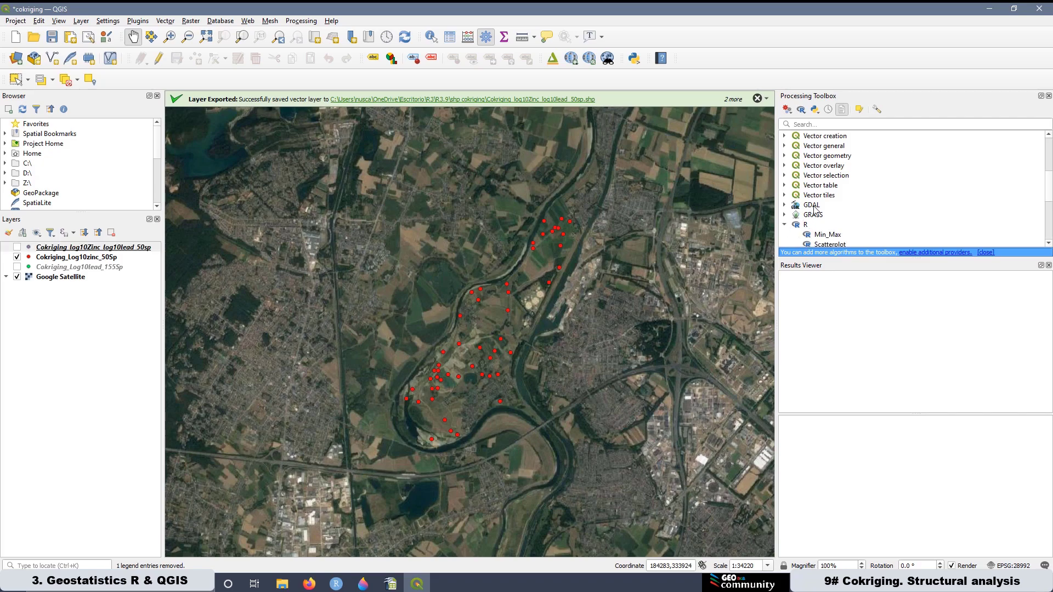
{"action": "scroll", "coordinate": [859, 209], "scroll_direction": "down", "scroll_amount": 3}
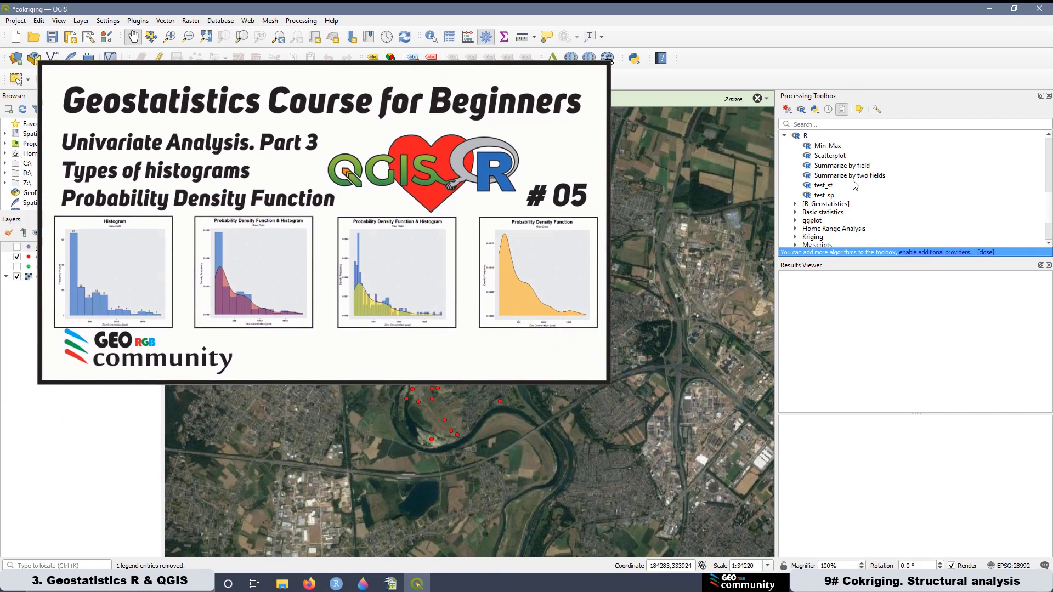
{"action": "scroll", "coordinate": [856, 189], "scroll_direction": "down", "scroll_amount": 1}
{"action": "scroll", "coordinate": [855, 185], "scroll_direction": "down", "scroll_amount": 1}
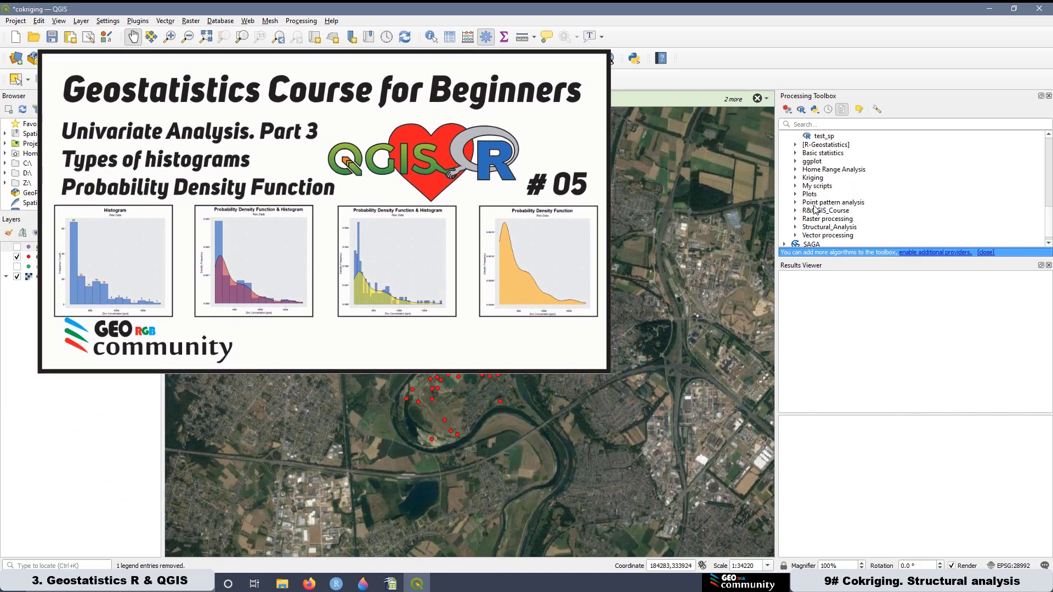
{"action": "left_click", "coordinate": [794, 211]}
{"action": "scroll", "coordinate": [849, 195], "scroll_direction": "down", "scroll_amount": 4}
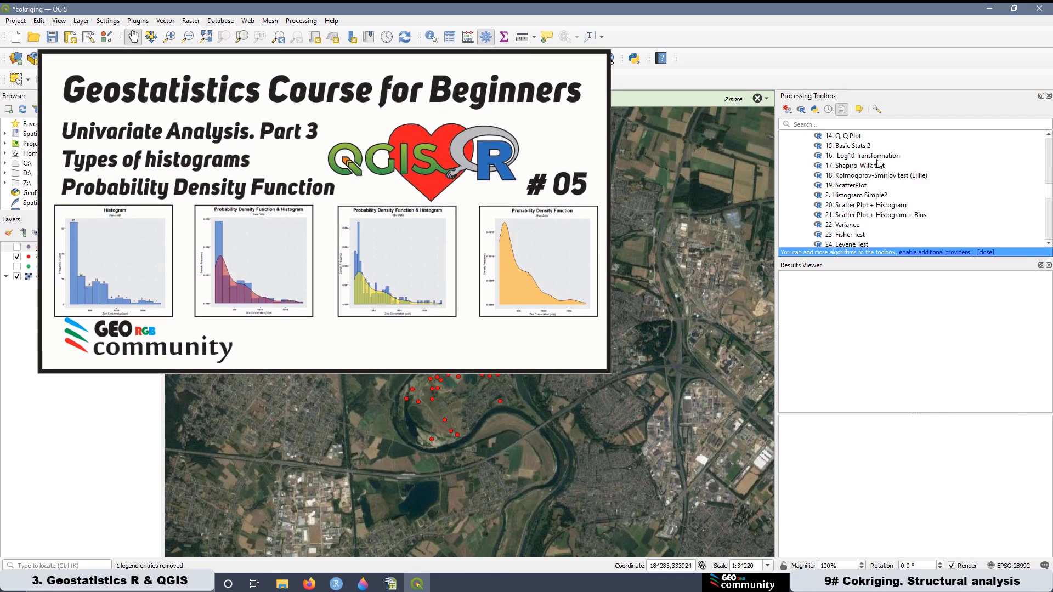
{"action": "scroll", "coordinate": [877, 166], "scroll_direction": "down", "scroll_amount": 4}
{"action": "scroll", "coordinate": [877, 166], "scroll_direction": "down", "scroll_amount": 4}
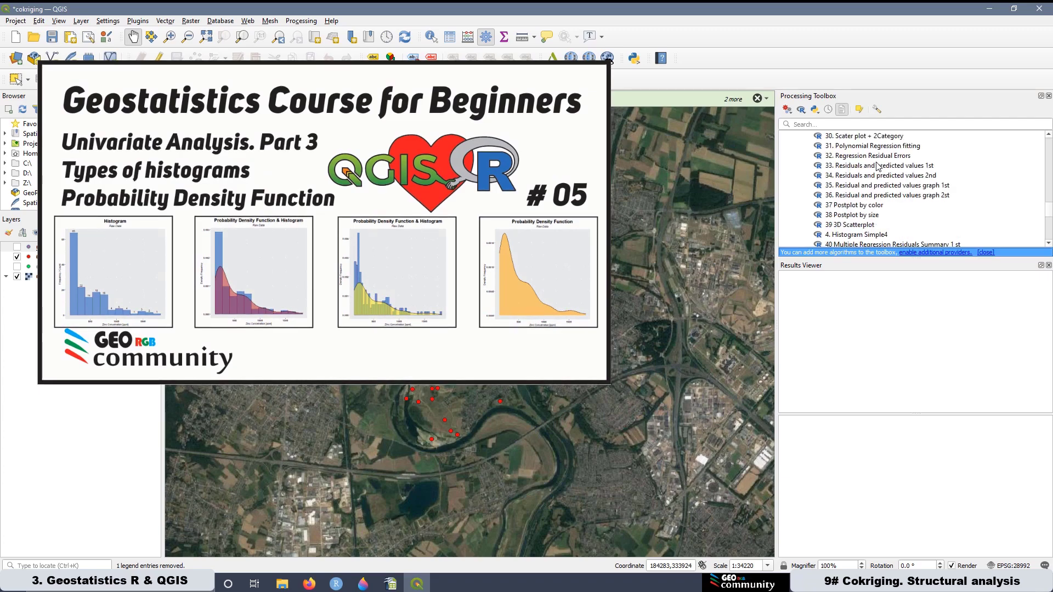
{"action": "scroll", "coordinate": [877, 166], "scroll_direction": "down", "scroll_amount": 3}
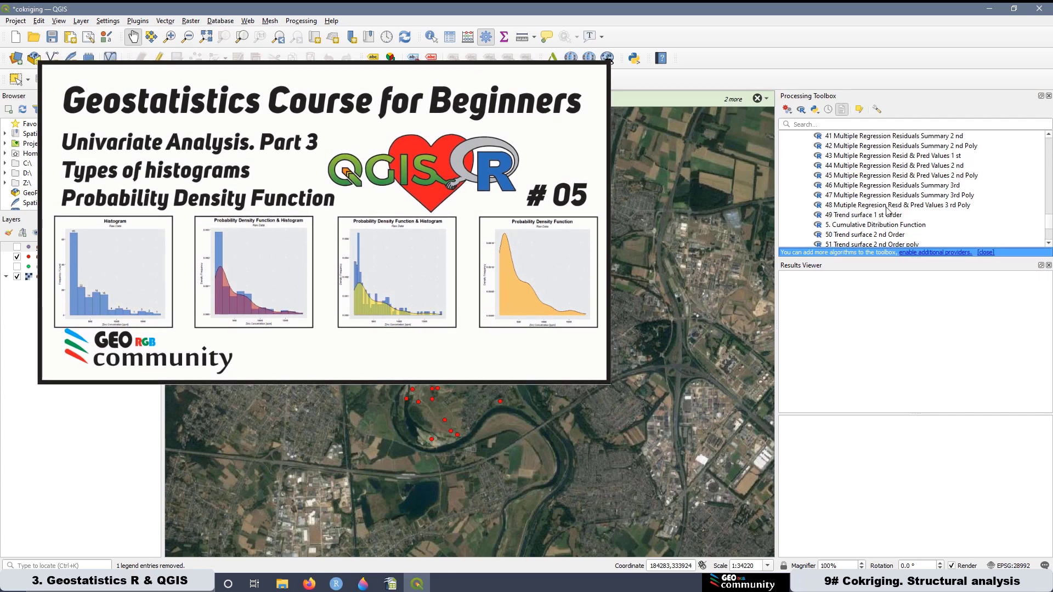
{"action": "scroll", "coordinate": [880, 225], "scroll_direction": "down", "scroll_amount": 3}
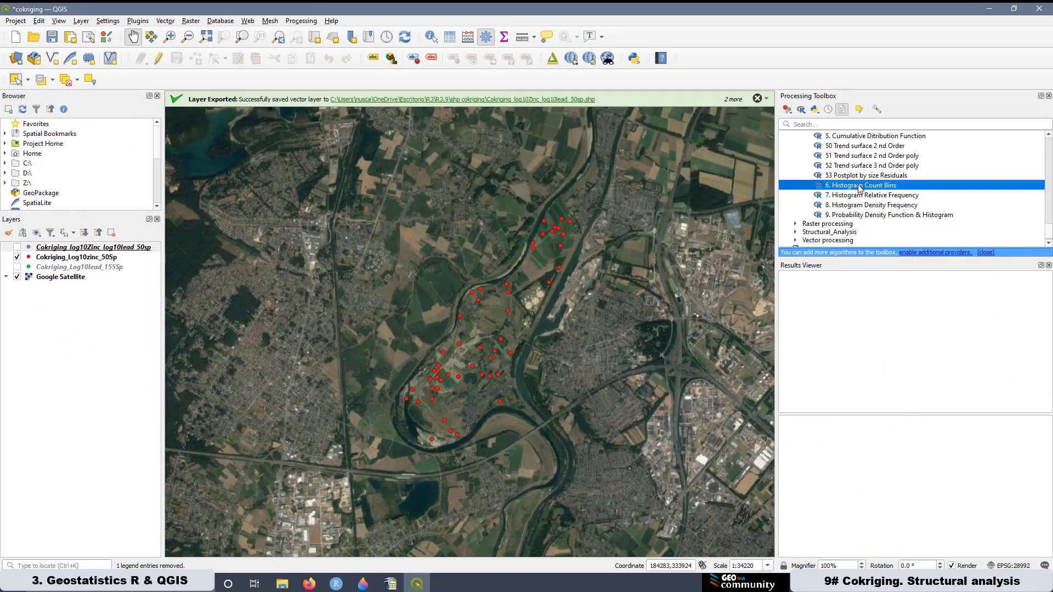
{"action": "double_click", "coordinate": [859, 187]}
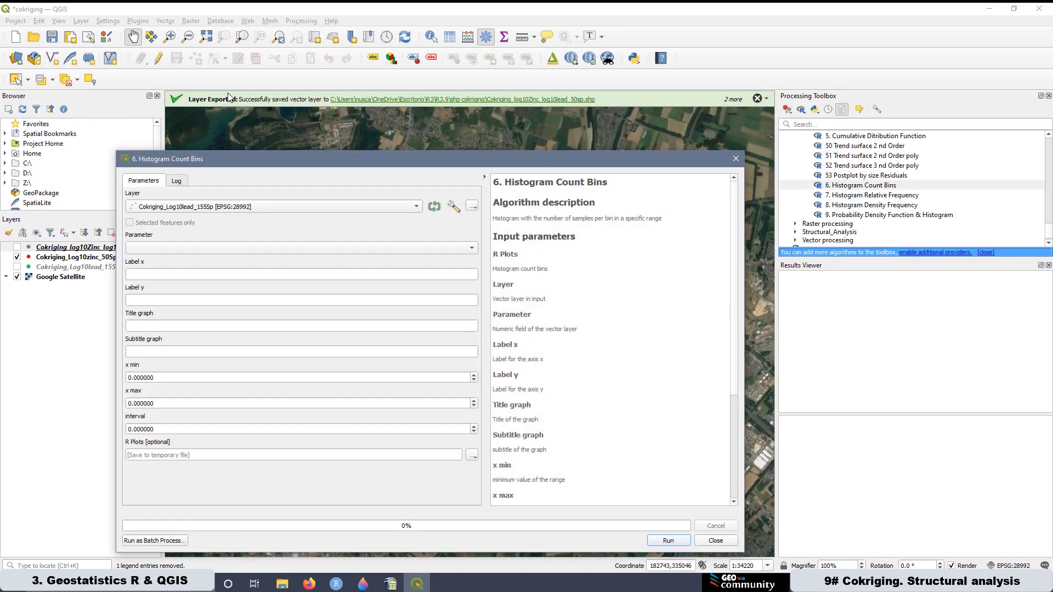
{"action": "left_click_drag", "start_coordinate": [290, 159], "coordinate": [434, 147]}
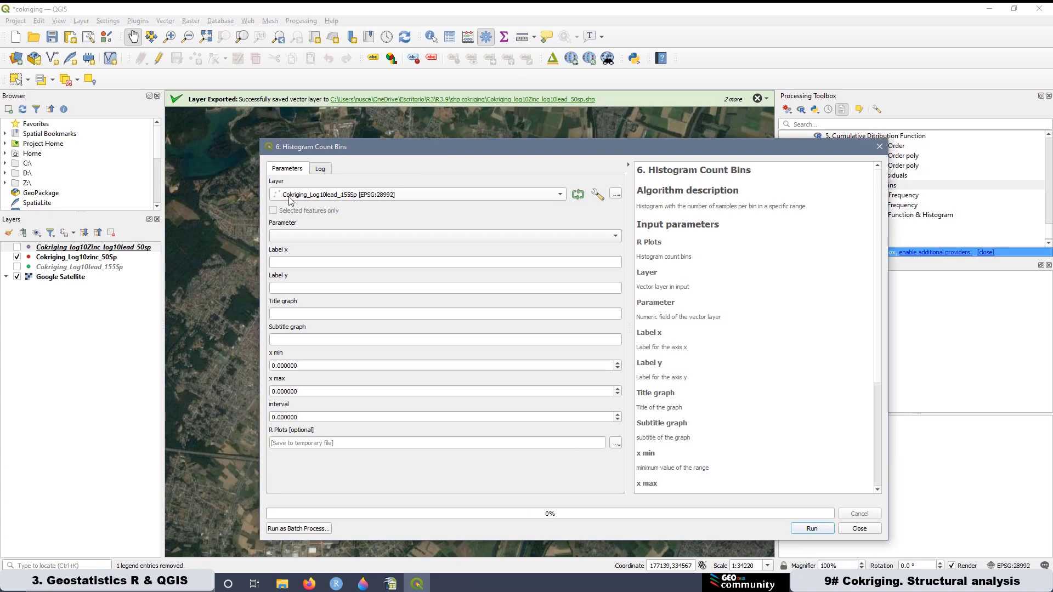
Set the histogram's input layer to Cokriging_Log10zinc_50Sp and its parameter to the zinc field
{"action": "left_click", "coordinate": [331, 195]}
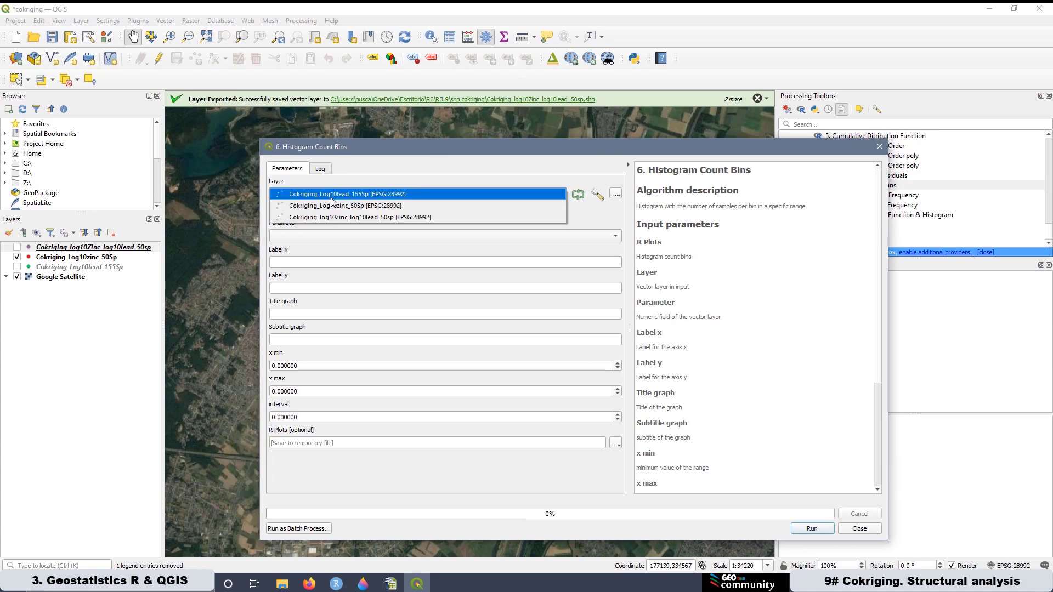
{"action": "left_click", "coordinate": [361, 205]}
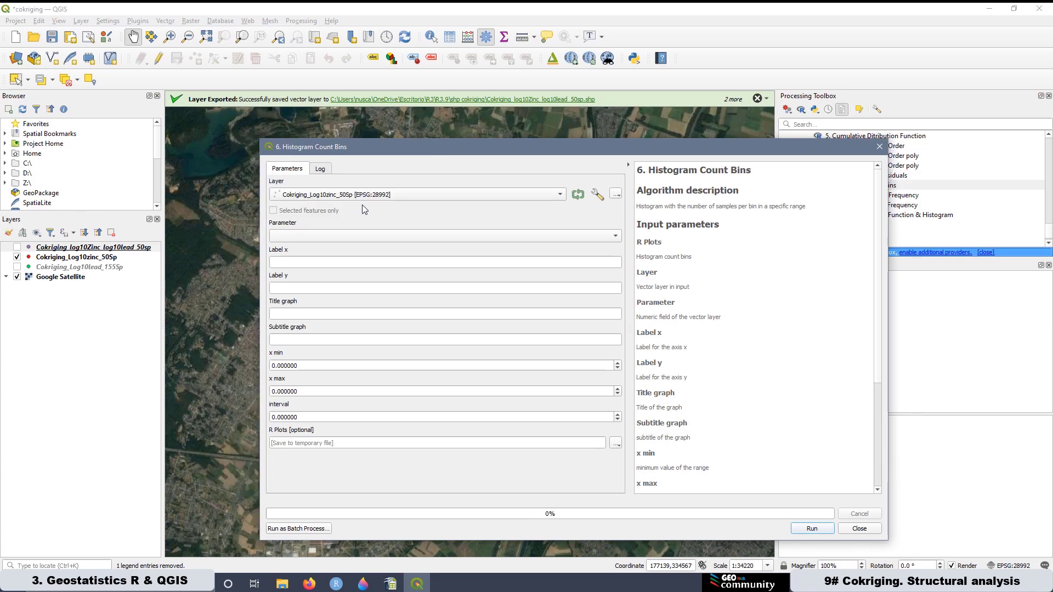
{"action": "left_click", "coordinate": [301, 240]}
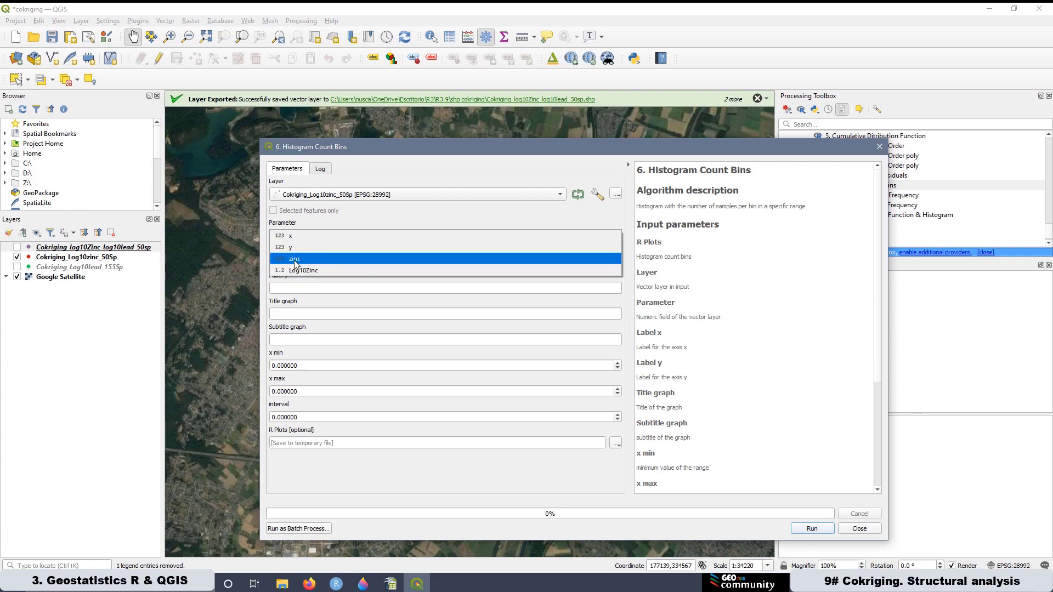
{"action": "left_click", "coordinate": [297, 259]}
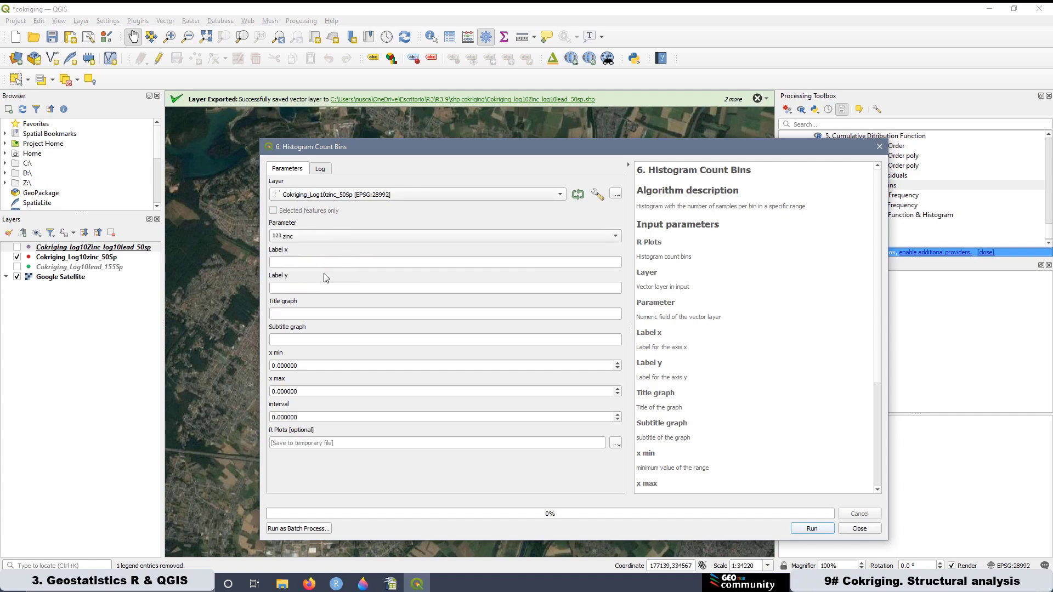
Label the histogram's x axis "Zinc concentration [ppm]" and y axis "Number of samples", with title "Histogram" and subtitle "Raw Data"
{"action": "left_click", "coordinate": [292, 267]}
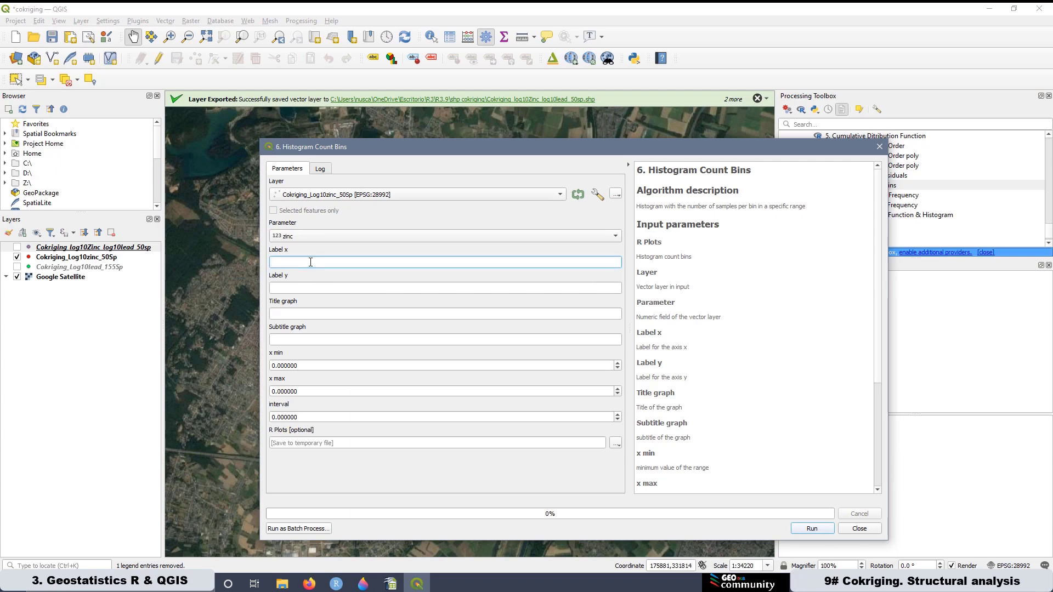
{"action": "left_click", "coordinate": [285, 287]}
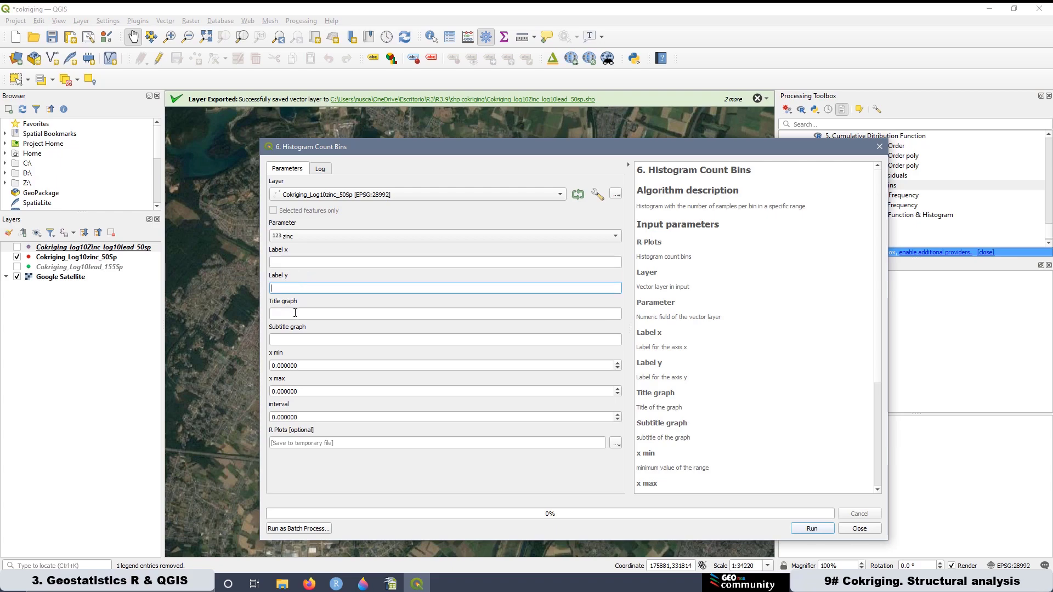
{"action": "left_click", "coordinate": [295, 312]}
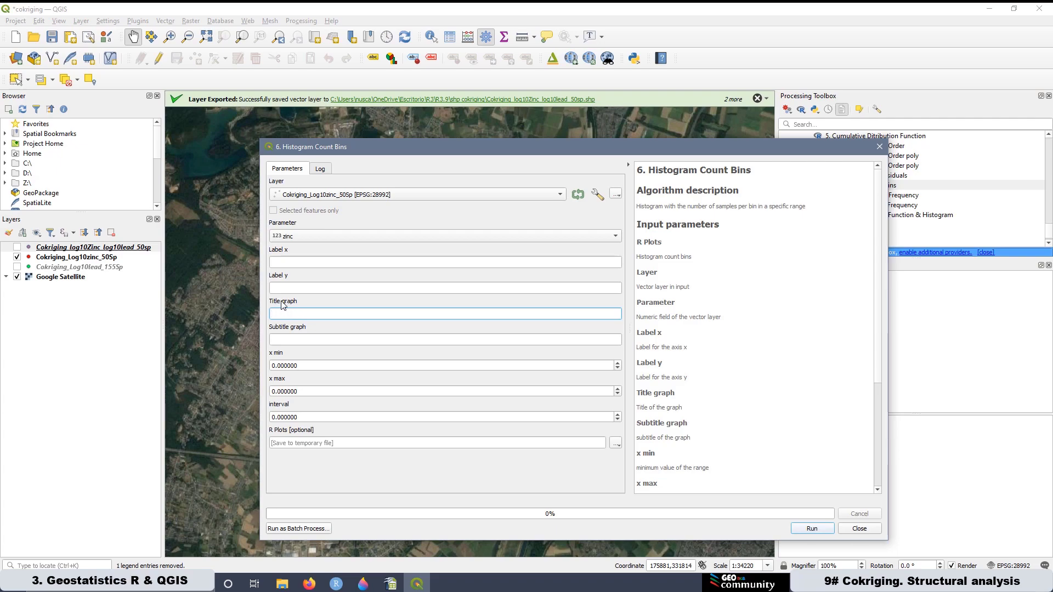
{"action": "left_click", "coordinate": [292, 342]}
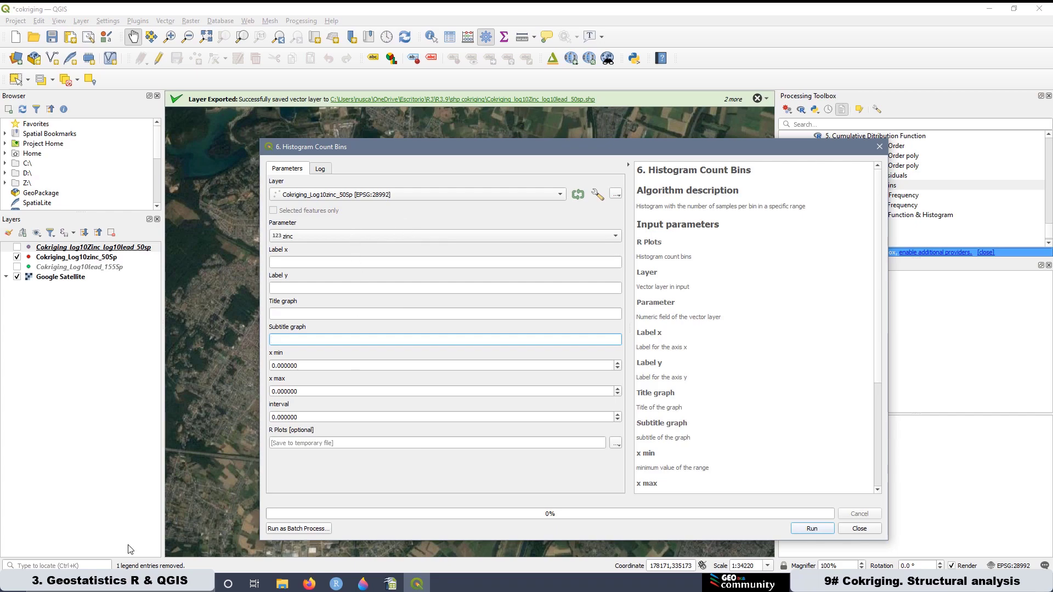
{"action": "left_click", "coordinate": [280, 263]}
{"action": "type", "text": "Zinc concentration[ppm]"}
{"action": "left_click", "coordinate": [296, 287]}
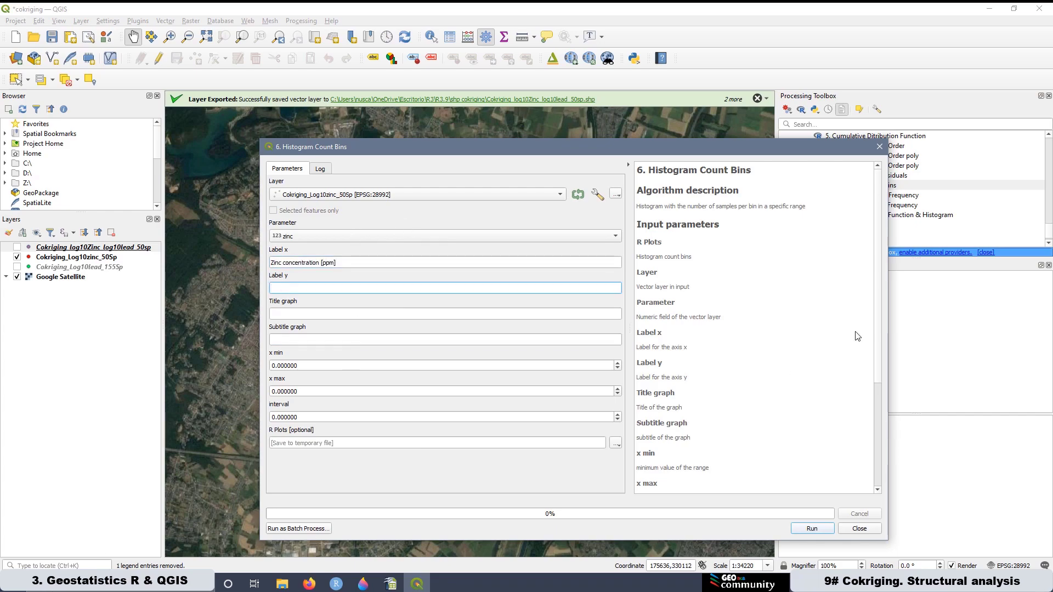
{"action": "type", "text": "Number of samples"}
{"action": "left_click", "coordinate": [296, 313]}
{"action": "type", "text": "Histogram"}
{"action": "left_click", "coordinate": [296, 340]}
{"action": "type", "text": "Raw Data"}
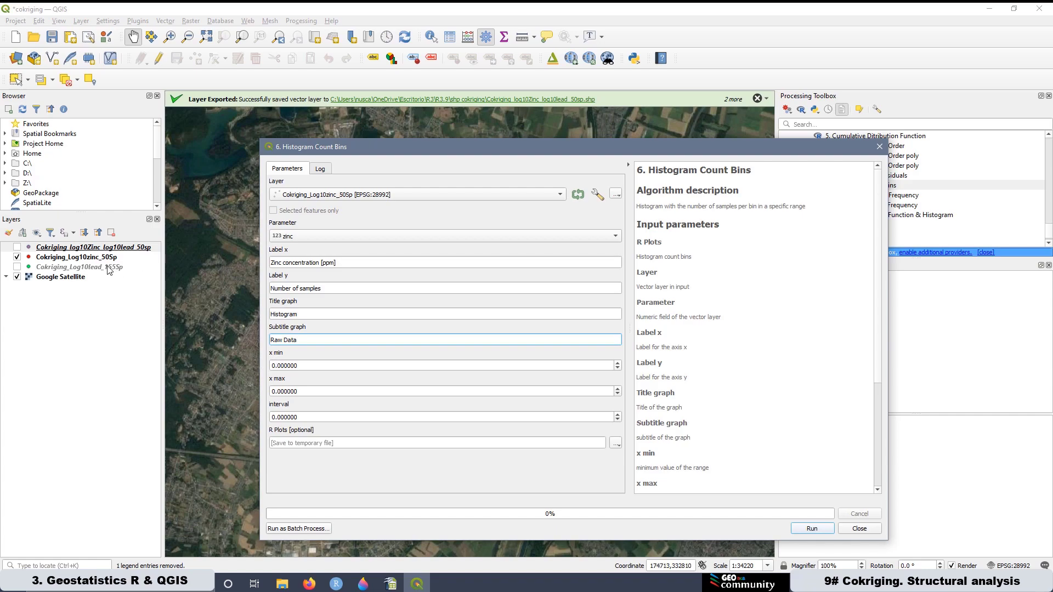
Open the attribute table of Cokriging_Log10zinc_50Sp and sort it by zinc both ways to read the minimum and maximum
{"action": "left_click", "coordinate": [68, 258]}
{"action": "right_click", "coordinate": [67, 256]}
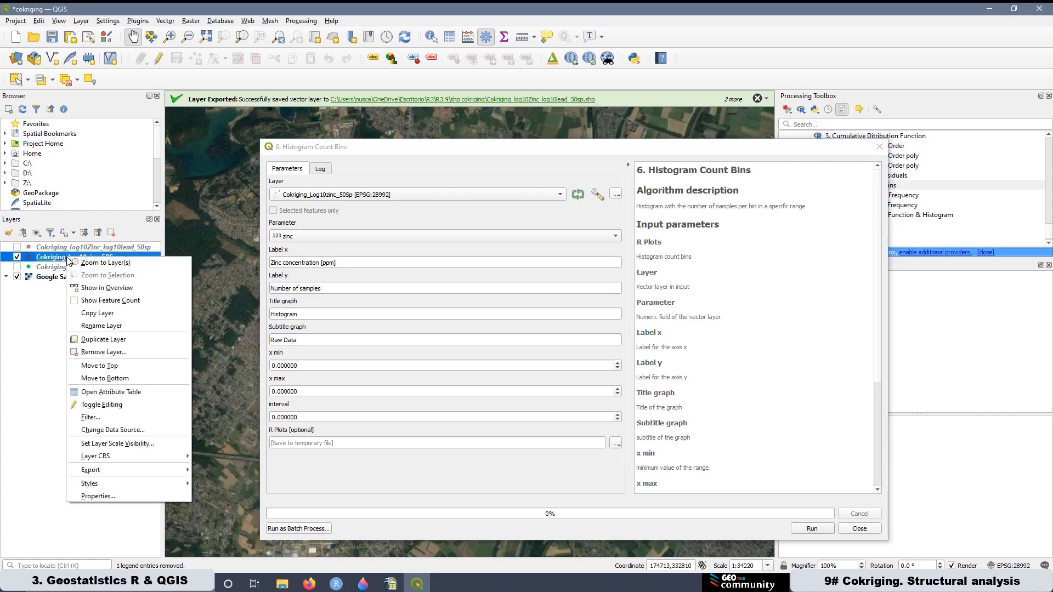
{"action": "left_click", "coordinate": [122, 392]}
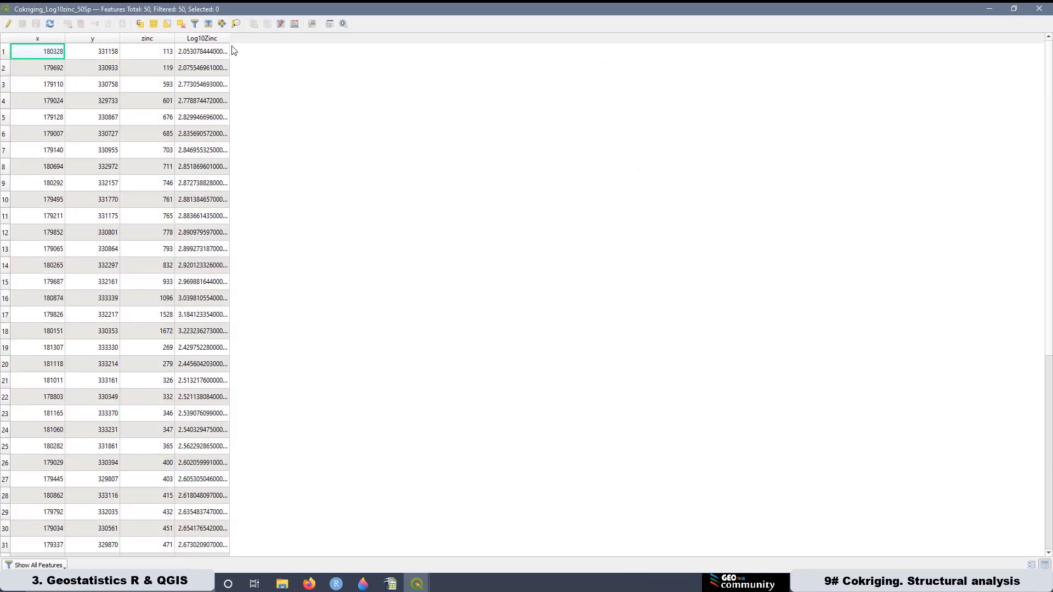
{"action": "left_click", "coordinate": [155, 38]}
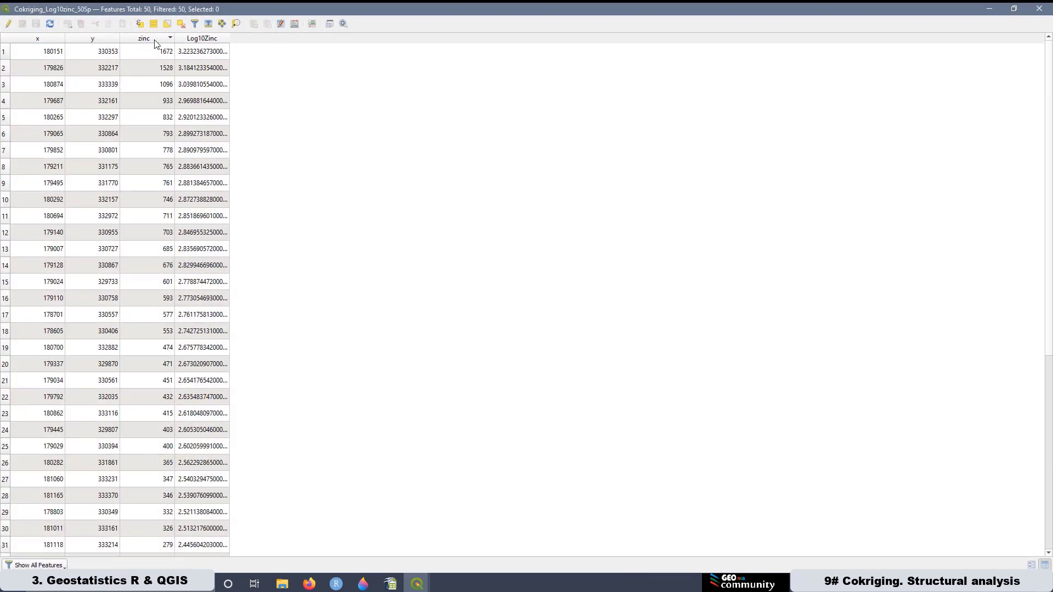
{"action": "left_click", "coordinate": [155, 44]}
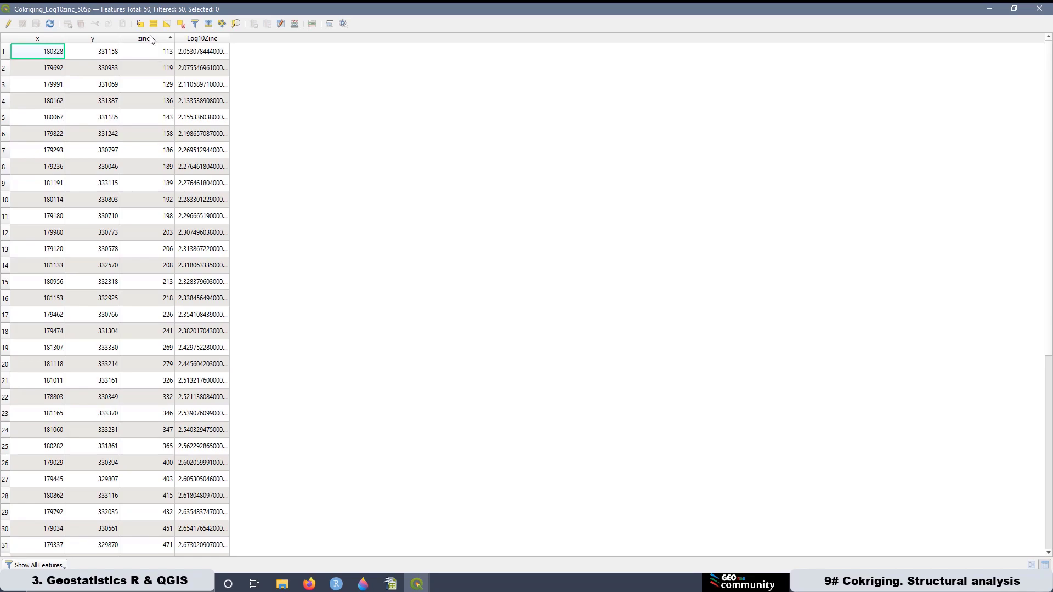
{"action": "left_click", "coordinate": [150, 39]}
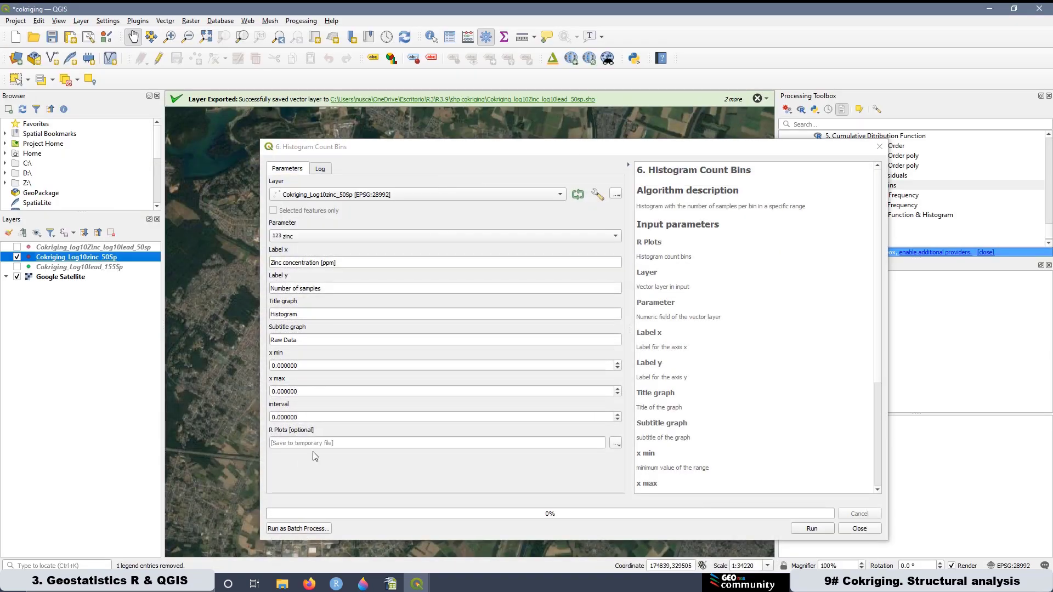
Set the histogram's x max to 1672 and x min to 113
{"action": "left_click_drag", "start_coordinate": [303, 391], "coordinate": [257, 387]}
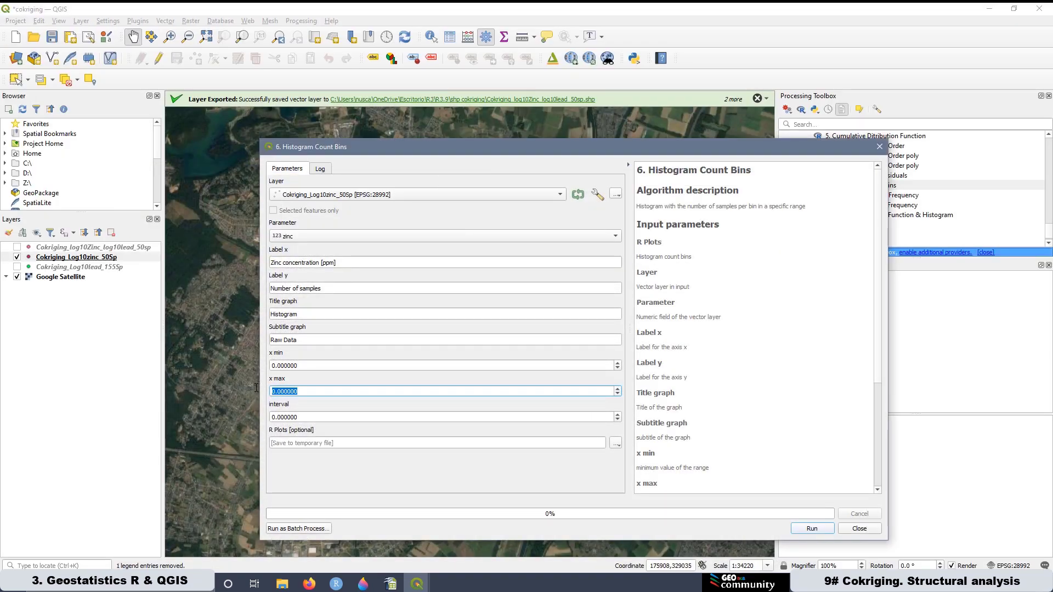
{"action": "type", "text": "1672"}
{"action": "left_click_drag", "start_coordinate": [304, 366], "coordinate": [254, 356]}
{"action": "type", "text": "11"}
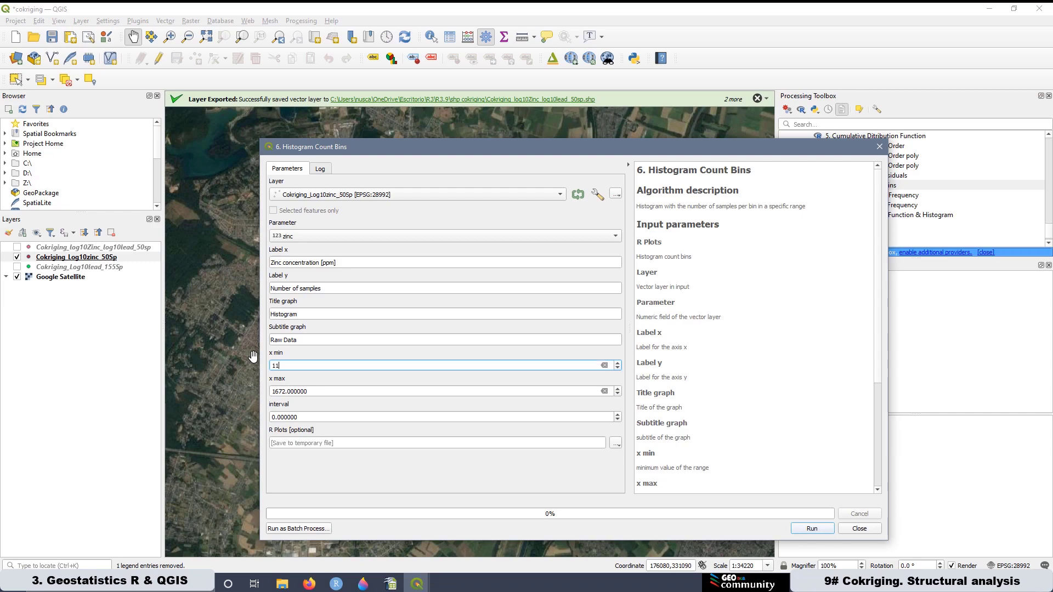
Switch to the Windows Calculator and subtract 113 from 1672 for the zinc data range
{"action": "left_click", "coordinate": [112, 583]}
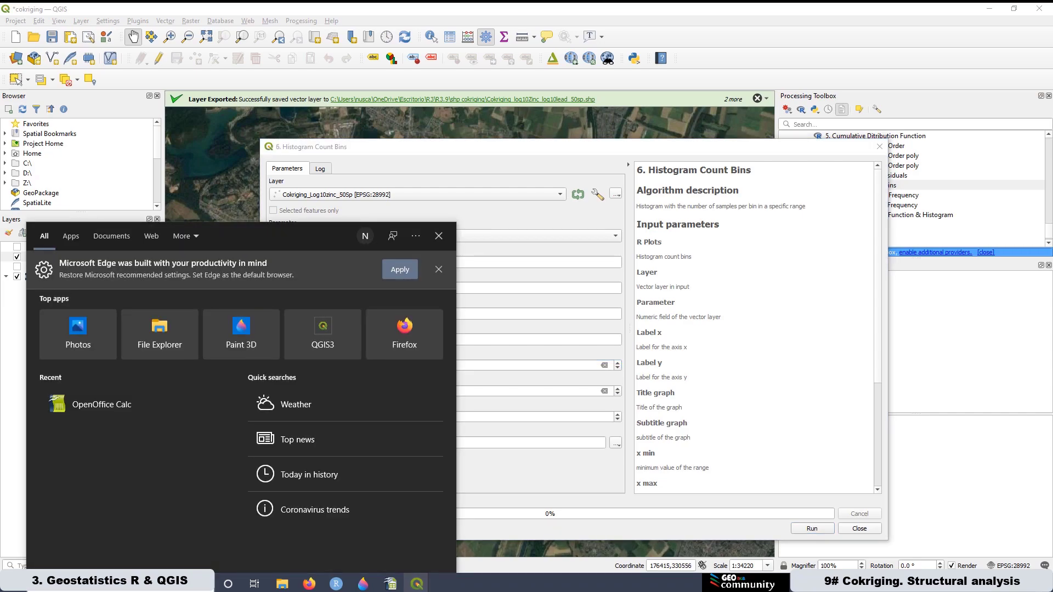
{"action": "type", "text": "c"}
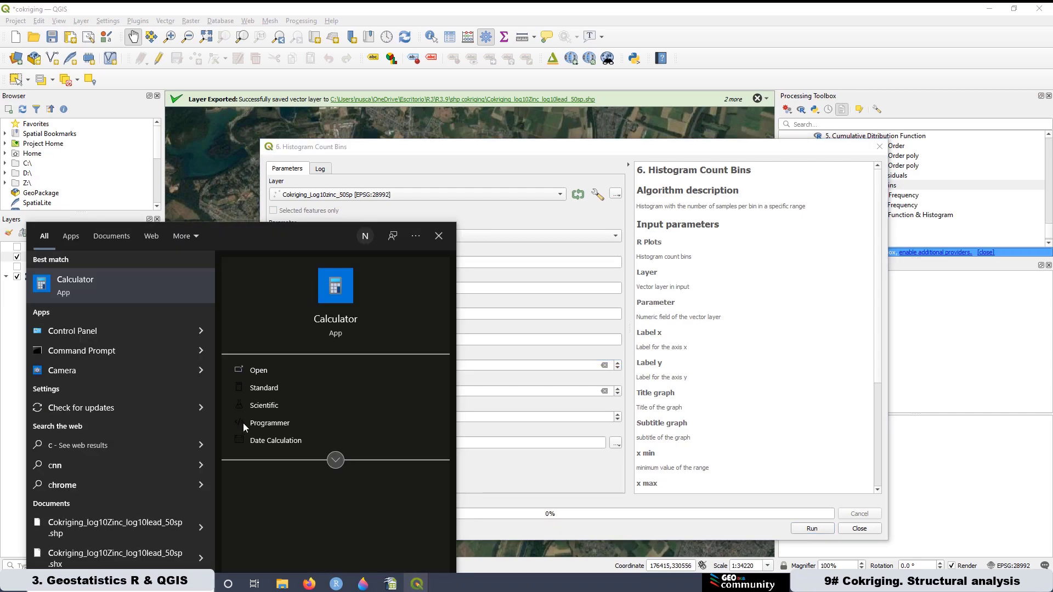
{"action": "left_click", "coordinate": [331, 297]}
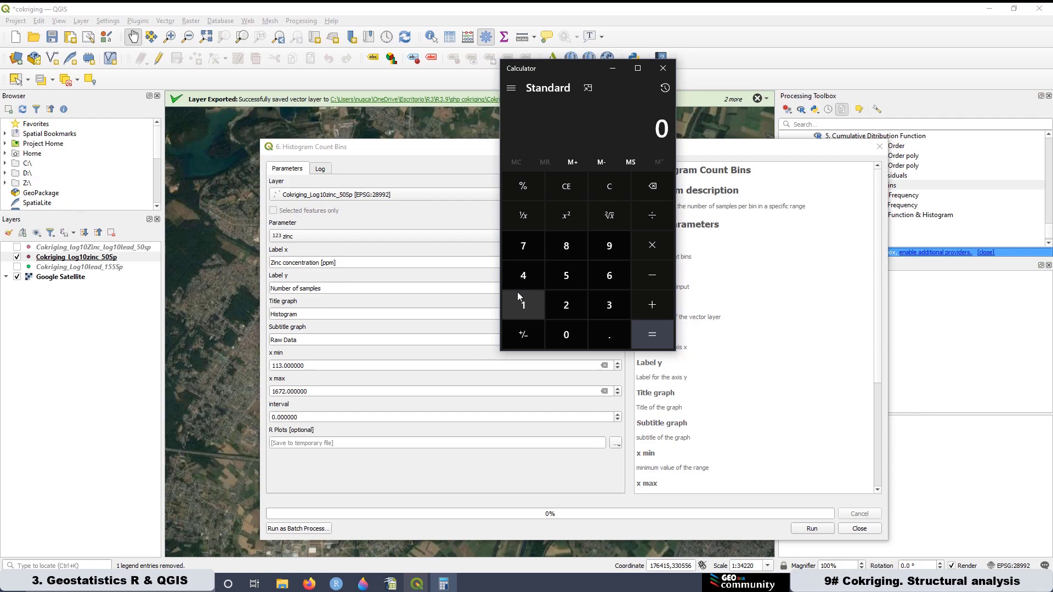
{"action": "left_click", "coordinate": [523, 304]}
{"action": "left_click", "coordinate": [609, 274]}
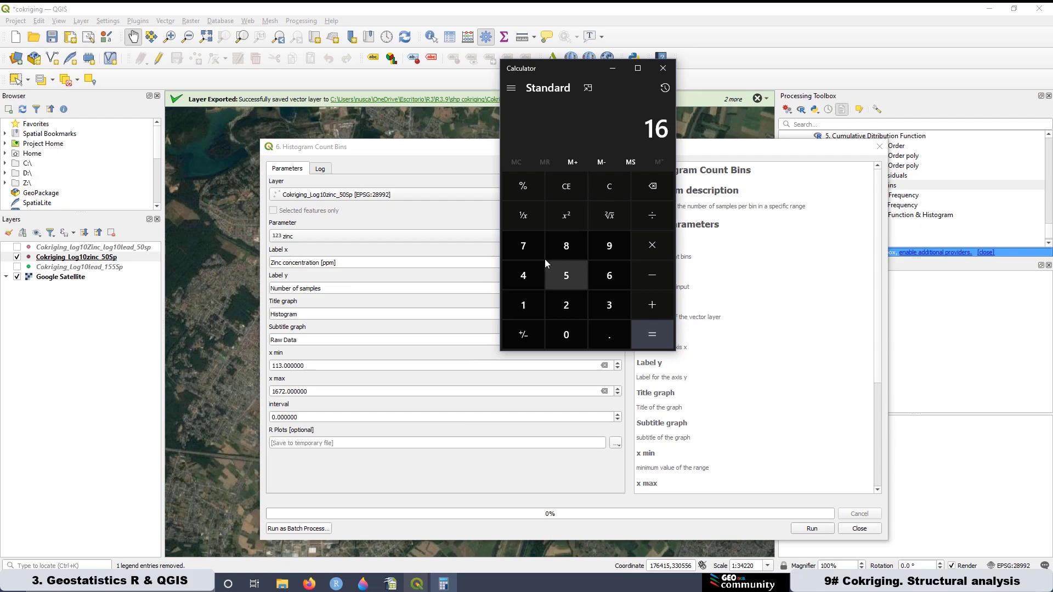
{"action": "left_click", "coordinate": [522, 248]}
{"action": "left_click", "coordinate": [569, 306]}
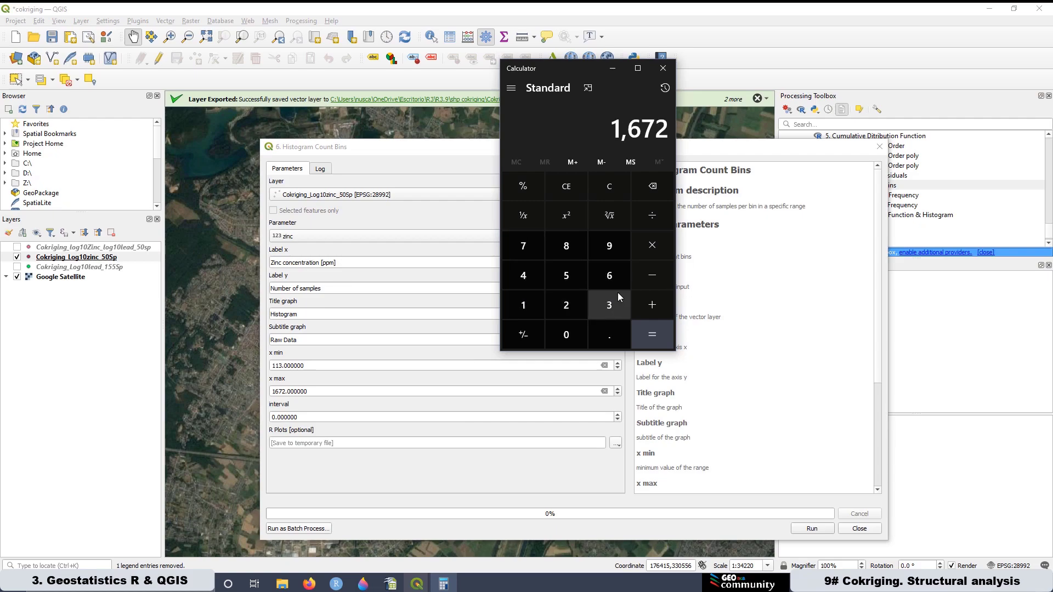
{"action": "left_click", "coordinate": [644, 276]}
{"action": "left_click", "coordinate": [538, 307]}
{"action": "left_click", "coordinate": [538, 307]}
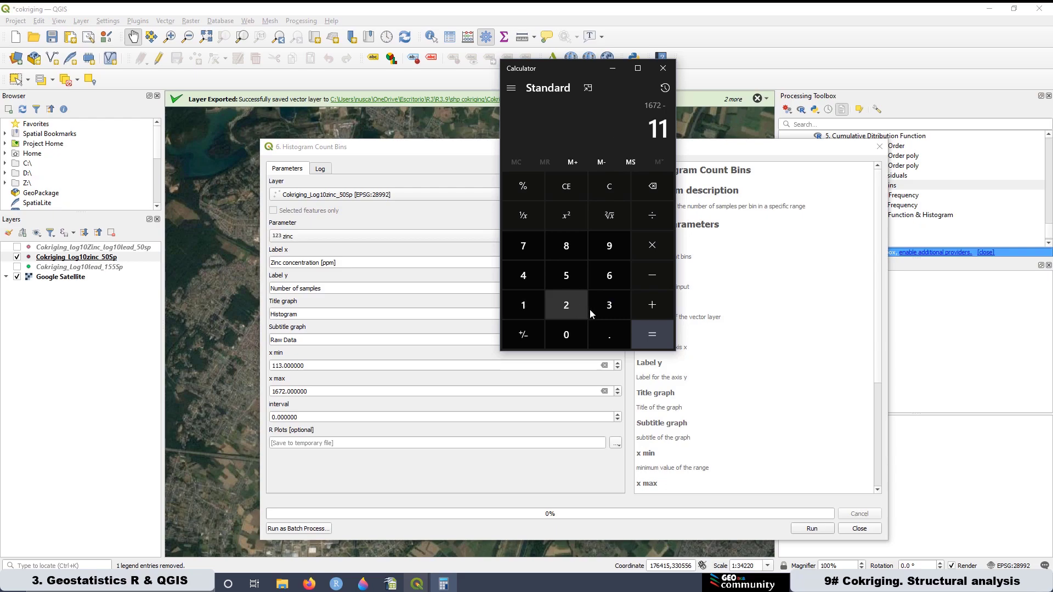
{"action": "left_click", "coordinate": [590, 310]}
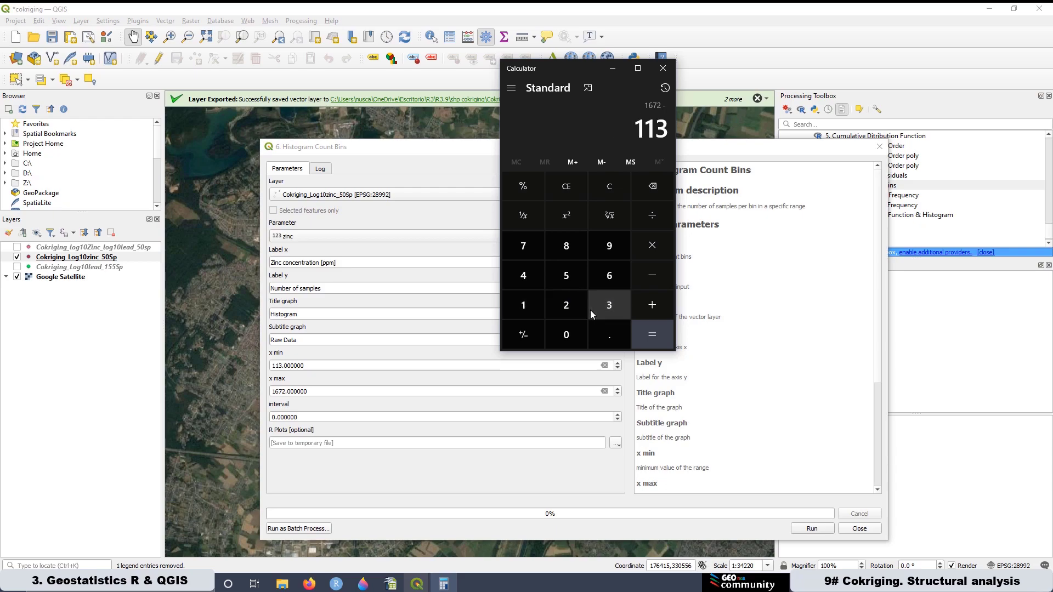
Divide the calculated range by 7 and select the whole result
{"action": "left_click", "coordinate": [652, 218]}
{"action": "left_click", "coordinate": [522, 255]}
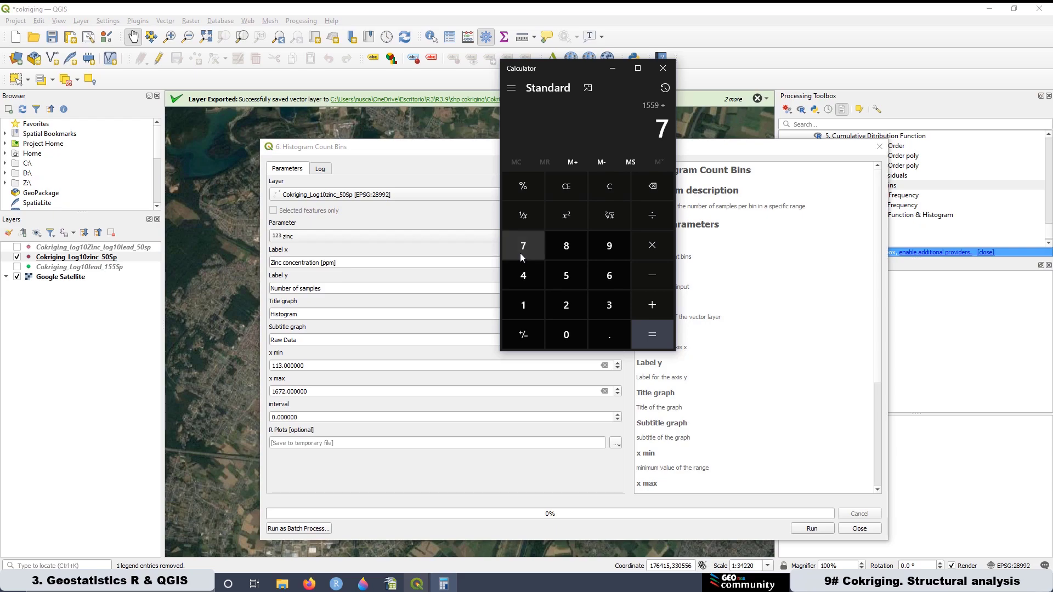
{"action": "left_click", "coordinate": [659, 332]}
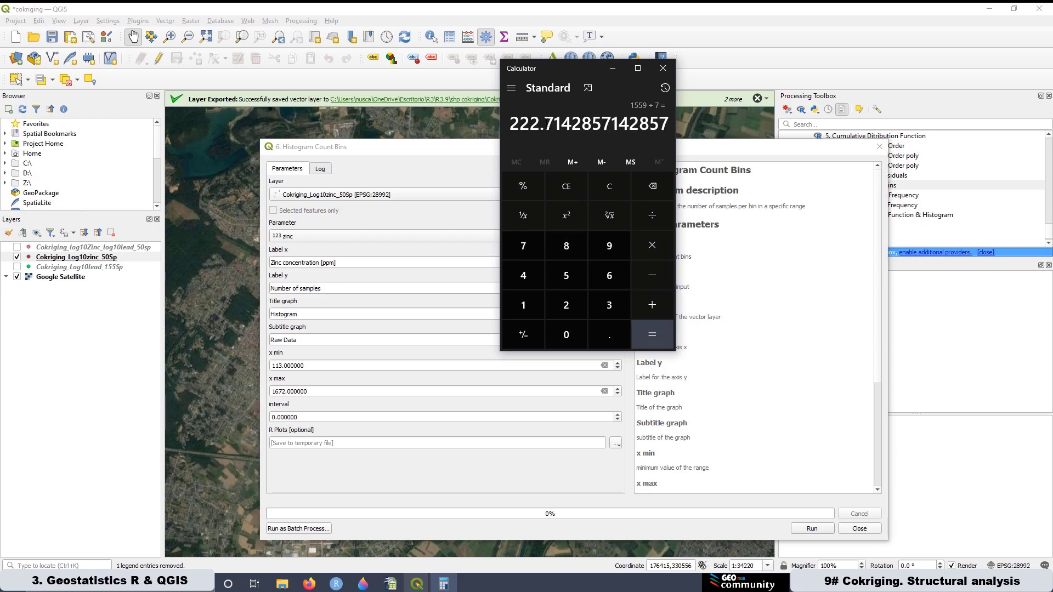
{"action": "right_click", "coordinate": [545, 124]}
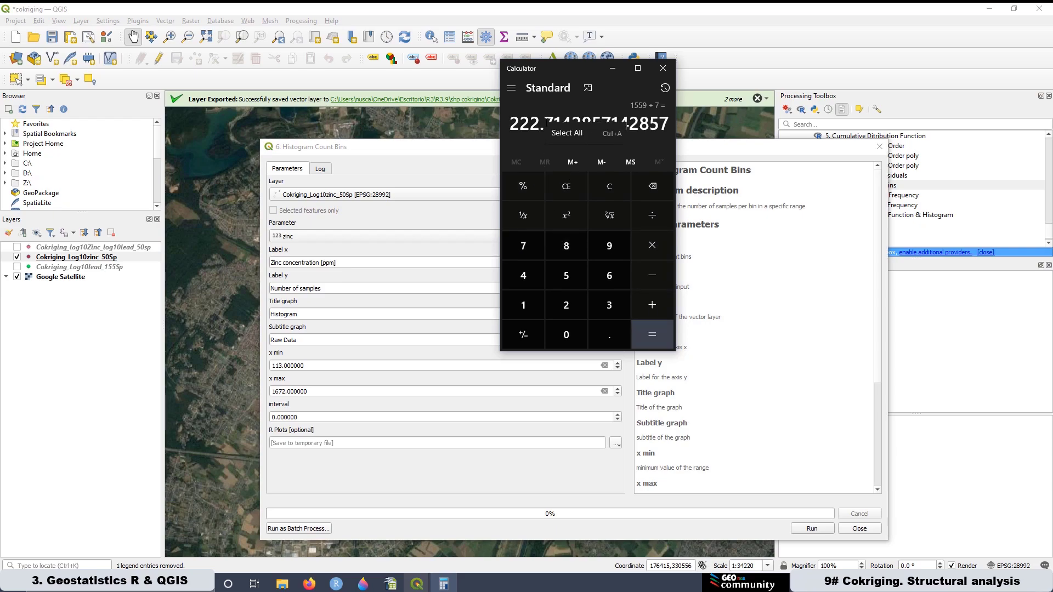
{"action": "left_click", "coordinate": [580, 137]}
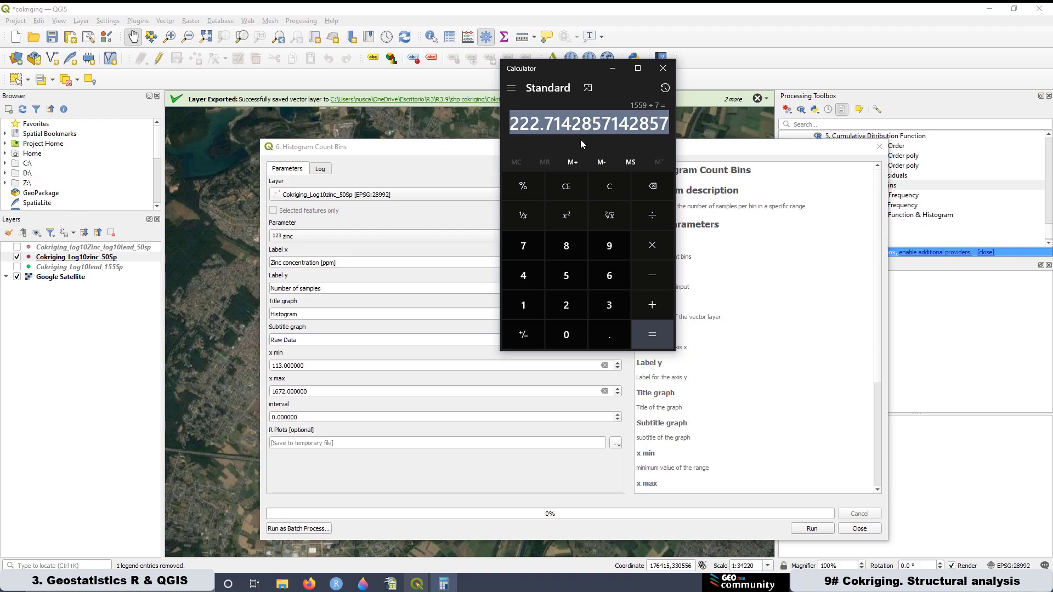
{"action": "left_click", "coordinate": [296, 417]}
{"action": "left_click_drag", "start_coordinate": [297, 418], "coordinate": [269, 417]}
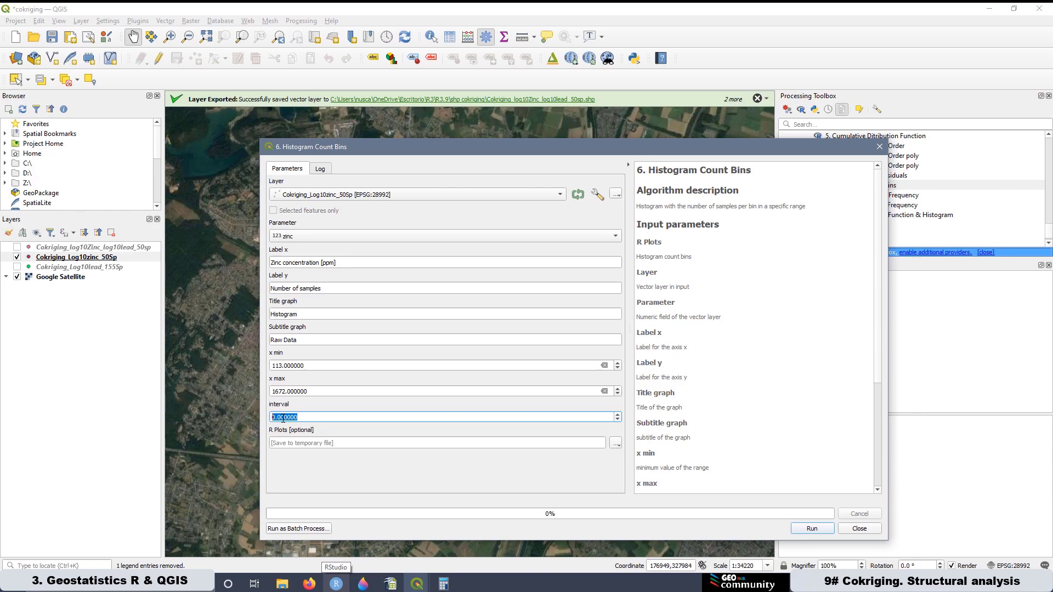
{"action": "right_click", "coordinate": [282, 418]}
{"action": "left_click", "coordinate": [304, 476]}
Copy the Calculator result and set the histogram's interval to 222.7142857142857 with it
{"action": "left_click", "coordinate": [443, 583]}
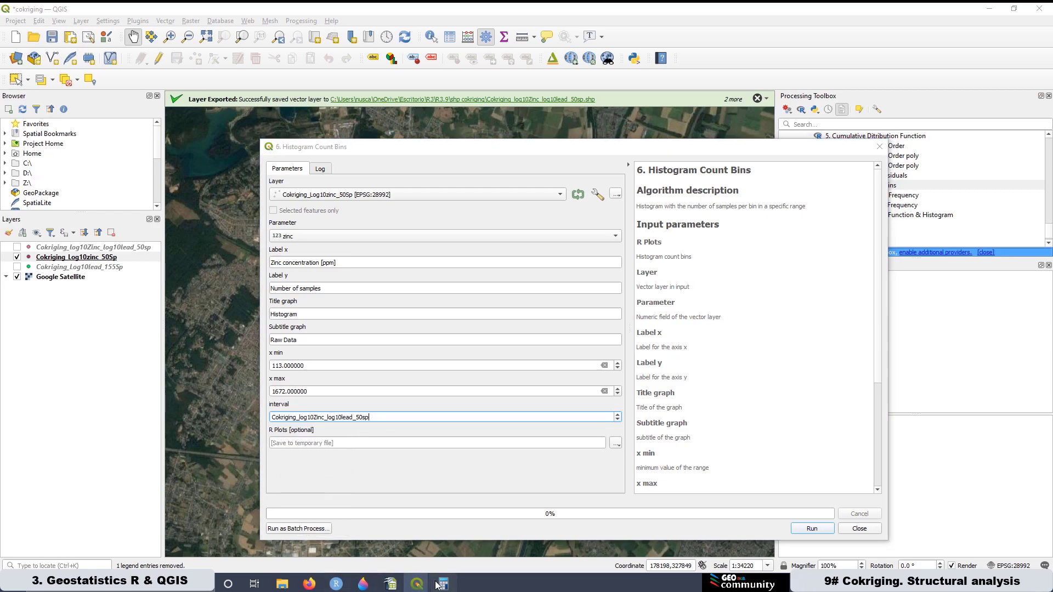
{"action": "right_click", "coordinate": [586, 127]}
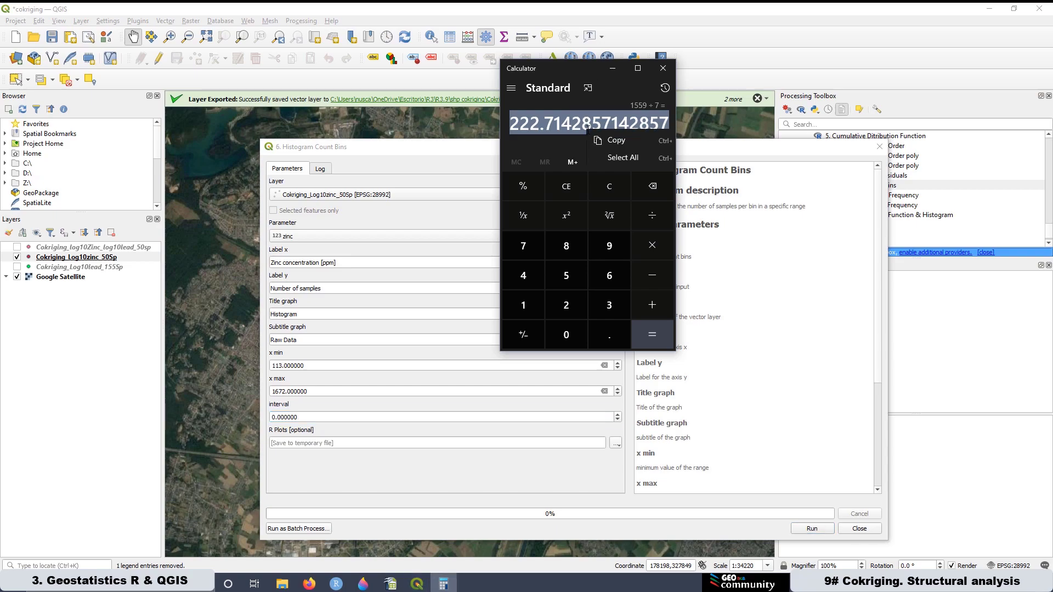
{"action": "left_click", "coordinate": [318, 422]}
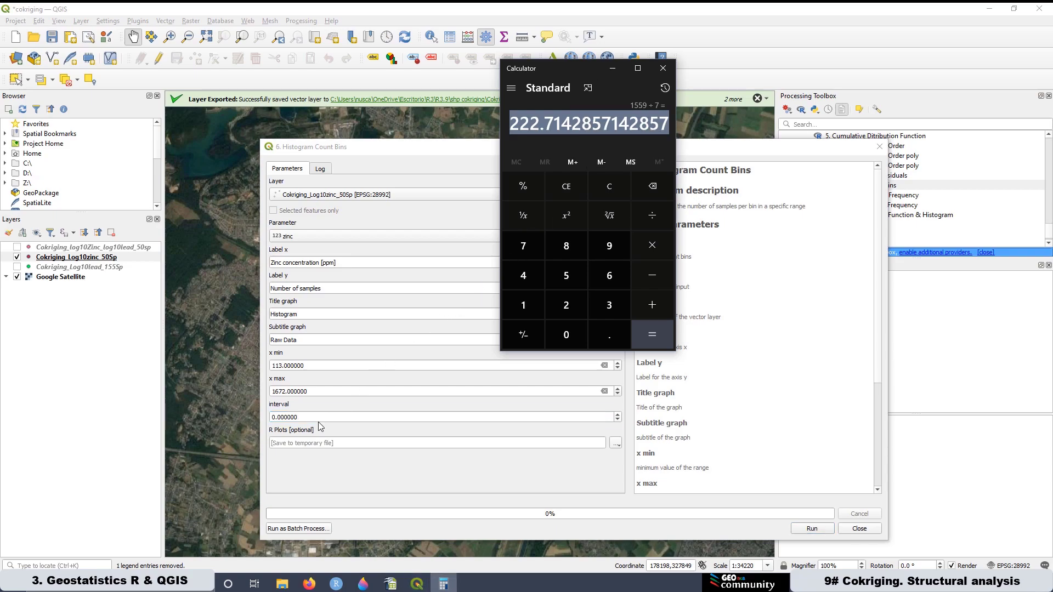
{"action": "left_click", "coordinate": [294, 417]}
{"action": "double_click", "coordinate": [289, 417]}
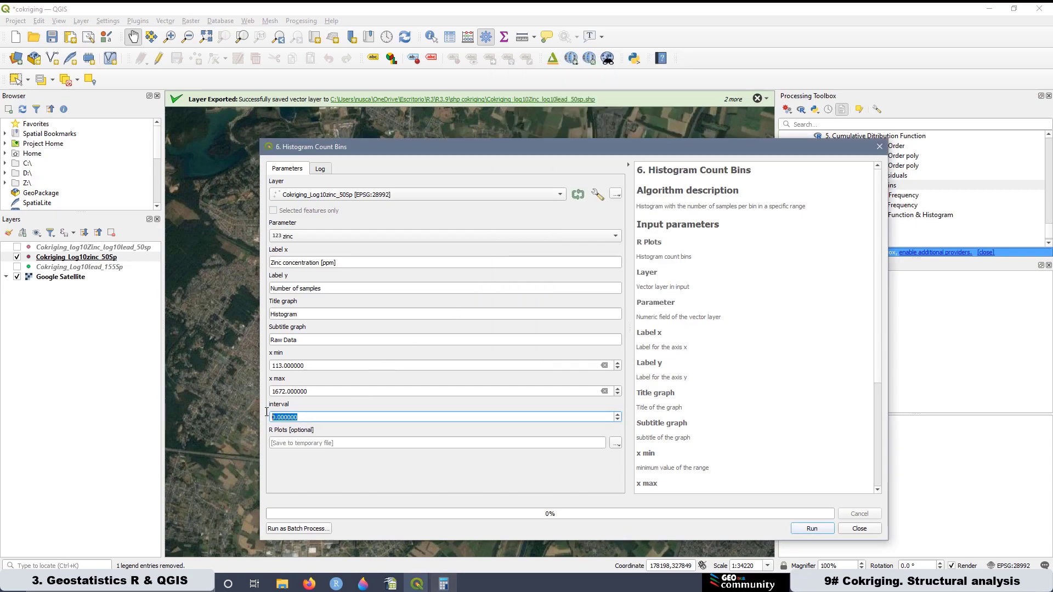
{"action": "right_click", "coordinate": [282, 418]}
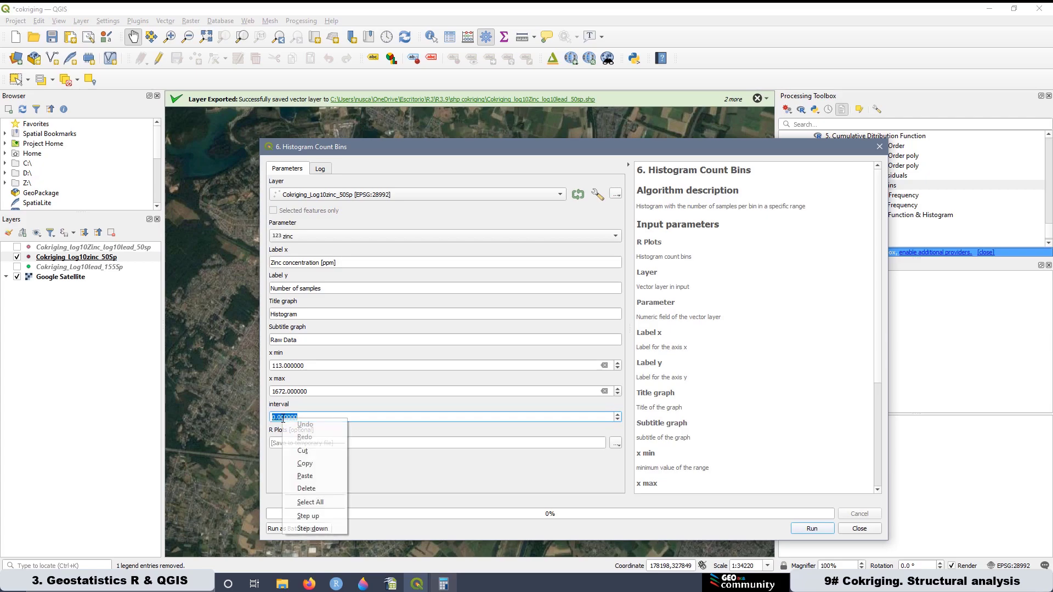
{"action": "left_click", "coordinate": [304, 475]}
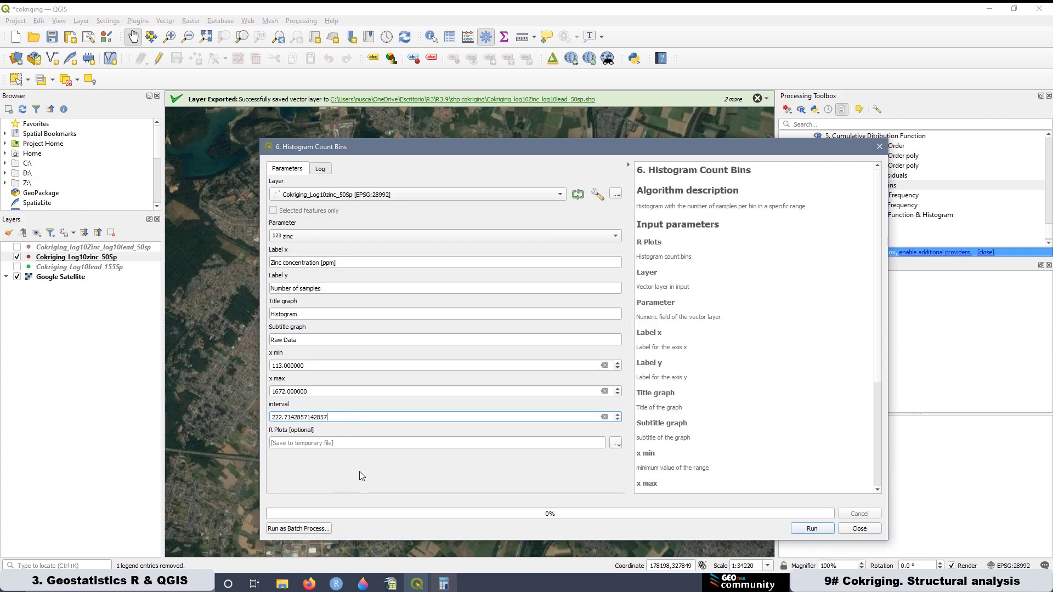
Run the Histogram Count Bins script on the raw zinc data and open its R Plots result in the browser
{"action": "left_click", "coordinate": [811, 527]}
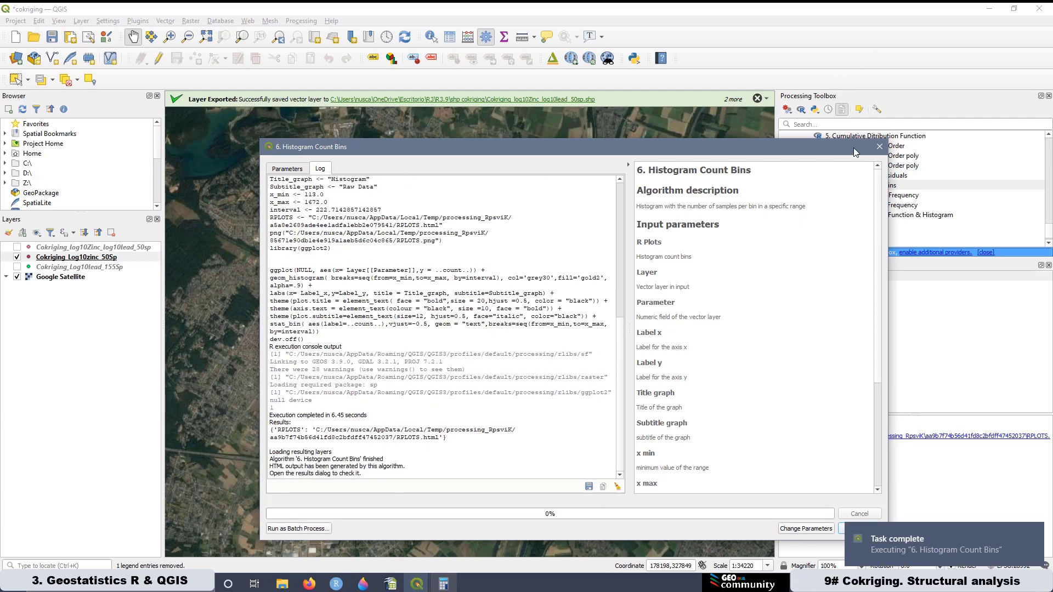
{"action": "left_click_drag", "start_coordinate": [853, 150], "coordinate": [688, 128]}
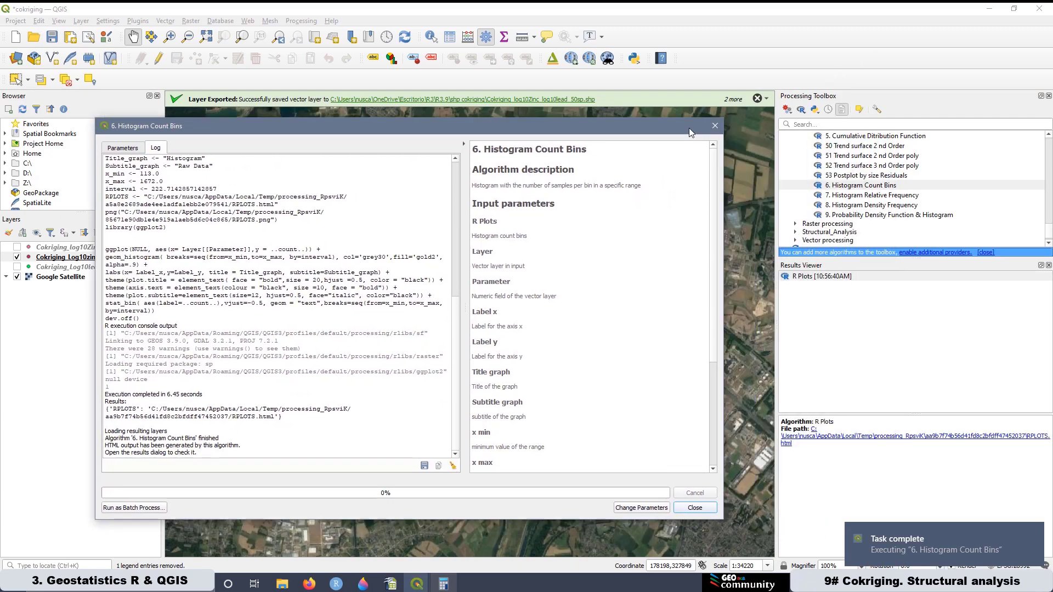
{"action": "left_click", "coordinate": [816, 278]}
{"action": "double_click", "coordinate": [815, 278]}
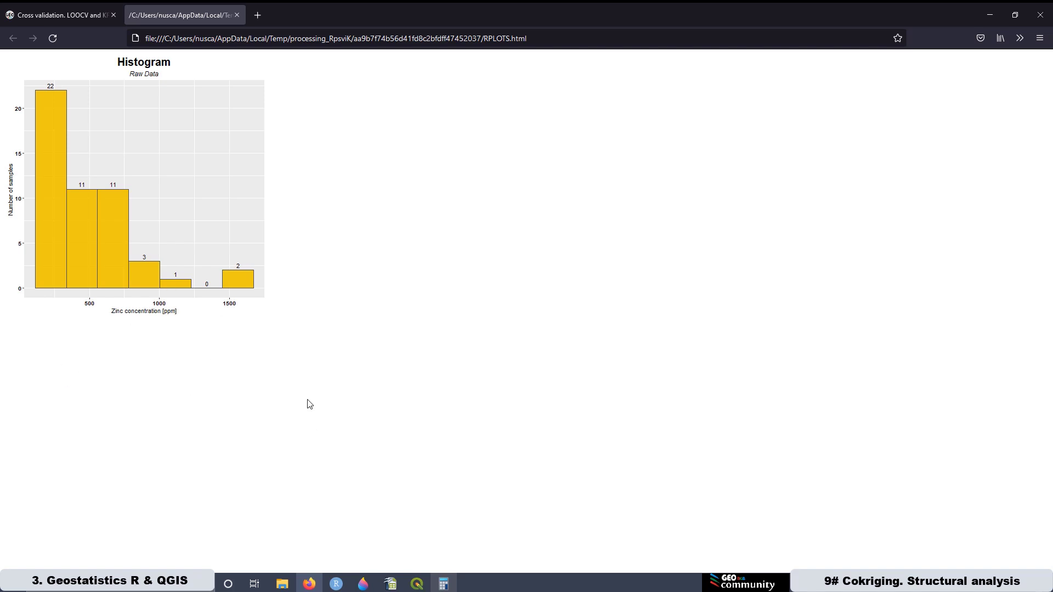
Return to the script's parameters in QGIS and change the subtitle to "Transformed Data" and the x label to "Log 10 Zinc concentration [ppm]"
{"action": "left_click", "coordinate": [417, 585]}
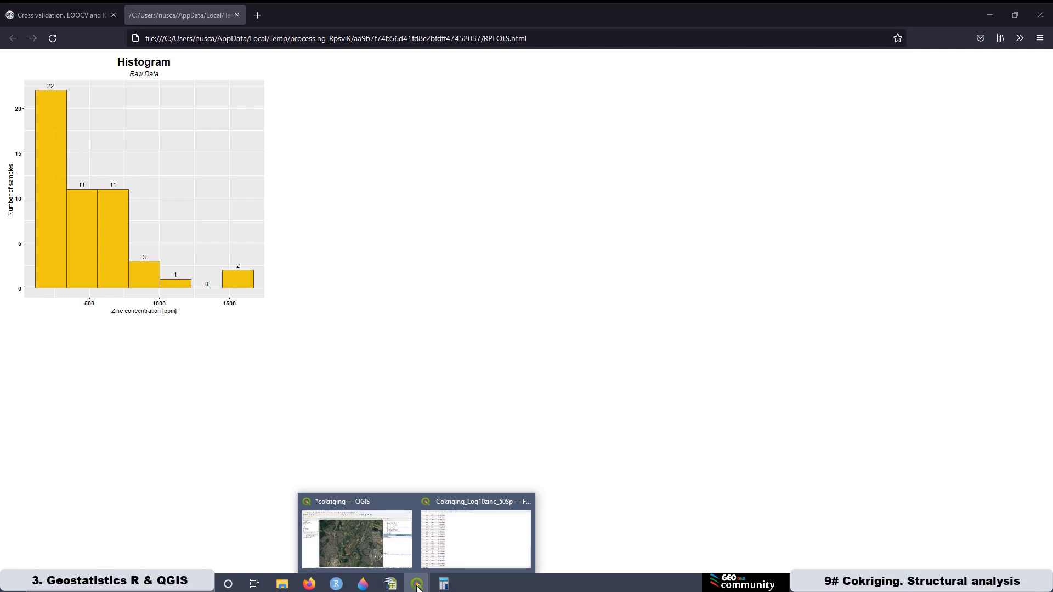
{"action": "left_click", "coordinate": [355, 495]}
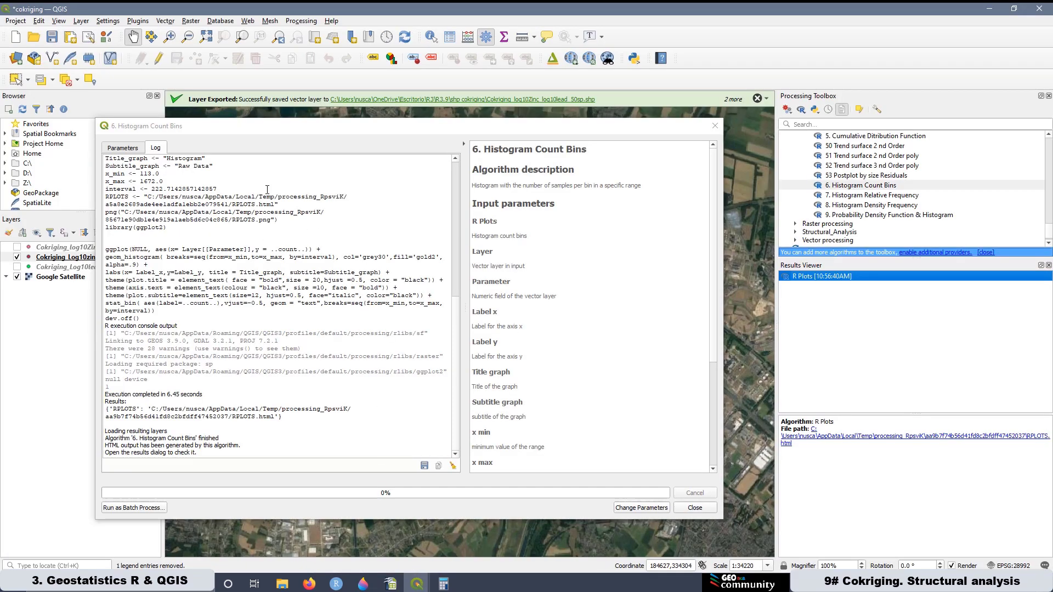
{"action": "left_click", "coordinate": [117, 148]}
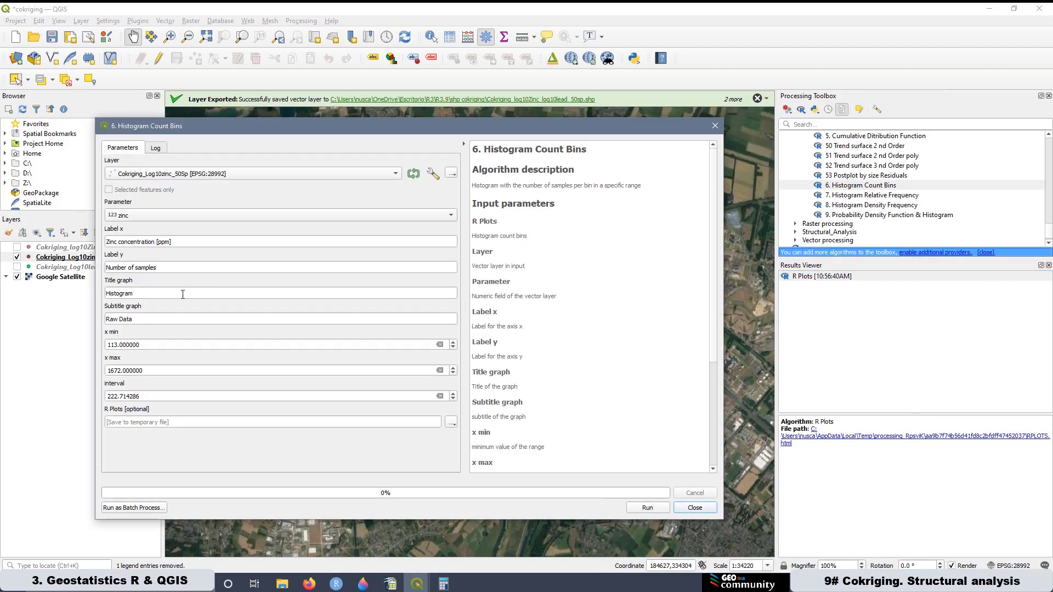
{"action": "double_click", "coordinate": [114, 319]}
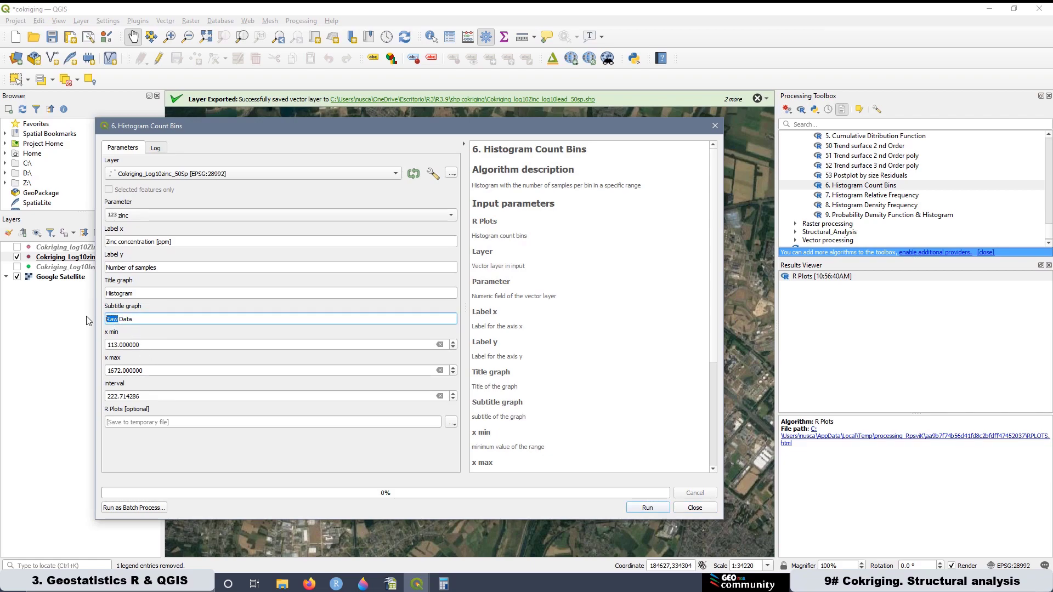
{"action": "type", "text": "Transformed"}
{"action": "left_click", "coordinate": [108, 243]}
{"action": "type", "text": "Log 1"}
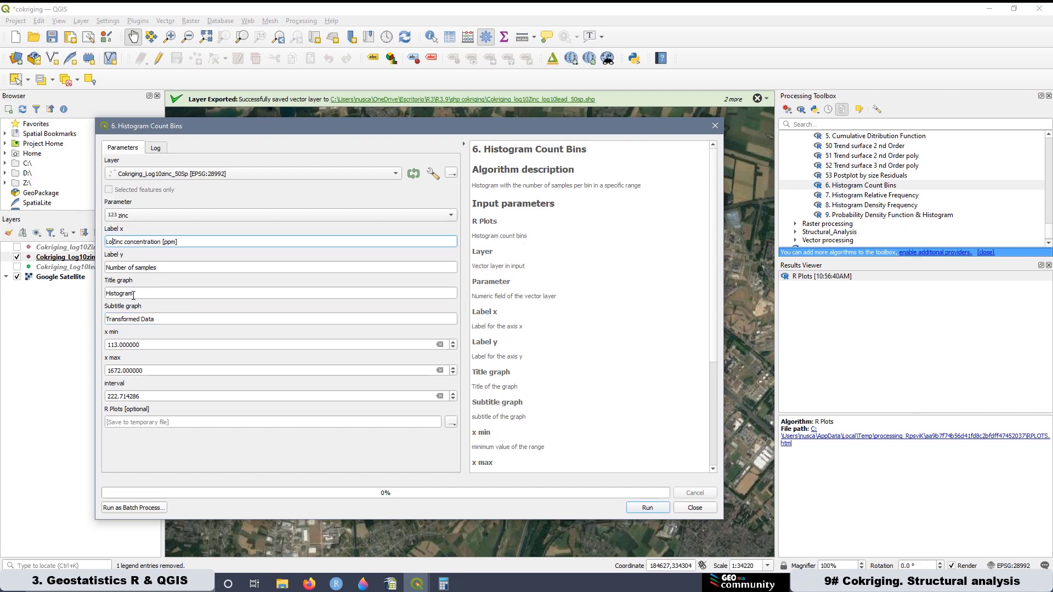
{"action": "type", "text": "0"}
Open the Cokriging_Log10zinc_50Sp attribute table, sort Log10Zinc in ascending order and copy its smallest value
{"action": "right_click", "coordinate": [54, 257]}
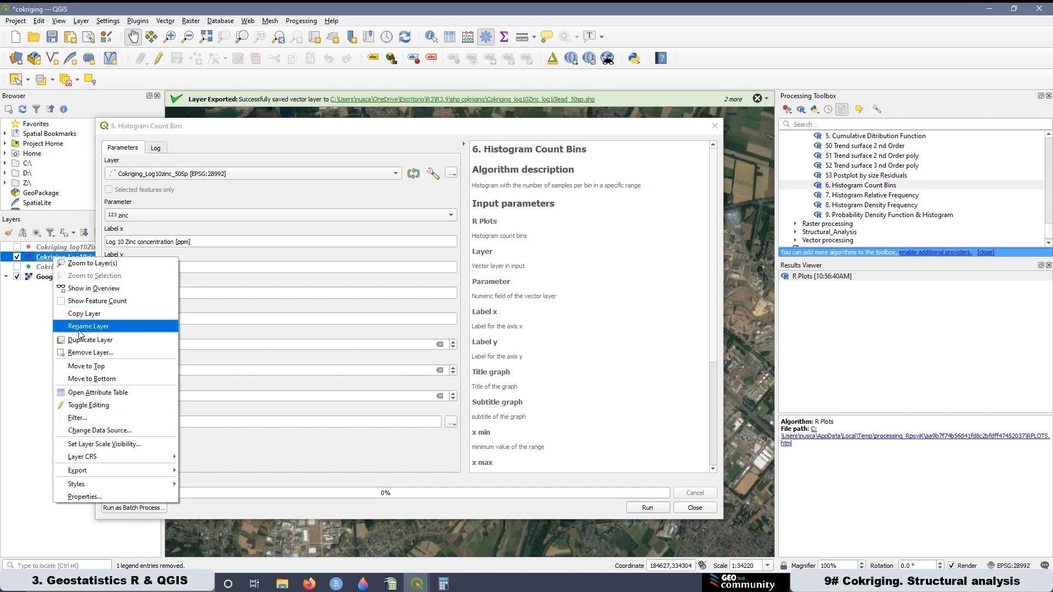
{"action": "left_click", "coordinate": [93, 392]}
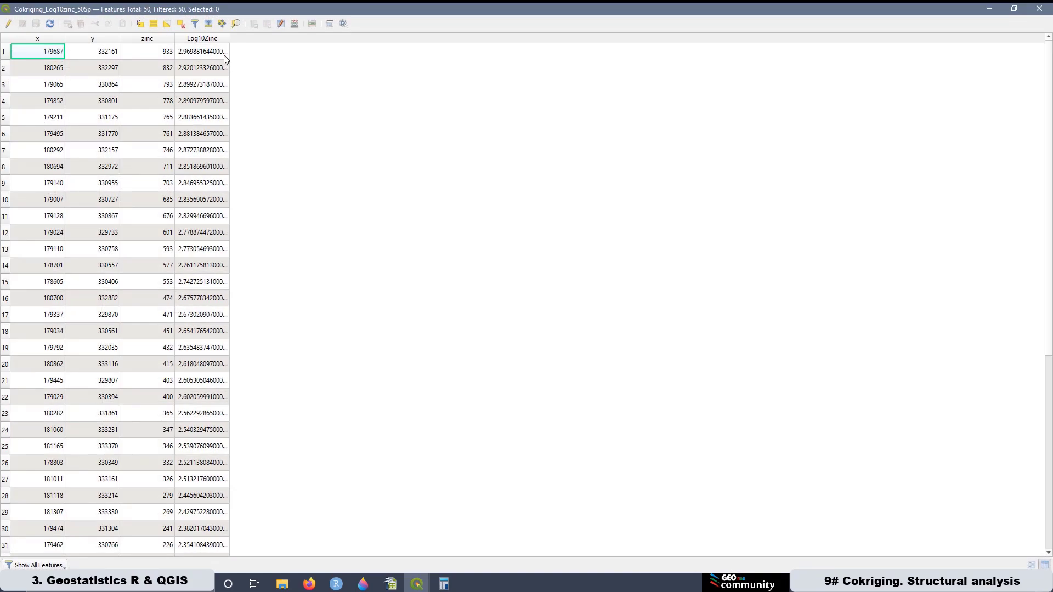
{"action": "left_click", "coordinate": [208, 40]}
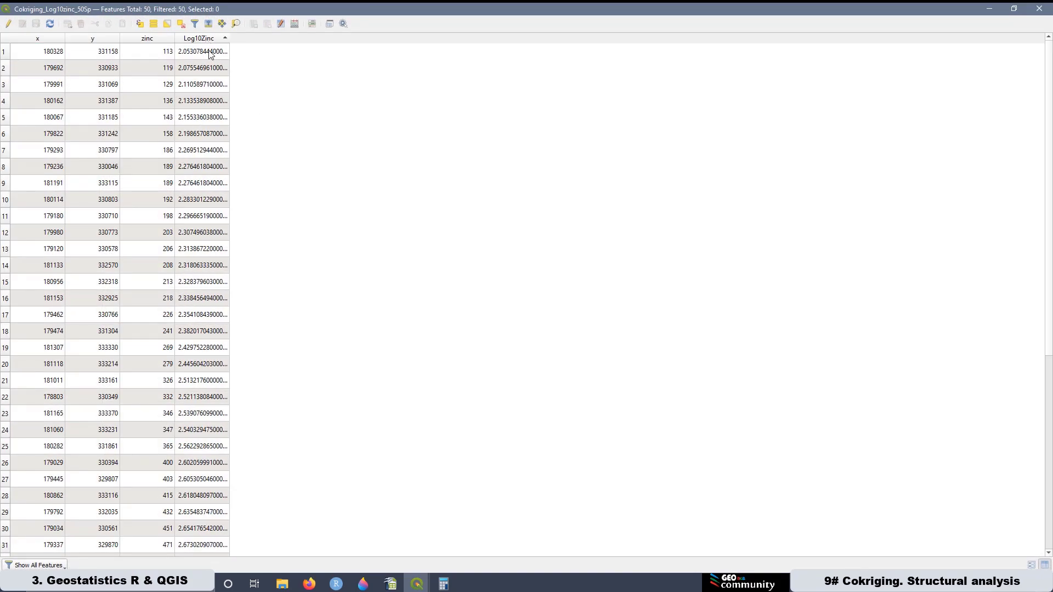
{"action": "left_click", "coordinate": [210, 52]}
{"action": "right_click", "coordinate": [210, 53]}
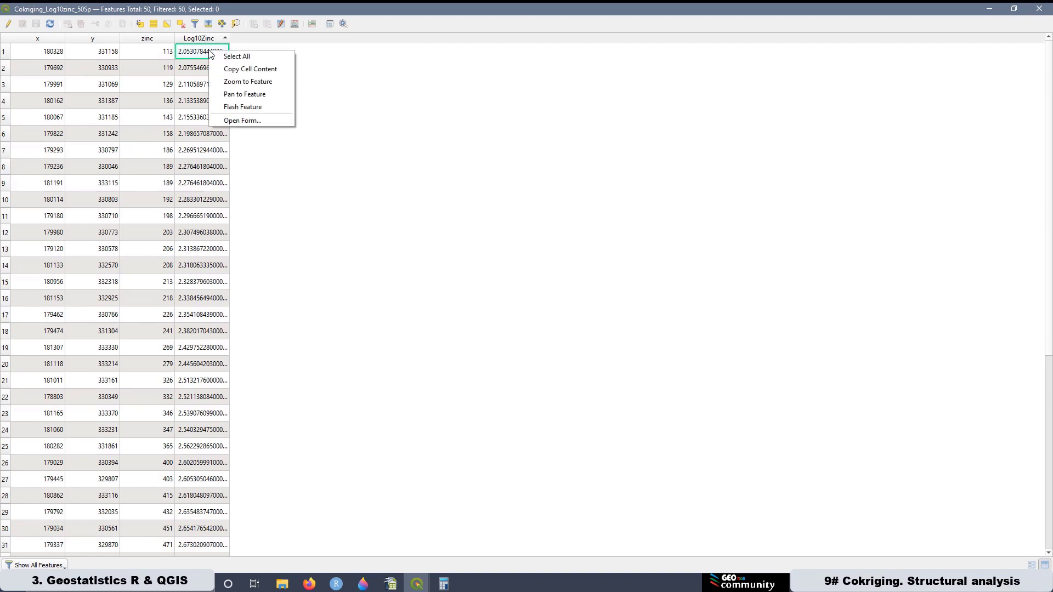
{"action": "left_click", "coordinate": [235, 69]}
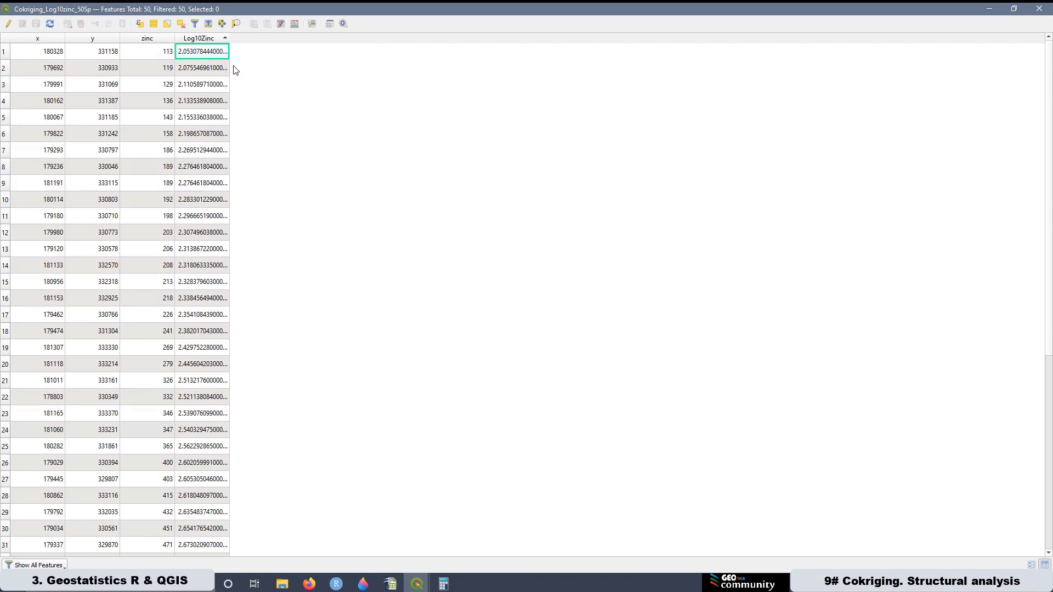
Minimize the attribute table and replace the histogram's x min with the copied value 2.053078444
{"action": "left_click", "coordinate": [989, 9]}
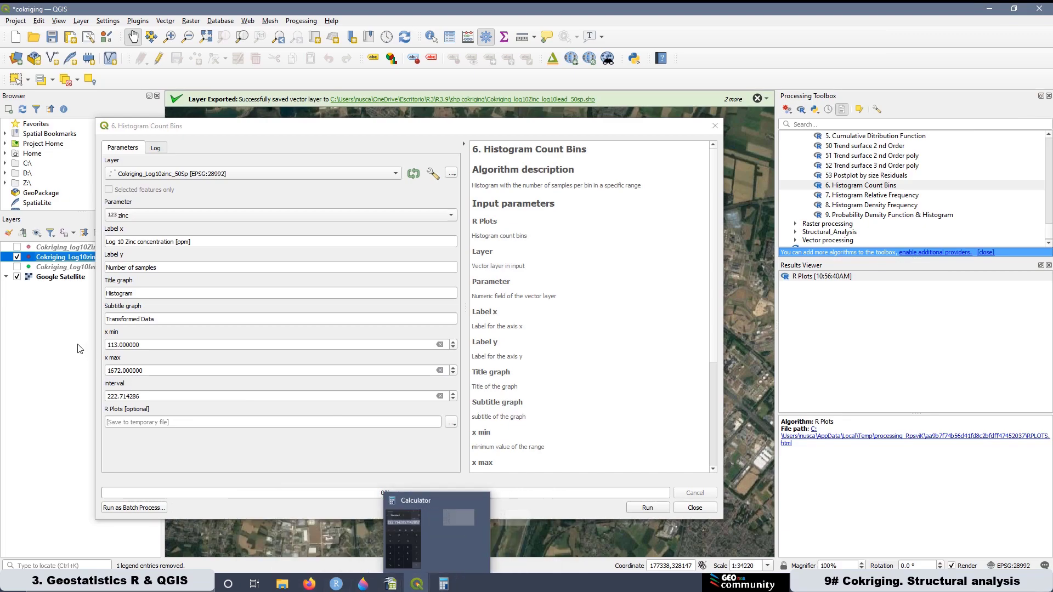
{"action": "left_click", "coordinate": [127, 344]}
{"action": "left_click_drag", "start_coordinate": [140, 344], "coordinate": [105, 344]}
{"action": "right_click", "coordinate": [112, 344]}
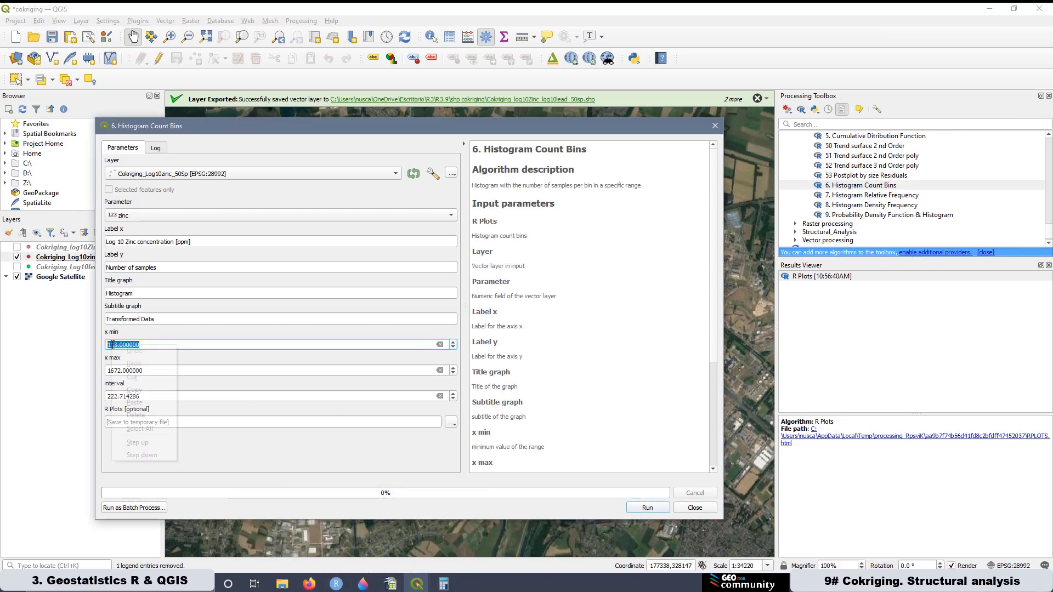
{"action": "left_click", "coordinate": [134, 402]}
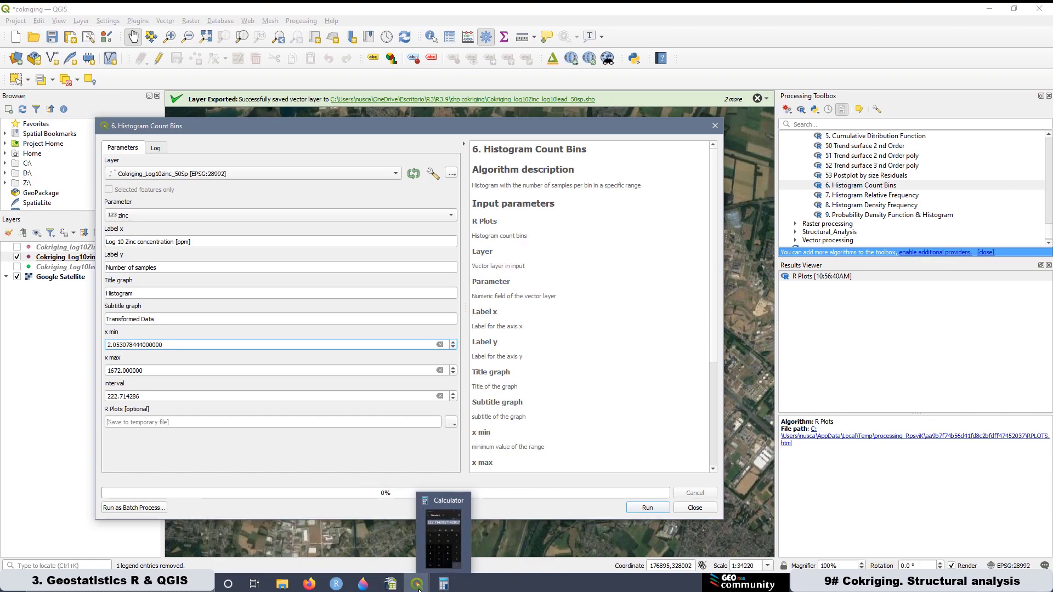
Close the duplicate attribute table, sort the remaining one by Log10Zinc in descending order and copy the largest value
{"action": "mouse_move", "coordinate": [418, 585]}
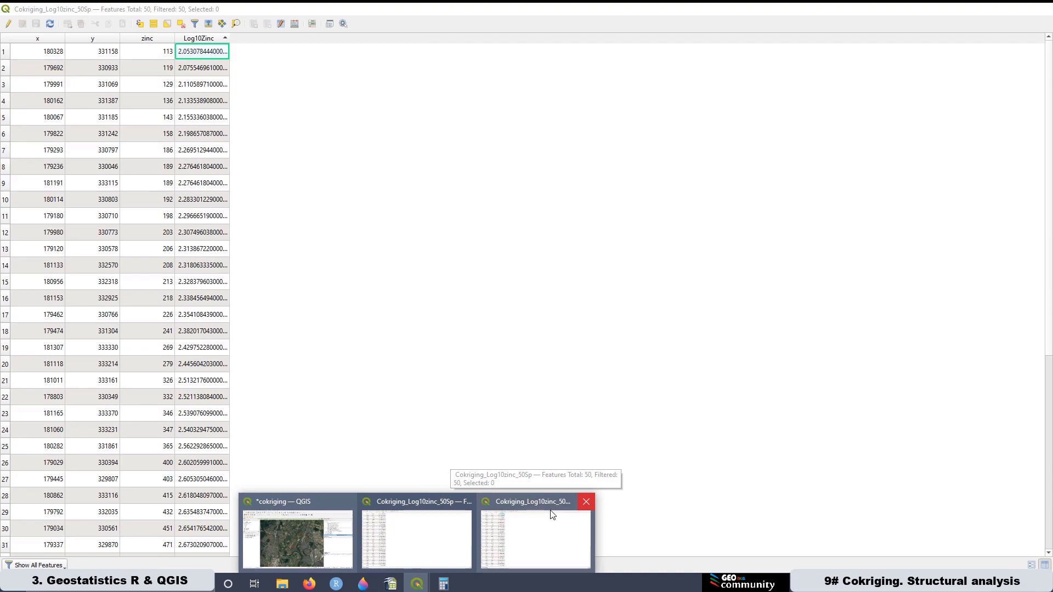
{"action": "left_click", "coordinate": [585, 501]}
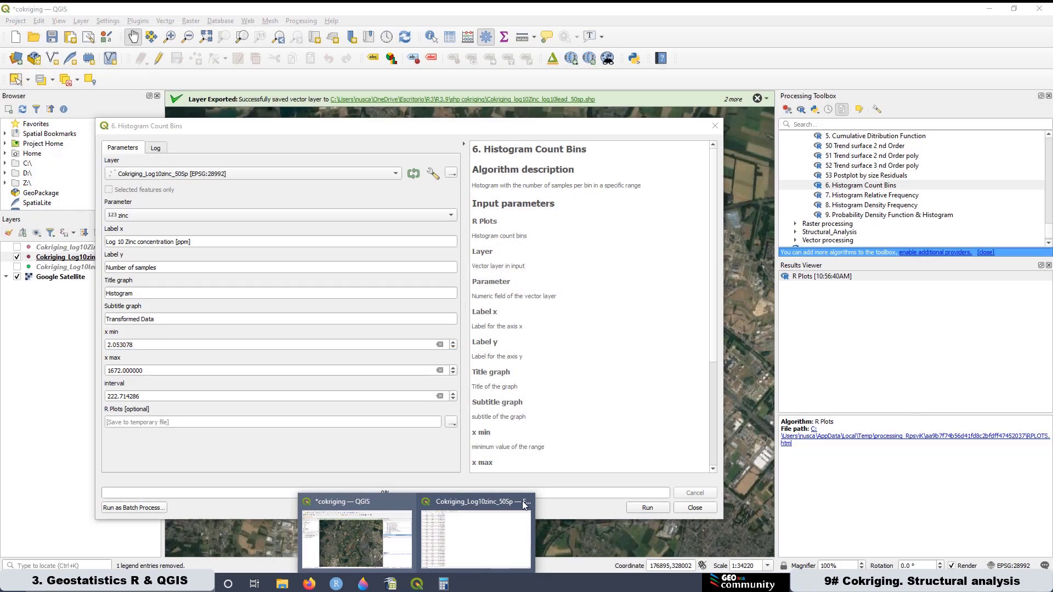
{"action": "left_click", "coordinate": [488, 499]}
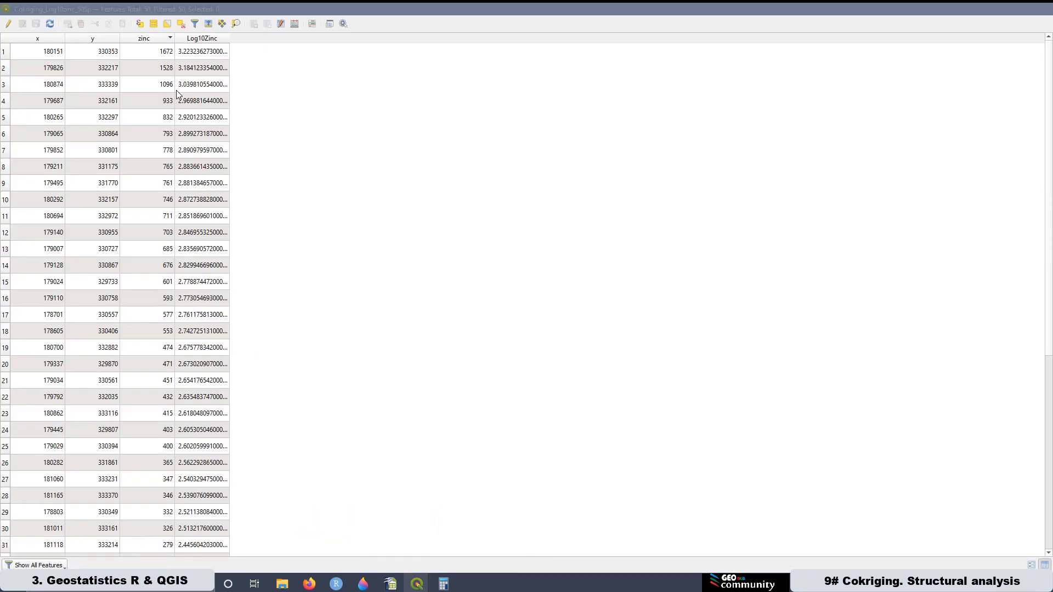
{"action": "left_click", "coordinate": [196, 40]}
{"action": "left_click", "coordinate": [203, 51]}
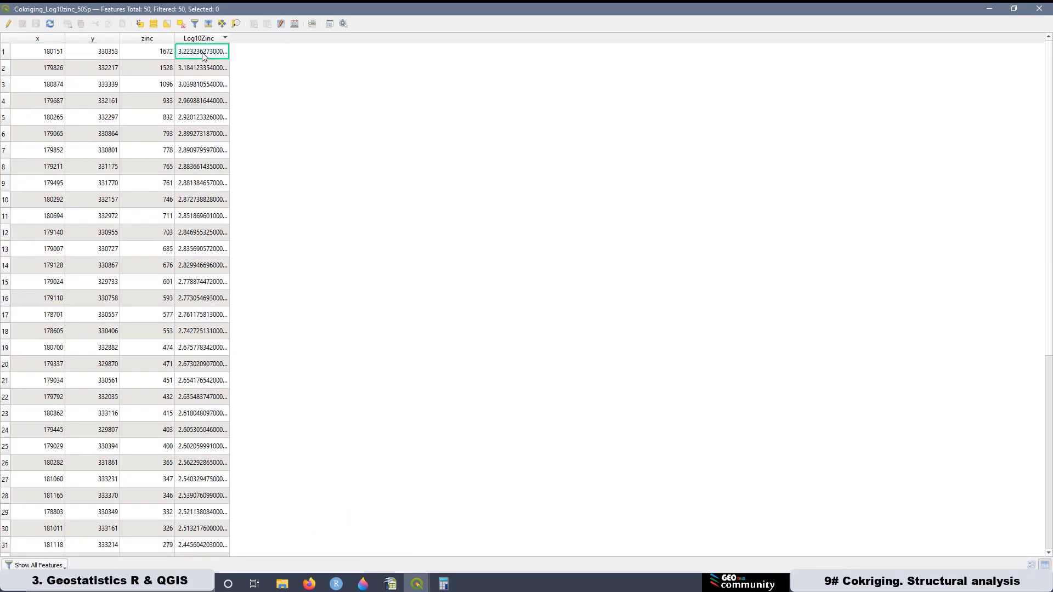
{"action": "right_click", "coordinate": [203, 54]}
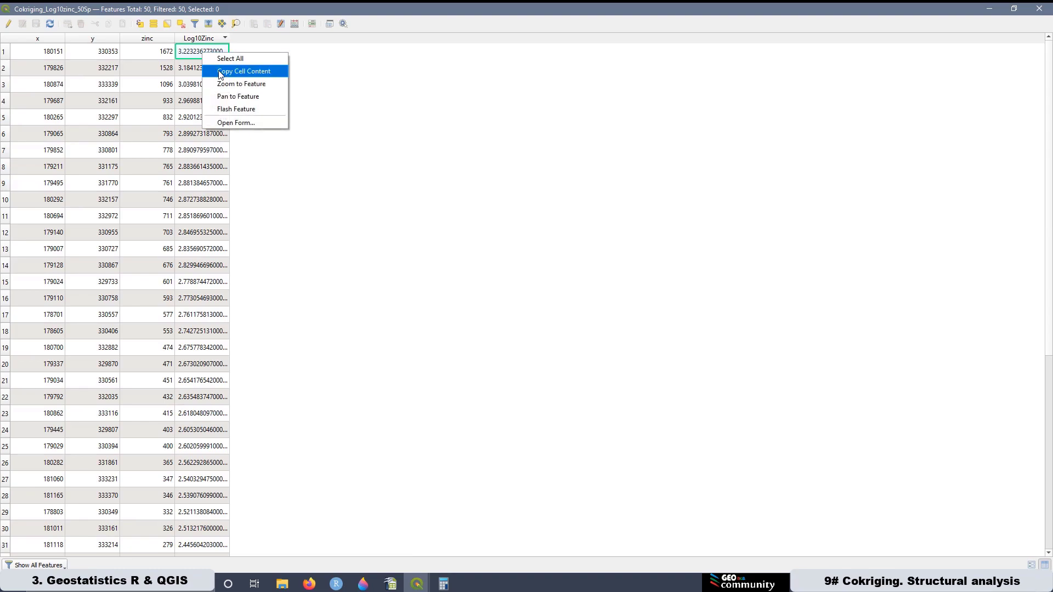
{"action": "left_click", "coordinate": [219, 71]}
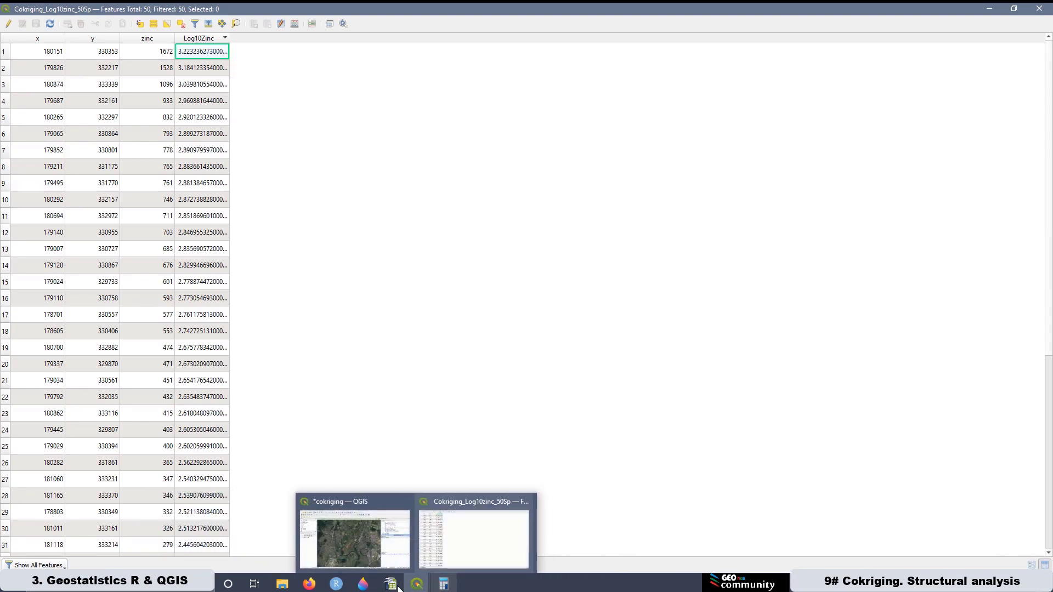
Return to the Histogram Count Bins parameters and replace x max with the copied value 3.223236273
{"action": "mouse_move", "coordinate": [404, 586]}
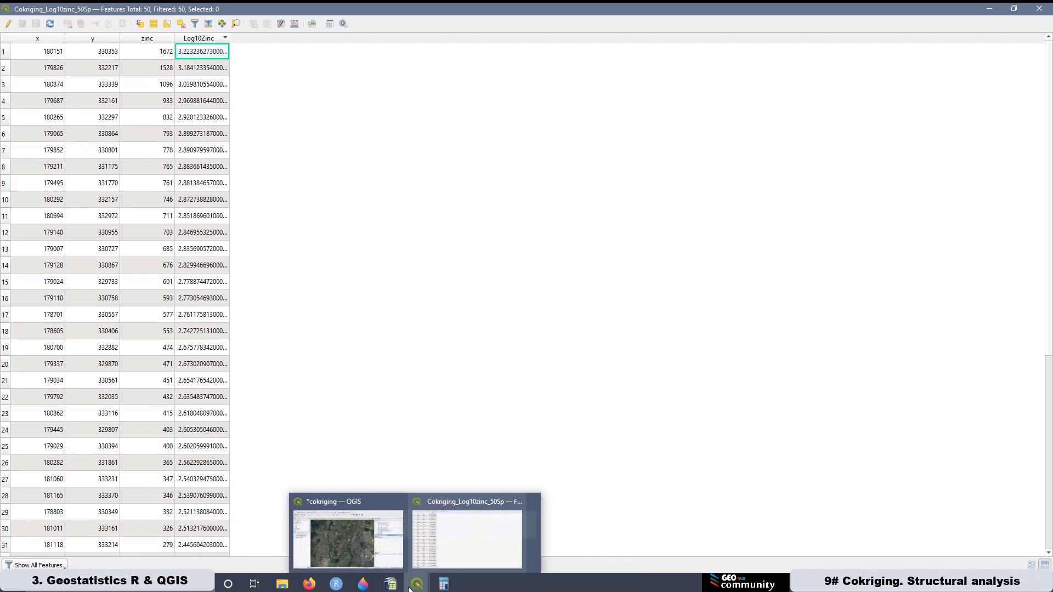
{"action": "left_click", "coordinate": [348, 496]}
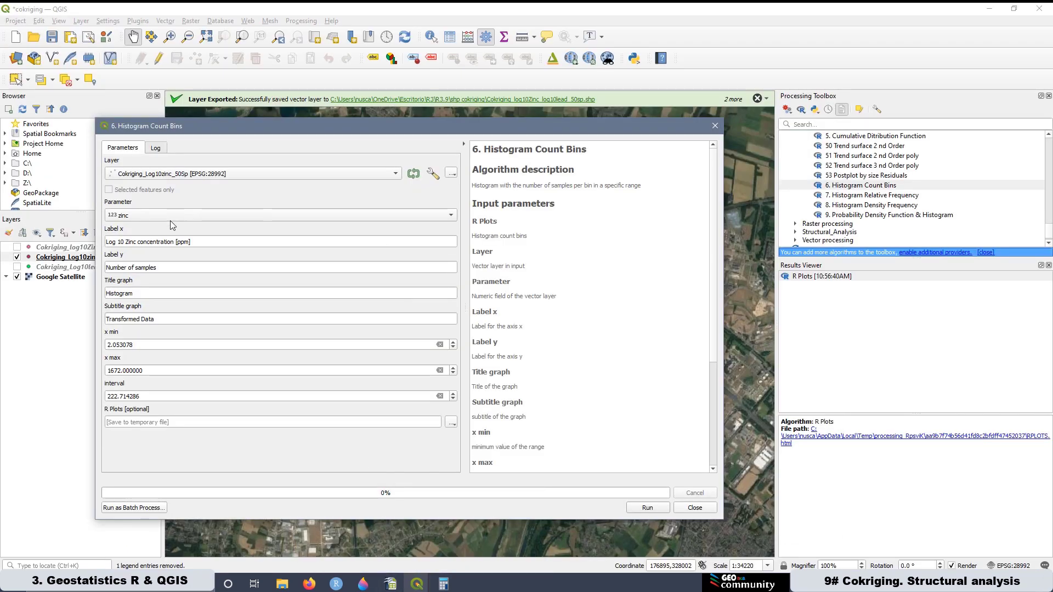
{"action": "left_click_drag", "start_coordinate": [145, 372], "coordinate": [110, 370]}
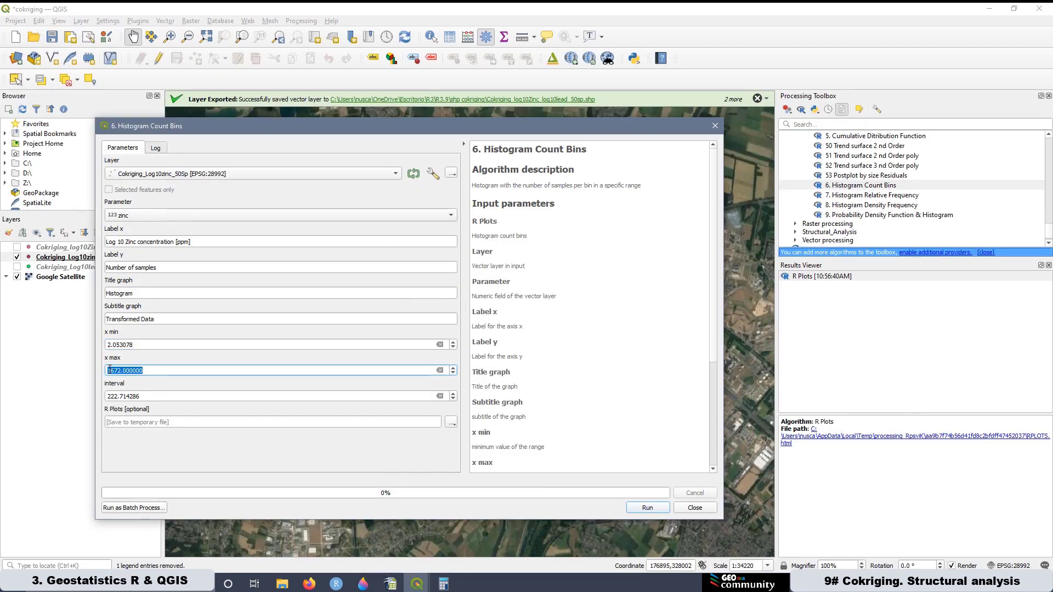
{"action": "right_click", "coordinate": [126, 371]}
{"action": "left_click", "coordinate": [159, 425]}
Switch to Calculator, clear the old result and start a subtraction from the copied maximum 3.223236273
{"action": "left_click", "coordinate": [445, 585]}
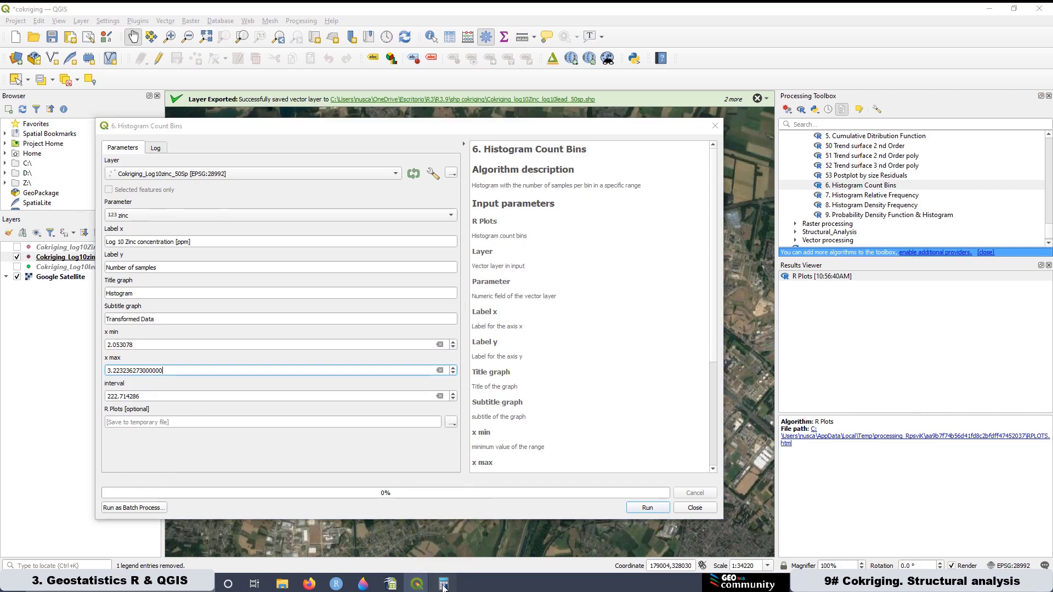
{"action": "left_click", "coordinate": [444, 584]}
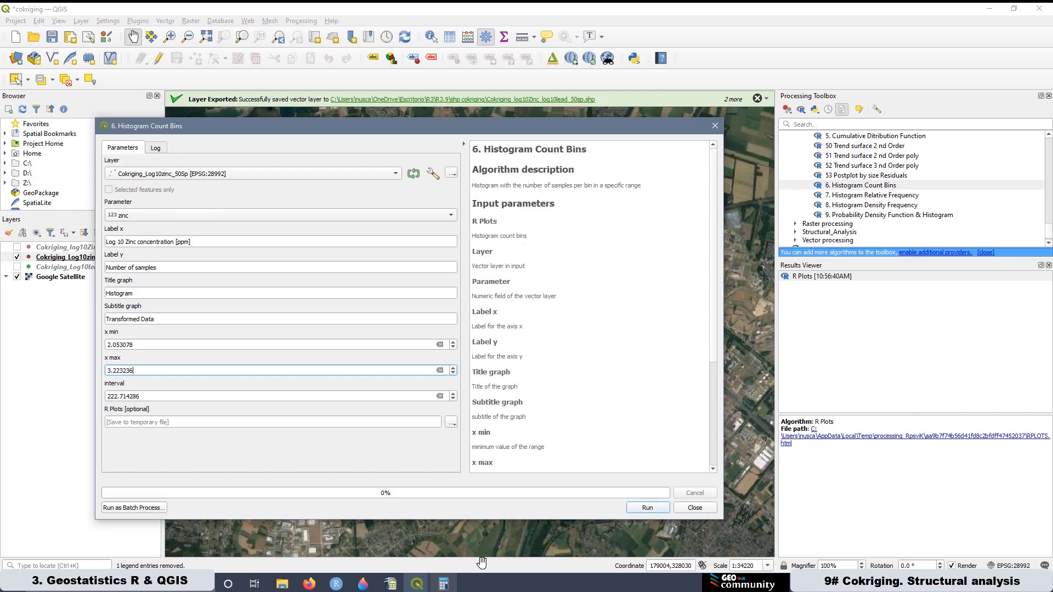
{"action": "left_click", "coordinate": [453, 584]}
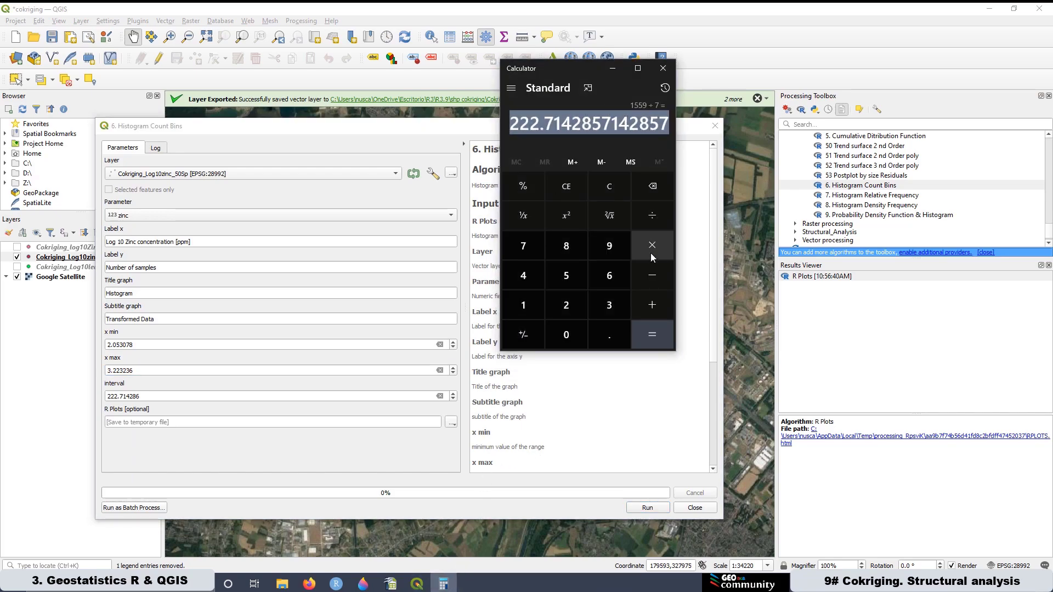
{"action": "left_click", "coordinate": [613, 192]}
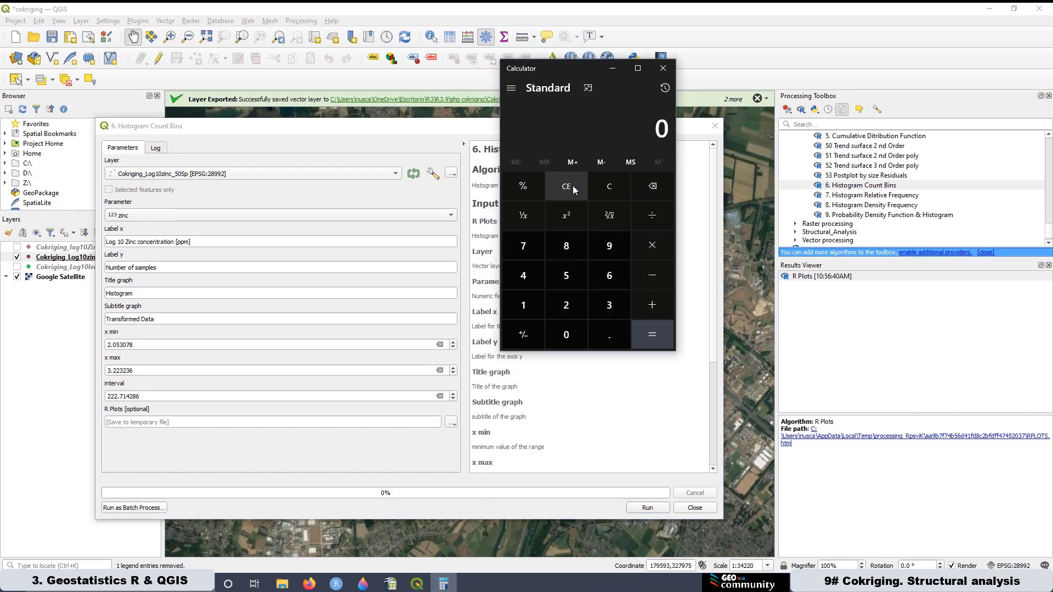
{"action": "right_click", "coordinate": [606, 128]}
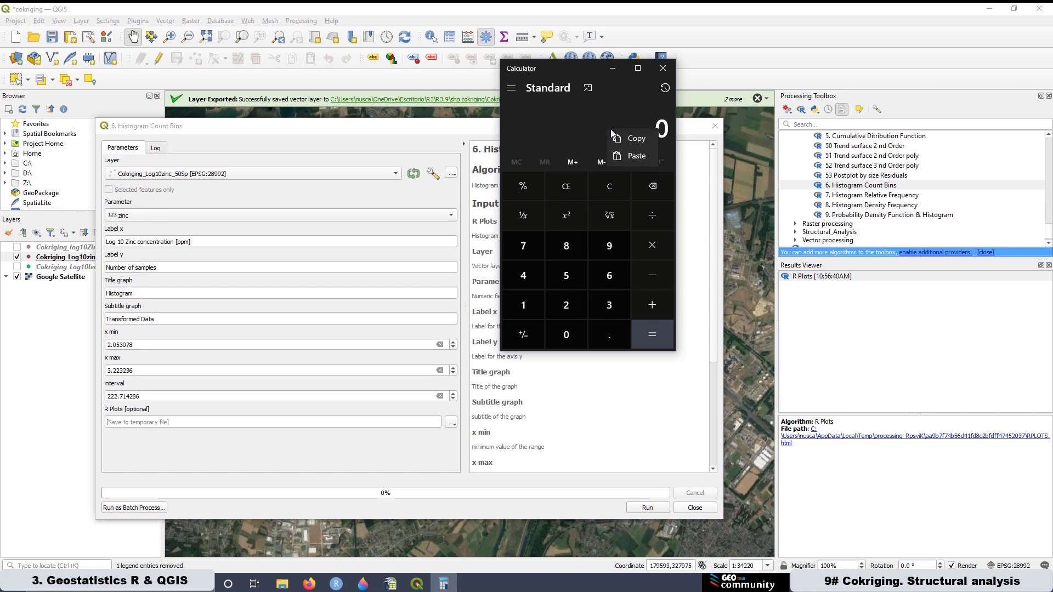
{"action": "left_click", "coordinate": [635, 156]}
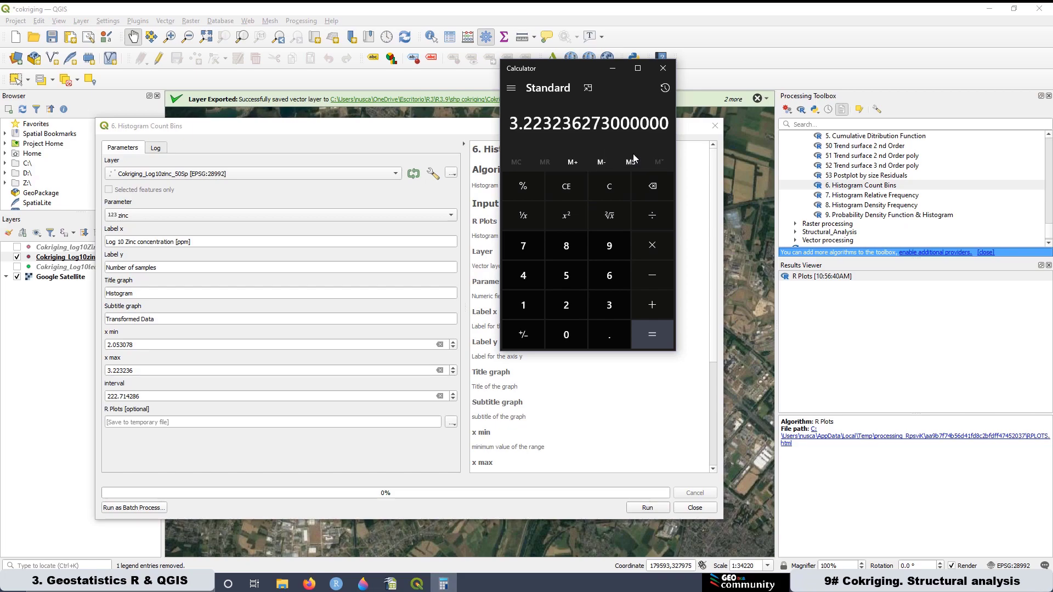
{"action": "left_click", "coordinate": [660, 283]}
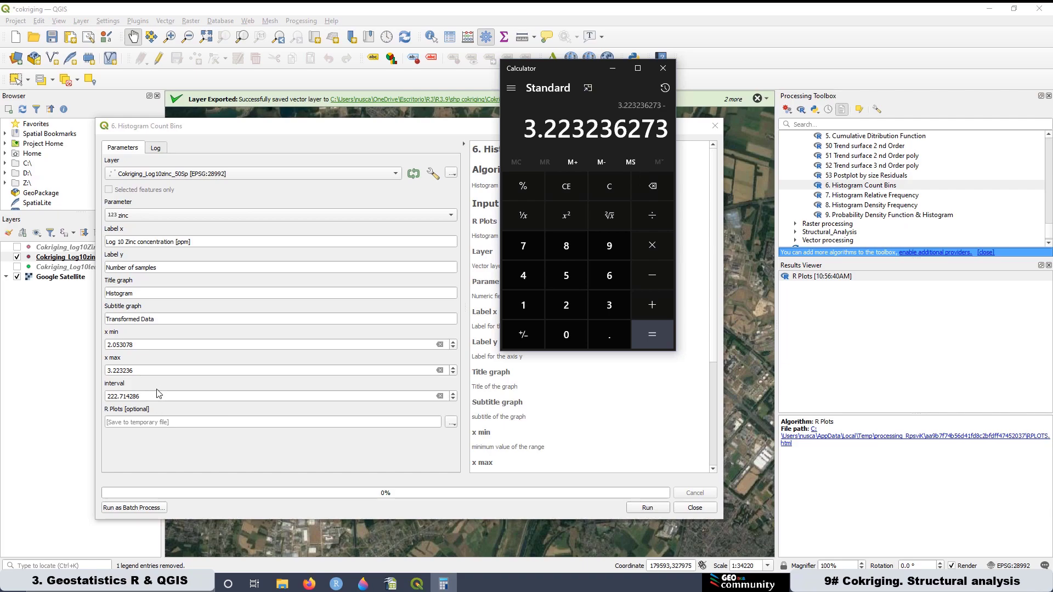
Copy x min from the histogram parameters and subtract this 2.053078 from the maximum in Calculator
{"action": "left_click_drag", "start_coordinate": [140, 342], "coordinate": [98, 344]}
{"action": "key", "text": "ctrl+c"}
{"action": "left_click", "coordinate": [116, 348]}
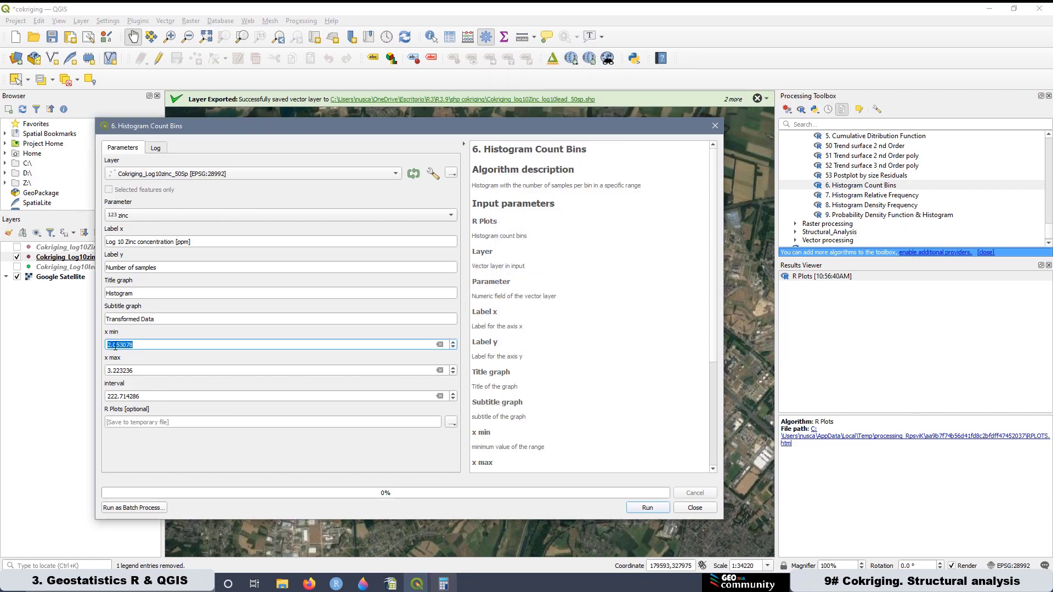
{"action": "right_click", "coordinate": [114, 347]}
{"action": "left_click", "coordinate": [143, 394]}
{"action": "left_click", "coordinate": [444, 583]}
{"action": "left_click_drag", "start_coordinate": [669, 127], "coordinate": [577, 107]}
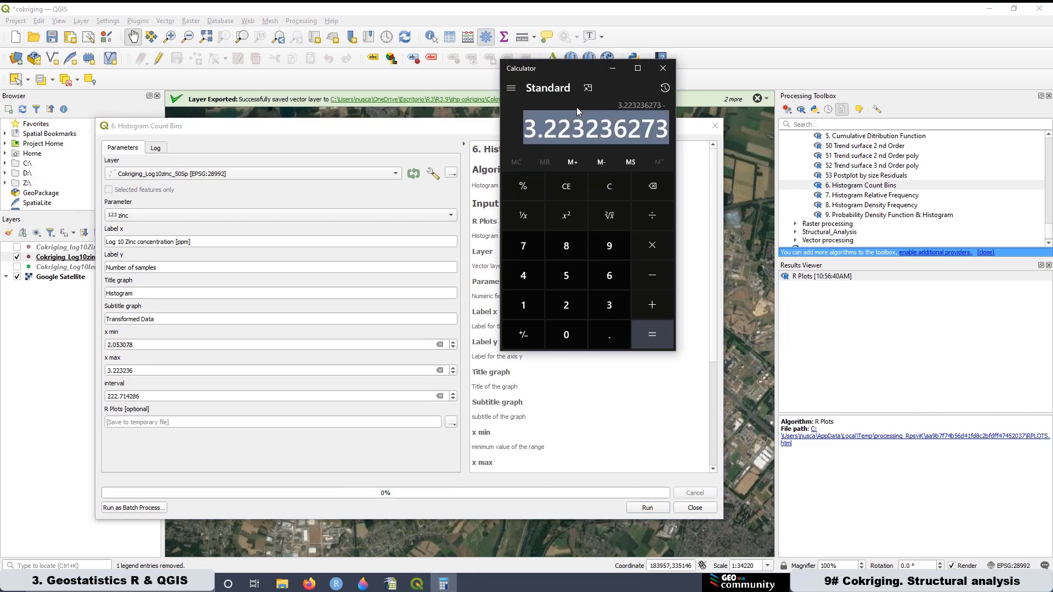
{"action": "key", "text": "ctrl+v"}
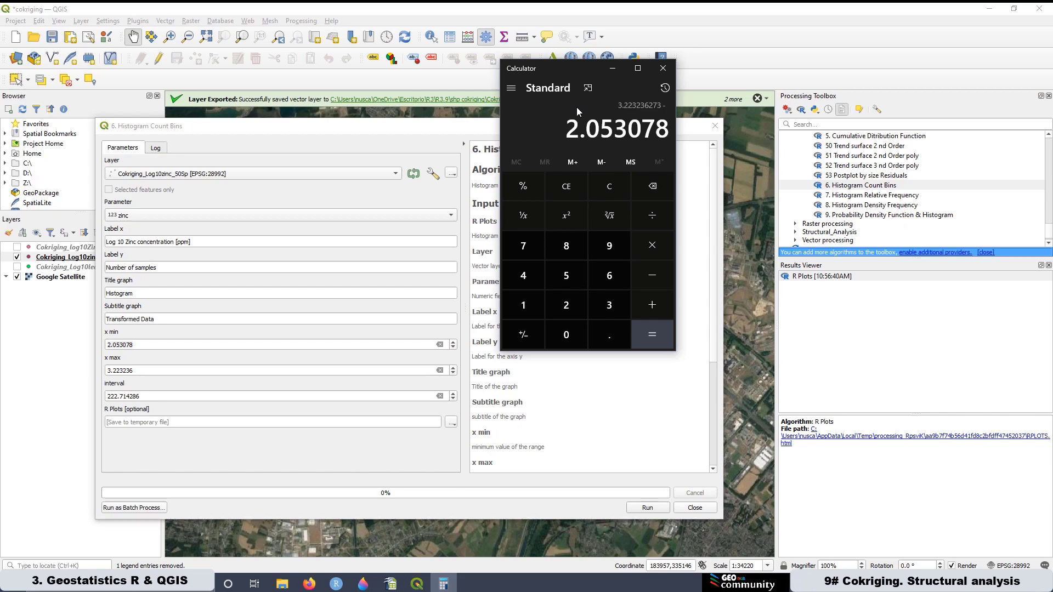
{"action": "left_click", "coordinate": [665, 321]}
{"action": "key", "text": "ctrl+c"}
Divide the log10 zinc range by 7 in Calculator and copy the quotient
{"action": "left_click", "coordinate": [655, 215]}
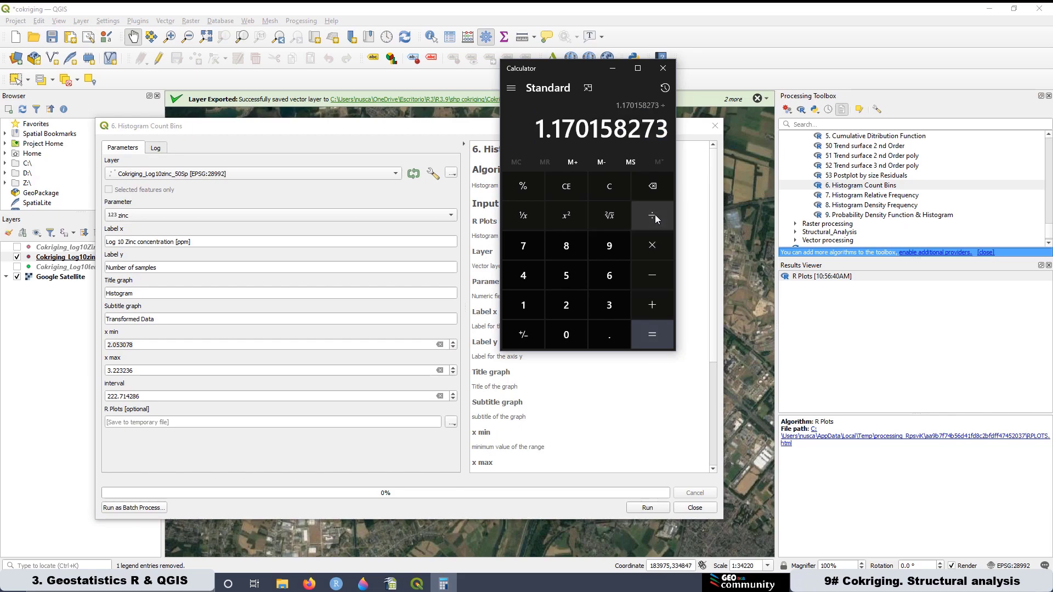
{"action": "left_click", "coordinate": [531, 248]}
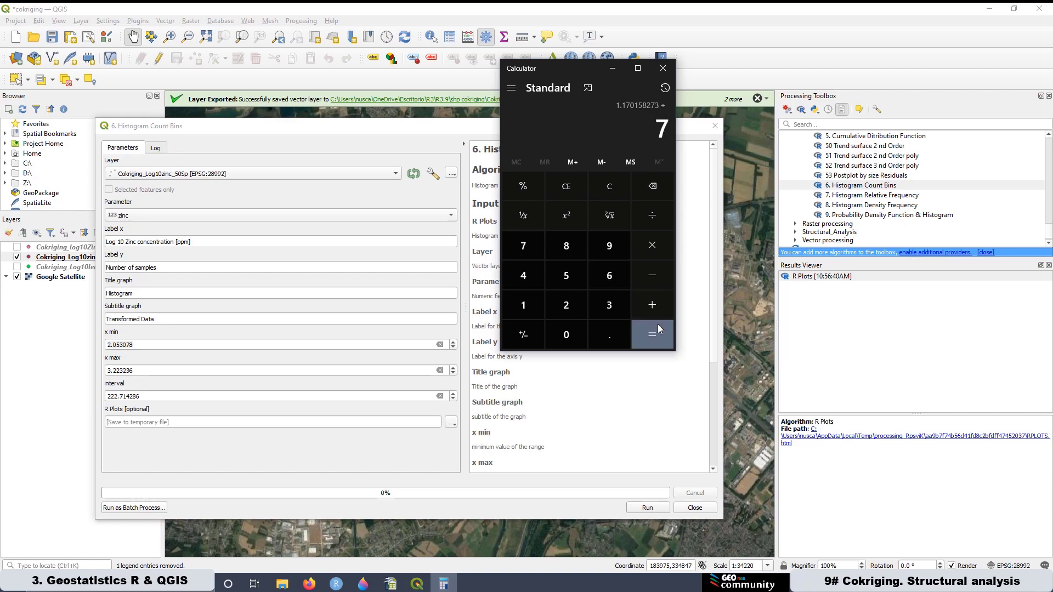
{"action": "left_click", "coordinate": [656, 337]}
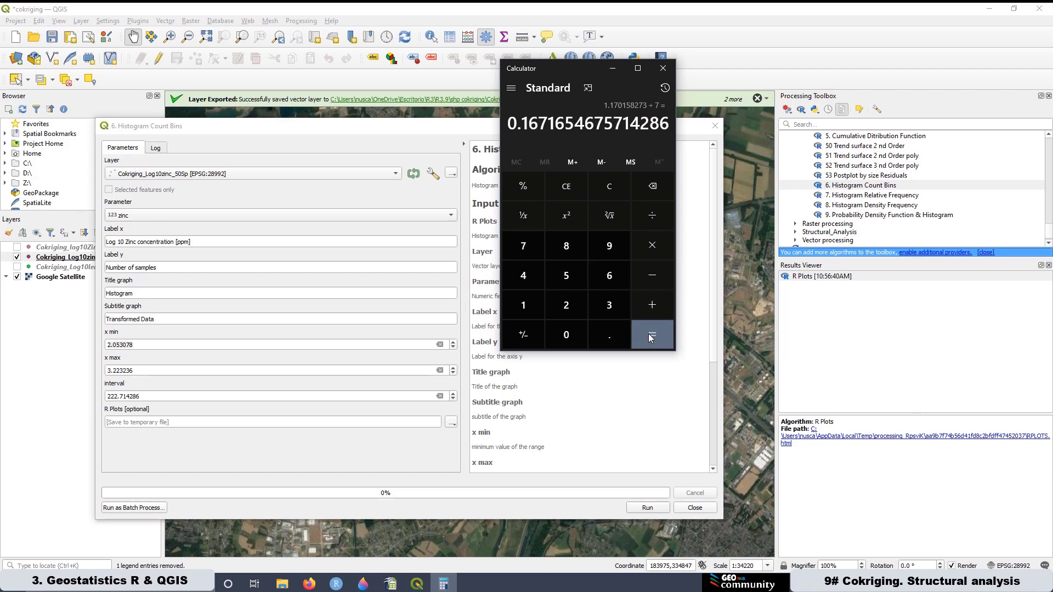
{"action": "right_click", "coordinate": [543, 127]}
{"action": "left_click", "coordinate": [565, 138]}
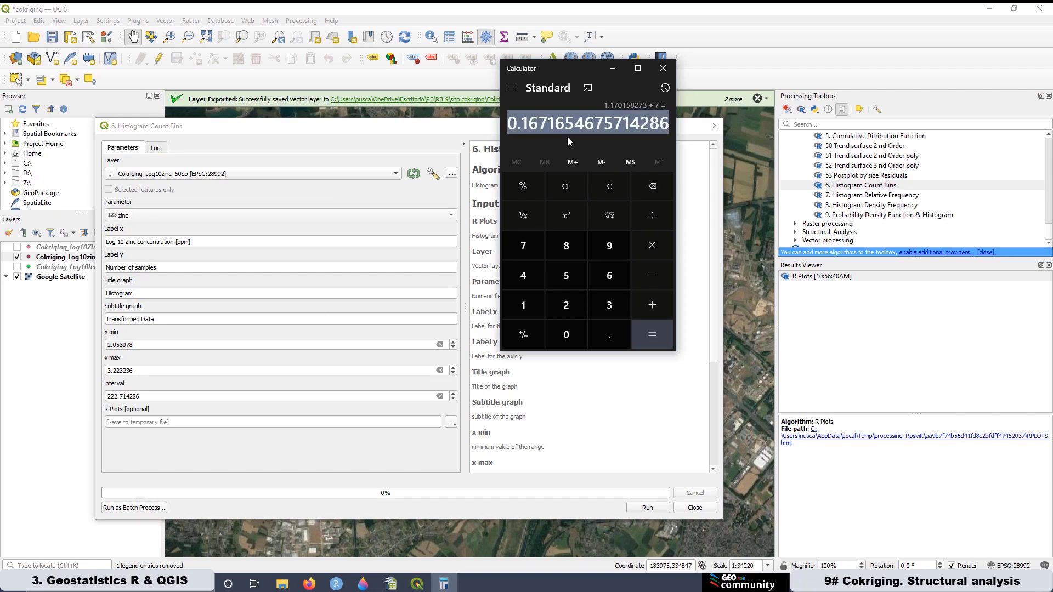
{"action": "right_click", "coordinate": [564, 122]}
{"action": "left_click", "coordinate": [593, 147]}
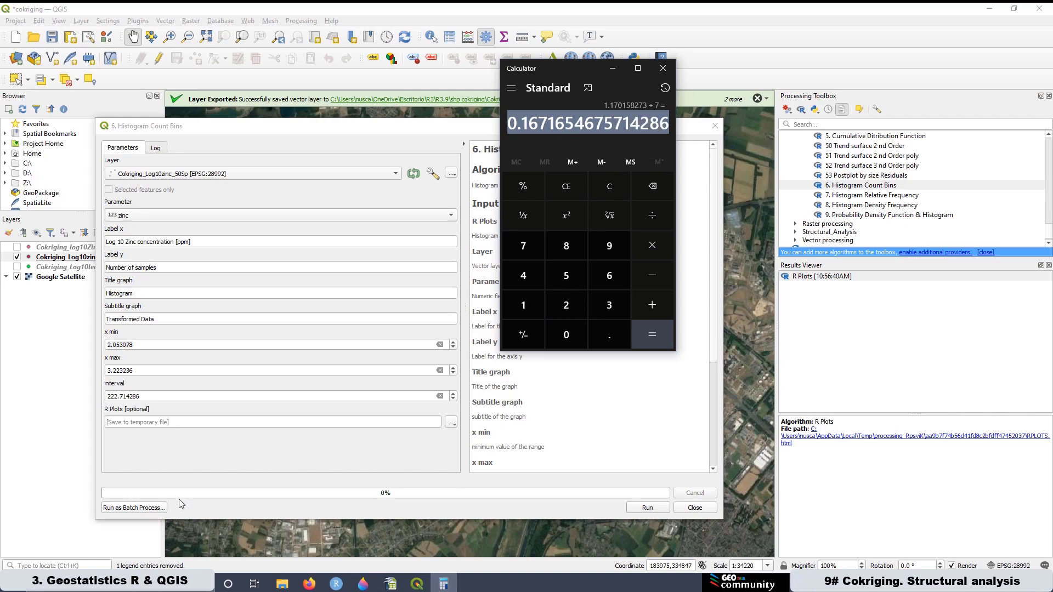
Replace the histogram's interval in QGIS with the copied value 0.1671654675714286
{"action": "left_click", "coordinate": [146, 396]}
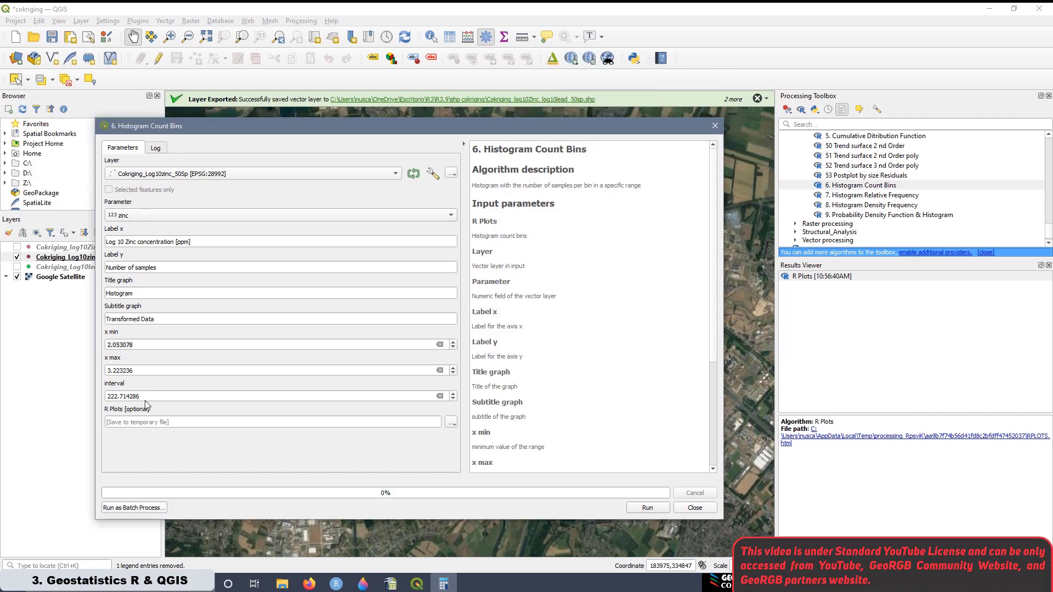
{"action": "double_click", "coordinate": [145, 396]}
{"action": "right_click", "coordinate": [116, 398]}
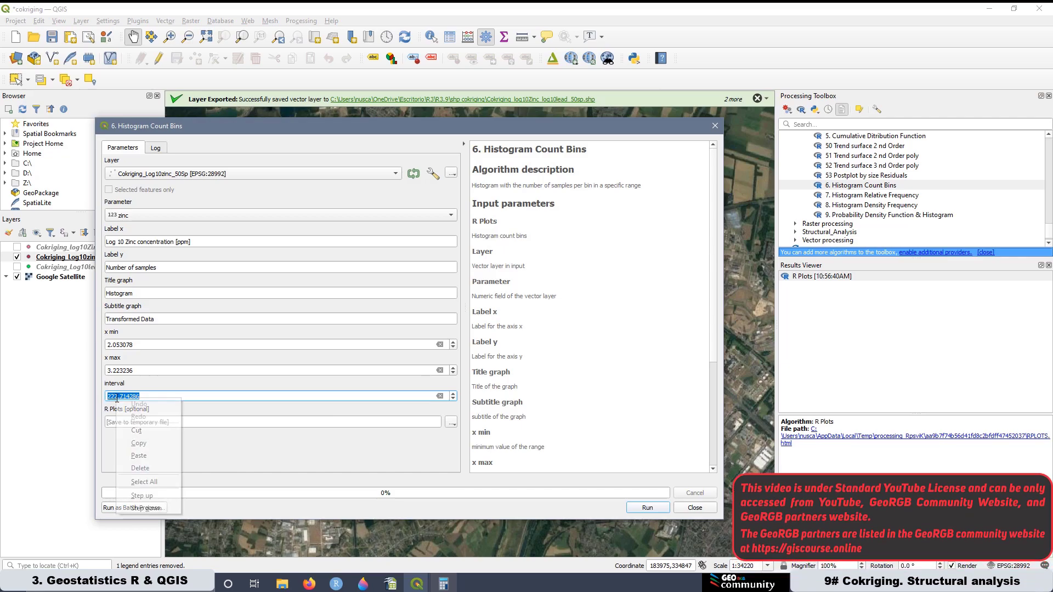
{"action": "left_click", "coordinate": [139, 455]}
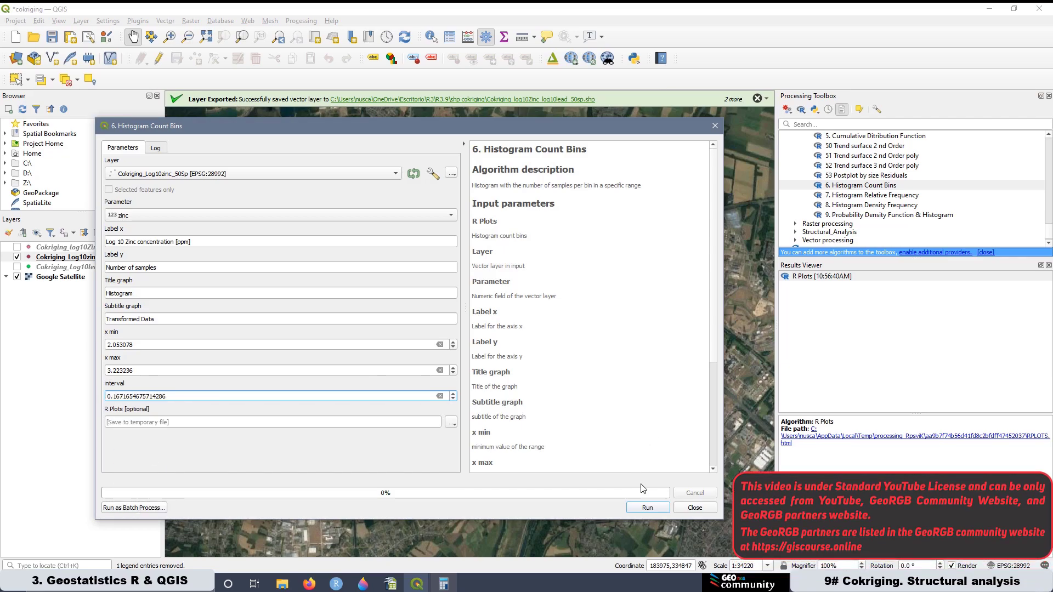
Try plotting the transformed-data histogram with the zinc field, view the plot and return to its parameters in QGIS
{"action": "left_click", "coordinate": [643, 508]}
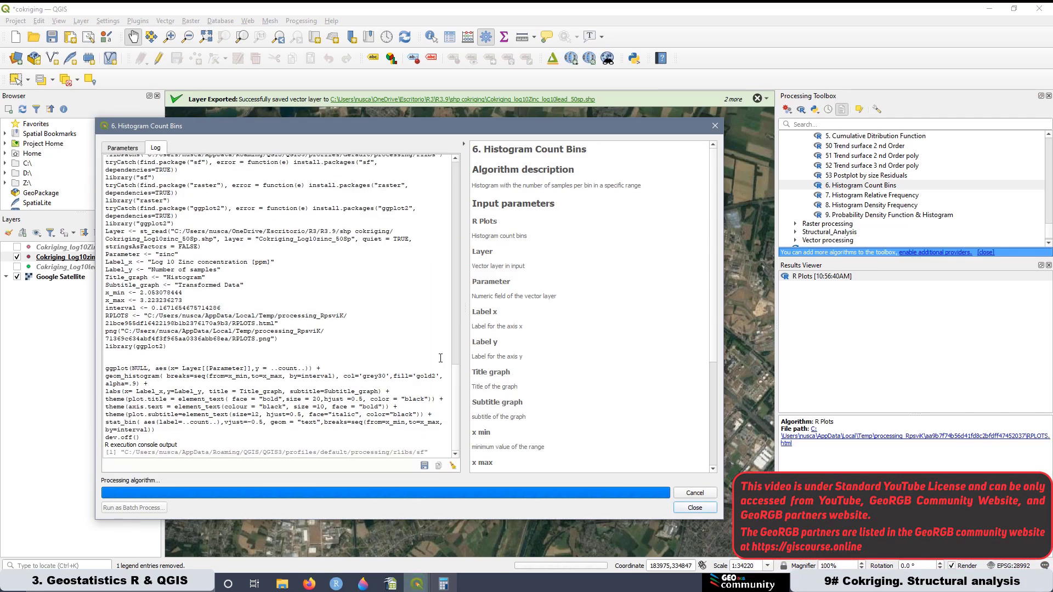
{"action": "double_click", "coordinate": [808, 277]}
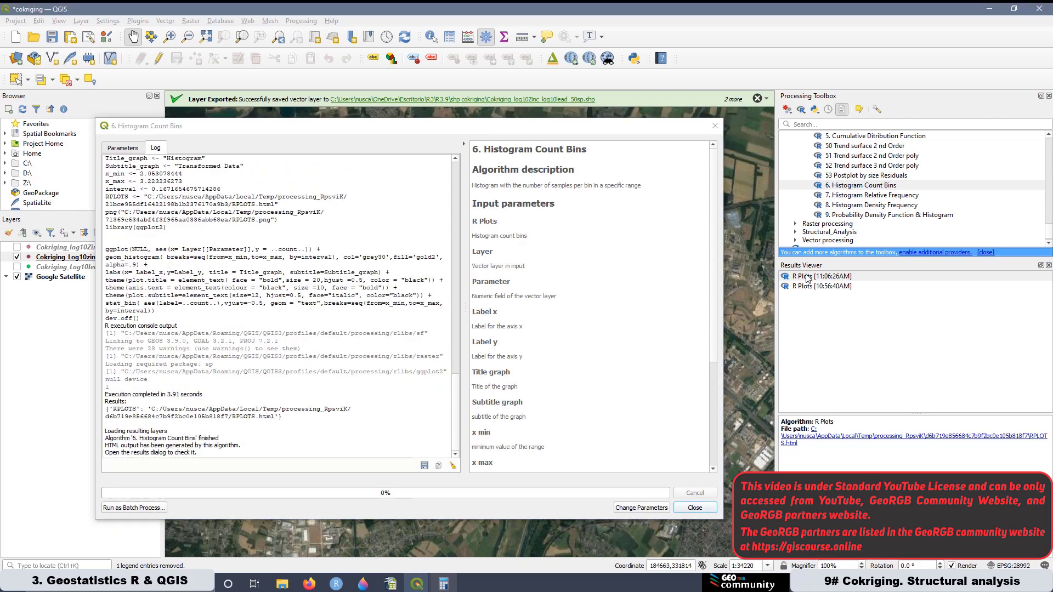
{"action": "left_click", "coordinate": [418, 584]}
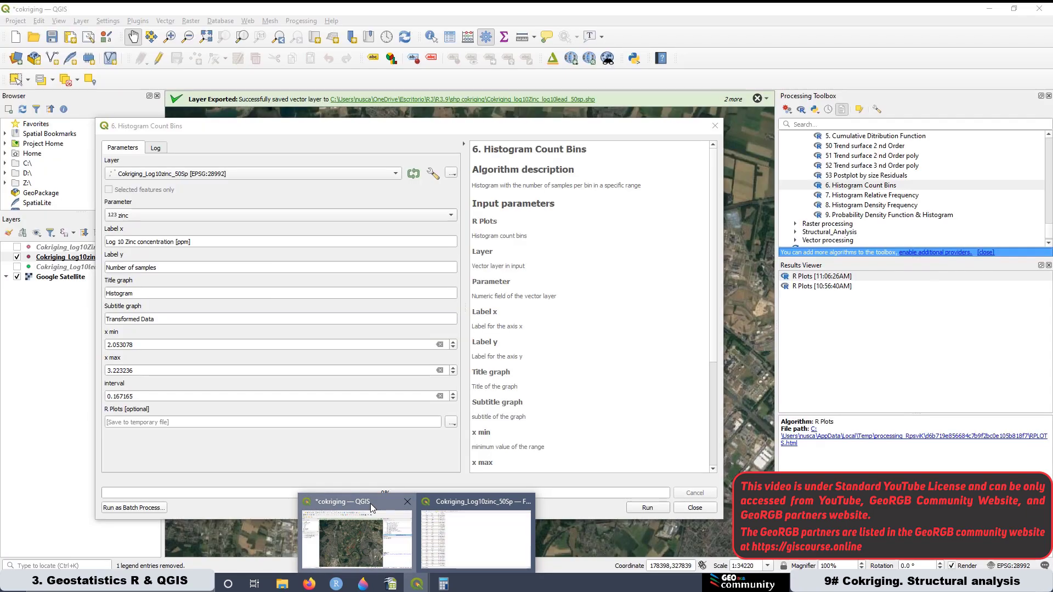
{"action": "left_click", "coordinate": [370, 504]}
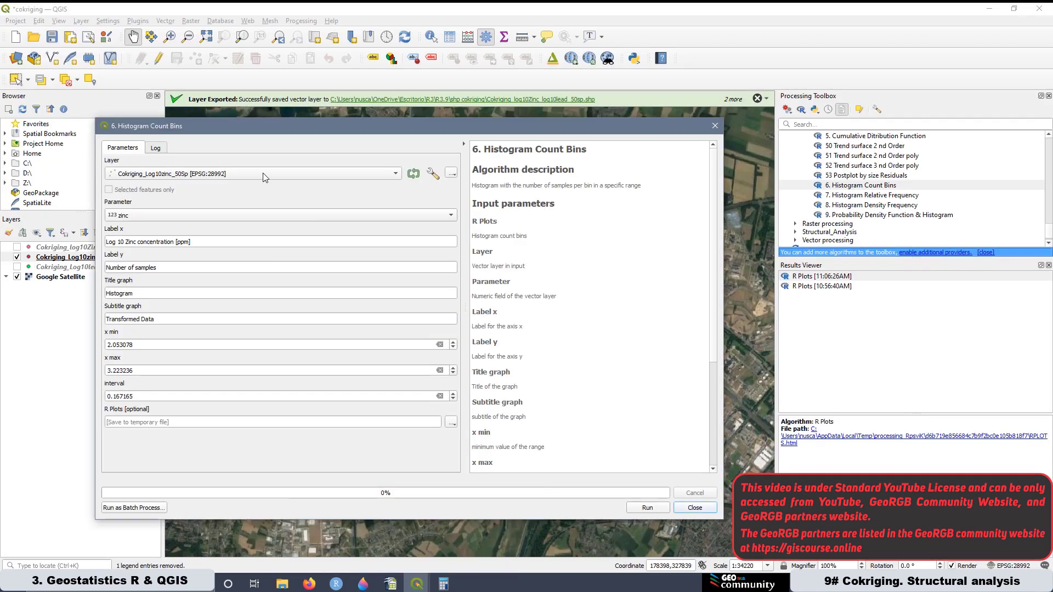
Rerun the histogram with the Log10Zinc field and compare its plot with the raw-data zinc histogram in the browser
{"action": "left_click", "coordinate": [142, 216]}
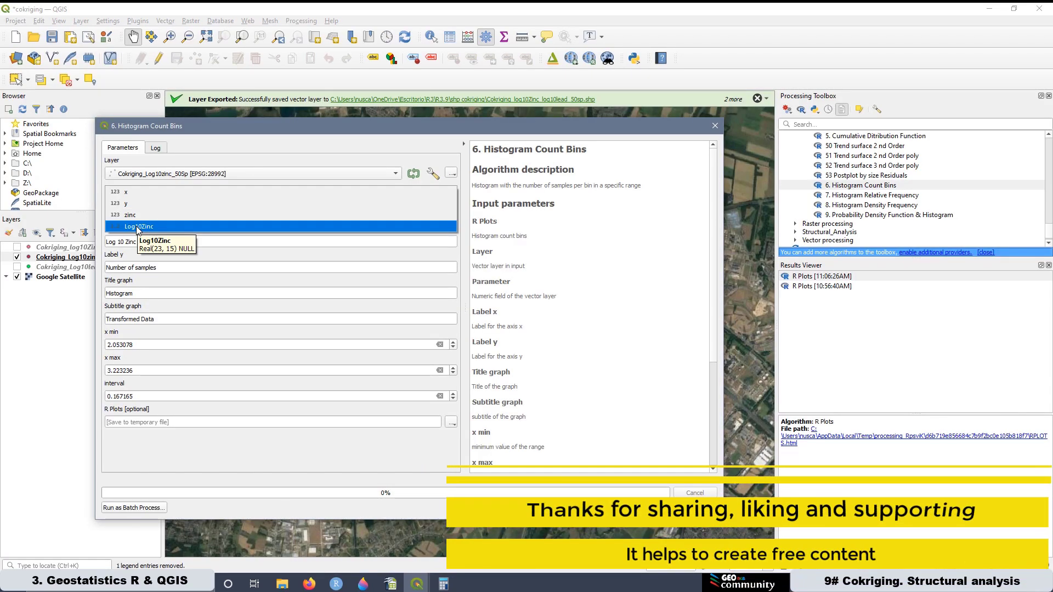
{"action": "left_click", "coordinate": [138, 227]}
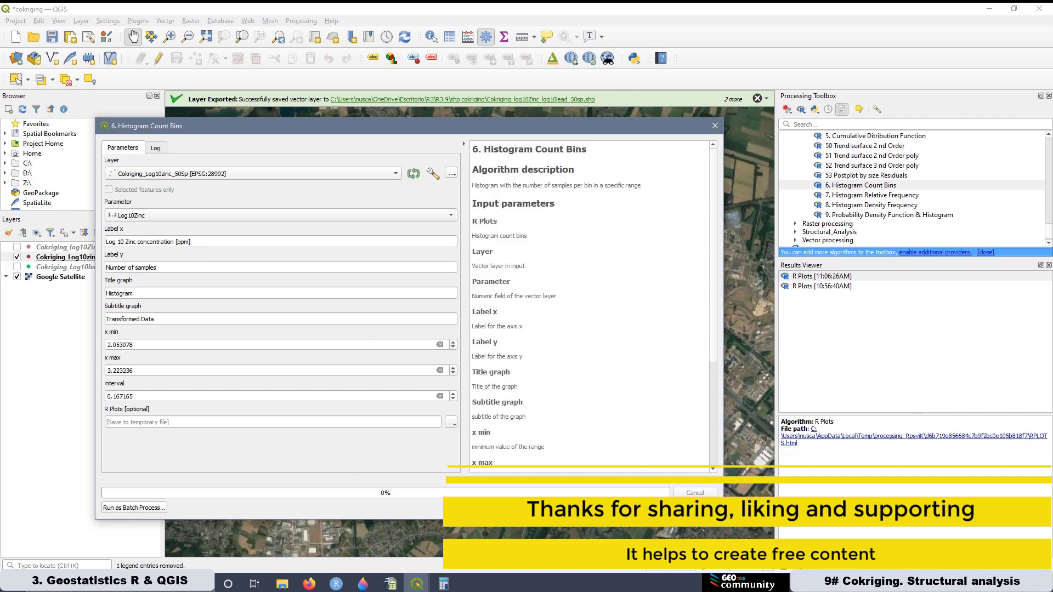
{"action": "left_click", "coordinate": [601, 508]}
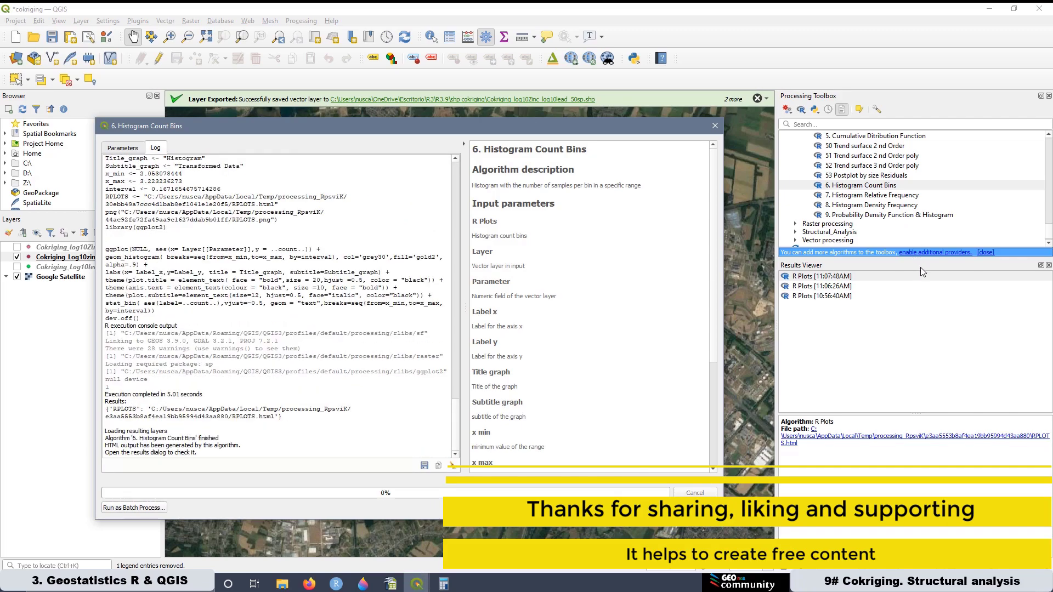
{"action": "double_click", "coordinate": [822, 277]}
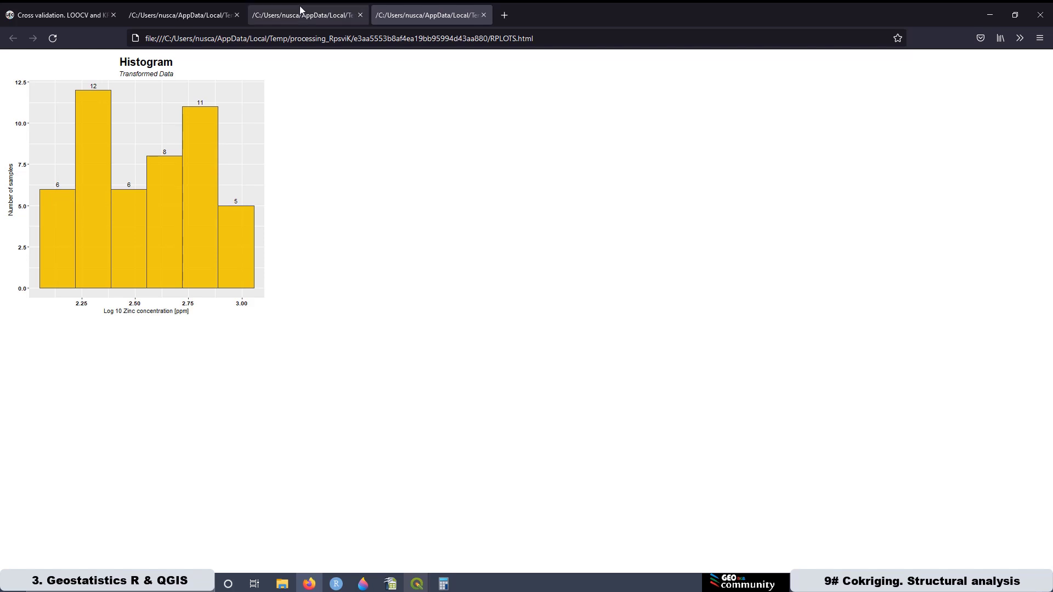
{"action": "left_click", "coordinate": [196, 15]}
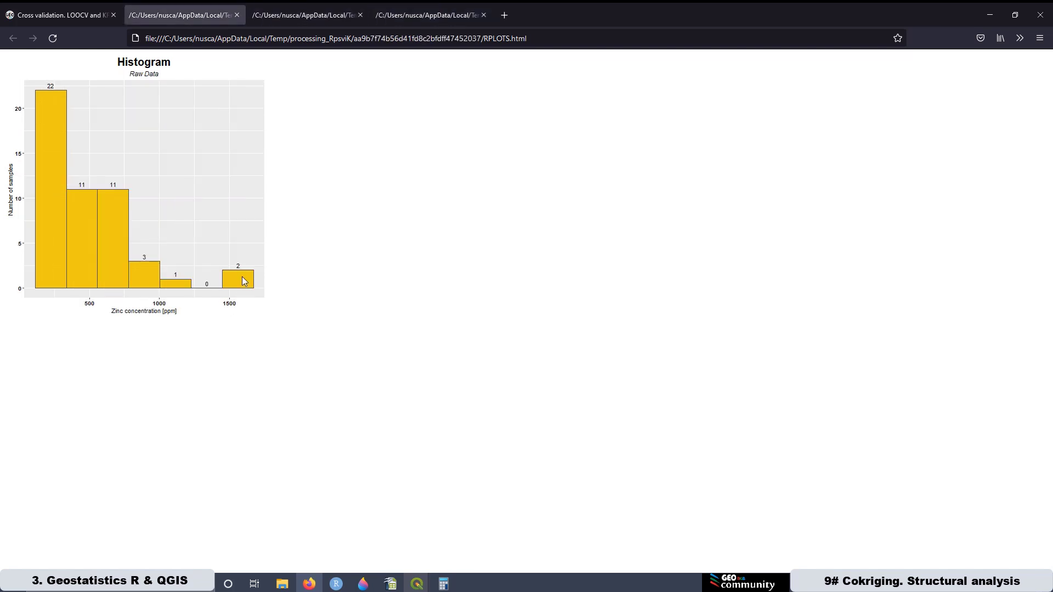
{"action": "left_click", "coordinate": [432, 16]}
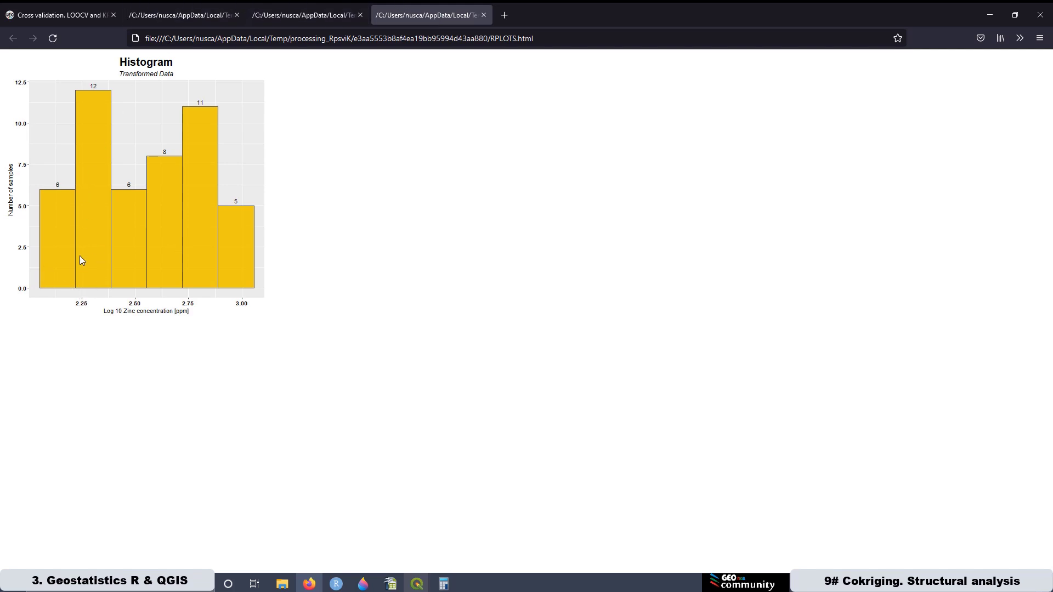
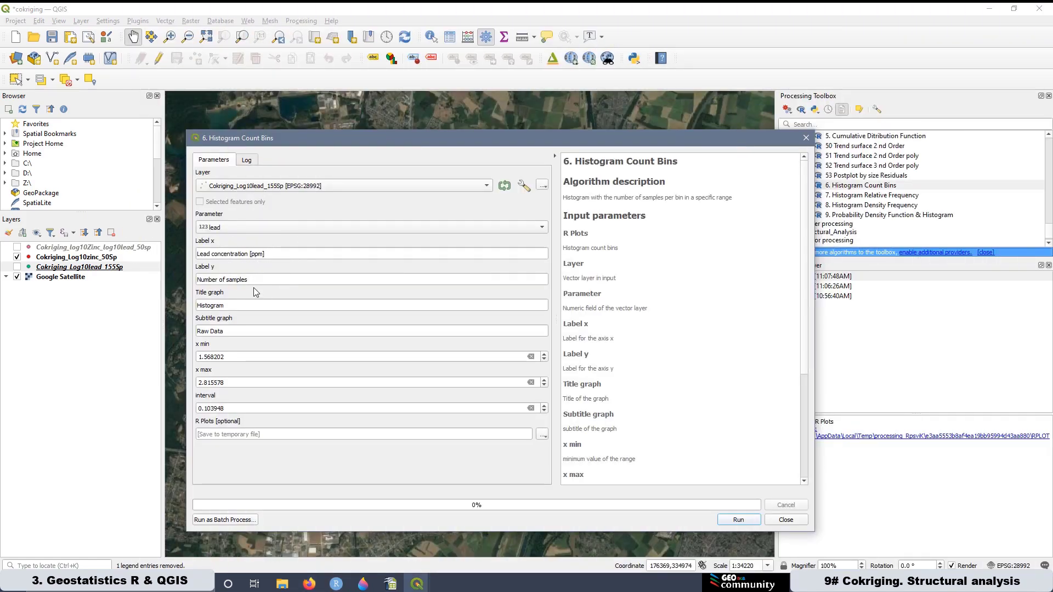
Choose layer Cokriging_Log10lead_155Sp and field lead as the input for the raw-data lead histogram
{"action": "left_click", "coordinate": [268, 186]}
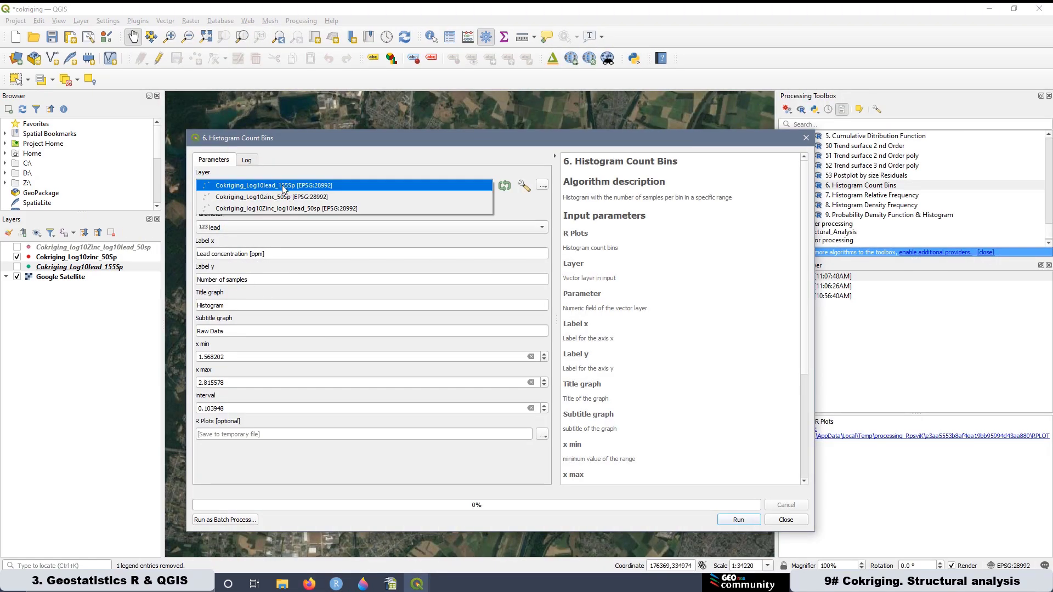
{"action": "left_click", "coordinate": [290, 186]}
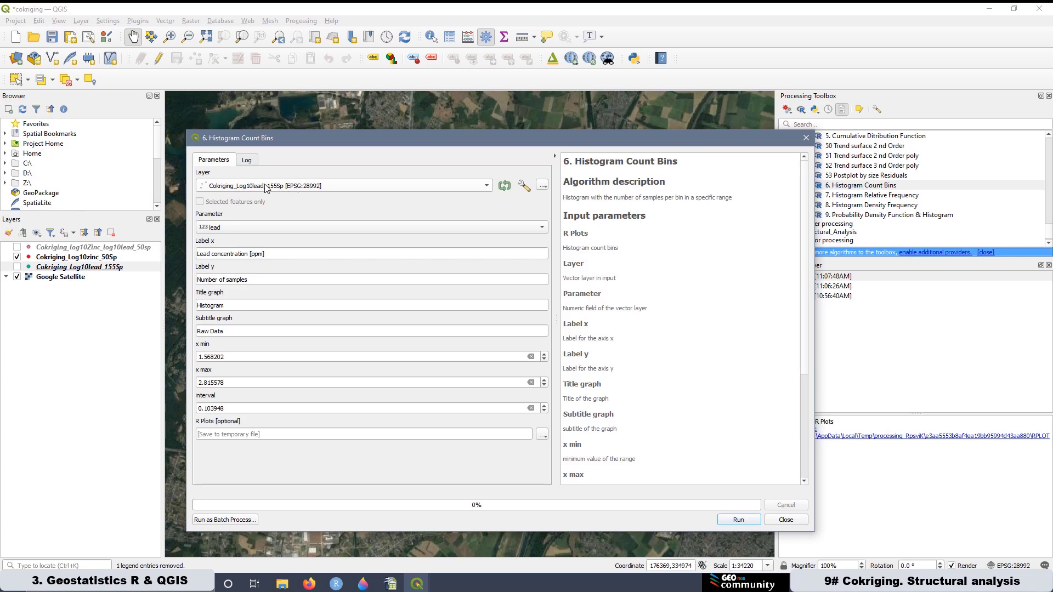
{"action": "left_click", "coordinate": [226, 228]}
{"action": "left_click", "coordinate": [228, 227]}
Open the Cokriging_Log10lead_155Sp attribute table and sort by lead in both directions to read its maximum and minimum
{"action": "right_click", "coordinate": [101, 268]}
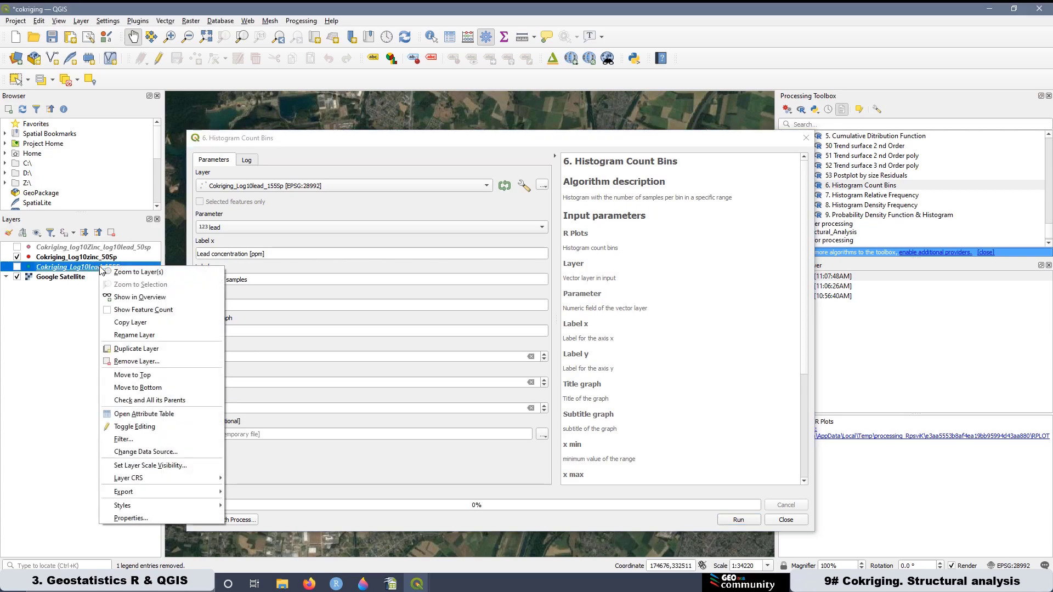
{"action": "left_click", "coordinate": [327, 301]}
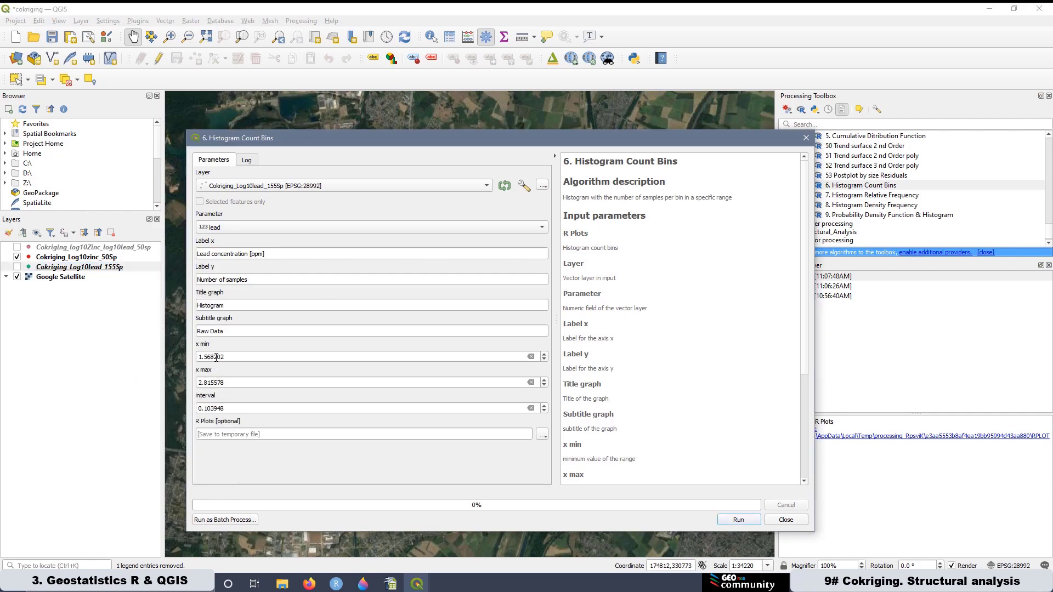
{"action": "right_click", "coordinate": [106, 272]}
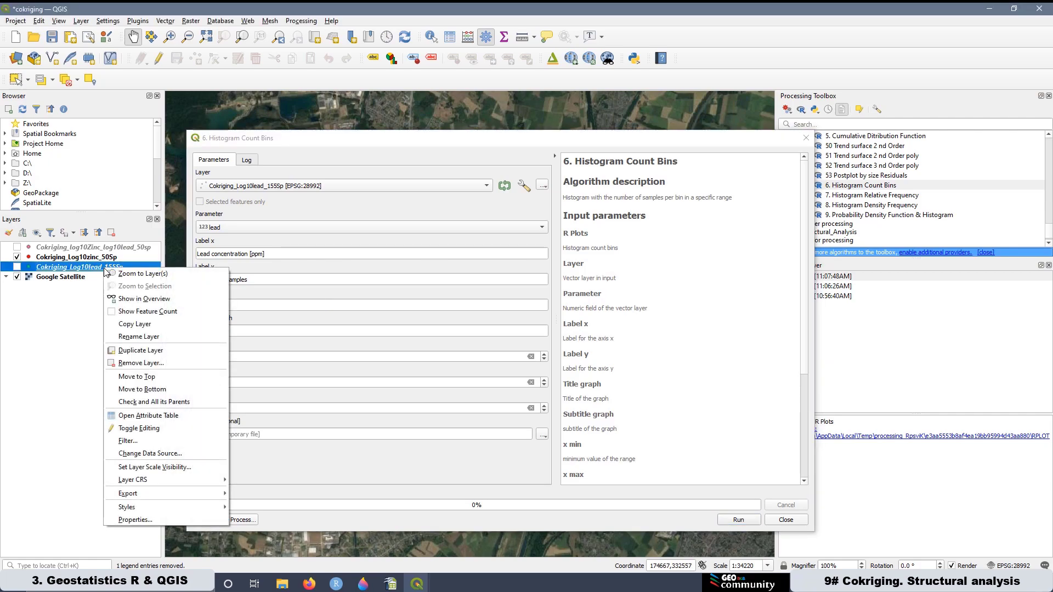
{"action": "left_click", "coordinate": [157, 416]}
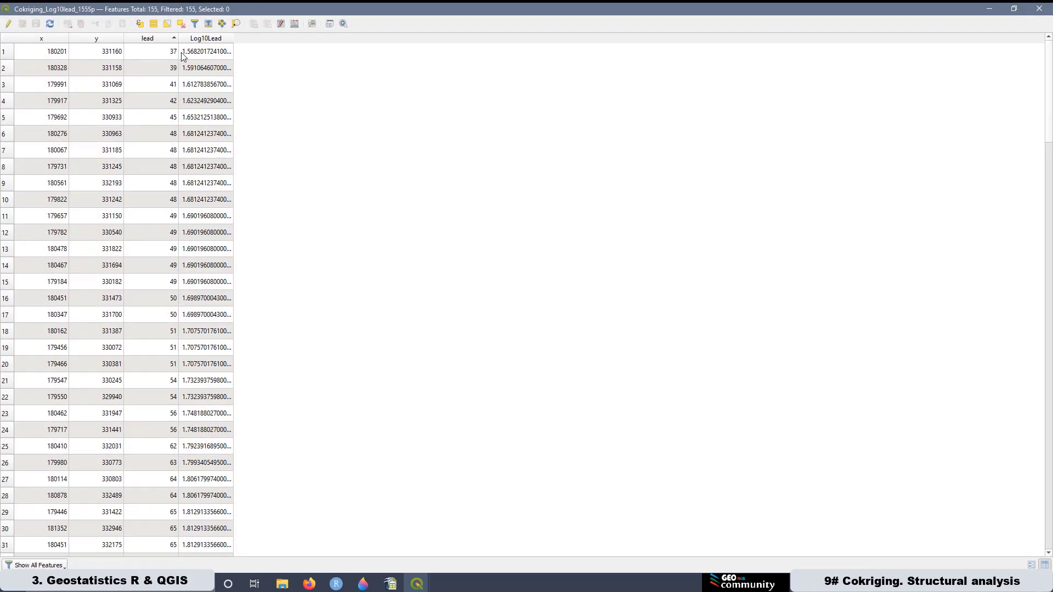
{"action": "left_click", "coordinate": [157, 41]}
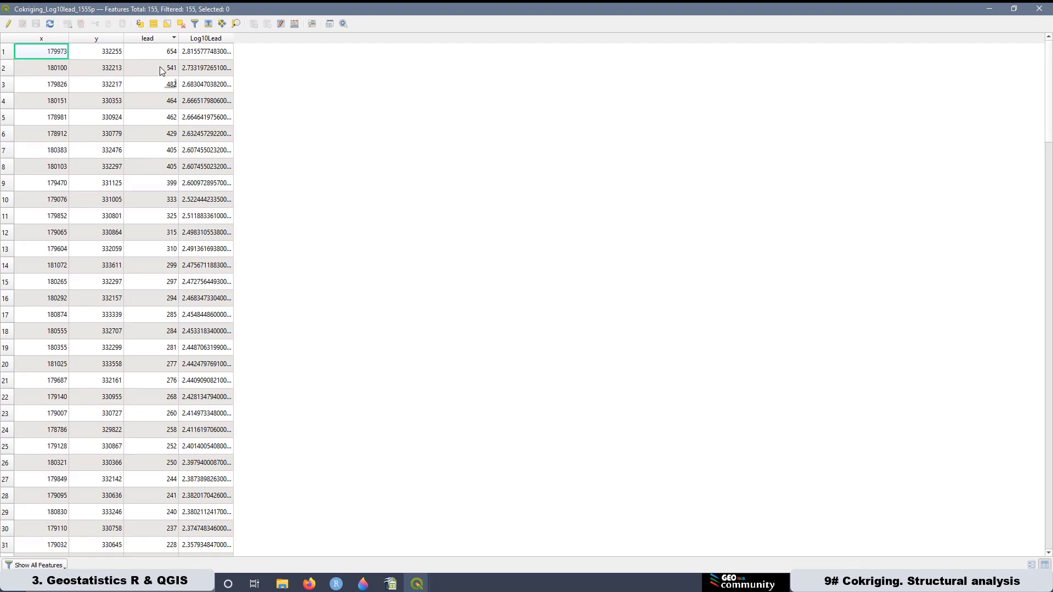
{"action": "left_click", "coordinate": [154, 38]}
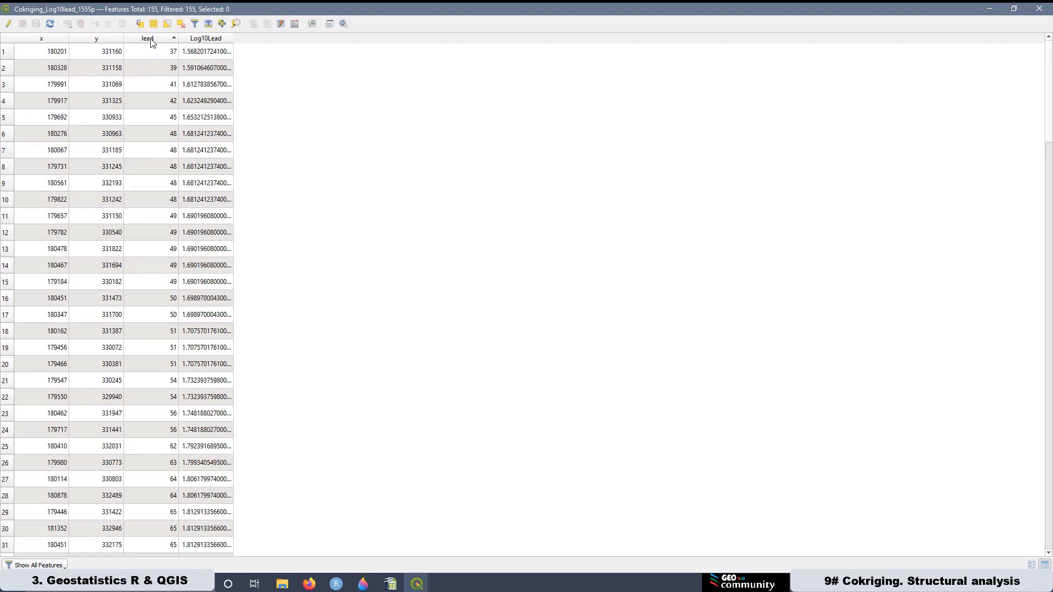
{"action": "left_click", "coordinate": [986, 10]}
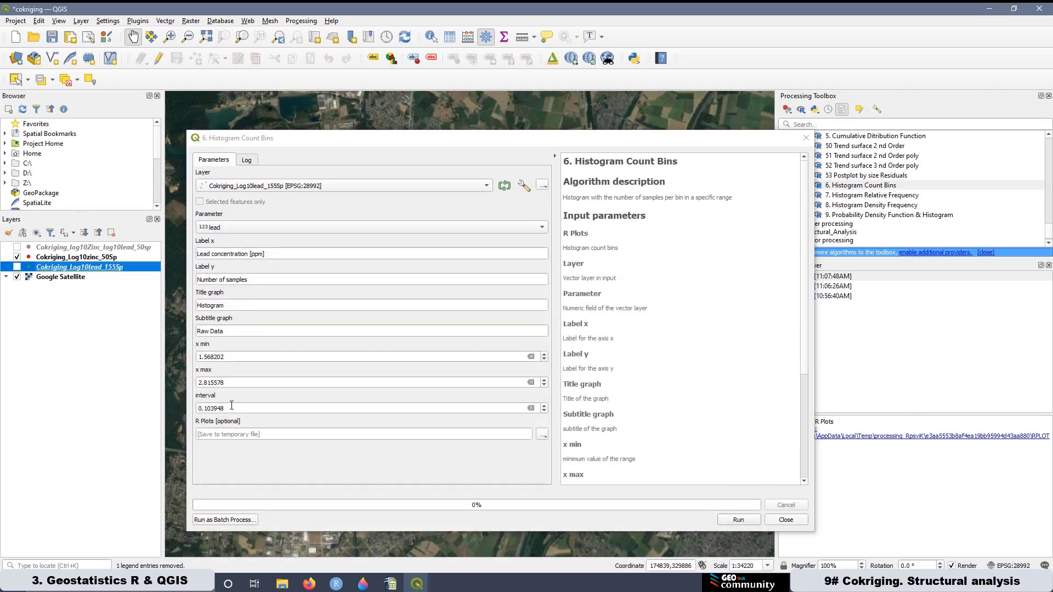
Set the lead histogram's x max to 654 and x min to 37
{"action": "left_click", "coordinate": [228, 382]}
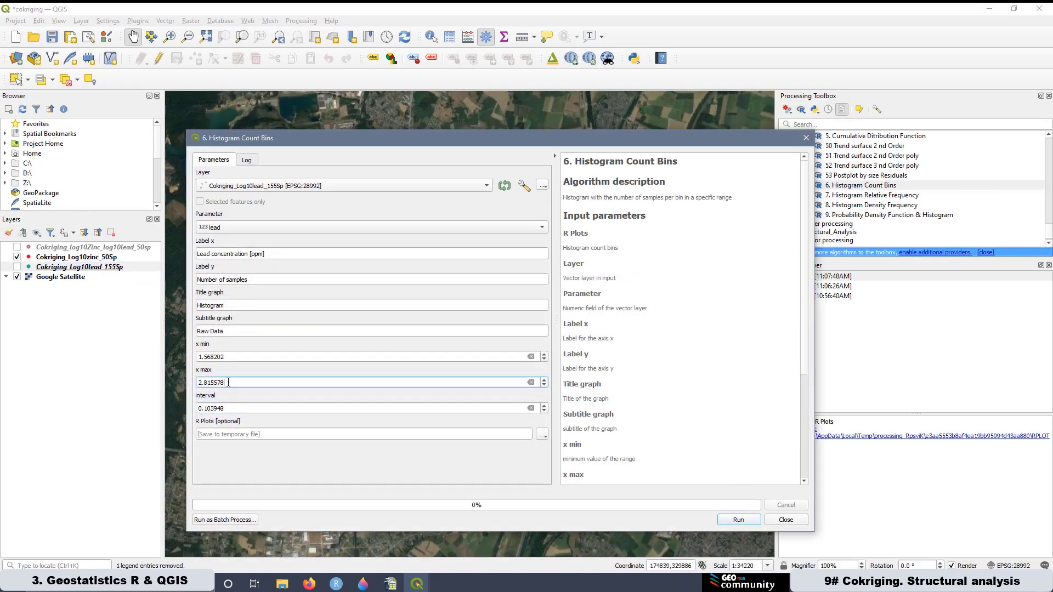
{"action": "left_click_drag", "start_coordinate": [228, 382], "coordinate": [187, 380]}
{"action": "type", "text": "654"}
{"action": "left_click_drag", "start_coordinate": [229, 358], "coordinate": [188, 356]}
{"action": "type", "text": "37"}
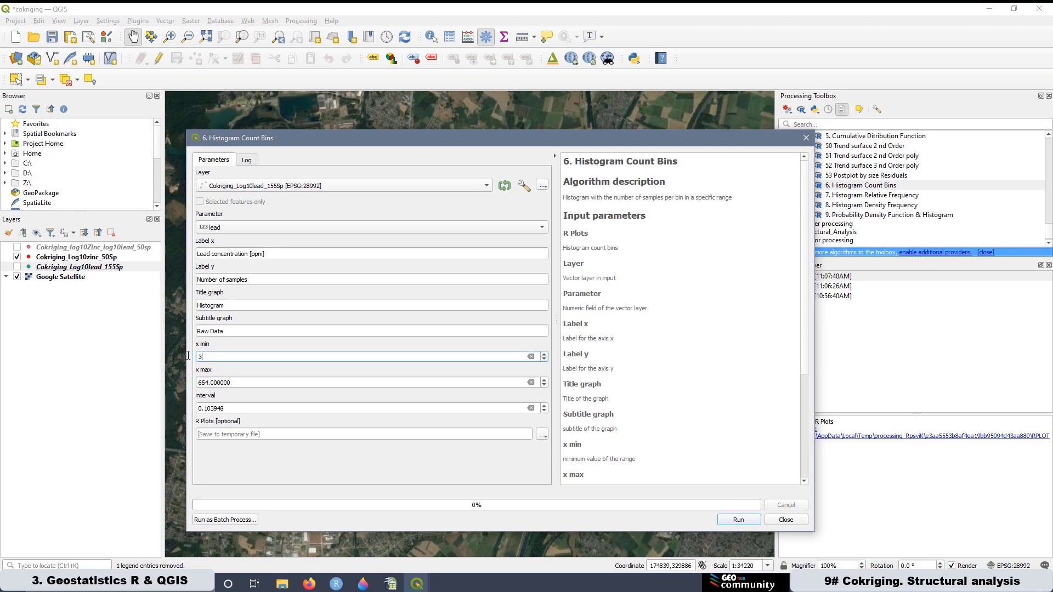
Open Calculator and subtract the lead minimum 37 from the maximum 654
{"action": "left_click", "coordinate": [390, 583]}
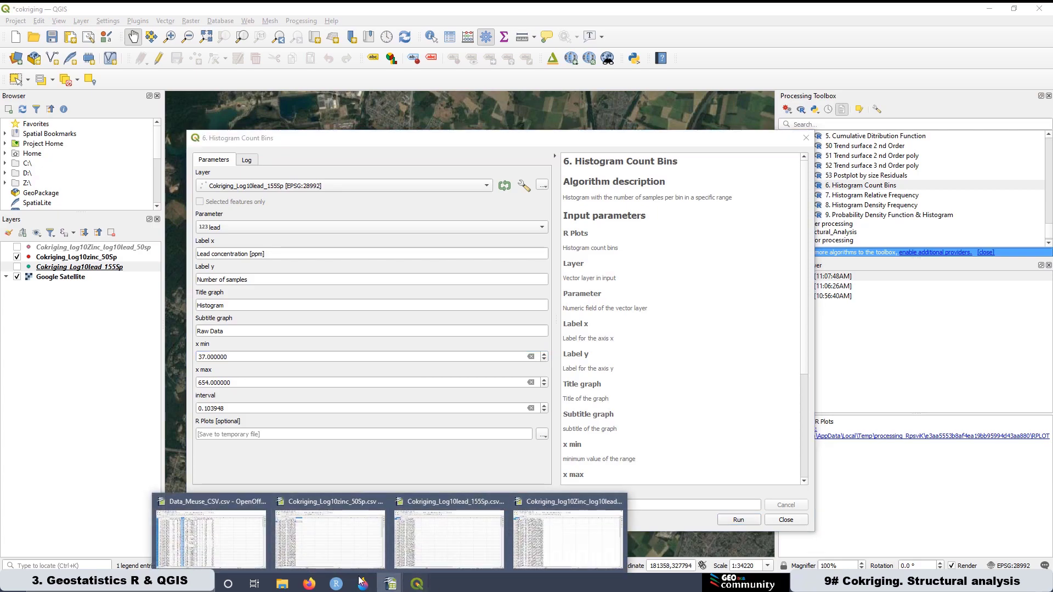
{"action": "left_click", "coordinate": [118, 583]}
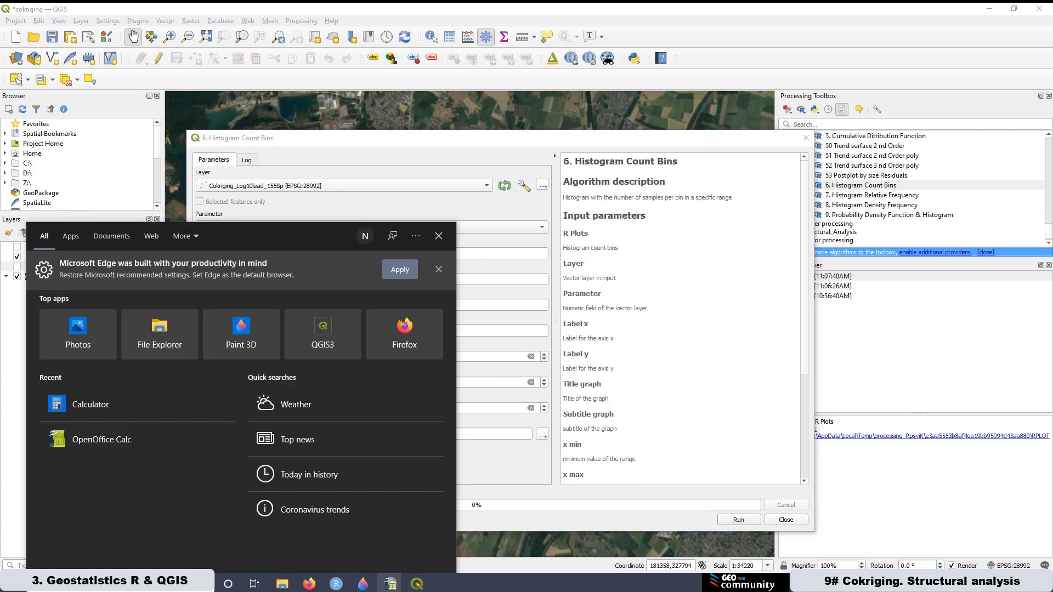
{"action": "type", "text": "c"}
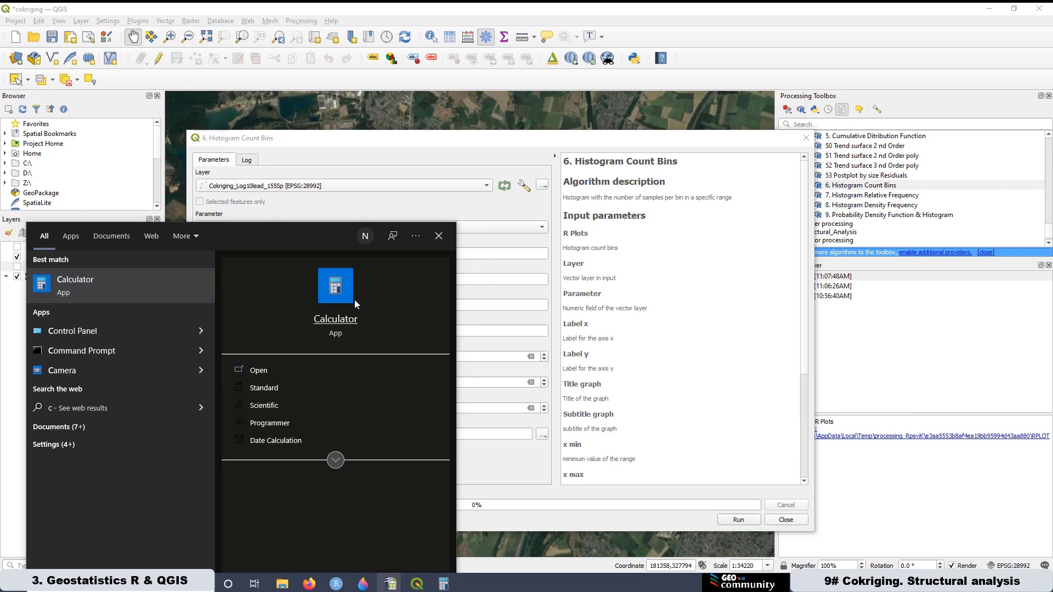
{"action": "left_click", "coordinate": [351, 297]}
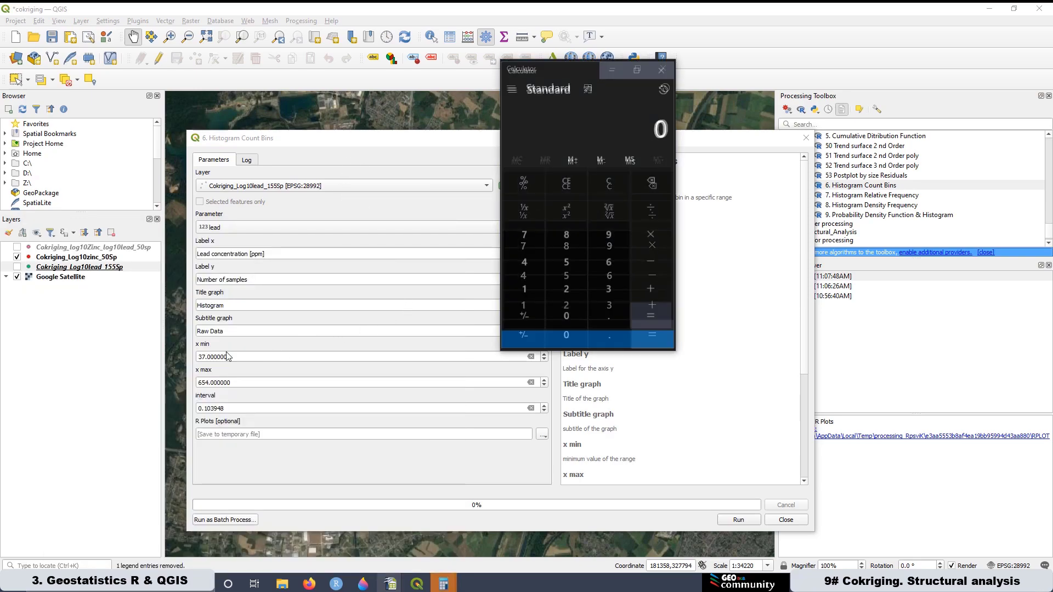
{"action": "left_click", "coordinate": [617, 284]}
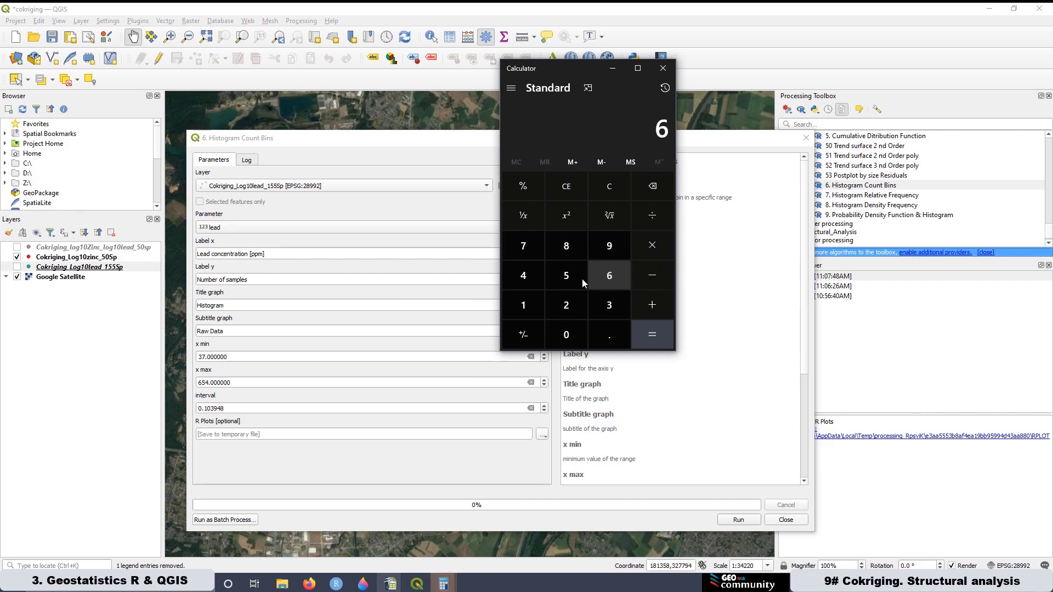
{"action": "left_click", "coordinate": [580, 278]}
{"action": "left_click", "coordinate": [532, 278]}
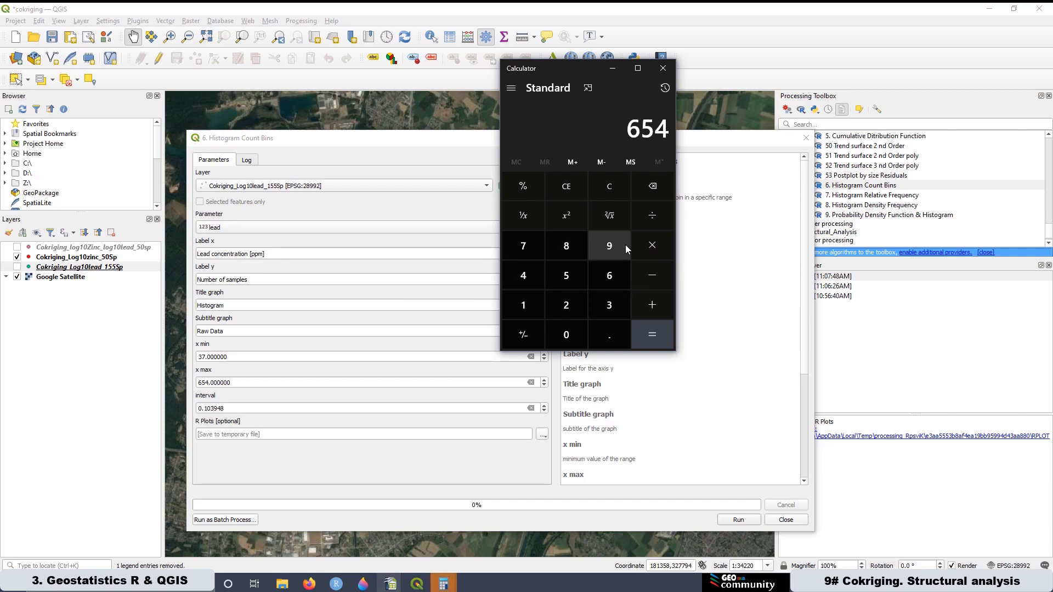
{"action": "left_click", "coordinate": [650, 275]}
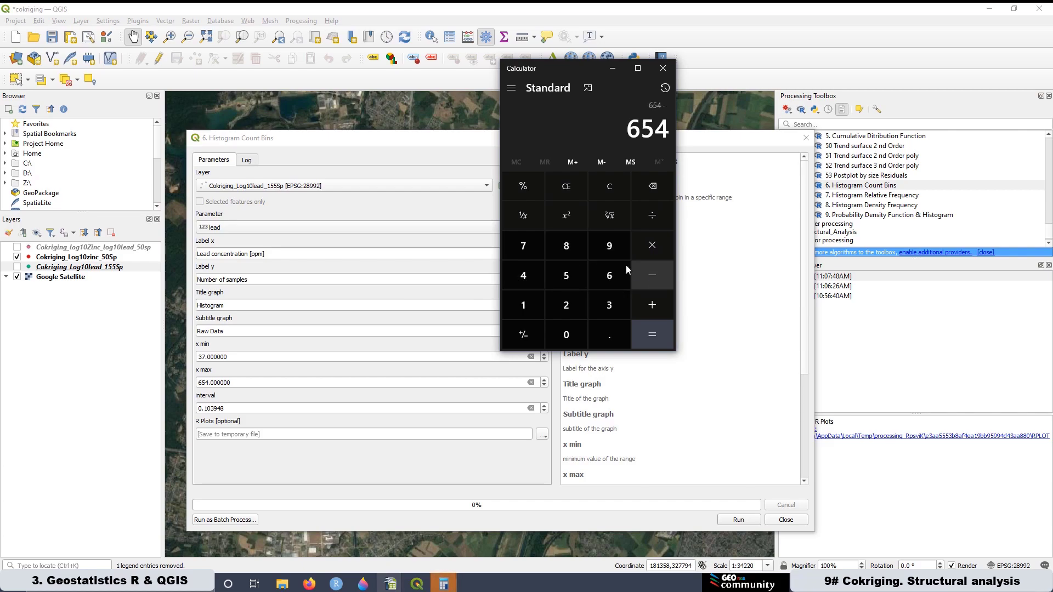
{"action": "left_click", "coordinate": [596, 311]}
{"action": "left_click", "coordinate": [528, 251]}
{"action": "left_click", "coordinate": [644, 329]}
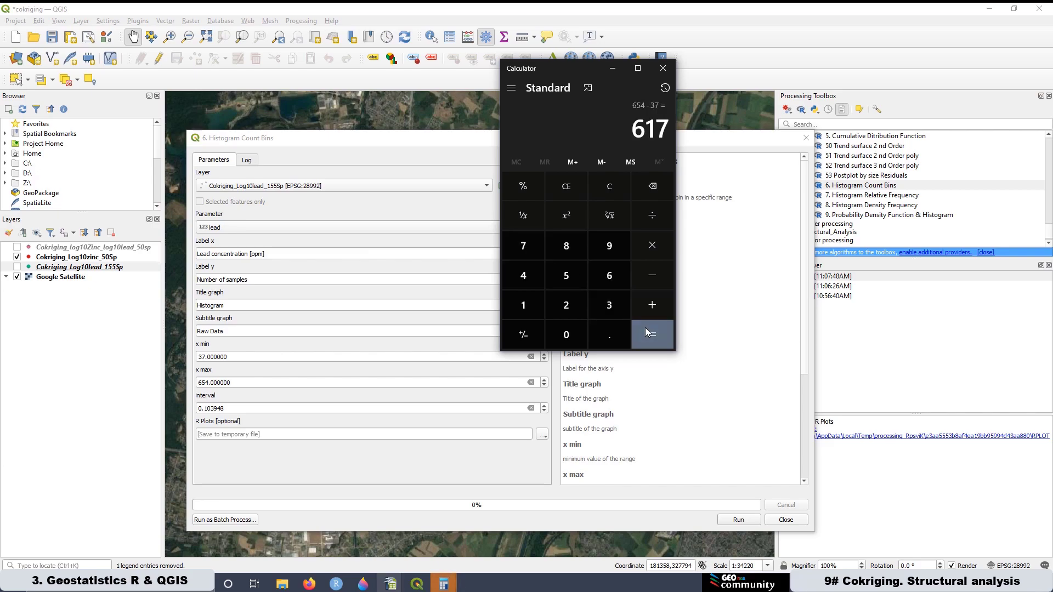
Divide the lead range by 12 in Calculator and copy the quotient
{"action": "left_click", "coordinate": [656, 215]}
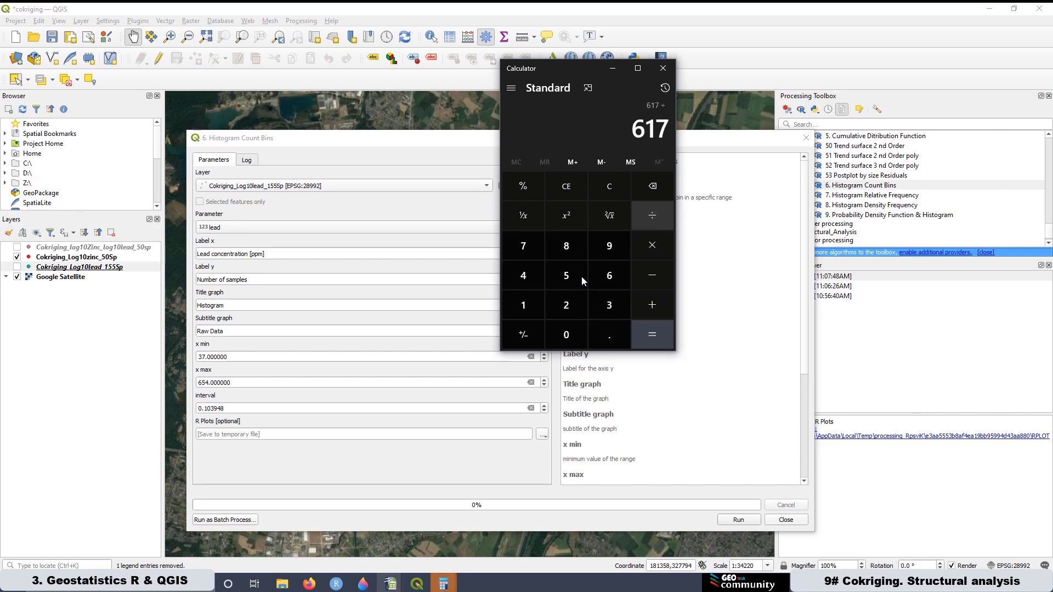
{"action": "left_click", "coordinate": [517, 303]}
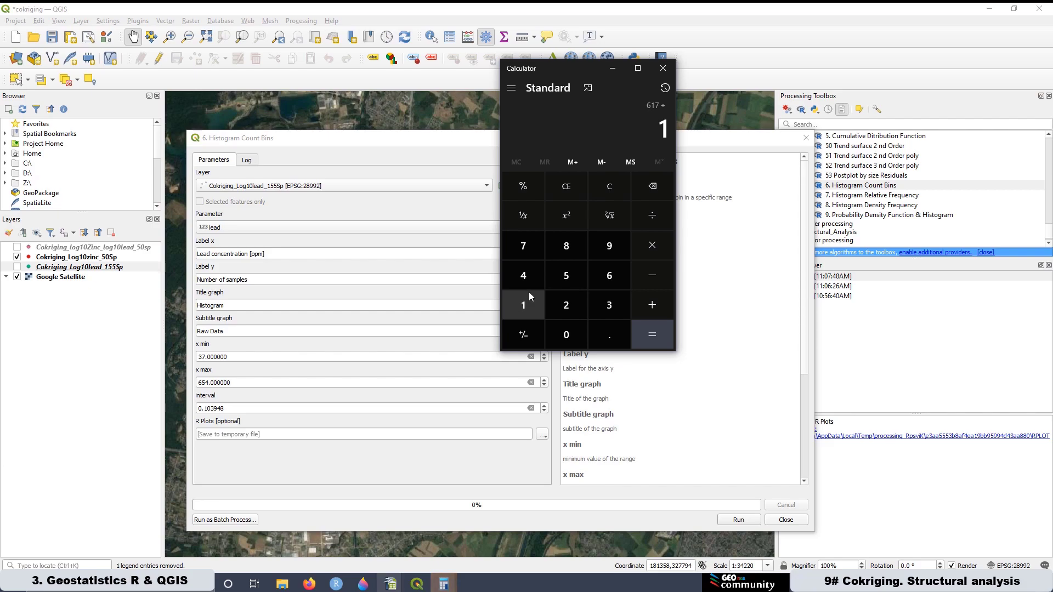
{"action": "left_click", "coordinate": [565, 306]}
{"action": "left_click", "coordinate": [647, 326]}
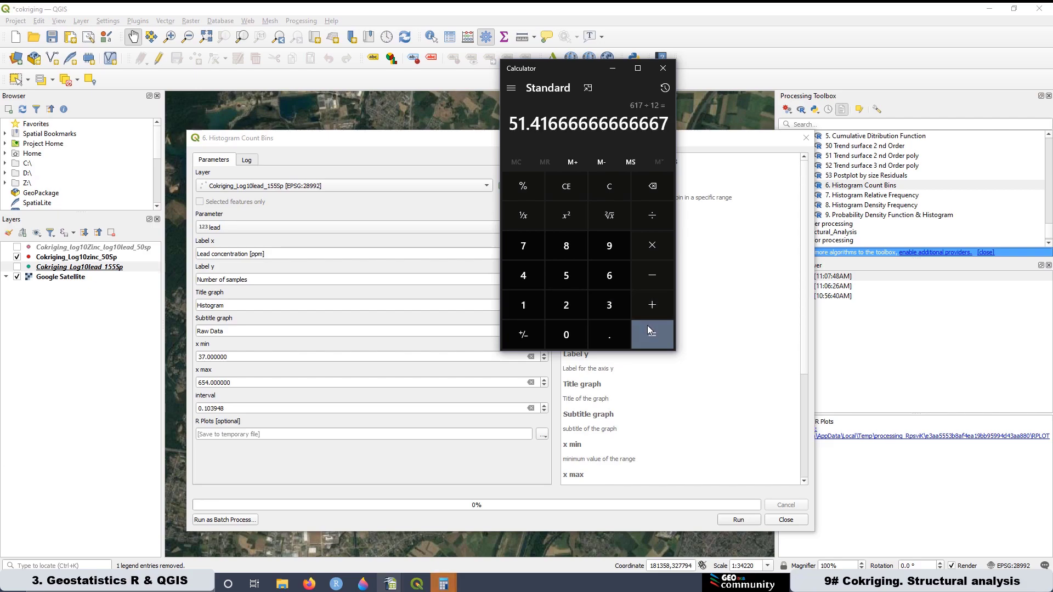
{"action": "key", "text": "ctrl+c"}
{"action": "right_click", "coordinate": [574, 125]}
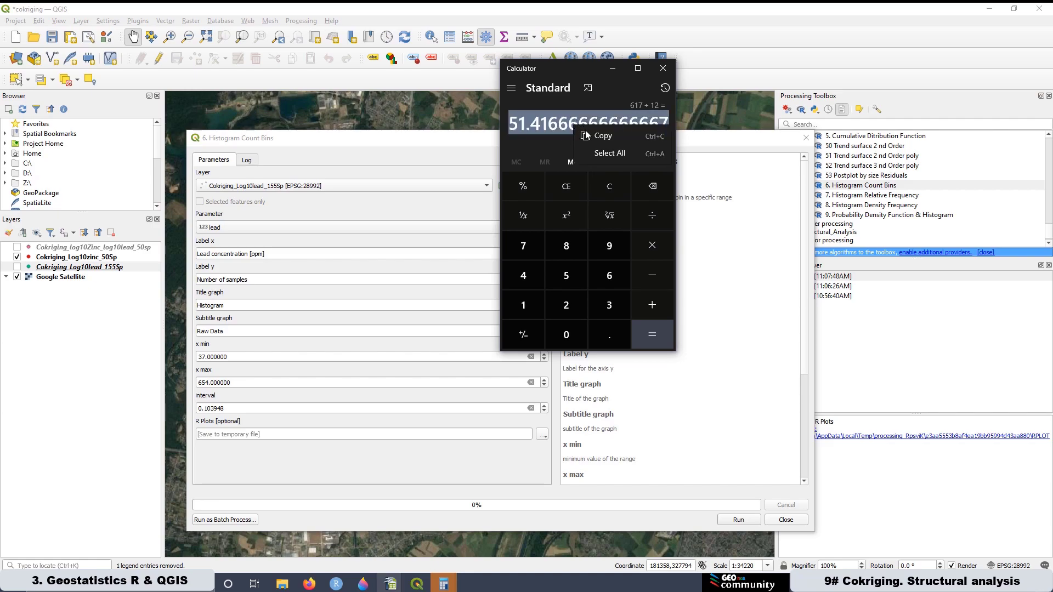
{"action": "left_click", "coordinate": [597, 135]}
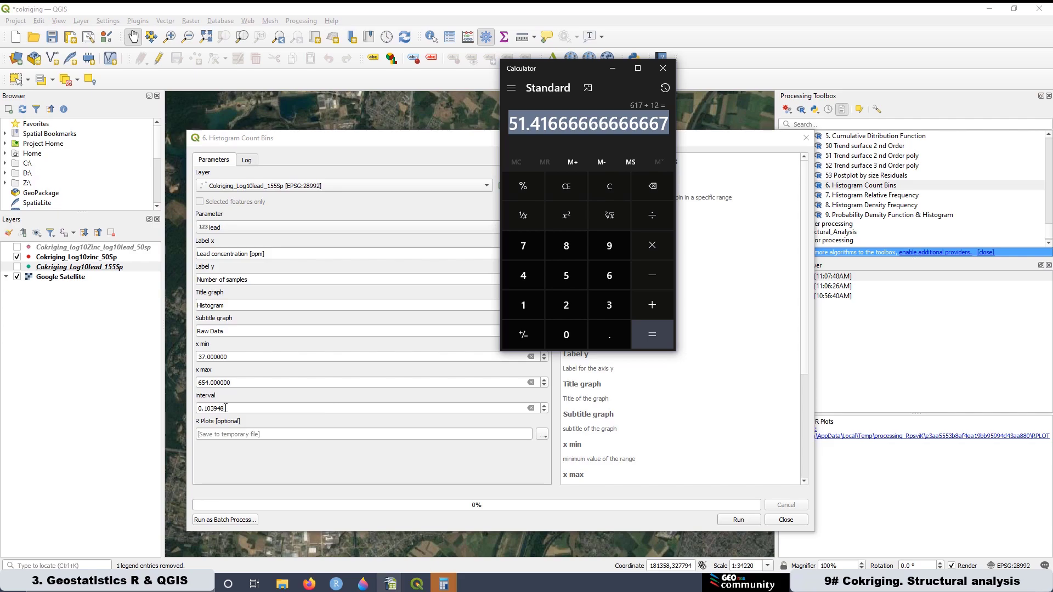
Set the raw lead histogram's interval to the copied quotient 51.41666666666667 and run Histogram Count Bins
{"action": "left_click_drag", "start_coordinate": [226, 408], "coordinate": [197, 412]}
{"action": "right_click", "coordinate": [198, 410]}
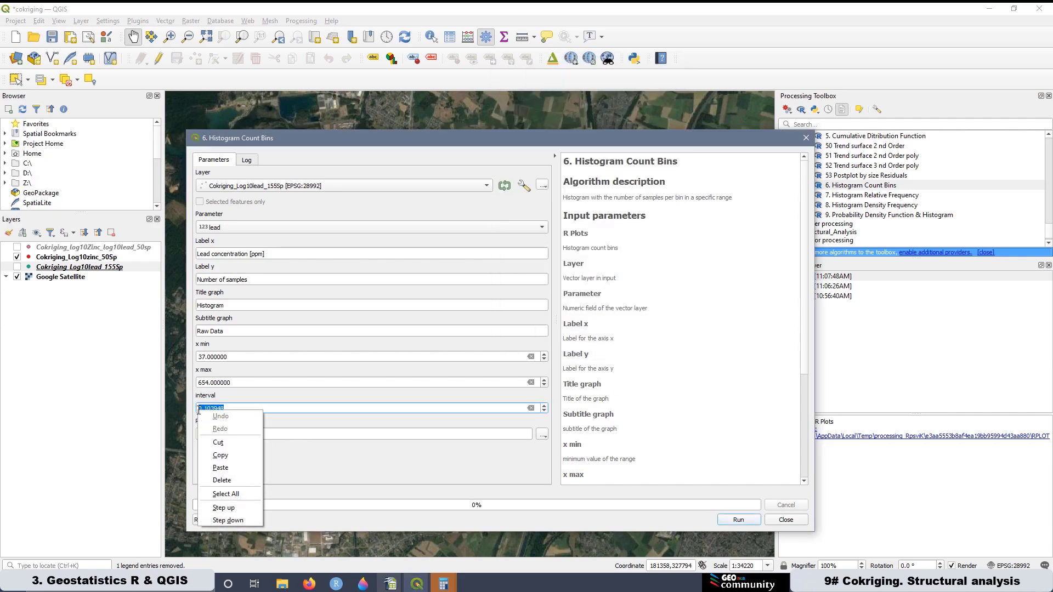
{"action": "left_click", "coordinate": [221, 469]}
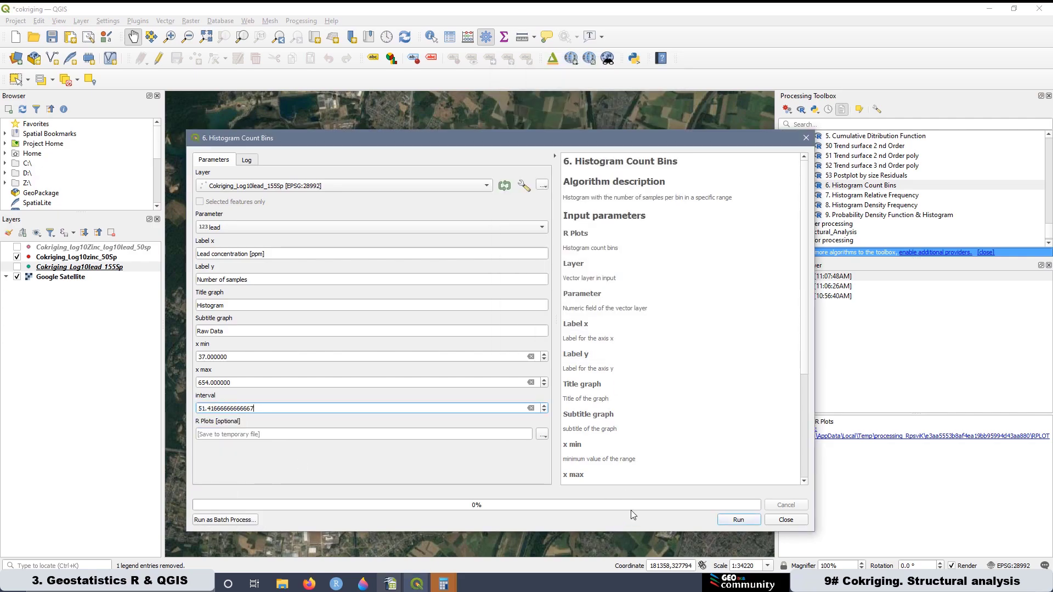
{"action": "left_click", "coordinate": [737, 520]}
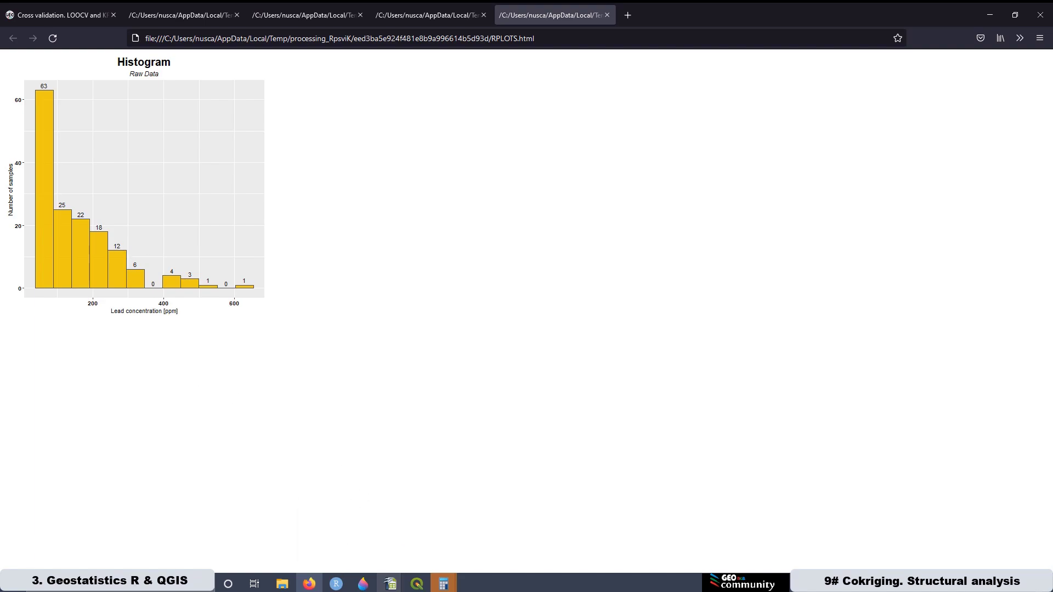
Return to QGIS and configure the histogram for Log10Lead with x label "Log 10 Lead concentration [ppm]" and subtitle "Transformed Data"
{"action": "mouse_move", "coordinate": [425, 585]}
{"action": "left_click", "coordinate": [295, 505]}
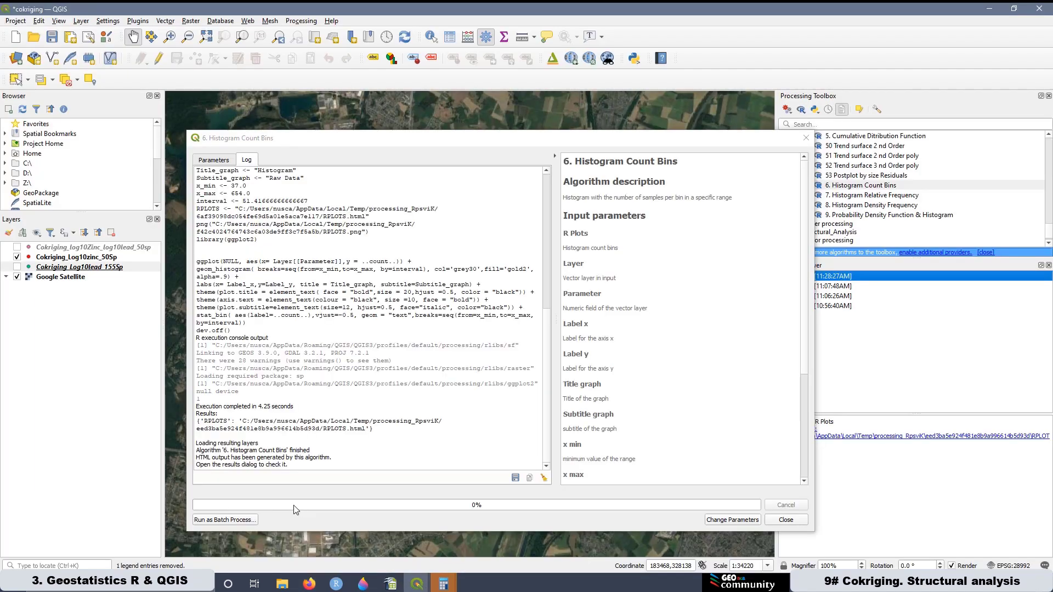
{"action": "left_click", "coordinate": [214, 159]}
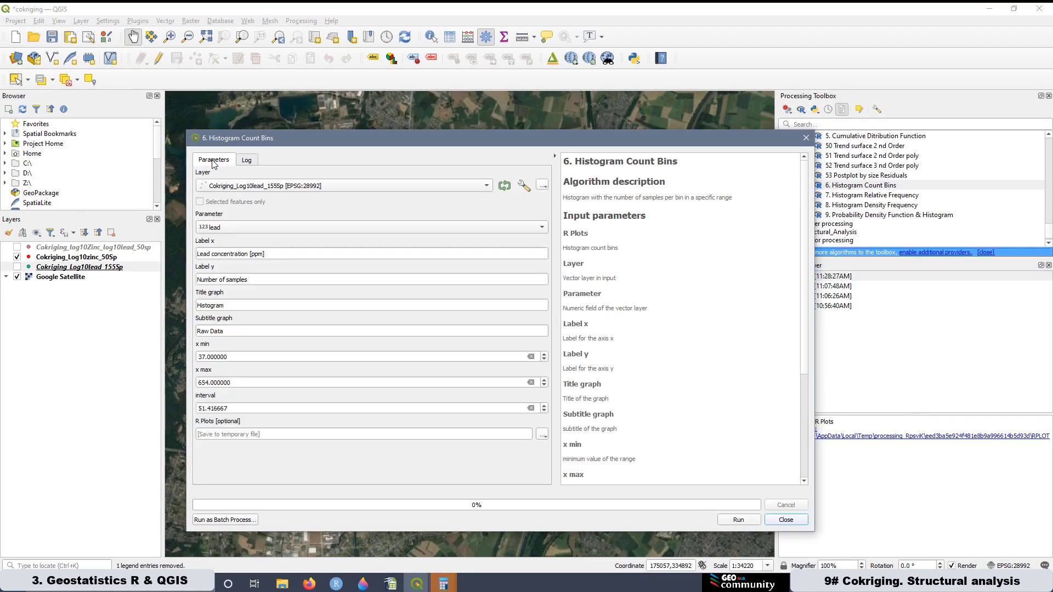
{"action": "left_click", "coordinate": [197, 253]}
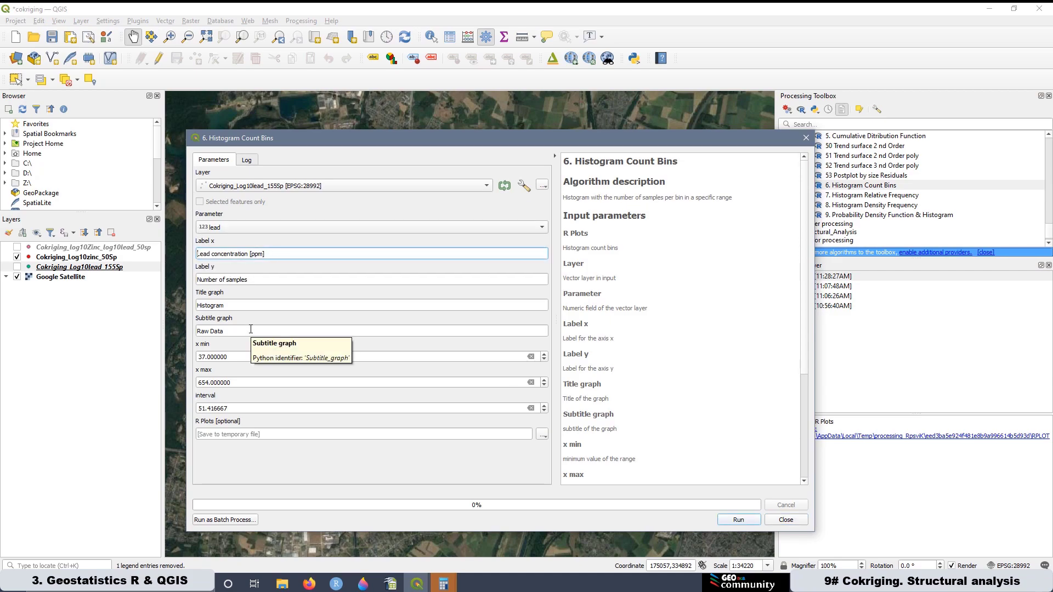
{"action": "type", "text": "Log 10"}
{"action": "left_click", "coordinate": [209, 331]}
{"action": "left_click_drag", "start_coordinate": [210, 331], "coordinate": [198, 334]}
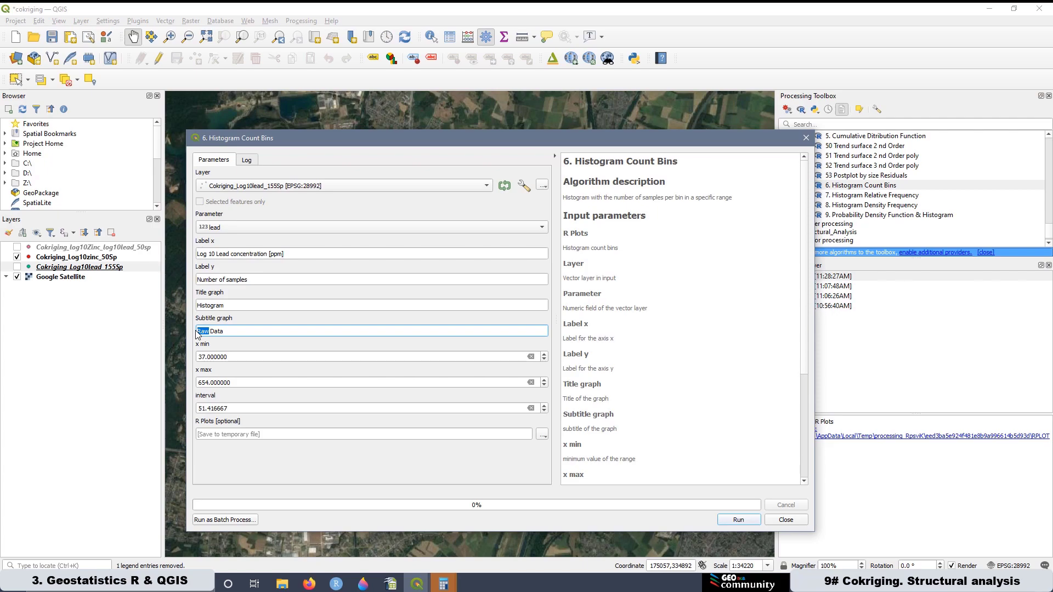
{"action": "type", "text": "Transformed"}
{"action": "left_click", "coordinate": [236, 227]}
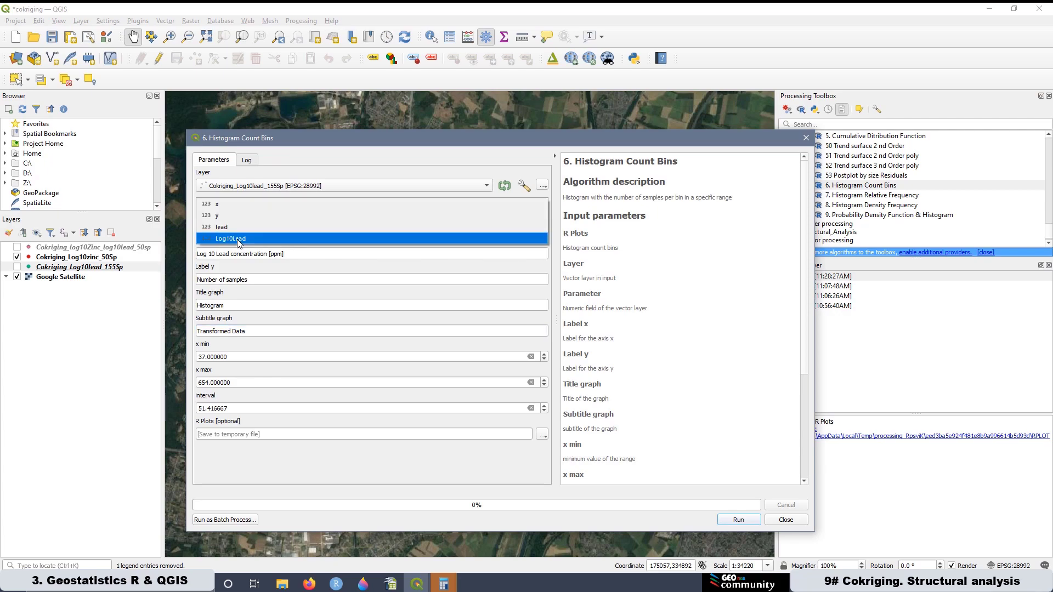
{"action": "left_click", "coordinate": [238, 240]}
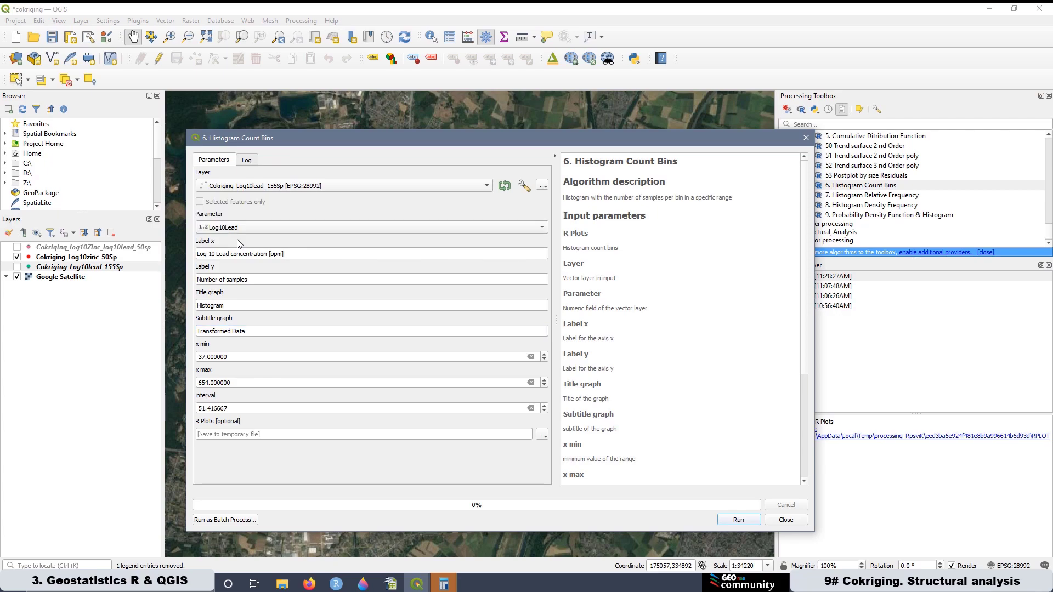
Copy the smallest Log10Lead value from the Cokriging_Log10lead_155Sp attribute table and set it as x min, 1.5682017241
{"action": "left_click", "coordinate": [78, 268]}
{"action": "right_click", "coordinate": [78, 272]}
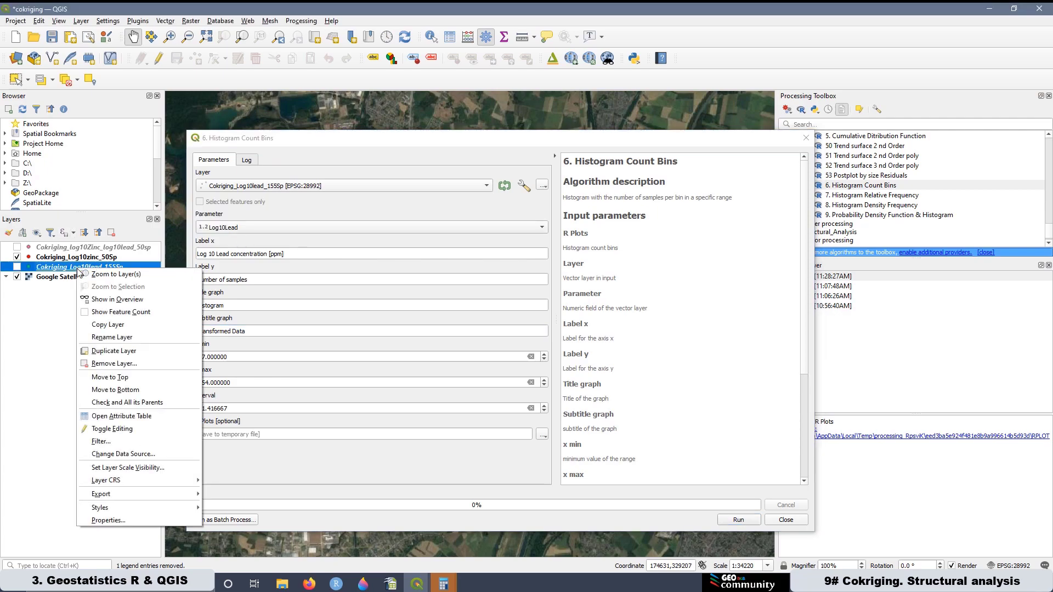
{"action": "left_click", "coordinate": [125, 417]}
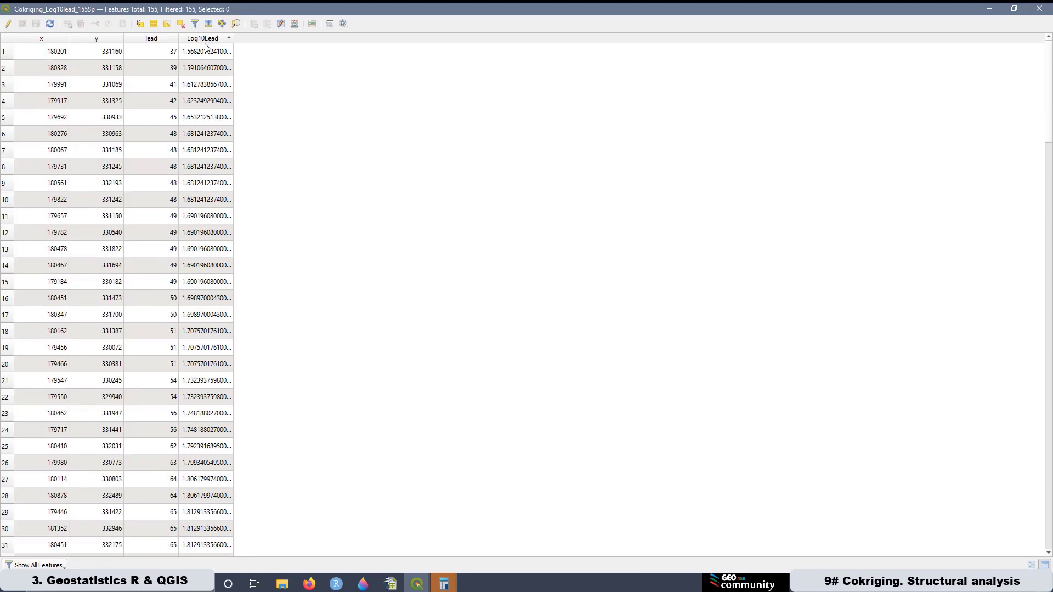
{"action": "right_click", "coordinate": [207, 55]}
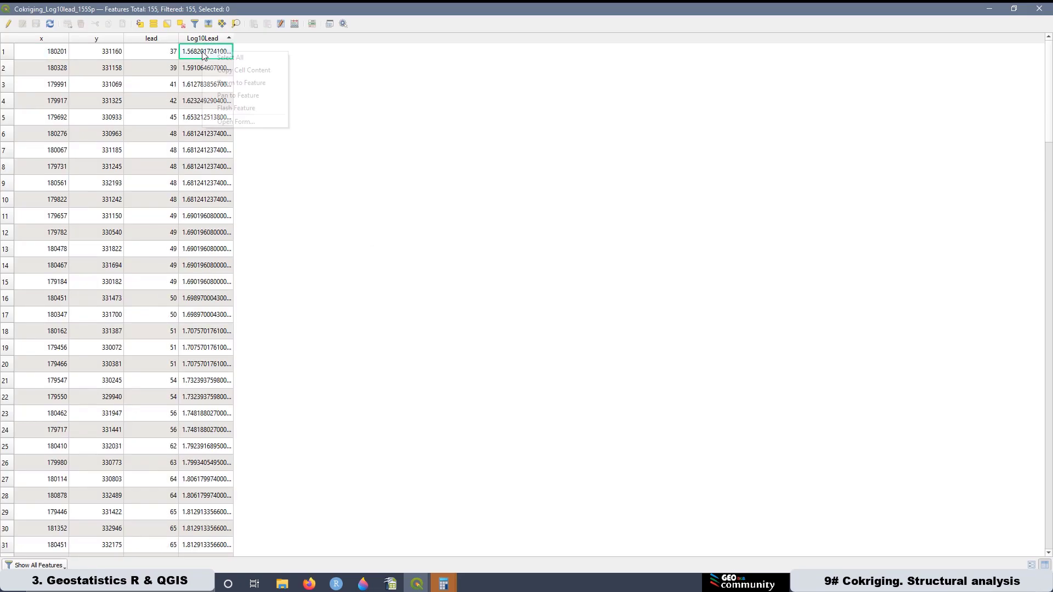
{"action": "left_click", "coordinate": [237, 71]}
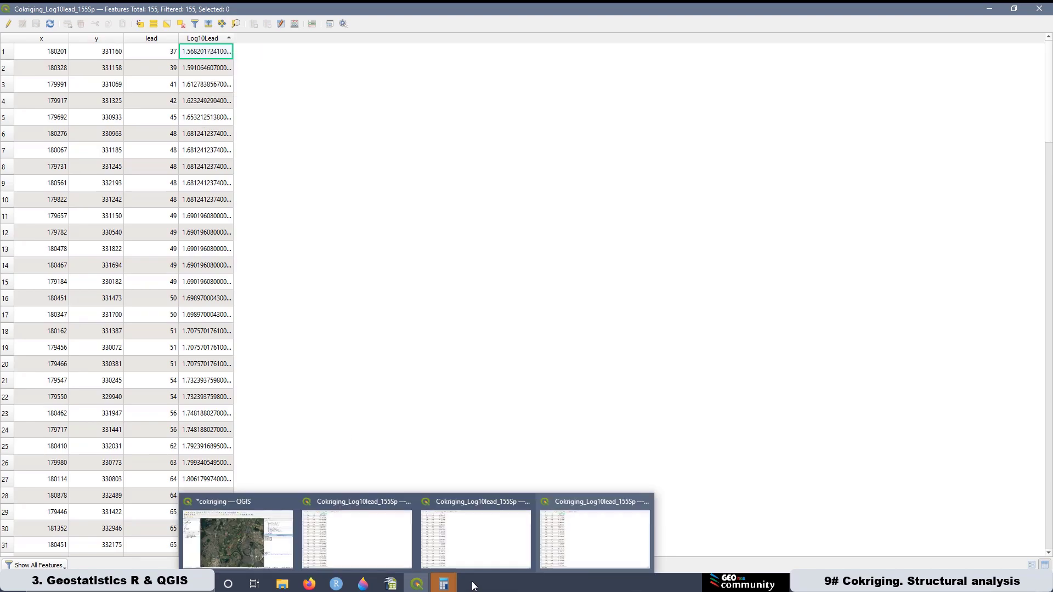
{"action": "left_click", "coordinate": [417, 583]}
{"action": "left_click", "coordinate": [218, 503]}
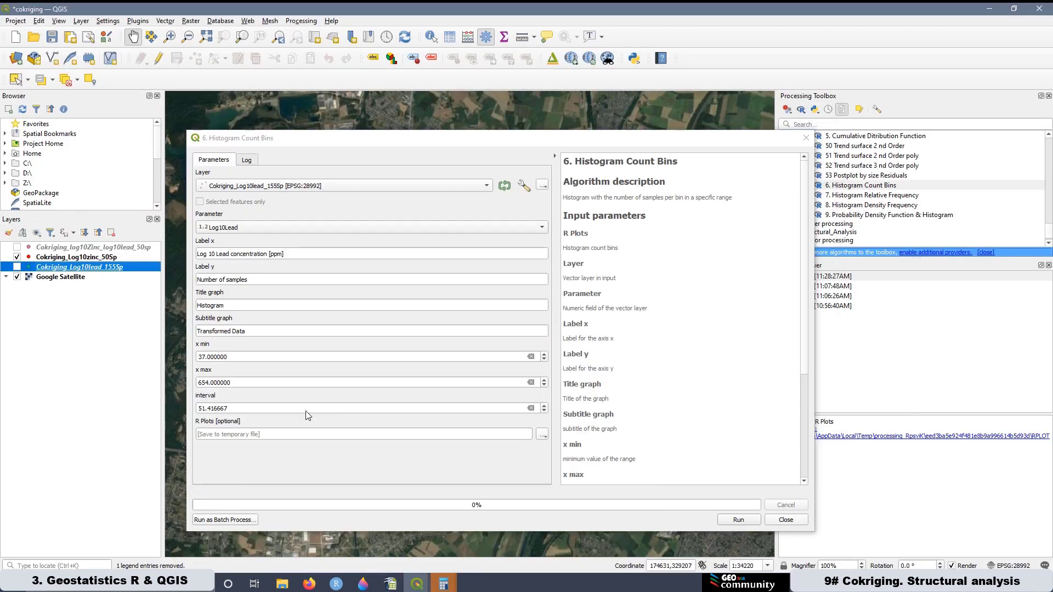
{"action": "left_click", "coordinate": [200, 357]}
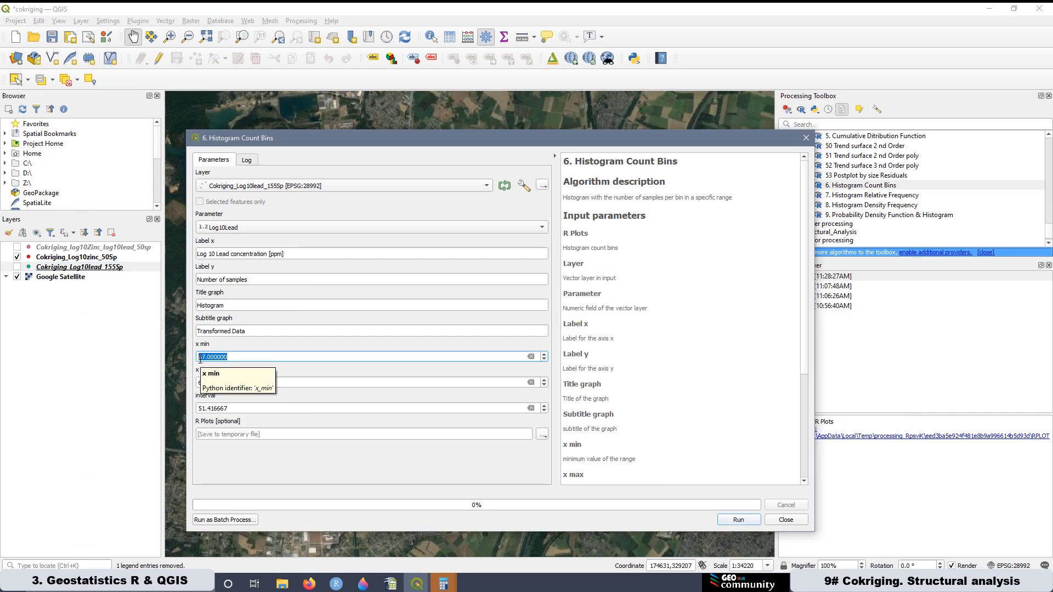
{"action": "key", "text": "ctrl+v"}
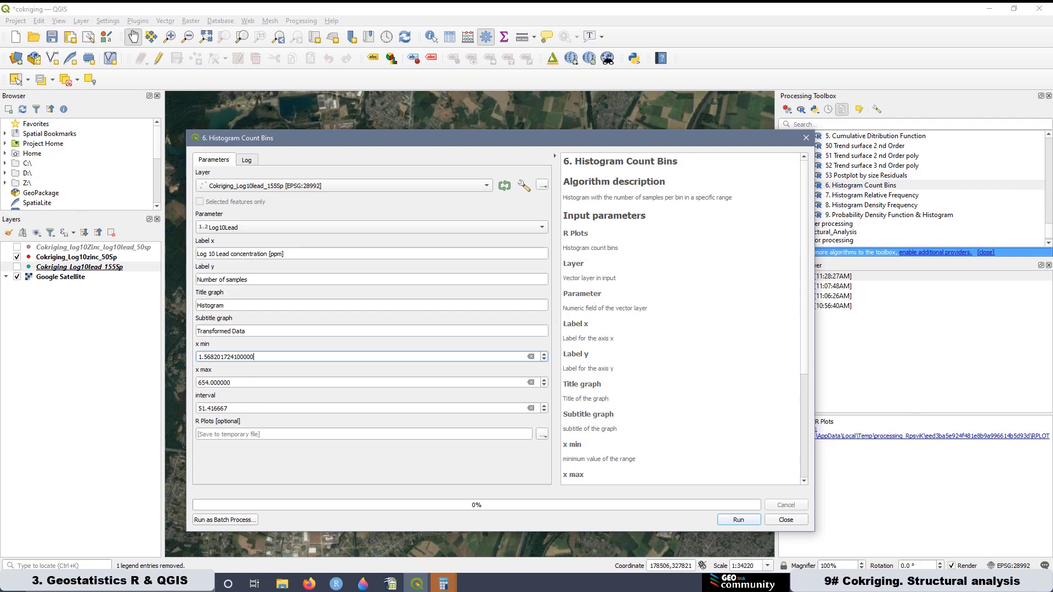
Close the three Cokriging CSV spreadsheets in OpenOffice Calc, leaving Data_Meuse_CSV.csv open
{"action": "left_click", "coordinate": [416, 584]}
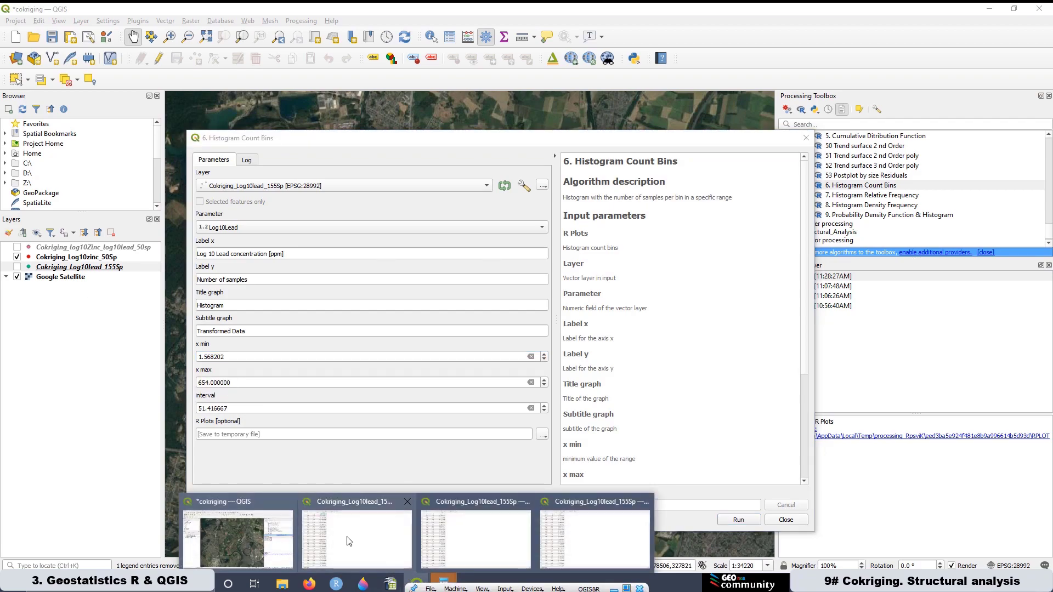
{"action": "left_click", "coordinate": [258, 502]}
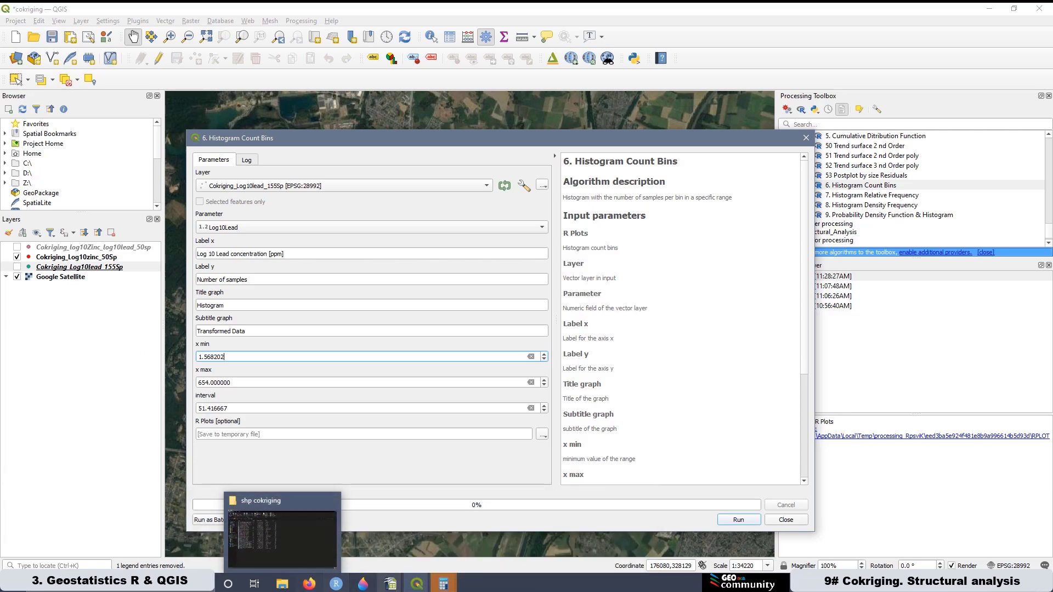
{"action": "mouse_move", "coordinate": [389, 583]}
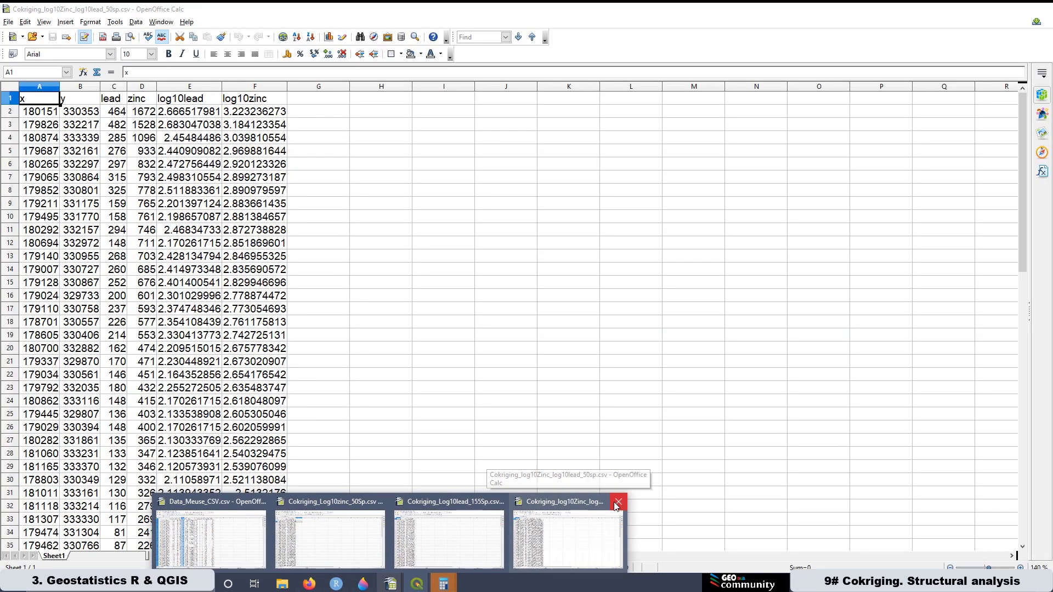
{"action": "left_click", "coordinate": [618, 502]}
{"action": "left_click", "coordinate": [559, 502]}
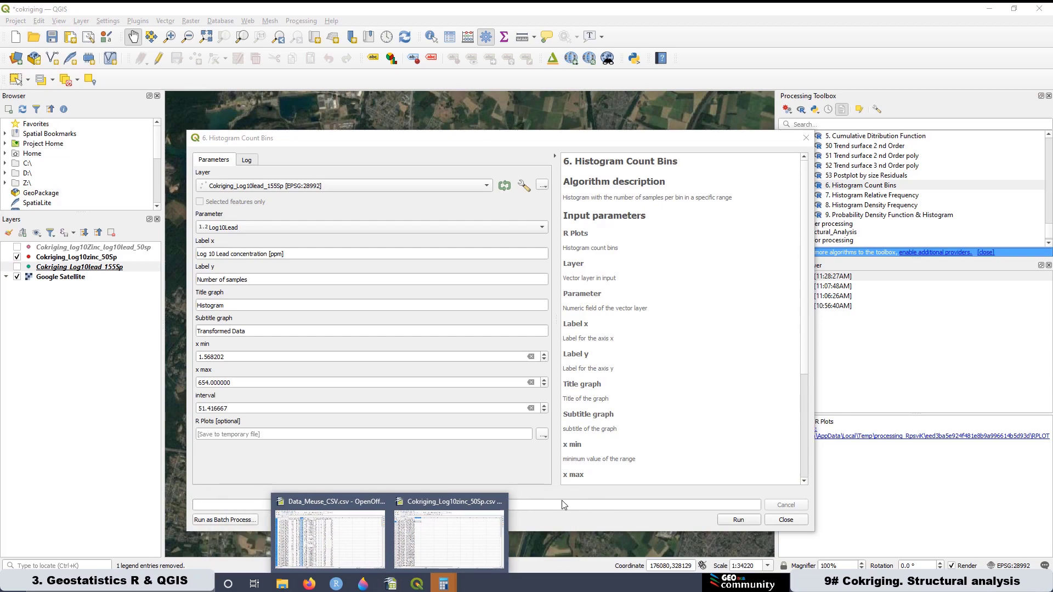
{"action": "left_click", "coordinate": [500, 502]}
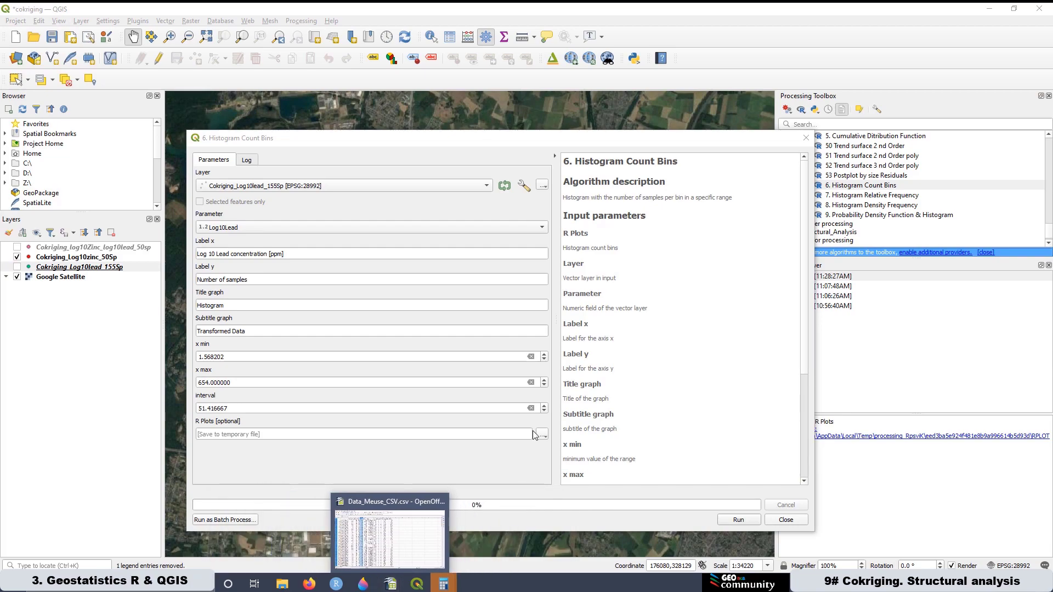
Sort the Cokriging_Log10lead_155Sp table by Log10Lead descending, copy the largest value, and set x max to 2.8155777483
{"action": "right_click", "coordinate": [89, 267]}
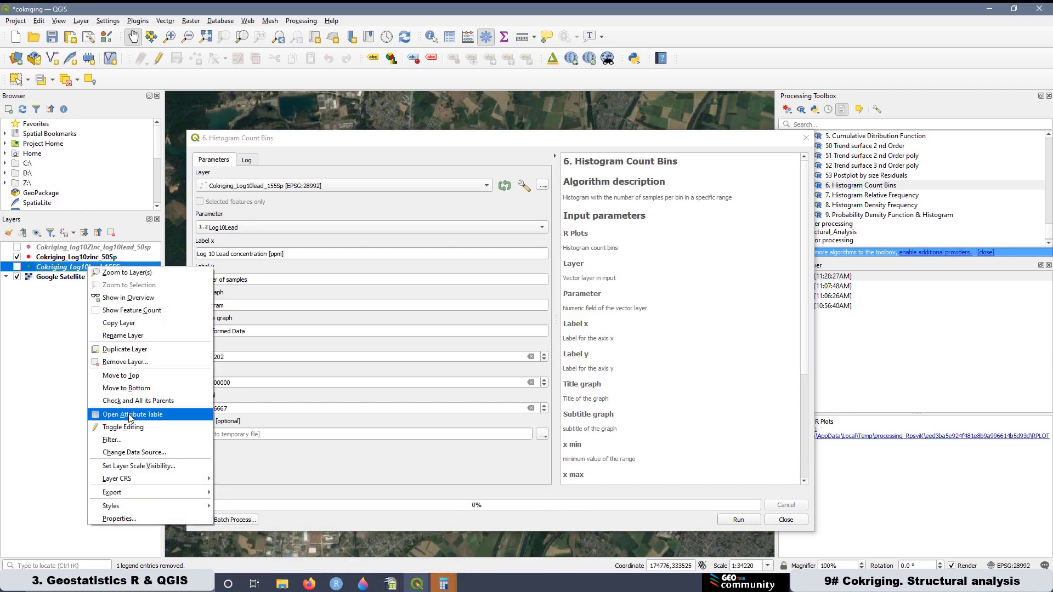
{"action": "left_click", "coordinate": [125, 414]}
{"action": "left_click", "coordinate": [211, 39]}
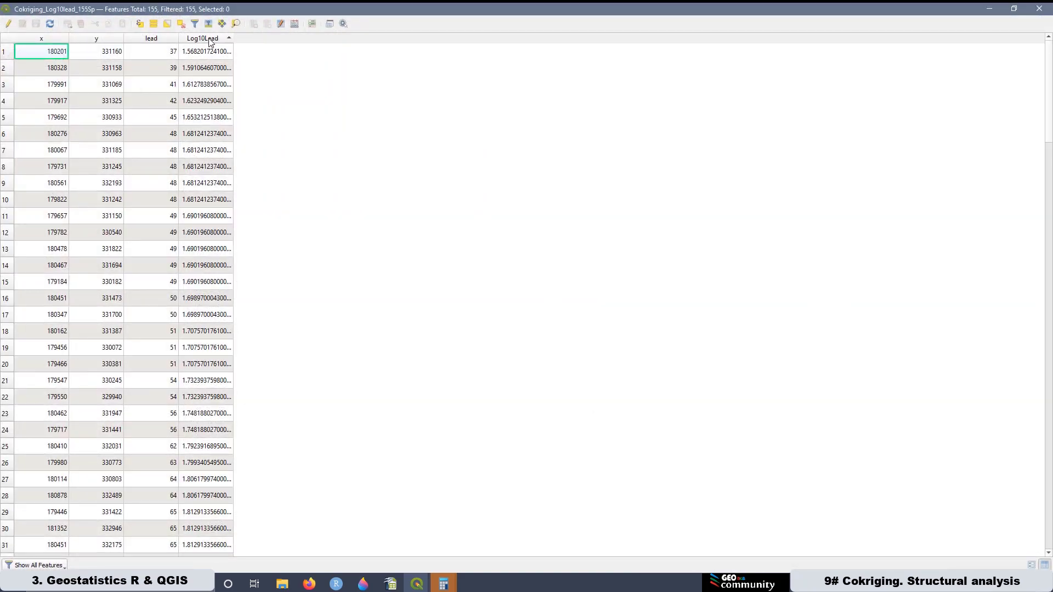
{"action": "left_click", "coordinate": [203, 39]}
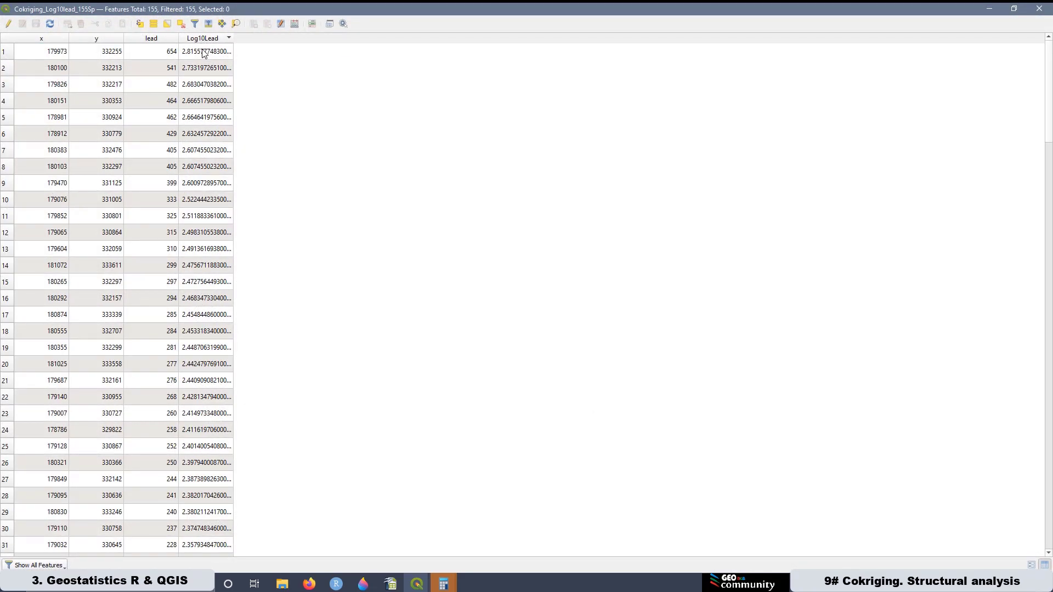
{"action": "right_click", "coordinate": [207, 52]}
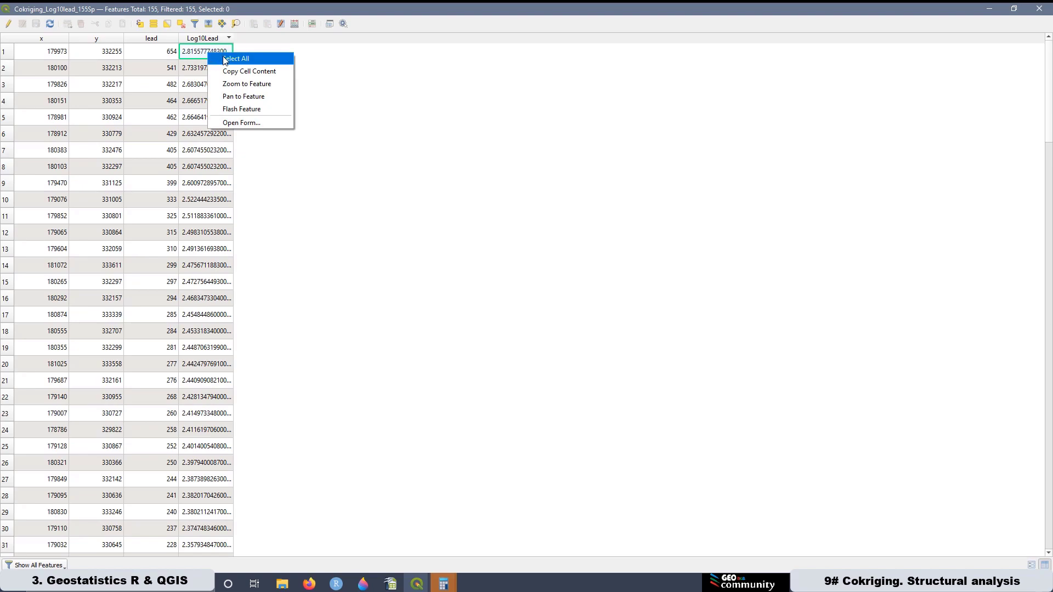
{"action": "left_click", "coordinate": [234, 71]}
{"action": "mouse_move", "coordinate": [416, 583]}
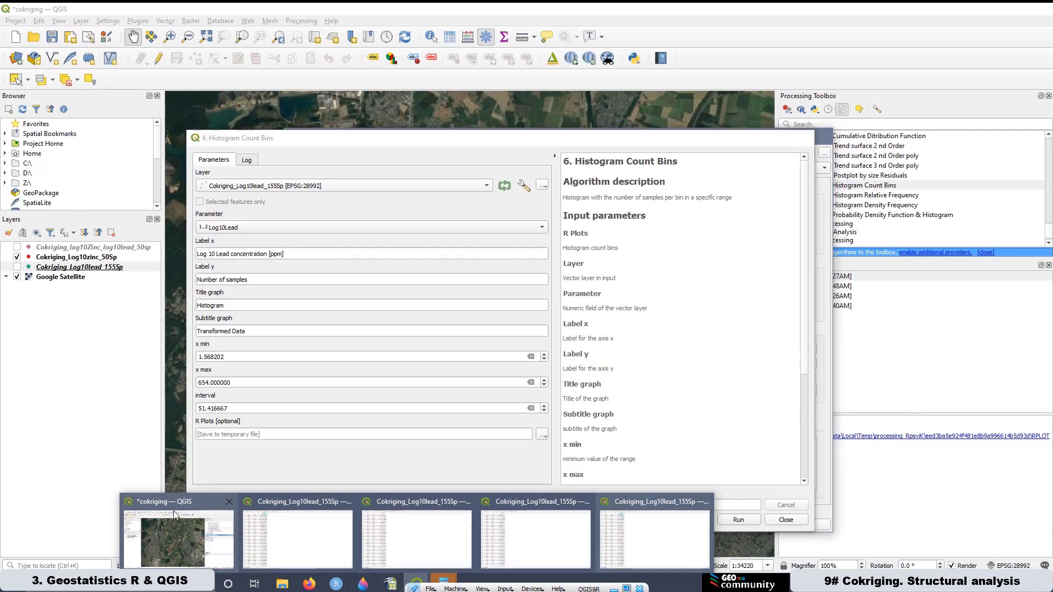
{"action": "left_click", "coordinate": [173, 511]}
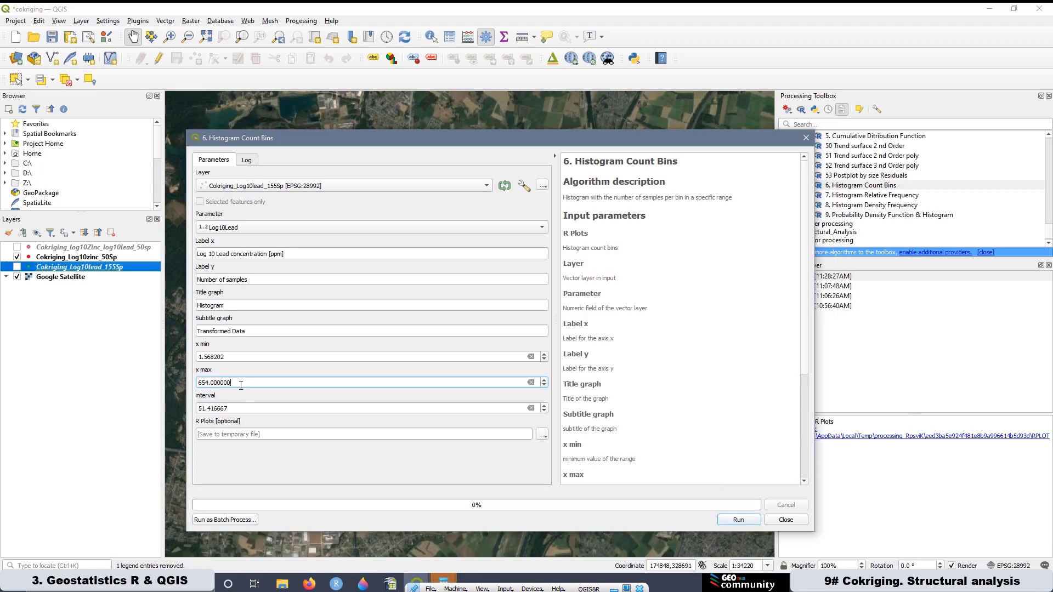
{"action": "left_click_drag", "start_coordinate": [240, 382], "coordinate": [193, 371]}
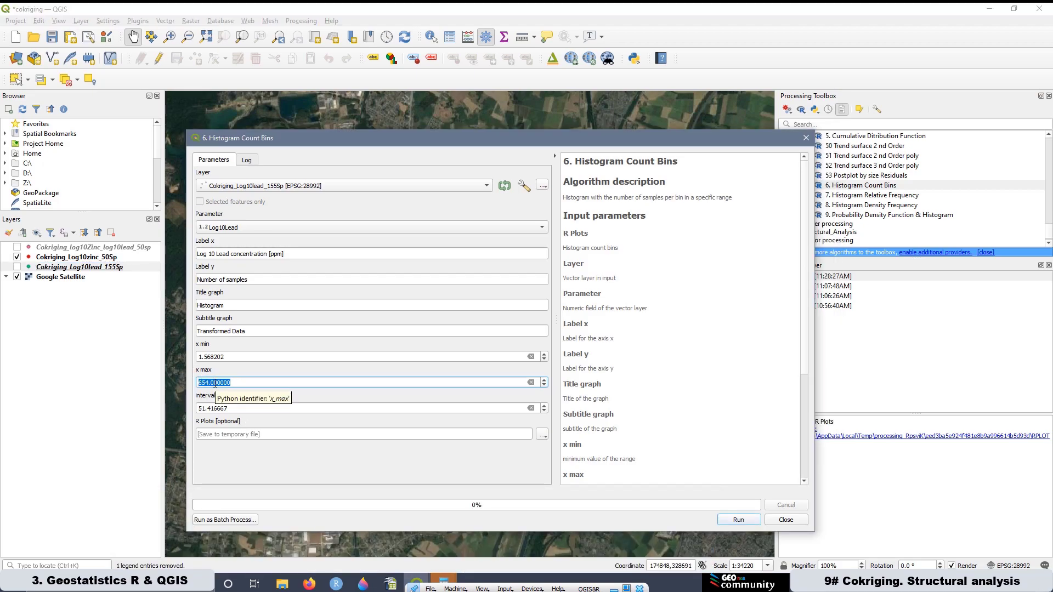
{"action": "key", "text": "ctrl+v"}
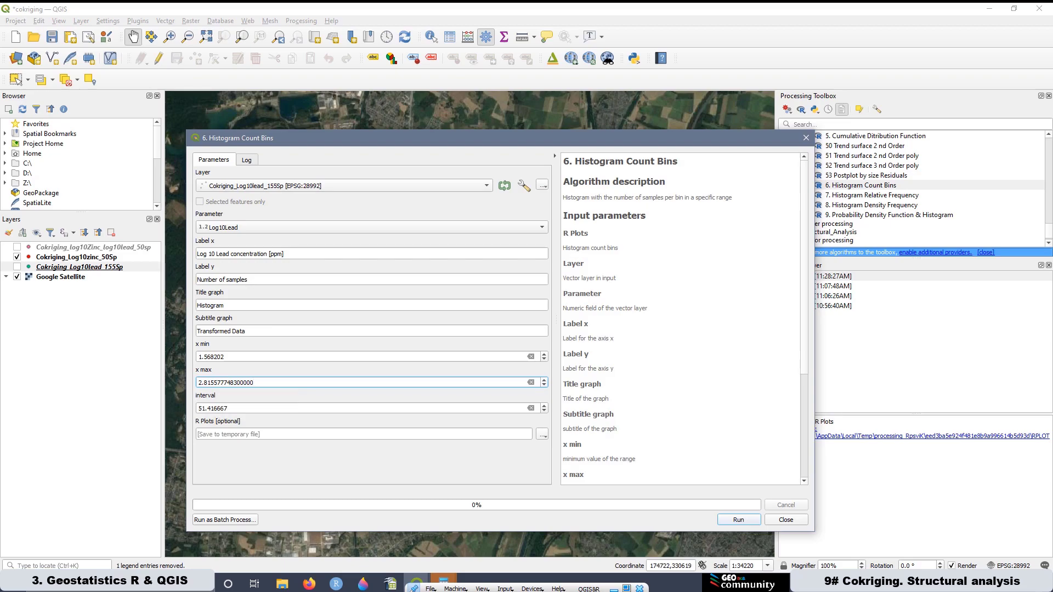
Switch to Calculator, close its spare window and subtract the x min 1.568202 from the x max 2.8155777483
{"action": "left_click", "coordinate": [443, 582]}
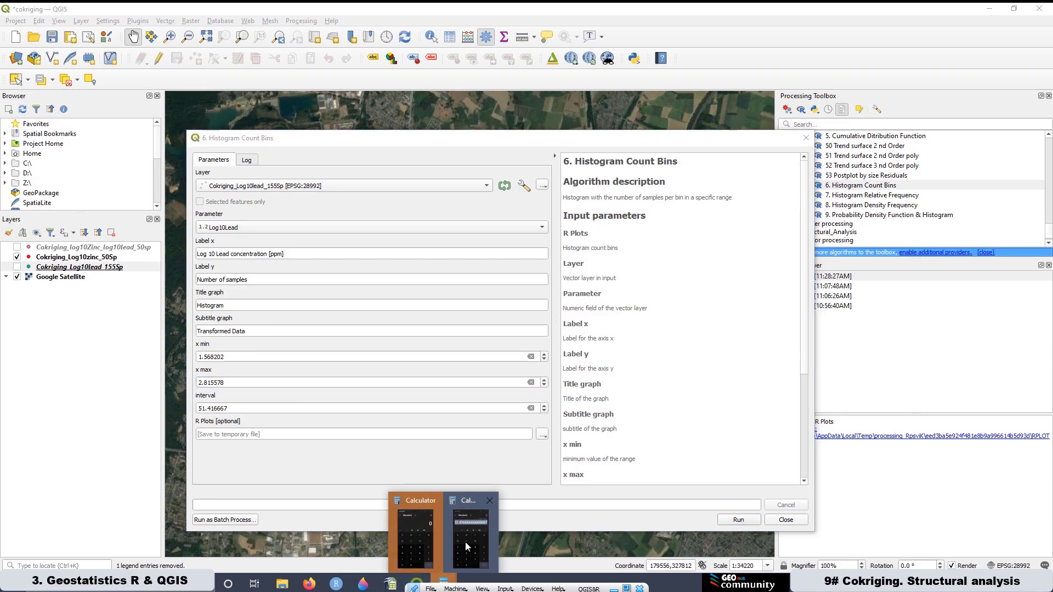
{"action": "left_click", "coordinate": [489, 501]}
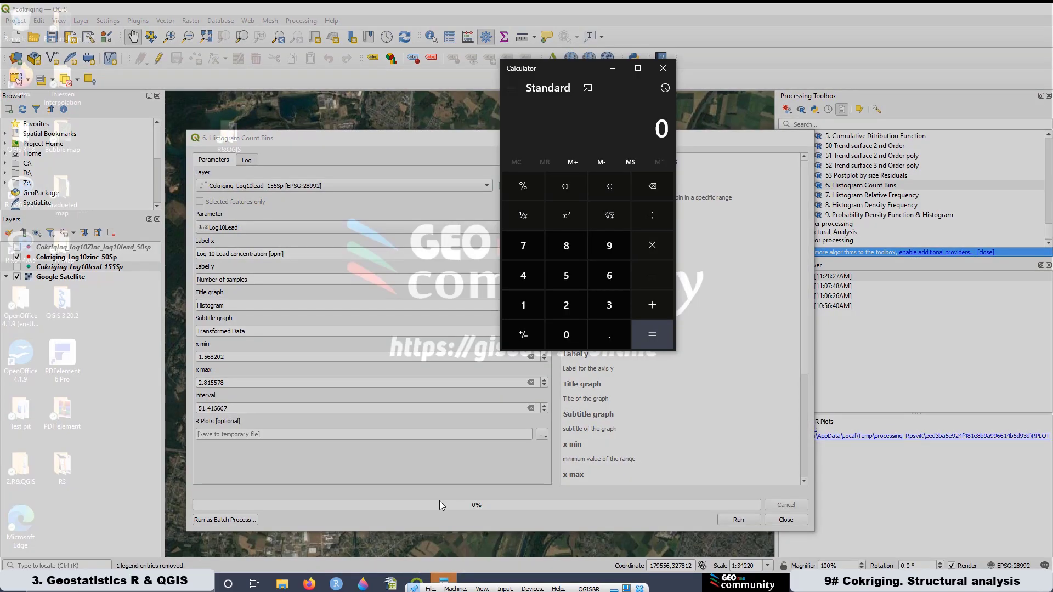
{"action": "left_click", "coordinate": [439, 501]}
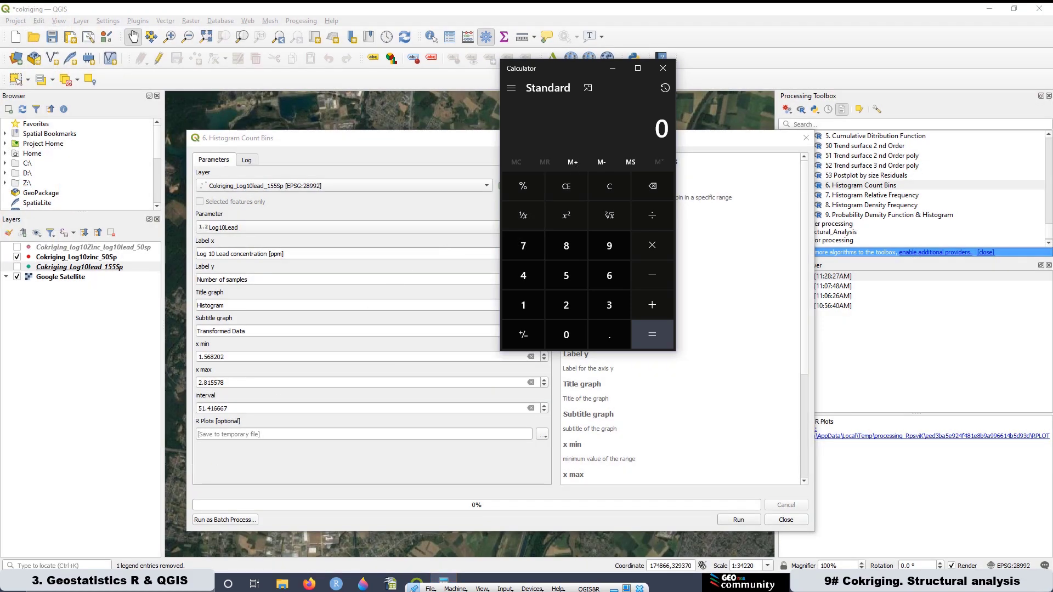
{"action": "right_click", "coordinate": [613, 132]}
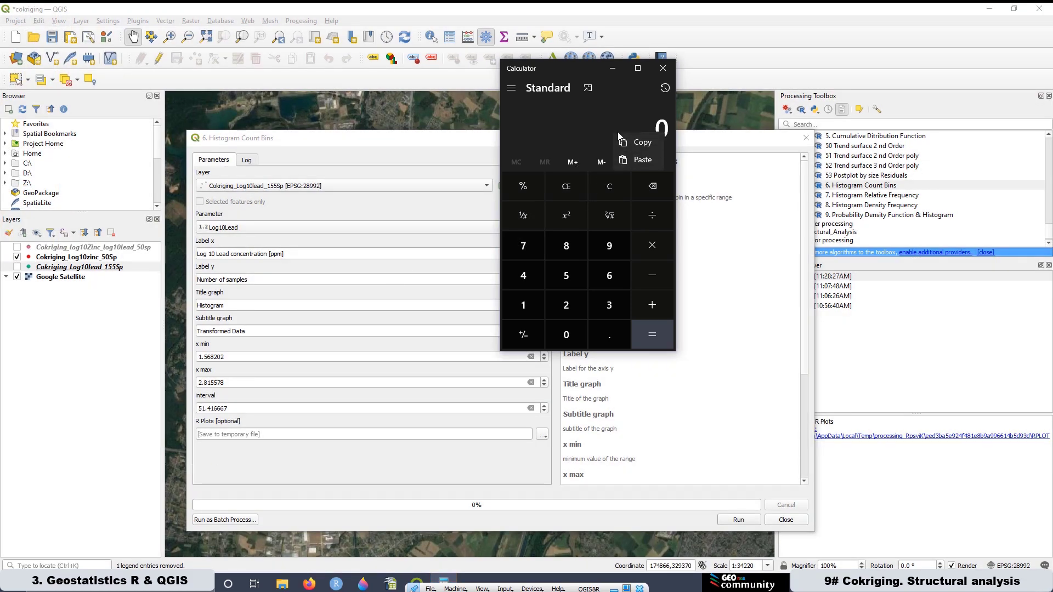
{"action": "left_click", "coordinate": [645, 158]}
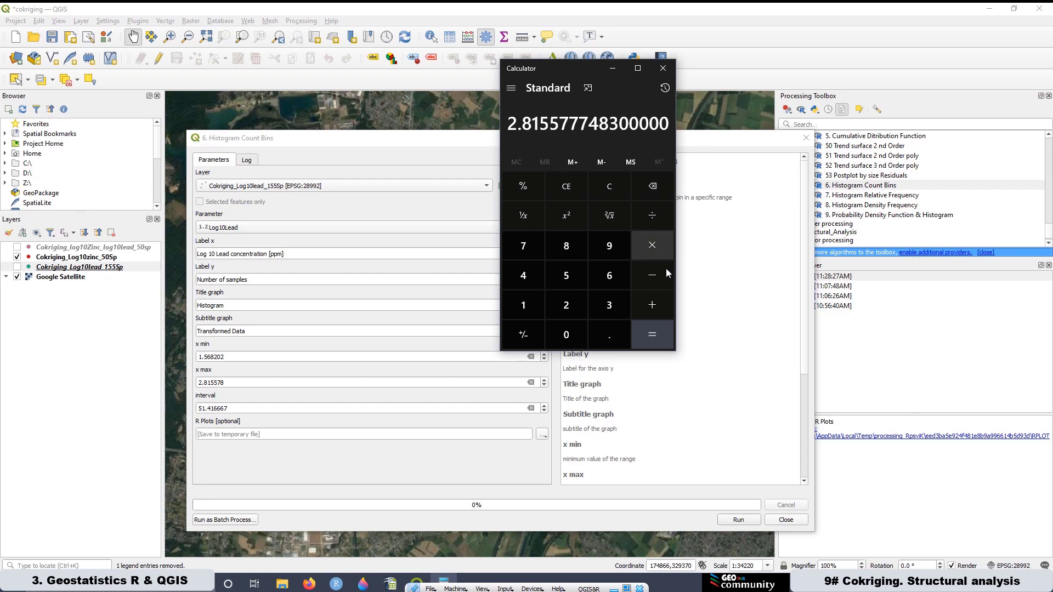
{"action": "left_click", "coordinate": [644, 281]}
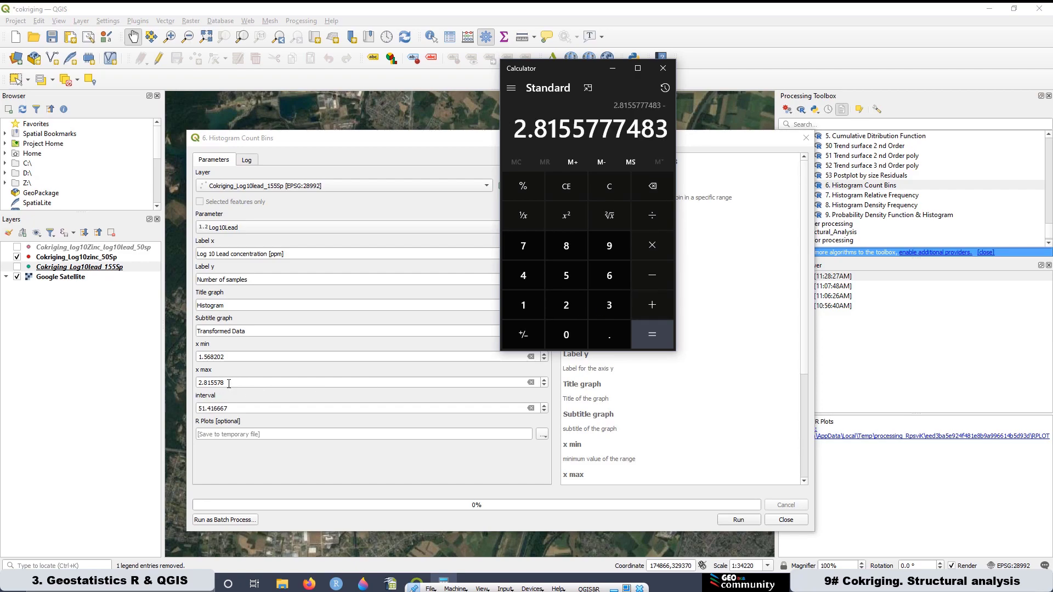
{"action": "left_click_drag", "start_coordinate": [233, 358], "coordinate": [198, 353]}
{"action": "key", "text": "ctrl+c"}
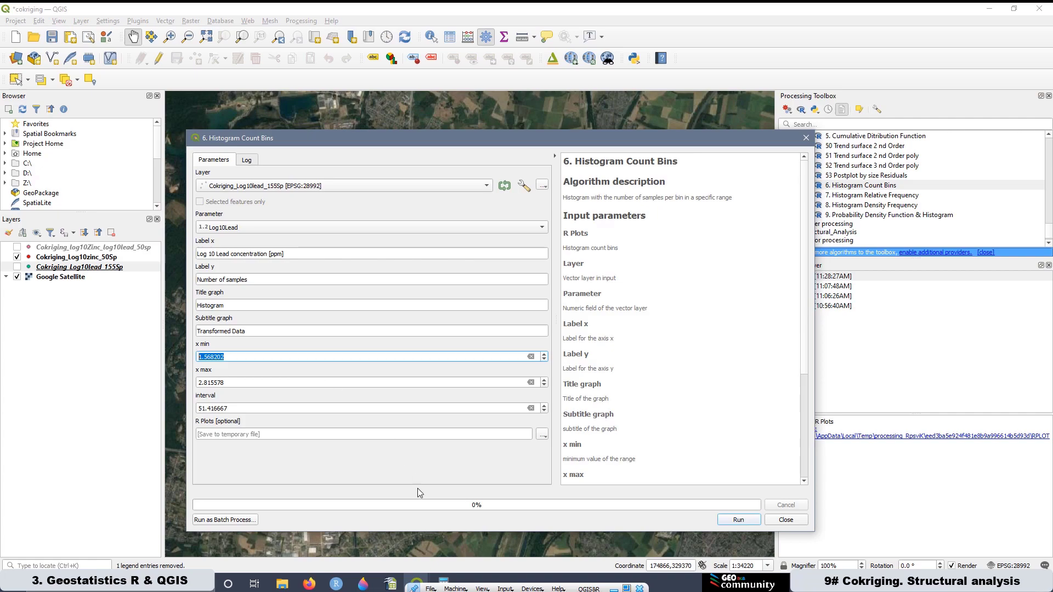
{"action": "left_click", "coordinate": [445, 583]}
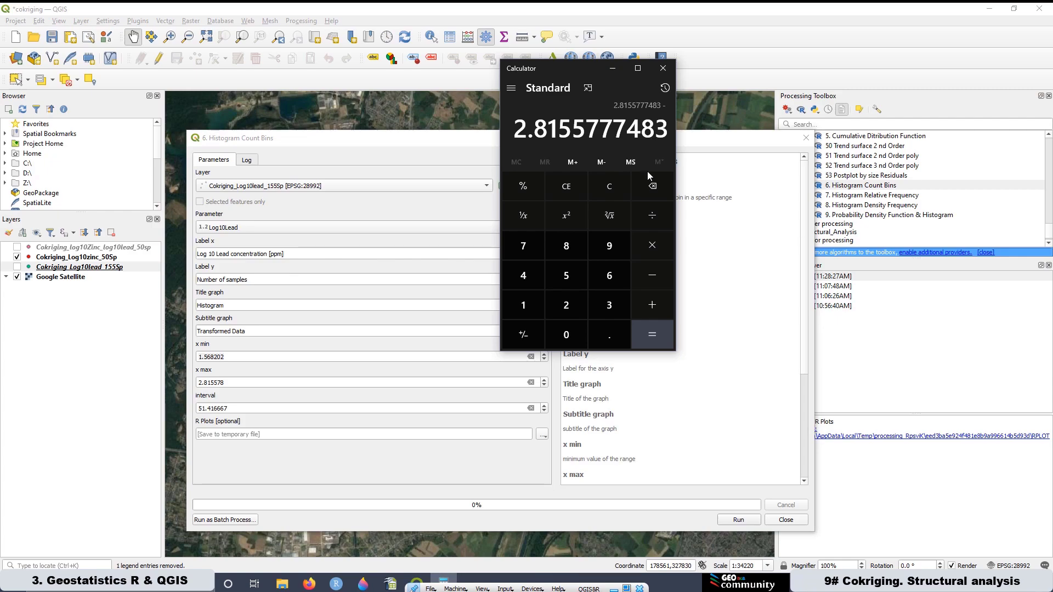
{"action": "key", "text": "ctrl+v"}
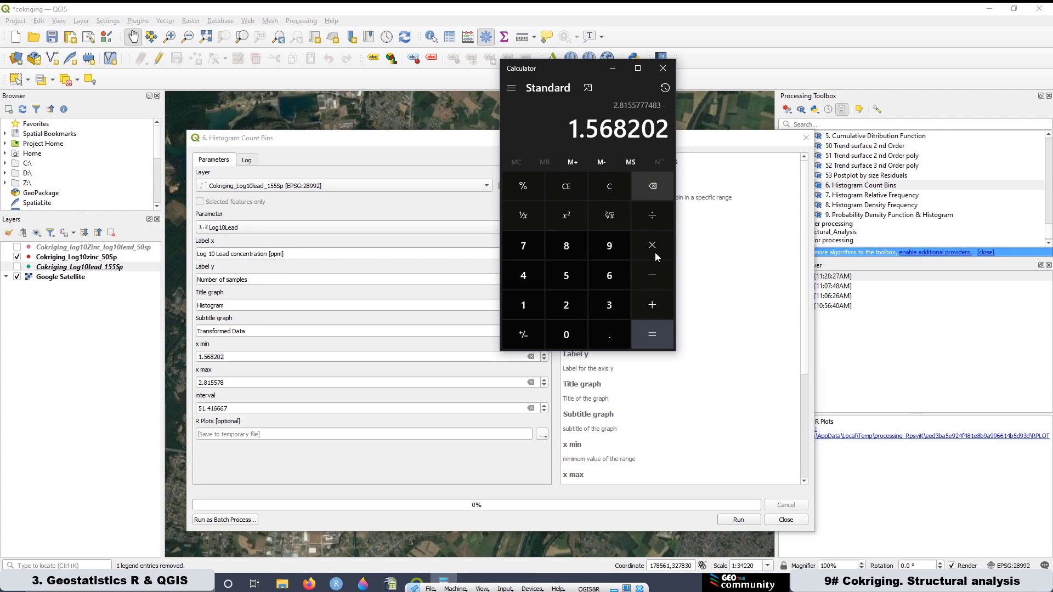
{"action": "left_click", "coordinate": [650, 344]}
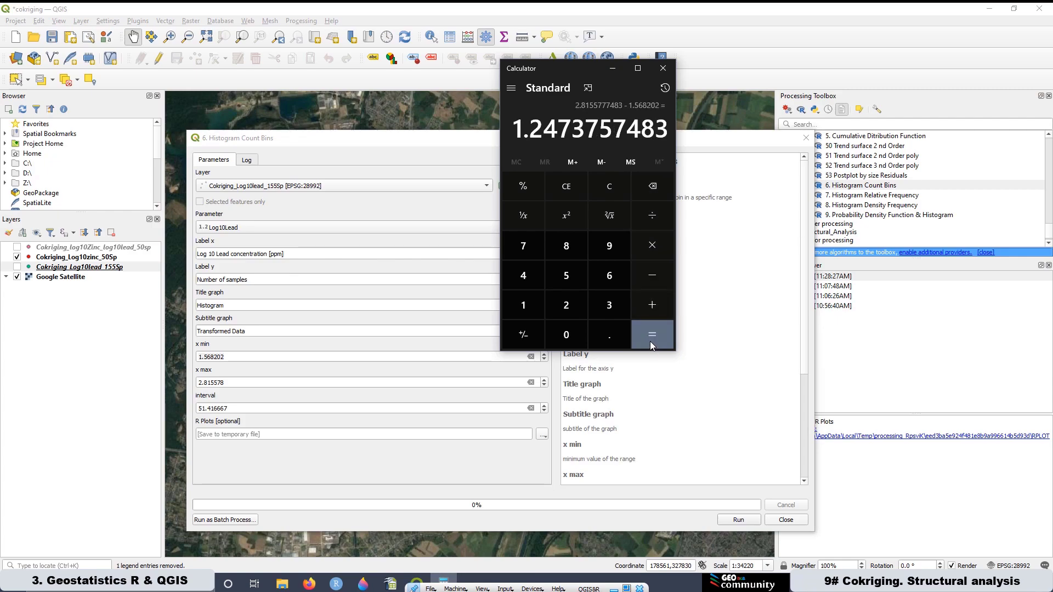
Divide the calculated Log10Lead range by 12 and copy the result as the bin width
{"action": "left_click", "coordinate": [654, 218]}
{"action": "left_click", "coordinate": [532, 306]}
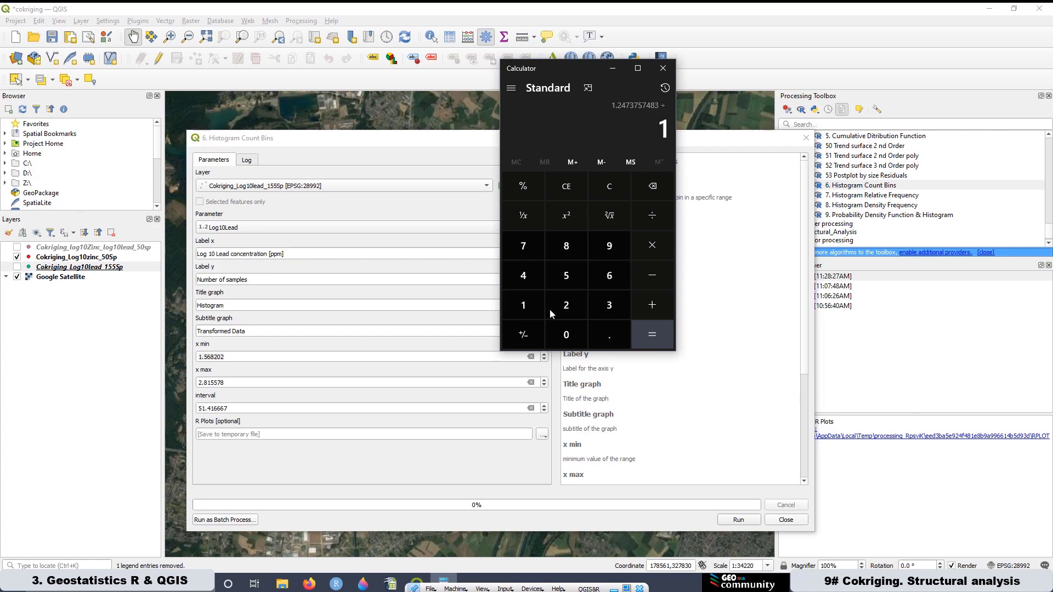
{"action": "left_click", "coordinate": [567, 309]}
{"action": "left_click", "coordinate": [658, 332]}
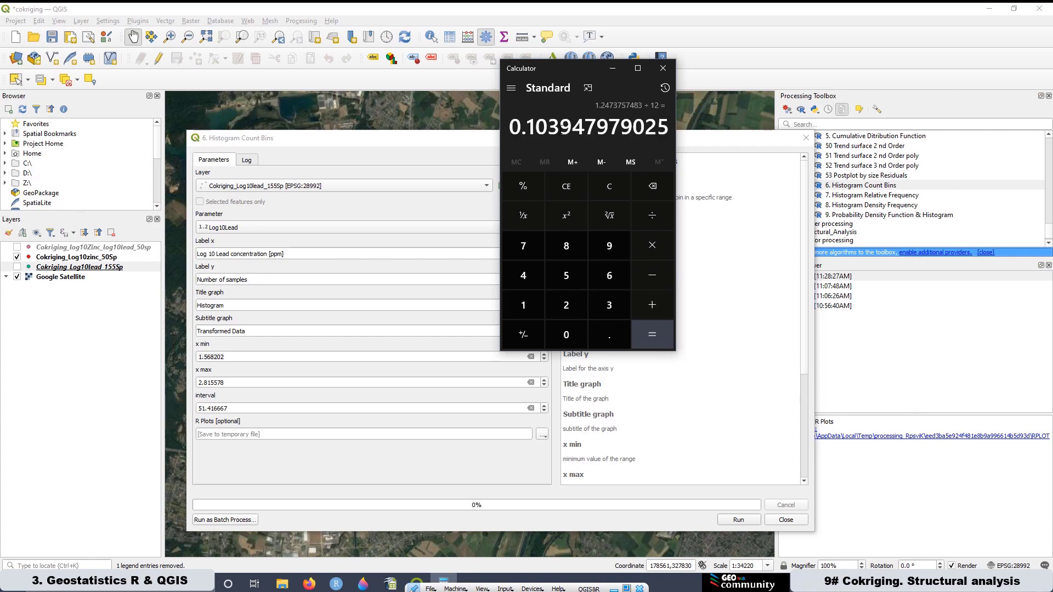
{"action": "right_click", "coordinate": [561, 127]}
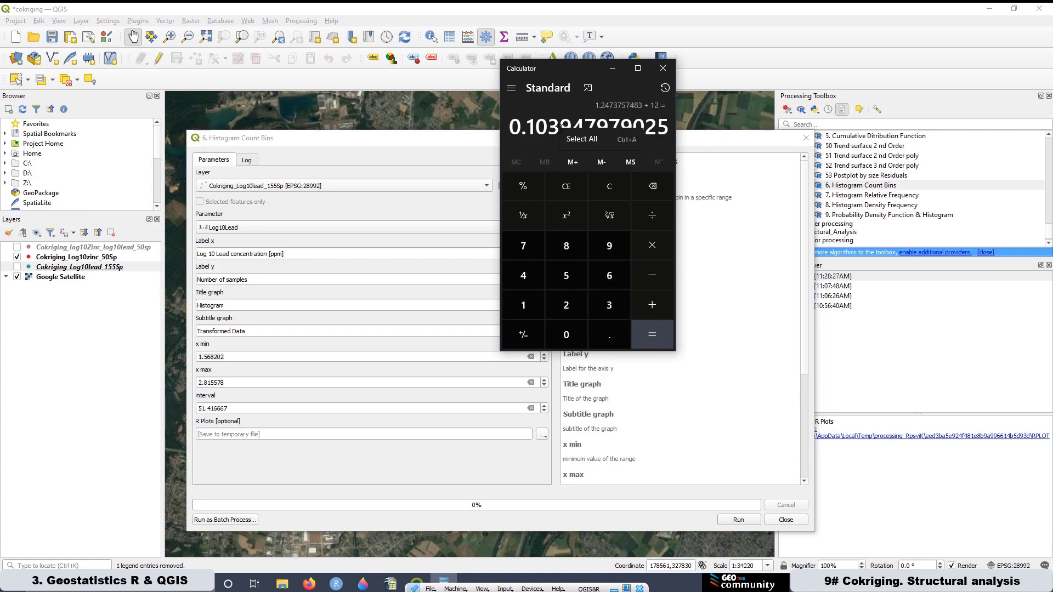
{"action": "left_click", "coordinate": [577, 139]}
{"action": "key", "text": "ctrl+c"}
{"action": "right_click", "coordinate": [578, 136]}
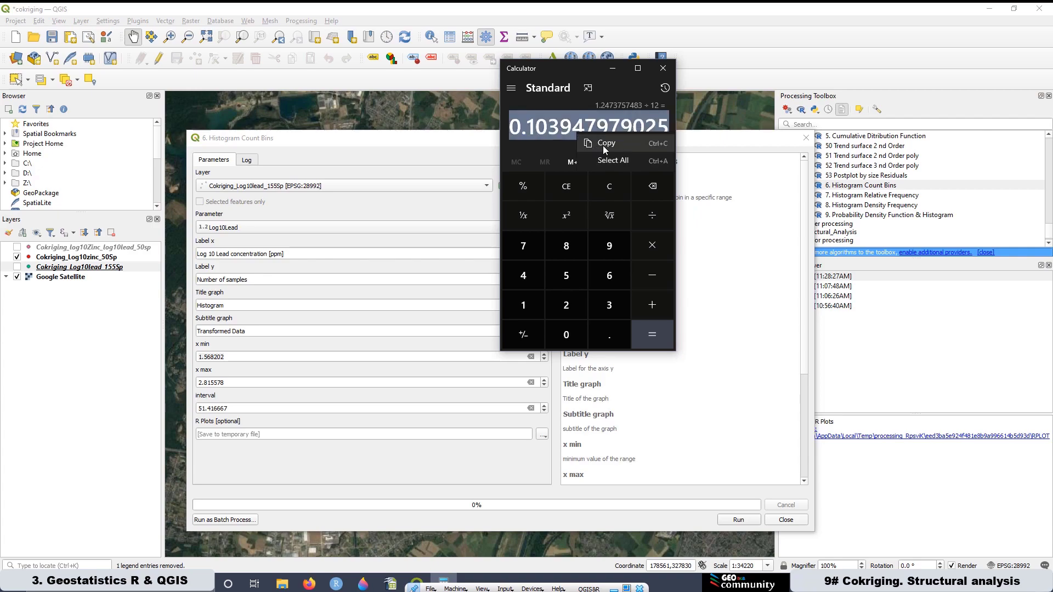
Back in QGIS, set the histogram interval to 0.103947979025 and run the Histogram Count Bins script for Log10Lead
{"action": "left_click", "coordinate": [231, 409]}
{"action": "double_click", "coordinate": [230, 409]}
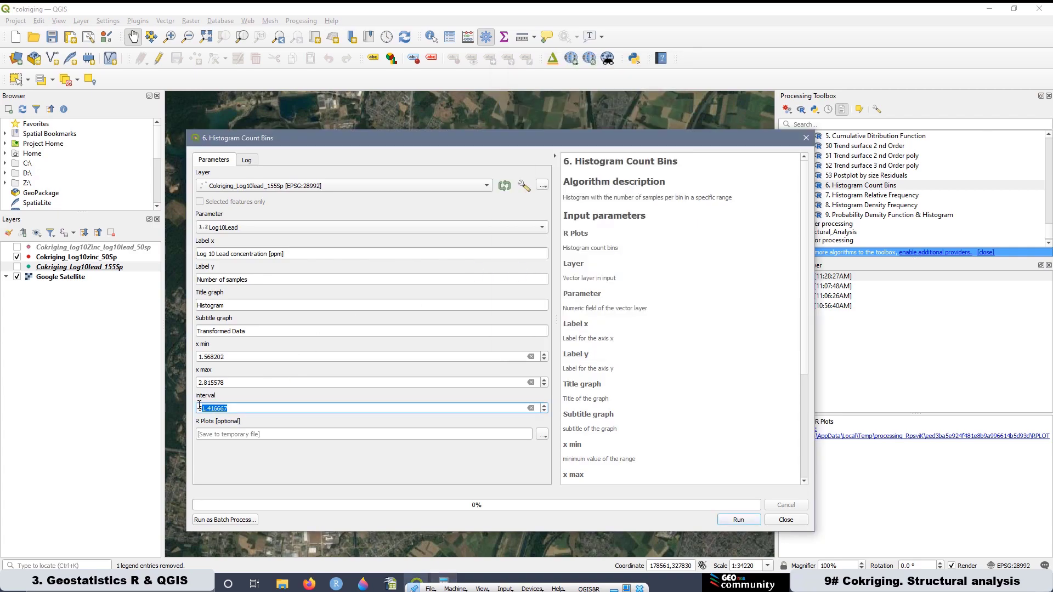
{"action": "right_click", "coordinate": [210, 410]}
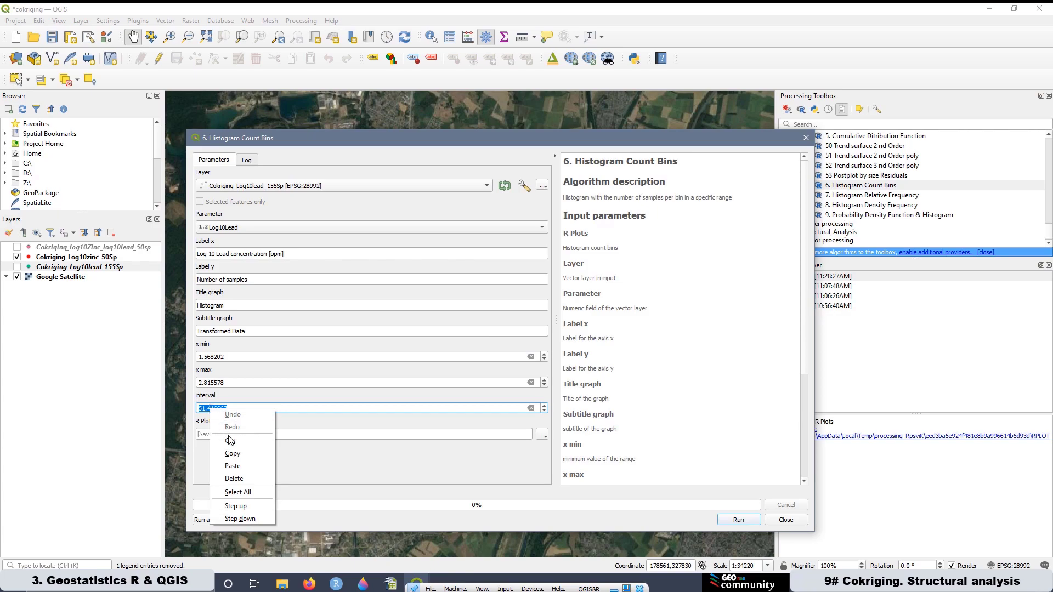
{"action": "left_click", "coordinate": [232, 466]}
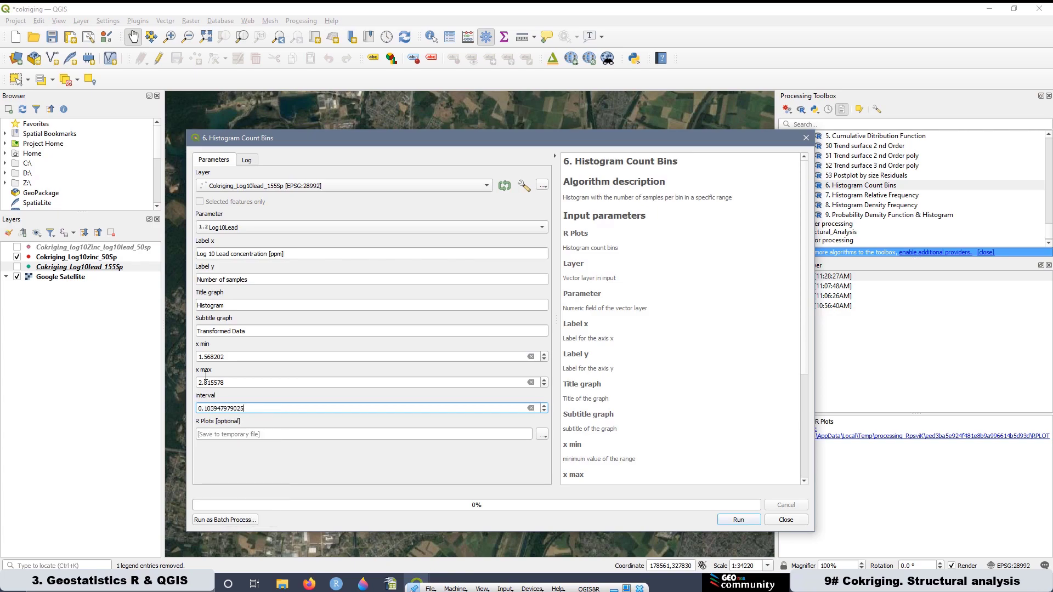
{"action": "left_click", "coordinate": [738, 519]}
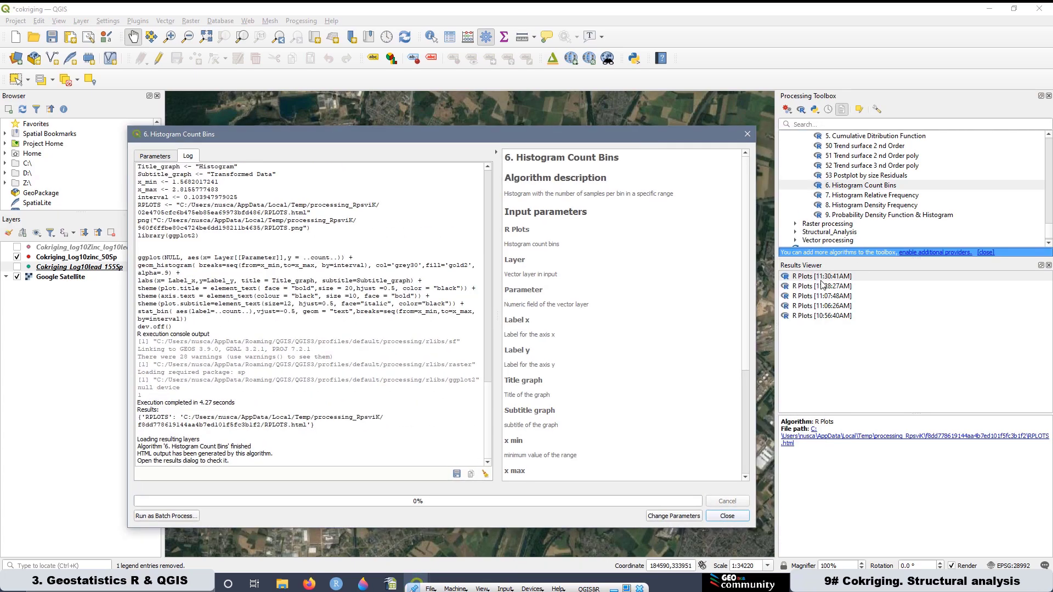
Open the newest R plot in the browser and compare the Log10Lead histogram with the raw lead and raw zinc histograms
{"action": "double_click", "coordinate": [822, 279]}
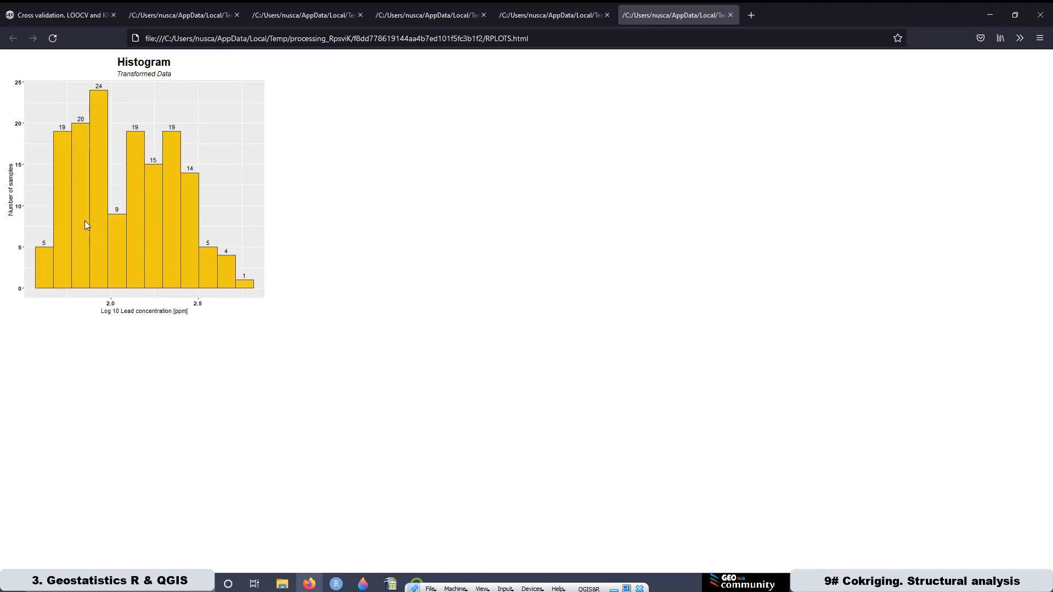
{"action": "left_click", "coordinate": [543, 16]}
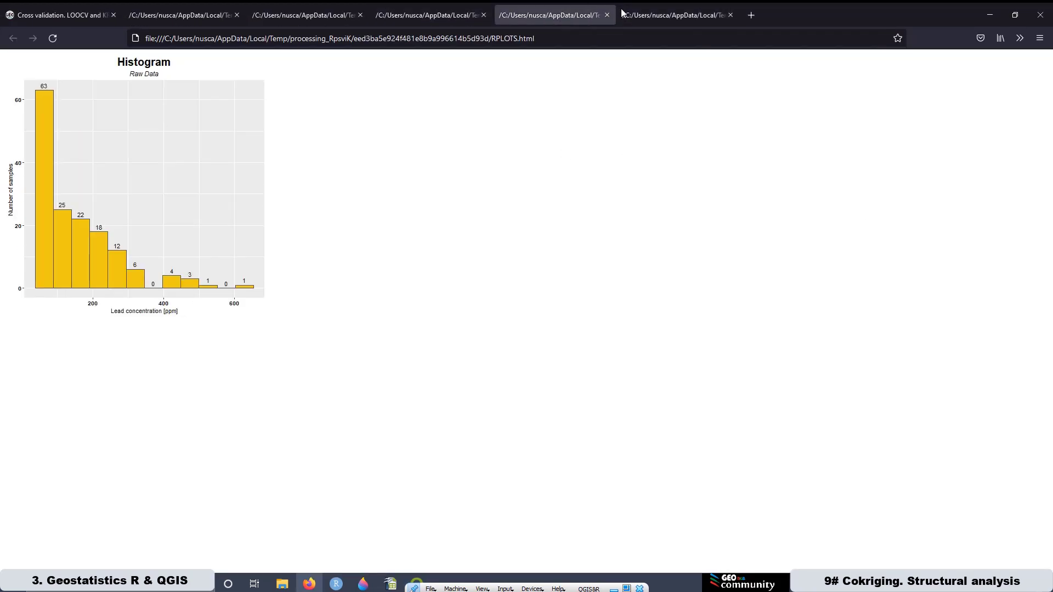
{"action": "left_click", "coordinate": [654, 18]}
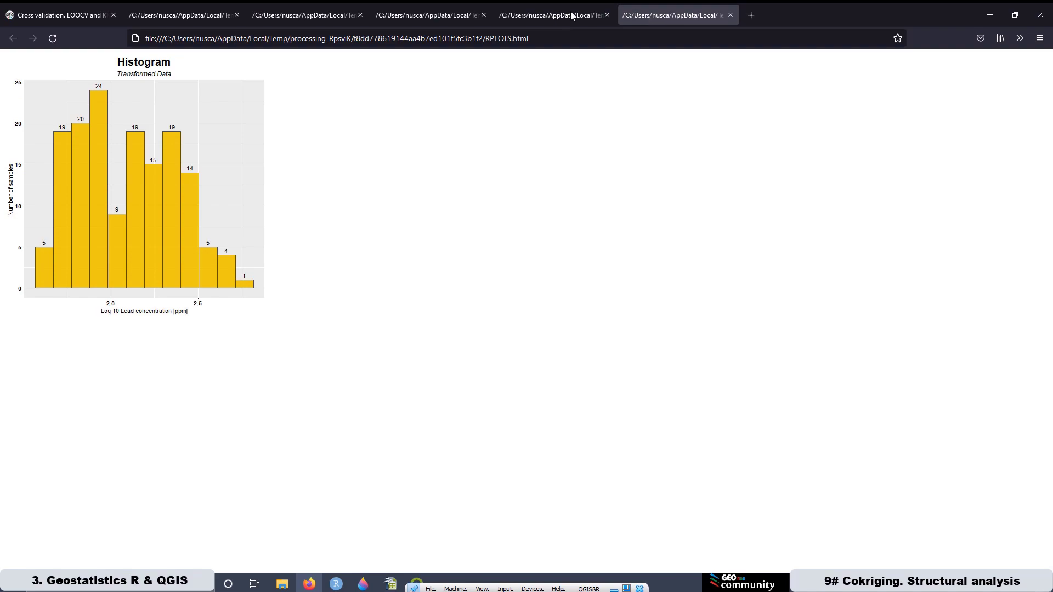
{"action": "left_click", "coordinate": [538, 16]}
{"action": "left_click", "coordinate": [626, 17]}
{"action": "left_click", "coordinate": [205, 18]}
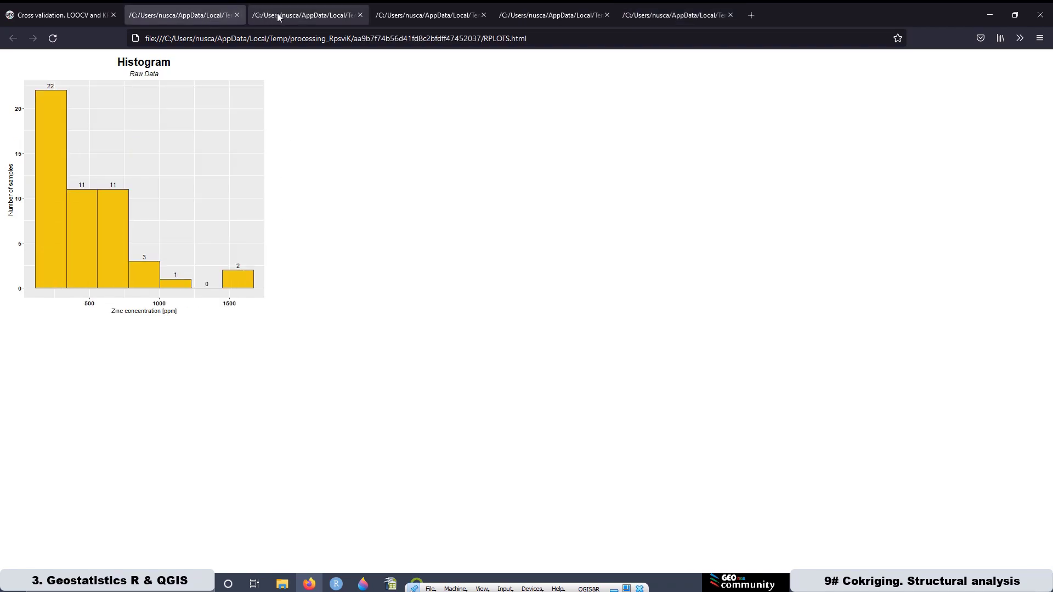
View the zinc histograms in Firefox, ending on the Log 10 zinc histogram of transformed data
{"action": "left_click", "coordinate": [290, 17]}
{"action": "left_click", "coordinate": [415, 16]}
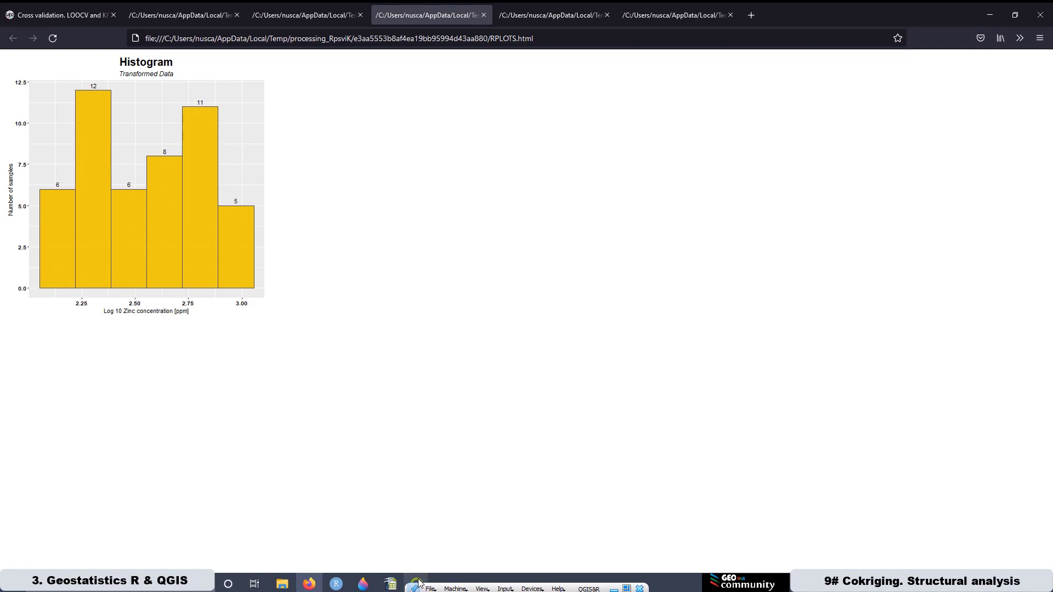
Switch to the cokriging project in QGIS and close the Histogram Count Bins dialog
{"action": "mouse_move", "coordinate": [423, 573]}
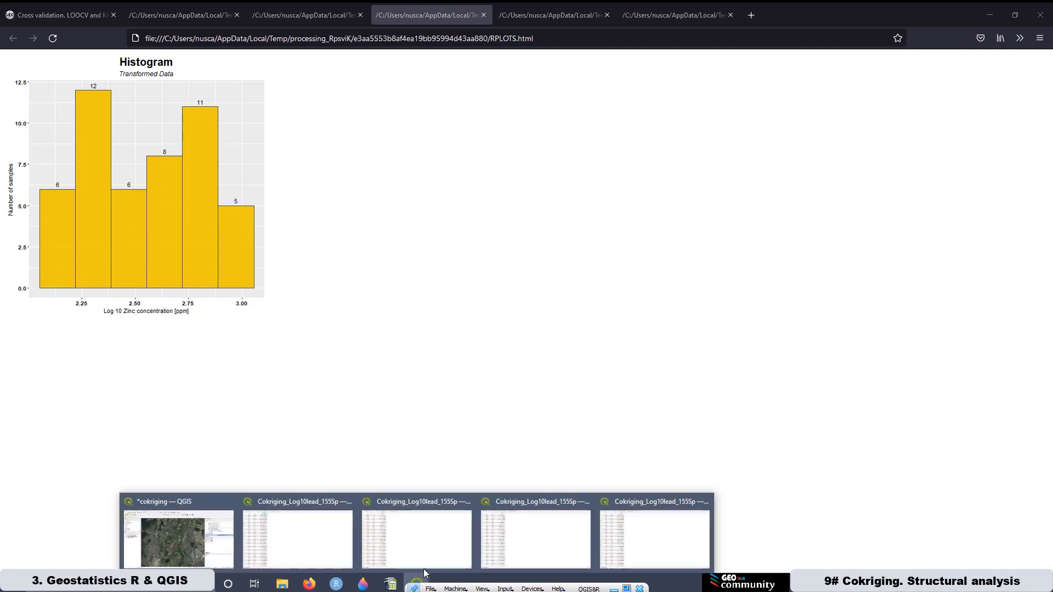
{"action": "left_click", "coordinate": [180, 508]}
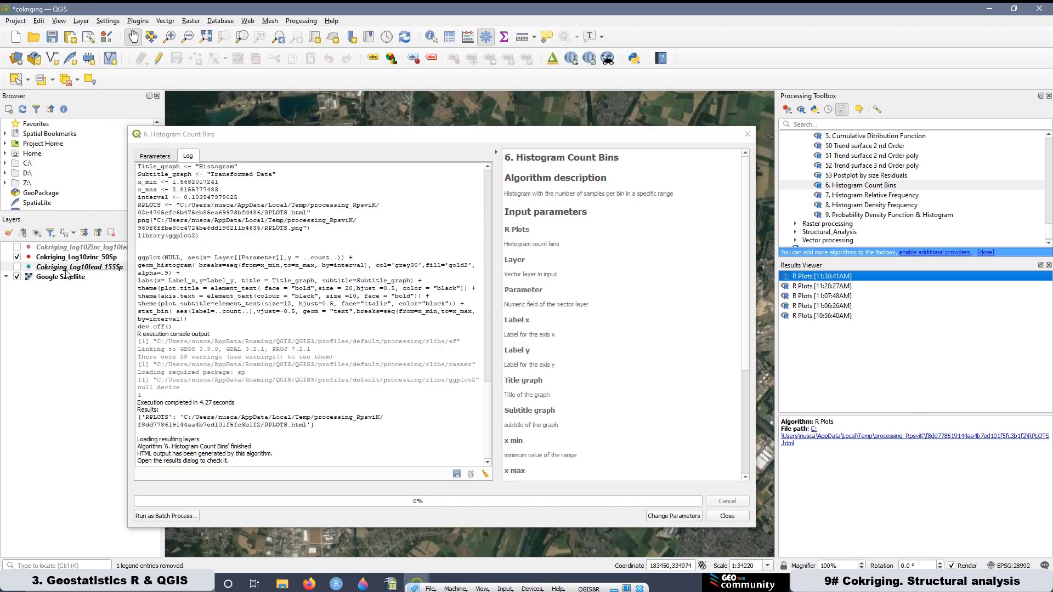
{"action": "left_click", "coordinate": [746, 134]}
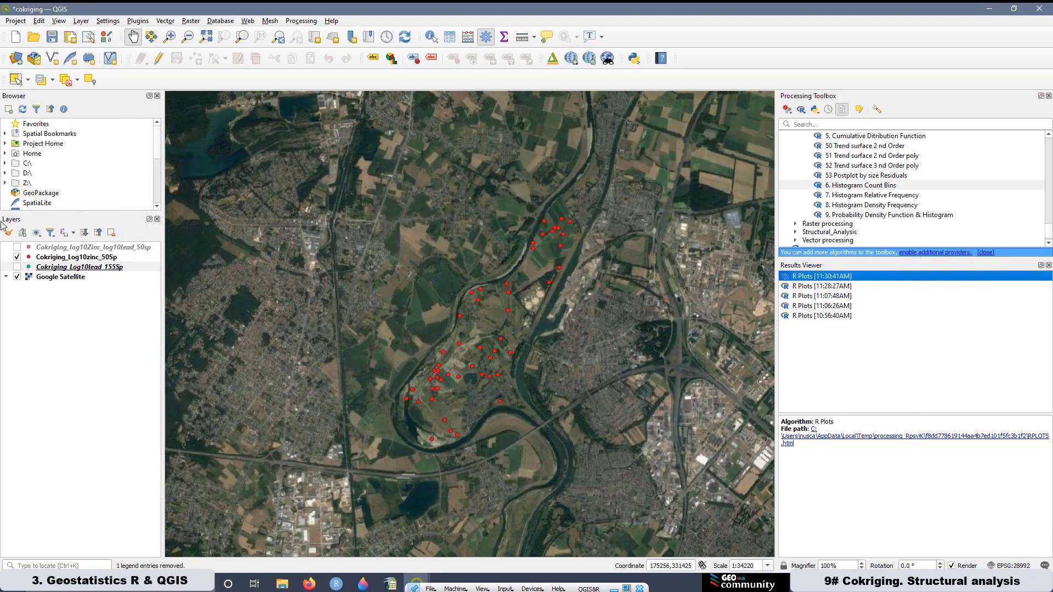
Open the attribute table of the Cokriging_log10Zinc_log10lead_50sp layer and look through all its records
{"action": "left_click", "coordinate": [99, 258]}
{"action": "right_click", "coordinate": [94, 248]}
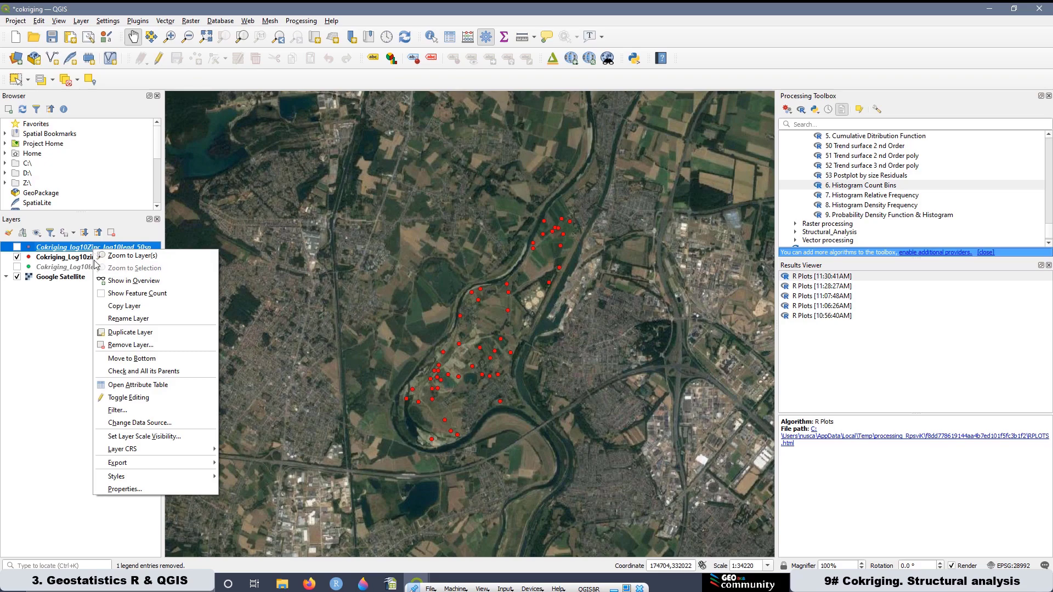
{"action": "left_click", "coordinate": [129, 385]}
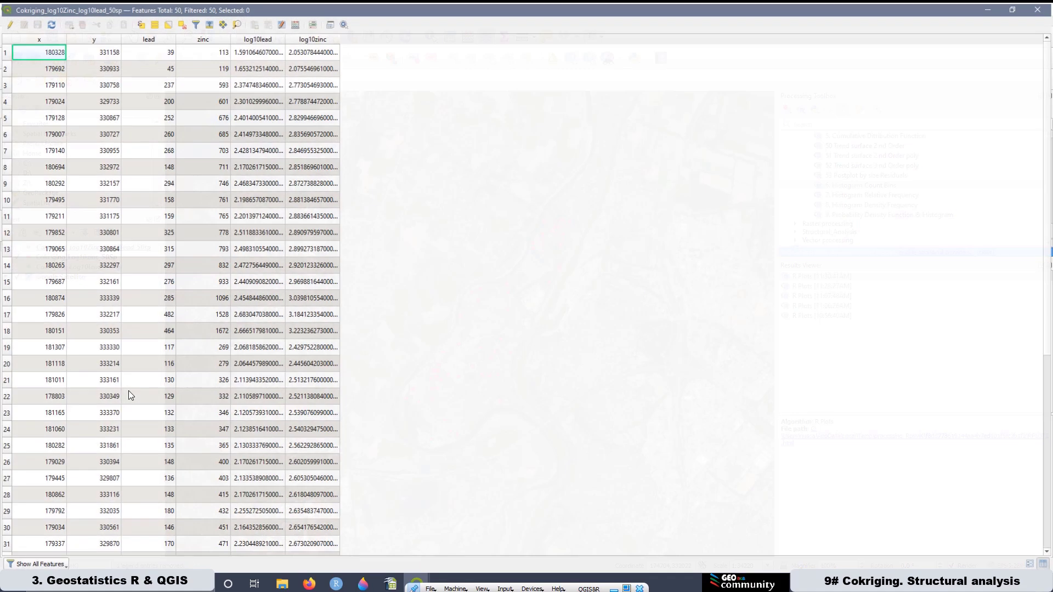
{"action": "scroll", "coordinate": [149, 142], "scroll_direction": "down", "scroll_amount": 6}
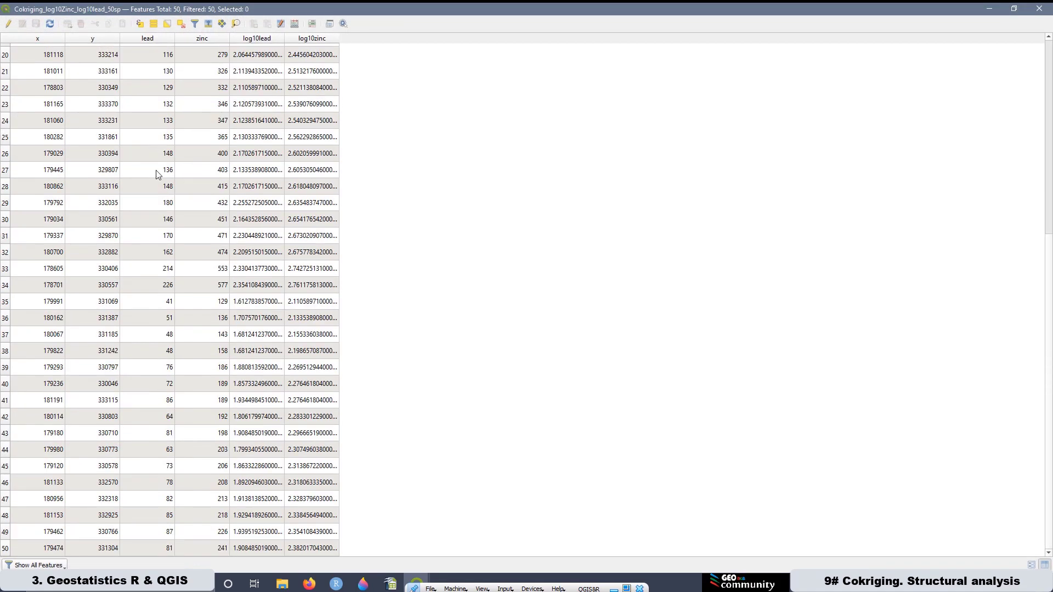
{"action": "scroll", "coordinate": [141, 384], "scroll_direction": "up", "scroll_amount": 6}
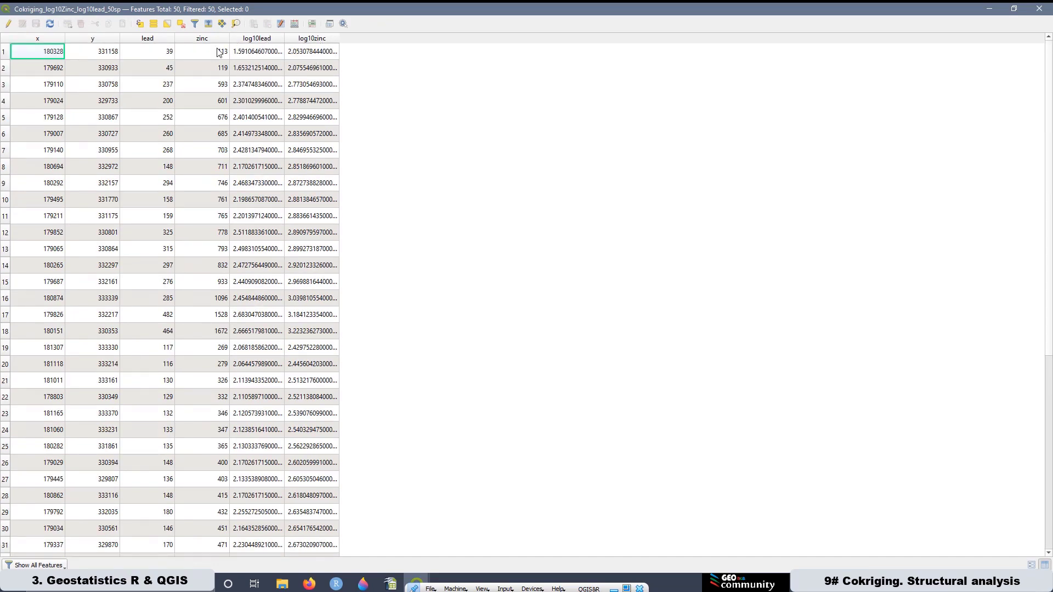
Sort the attribute table in descending order by lead and by log10lead to compare the values
{"action": "left_click", "coordinate": [147, 37]}
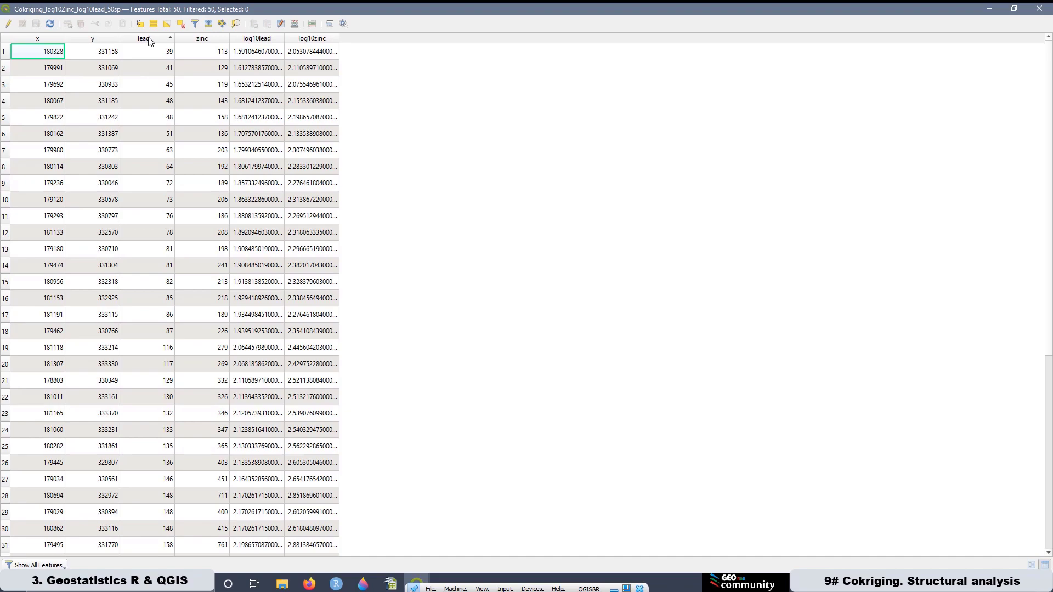
{"action": "left_click", "coordinate": [148, 38]}
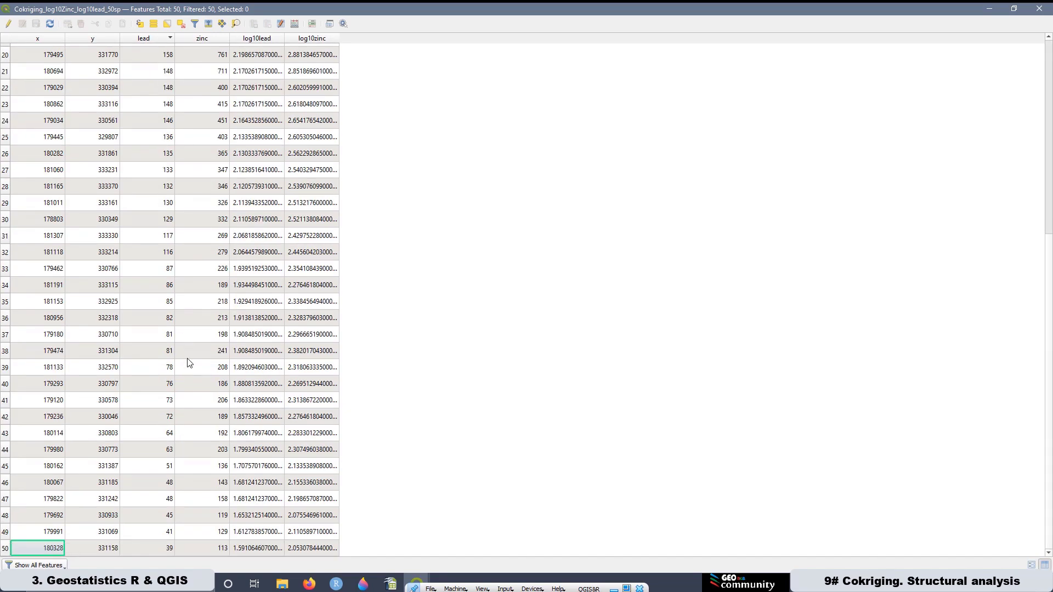
{"action": "scroll", "coordinate": [138, 253], "scroll_direction": "up", "scroll_amount": 7}
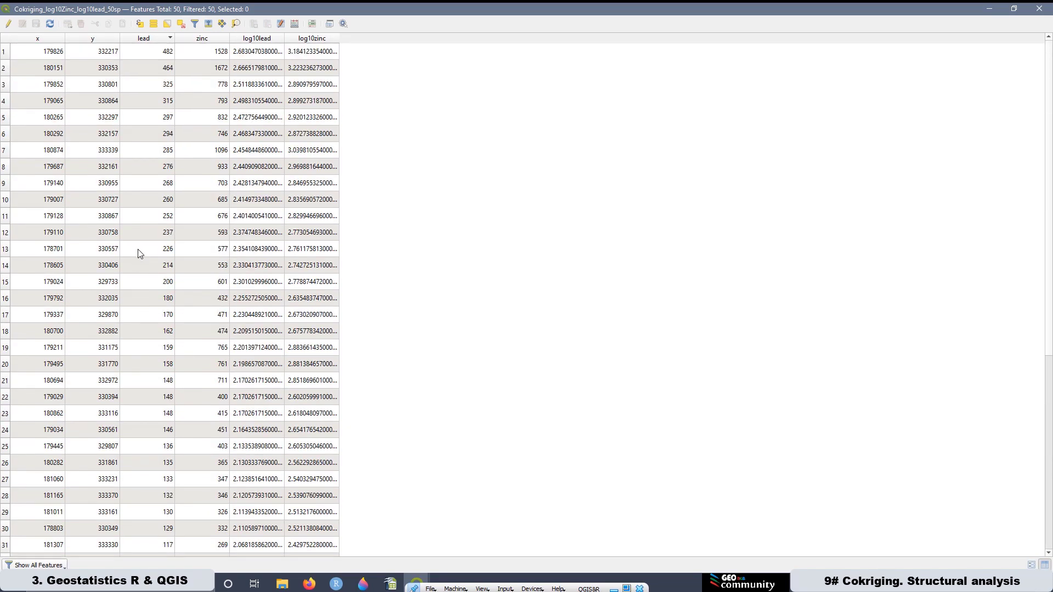
{"action": "left_click", "coordinate": [265, 40]}
{"action": "left_click", "coordinate": [265, 40]}
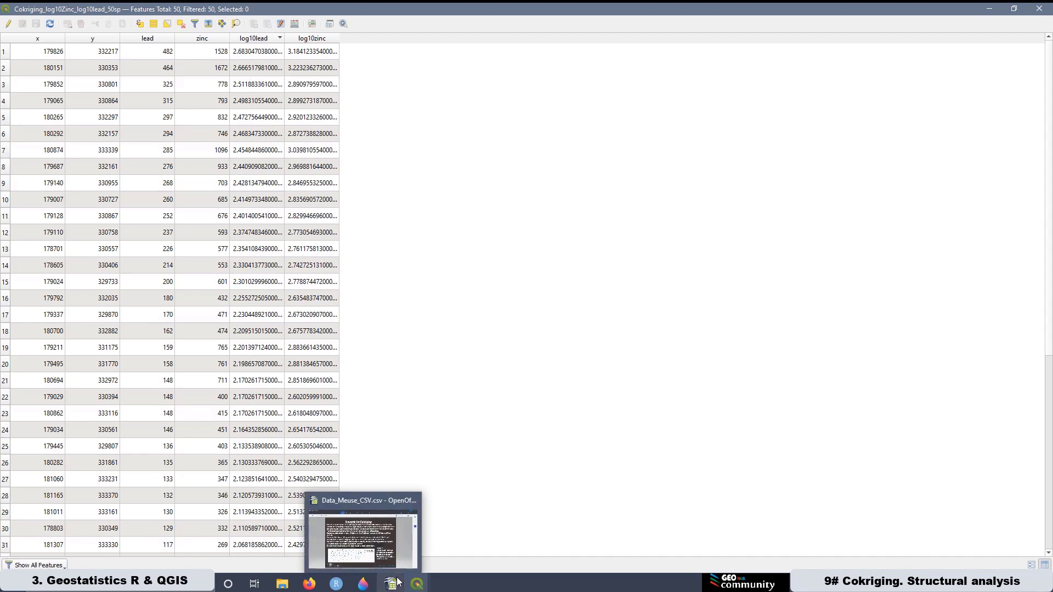
Return to the main project window and create a new R script containing the copied script code
{"action": "left_click", "coordinate": [418, 584]}
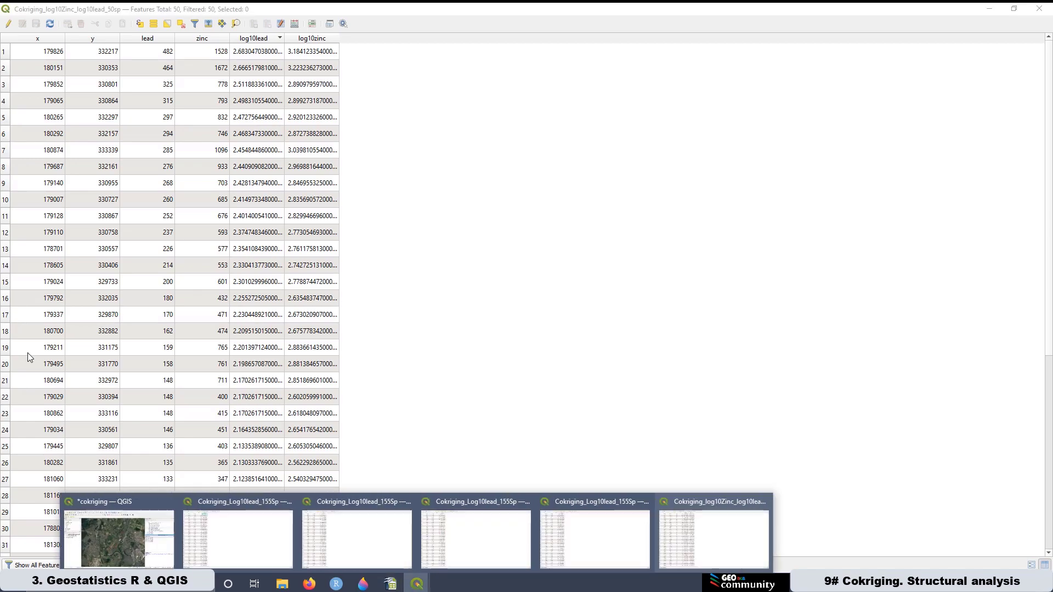
{"action": "left_click", "coordinate": [141, 506]}
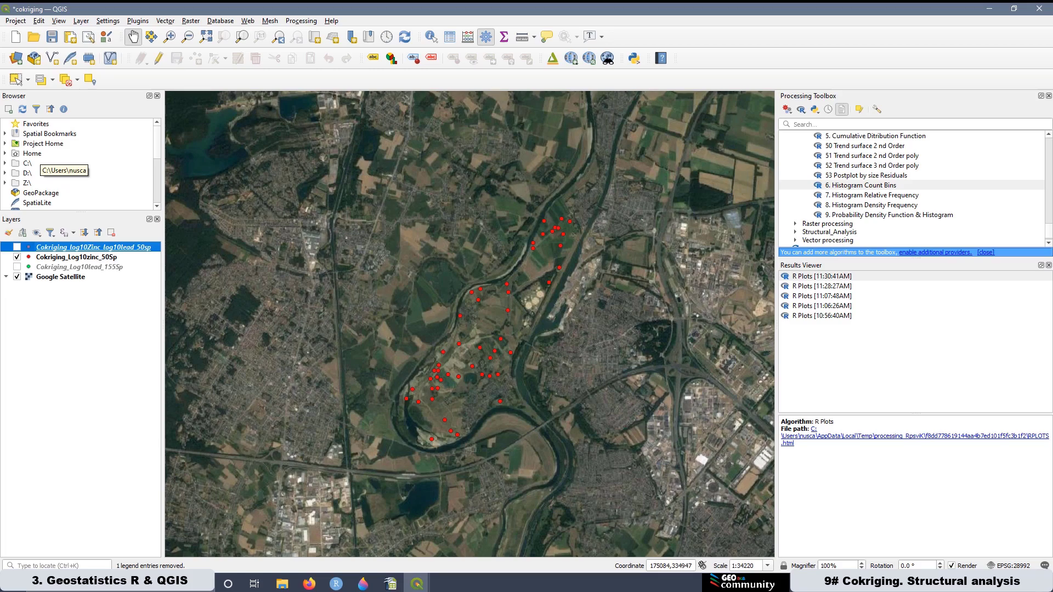
{"action": "left_click", "coordinate": [801, 110]}
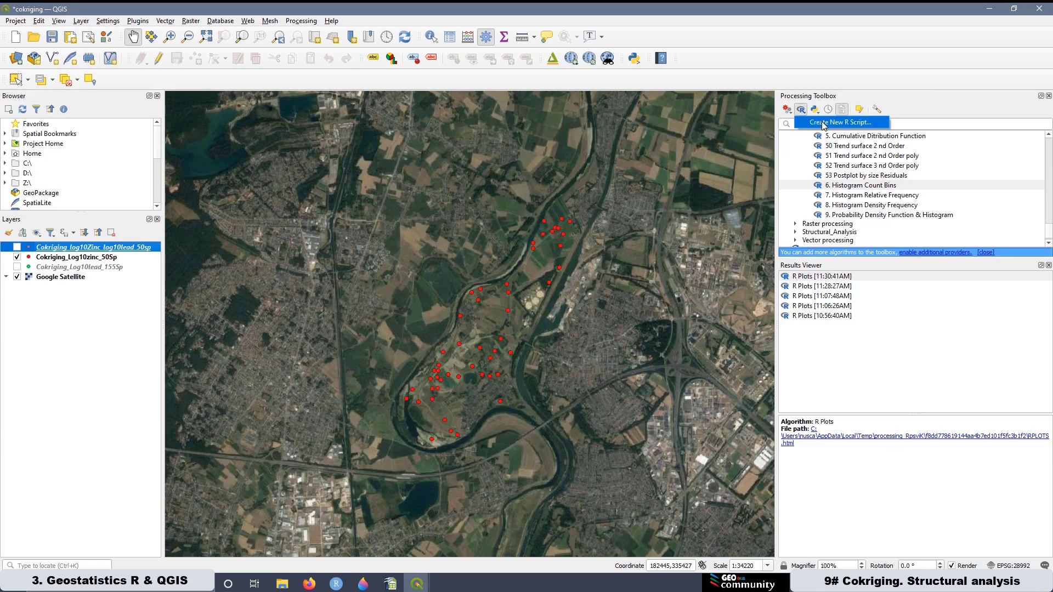
{"action": "left_click", "coordinate": [823, 124]}
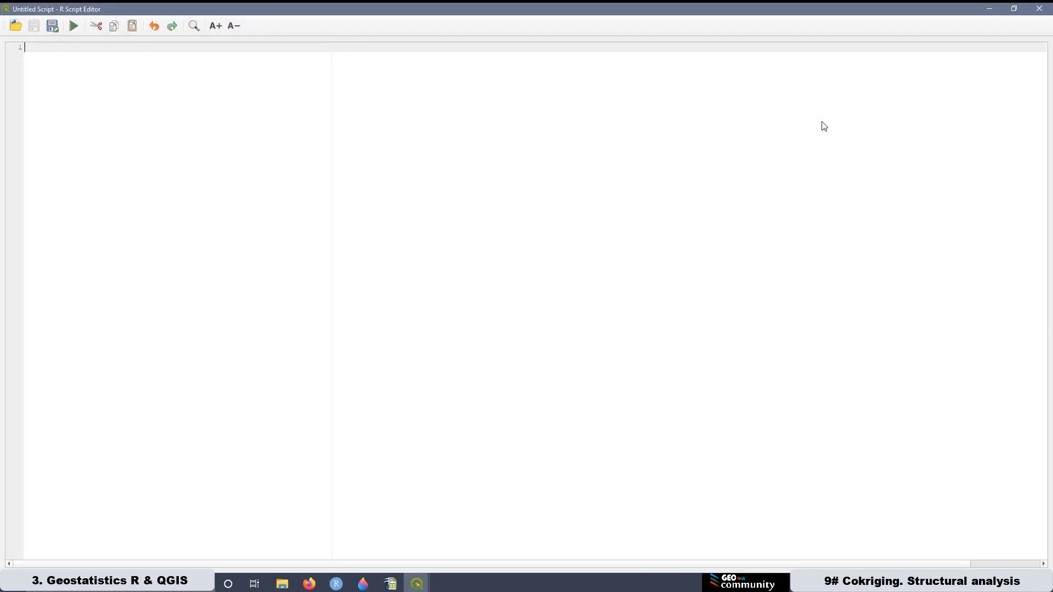
{"action": "right_click", "coordinate": [37, 46]}
{"action": "left_click", "coordinate": [65, 103]}
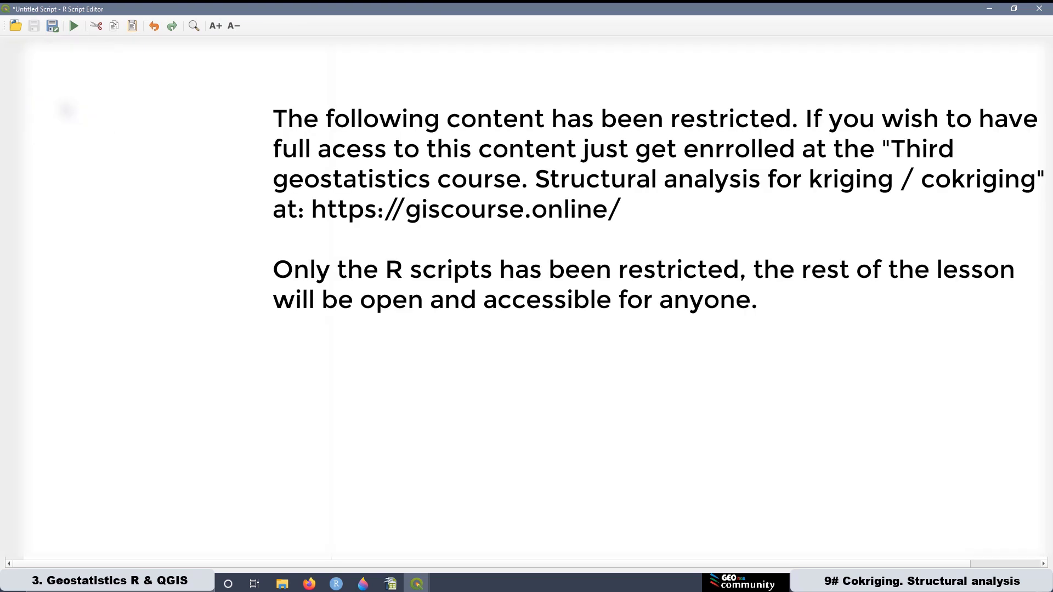
Enlarge the text in the R script editor and highlight the block of lines near the script's beginning
{"action": "left_click", "coordinate": [212, 28]}
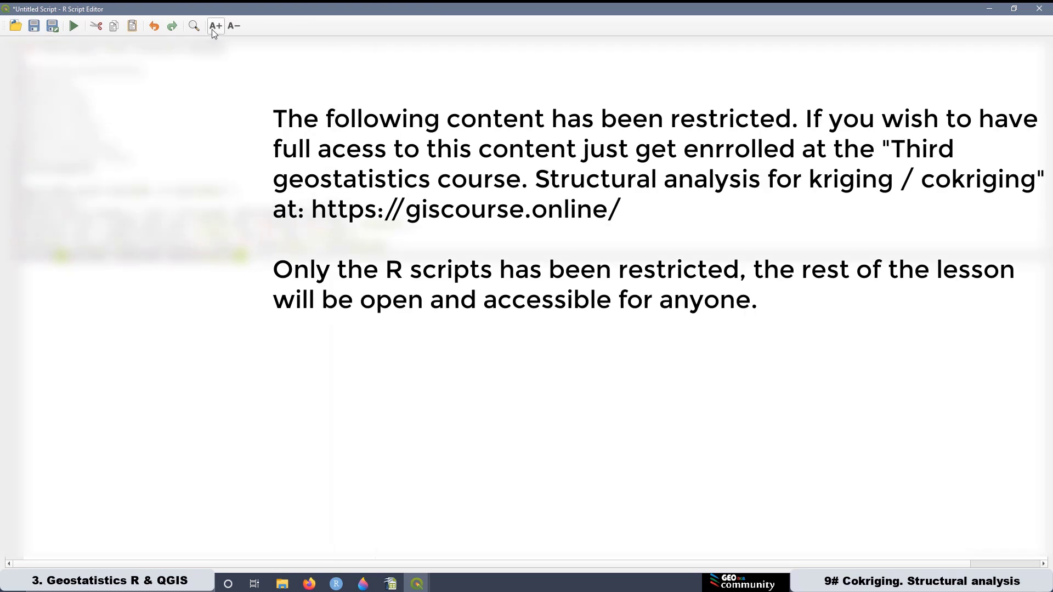
{"action": "left_click", "coordinate": [212, 28]}
{"action": "left_click", "coordinate": [213, 28]}
{"action": "left_click", "coordinate": [213, 28]}
{"action": "left_click", "coordinate": [213, 29]}
{"action": "left_click", "coordinate": [213, 29]}
{"action": "left_click", "coordinate": [212, 29]}
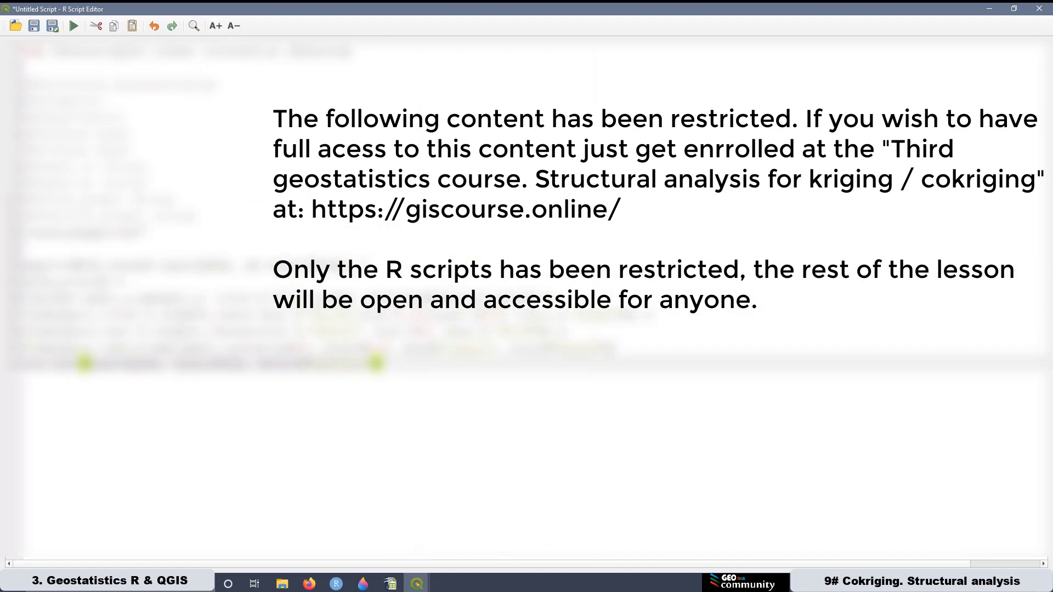
{"action": "left_click_drag", "start_coordinate": [149, 234], "coordinate": [24, 85]}
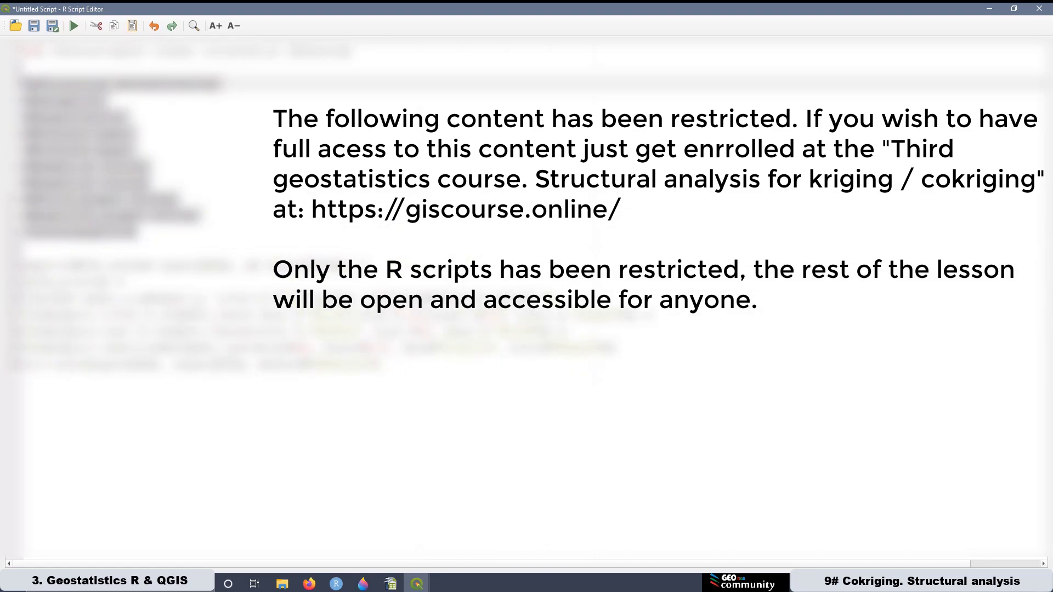
{"action": "left_click", "coordinate": [278, 222]}
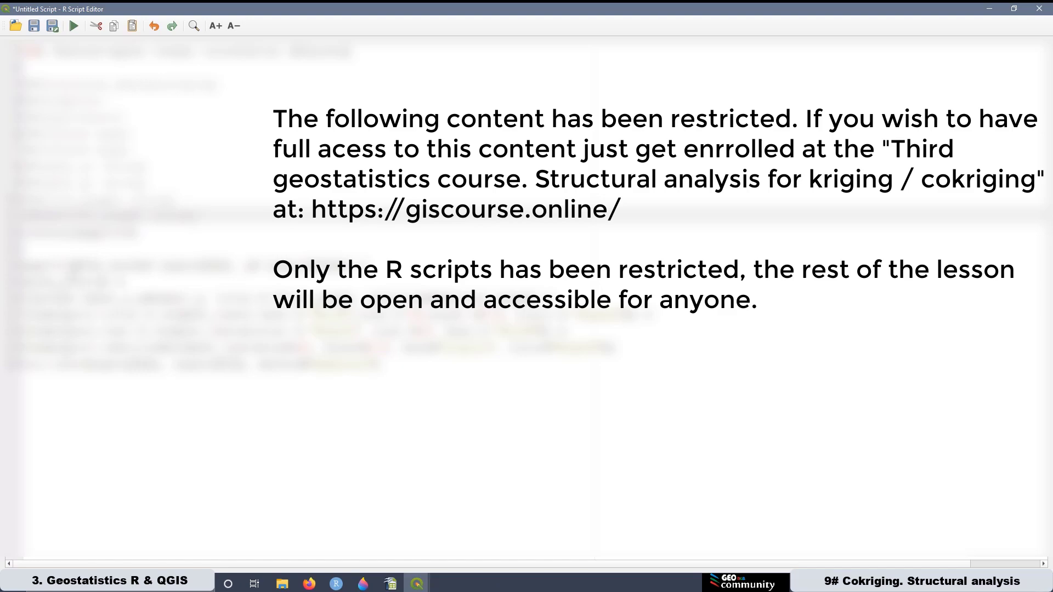
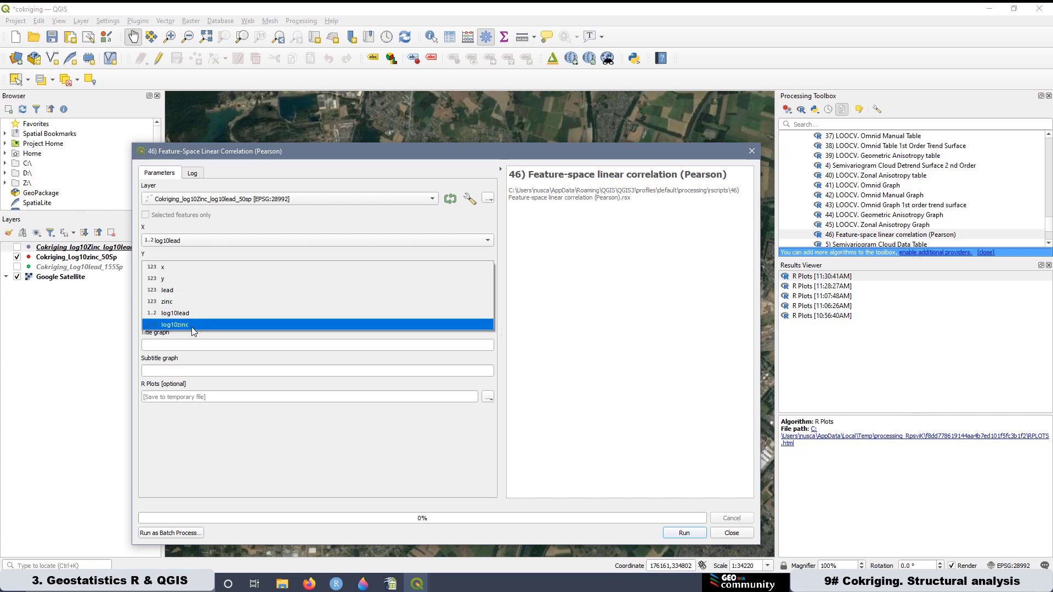
Set the Y variable to log10zinc and the x-axis label to "Log 10 Lead concentration [ppm]"
{"action": "left_click", "coordinate": [192, 327]}
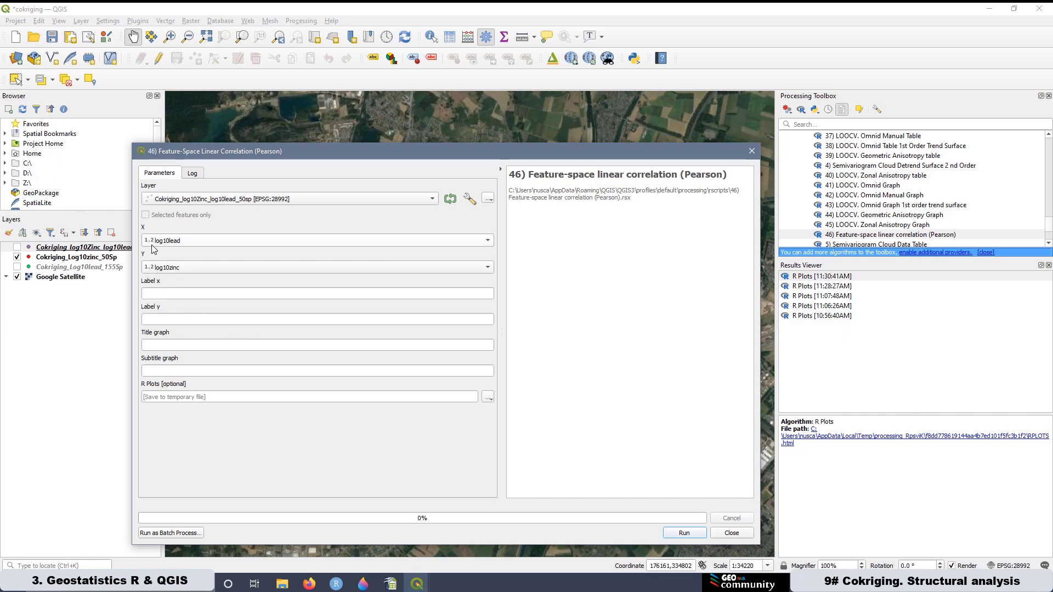
{"action": "left_click", "coordinate": [167, 291]}
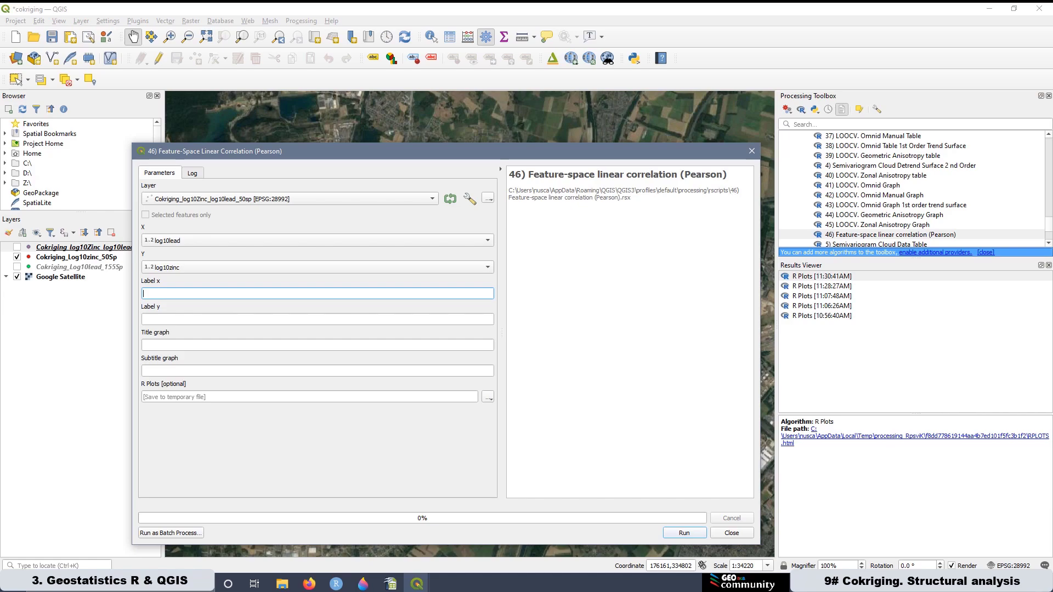
{"action": "type", "text": "Log 10 Lead concentration [ppm"}
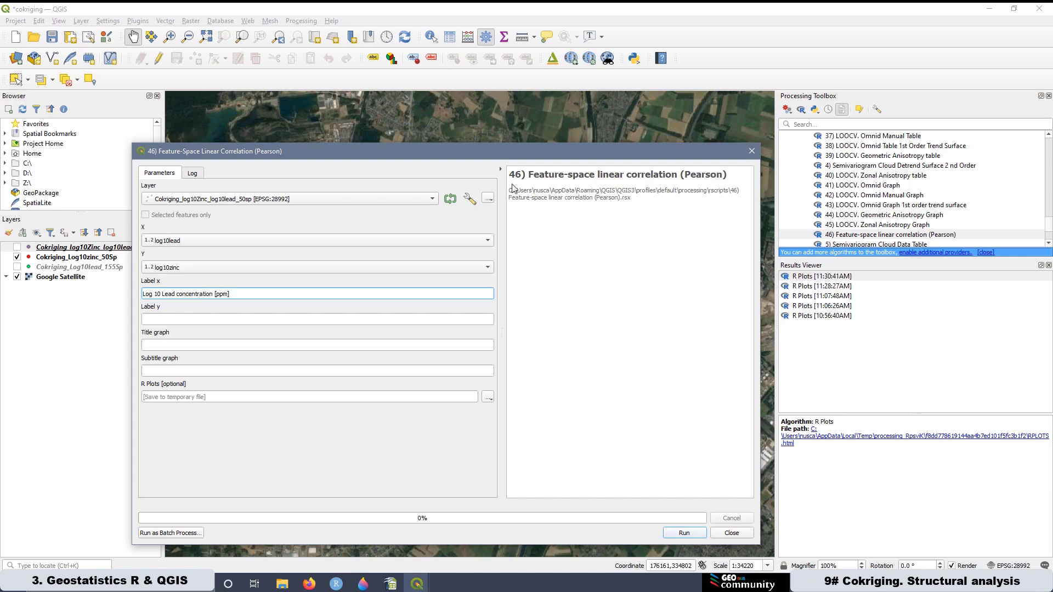
Copy the x-axis label into the y-axis label and change it to "Log 10 Zinc concentration [ppm]"
{"action": "left_click_drag", "start_coordinate": [235, 297], "coordinate": [143, 300]}
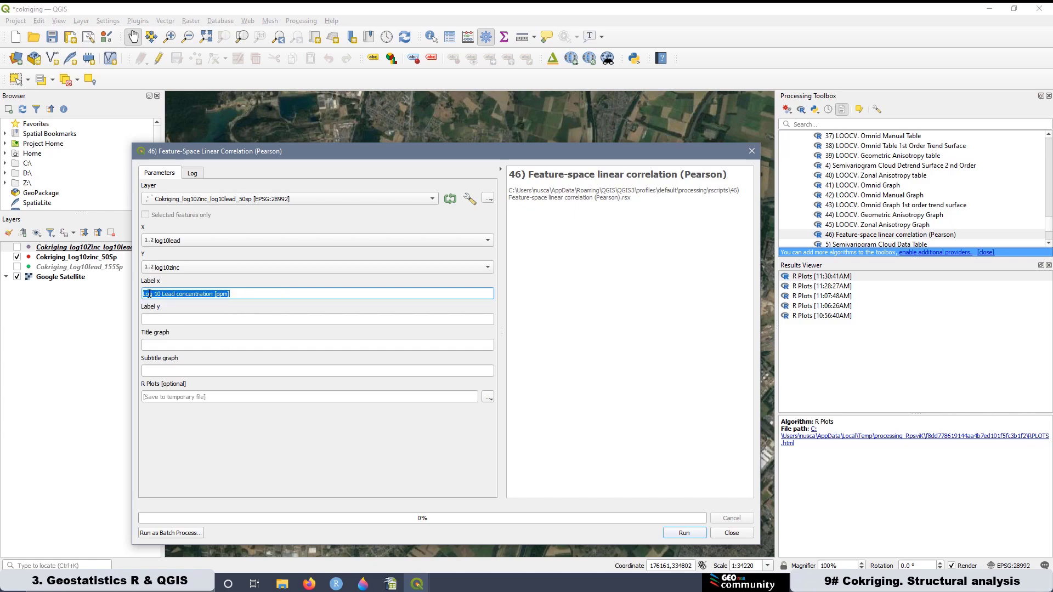
{"action": "right_click", "coordinate": [149, 295]}
{"action": "left_click", "coordinate": [177, 341]}
{"action": "left_click", "coordinate": [159, 320]}
{"action": "right_click", "coordinate": [159, 320]}
{"action": "left_click", "coordinate": [190, 379]}
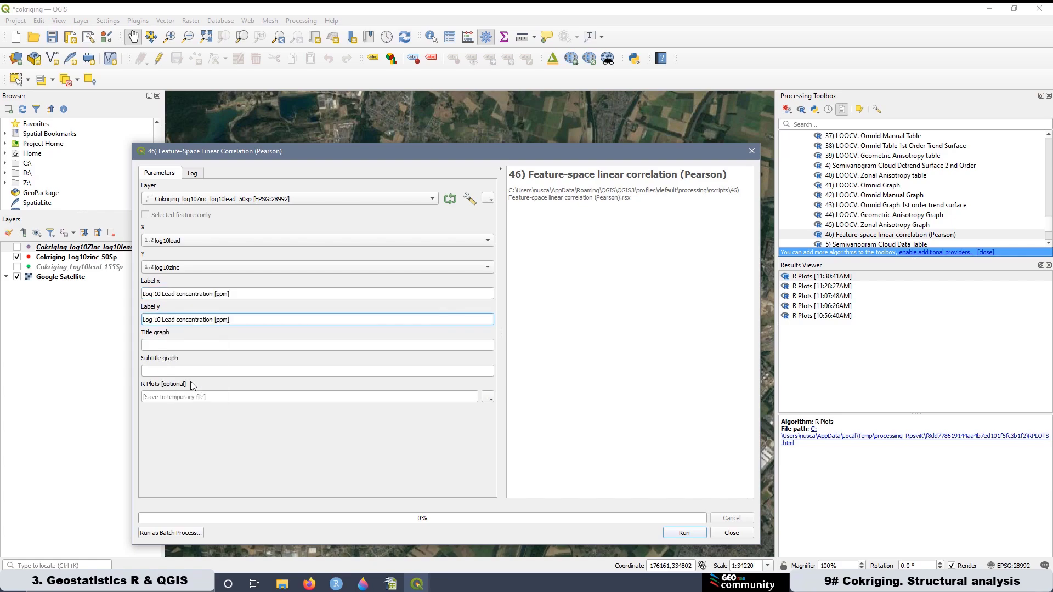
{"action": "left_click_drag", "start_coordinate": [175, 321], "coordinate": [163, 316]}
{"action": "type", "text": "Zinc"}
Title the graph "Feature-space linear correlation (Pearson)" with the subtitle "Transformed Data", and run the algorithm
{"action": "left_click", "coordinate": [158, 344]}
{"action": "right_click", "coordinate": [157, 343]}
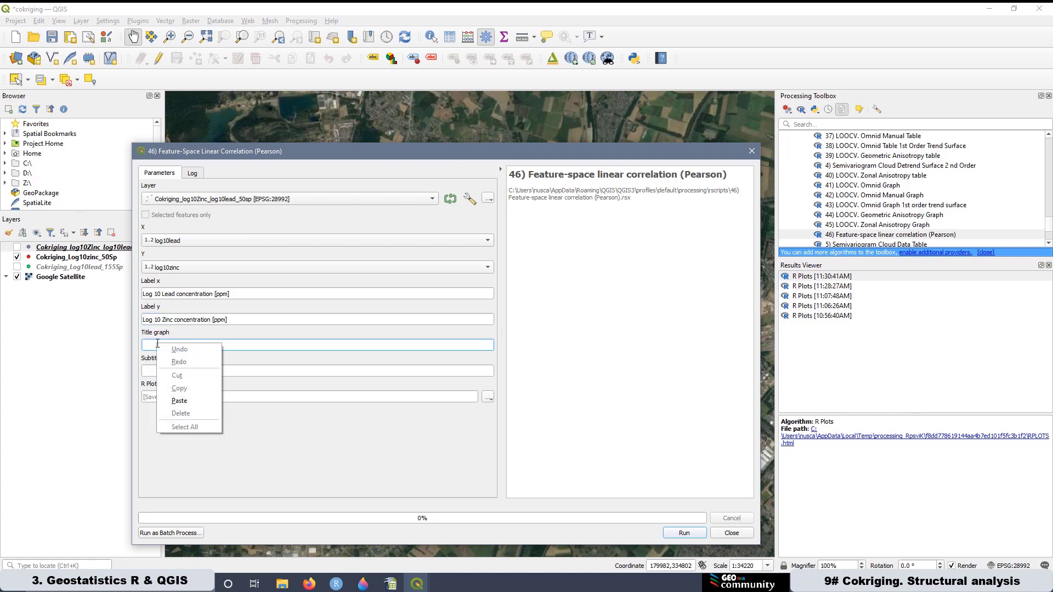
{"action": "left_click", "coordinate": [199, 400]}
{"action": "left_click", "coordinate": [165, 371]}
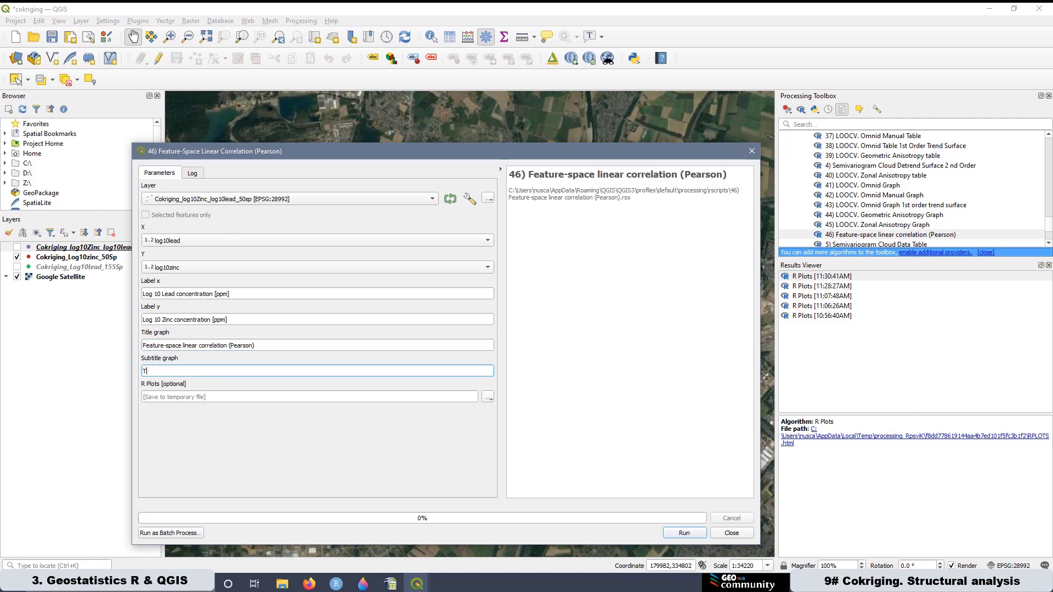
{"action": "type", "text": "Transformed Data"}
{"action": "left_click", "coordinate": [684, 532]}
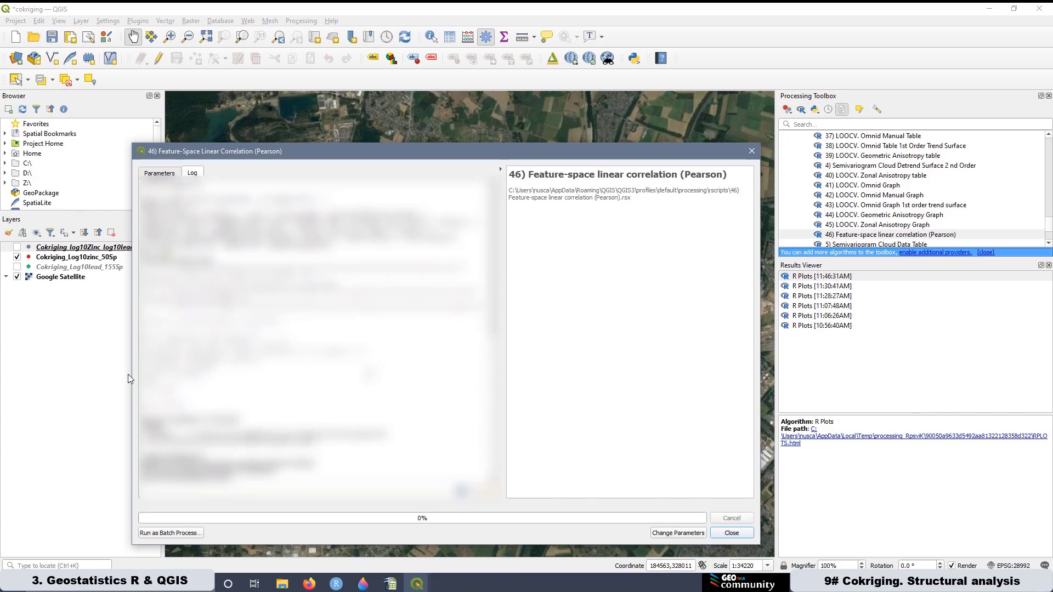
Highlight the correlation coefficient in the log and view the newest R plot in the browser at 150% zoom
{"action": "left_click_drag", "start_coordinate": [182, 391], "coordinate": [140, 382]}
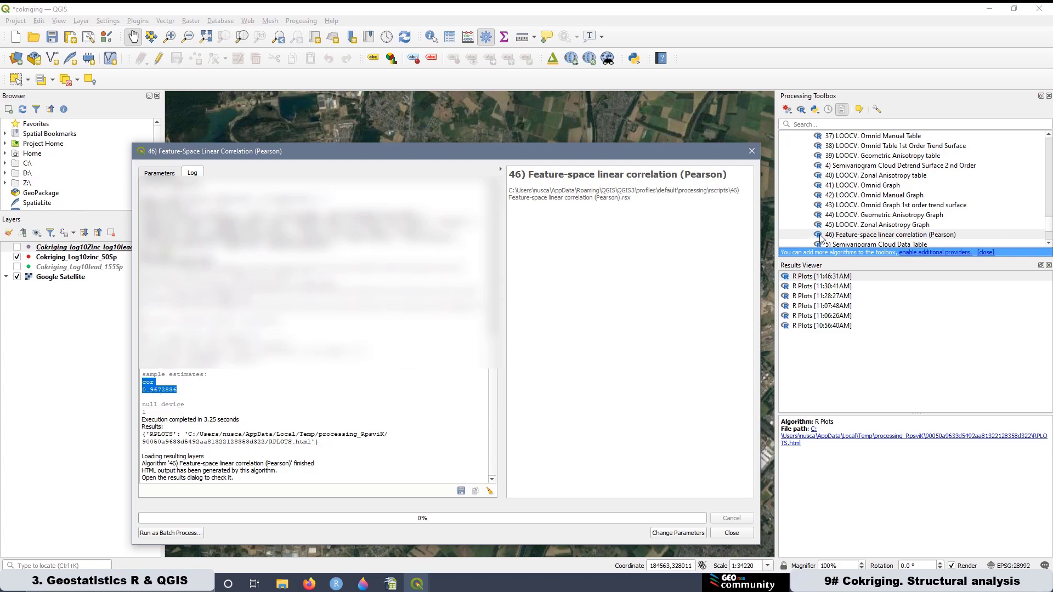
{"action": "double_click", "coordinate": [811, 277]}
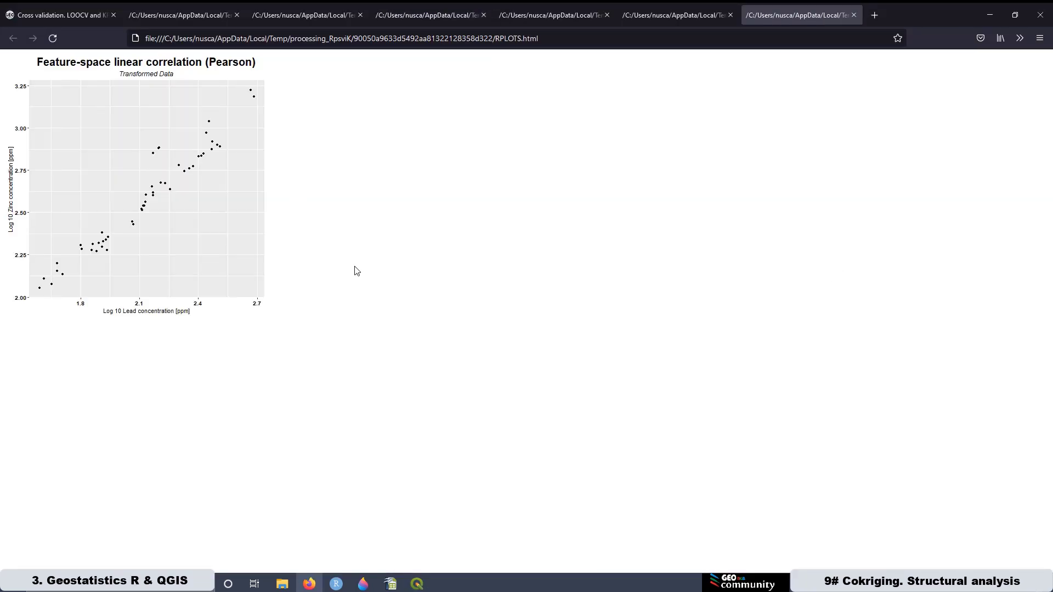
{"action": "key", "text": "ctrl+plus"}
{"action": "key", "text": "ctrl+plus"}
{"action": "key", "text": "ctrl+plus"}
{"action": "key", "text": "ctrl+plus"}
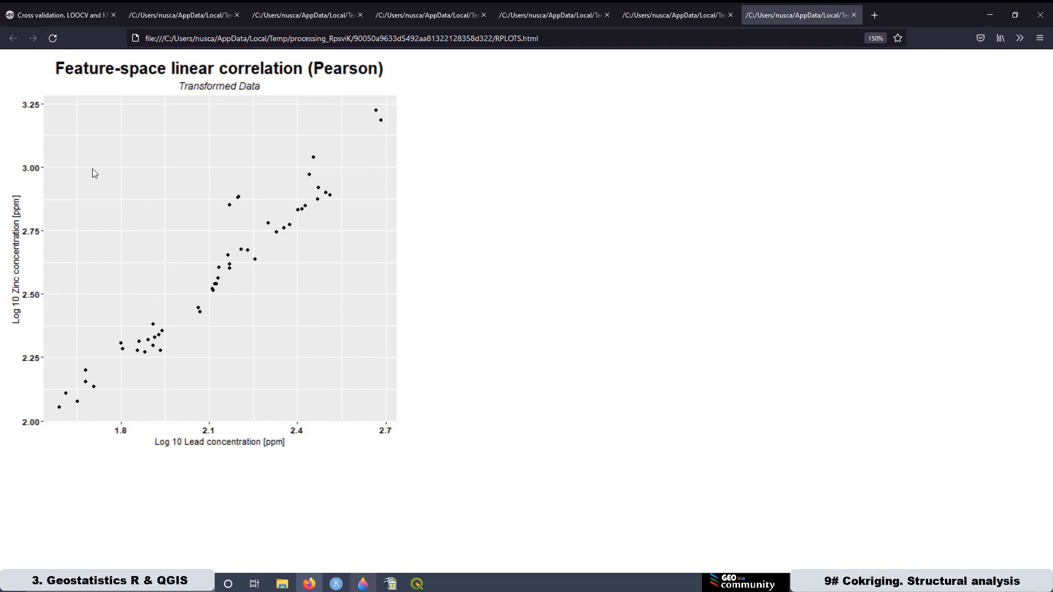
Switch to Paint 3D to view the "Scenario for Cokriging" slide
{"action": "left_click", "coordinate": [361, 585]}
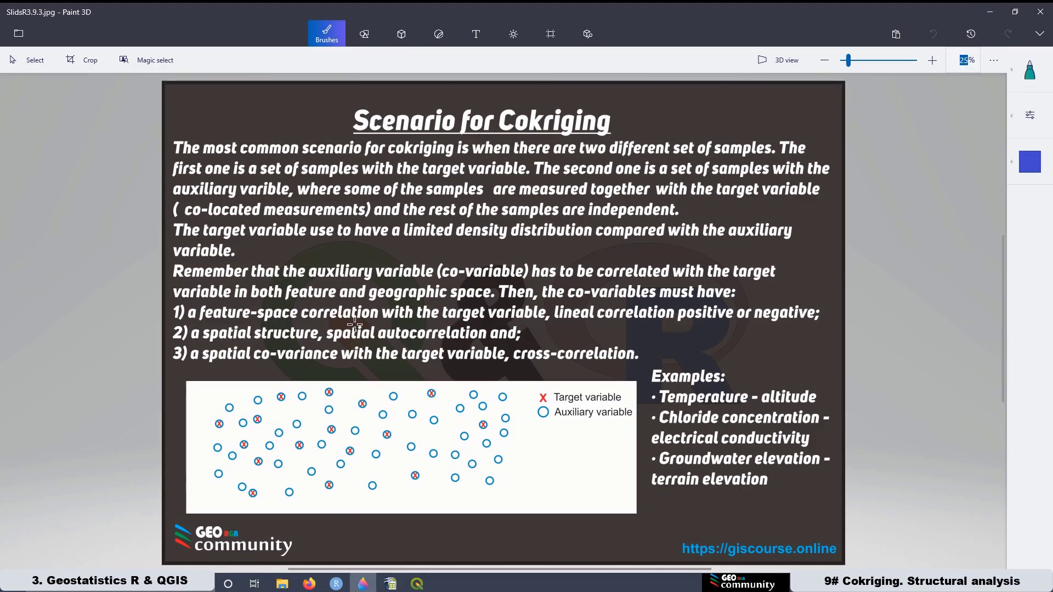
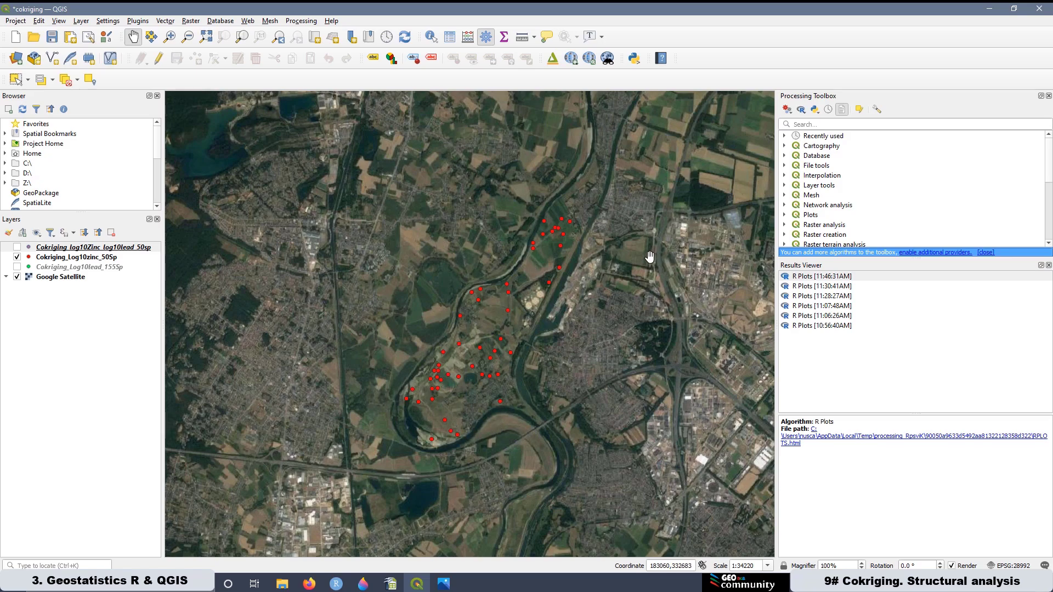
Open the "1) Semivariogram Cloud" algorithm from the Structural_Analysis group of the R scripts
{"action": "scroll", "coordinate": [831, 191], "scroll_direction": "down", "scroll_amount": 3}
{"action": "scroll", "coordinate": [831, 191], "scroll_direction": "down", "scroll_amount": 2}
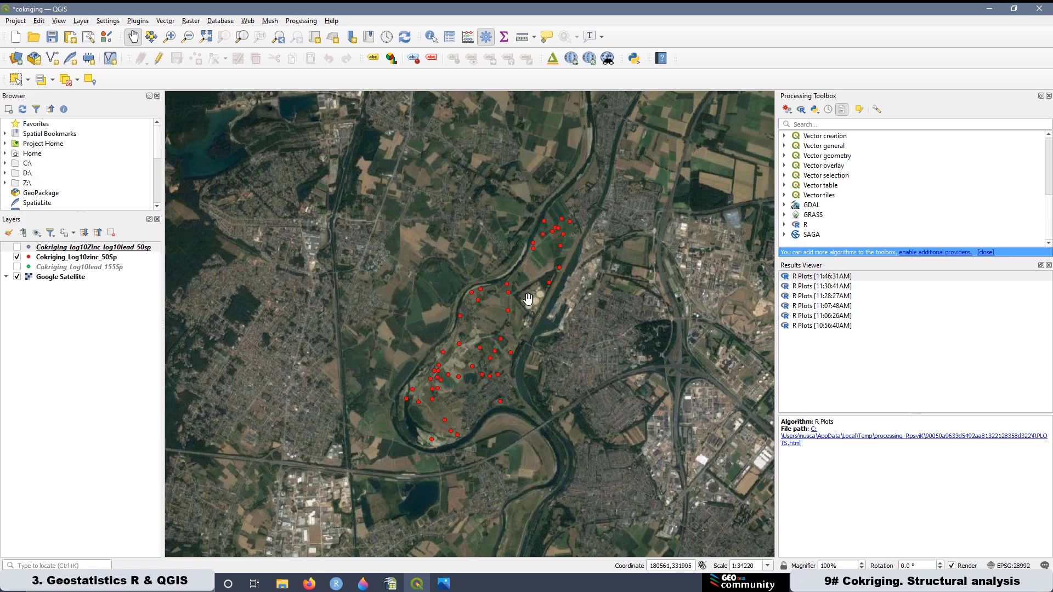
{"action": "scroll", "coordinate": [790, 231], "scroll_direction": "up", "scroll_amount": 5}
{"action": "scroll", "coordinate": [949, 192], "scroll_direction": "down", "scroll_amount": 5}
{"action": "left_click", "coordinate": [784, 225]}
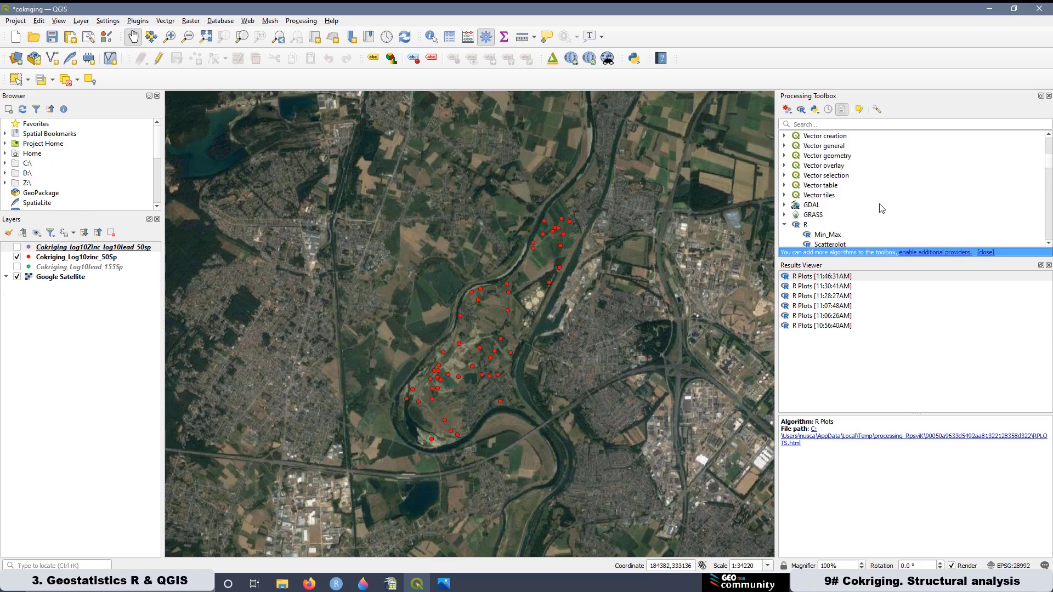
{"action": "scroll", "coordinate": [882, 208], "scroll_direction": "down", "scroll_amount": 4}
{"action": "scroll", "coordinate": [882, 208], "scroll_direction": "down", "scroll_amount": 1}
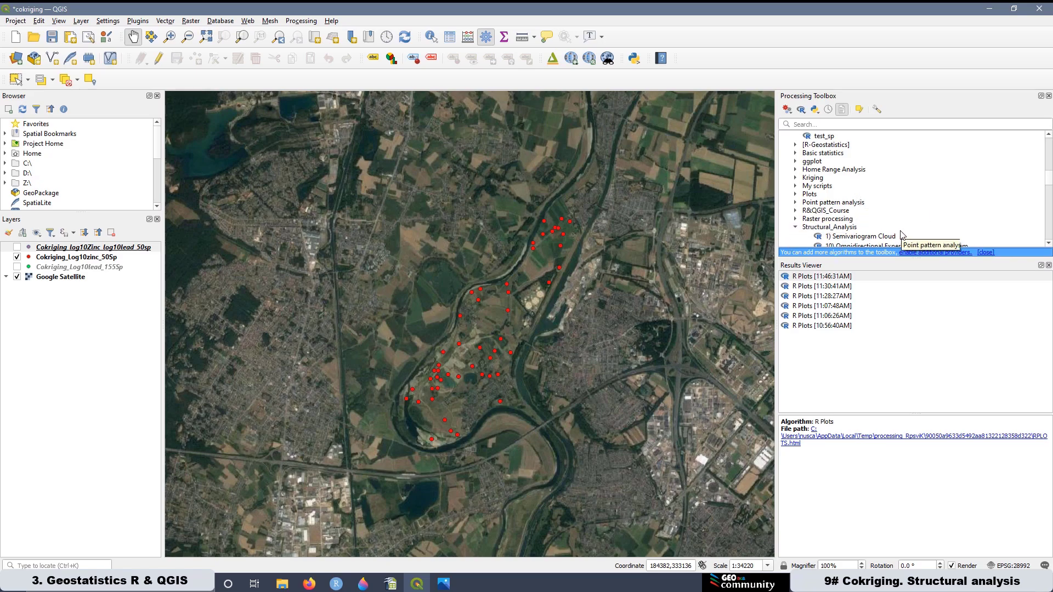
{"action": "scroll", "coordinate": [871, 193], "scroll_direction": "down", "scroll_amount": 1}
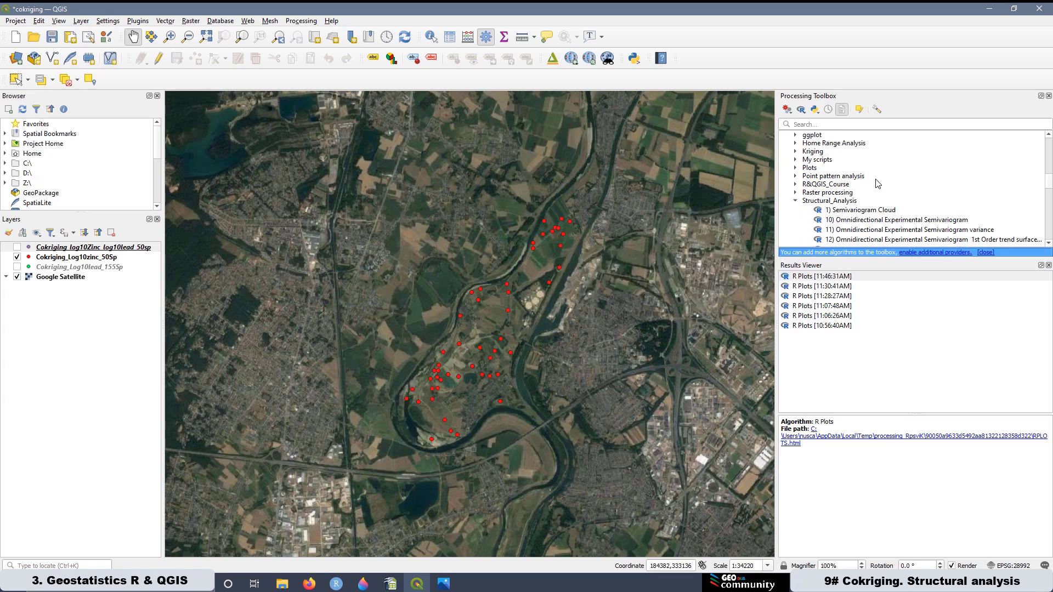
{"action": "left_click", "coordinate": [854, 212]}
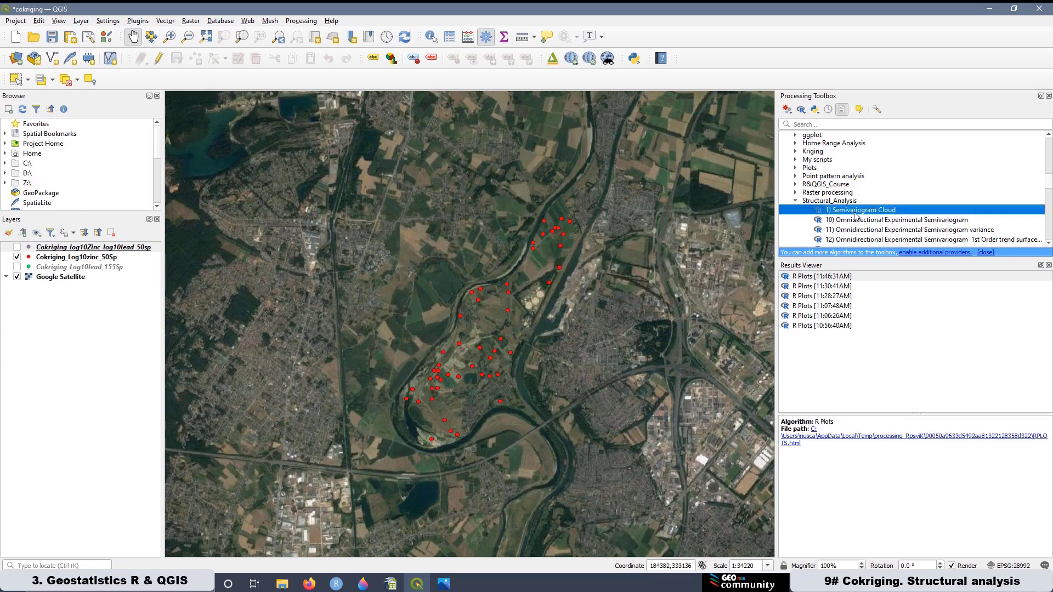
{"action": "double_click", "coordinate": [854, 213]}
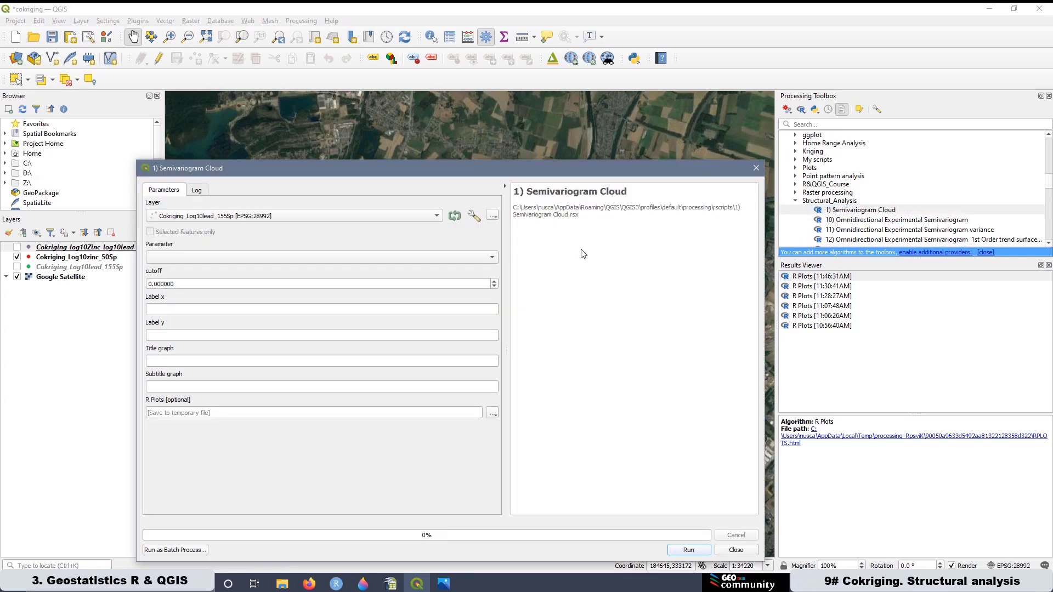
{"action": "left_click_drag", "start_coordinate": [441, 168], "coordinate": [503, 113]}
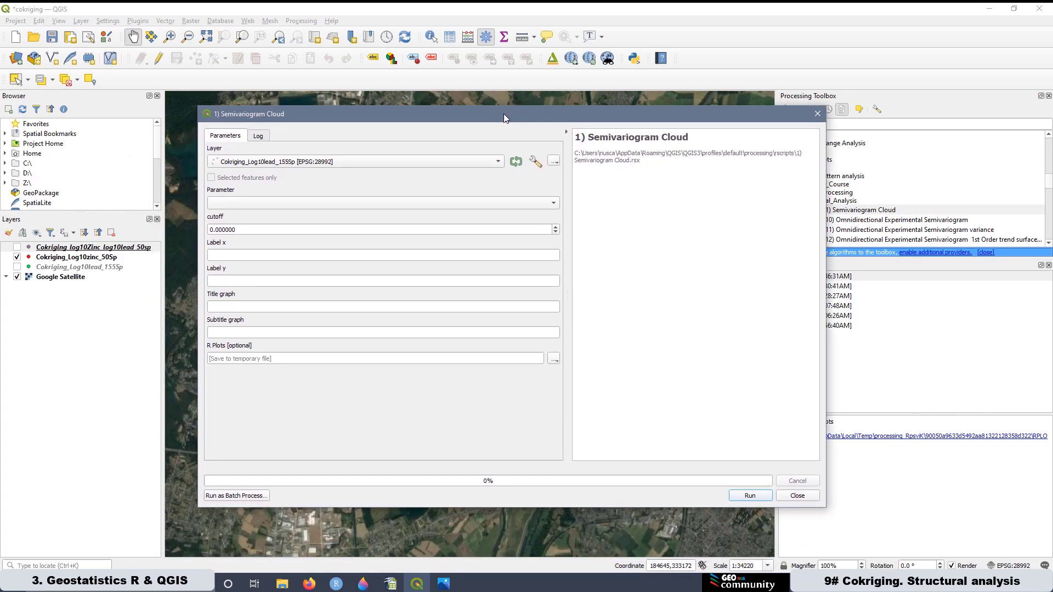
Choose Cokriging_Log10zinc_50Sp as the input layer and Log10Zinc as the parameter for the semivariogram cloud
{"action": "left_click", "coordinate": [257, 204]}
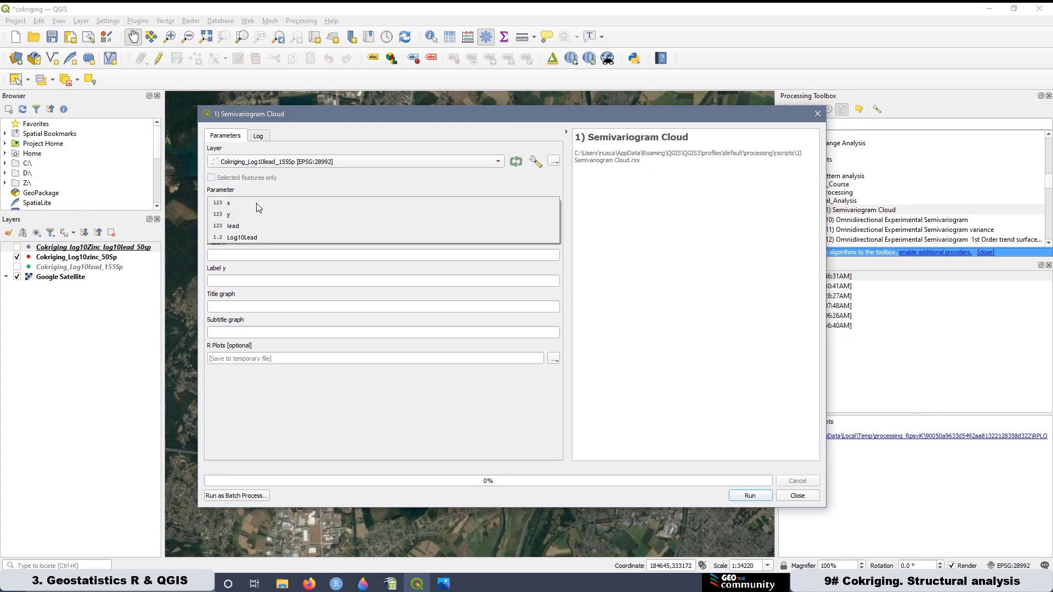
{"action": "left_click", "coordinate": [257, 204]}
{"action": "left_click", "coordinate": [276, 163]}
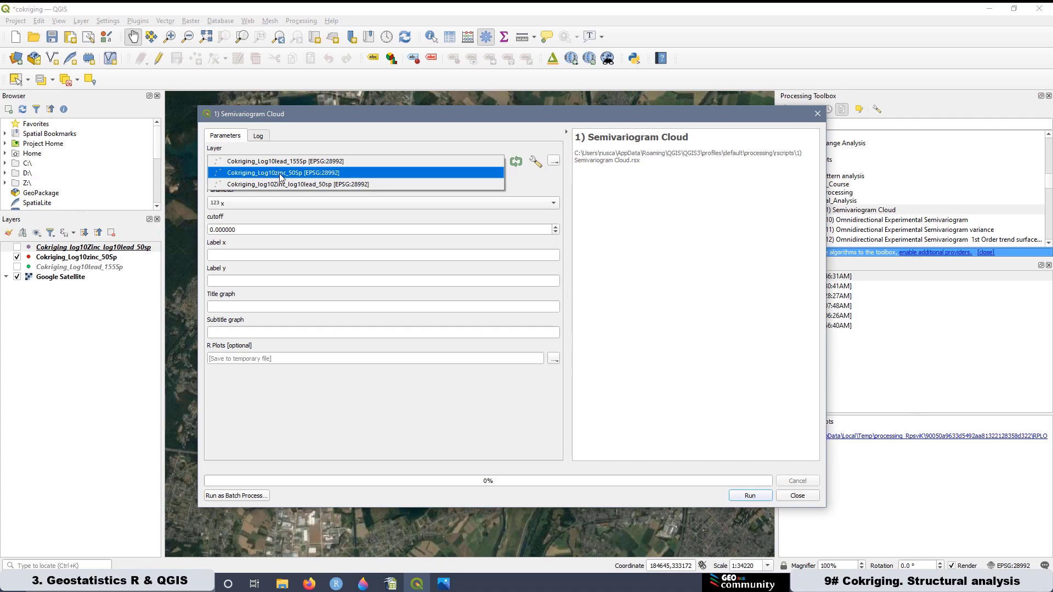
{"action": "left_click", "coordinate": [280, 174]}
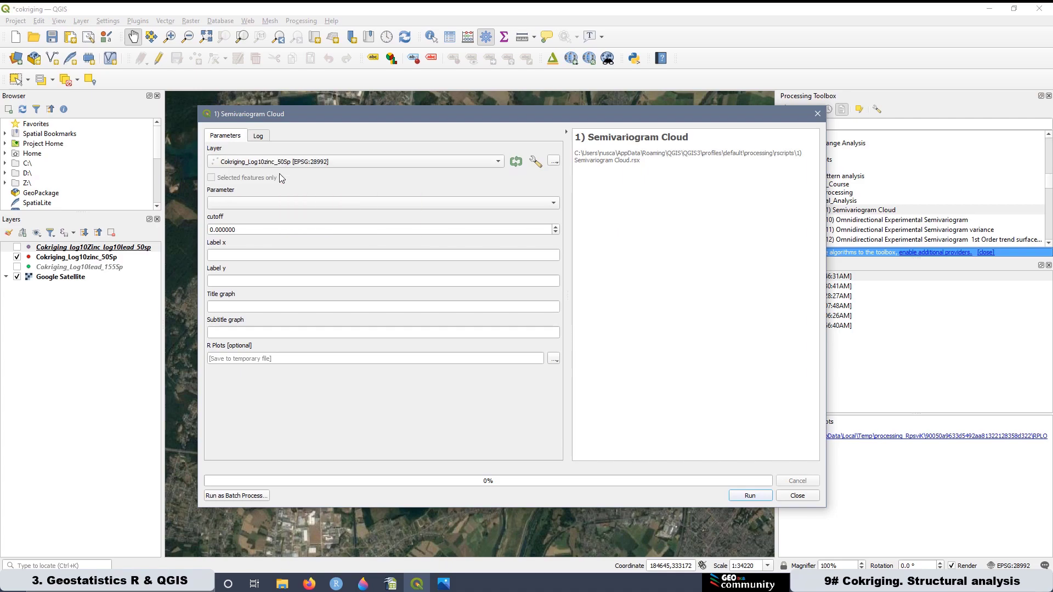
{"action": "left_click", "coordinate": [252, 202]}
{"action": "left_click", "coordinate": [244, 238]}
Set the cutoff to 4500, label the x-axis "Lag Distance [m]", and run the Semivariogram Cloud algorithm
{"action": "double_click", "coordinate": [245, 231]}
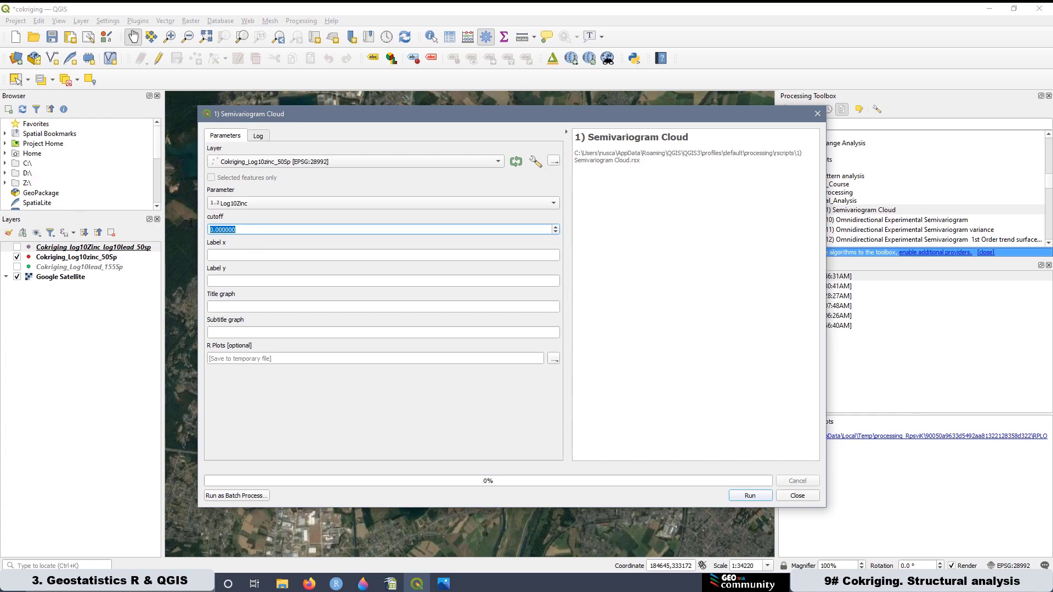
{"action": "type", "text": "4500"}
{"action": "left_click", "coordinate": [229, 257]}
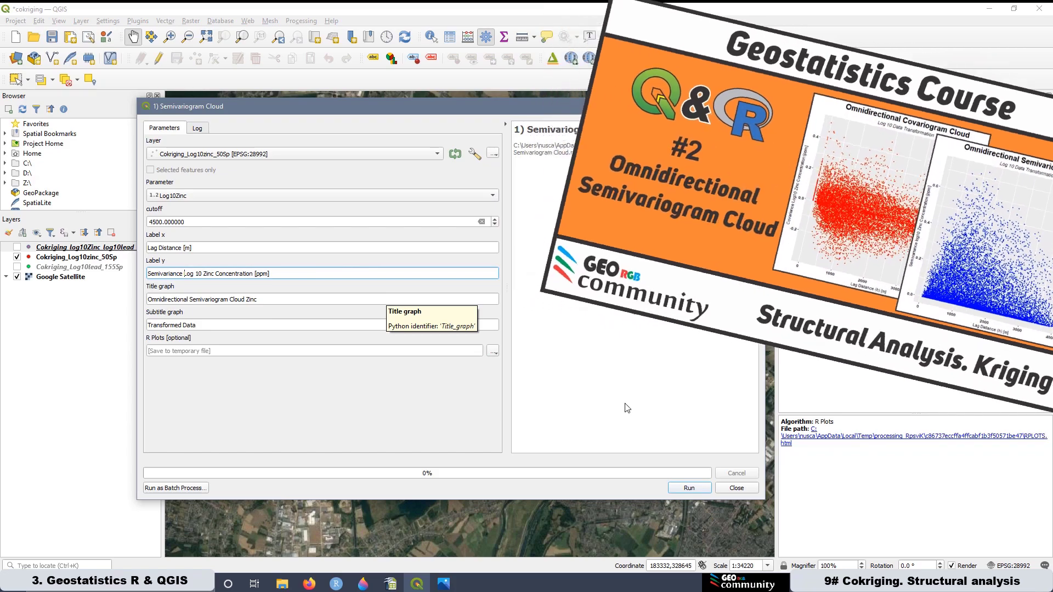
{"action": "left_click", "coordinate": [676, 490]}
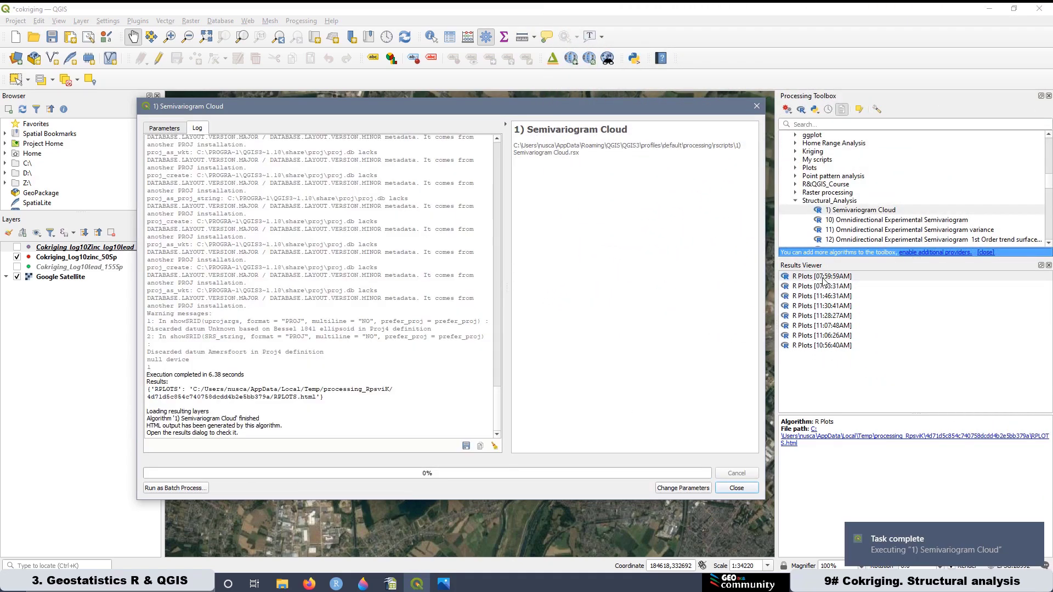
View the newest R plot, the zinc semivariogram cloud, in the browser at 150% zoom
{"action": "left_click", "coordinate": [824, 281]}
{"action": "key", "text": "ctrl+plus"}
{"action": "key", "text": "ctrl+plus"}
{"action": "key", "text": "ctrl+plus"}
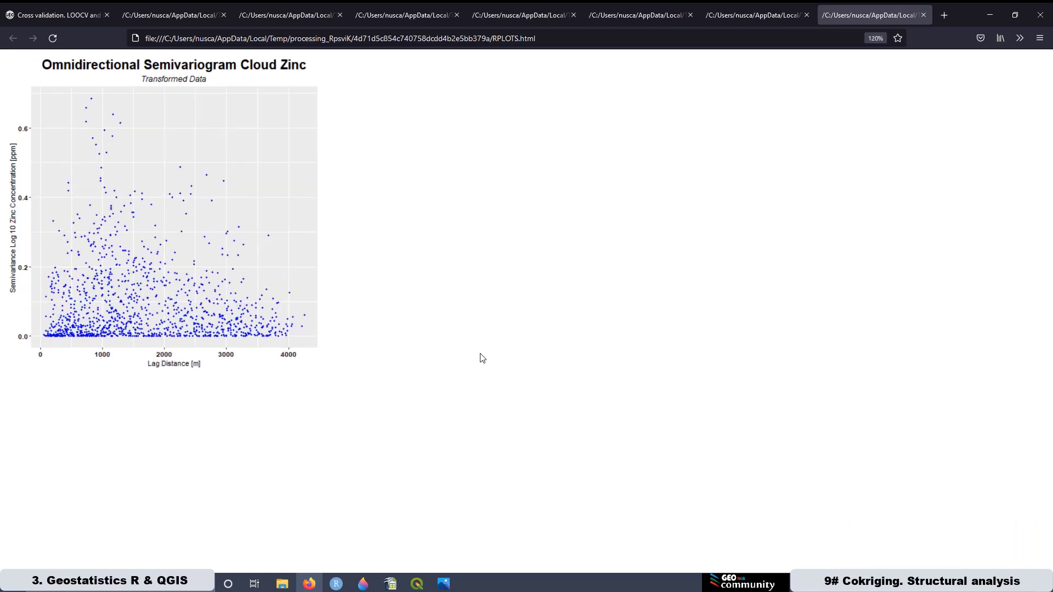
{"action": "key", "text": "ctrl+plus"}
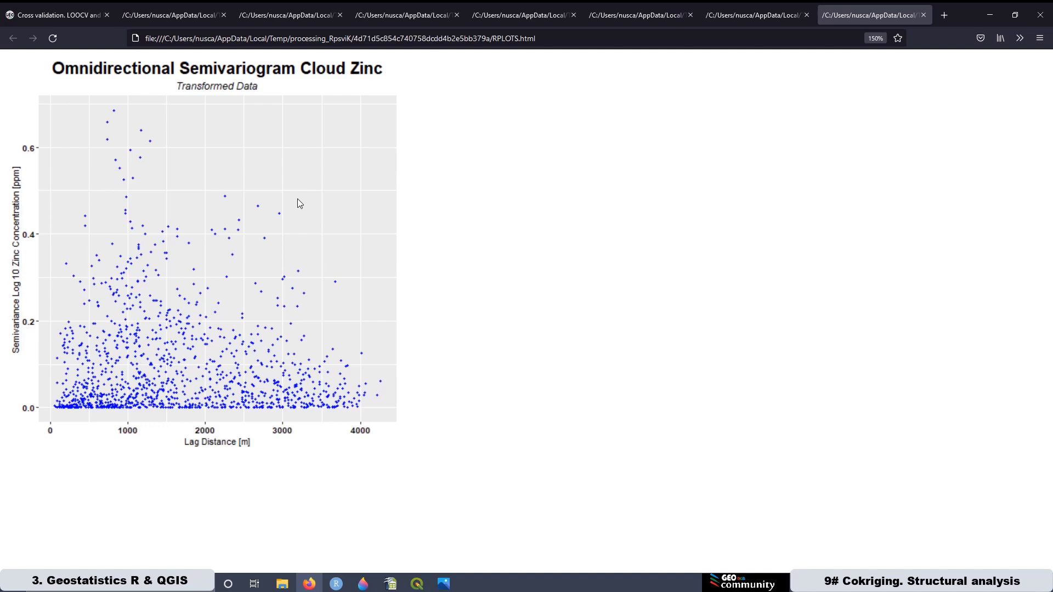
Switch back to QGIS and open the "10) Omnidirectional Experimental Semivariogram" algorithm, keeping the semivariogram cloud dialog open
{"action": "left_click", "coordinate": [416, 585]}
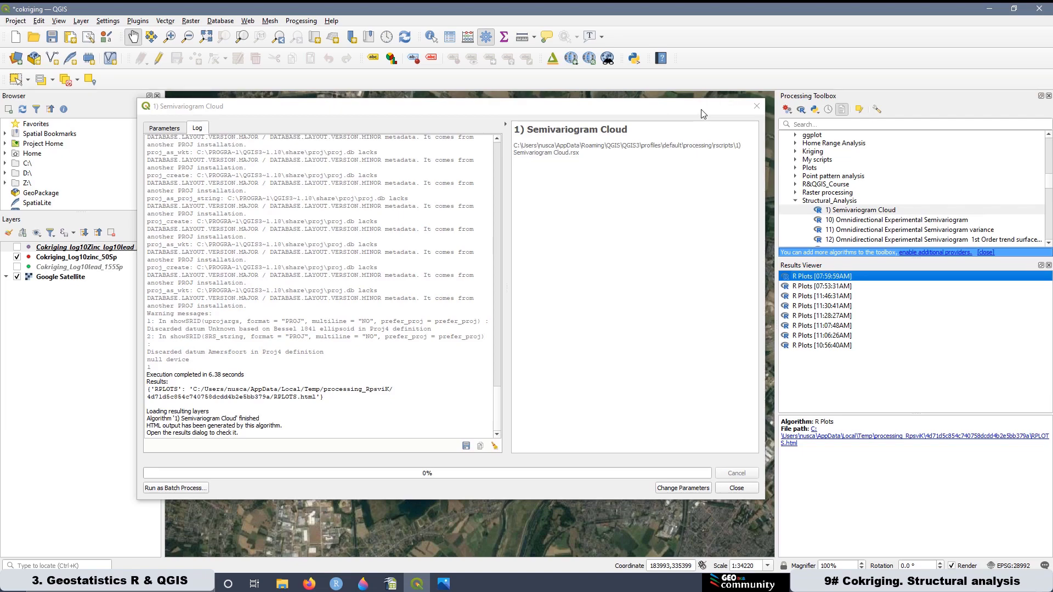
{"action": "left_click_drag", "start_coordinate": [656, 112], "coordinate": [555, 84]}
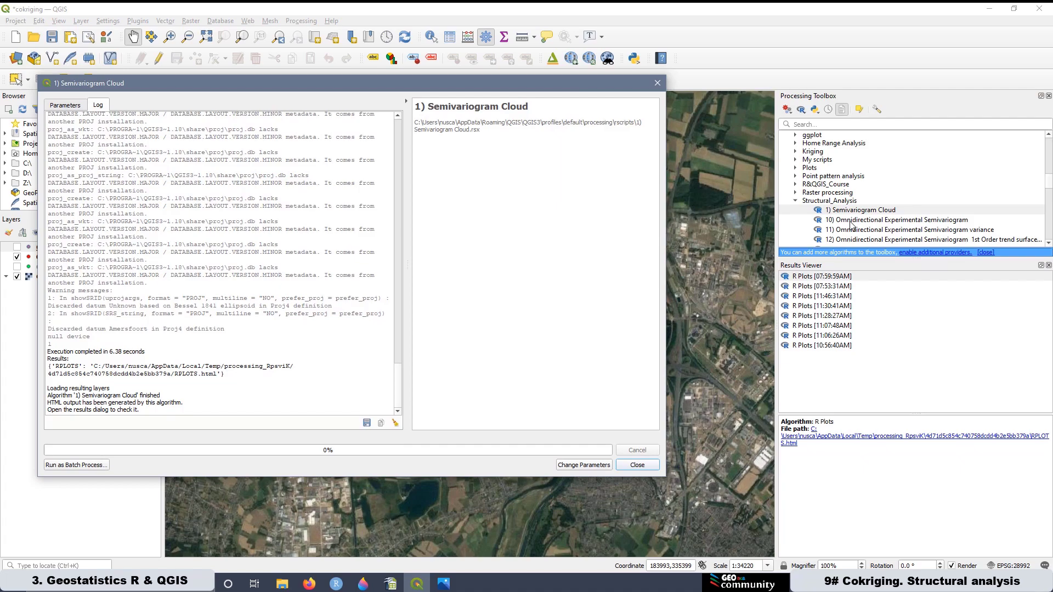
{"action": "double_click", "coordinate": [851, 220]}
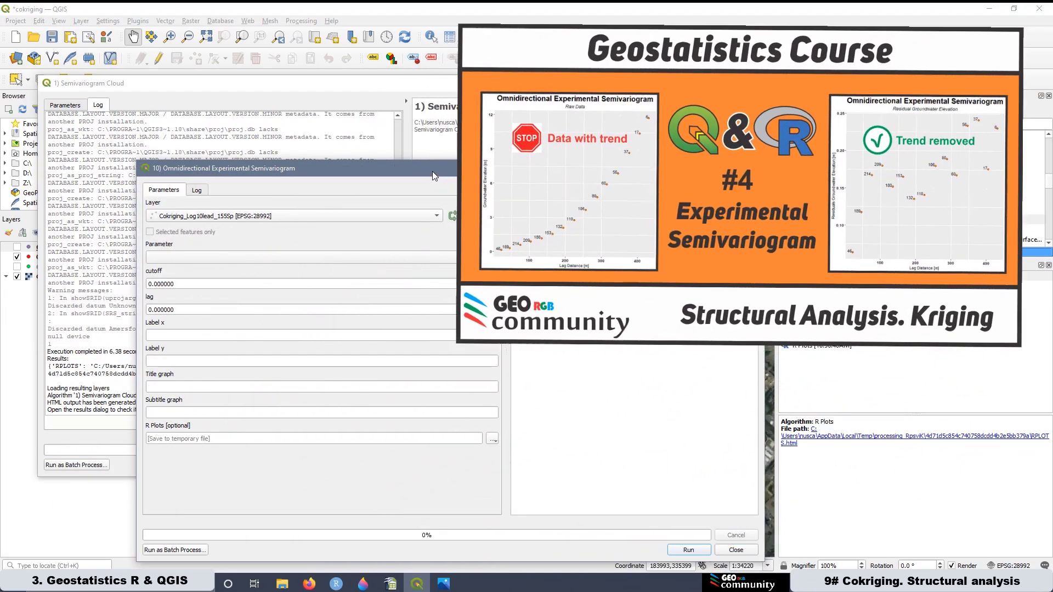
{"action": "left_click_drag", "start_coordinate": [432, 171], "coordinate": [335, 87]}
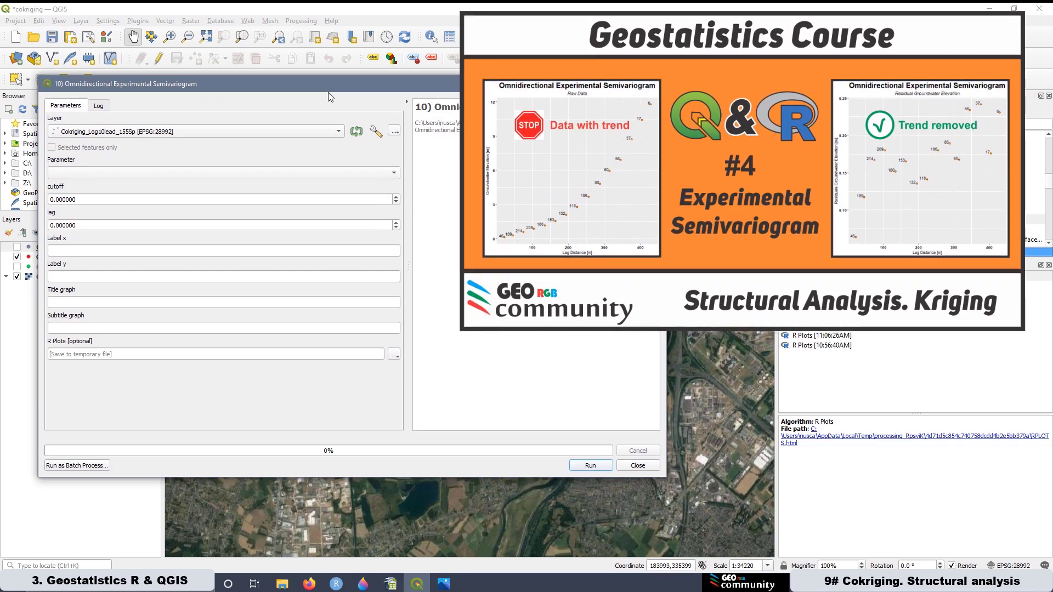
Choose Cokriging_Log10zinc_50Sp as the layer and Log10Zinc as the parameter for the experimental semivariogram
{"action": "left_click", "coordinate": [168, 173]}
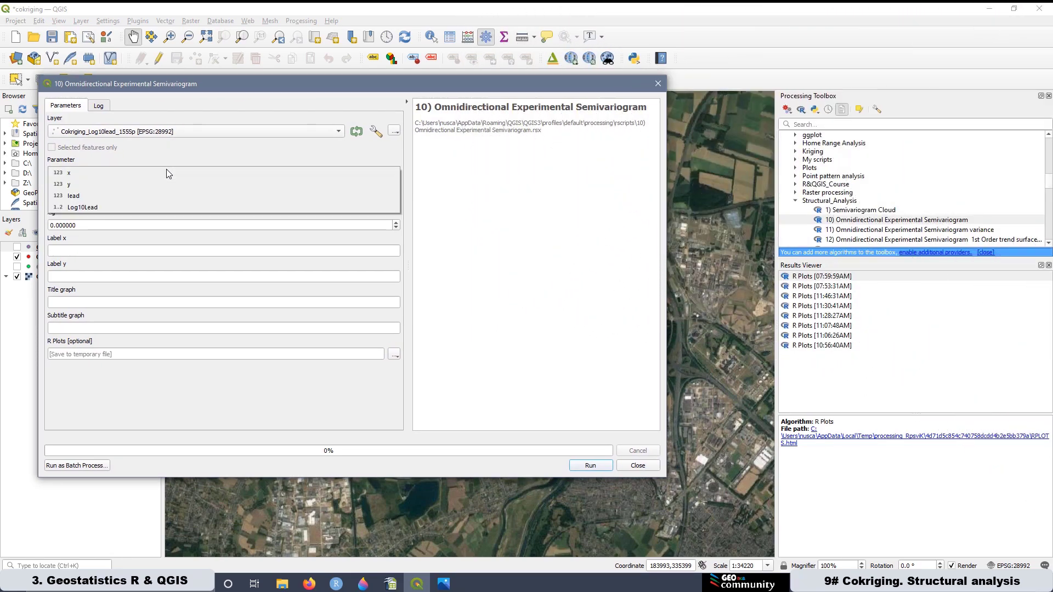
{"action": "left_click", "coordinate": [152, 136]}
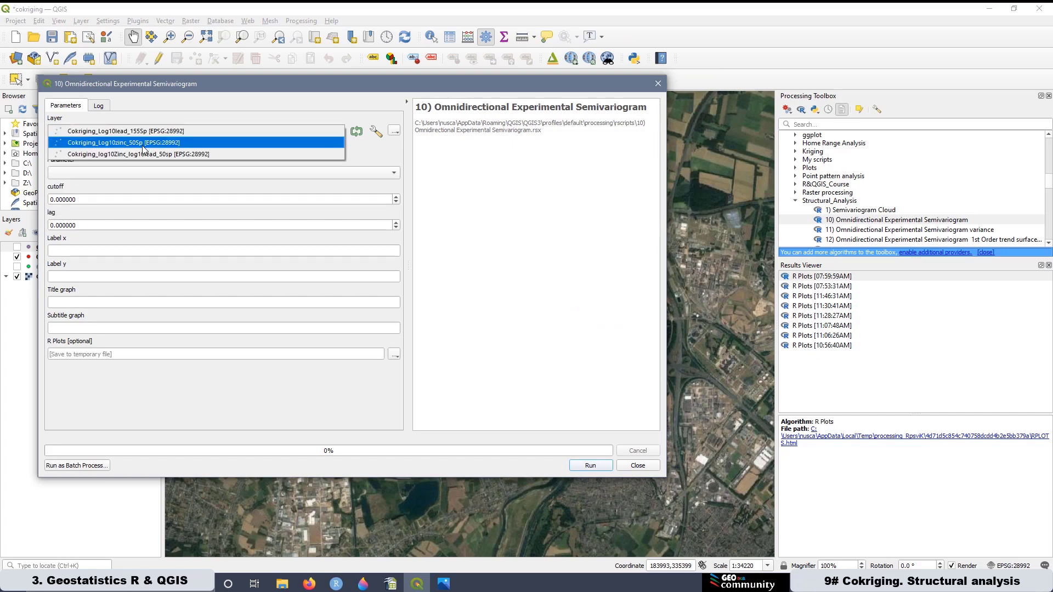
{"action": "left_click", "coordinate": [144, 143]}
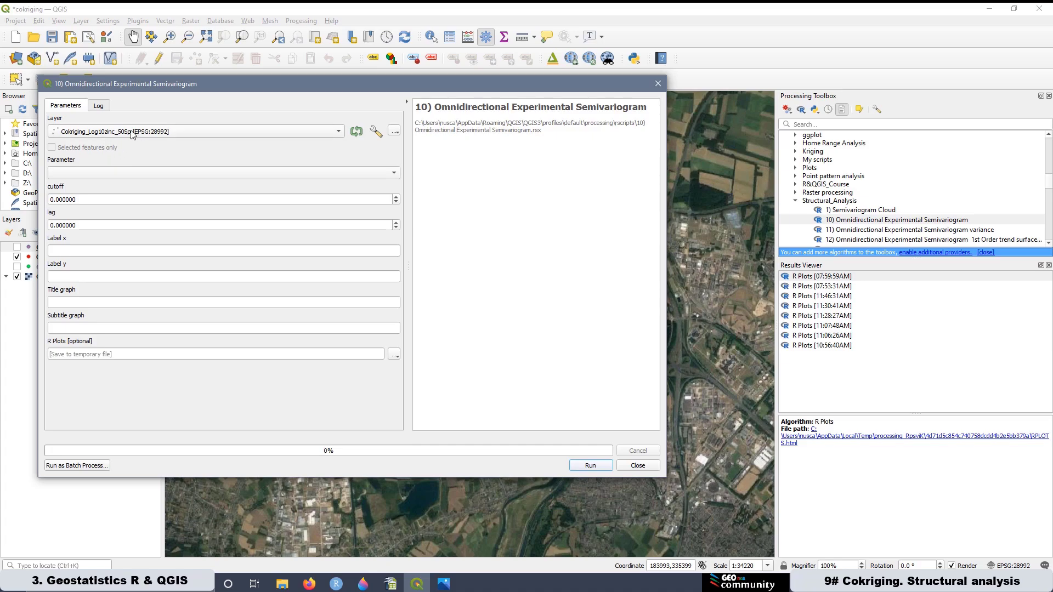
{"action": "left_click", "coordinate": [135, 173]}
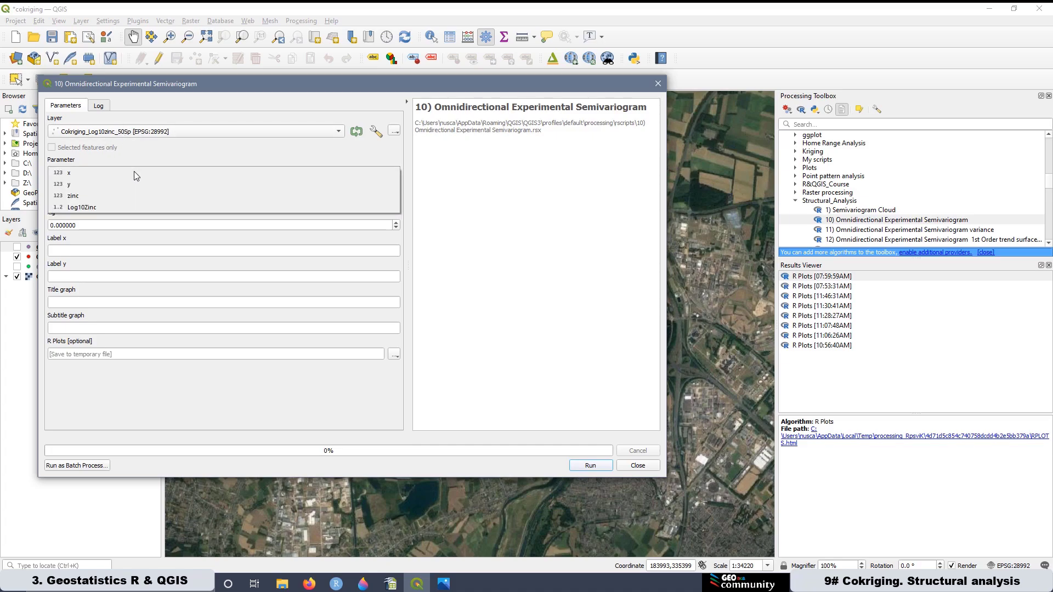
{"action": "left_click", "coordinate": [108, 206]}
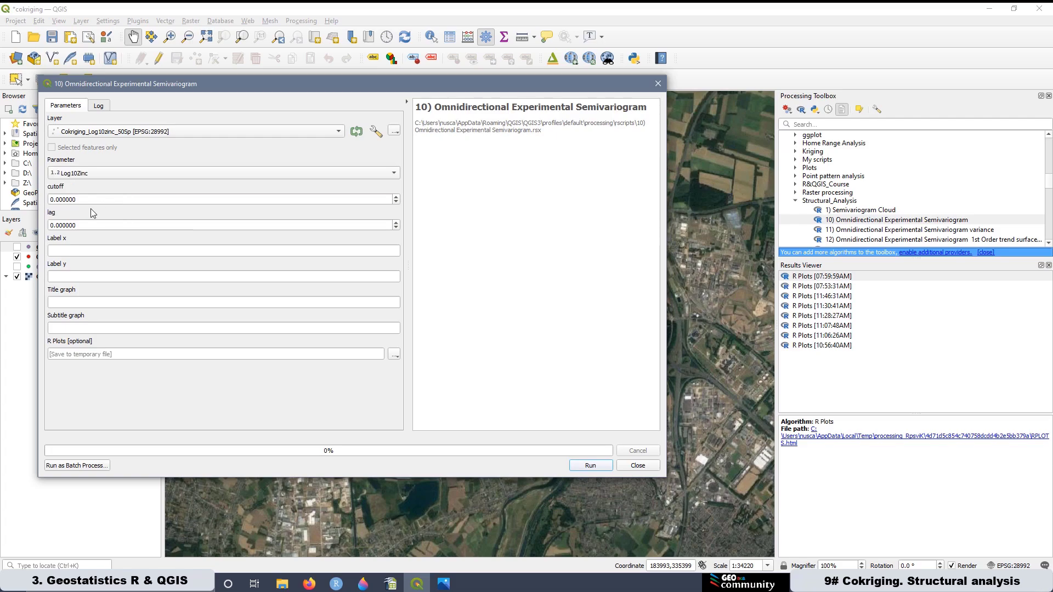
Set the experimental semivariogram's cutoff to 4500 and its lag to 200
{"action": "left_click", "coordinate": [72, 194]}
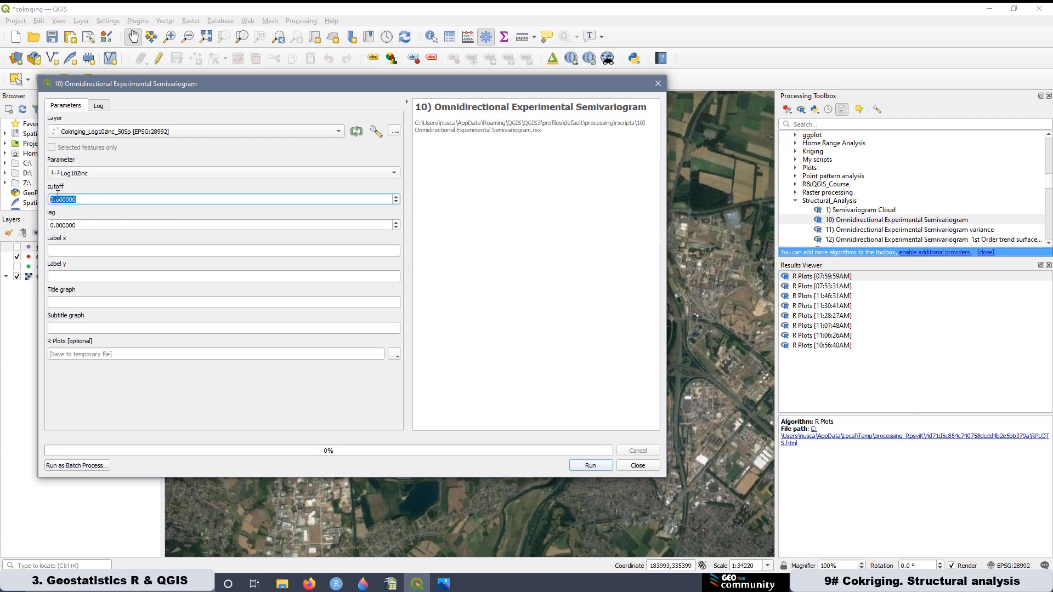
{"action": "type", "text": "4500"}
{"action": "mouse_move", "coordinate": [77, 226]}
{"action": "left_mouse_down"}
{"action": "mouse_move", "coordinate": [66, 230]}
{"action": "mouse_move", "coordinate": [75, 226]}
{"action": "left_mouse_up"}
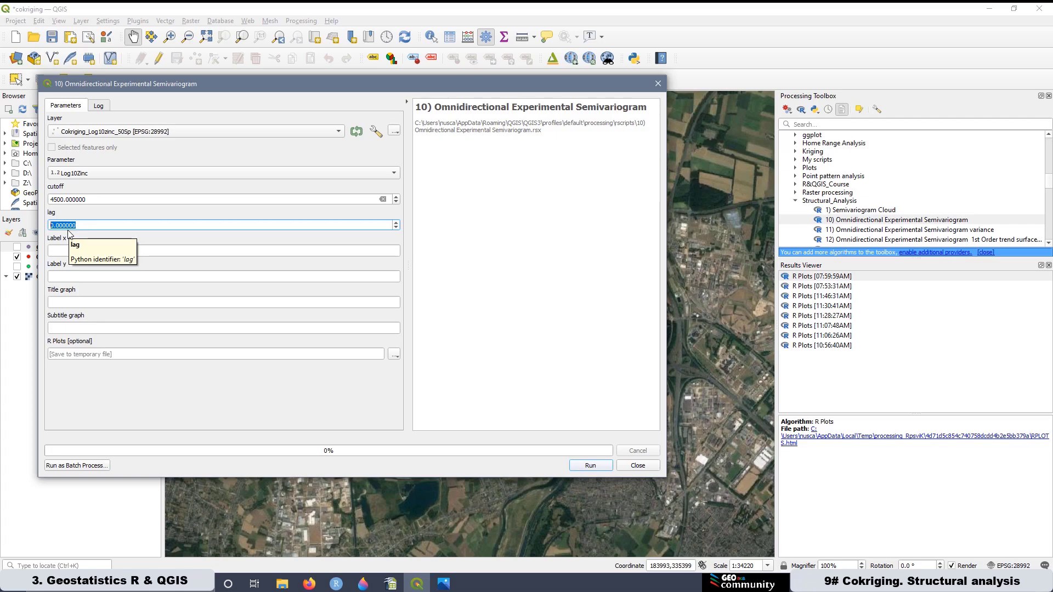
{"action": "type", "text": "2"}
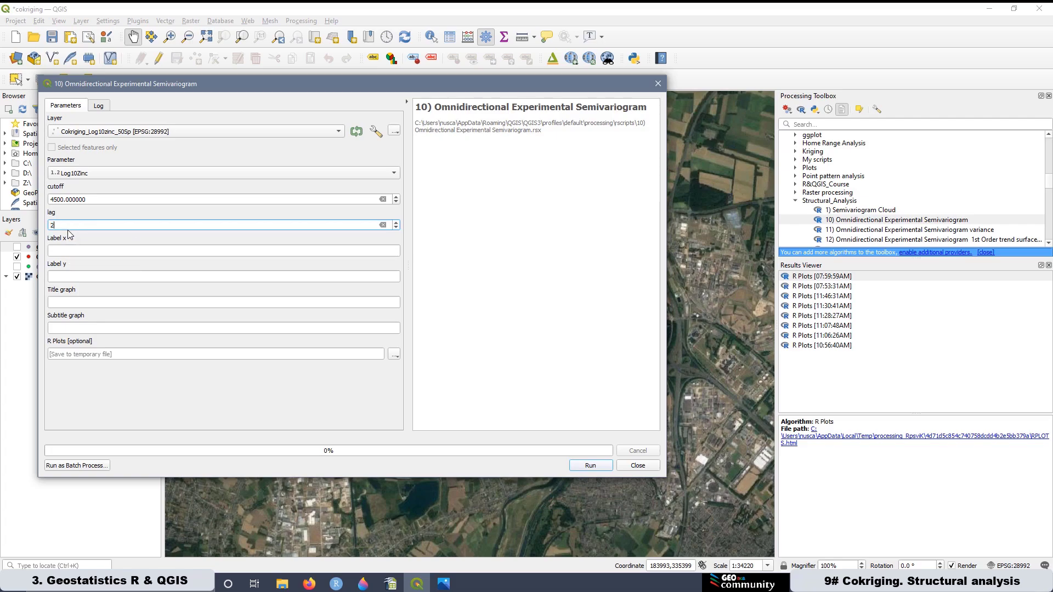
{"action": "type", "text": "00"}
Copy the x-axis label "Lag Distance [m]" from the semivariogram cloud parameters into the experimental semivariogram's x-axis label
{"action": "left_click_drag", "start_coordinate": [245, 81], "coordinate": [504, 83]}
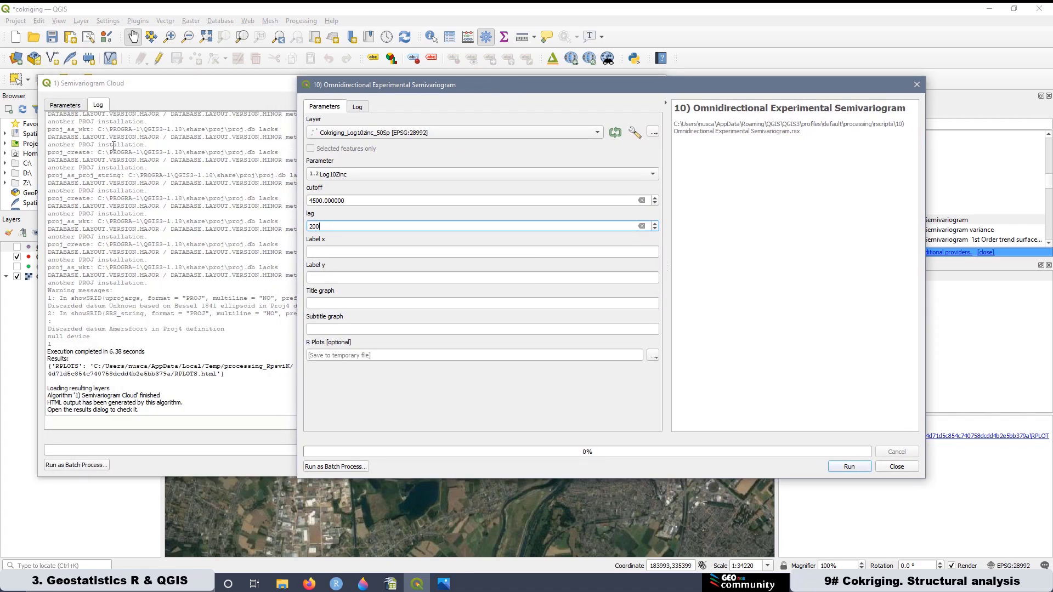
{"action": "left_click", "coordinate": [65, 106]}
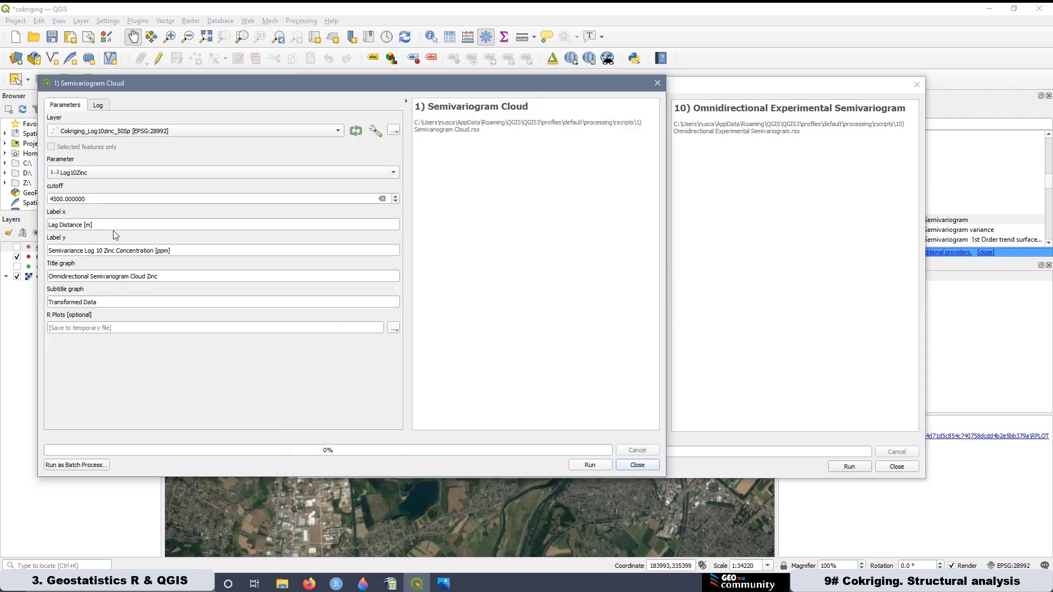
{"action": "left_click_drag", "start_coordinate": [104, 222], "coordinate": [49, 224]}
{"action": "key", "text": "ctrl+c"}
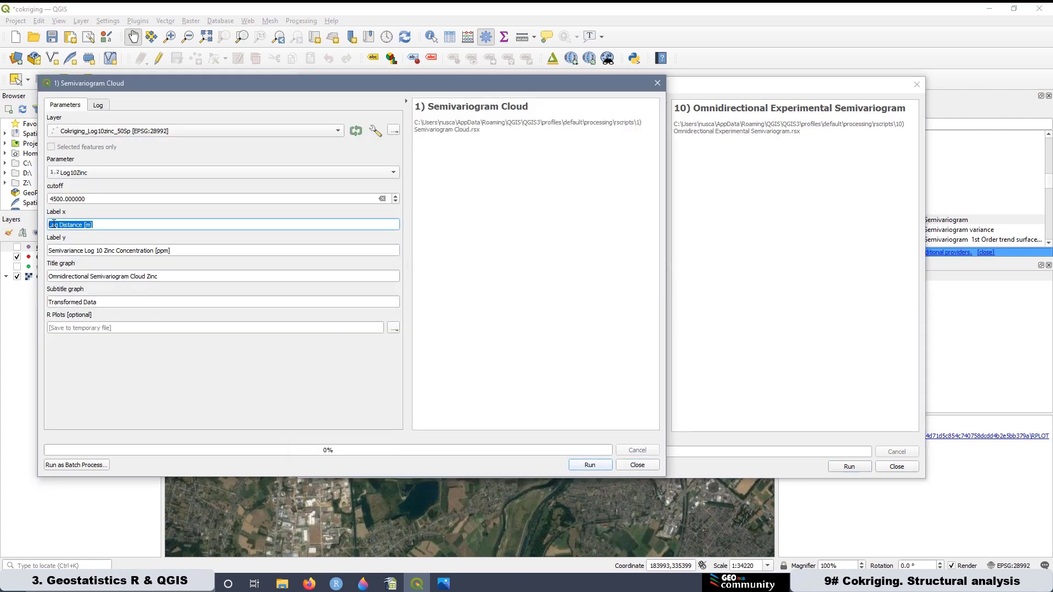
{"action": "right_click", "coordinate": [53, 224]}
{"action": "left_click", "coordinate": [96, 266]}
{"action": "left_click", "coordinate": [721, 250]}
{"action": "right_click", "coordinate": [327, 252]}
{"action": "left_click", "coordinate": [357, 308]}
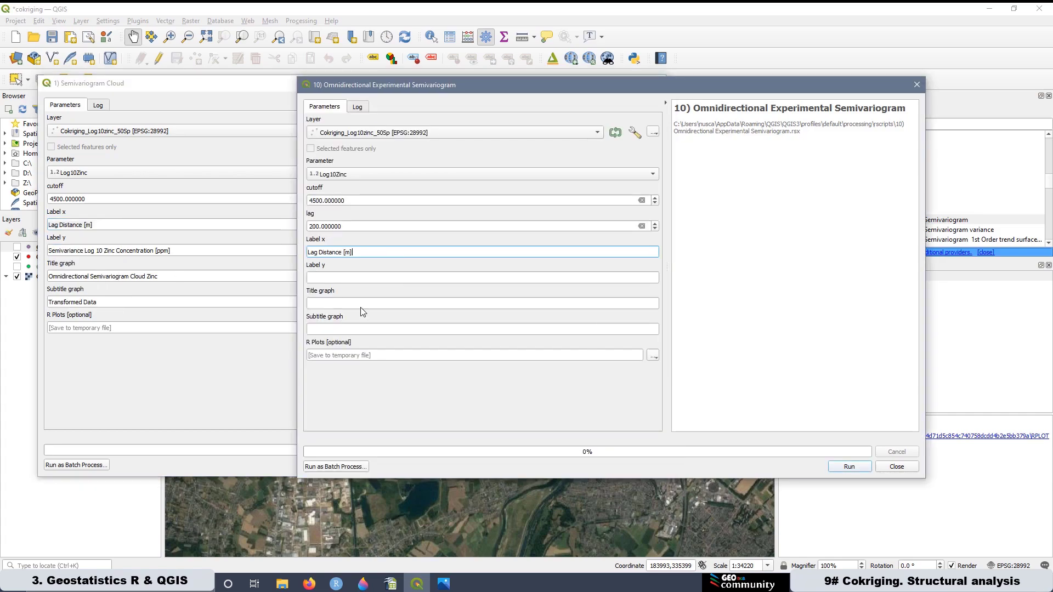
Copy the y-axis label "Semivariance Log 10 Zinc Concentration [ppm]" from the semivariogram cloud parameters into the experimental semivariogram's y-axis label
{"action": "left_click", "coordinate": [196, 252]}
{"action": "left_click_drag", "start_coordinate": [196, 252], "coordinate": [86, 240]}
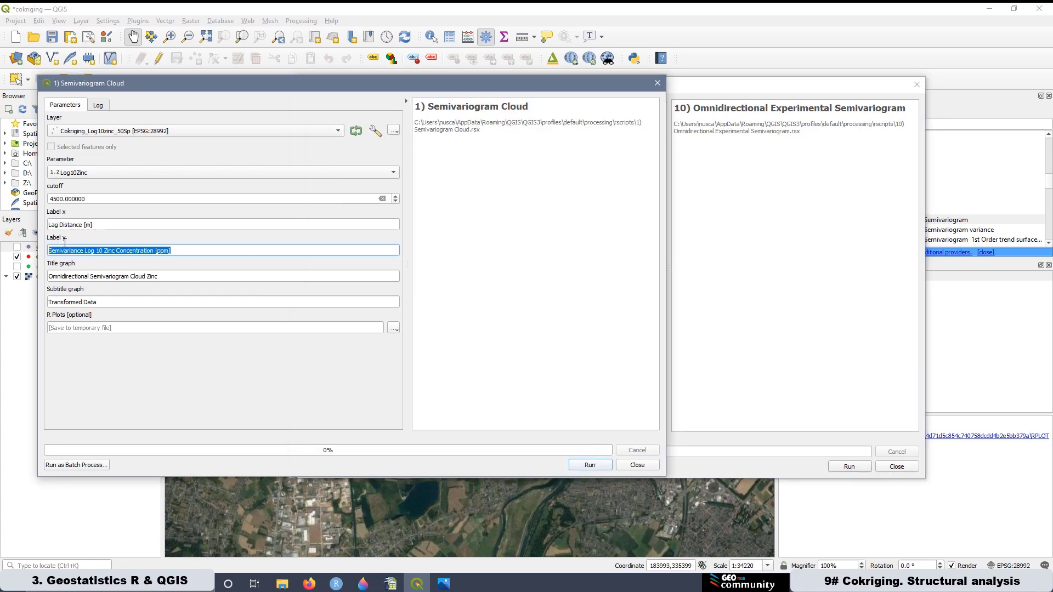
{"action": "right_click", "coordinate": [94, 252]}
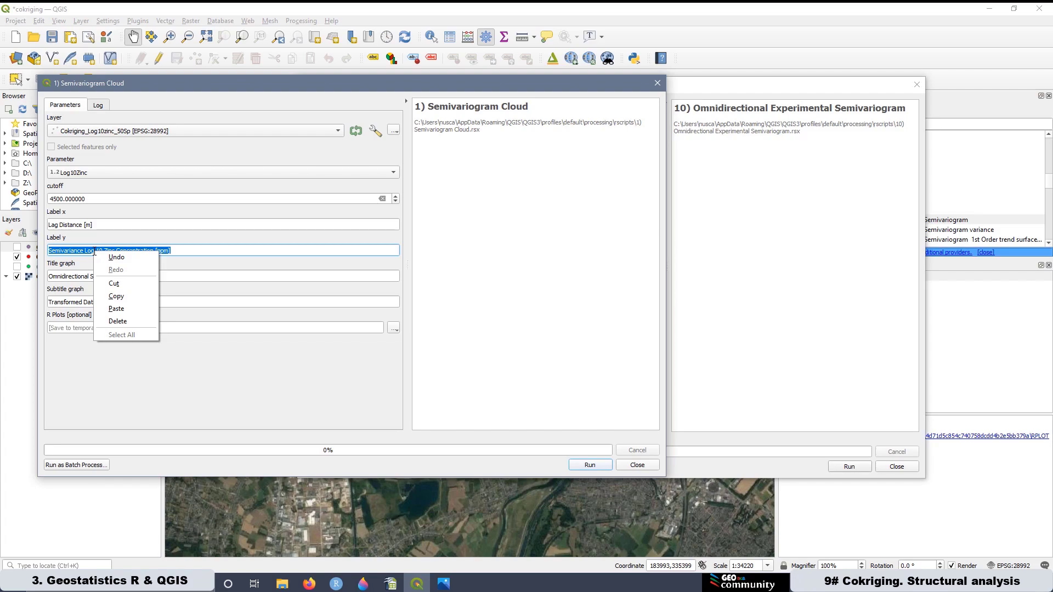
{"action": "left_click", "coordinate": [117, 296]}
{"action": "left_click", "coordinate": [725, 321]}
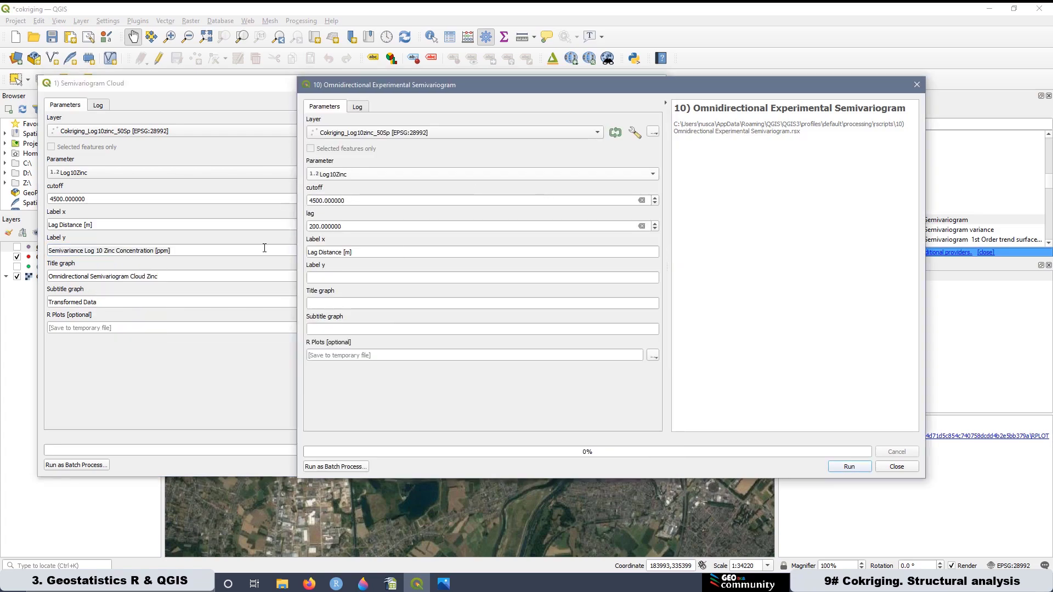
{"action": "left_click", "coordinate": [314, 278]}
{"action": "right_click", "coordinate": [315, 279]}
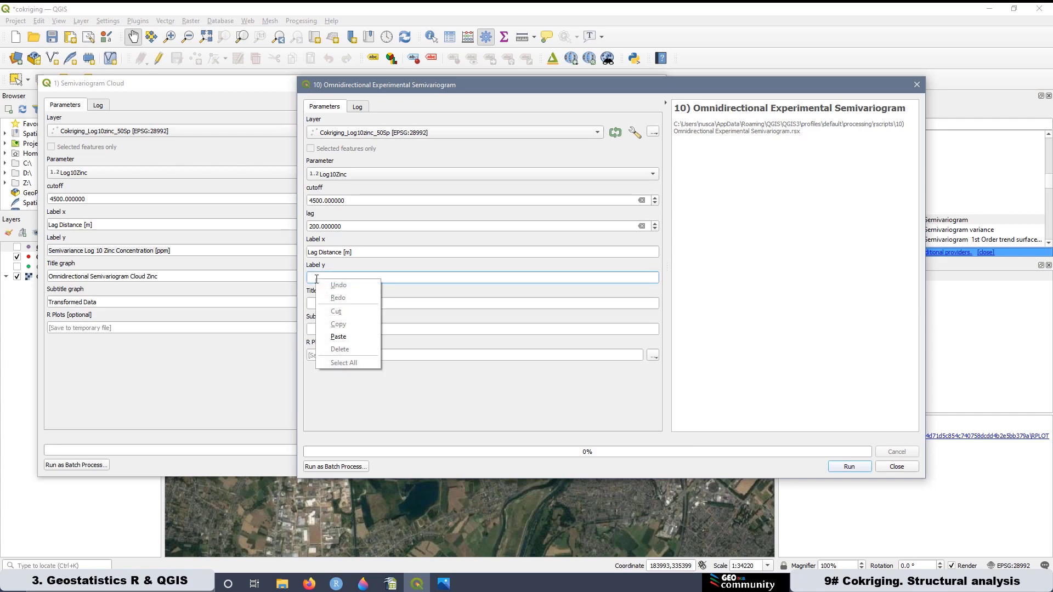
{"action": "left_click", "coordinate": [338, 337]}
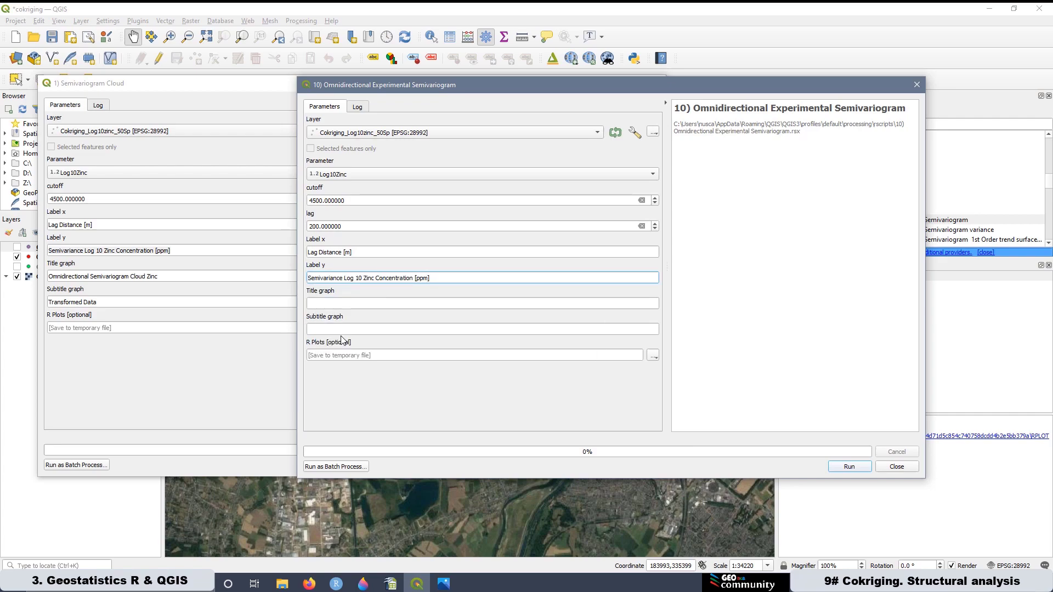
Title the experimental semivariogram graph "Experimental Semivariogram Zinc" and give it the subtitle "Transformed Data"
{"action": "left_click", "coordinate": [324, 306]}
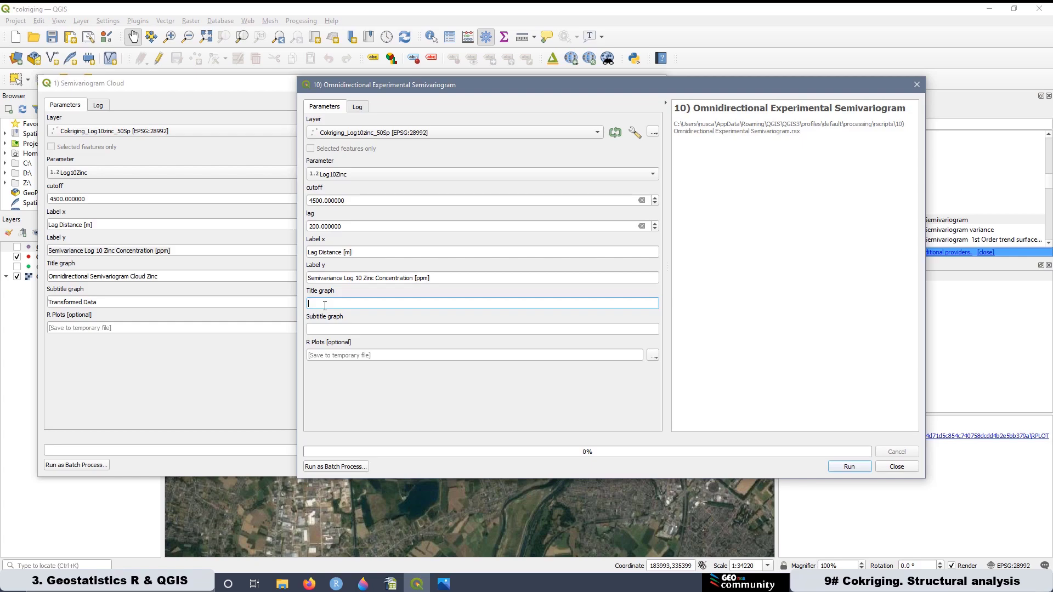
{"action": "type", "text": "Experimental Semivariogram Zinc"}
{"action": "left_click", "coordinate": [333, 328]}
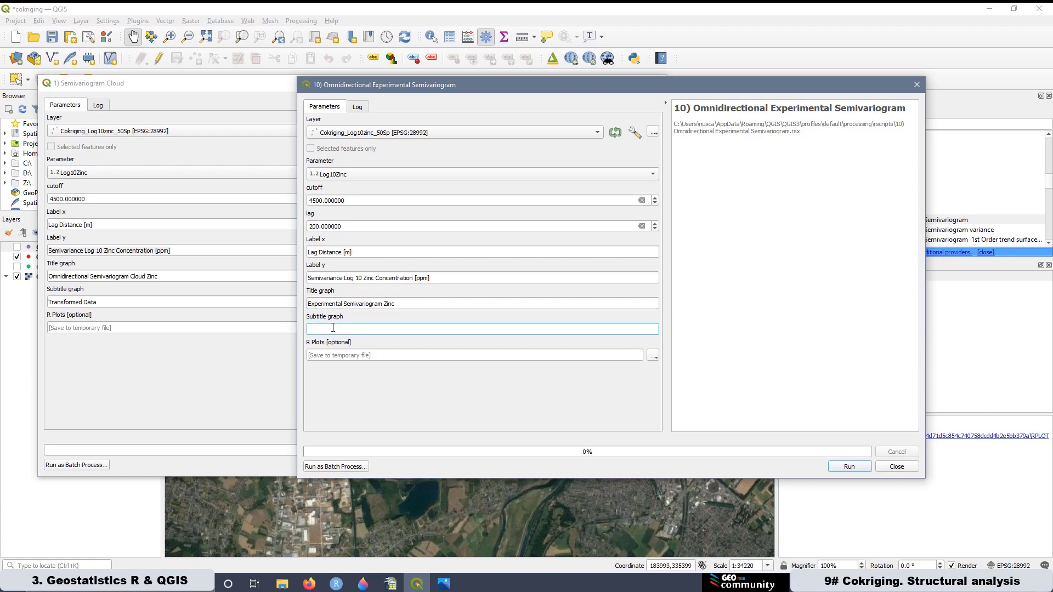
{"action": "type", "text": "Transformed Data"}
Run the omnidirectional experimental semivariogram and open its R plot enlarged in the browser
{"action": "left_click_drag", "start_coordinate": [456, 85], "coordinate": [196, 84]}
{"action": "left_click", "coordinate": [590, 466]}
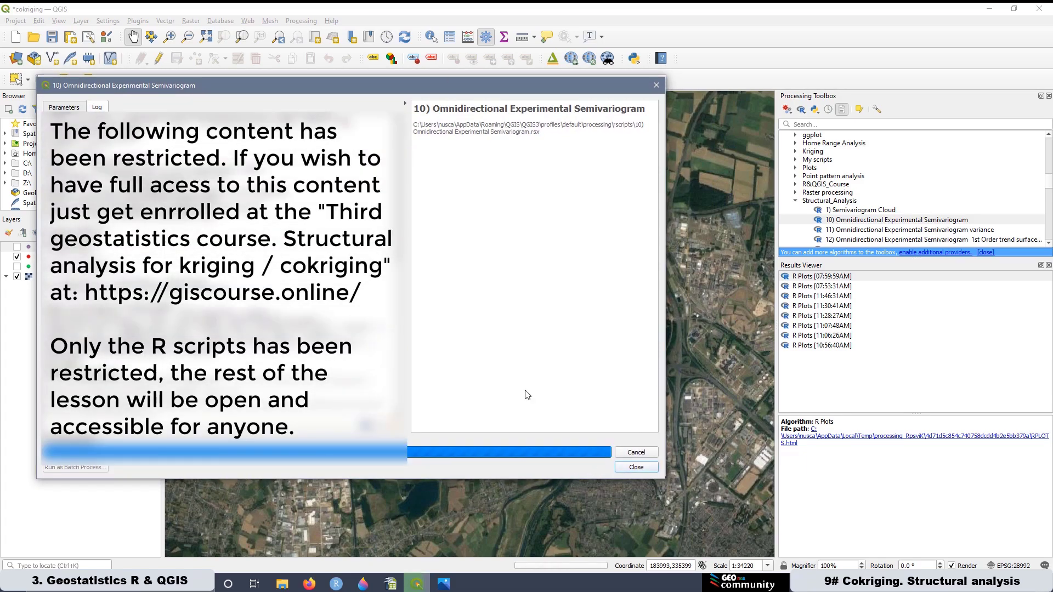
{"action": "double_click", "coordinate": [818, 279]}
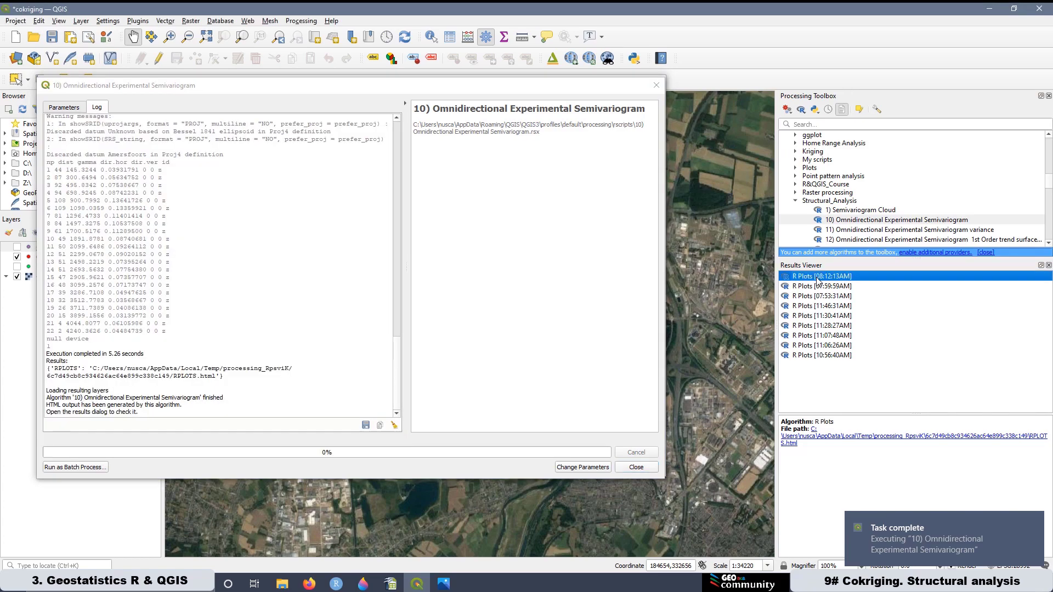
{"action": "key", "text": "ctrl+plus"}
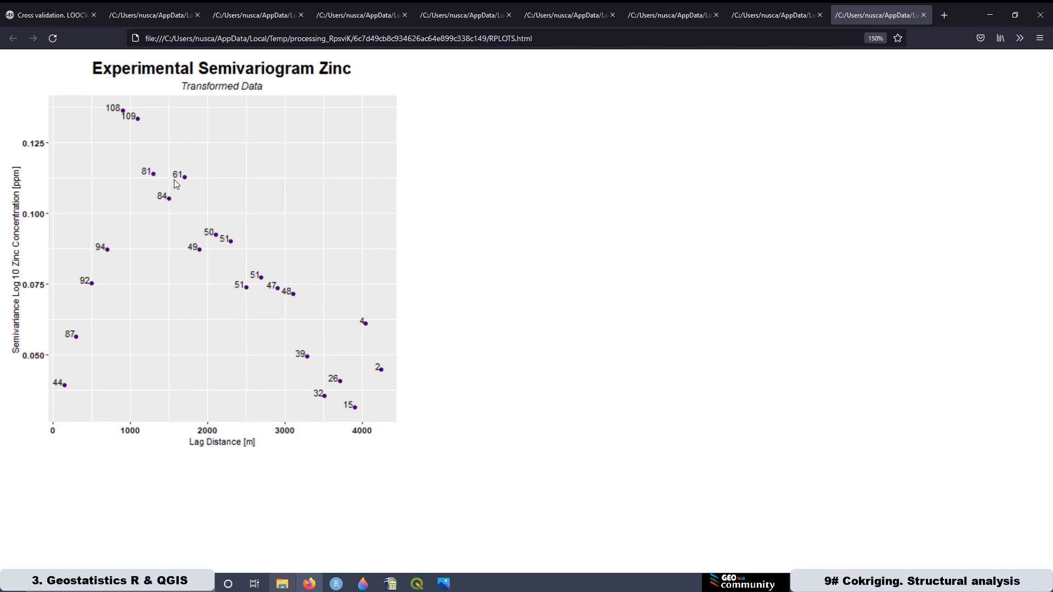
Uncover the sample points on the QGIS map and compare their spatial distribution with the experimental semivariogram plot in Firefox
{"action": "left_click", "coordinate": [418, 584]}
{"action": "left_click_drag", "start_coordinate": [607, 93], "coordinate": [1048, 134]}
{"action": "left_click_drag", "start_coordinate": [761, 126], "coordinate": [921, 125]}
{"action": "left_click_drag", "start_coordinate": [488, 85], "coordinate": [942, 130]}
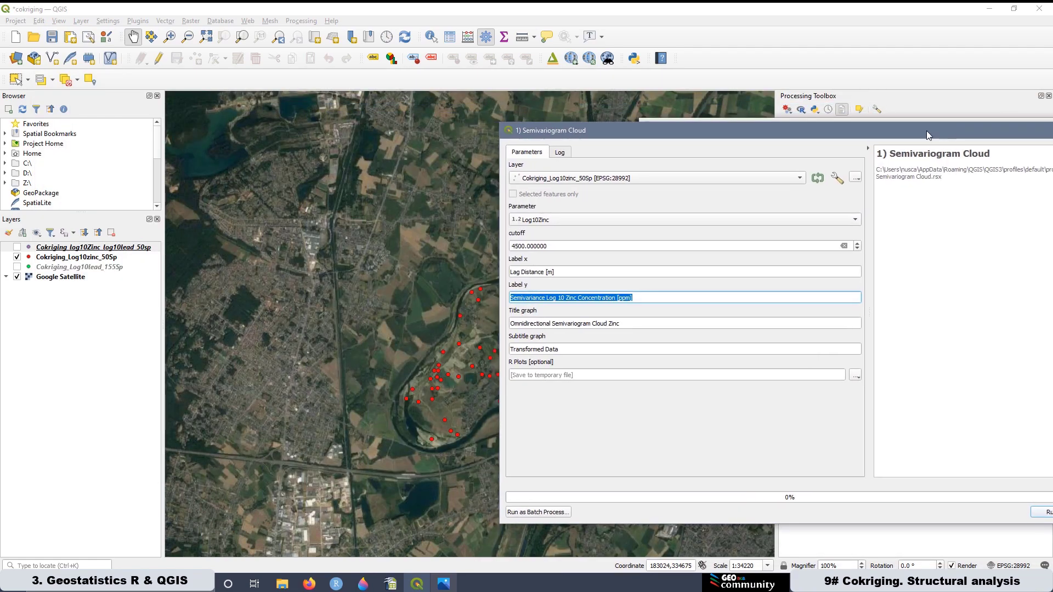
{"action": "left_click_drag", "start_coordinate": [720, 127], "coordinate": [858, 132]}
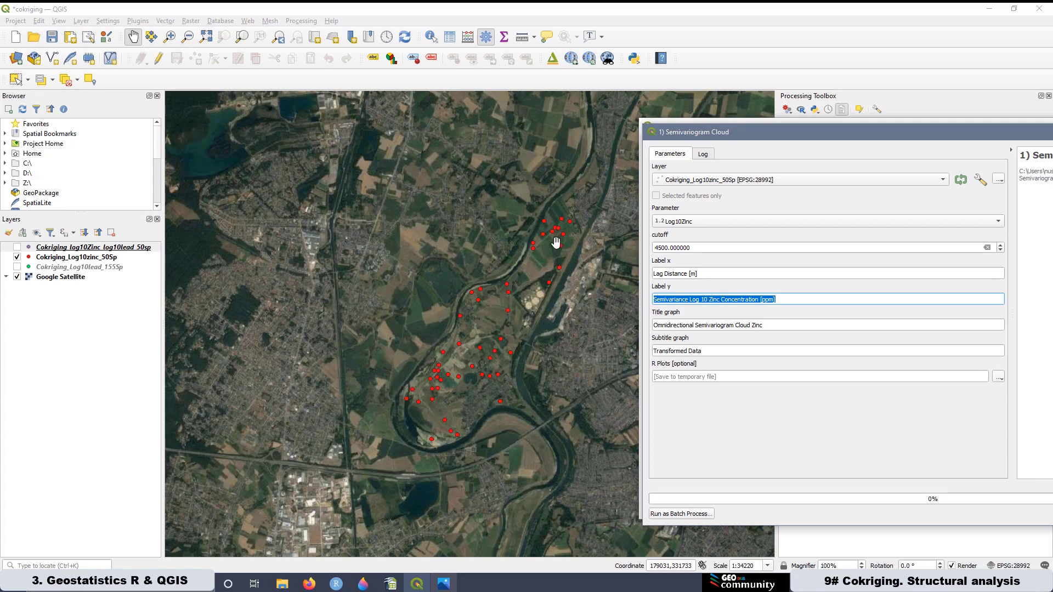
{"action": "mouse_move", "coordinate": [310, 584]}
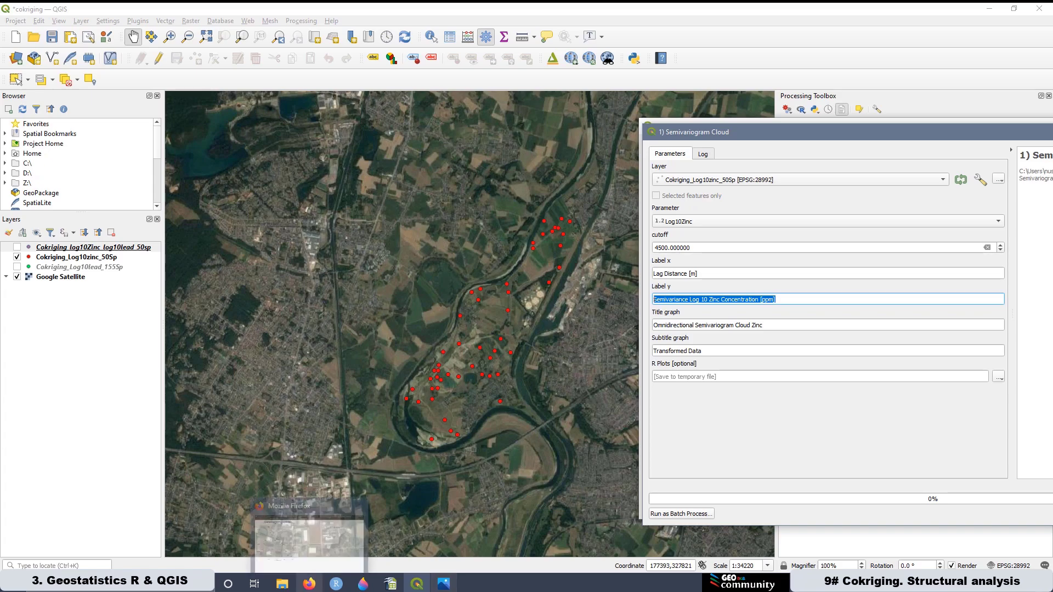
{"action": "left_click", "coordinate": [310, 532]}
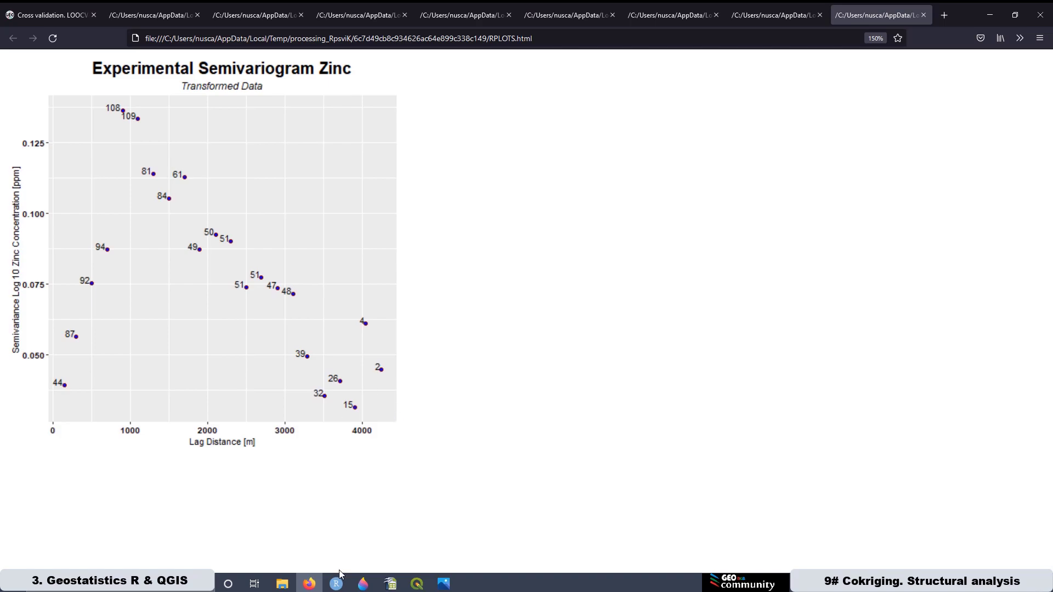
{"action": "left_click", "coordinate": [417, 583]}
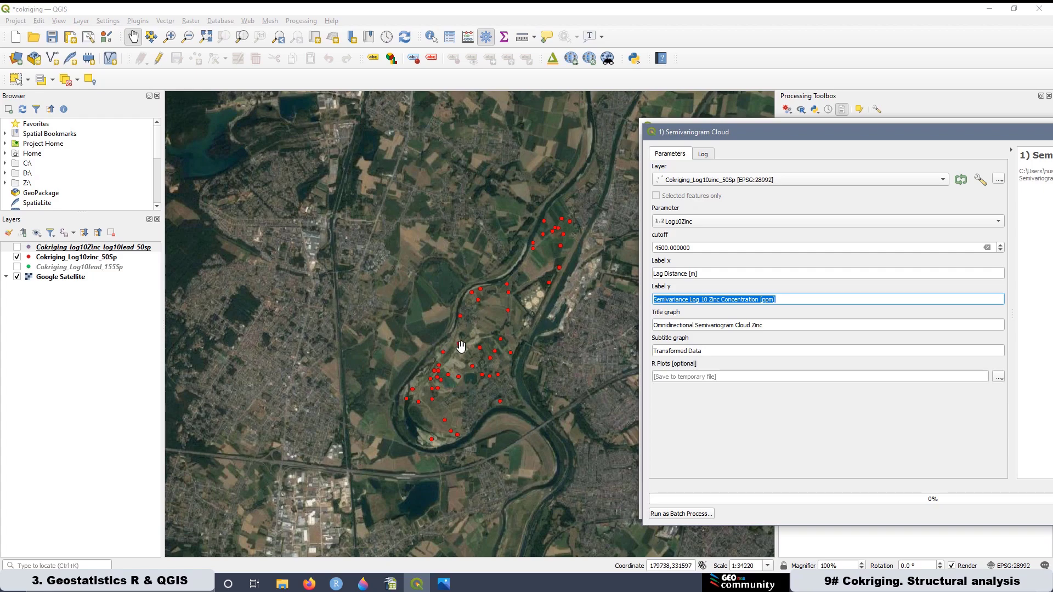
{"action": "left_click", "coordinate": [311, 584]}
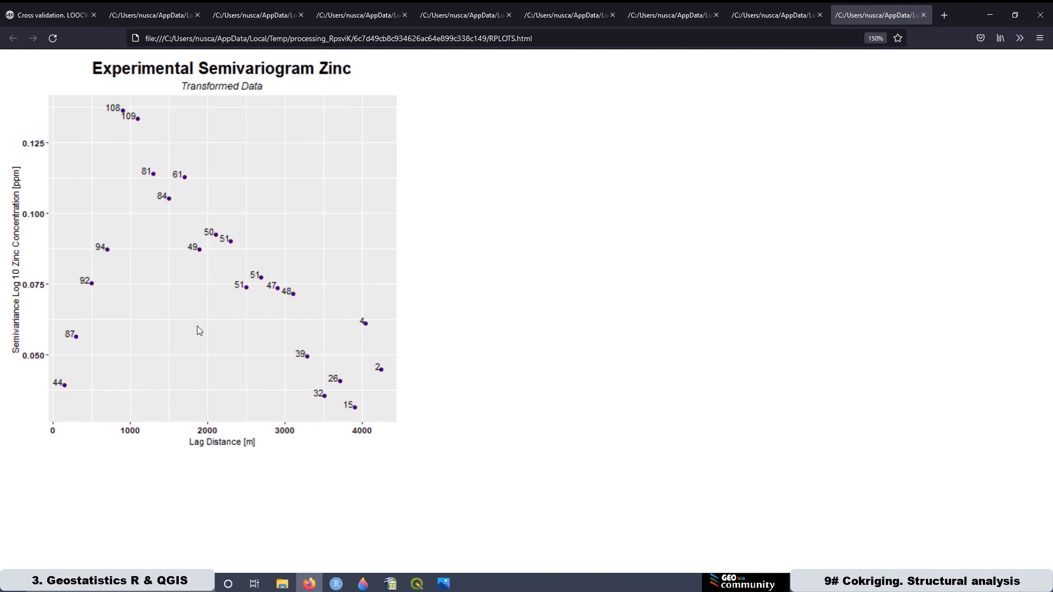
{"action": "left_click", "coordinate": [416, 583]}
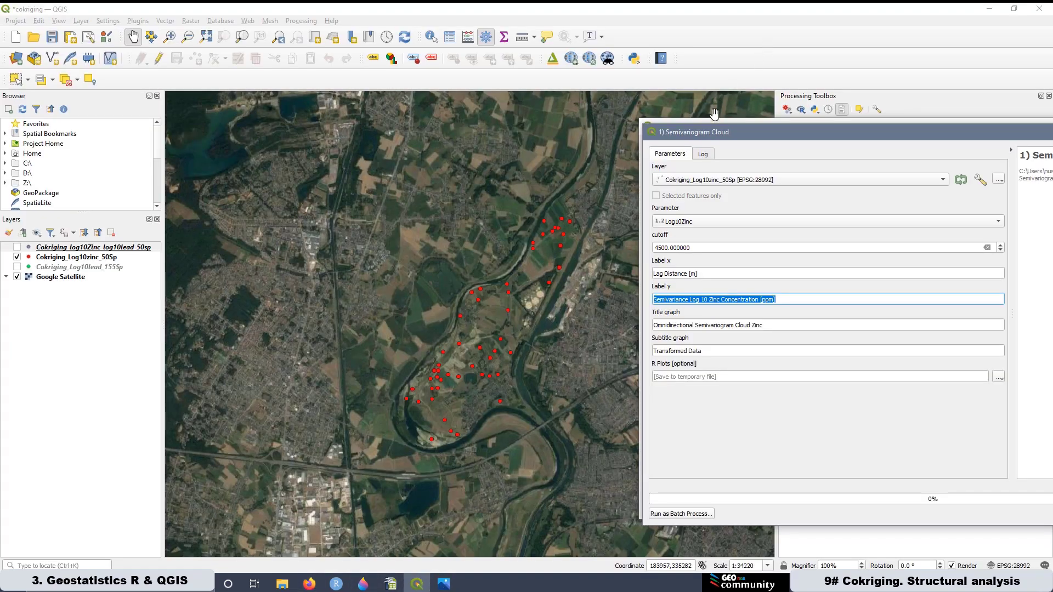
Close the semivariogram cloud dialog and bring the experimental semivariogram dialog fully into view
{"action": "left_click_drag", "start_coordinate": [716, 133], "coordinate": [340, 165]}
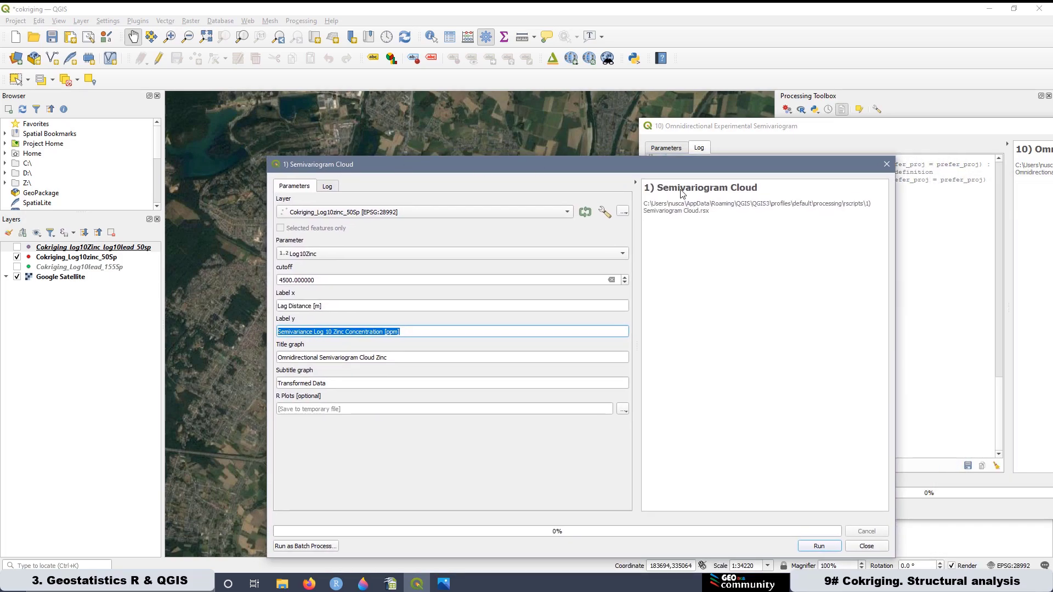
{"action": "left_click", "coordinate": [886, 165]}
{"action": "left_click_drag", "start_coordinate": [743, 129], "coordinate": [235, 83]}
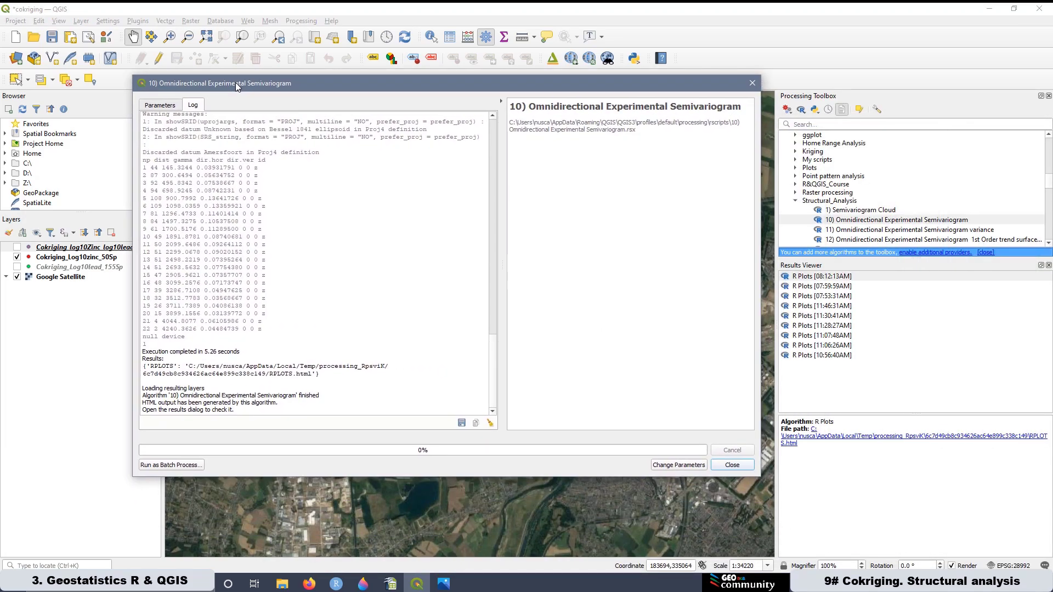
Set the experimental semivariogram's cutoff to 1500 and its lag to 125
{"action": "left_click", "coordinate": [155, 105]}
{"action": "left_click_drag", "start_coordinate": [184, 198], "coordinate": [115, 196]}
{"action": "type", "text": "15"}
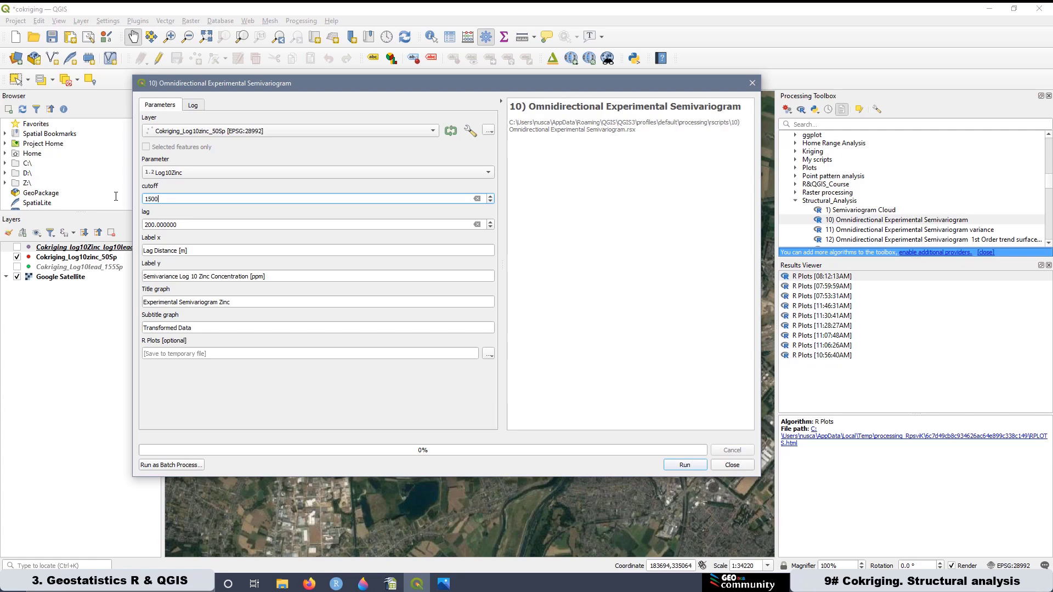
{"action": "type", "text": "00"}
{"action": "left_click_drag", "start_coordinate": [178, 225], "coordinate": [137, 225]}
{"action": "type", "text": "125"}
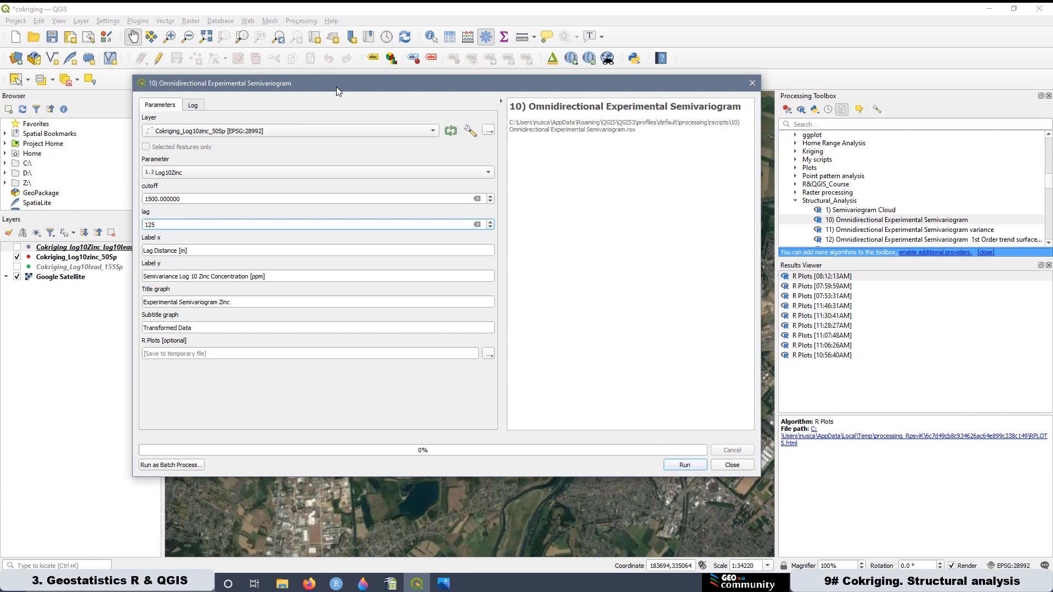
Rerun the experimental semivariogram with the new cutoff and lag, and view the resulting R plot at 150% in the browser
{"action": "left_click_drag", "start_coordinate": [337, 86], "coordinate": [268, 84]}
{"action": "key", "text": "Return"}
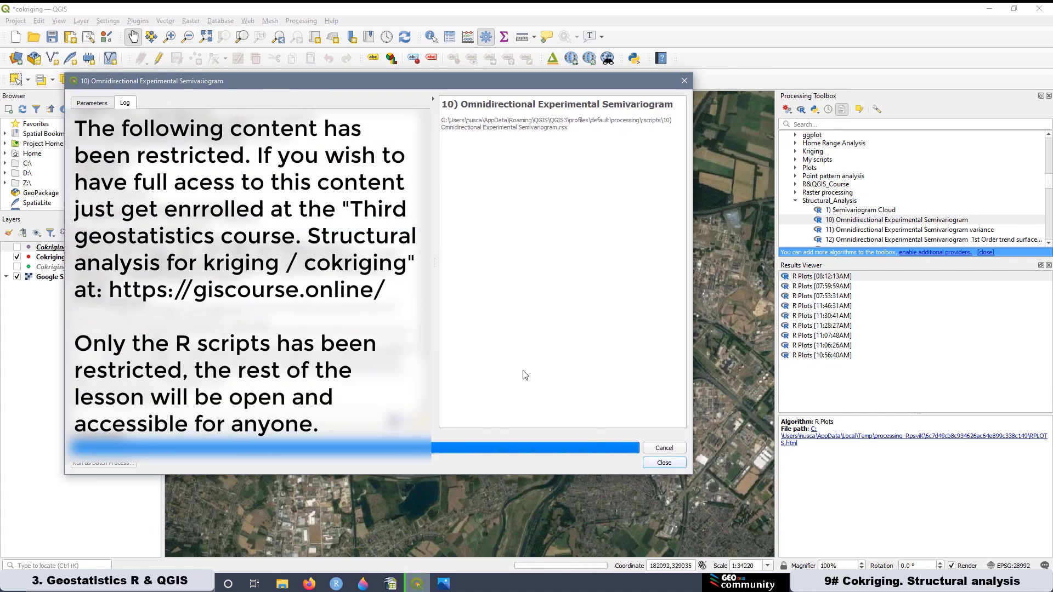
{"action": "double_click", "coordinate": [818, 279]}
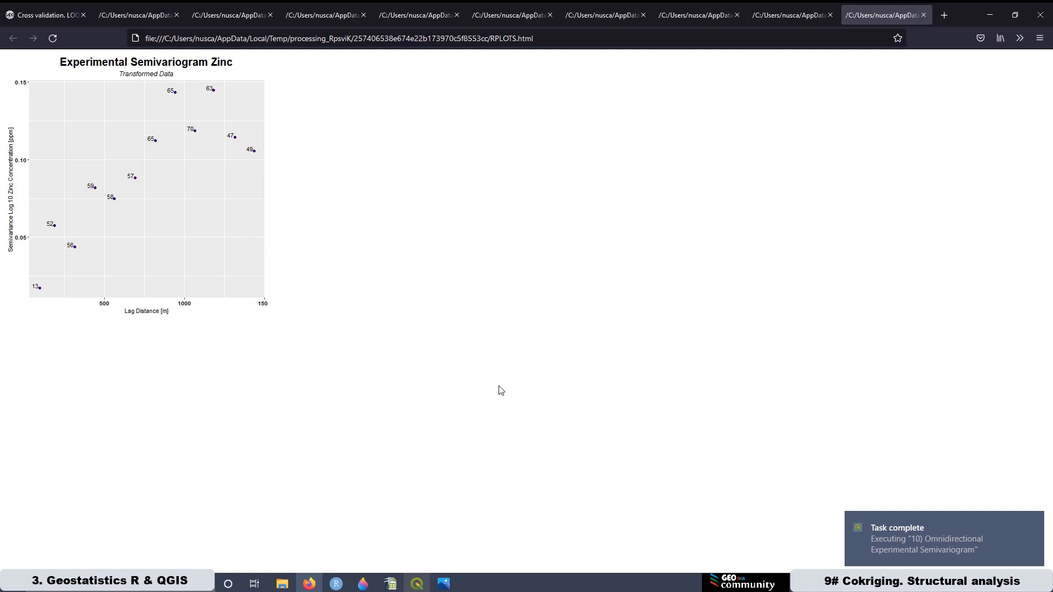
{"action": "key", "text": "ctrl+plus"}
{"action": "key", "text": "ctrl+plus"}
{"action": "key", "text": "ctrl+plus"}
{"action": "key", "text": "ctrl+plus"}
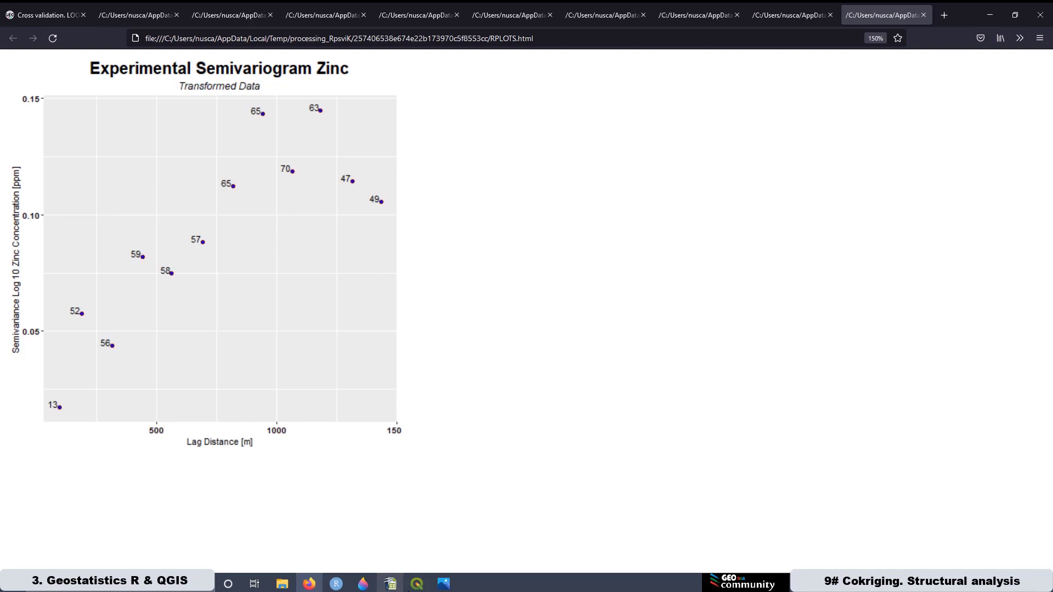
Return to QGIS and open the "19) Model Semivariogram. Omnidirectional" algorithm, keeping the experimental semivariogram dialog open
{"action": "left_click", "coordinate": [417, 583]}
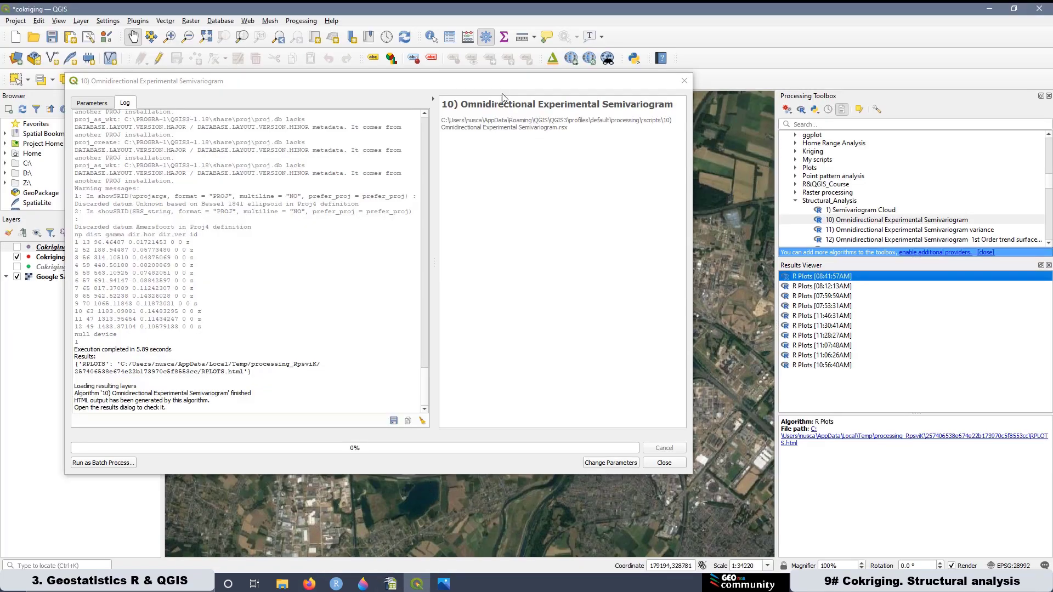
{"action": "left_click_drag", "start_coordinate": [496, 81], "coordinate": [623, 77]}
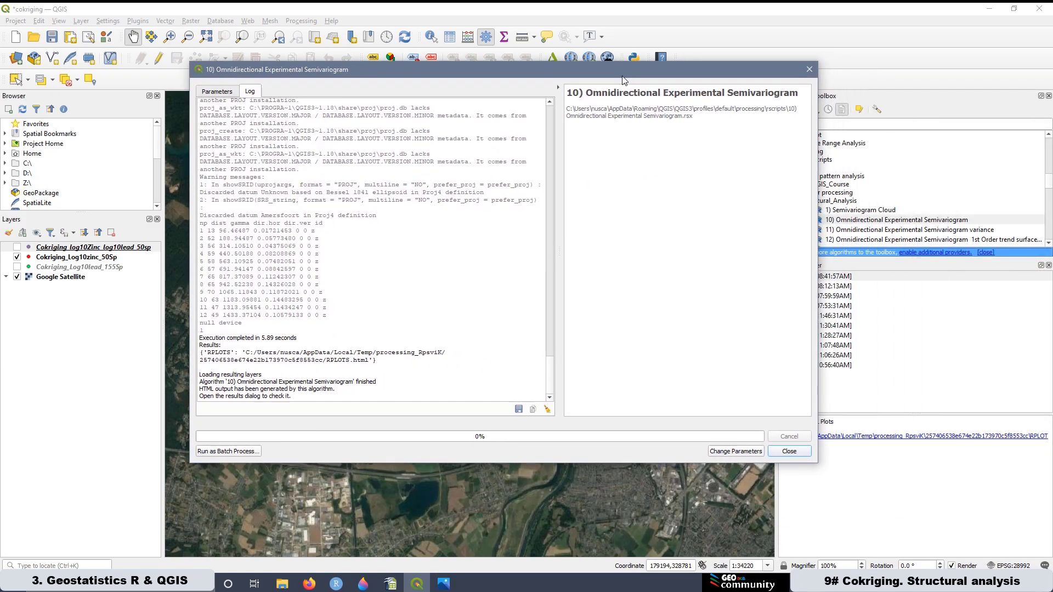
{"action": "left_click", "coordinate": [310, 583]}
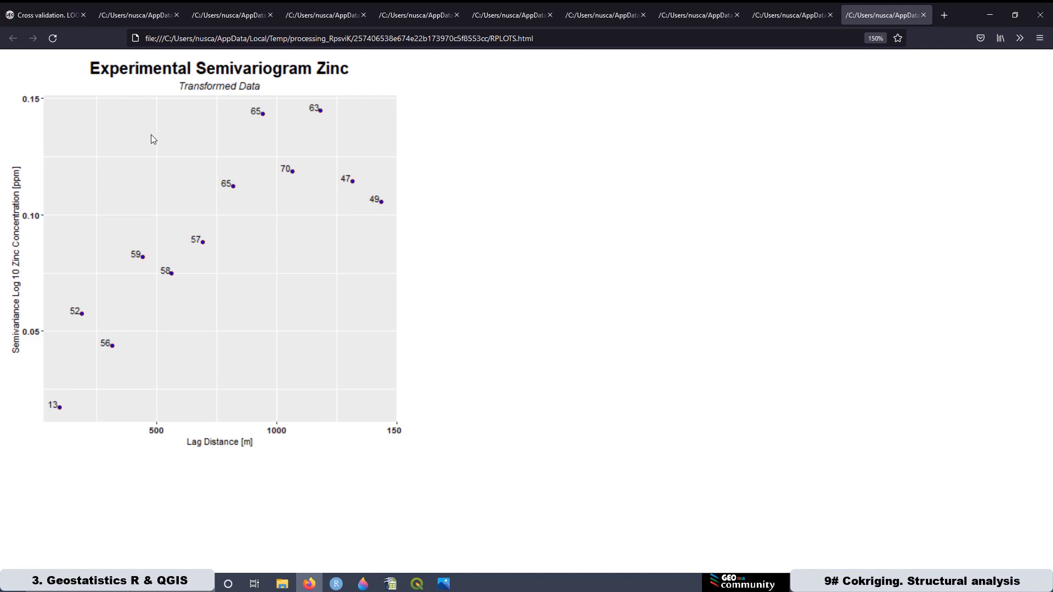
{"action": "left_click", "coordinate": [416, 584]}
{"action": "left_click_drag", "start_coordinate": [720, 70], "coordinate": [554, 37]}
{"action": "scroll", "coordinate": [892, 204], "scroll_direction": "down", "scroll_amount": 3}
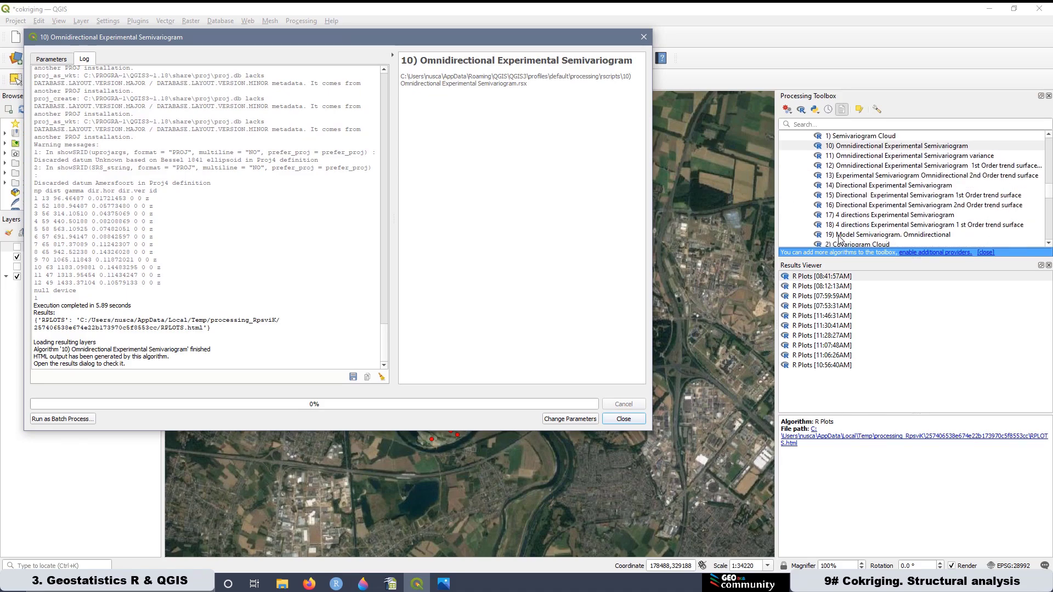
{"action": "double_click", "coordinate": [921, 236]}
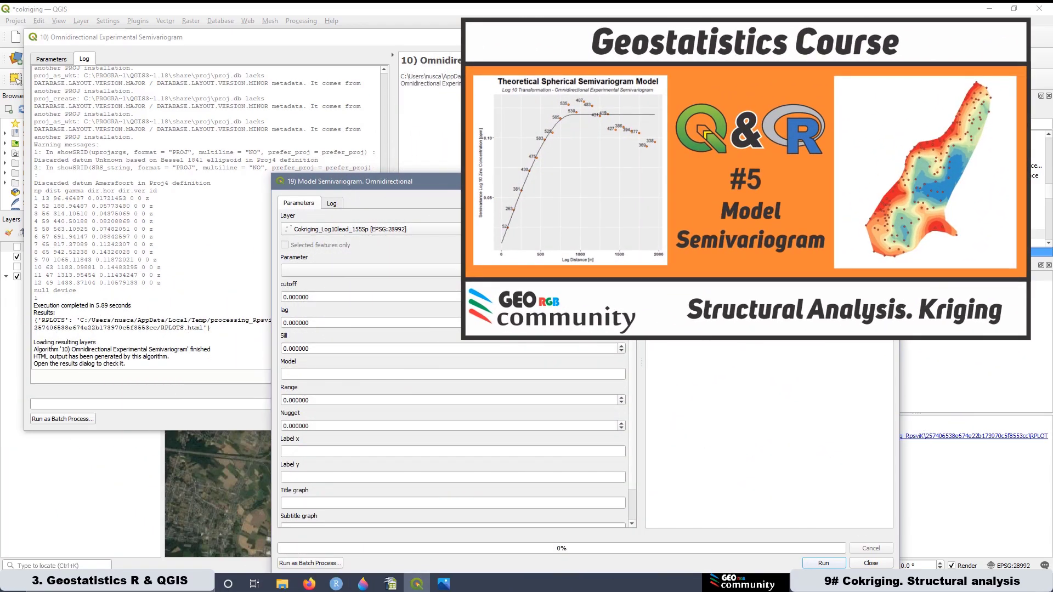
{"action": "left_click_drag", "start_coordinate": [515, 192], "coordinate": [259, 47]}
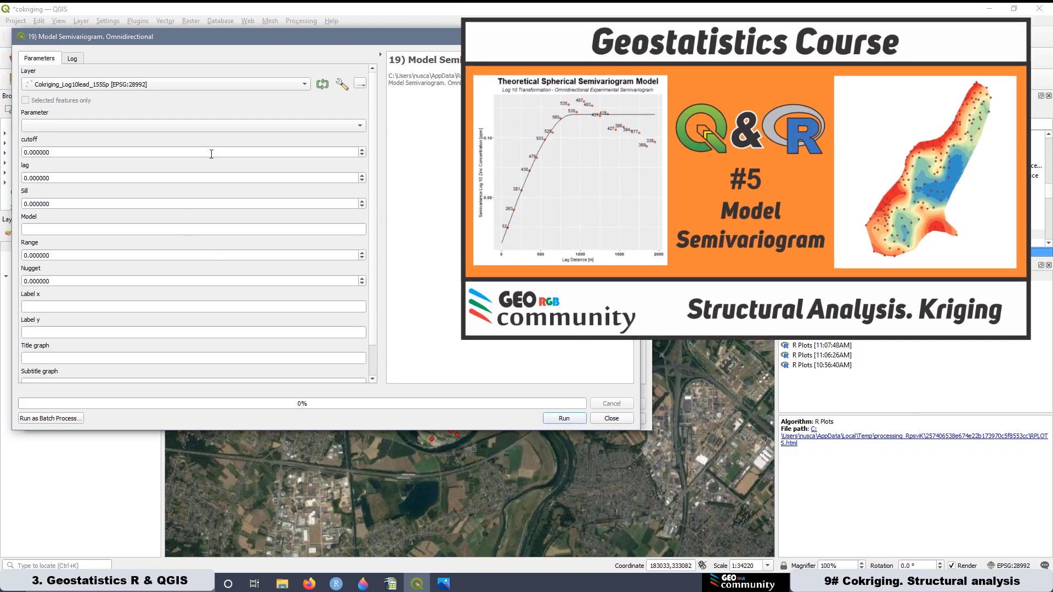
Choose Cokriging_Log10zinc_50Sp as the layer and Log10Zinc as the parameter for the model semivariogram
{"action": "left_click", "coordinate": [90, 85]}
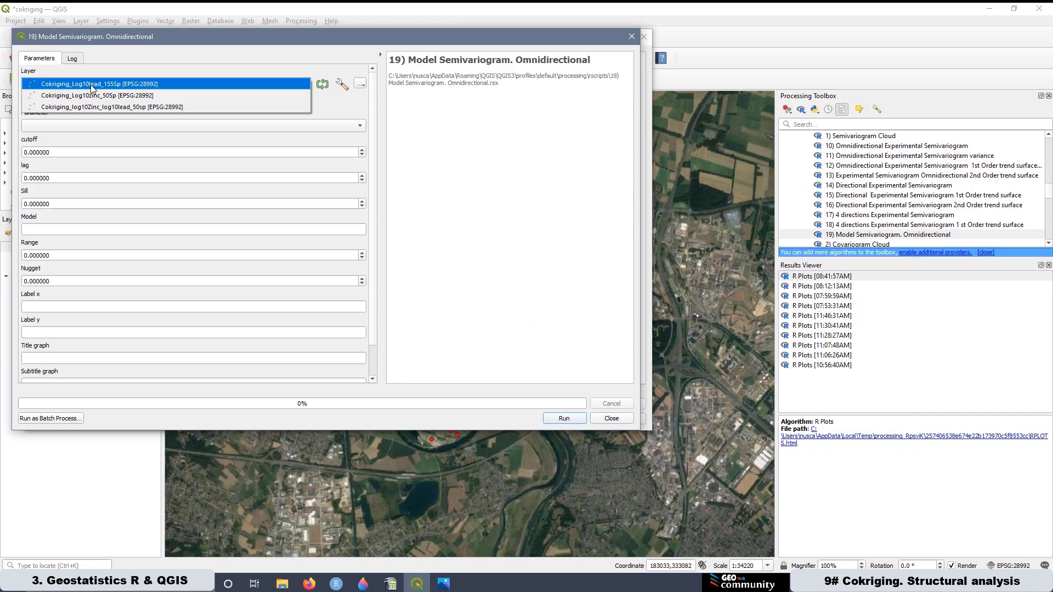
{"action": "left_click", "coordinate": [101, 100]}
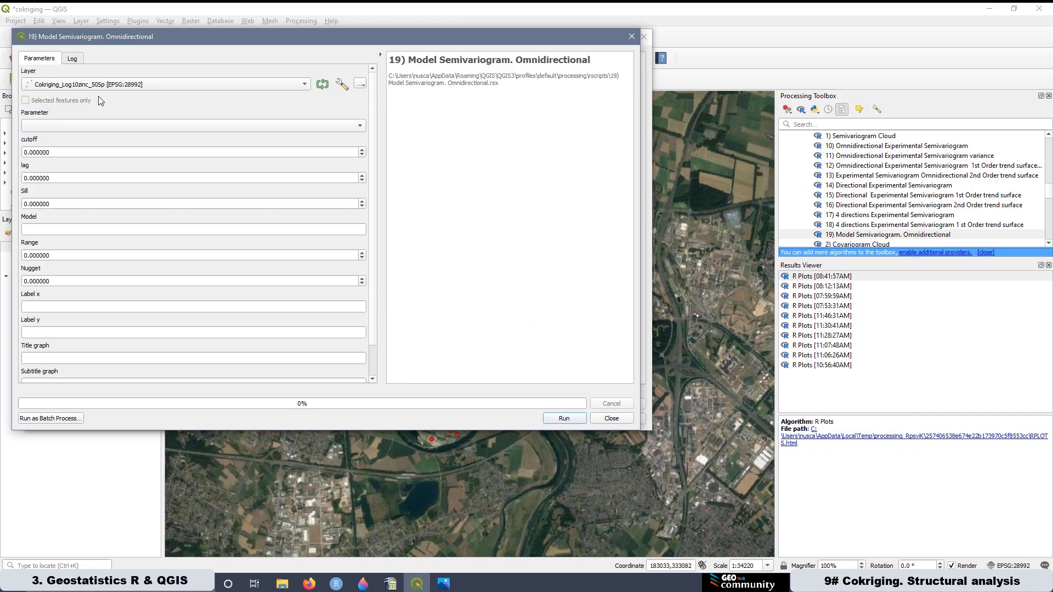
{"action": "left_click", "coordinate": [63, 124]}
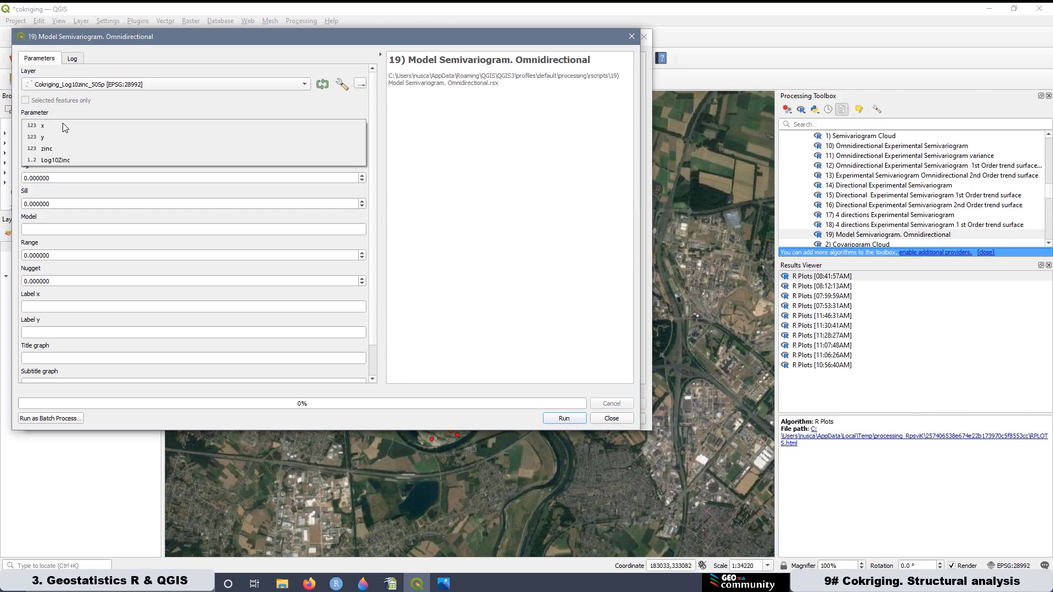
{"action": "left_click", "coordinate": [49, 160]}
Set the model semivariogram's cutoff to 1500 and move its dialog aside to uncover the experimental semivariogram log
{"action": "key", "text": "Tab"}
{"action": "type", "text": "1"}
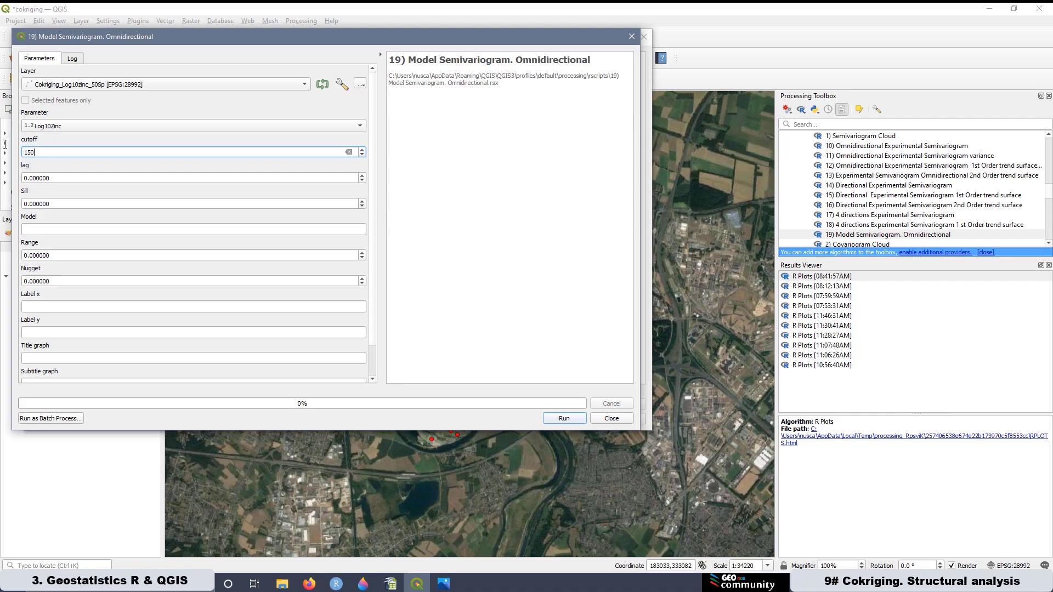
{"action": "left_click_drag", "start_coordinate": [118, 40], "coordinate": [340, 46]}
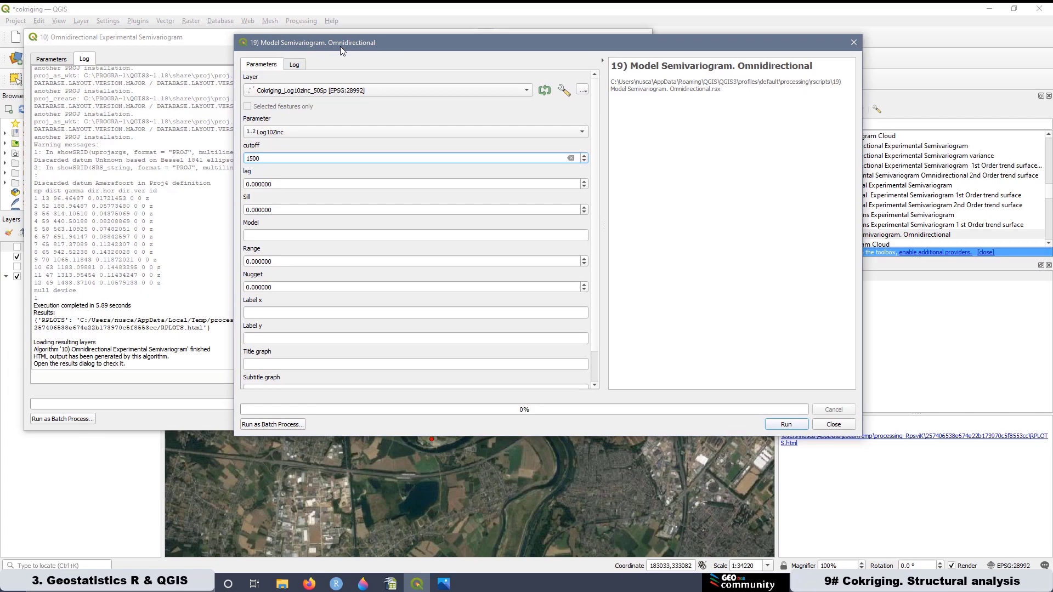
Check the experimental semivariogram's parameters and set the model semivariogram's lag to 125
{"action": "left_click", "coordinate": [52, 58]}
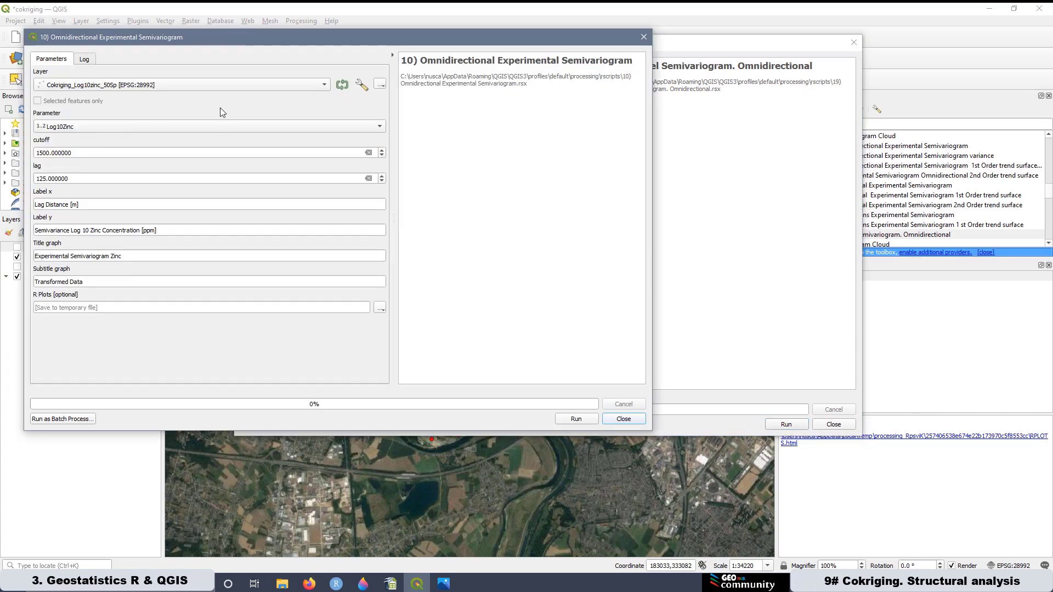
{"action": "left_click_drag", "start_coordinate": [695, 43], "coordinate": [488, 37]}
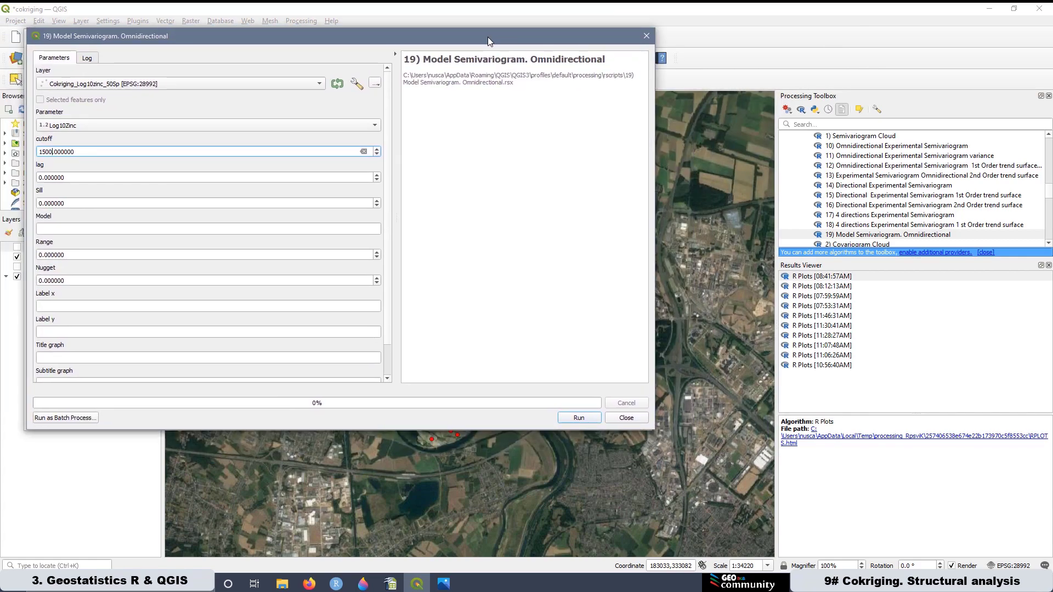
{"action": "left_click_drag", "start_coordinate": [114, 181], "coordinate": [23, 172]}
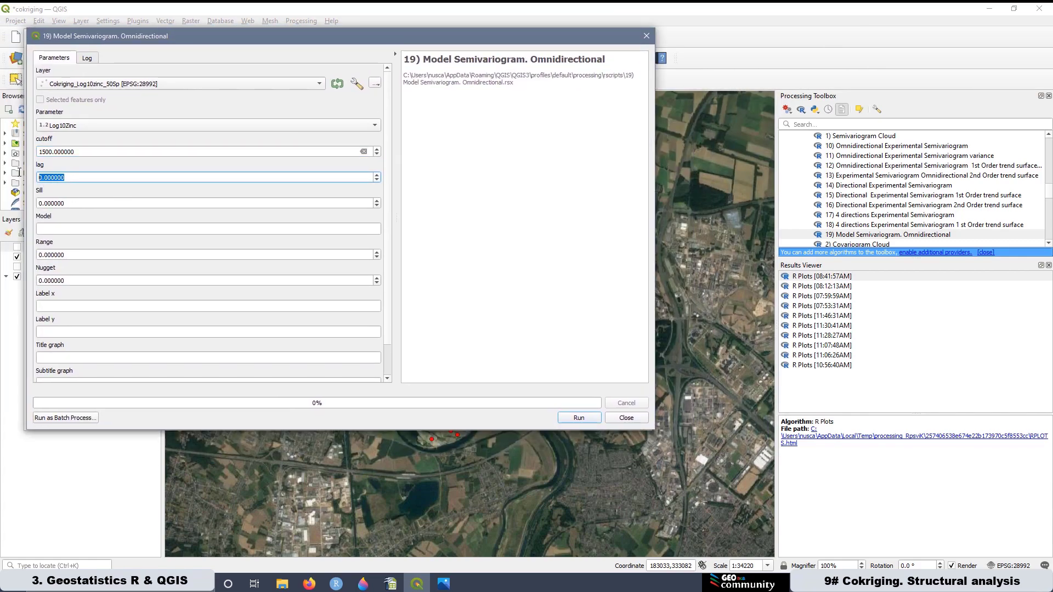
{"action": "type", "text": "12"}
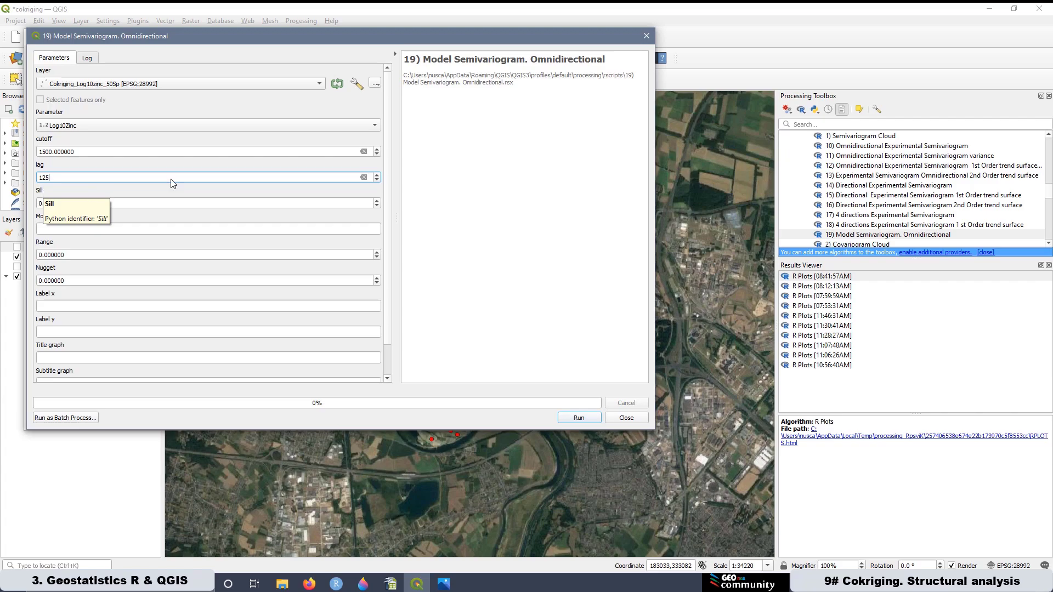
{"action": "right_click", "coordinate": [902, 235]}
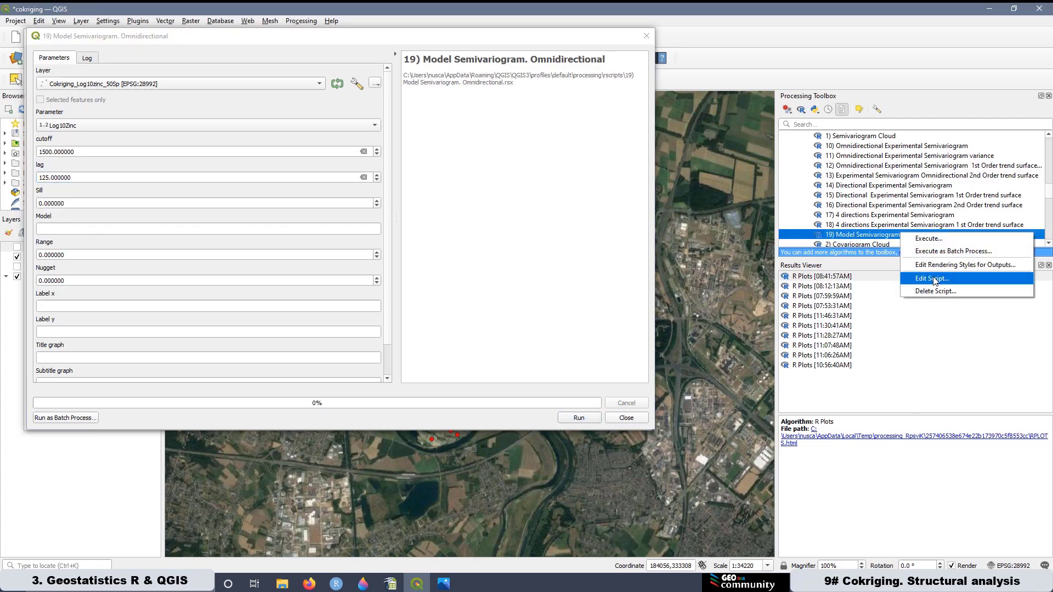
{"action": "left_click", "coordinate": [511, 37]}
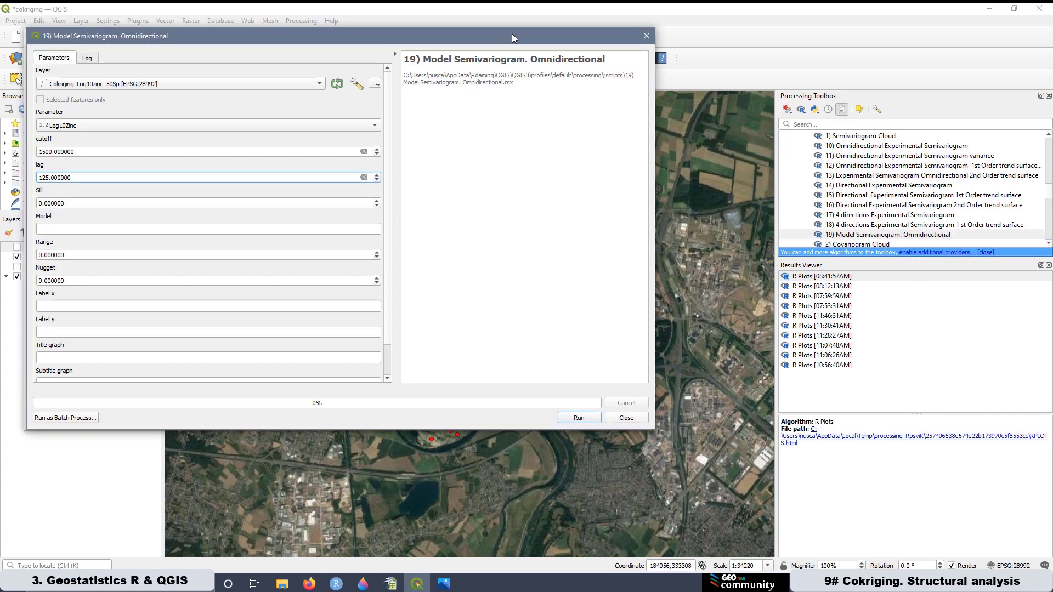
Set the model semivariogram's sill to 0.1 and check the experimental semivariogram plot in the browser before returning to QGIS
{"action": "double_click", "coordinate": [68, 202]}
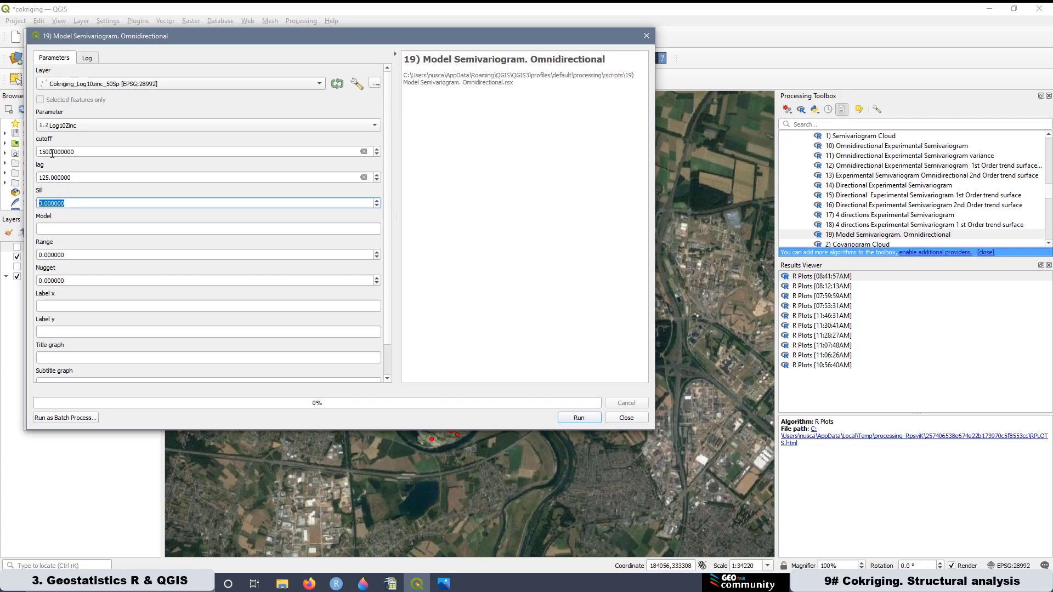
{"action": "type", "text": "0.1"}
{"action": "left_click", "coordinate": [309, 584]}
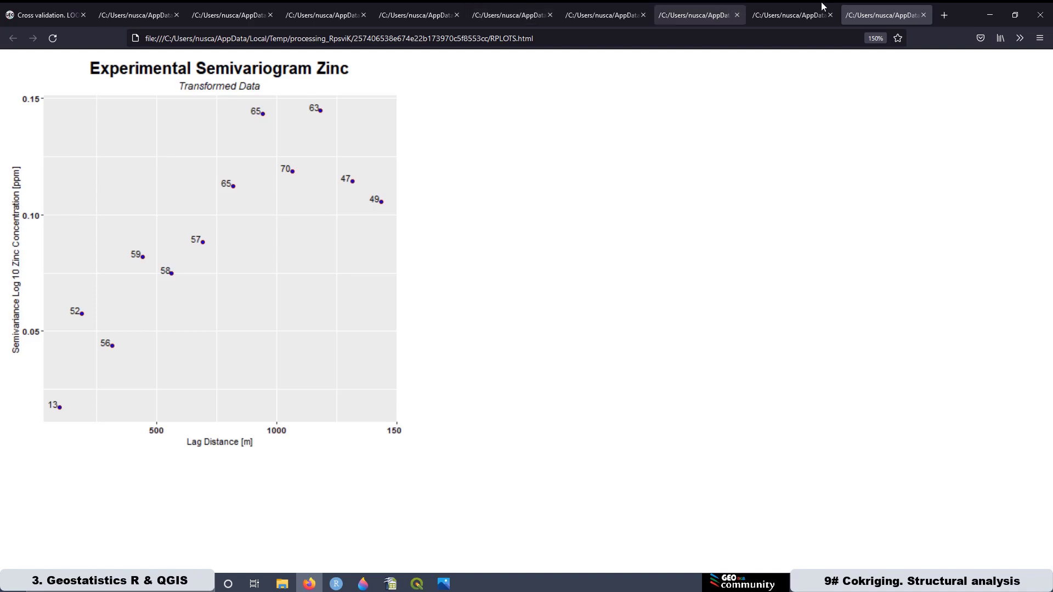
{"action": "left_click", "coordinate": [989, 15]}
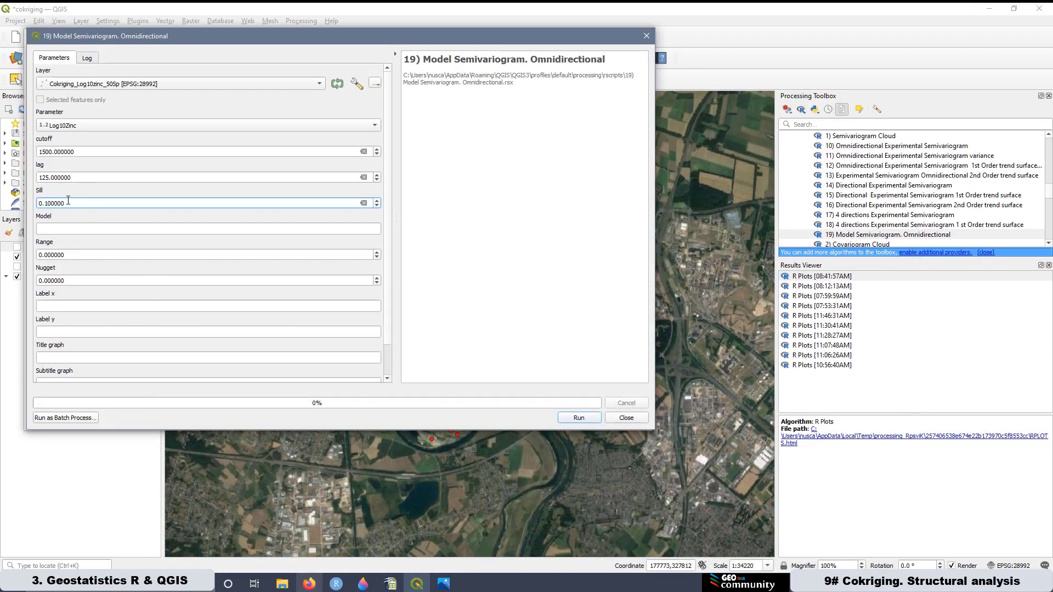
Enter Sph as the semivariogram model, with a range of 1000 and a nugget of 0.01
{"action": "left_click", "coordinate": [63, 228]}
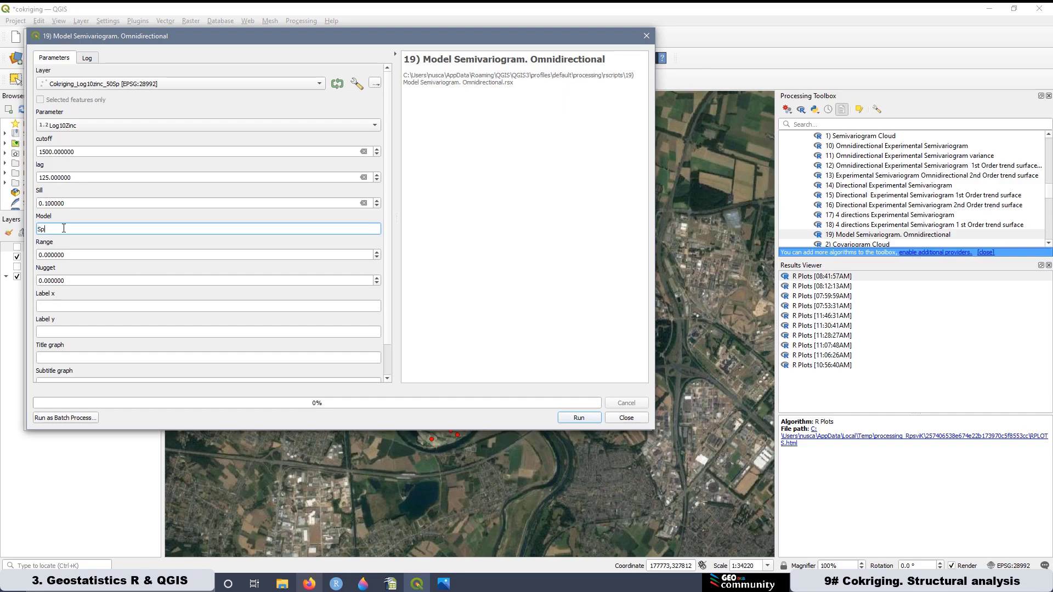
{"action": "key", "text": "Tab"}
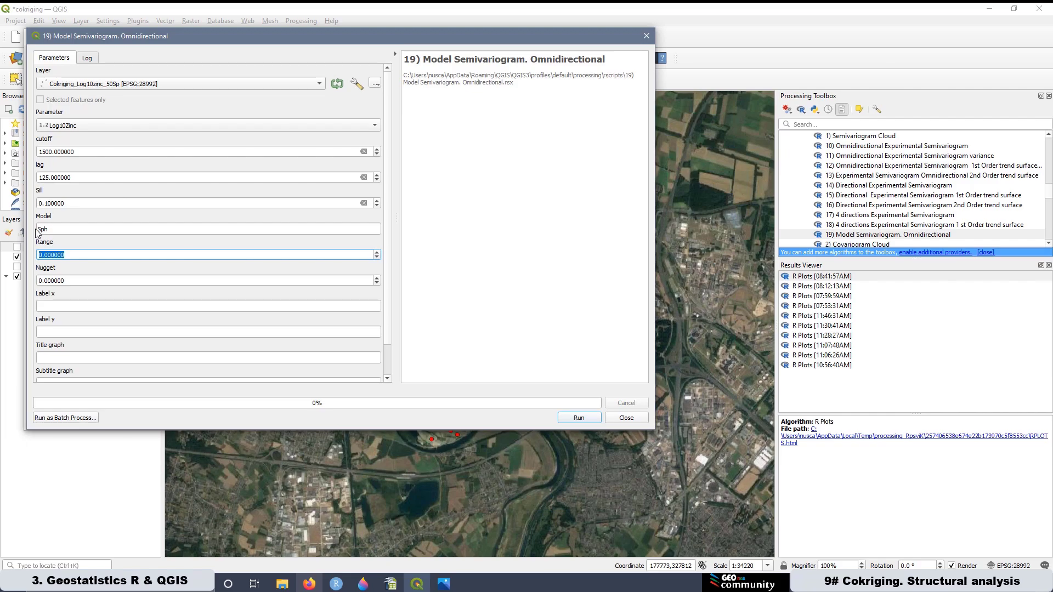
{"action": "type", "text": "1"}
{"action": "key", "text": "Tab"}
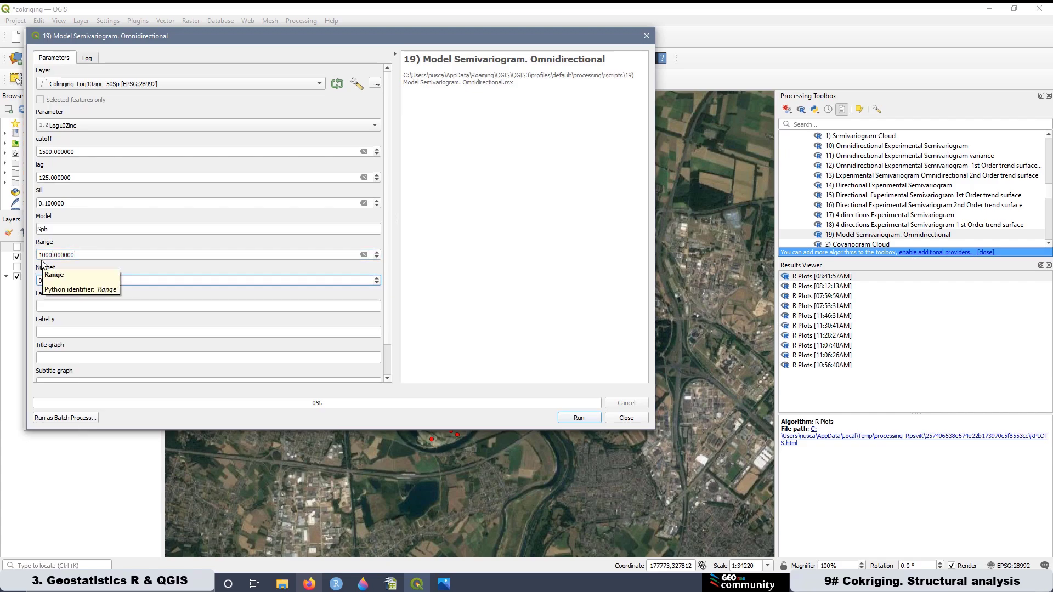
{"action": "type", "text": "0.01"}
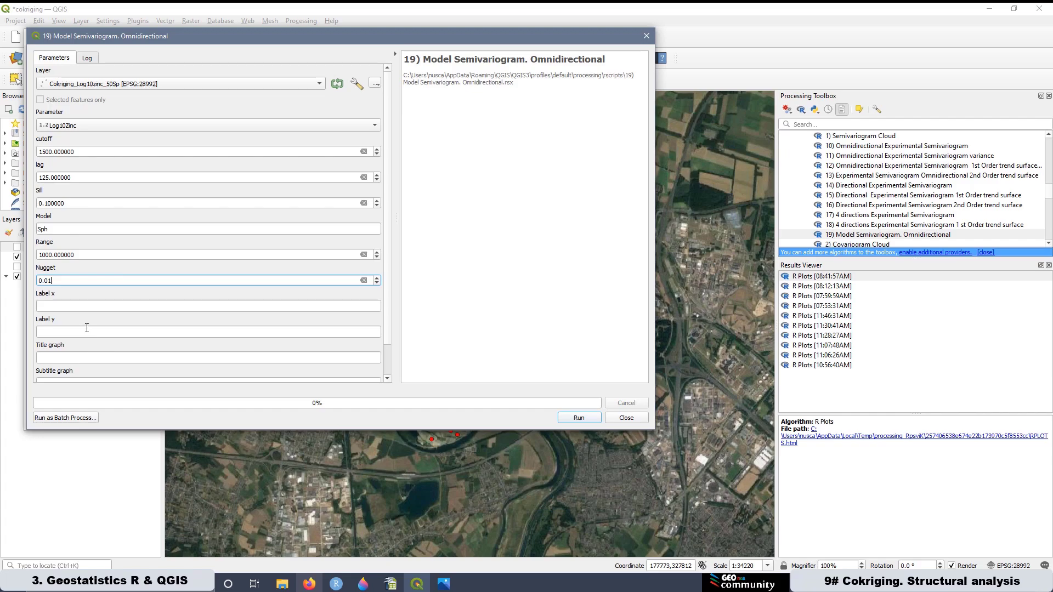
Copy the x label "Lag Distance [m]" from the experimental semivariogram dialog into the model semivariogram's x label
{"action": "left_click", "coordinate": [59, 310]}
{"action": "left_click_drag", "start_coordinate": [193, 35], "coordinate": [389, 30]}
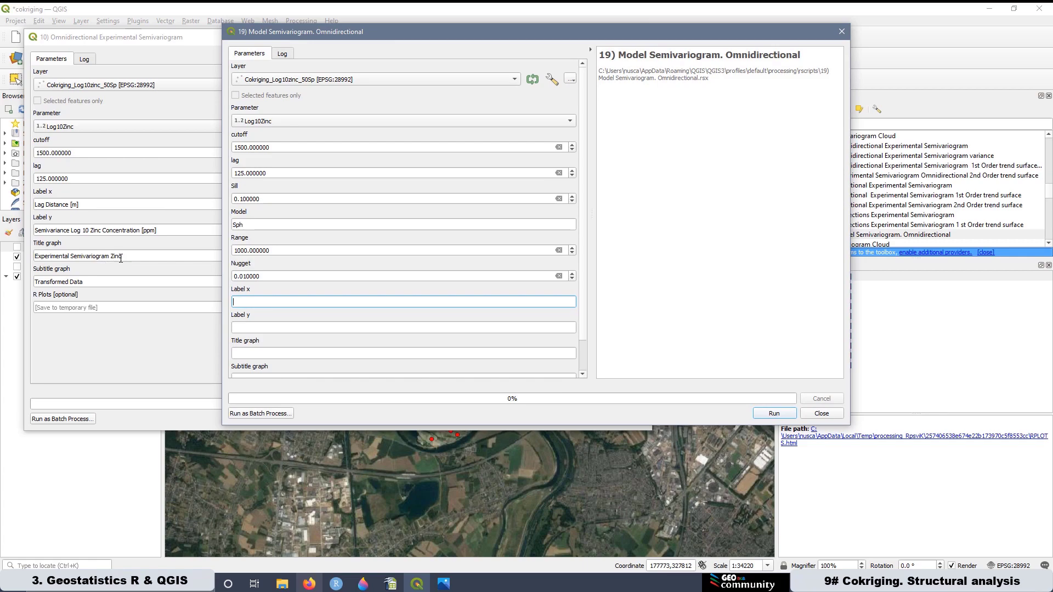
{"action": "left_click_drag", "start_coordinate": [96, 202], "coordinate": [32, 202]}
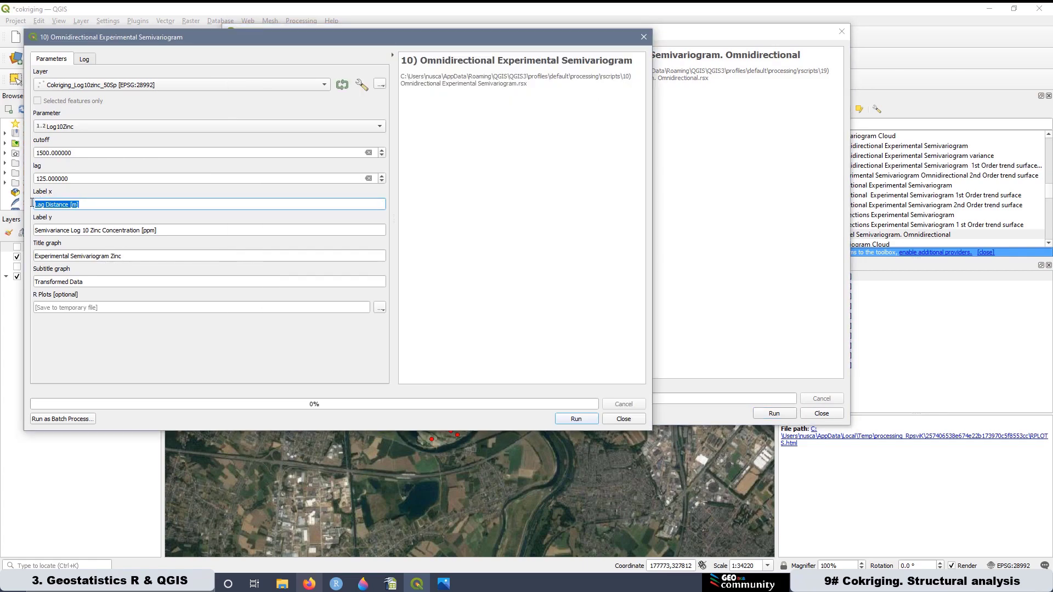
{"action": "right_click", "coordinate": [48, 204]}
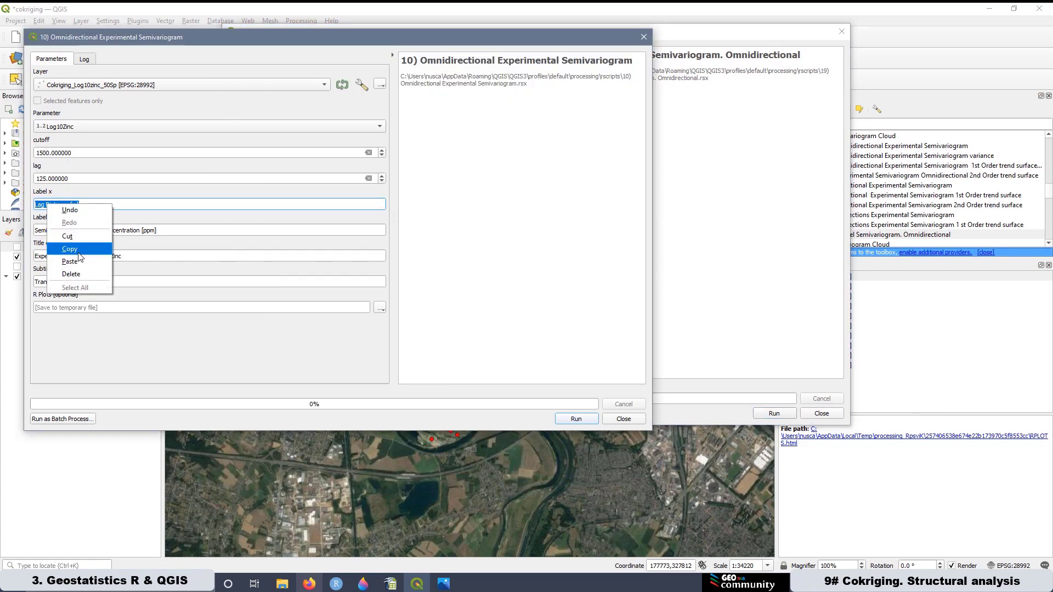
{"action": "left_click", "coordinate": [60, 243]}
{"action": "left_click", "coordinate": [685, 294]}
{"action": "left_click", "coordinate": [264, 298]}
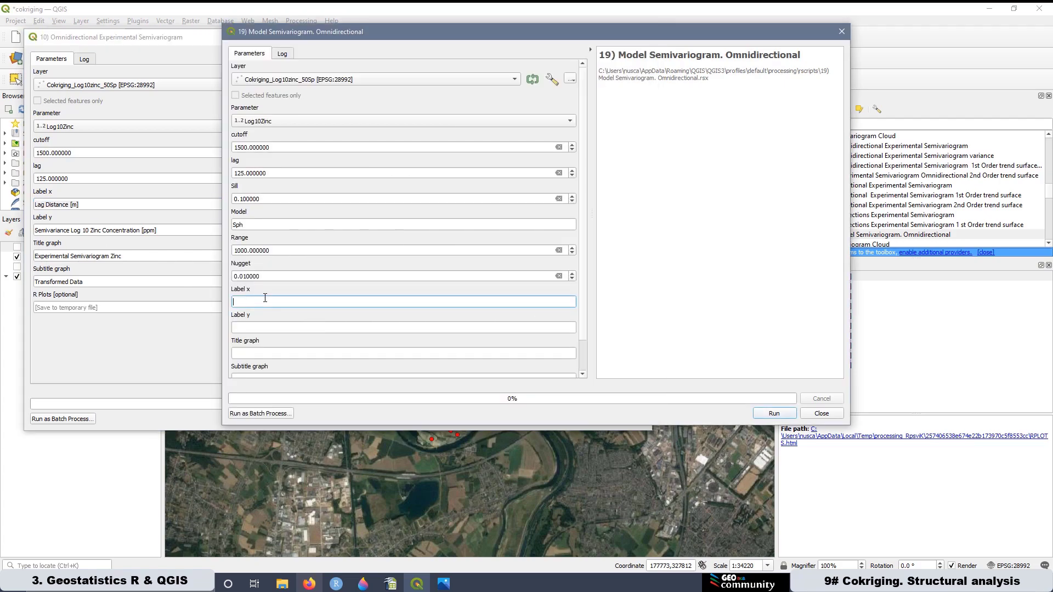
{"action": "right_click", "coordinate": [275, 304]}
{"action": "left_click", "coordinate": [290, 356]}
Copy the y label "Semivariance Log 10 Zinc Concentration [ppm]" from the experimental semivariogram dialog into the model semivariogram's y label
{"action": "left_click_drag", "start_coordinate": [164, 228], "coordinate": [30, 231]}
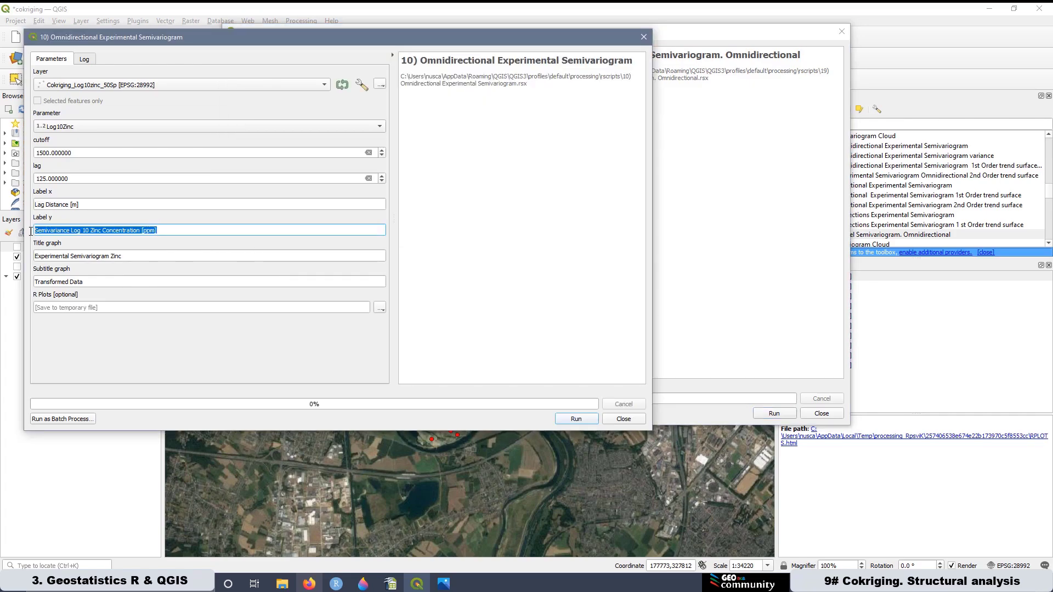
{"action": "right_click", "coordinate": [59, 229]}
{"action": "left_click", "coordinate": [69, 272]}
{"action": "left_click", "coordinate": [680, 277]}
{"action": "left_click", "coordinate": [236, 328]}
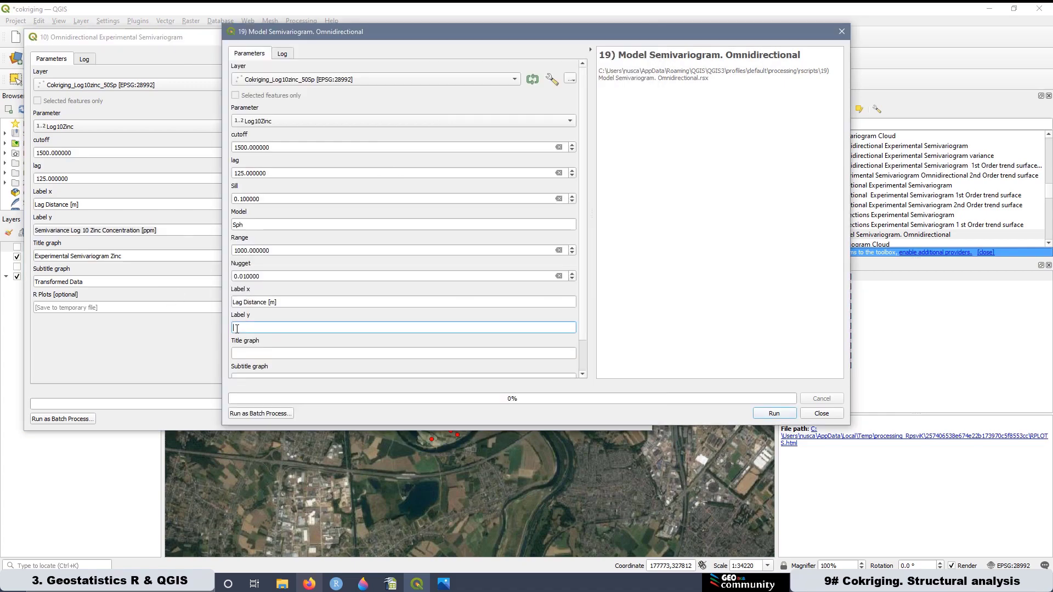
{"action": "right_click", "coordinate": [236, 329]}
{"action": "left_click", "coordinate": [262, 385]}
Title the model graph "Theoretical Spherical Semivariogram Model" and give it the subtitle "Transformed Data"
{"action": "left_click_drag", "start_coordinate": [455, 32], "coordinate": [259, 39]}
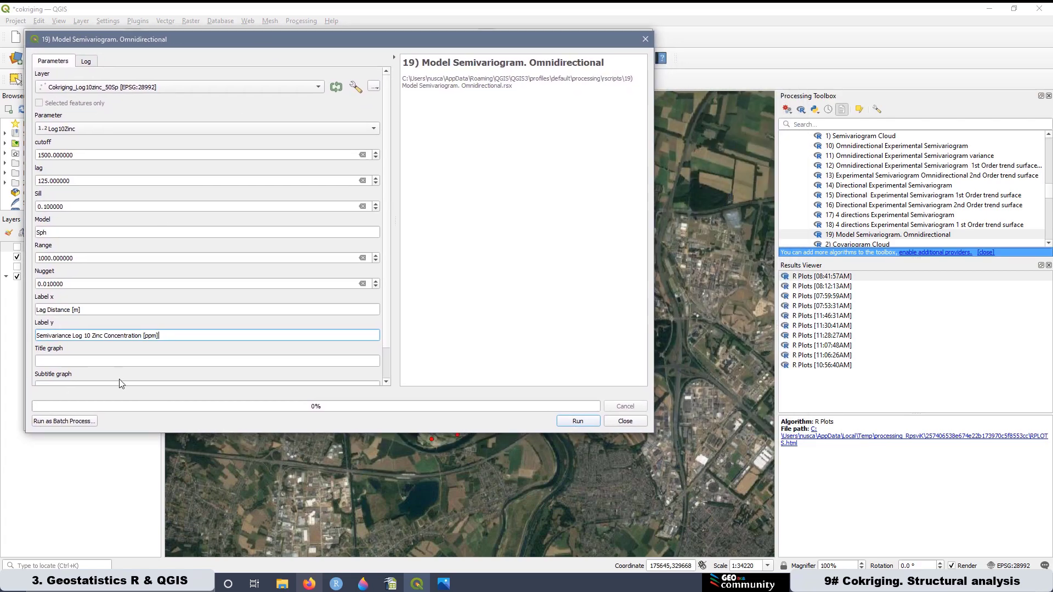
{"action": "left_click", "coordinate": [79, 361]}
{"action": "type", "text": "Theoretical Spherical Semivariogram Model"}
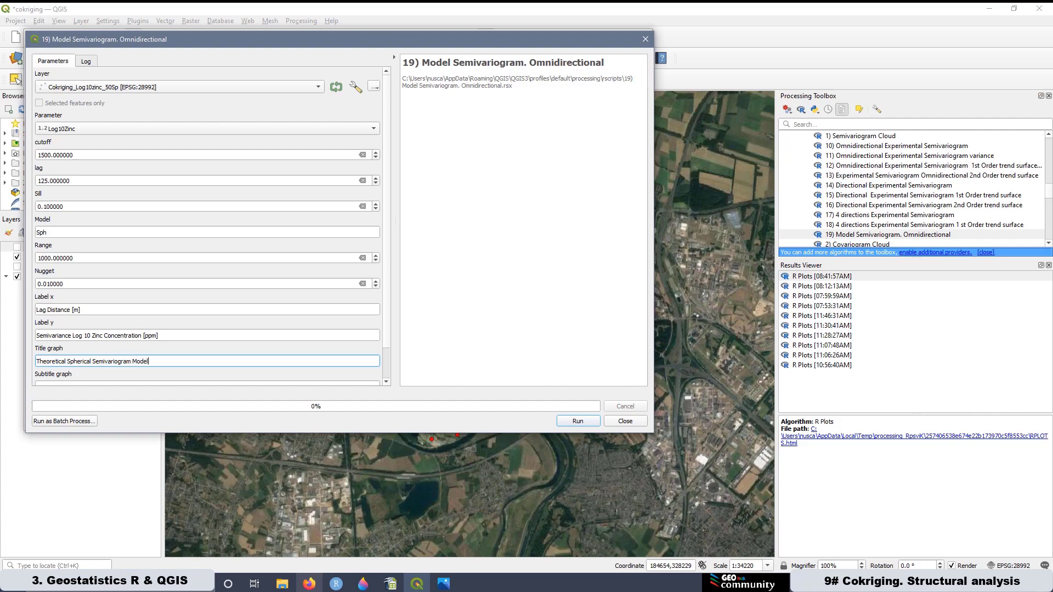
{"action": "left_click", "coordinate": [388, 327]}
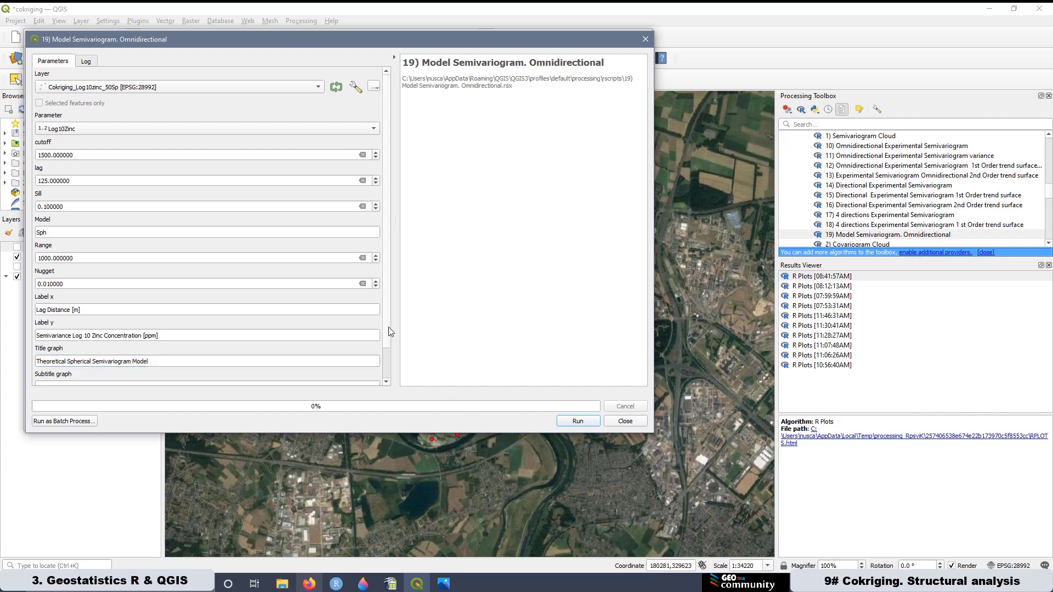
{"action": "left_click_drag", "start_coordinate": [390, 331], "coordinate": [392, 371]}
{"action": "left_click", "coordinate": [86, 351]}
{"action": "type", "text": "Transformed Data"}
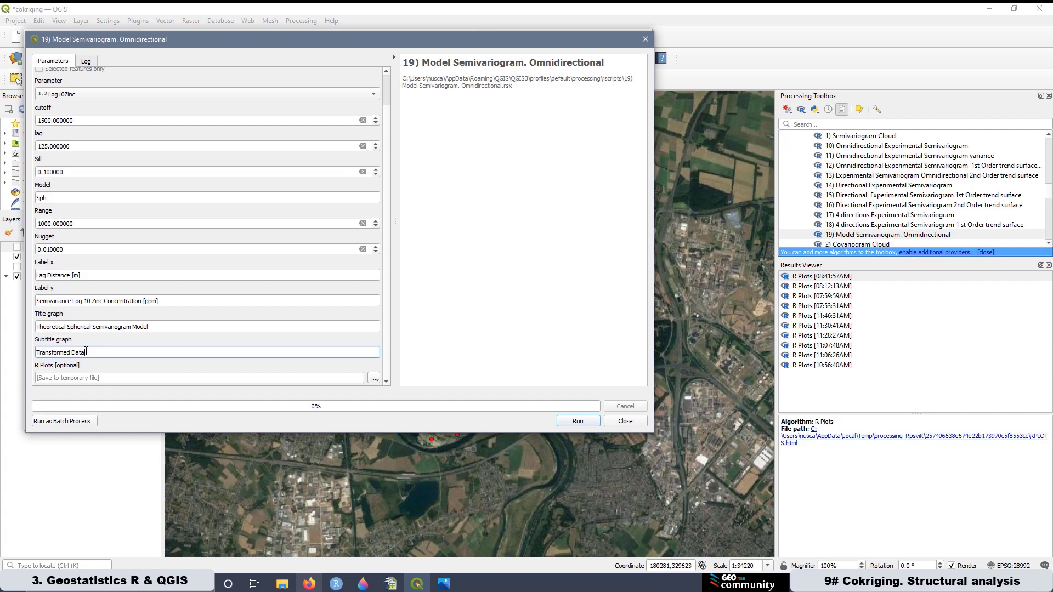
Run the model semivariogram and review the fitted nugget, partial sill and range in its log
{"action": "left_click", "coordinate": [578, 422]}
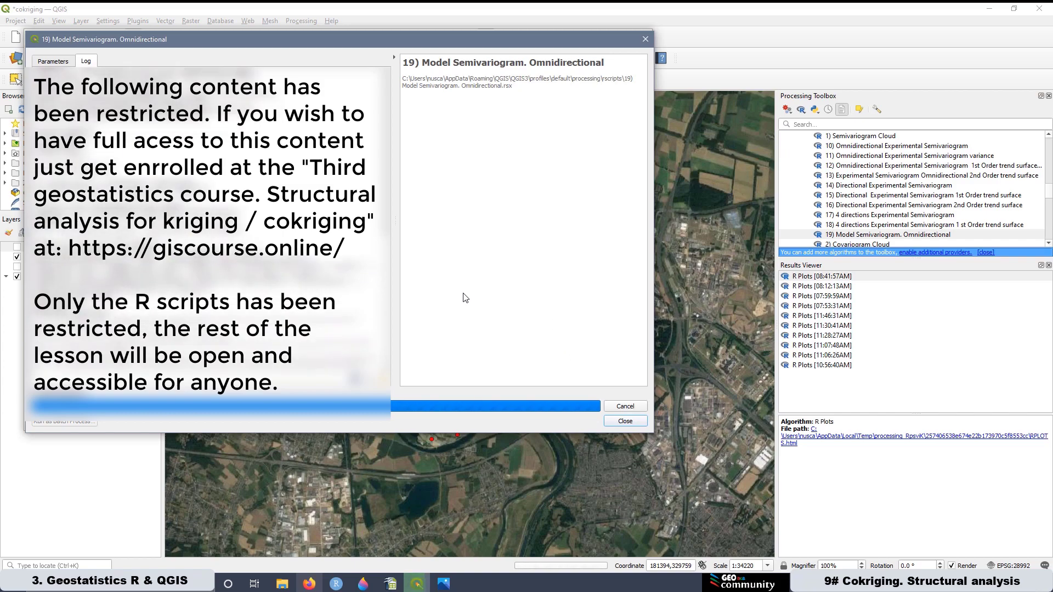
{"action": "left_click_drag", "start_coordinate": [145, 283], "coordinate": [28, 271]}
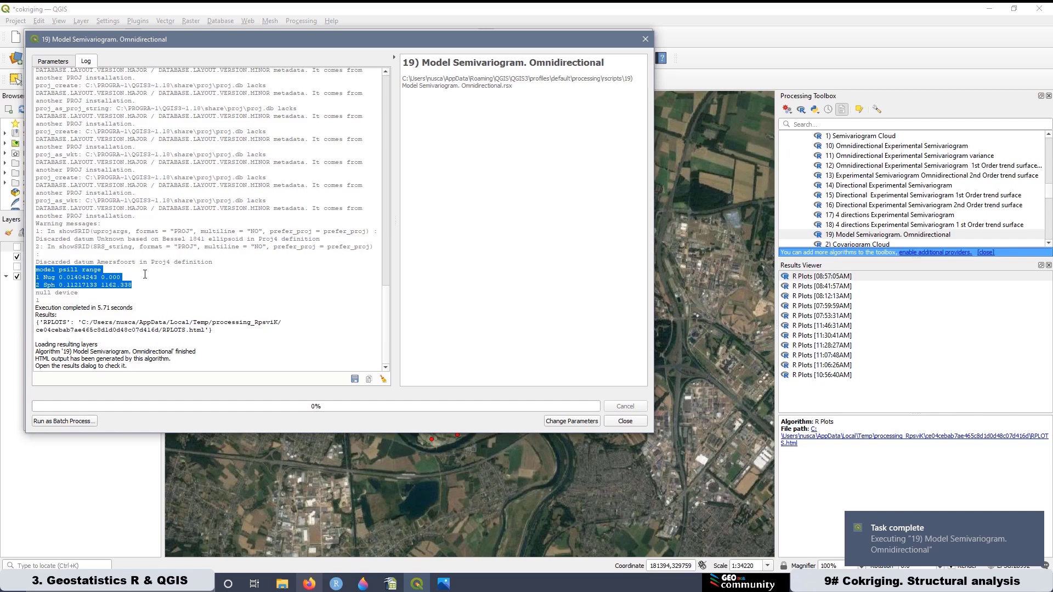
{"action": "left_click", "coordinate": [67, 277]}
{"action": "left_click_drag", "start_coordinate": [60, 277], "coordinate": [32, 287]}
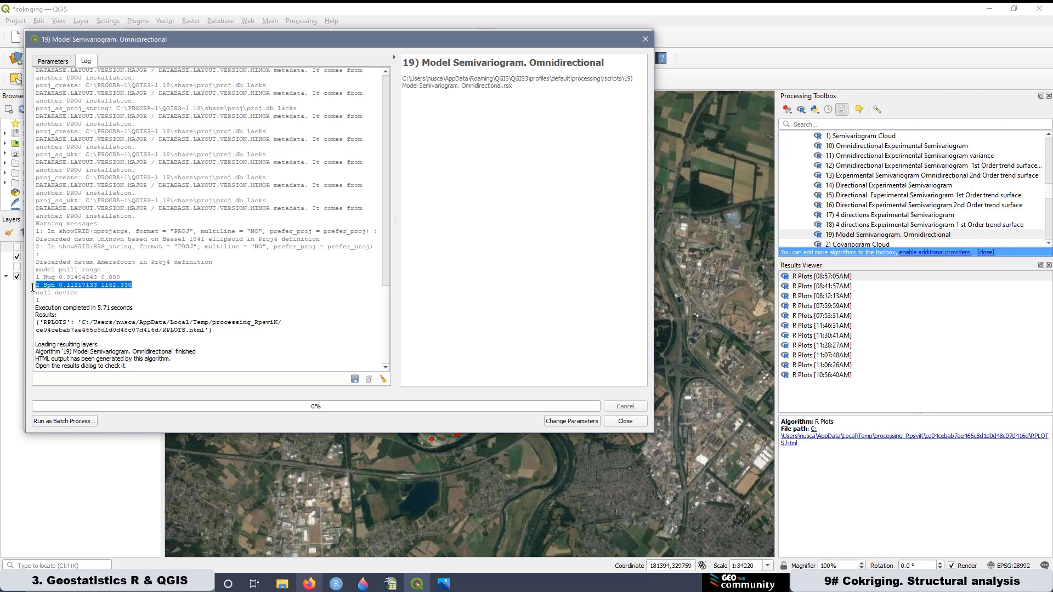
{"action": "left_click", "coordinate": [63, 283]}
{"action": "left_click_drag", "start_coordinate": [58, 285], "coordinate": [102, 288]}
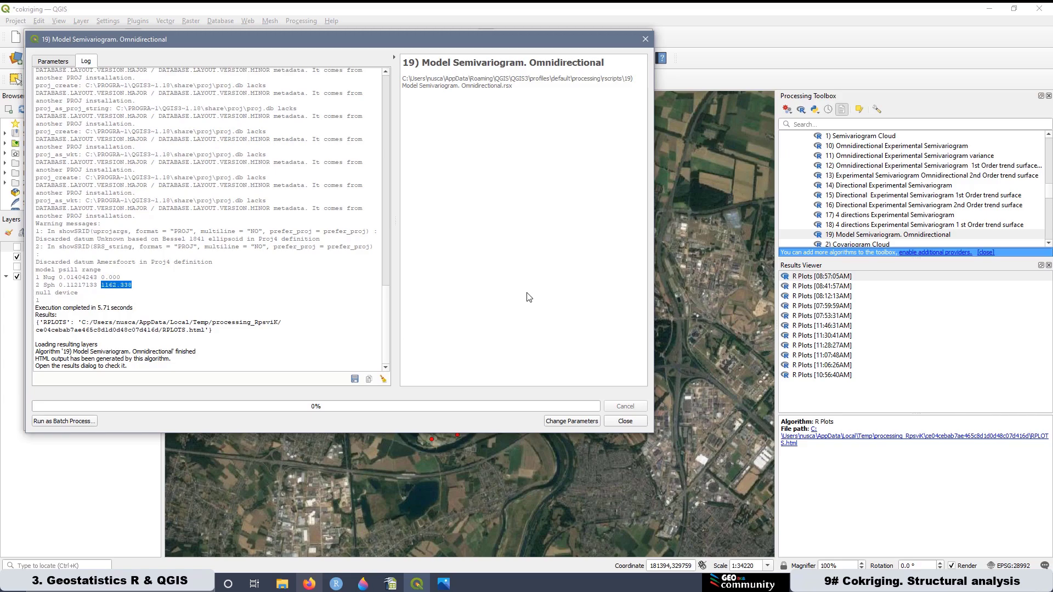
Open the newest R plot in the browser and enlarge the theoretical spherical semivariogram to 150%
{"action": "double_click", "coordinate": [828, 276]}
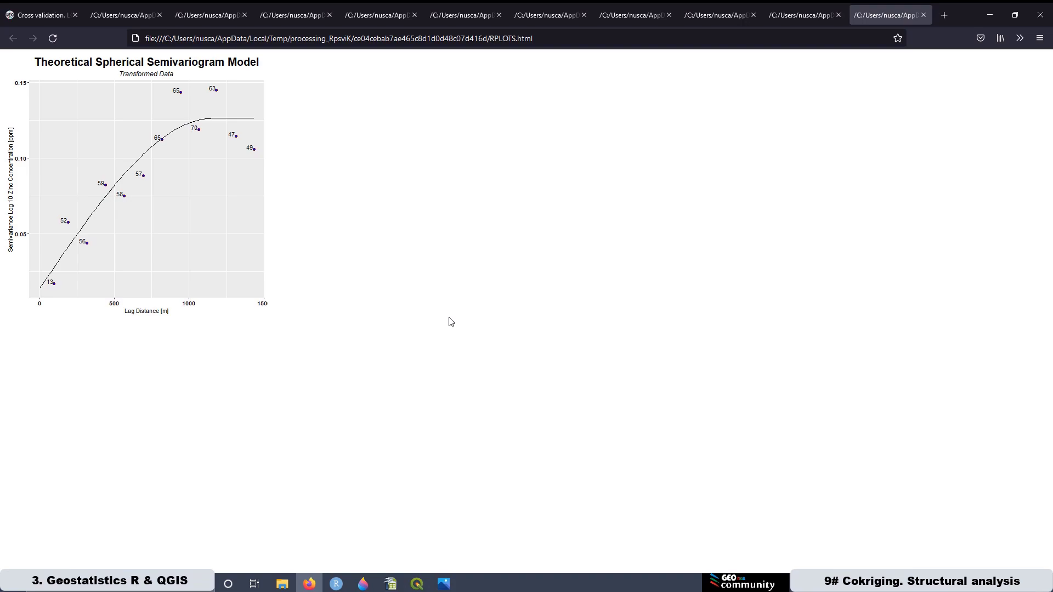
{"action": "key", "text": "ctrl+plus"}
{"action": "key", "text": "ctrl+plus"}
{"action": "key", "text": "ctrl+plus"}
{"action": "key", "text": "ctrl+plus"}
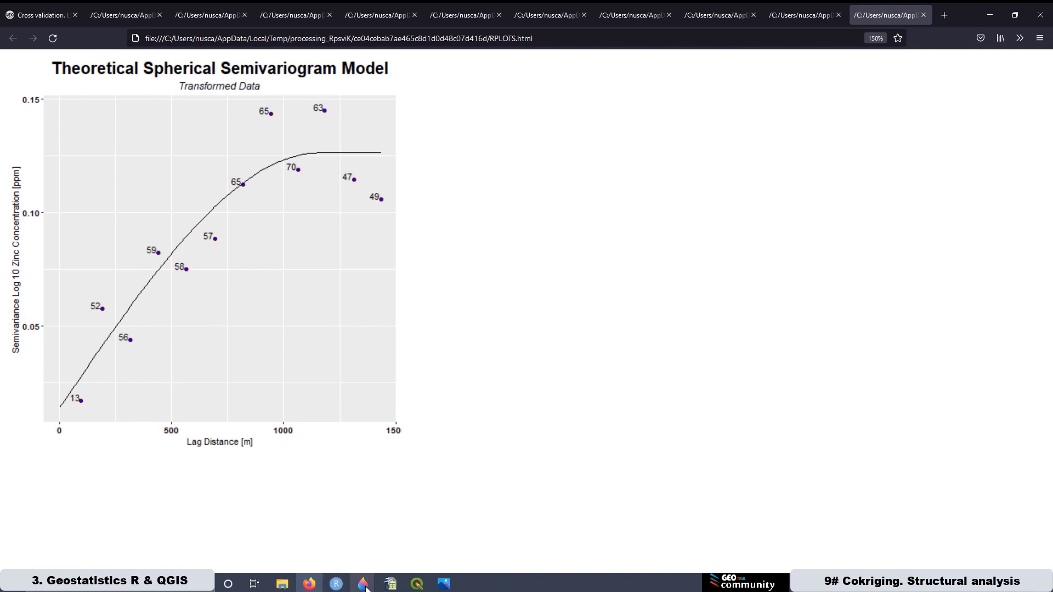
Look at the Cokriging theory slide in Paint 3D and go back to the semivariogram plot in the browser
{"action": "mouse_move", "coordinate": [363, 583]}
{"action": "left_click", "coordinate": [415, 508]}
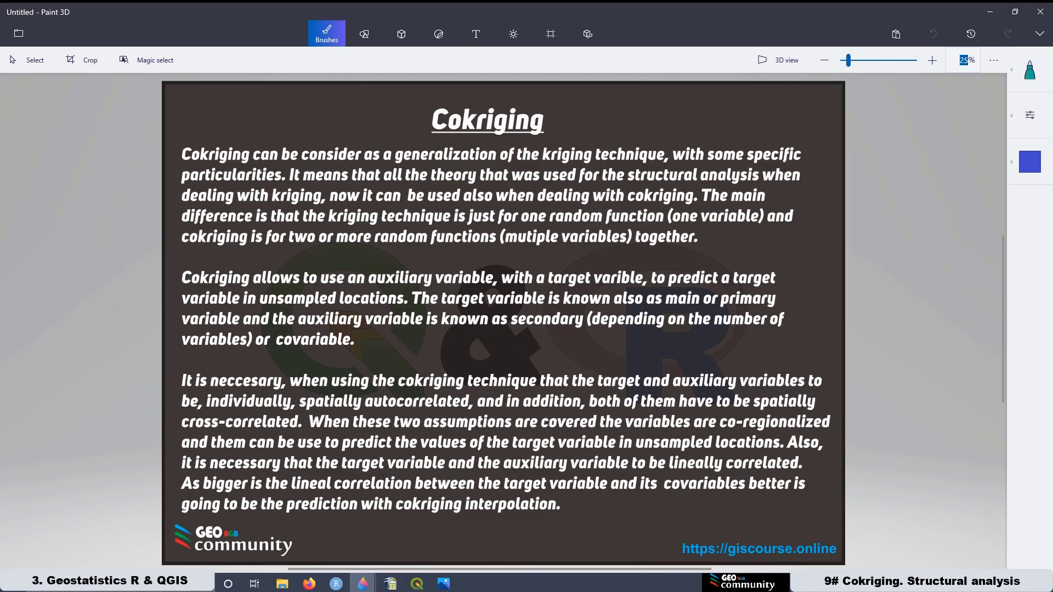
{"action": "left_click", "coordinate": [987, 14]}
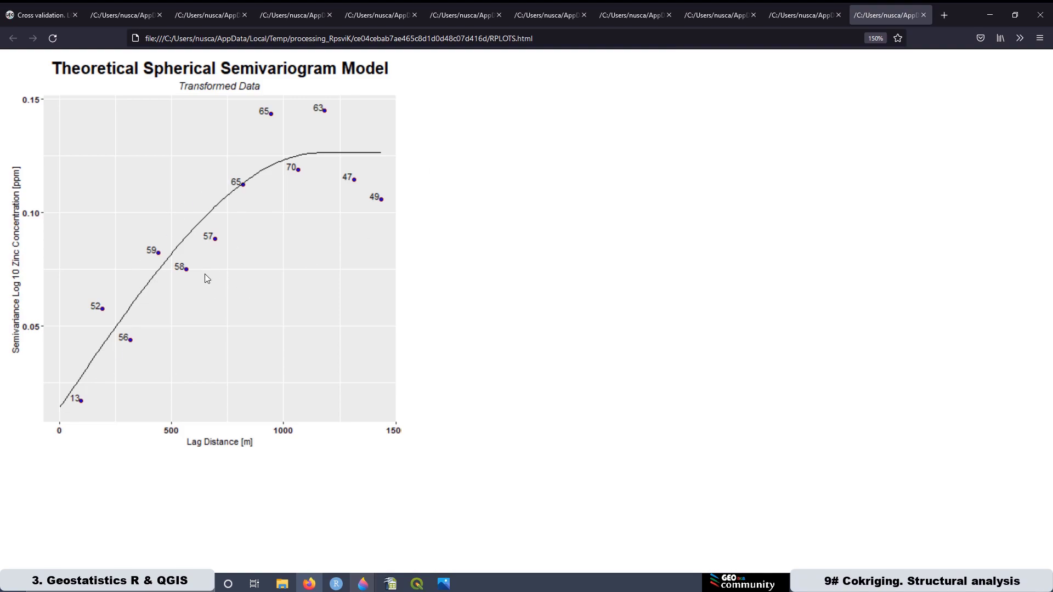
Return to QGIS and examine the nugget and spherical partial sill values in the model semivariogram log
{"action": "left_click", "coordinate": [417, 583]}
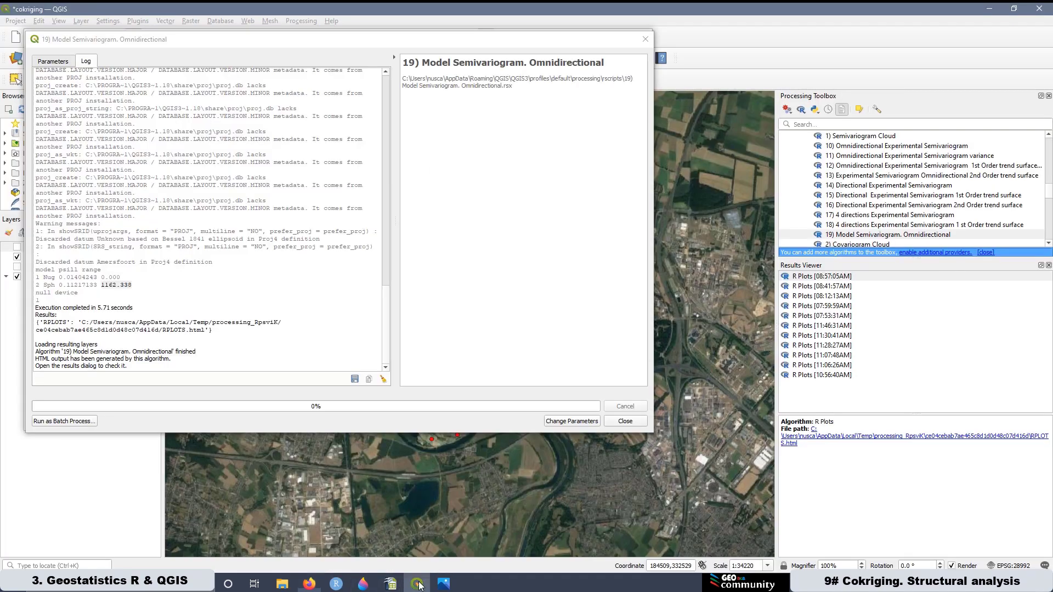
{"action": "left_click", "coordinate": [138, 285]}
{"action": "left_click_drag", "start_coordinate": [138, 286], "coordinate": [27, 280]}
{"action": "left_click", "coordinate": [100, 279]}
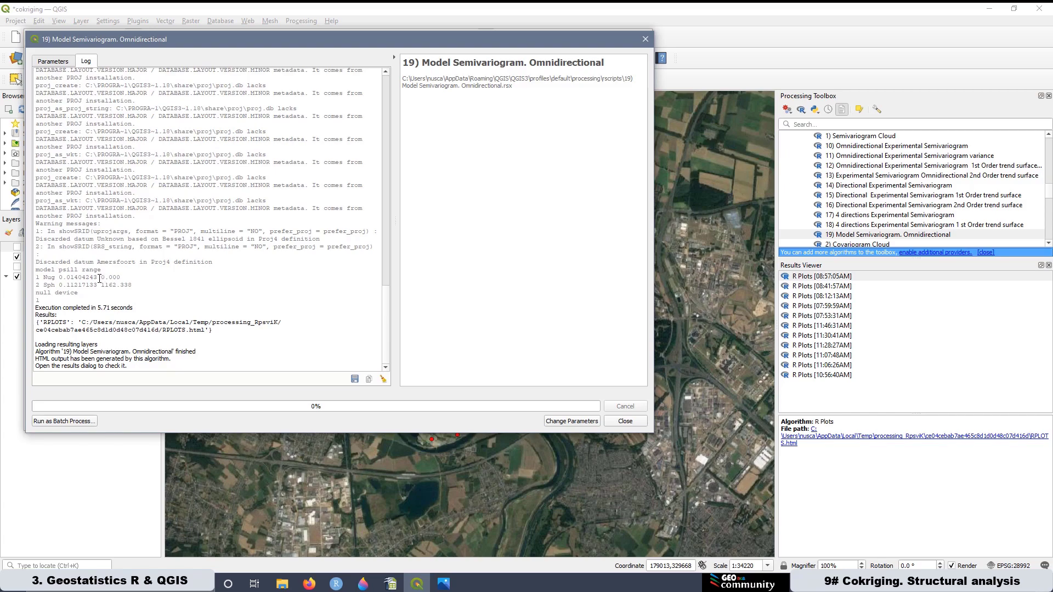
{"action": "left_click_drag", "start_coordinate": [94, 277], "coordinate": [65, 280]}
{"action": "left_click_drag", "start_coordinate": [97, 285], "coordinate": [60, 285]}
Switch to Paint 3D to review the Cokriging theory slides and return to the model semivariogram log in QGIS
{"action": "left_click", "coordinate": [366, 585]}
{"action": "left_click", "coordinate": [402, 503]}
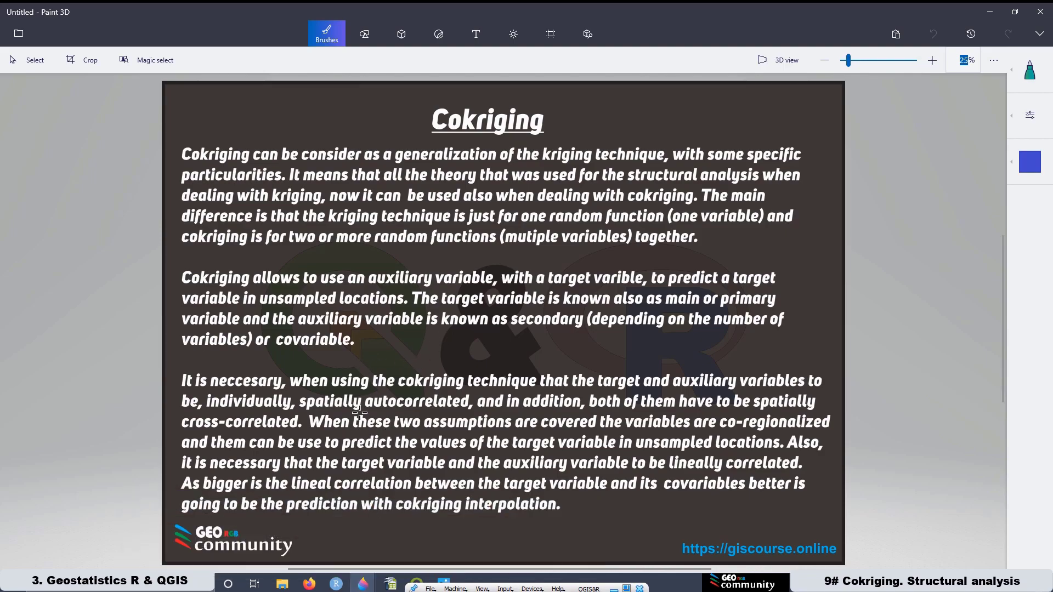
{"action": "mouse_move", "coordinate": [373, 584]}
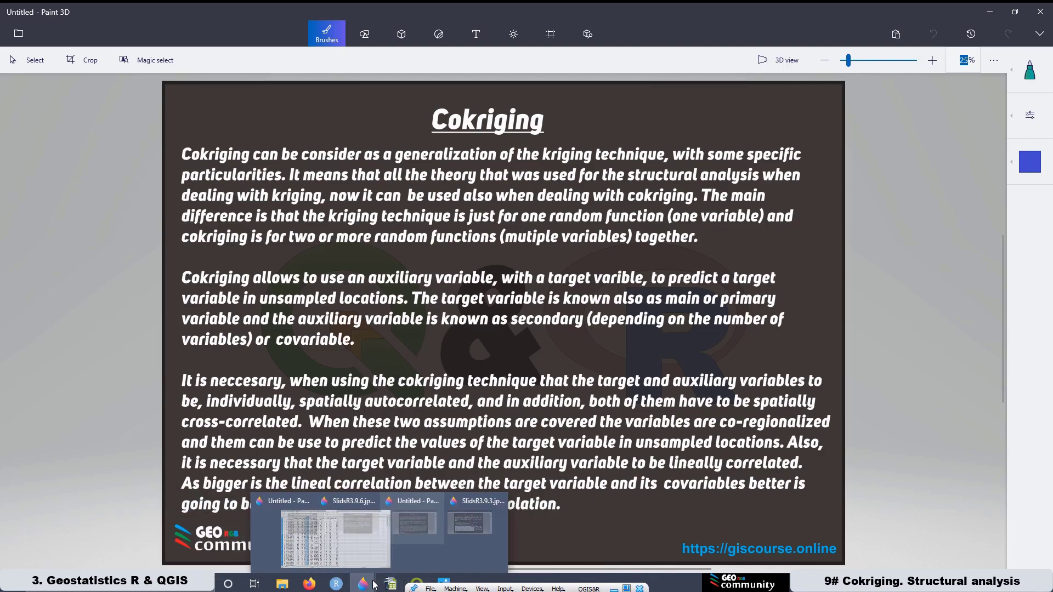
{"action": "left_click", "coordinate": [533, 502]}
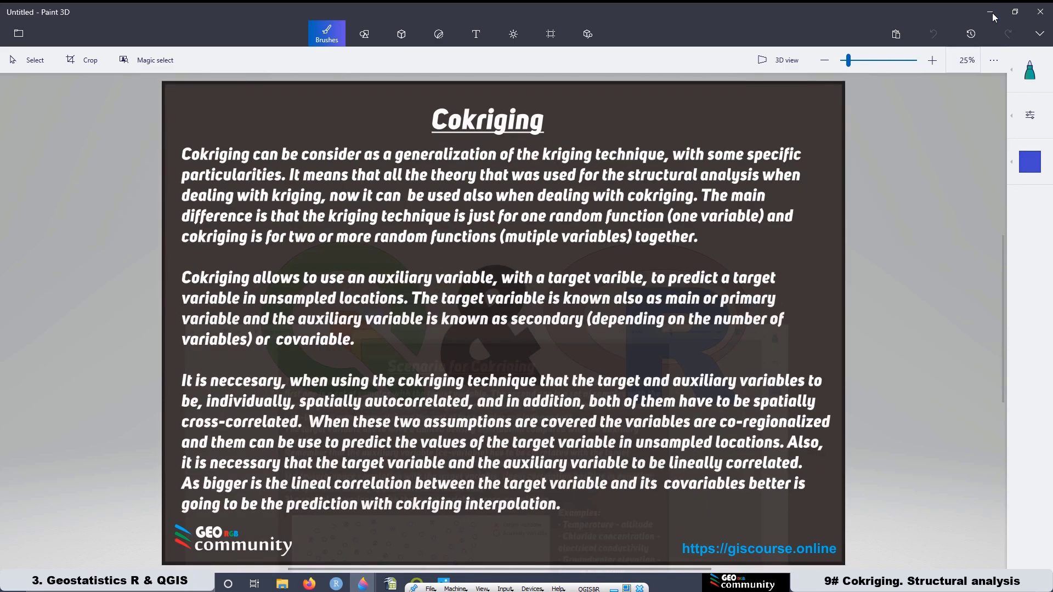
{"action": "left_click", "coordinate": [994, 16]}
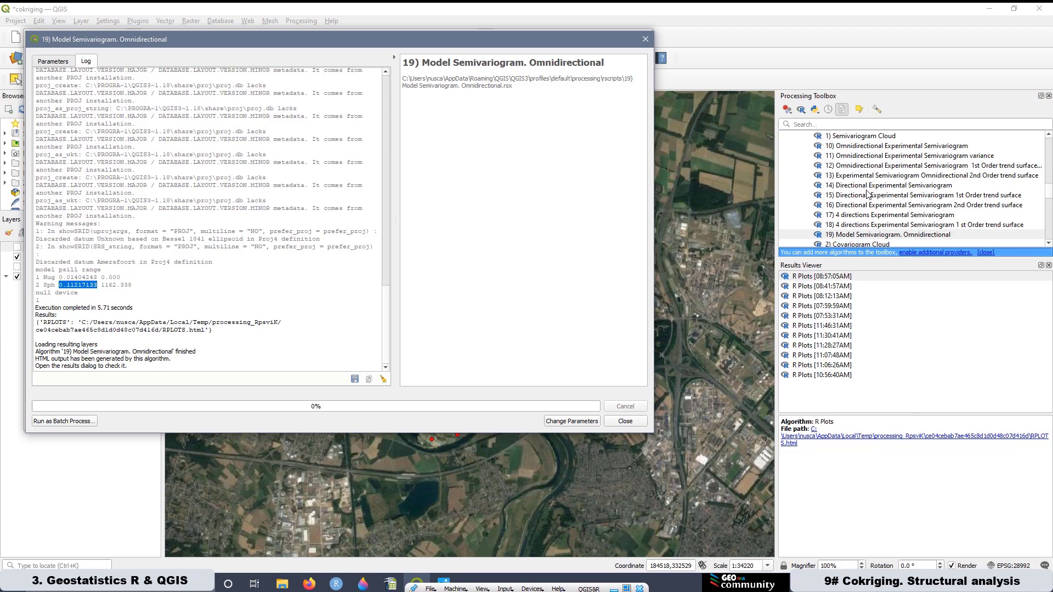
Open the Semivariogram Cloud script for the Cokriging_Log10lead_155Sp layer, with Log10Lead as the parameter and a cutoff of 4500
{"action": "double_click", "coordinate": [842, 137]}
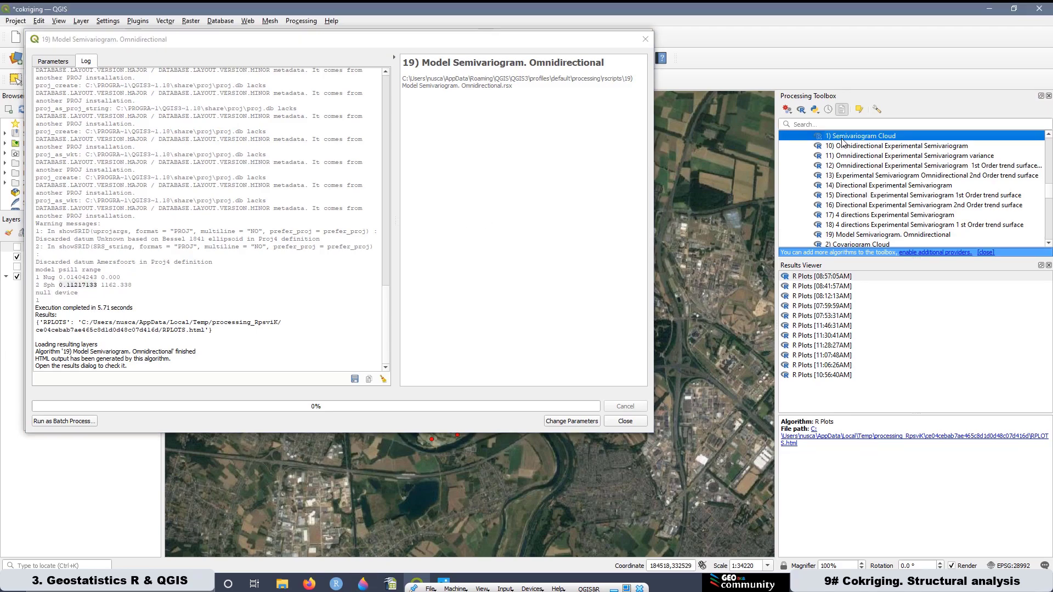
{"action": "left_click_drag", "start_coordinate": [429, 186], "coordinate": [356, 97]}
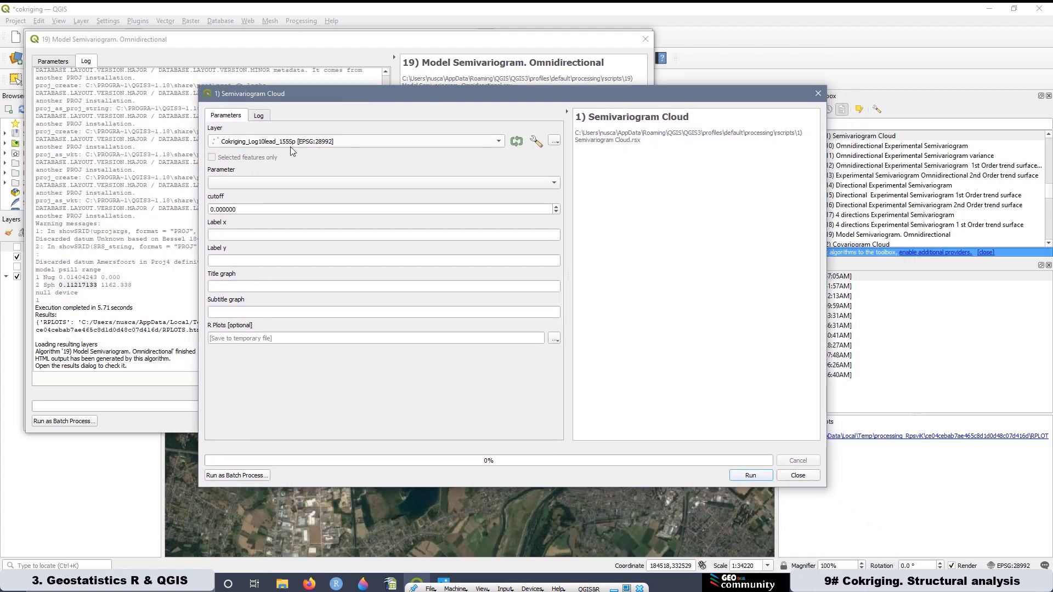
{"action": "left_click", "coordinate": [259, 182]}
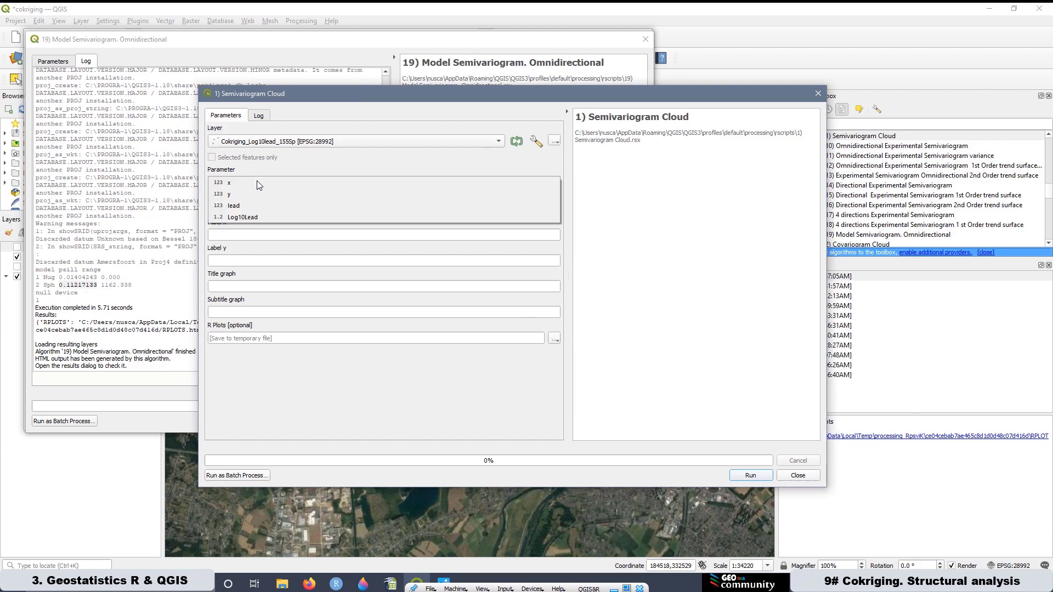
{"action": "left_click", "coordinate": [250, 218]}
{"action": "left_click_drag", "start_coordinate": [242, 210], "coordinate": [186, 206]}
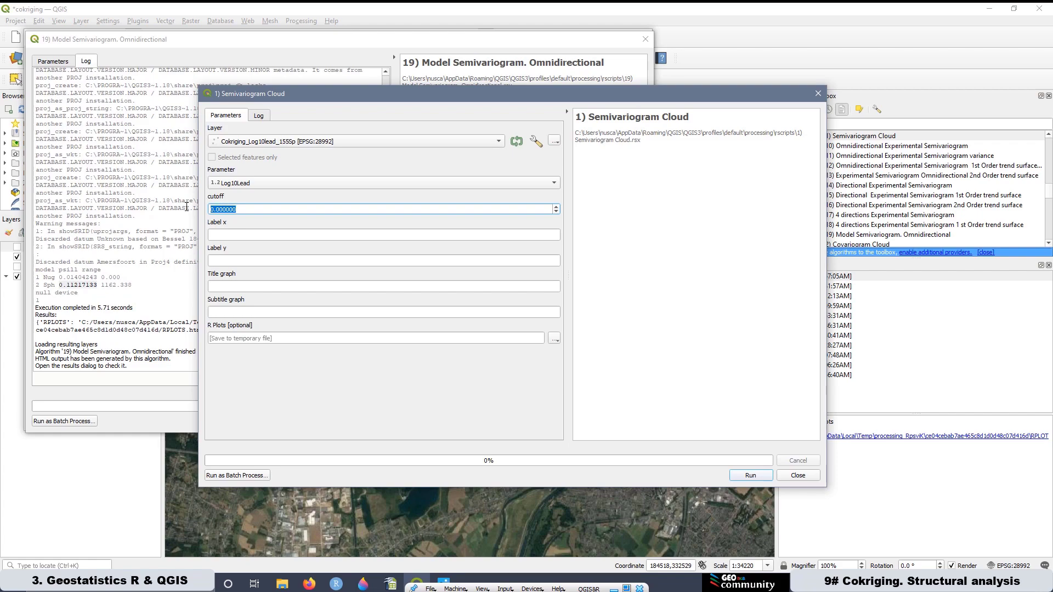
{"action": "type", "text": "4500"}
Copy the x label "Lag Distance [m]" from the Model Semivariogram settings into the Semivariogram Cloud settings
{"action": "left_click", "coordinate": [54, 64]}
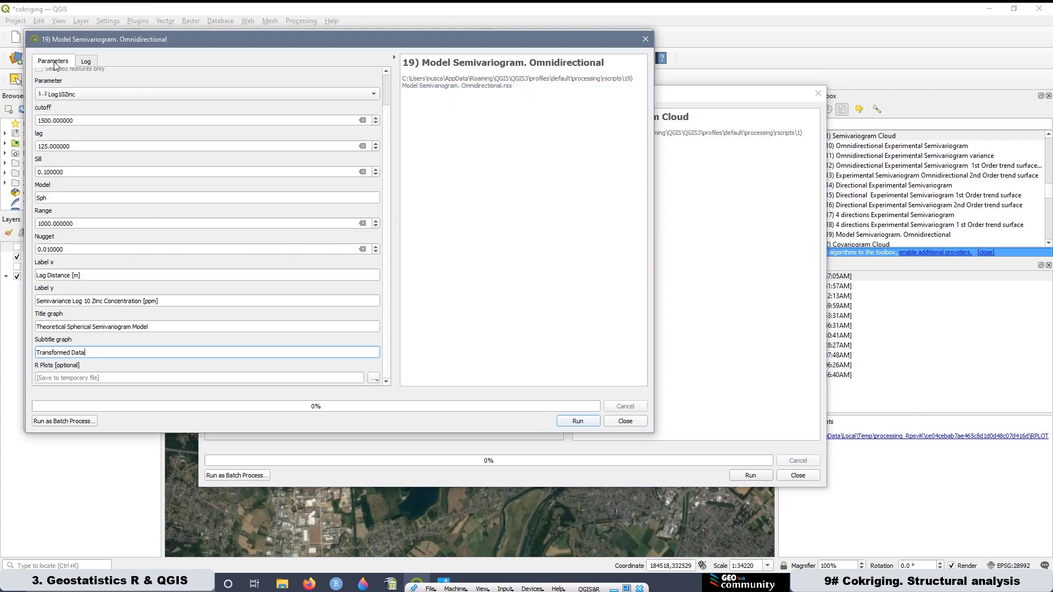
{"action": "left_click_drag", "start_coordinate": [82, 276], "coordinate": [40, 271]}
{"action": "right_click", "coordinate": [47, 273]}
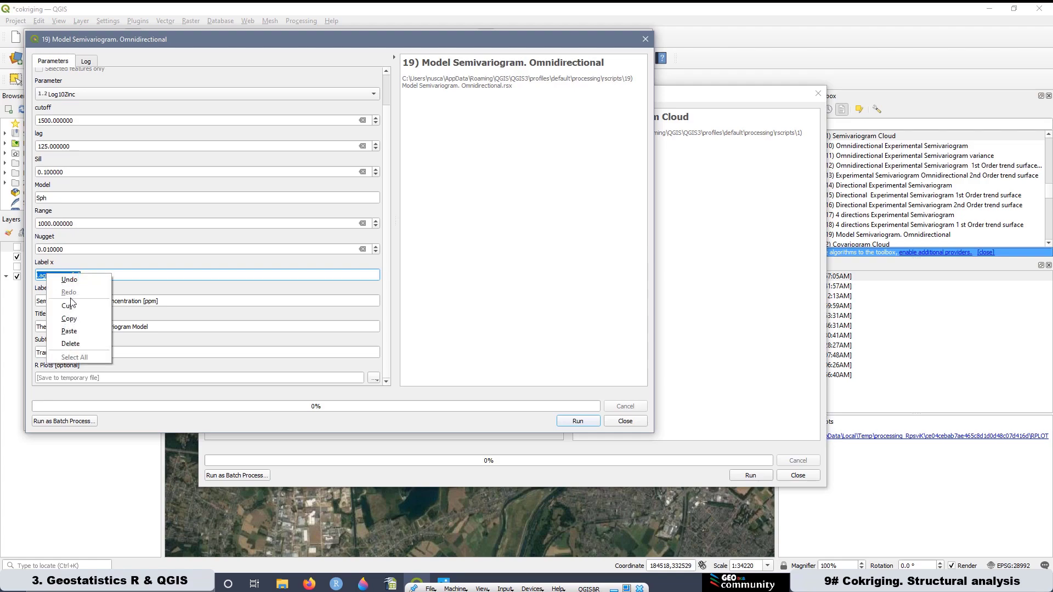
{"action": "left_click", "coordinate": [79, 324]}
{"action": "left_click", "coordinate": [713, 300]}
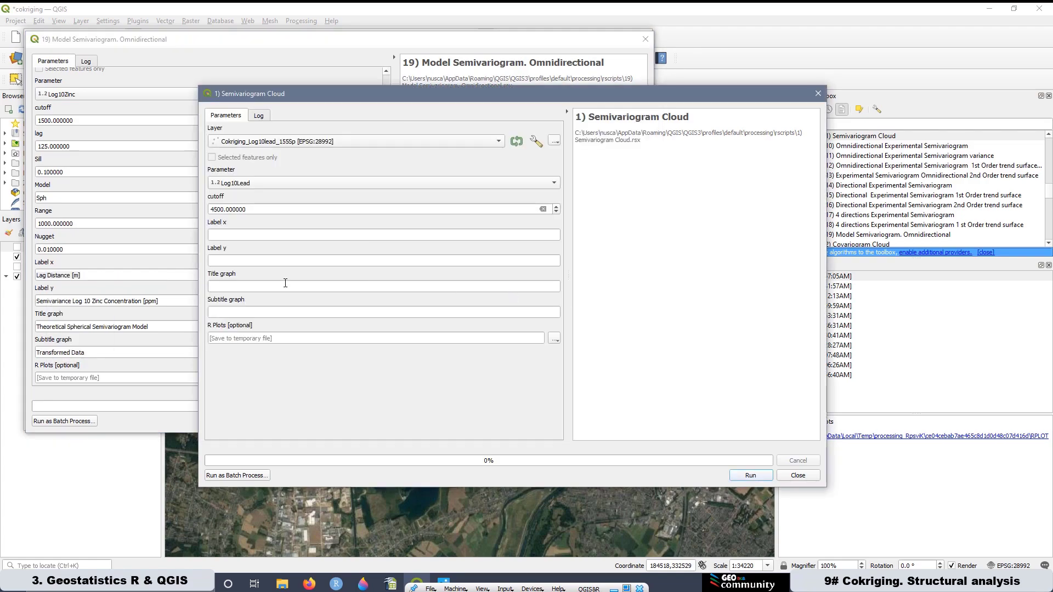
{"action": "left_click", "coordinate": [233, 234]}
{"action": "right_click", "coordinate": [232, 234]}
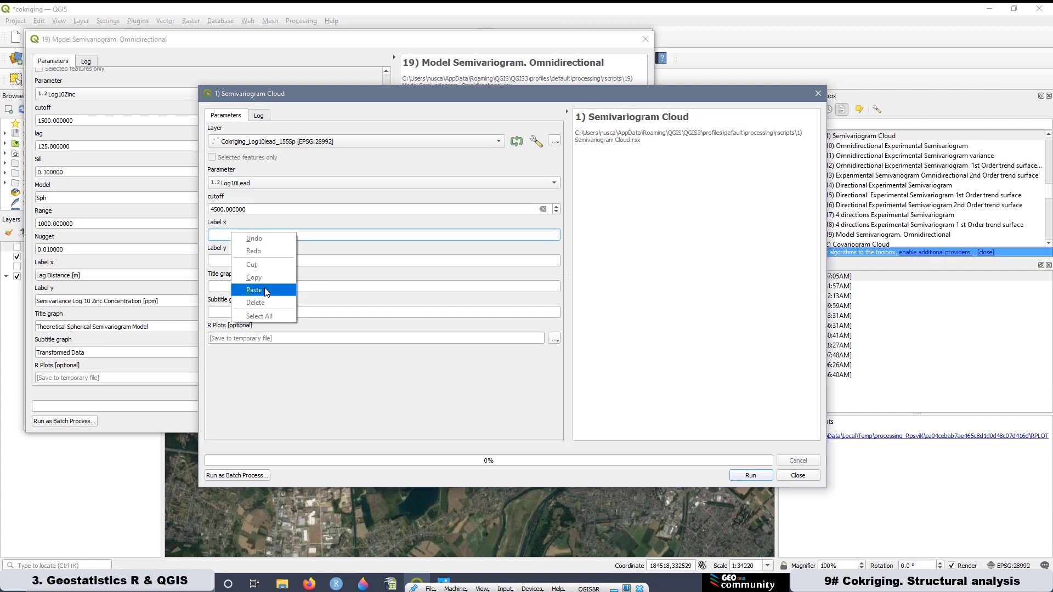
{"action": "left_click", "coordinate": [255, 289]}
Copy the y label "Semivariance Log 10 Zinc Concentration [ppm]" from the Model Semivariogram settings into the Semivariogram Cloud settings
{"action": "left_click", "coordinate": [172, 311]}
{"action": "left_click_drag", "start_coordinate": [161, 301], "coordinate": [36, 303]}
{"action": "right_click", "coordinate": [56, 302]}
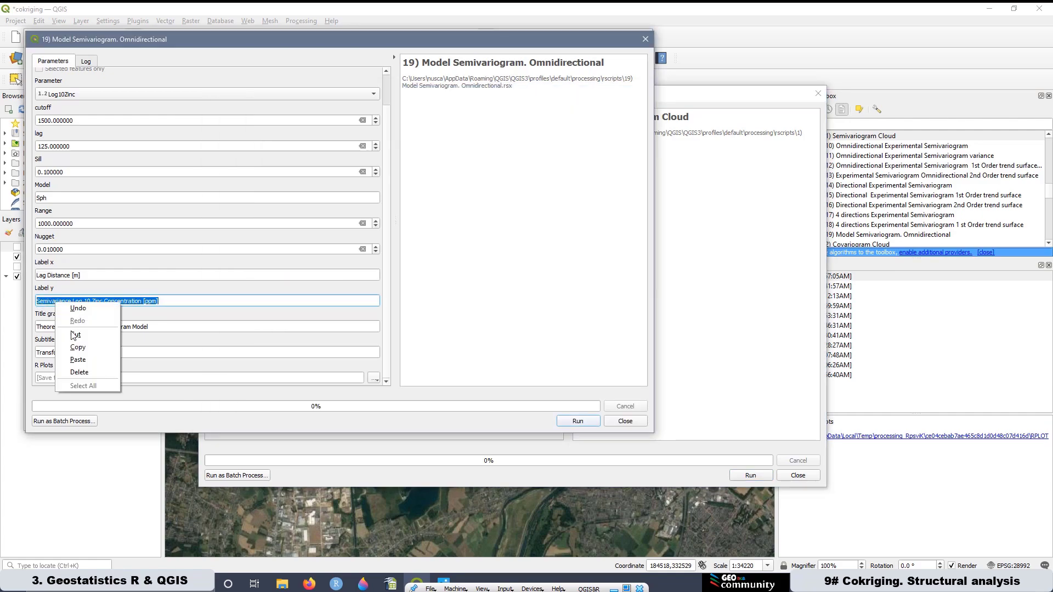
{"action": "left_click", "coordinate": [83, 348]}
{"action": "left_click", "coordinate": [704, 346]}
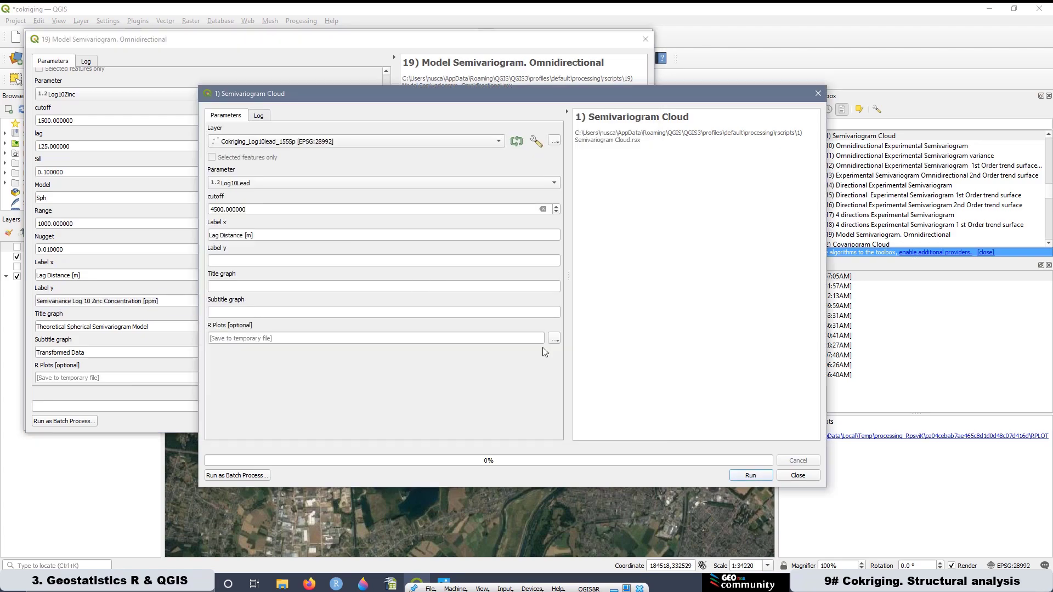
{"action": "left_click", "coordinate": [221, 261]}
{"action": "right_click", "coordinate": [220, 261]}
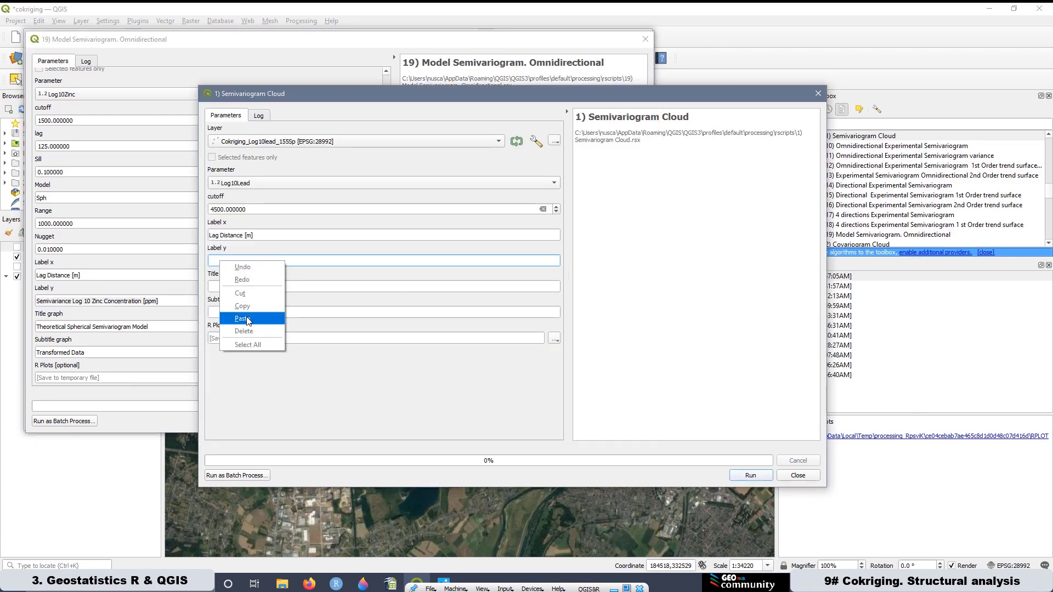
{"action": "left_click", "coordinate": [242, 318]}
Title the cloud graph "Omnidirectional Semivariogram Cloud Lead" with the subtitle "Transformed data" and run the script
{"action": "left_click", "coordinate": [221, 284]}
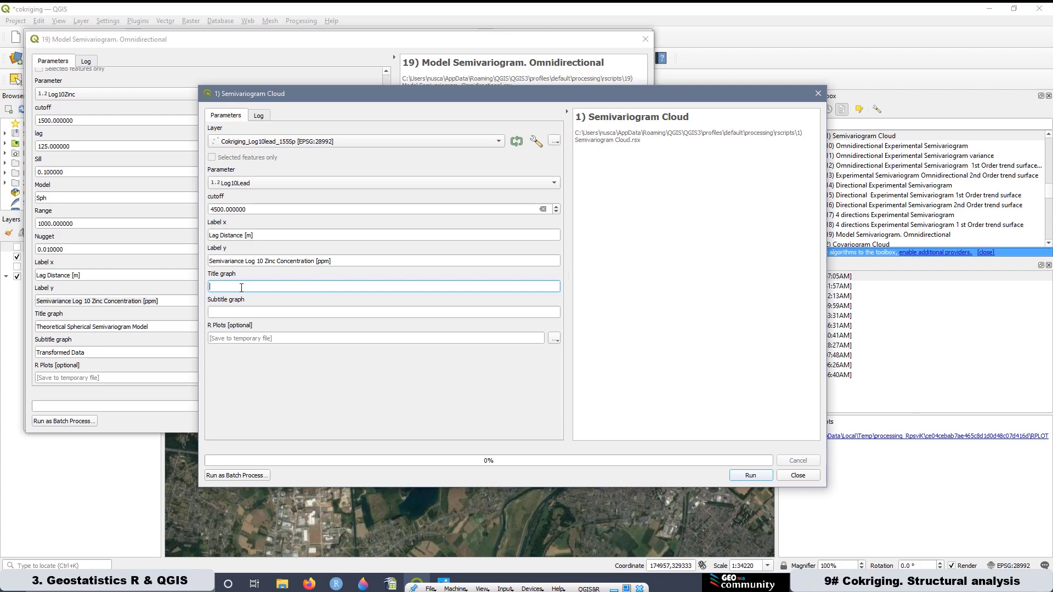
{"action": "type", "text": "Omnidirectional Semivariogram Cloud Lead"}
{"action": "left_click", "coordinate": [247, 311]}
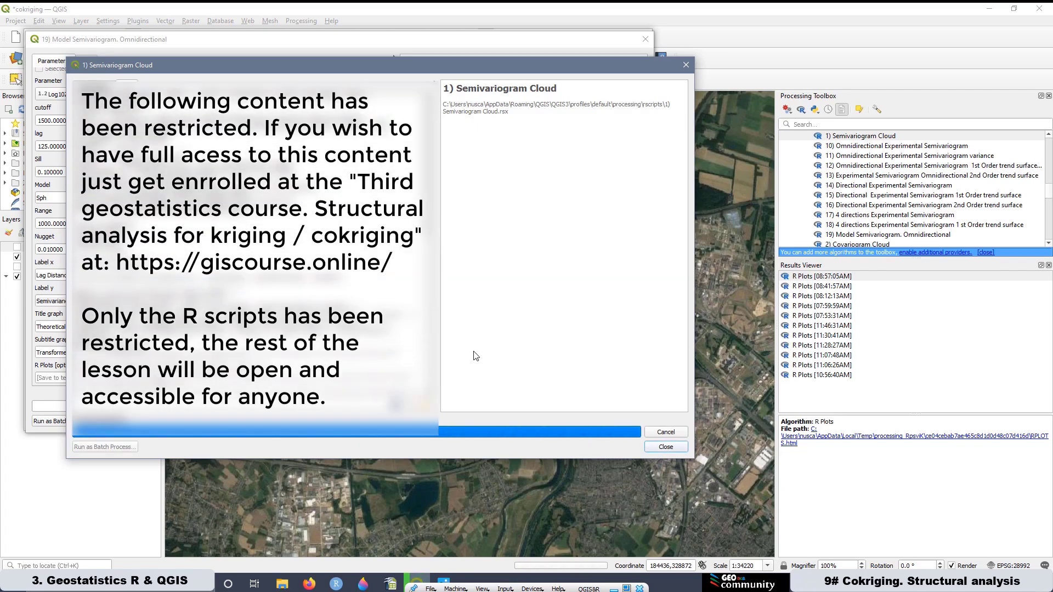
View the newest R plot of the lead semivariogram cloud in the browser at 170% and return to QGIS
{"action": "double_click", "coordinate": [810, 283]}
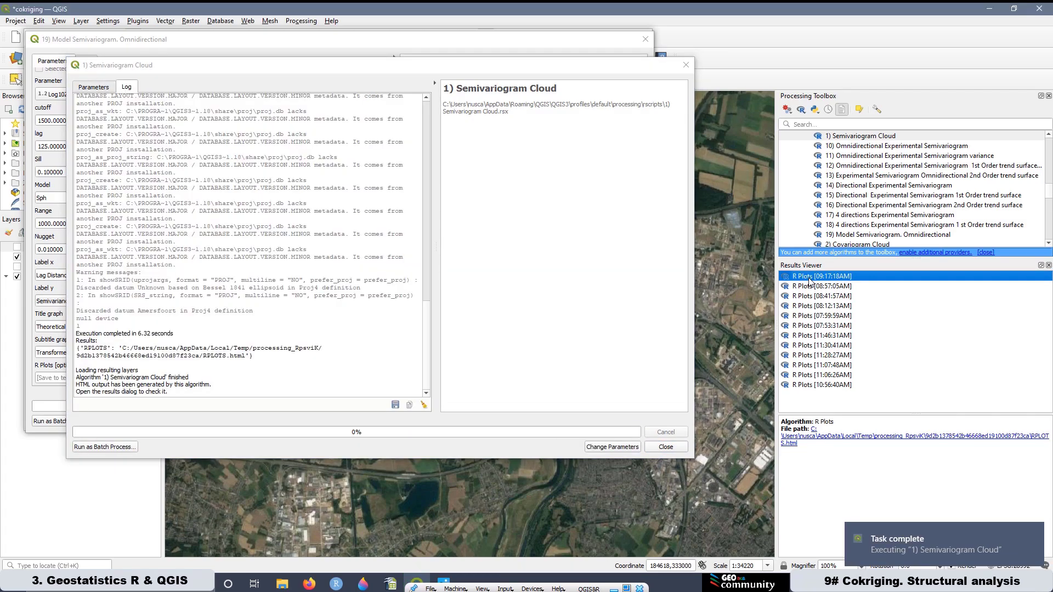
{"action": "scroll", "coordinate": [503, 343], "scroll_direction": "up", "scroll_amount": 5, "text": "ctrl"}
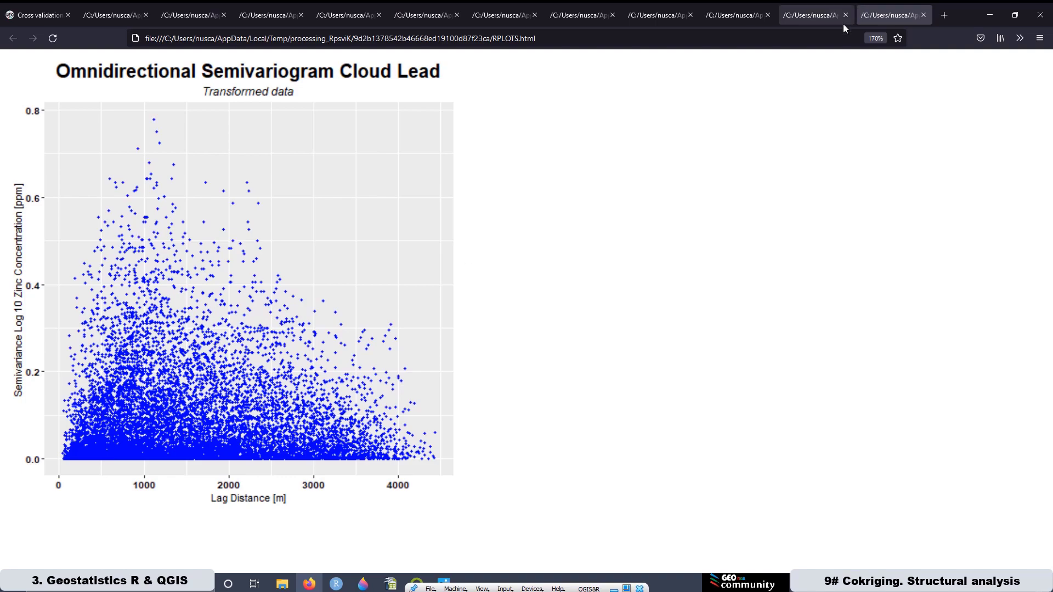
{"action": "left_click", "coordinate": [989, 15]}
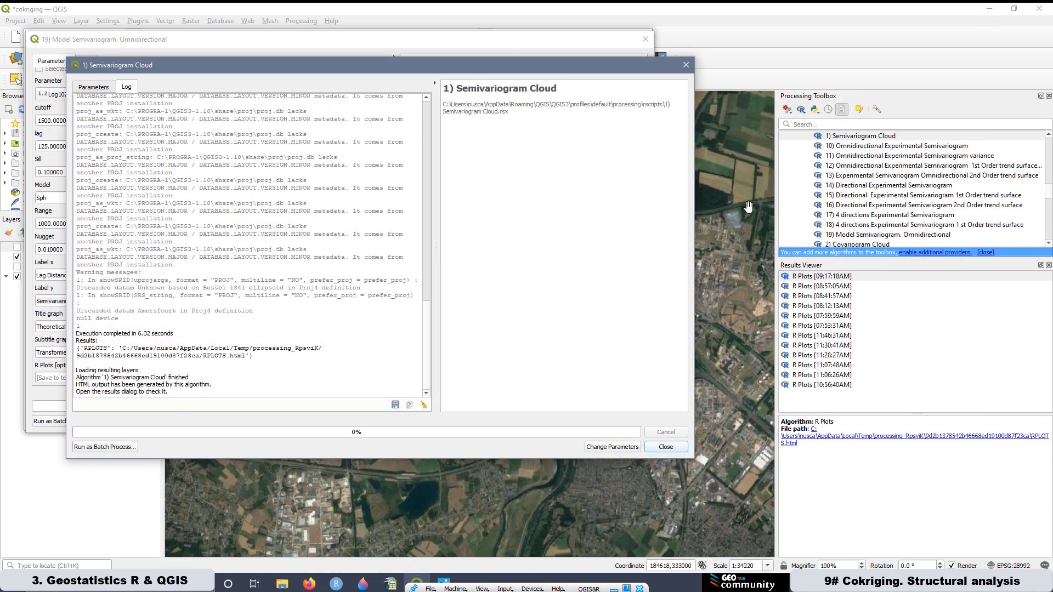
Open the Omnidirectional Experimental Semivariogram script and set the parameter to Log10Lead, the cutoff to 4500 and the lag to 200
{"action": "left_click", "coordinate": [853, 144]}
{"action": "double_click", "coordinate": [853, 146]}
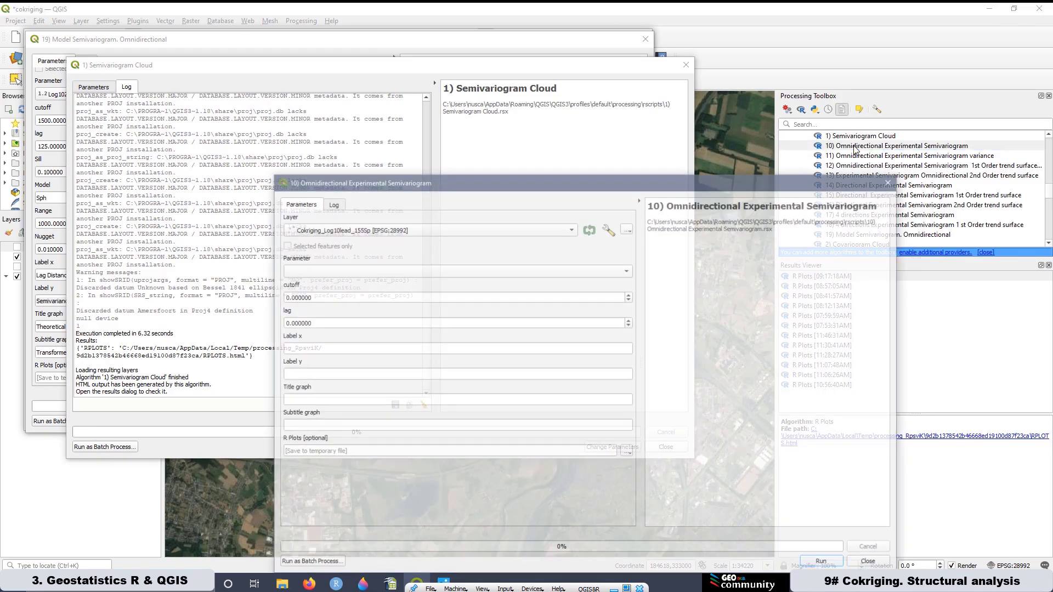
{"action": "left_click_drag", "start_coordinate": [385, 182], "coordinate": [269, 81]}
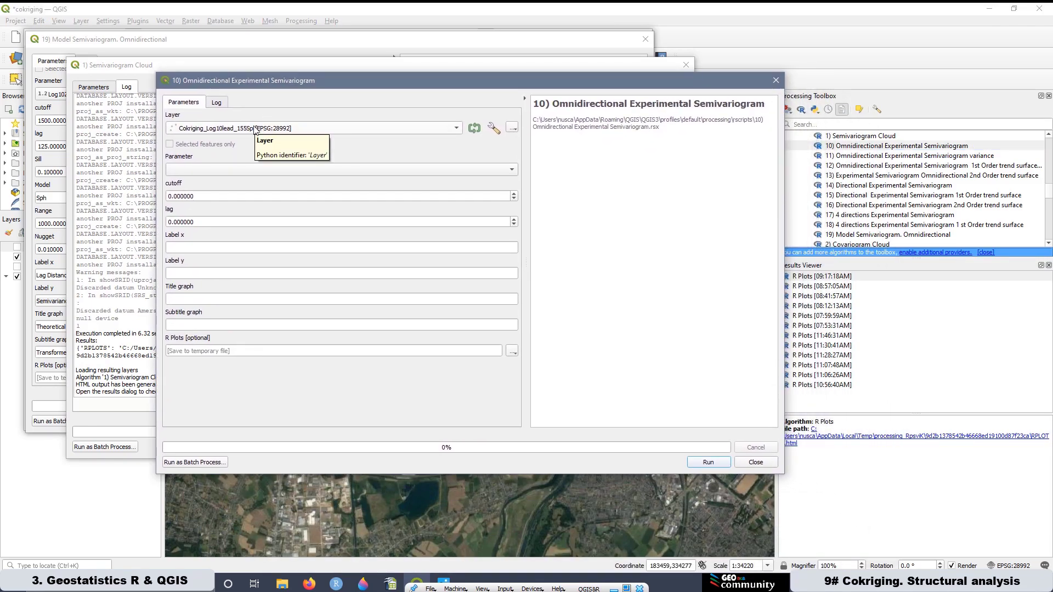
{"action": "left_click", "coordinate": [230, 170]}
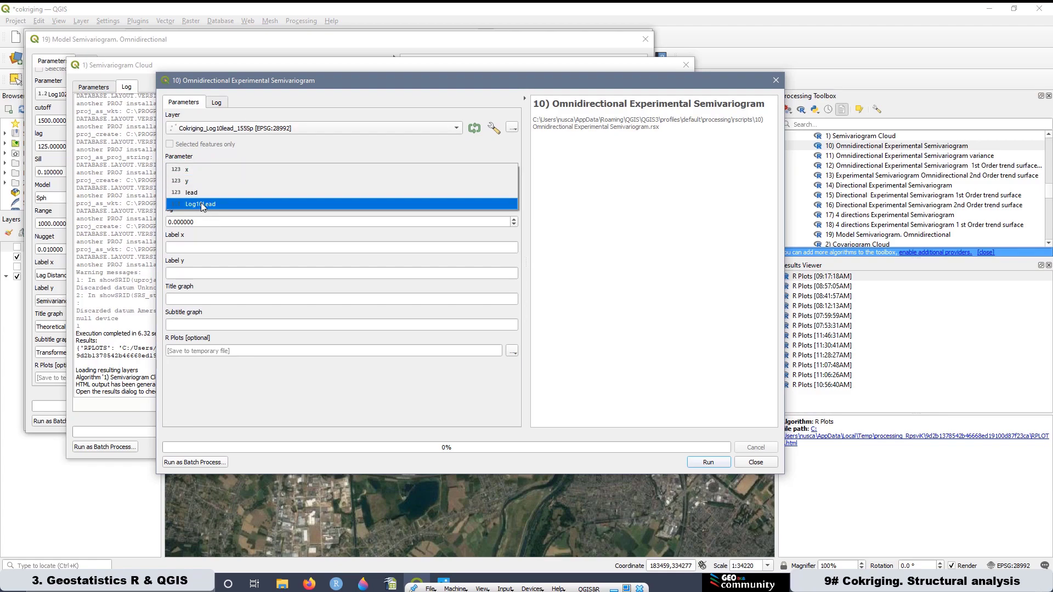
{"action": "left_click", "coordinate": [201, 204]}
{"action": "left_click", "coordinate": [168, 195]}
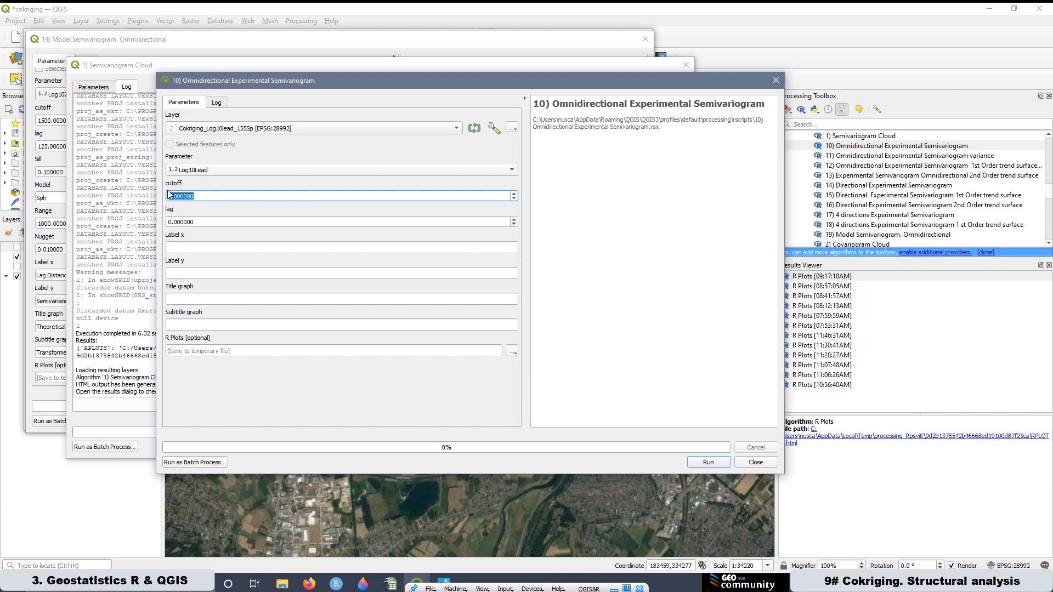
{"action": "key", "text": "BackSpace"}
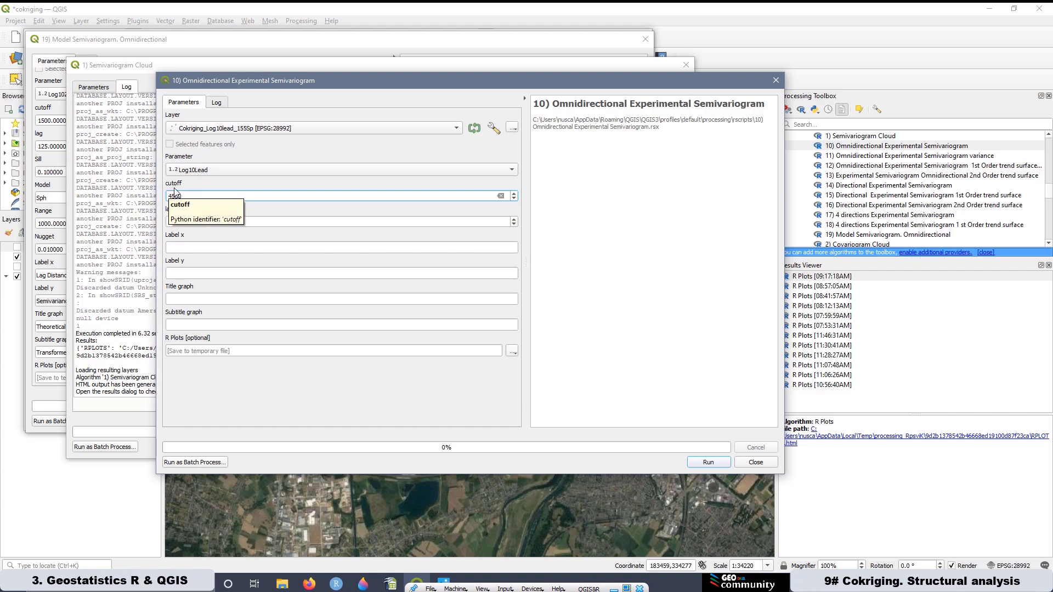
{"action": "left_click", "coordinate": [196, 221]}
{"action": "left_click_drag", "start_coordinate": [196, 222], "coordinate": [167, 221]}
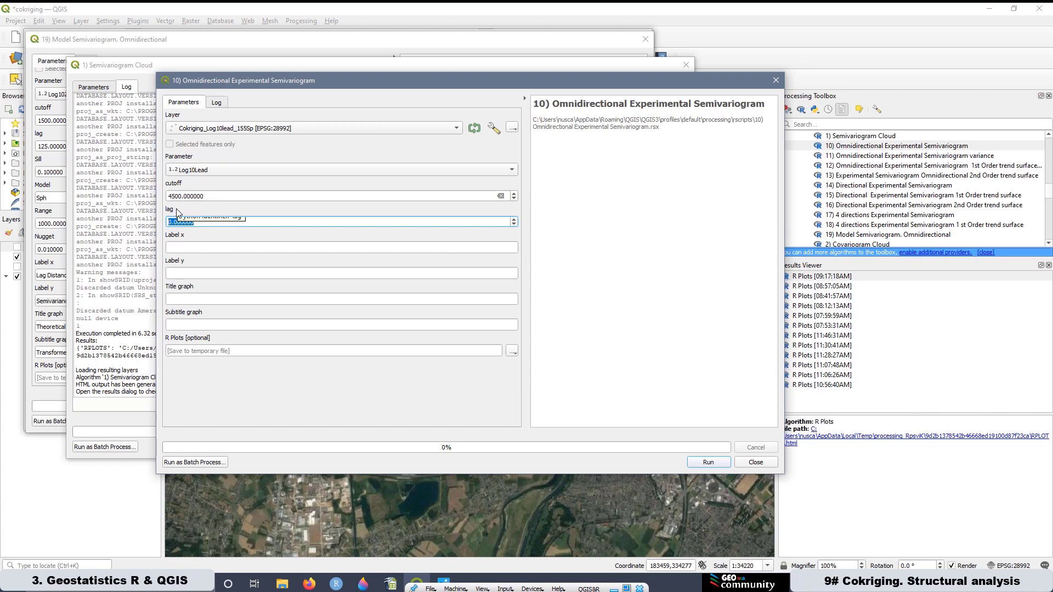
{"action": "type", "text": "200"}
Copy the x label "Lag Distance [m]" from the Semivariogram Cloud settings into the Omnidirectional Experimental Semivariogram settings
{"action": "left_click", "coordinate": [100, 92]}
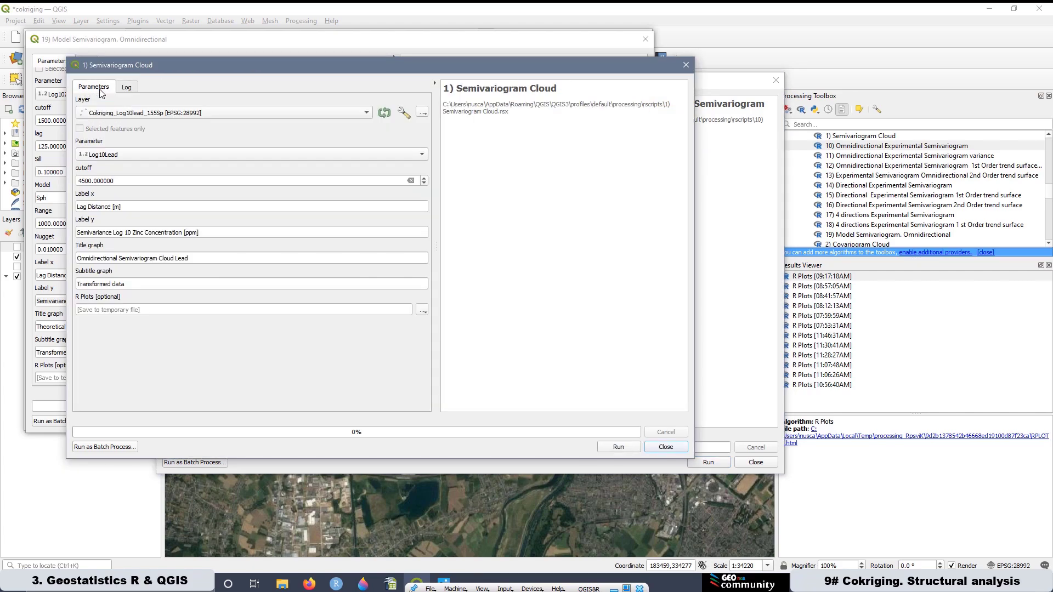
{"action": "left_click_drag", "start_coordinate": [124, 207], "coordinate": [81, 201]}
{"action": "key", "text": "ctrl+c"}
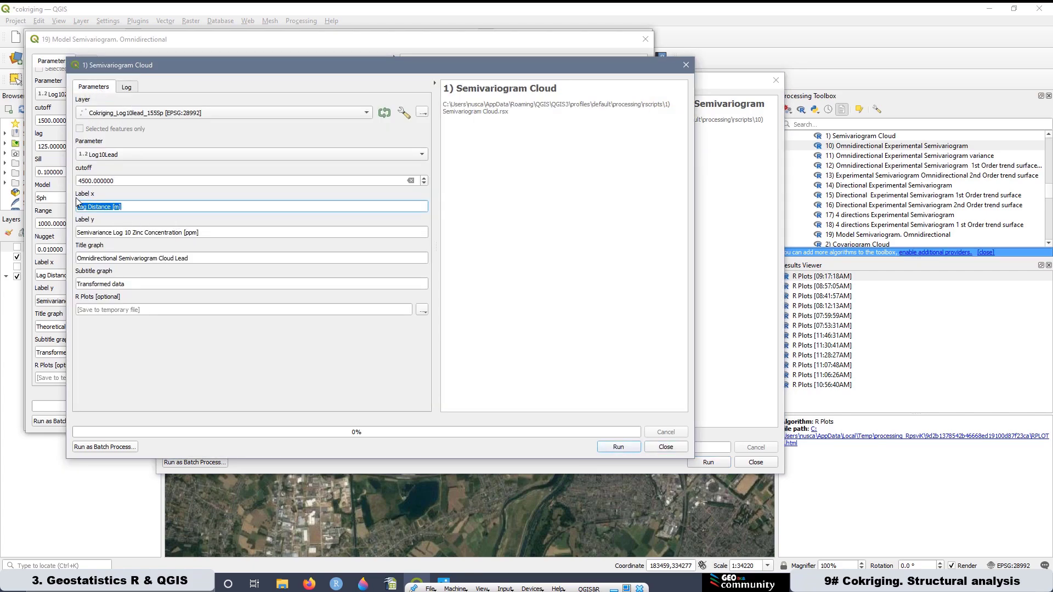
{"action": "left_click", "coordinate": [728, 308]}
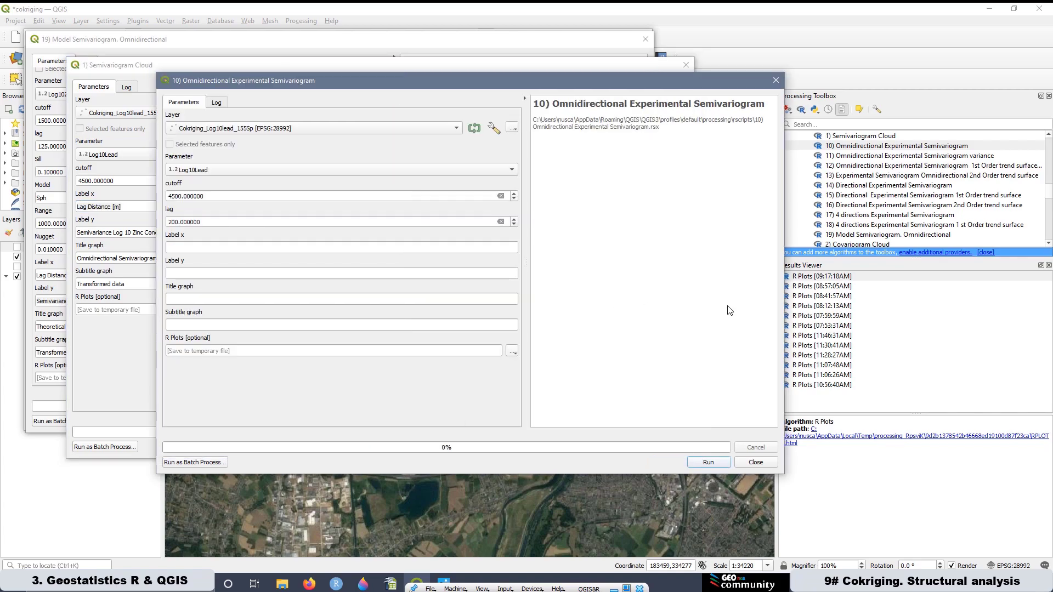
{"action": "left_click", "coordinate": [226, 246]}
{"action": "key", "text": "ctrl+v"}
Copy the y label "Semivariance Log 10 Zinc Concentration [ppm]" from the Semivariogram Cloud settings into the Omnidirectional Experimental Semivariogram settings
{"action": "left_click", "coordinate": [129, 258]}
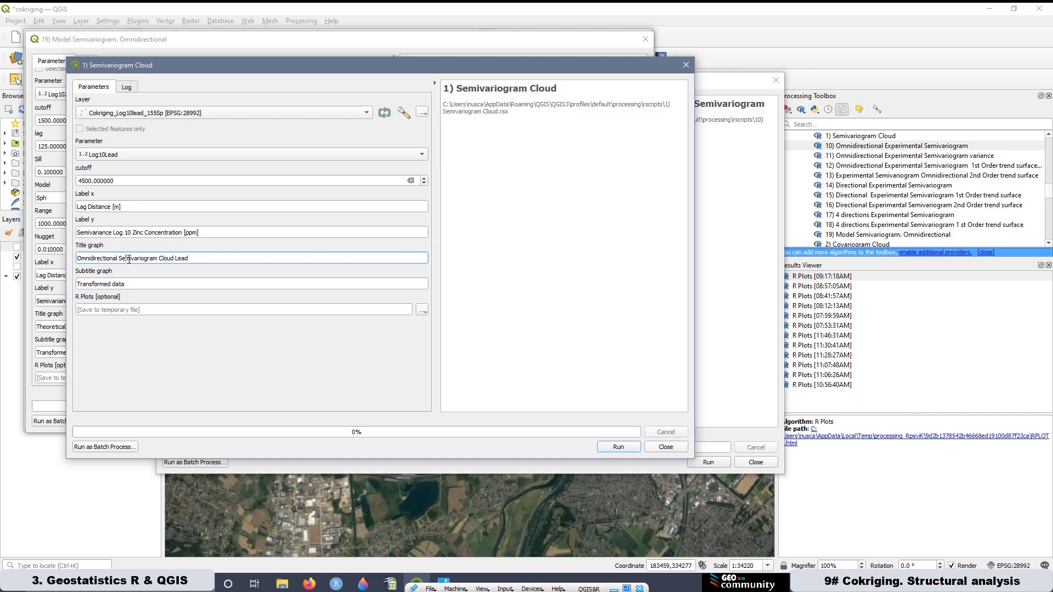
{"action": "left_click_drag", "start_coordinate": [200, 235], "coordinate": [82, 226]}
{"action": "key", "text": "ctrl+c"}
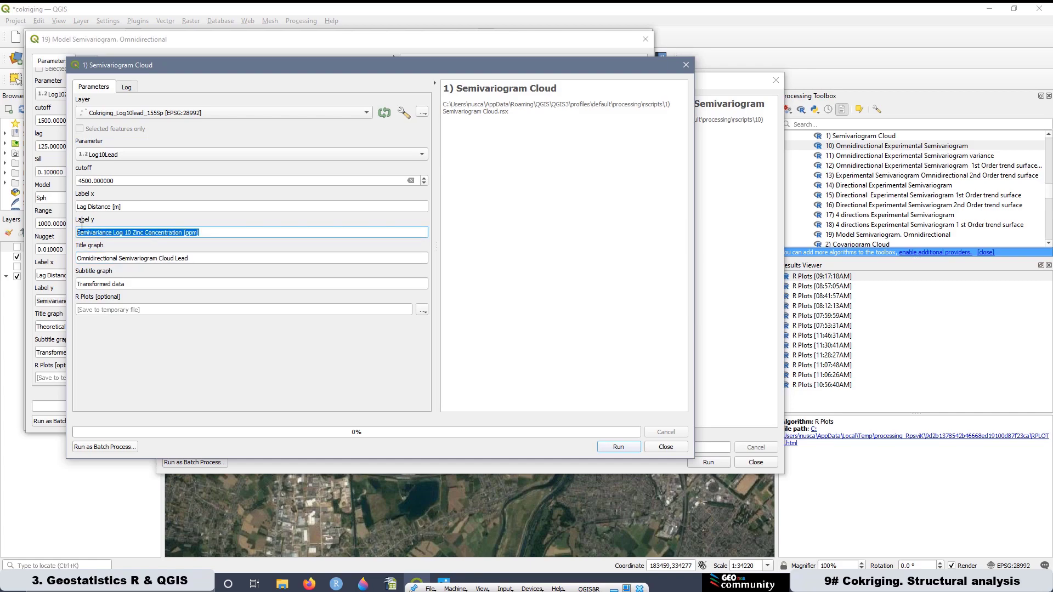
{"action": "left_click", "coordinate": [737, 320]}
{"action": "left_click", "coordinate": [235, 274]}
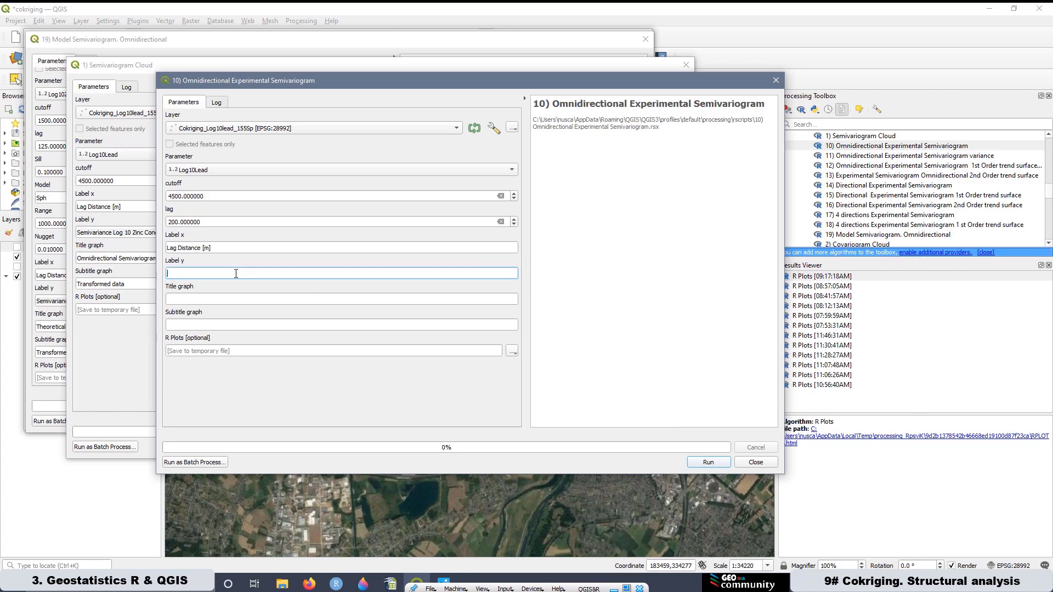
{"action": "key", "text": "ctrl+v"}
Title the graph "Omnidirectional experimental Semivariogram Lead" and copy the subtitle "Transformed data" from the Semivariogram Cloud settings
{"action": "left_click", "coordinate": [183, 303]}
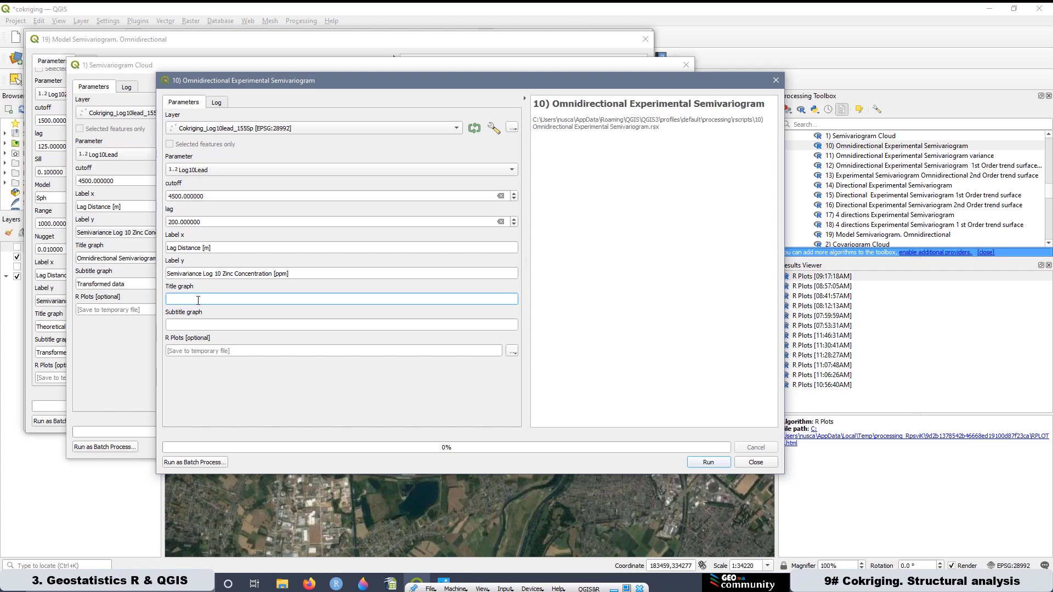
{"action": "type", "text": "Omnidirectional experimental Semivariogram Lead"}
{"action": "left_click_drag", "start_coordinate": [141, 284], "coordinate": [68, 275]}
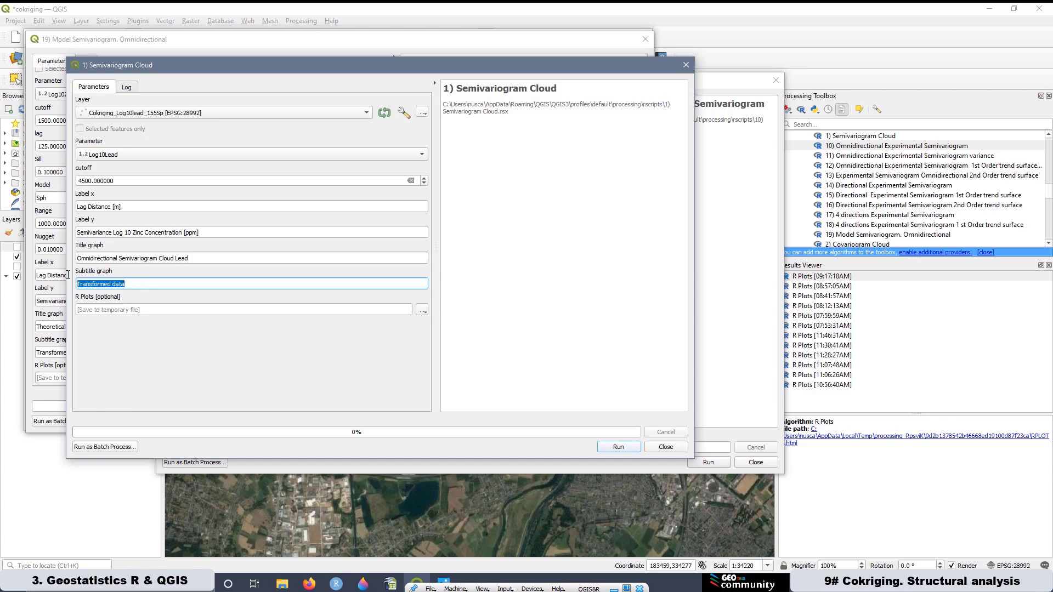
{"action": "right_click", "coordinate": [103, 284]}
{"action": "left_click", "coordinate": [129, 329]}
{"action": "left_click", "coordinate": [713, 318]}
{"action": "right_click", "coordinate": [239, 324]}
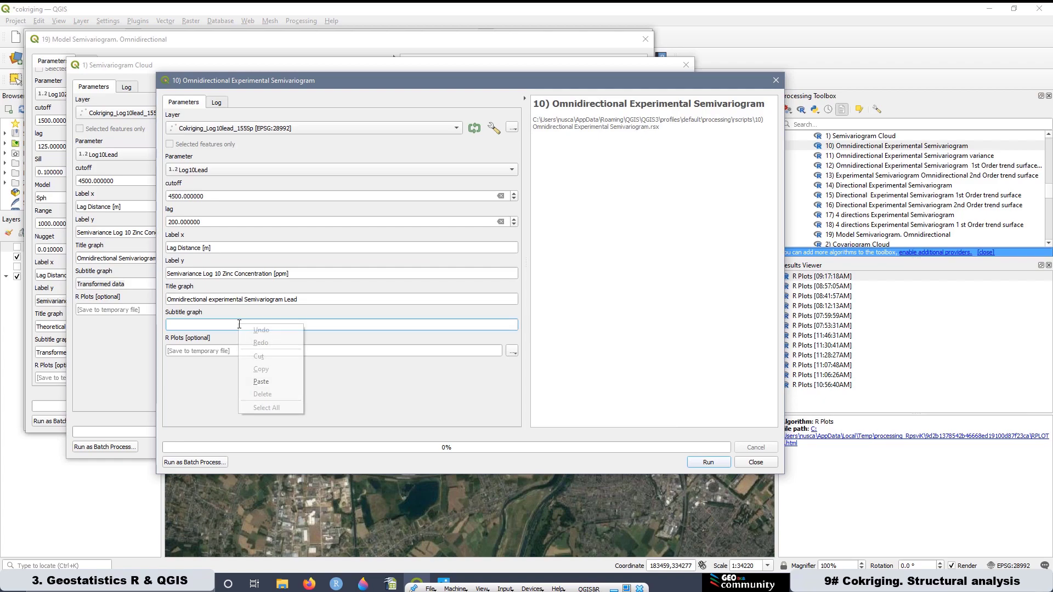
{"action": "left_click", "coordinate": [261, 381]}
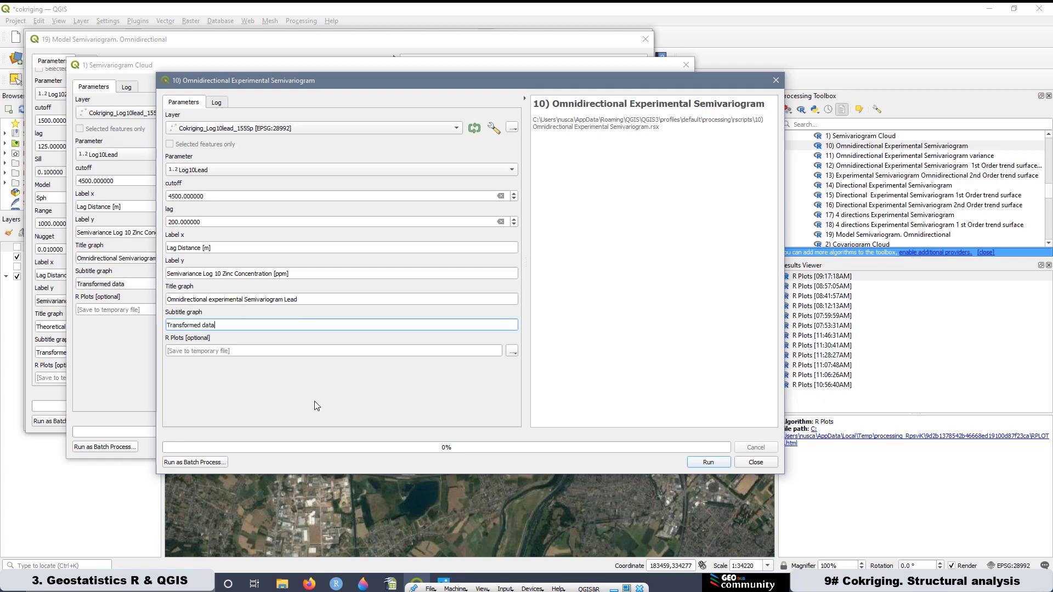
Run the Omnidirectional Experimental Semivariogram for lead, view the newest R plot in the browser at 170% and return to QGIS
{"action": "left_click", "coordinate": [707, 464]}
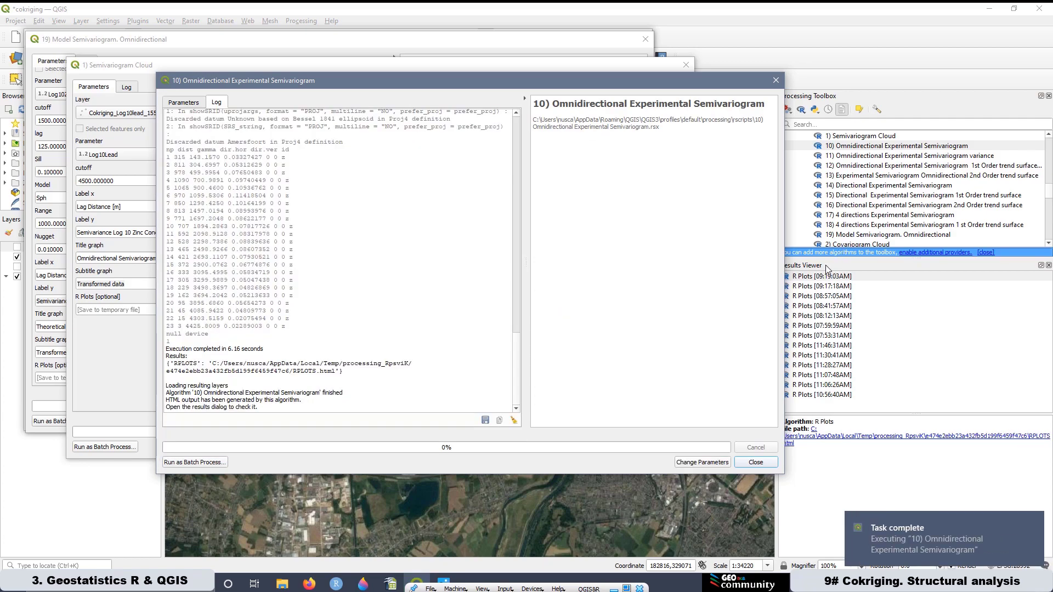
{"action": "double_click", "coordinate": [832, 276]}
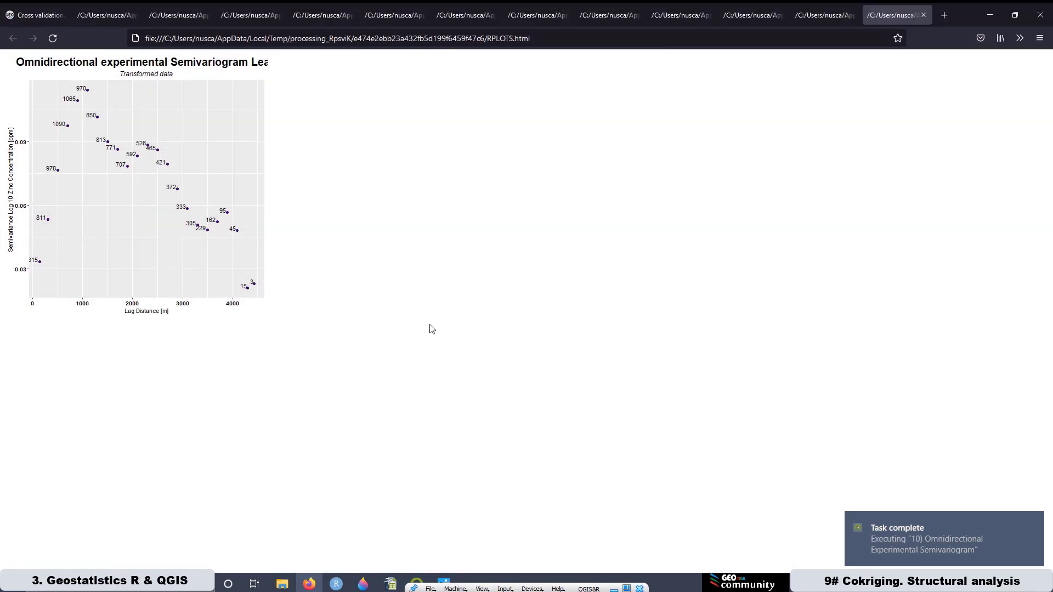
{"action": "scroll", "coordinate": [430, 329], "scroll_direction": "up", "scroll_amount": 5}
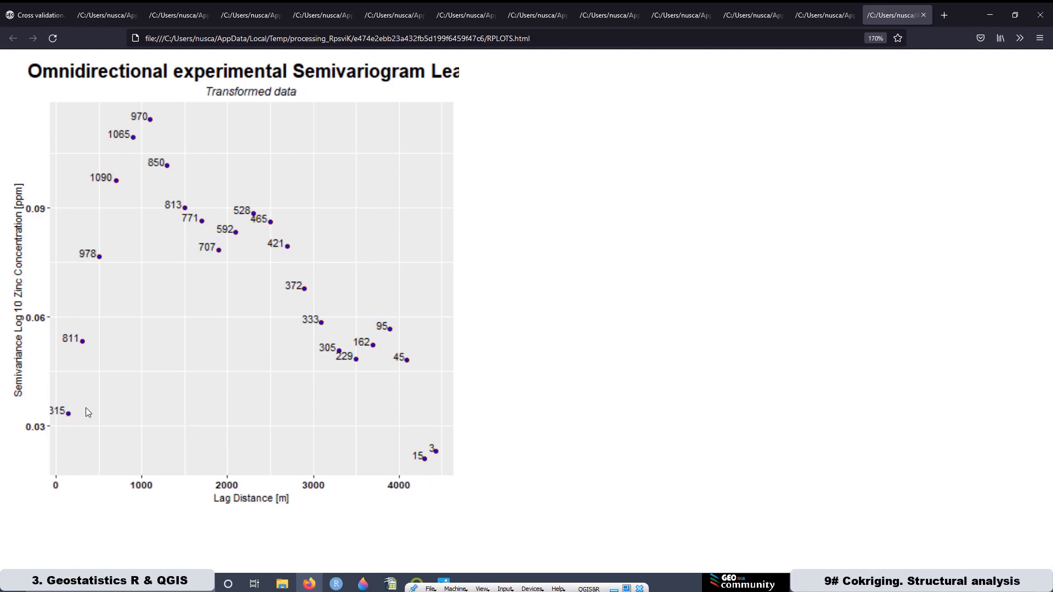
{"action": "left_click", "coordinate": [416, 583]}
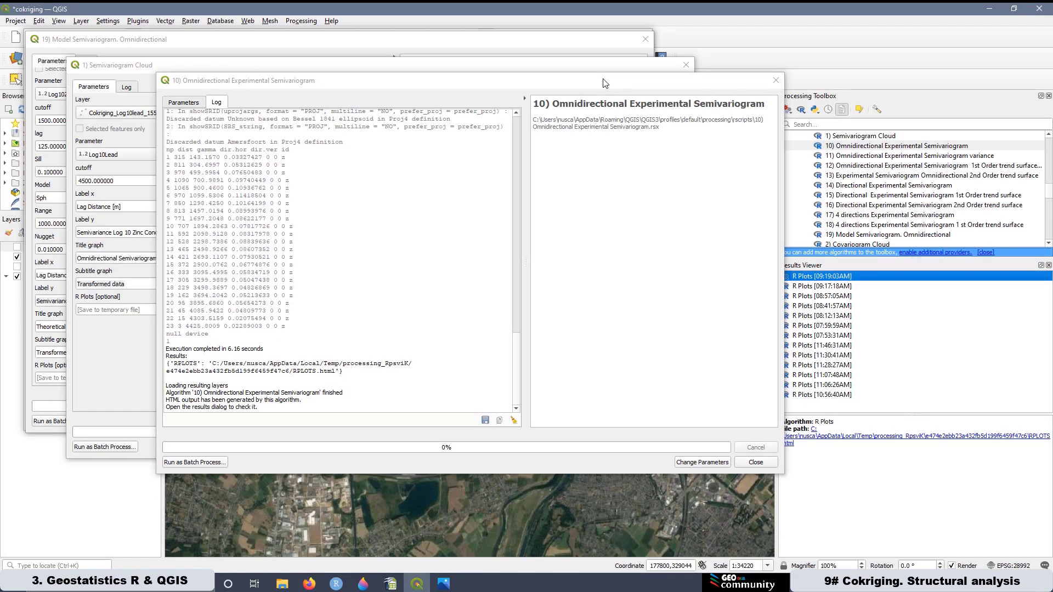
Clear the script dialogs off the map, hide the Cokriging_Log10zinc_50Sp layer and show the Cokriging_Log10lead_155Sp layer
{"action": "left_click_drag", "start_coordinate": [607, 81], "coordinate": [988, 140]}
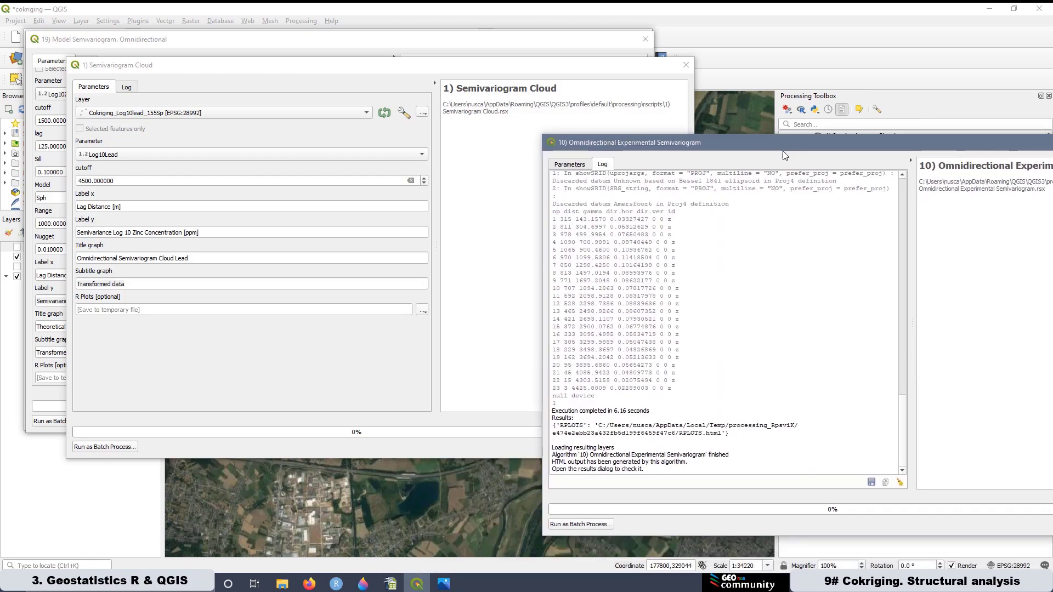
{"action": "left_click_drag", "start_coordinate": [772, 140], "coordinate": [918, 149]}
{"action": "left_click_drag", "start_coordinate": [583, 66], "coordinate": [1007, 98]}
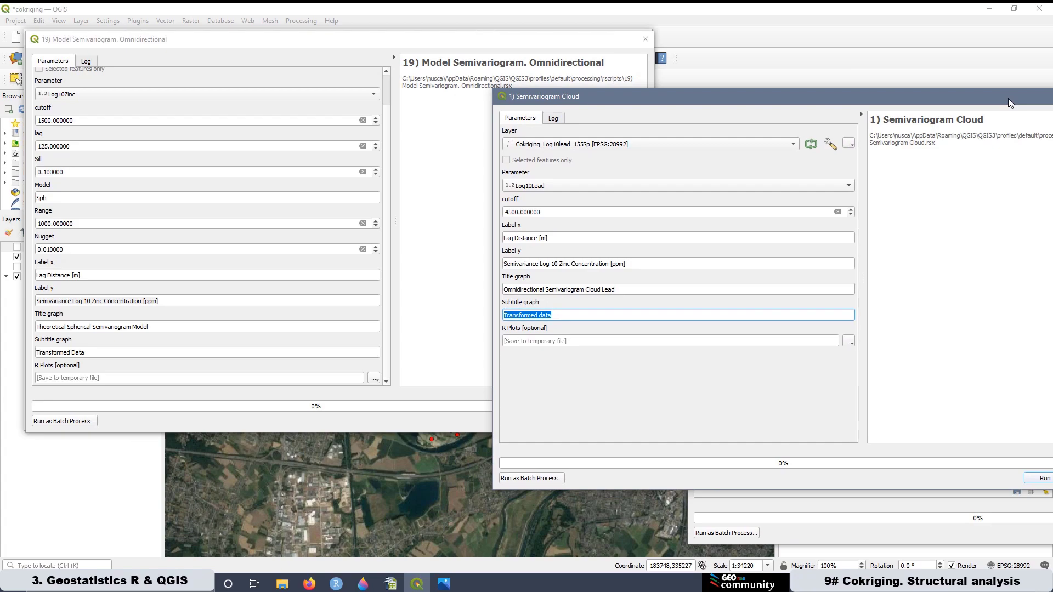
{"action": "left_click_drag", "start_coordinate": [689, 99], "coordinate": [898, 88]}
{"action": "left_click_drag", "start_coordinate": [503, 42], "coordinate": [901, 45]}
{"action": "left_click_drag", "start_coordinate": [628, 45], "coordinate": [888, 44]}
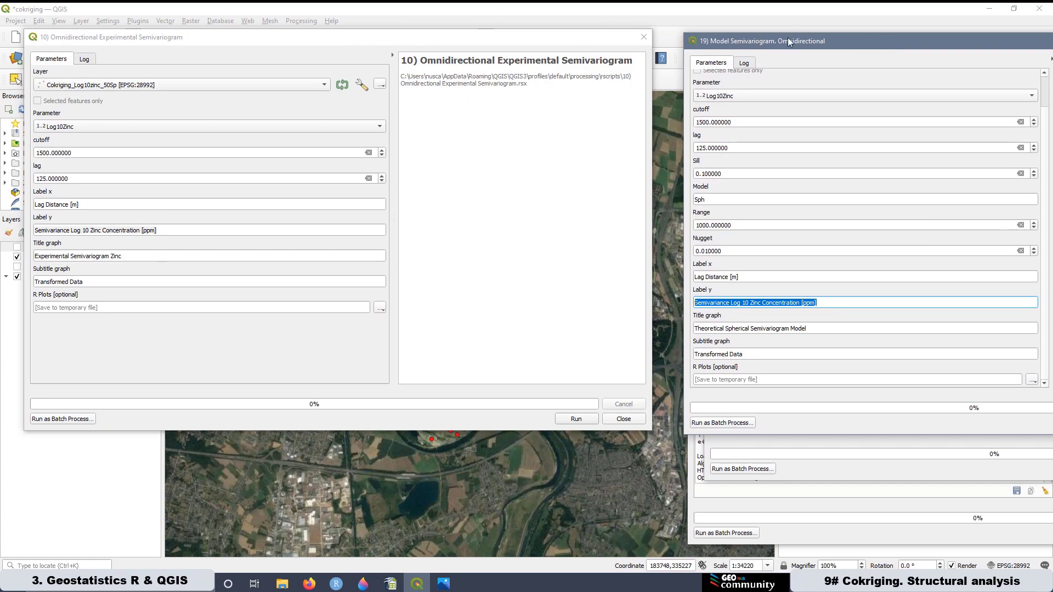
{"action": "mouse_move", "coordinate": [725, 39]}
{"action": "left_mouse_down"}
{"action": "mouse_move", "coordinate": [587, 54]}
{"action": "mouse_move", "coordinate": [715, 52]}
{"action": "left_mouse_up"}
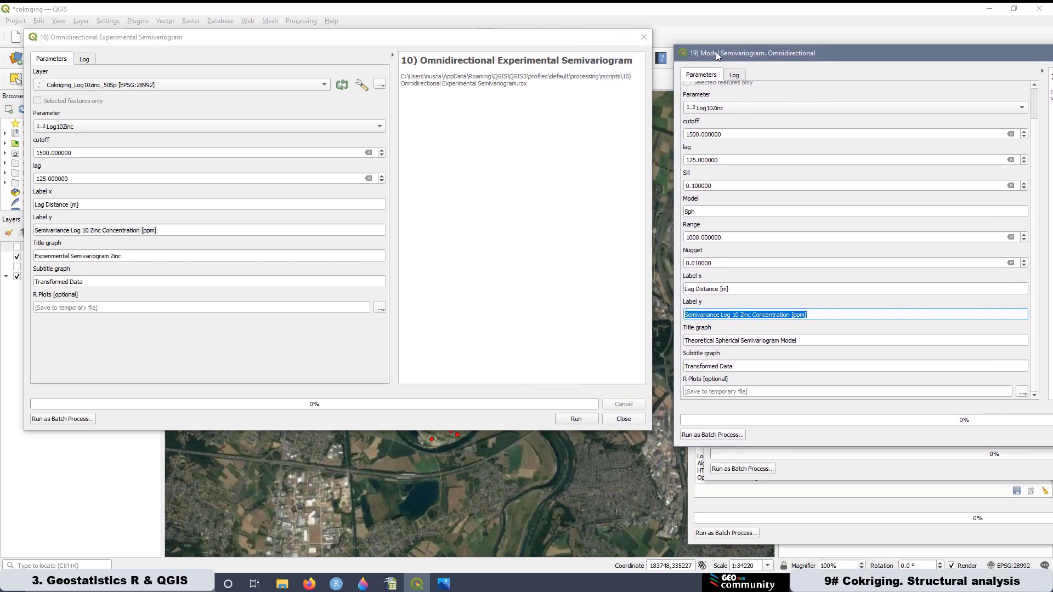
{"action": "left_click_drag", "start_coordinate": [259, 39], "coordinate": [812, 38]}
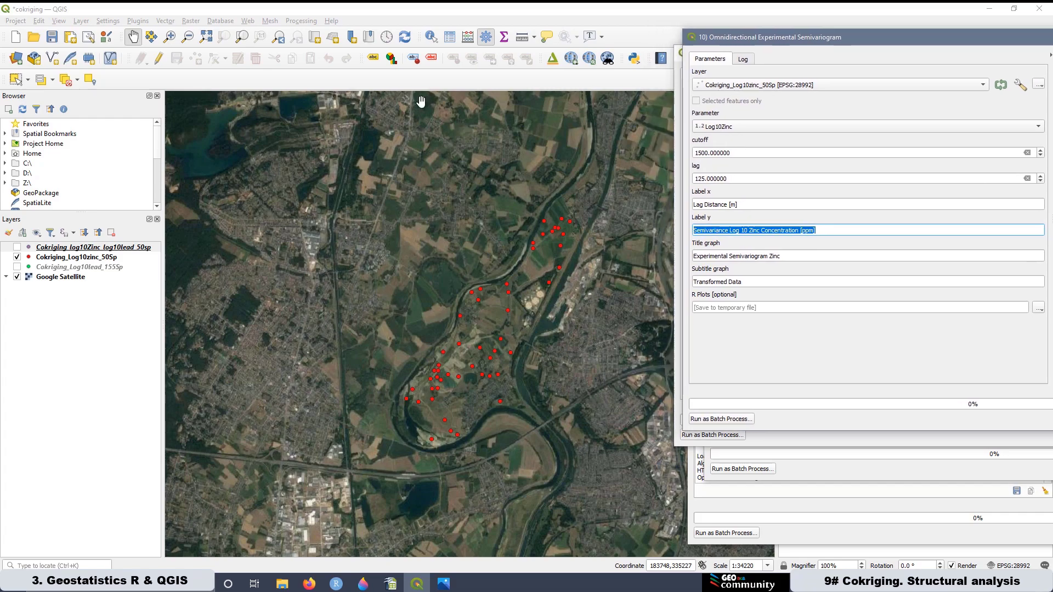
{"action": "left_click", "coordinate": [17, 257]}
{"action": "left_click", "coordinate": [17, 267]}
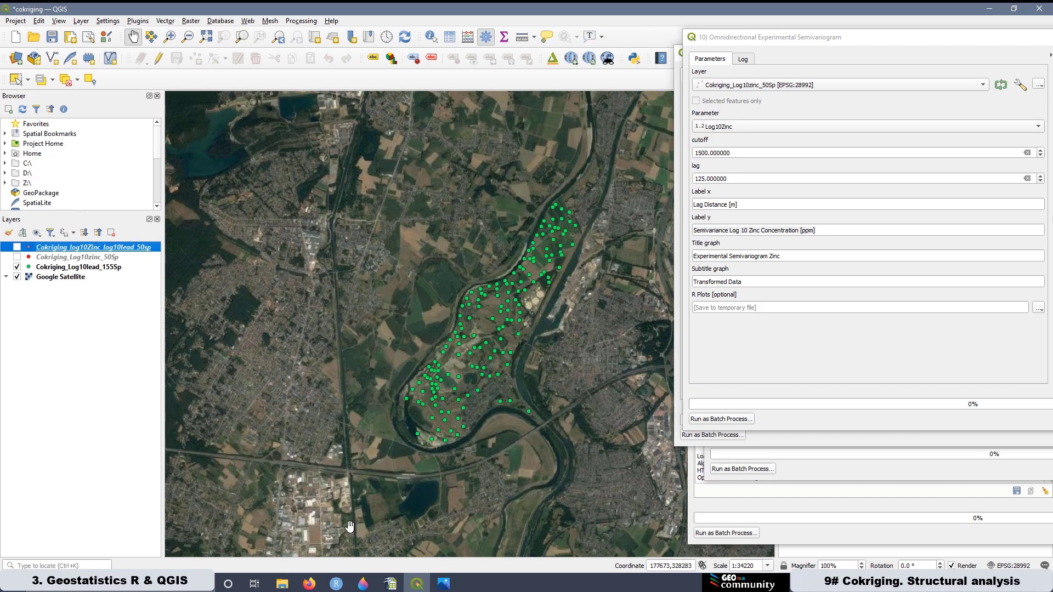
Compare the lead experimental semivariogram and cloud plots with the zinc ones in the browser and return to QGIS
{"action": "left_click", "coordinate": [309, 585]}
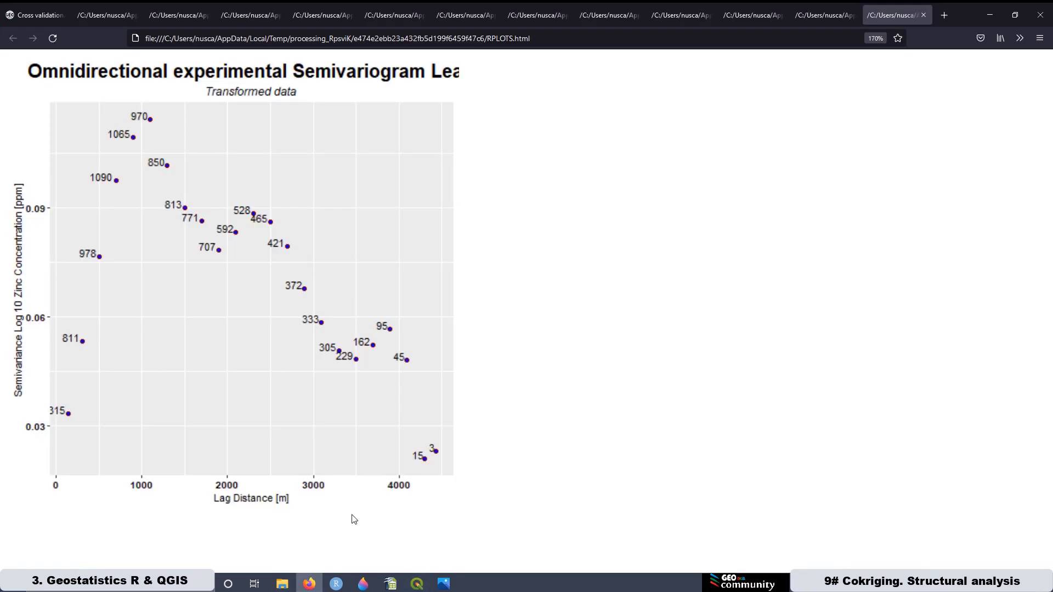
{"action": "left_click", "coordinate": [825, 14]}
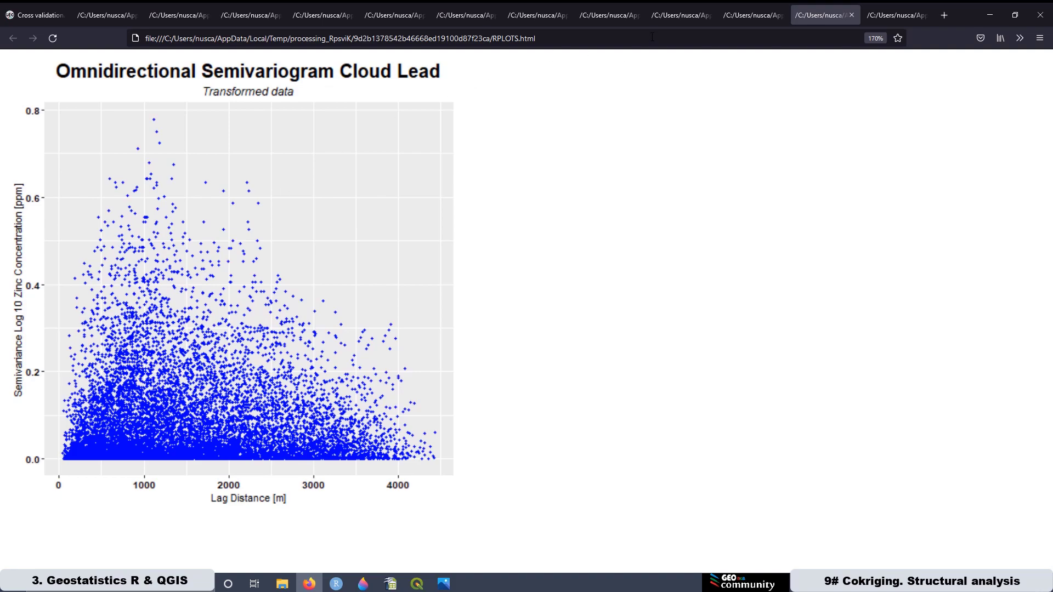
{"action": "left_click", "coordinate": [667, 18]}
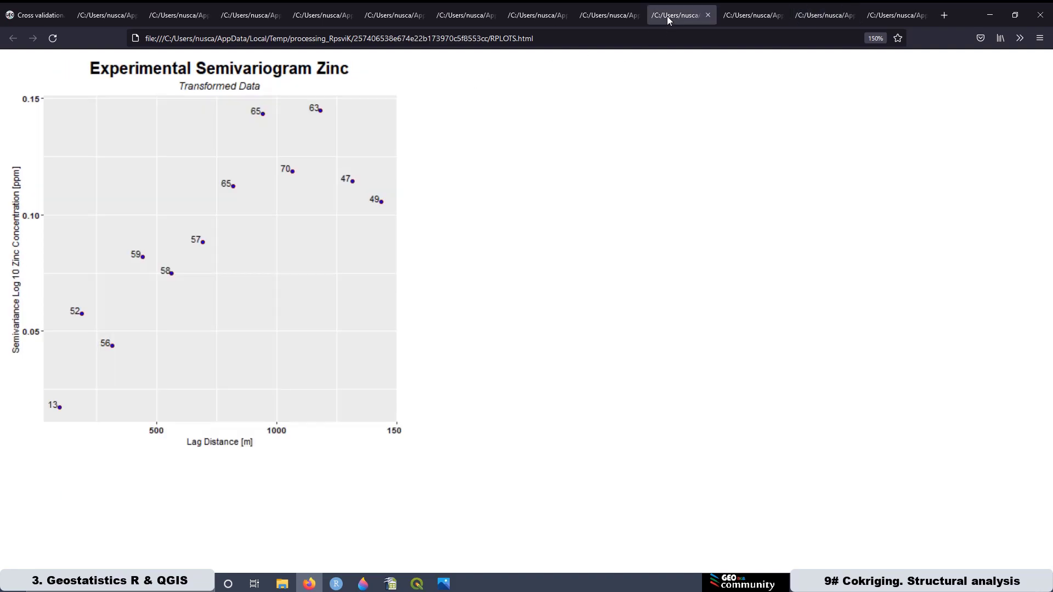
{"action": "left_click", "coordinate": [621, 18]}
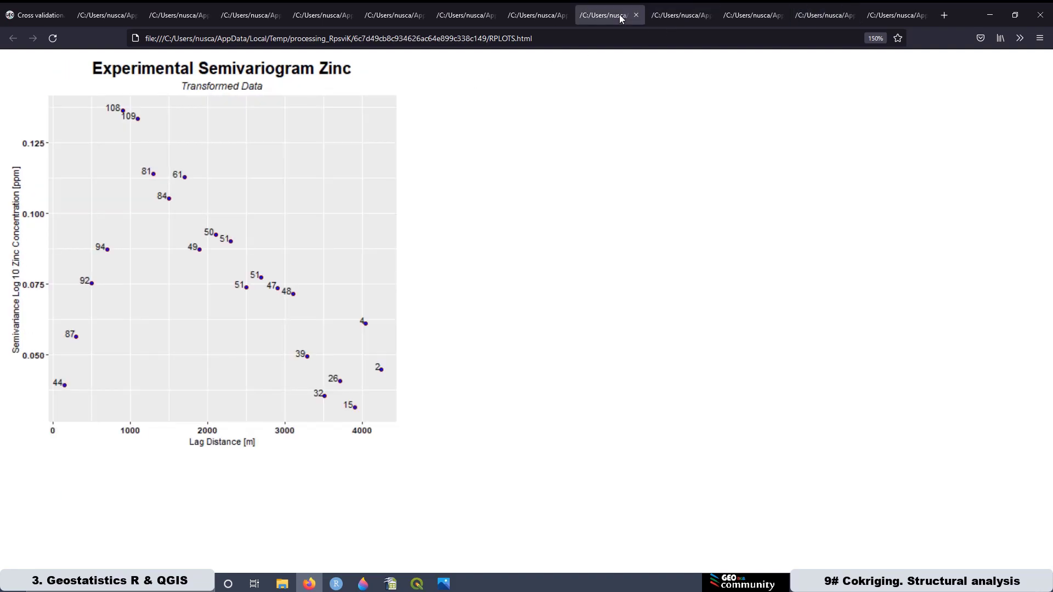
{"action": "left_click", "coordinate": [550, 16]}
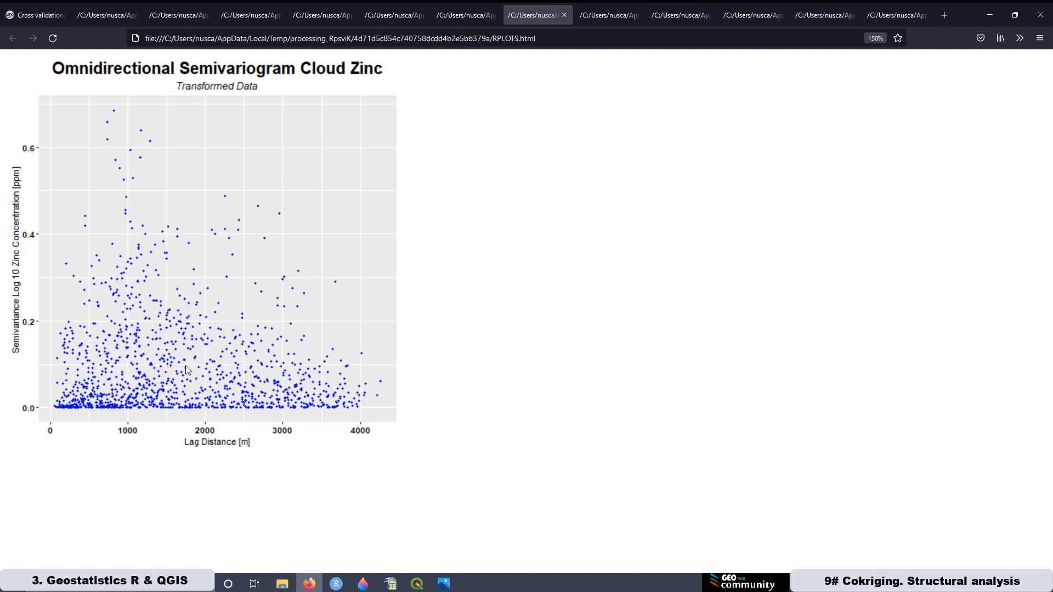
{"action": "left_click", "coordinate": [888, 16]}
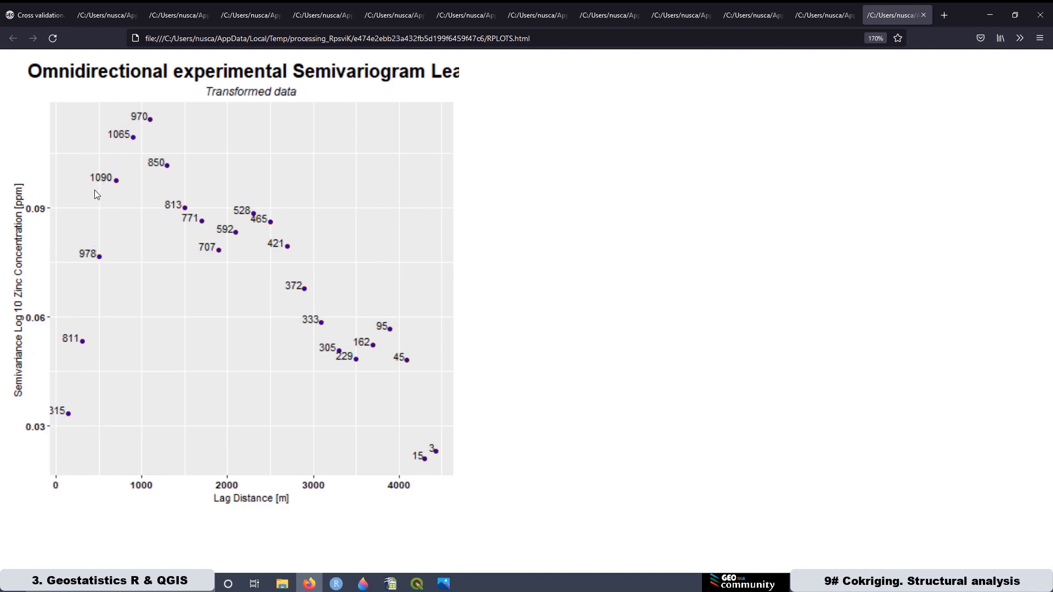
{"action": "left_click", "coordinate": [415, 581]}
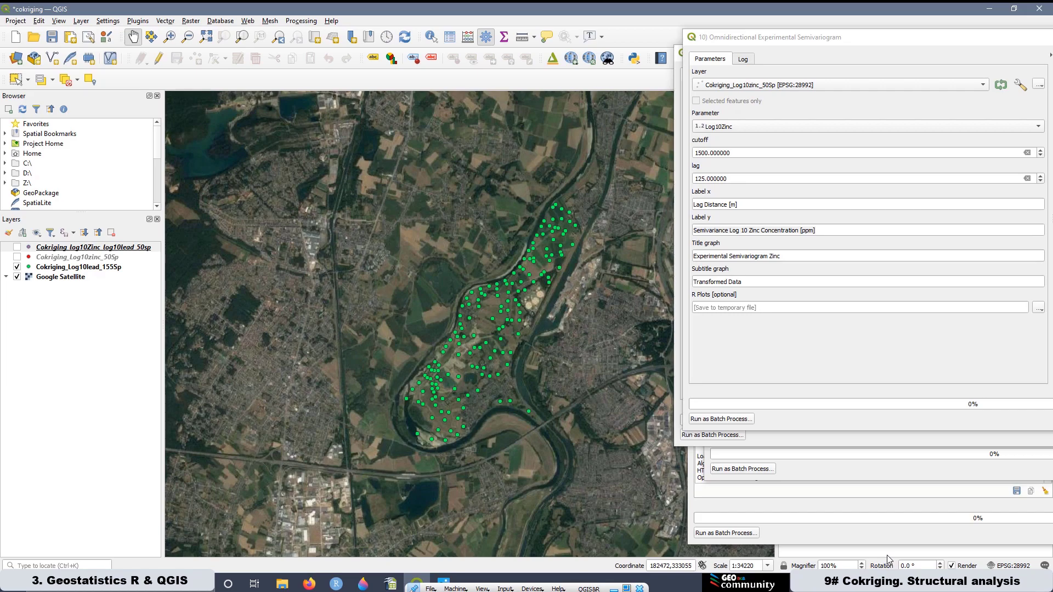
Close the zinc Omnidirectional Experimental Semivariogram and Semivariogram Cloud dialogs, and bring the lead Omnidirectional Experimental Semivariogram dialog back into view
{"action": "left_click_drag", "start_coordinate": [843, 37], "coordinate": [178, 36]}
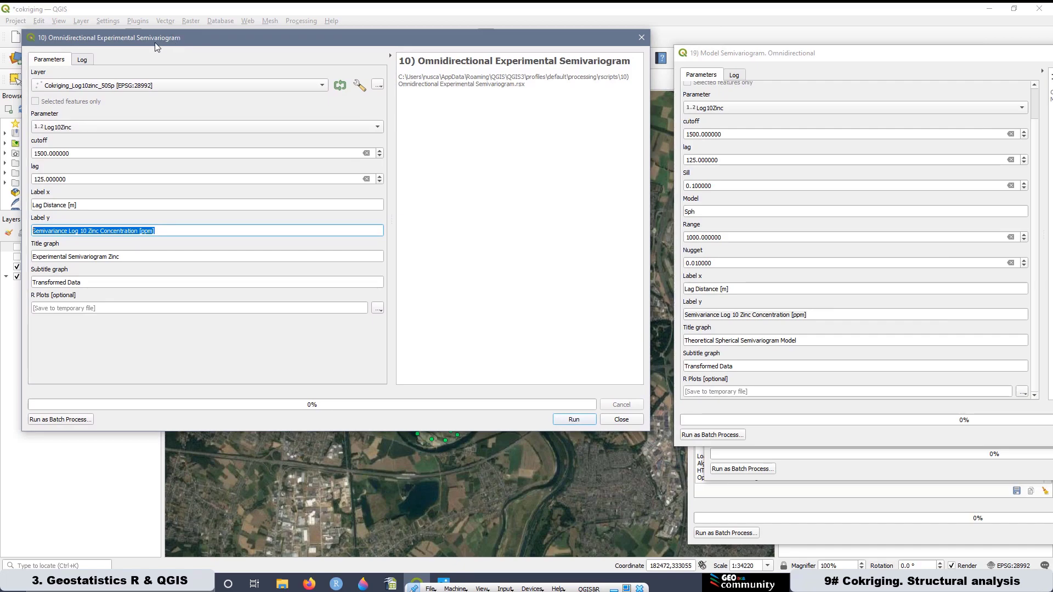
{"action": "left_click", "coordinate": [640, 38]}
{"action": "left_click_drag", "start_coordinate": [779, 53], "coordinate": [111, 21]}
{"action": "left_click_drag", "start_coordinate": [771, 84], "coordinate": [170, 63]}
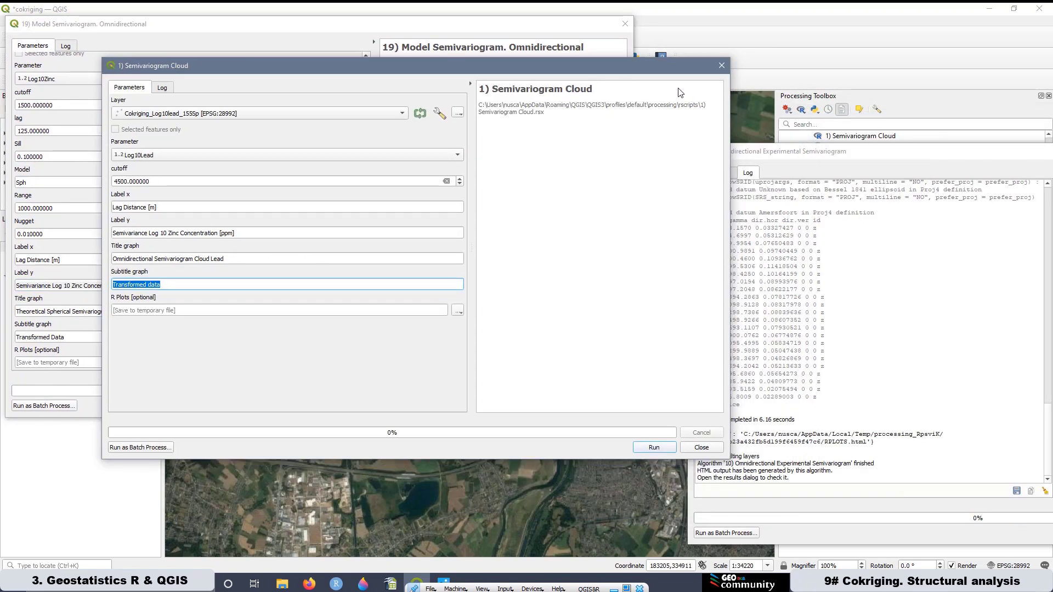
{"action": "left_click", "coordinate": [723, 66]}
{"action": "left_click_drag", "start_coordinate": [791, 155], "coordinate": [254, 62]}
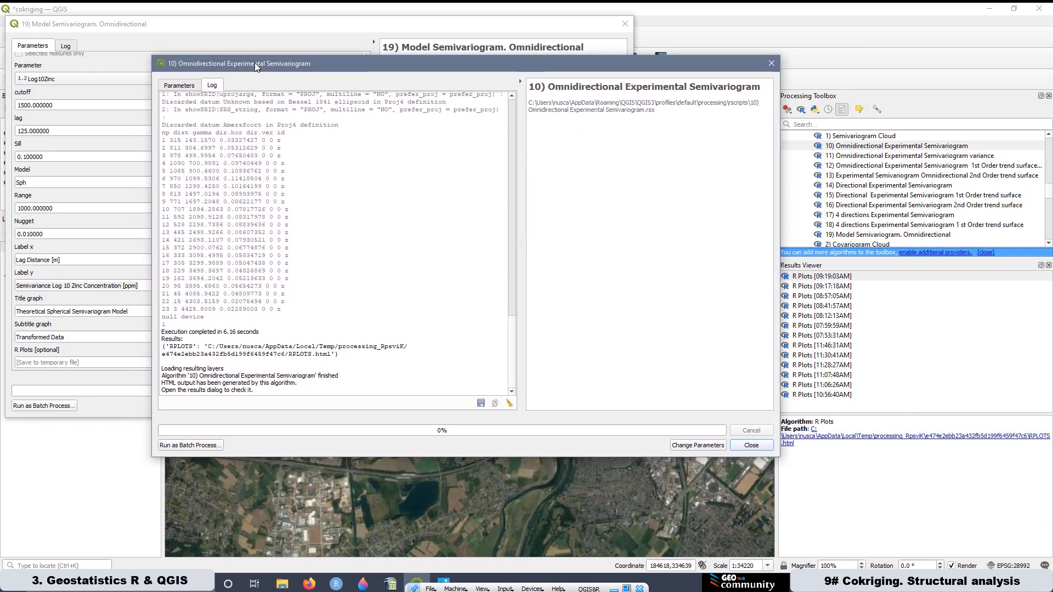
Set the lead experimental semivariogram's cutoff to 1500 and lag to 125, and run the script again
{"action": "left_click", "coordinate": [179, 86]}
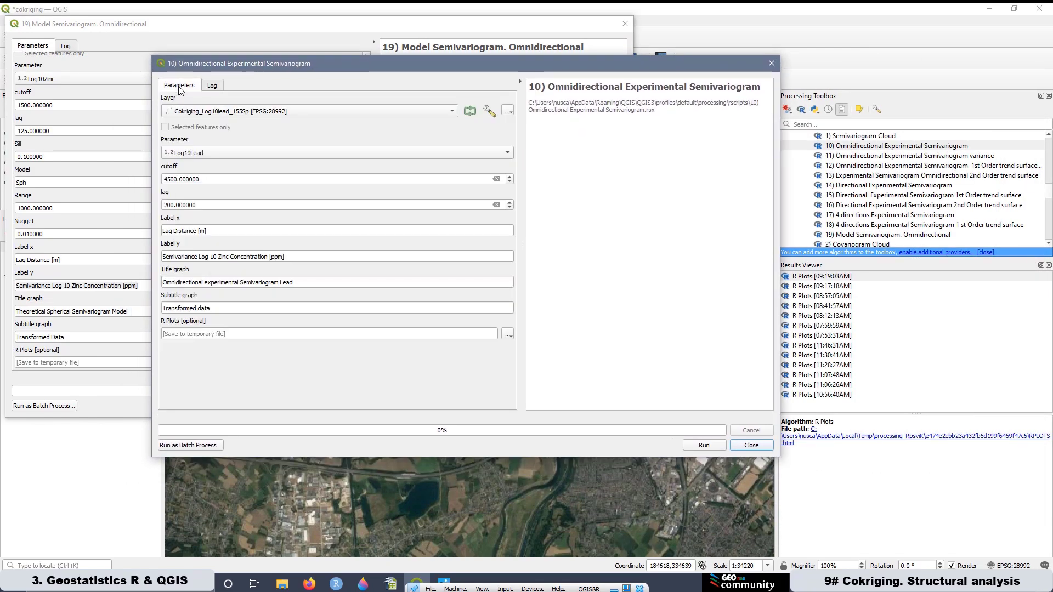
{"action": "left_click_drag", "start_coordinate": [199, 180], "coordinate": [145, 179]}
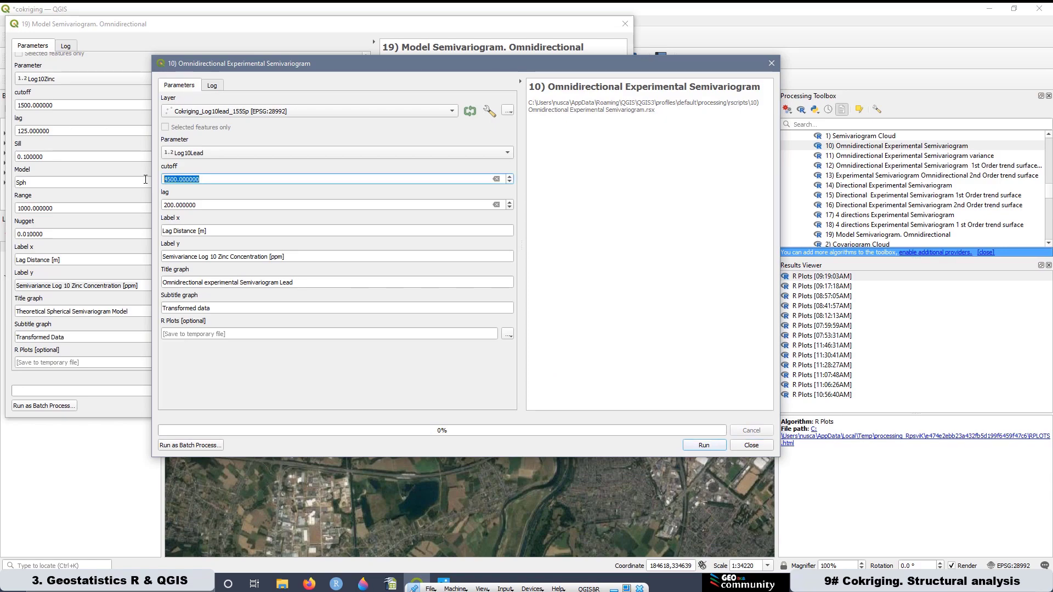
{"action": "type", "text": "1500"}
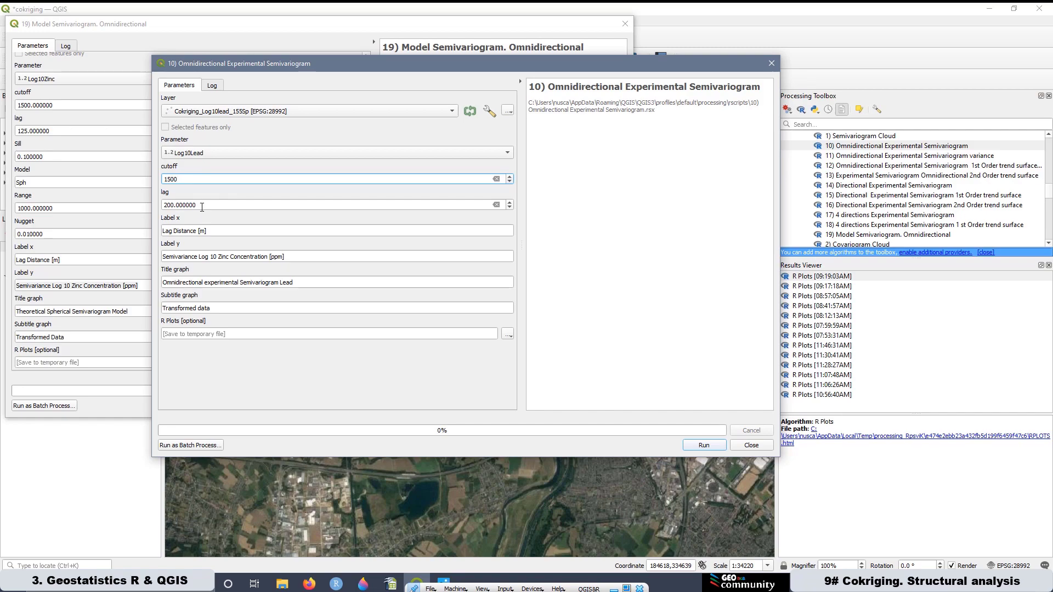
{"action": "key", "text": "Tab"}
{"action": "type", "text": "1"}
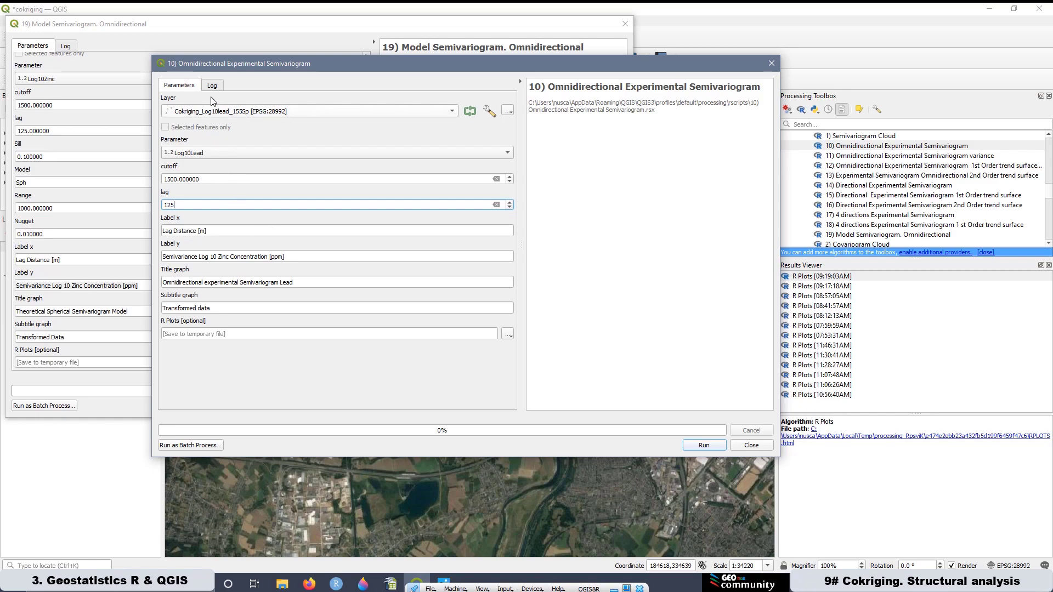
{"action": "left_click", "coordinate": [692, 445]}
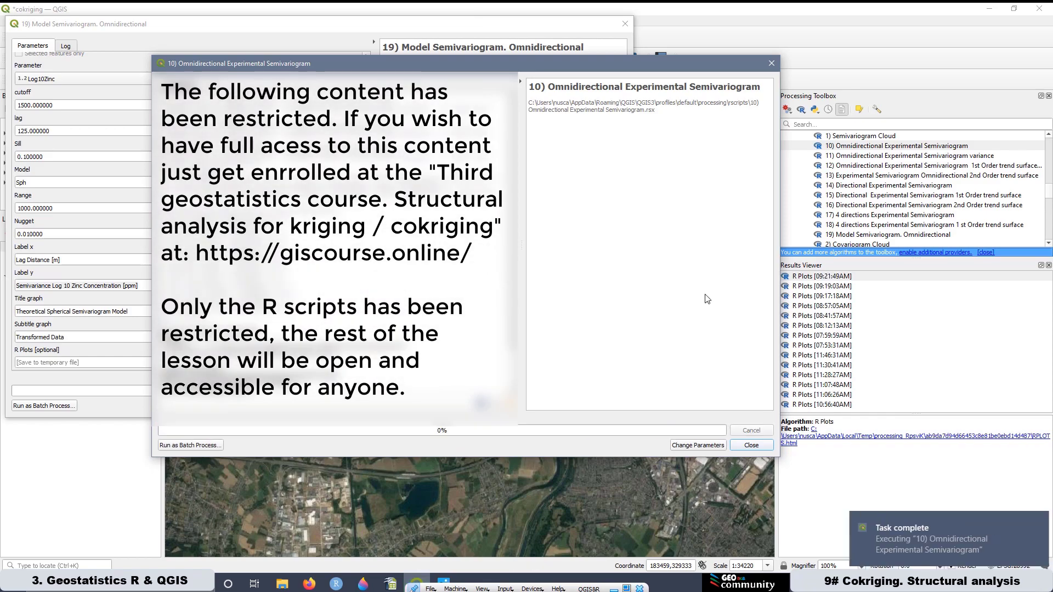
View the newest lead semivariogram plot at 170%, compare it with the zinc Theoretical Spherical Semivariogram Model plot, and return to QGIS
{"action": "double_click", "coordinate": [816, 278]}
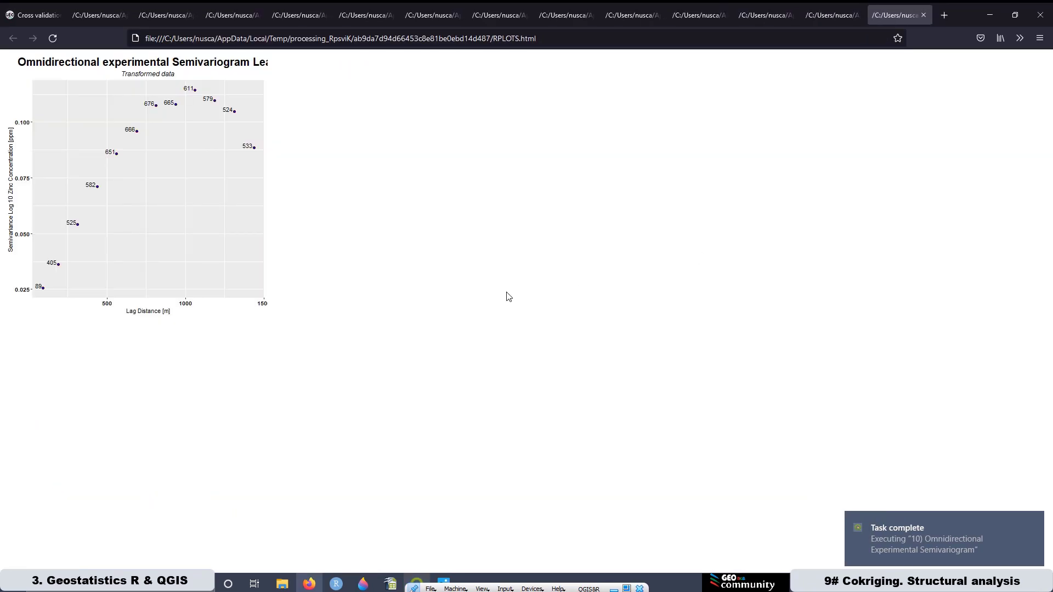
{"action": "scroll", "coordinate": [508, 296], "scroll_direction": "up", "scroll_amount": 5}
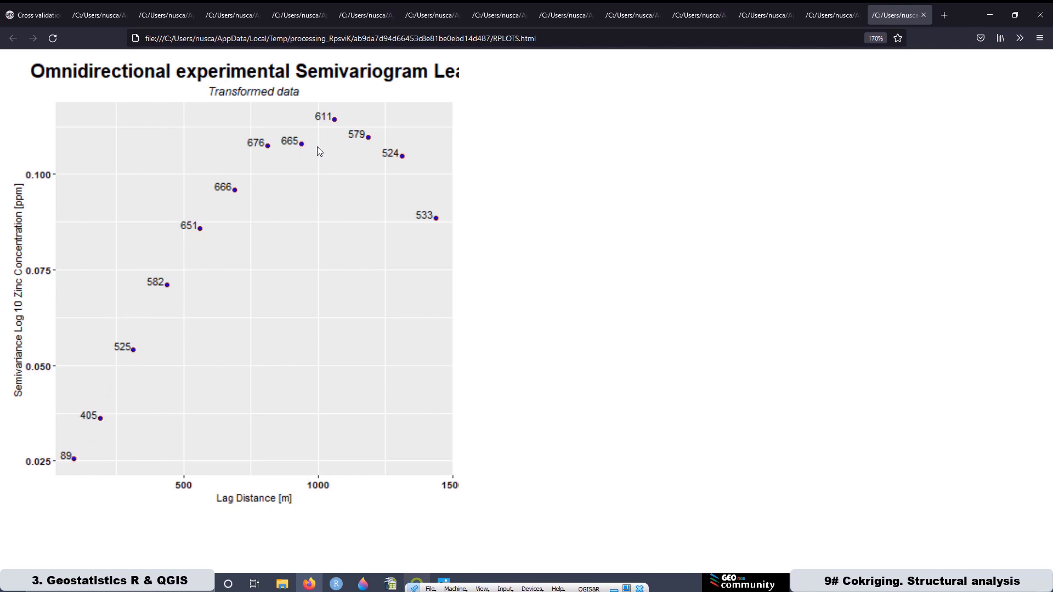
{"action": "left_click", "coordinate": [695, 17]}
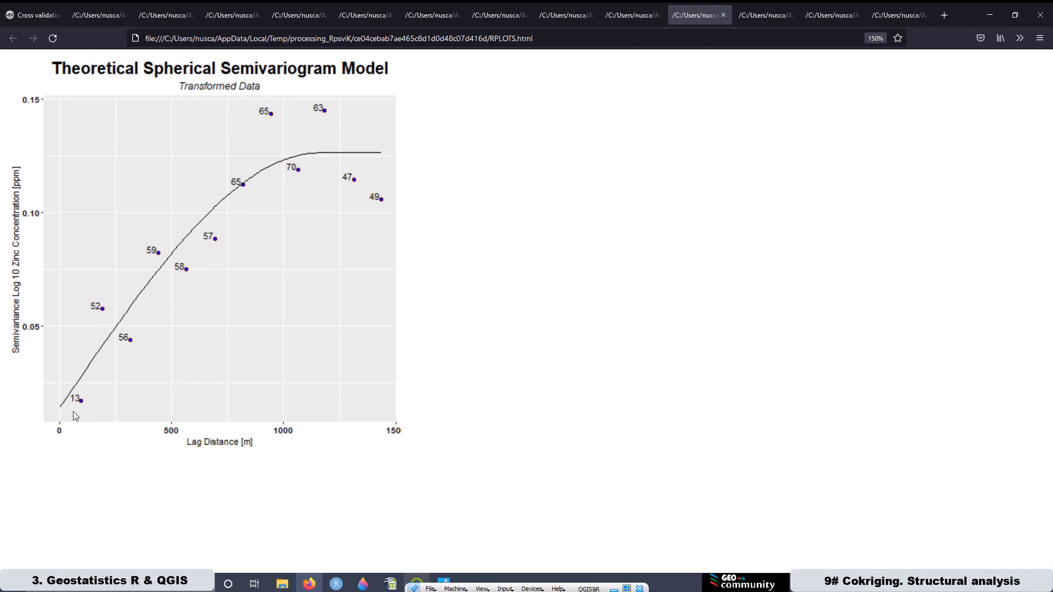
{"action": "left_click", "coordinate": [883, 17]}
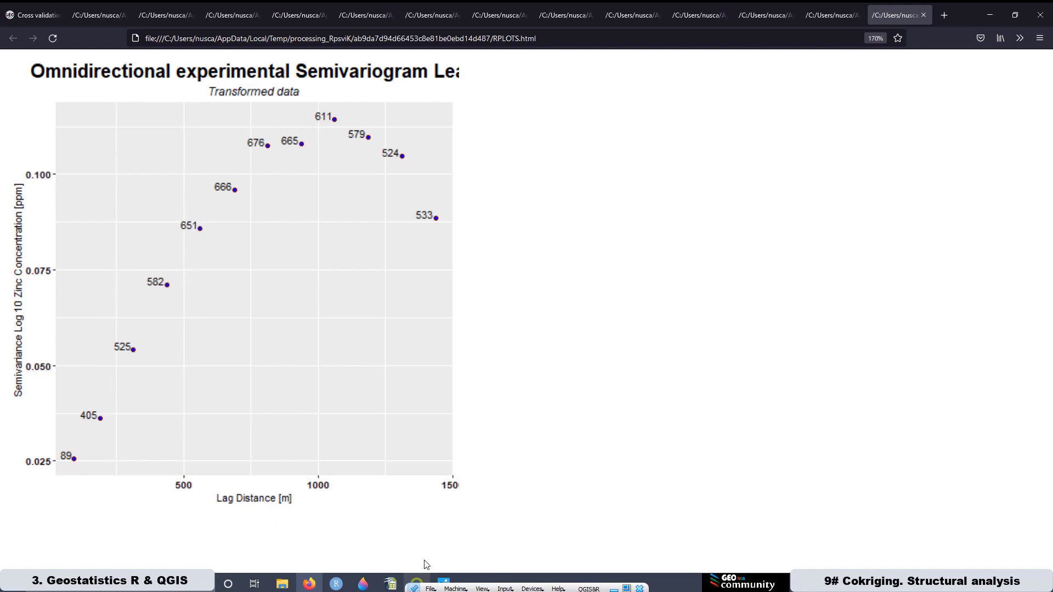
{"action": "left_click", "coordinate": [417, 581]}
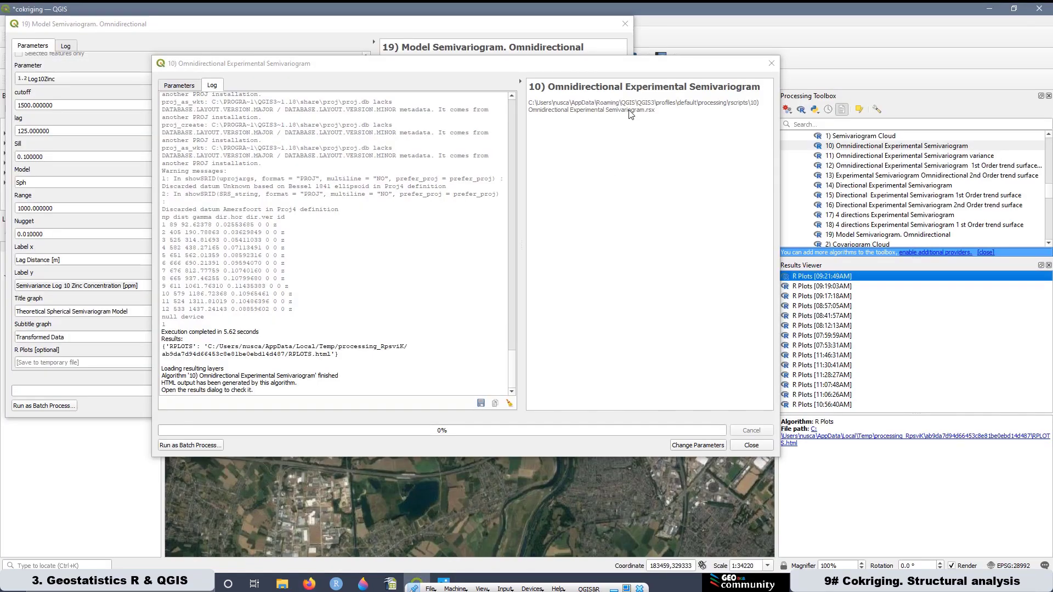
{"action": "left_click_drag", "start_coordinate": [496, 70], "coordinate": [380, 41]}
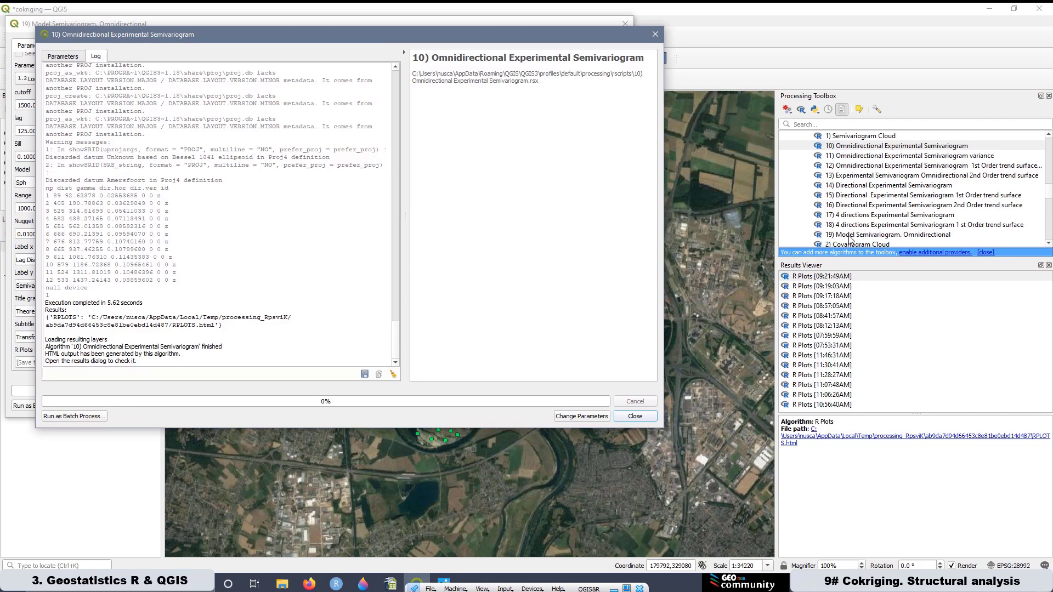
Open the Model Semivariogram. Omnidirectional script for the Cokriging_Log10lead_155Sp layer and choose Log10Lead as the parameter
{"action": "double_click", "coordinate": [916, 236]}
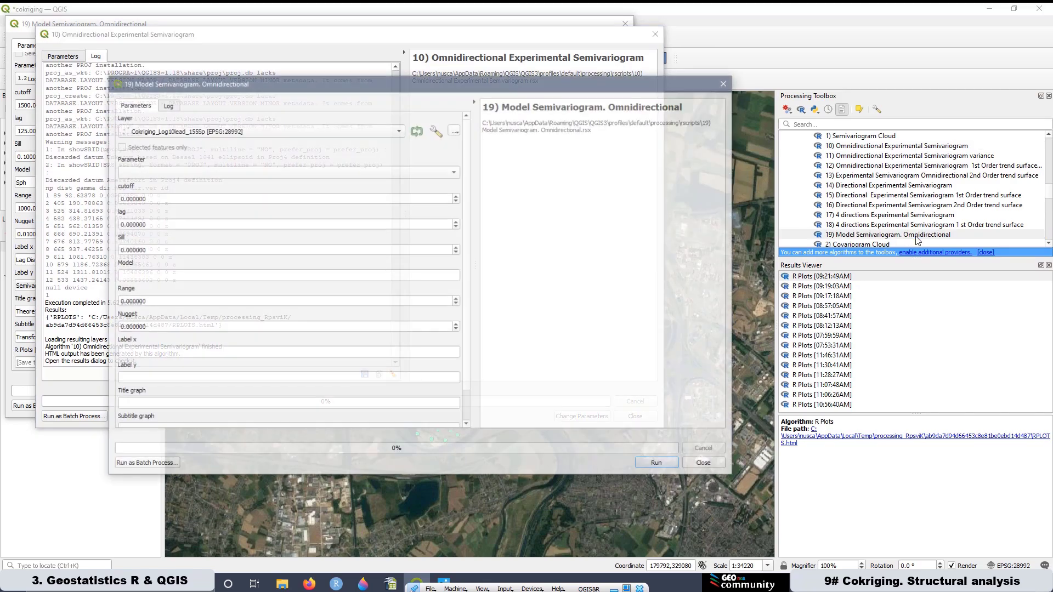
{"action": "left_click_drag", "start_coordinate": [275, 90], "coordinate": [315, 56]}
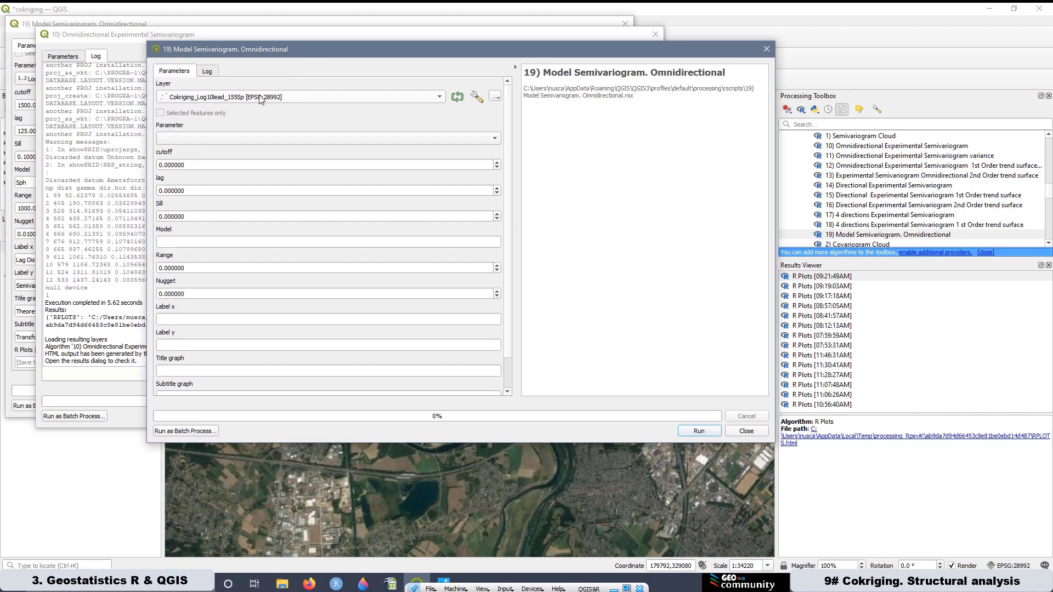
{"action": "left_click", "coordinate": [218, 140]}
{"action": "left_click", "coordinate": [207, 172]}
Set the lead model semivariogram's cutoff to 1500 and lag to 125
{"action": "left_click_drag", "start_coordinate": [196, 165], "coordinate": [151, 155]}
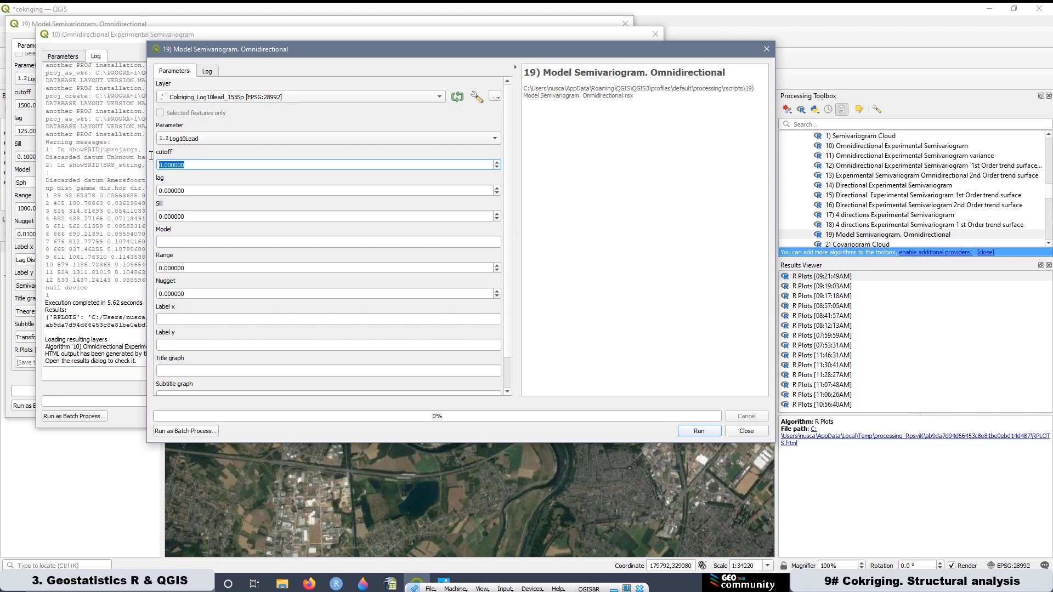
{"action": "type", "text": "1500"}
{"action": "left_click_drag", "start_coordinate": [188, 188], "coordinate": [134, 190]}
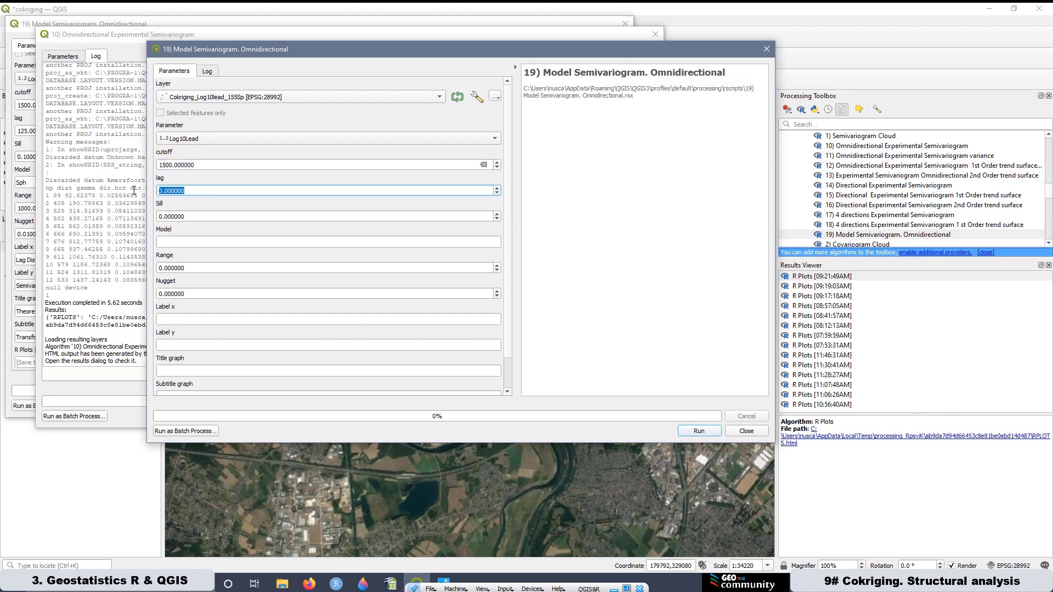
{"action": "type", "text": "1025"}
{"action": "key", "text": "BackSpace"}
{"action": "key", "text": "BackSpace"}
{"action": "key", "text": "BackSpace"}
{"action": "type", "text": "25"}
Define the lead model's starting values: sill 0.1, model Sph, range 1000 and nugget 0.01
{"action": "key", "text": "Tab"}
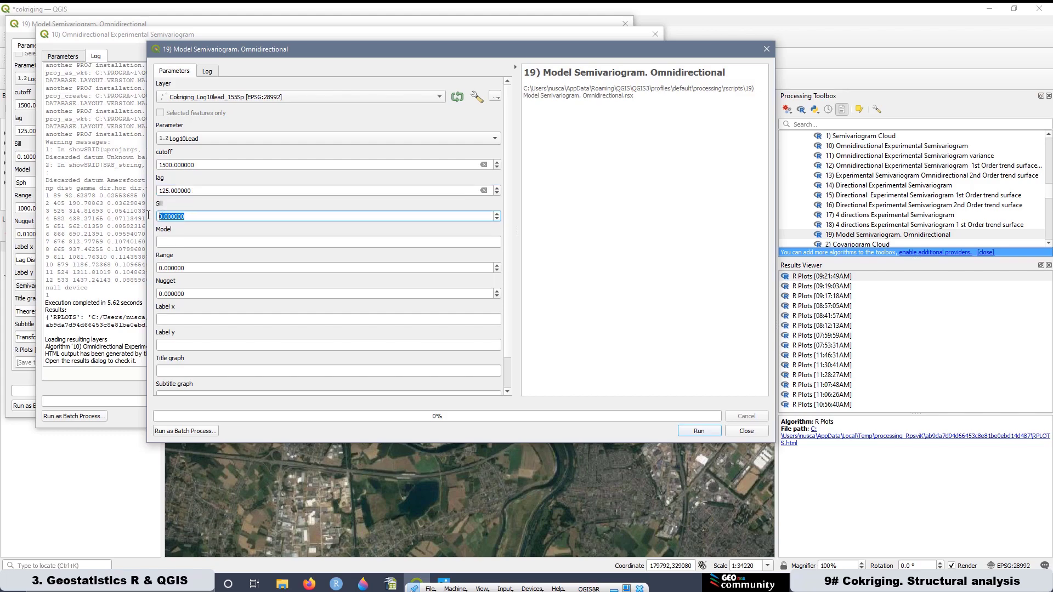
{"action": "type", "text": "0.1"}
{"action": "left_click", "coordinate": [213, 239]}
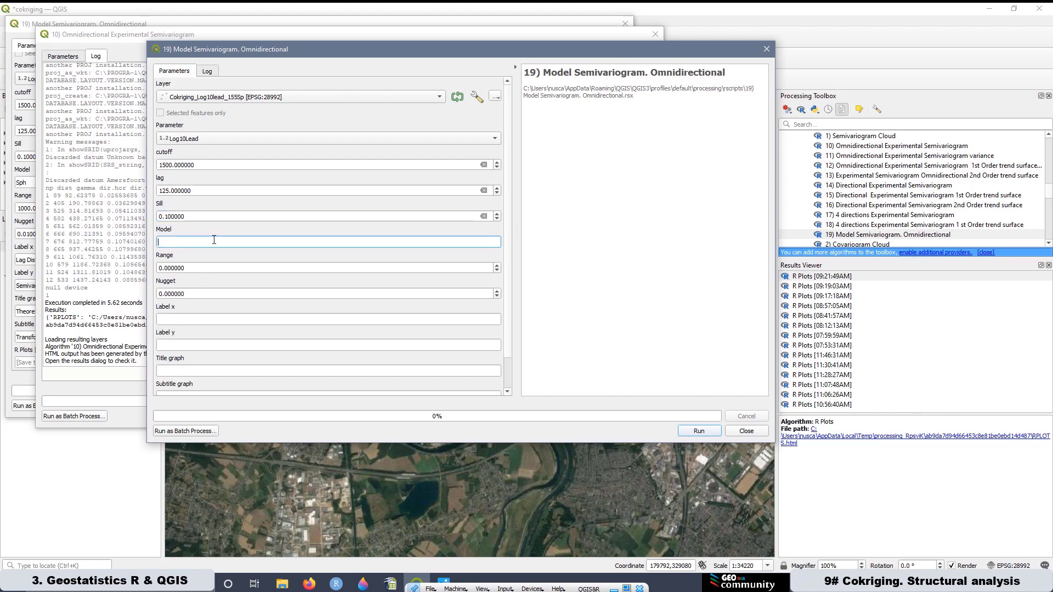
{"action": "type", "text": "Sph"}
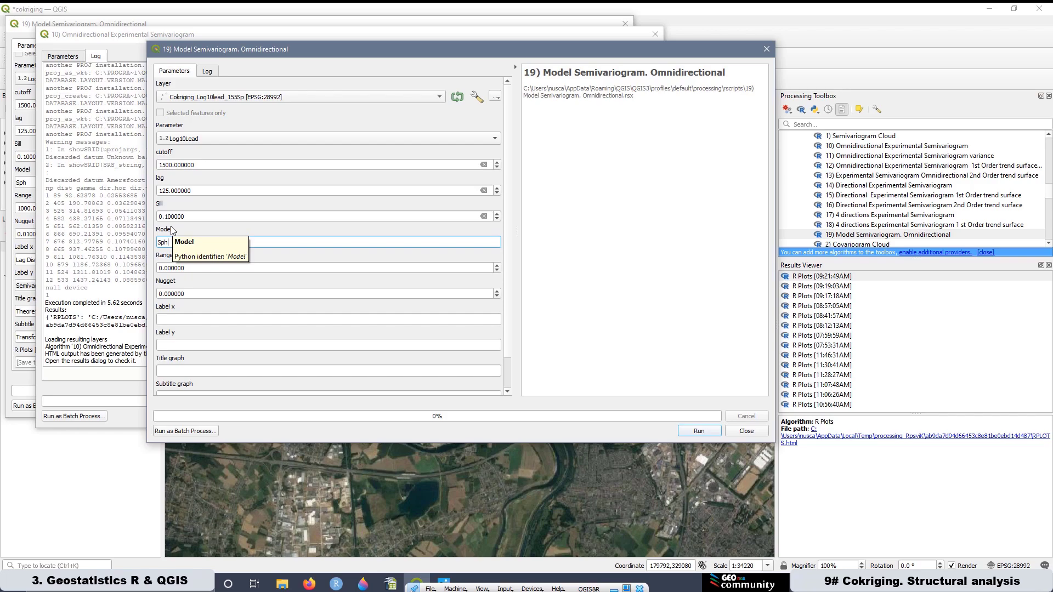
{"action": "left_click_drag", "start_coordinate": [183, 267], "coordinate": [139, 262]}
{"action": "type", "text": "1000"}
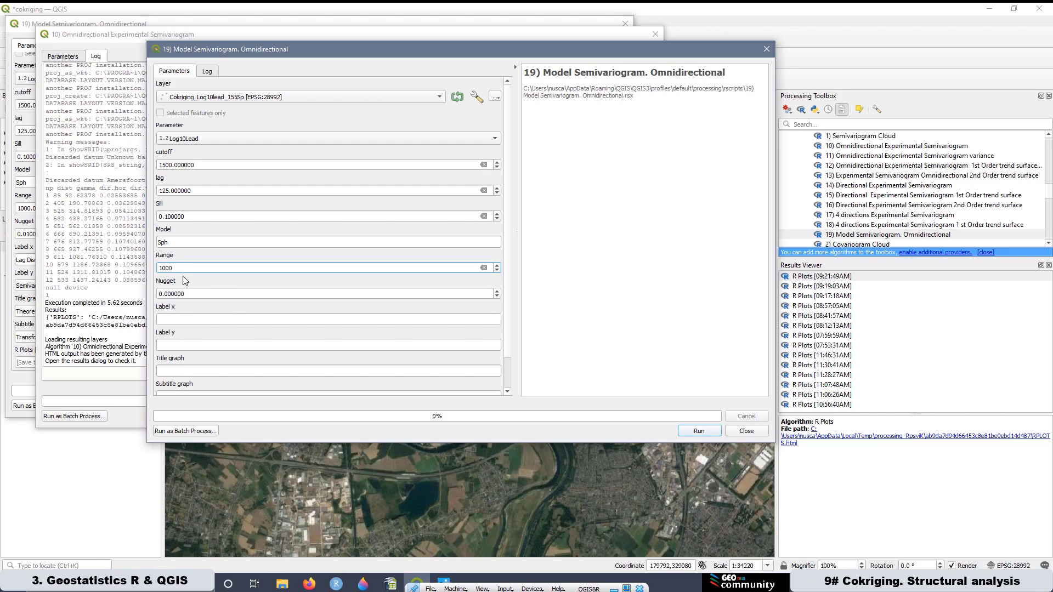
{"action": "key", "text": "Tab"}
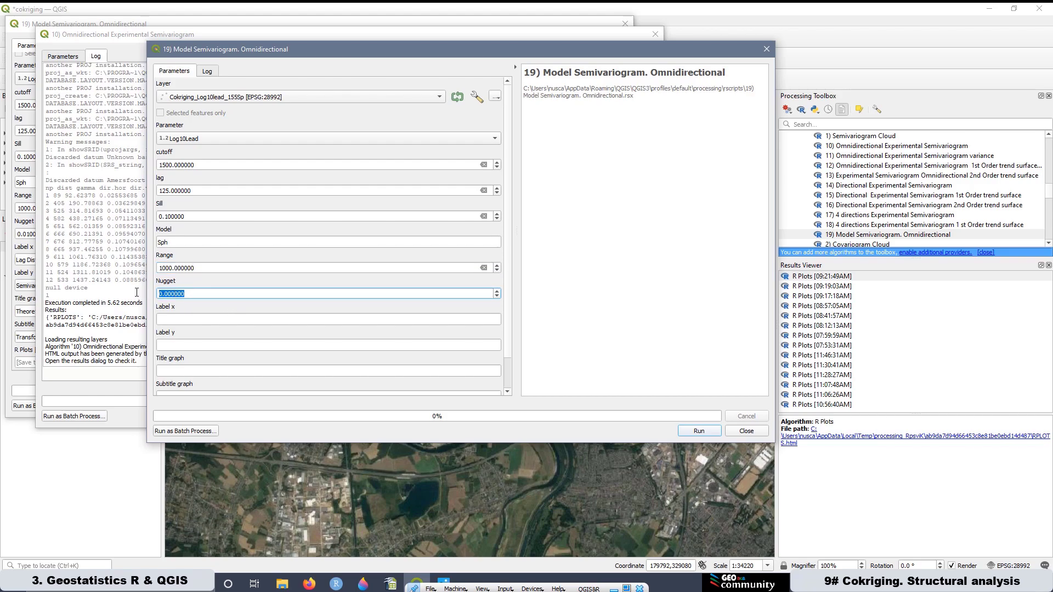
{"action": "type", "text": "0.01"}
Copy the x label "Lag Distance [m]" from the lead experimental semivariogram's parameters into the lead model dialog
{"action": "left_click", "coordinate": [64, 58]}
{"action": "left_click_drag", "start_coordinate": [102, 201], "coordinate": [28, 198]}
{"action": "key", "text": "ctrl+c"}
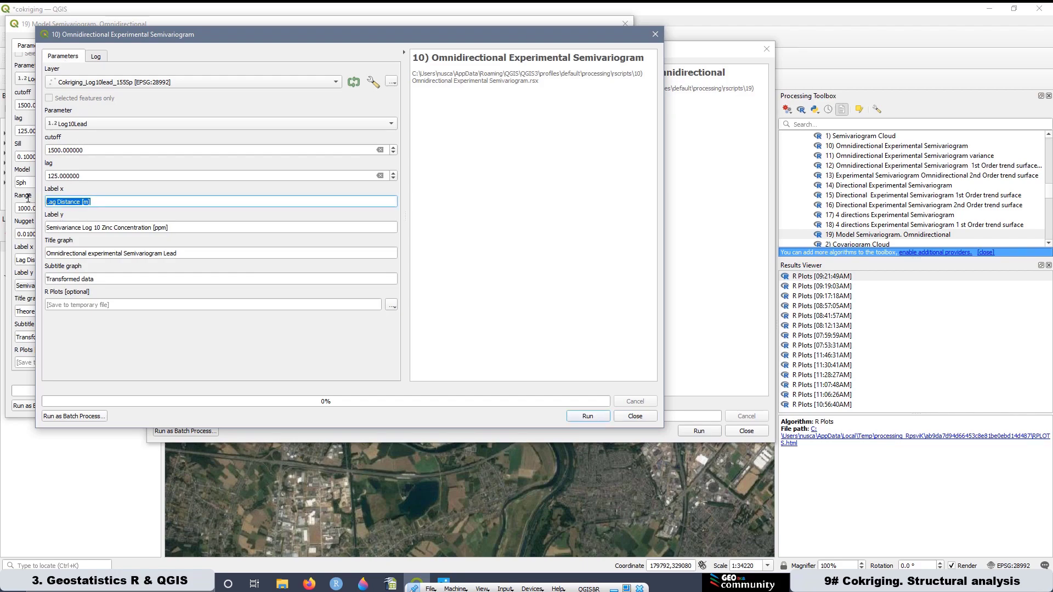
{"action": "left_click", "coordinate": [736, 299]}
{"action": "left_click", "coordinate": [187, 318]}
{"action": "key", "text": "ctrl+v"}
Copy the y label "Semivariance Log 10 Zinc Concentration [ppm]" from the experimental semivariogram dialog into the lead model dialog
{"action": "left_click", "coordinate": [80, 252]}
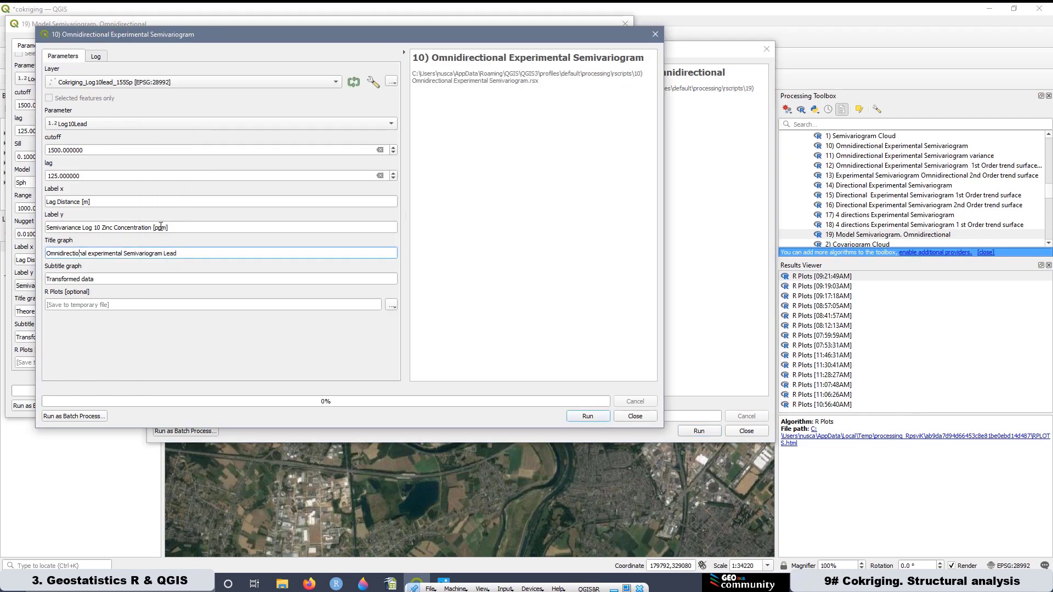
{"action": "left_click_drag", "start_coordinate": [170, 228], "coordinate": [16, 210]}
{"action": "key", "text": "ctrl+c"}
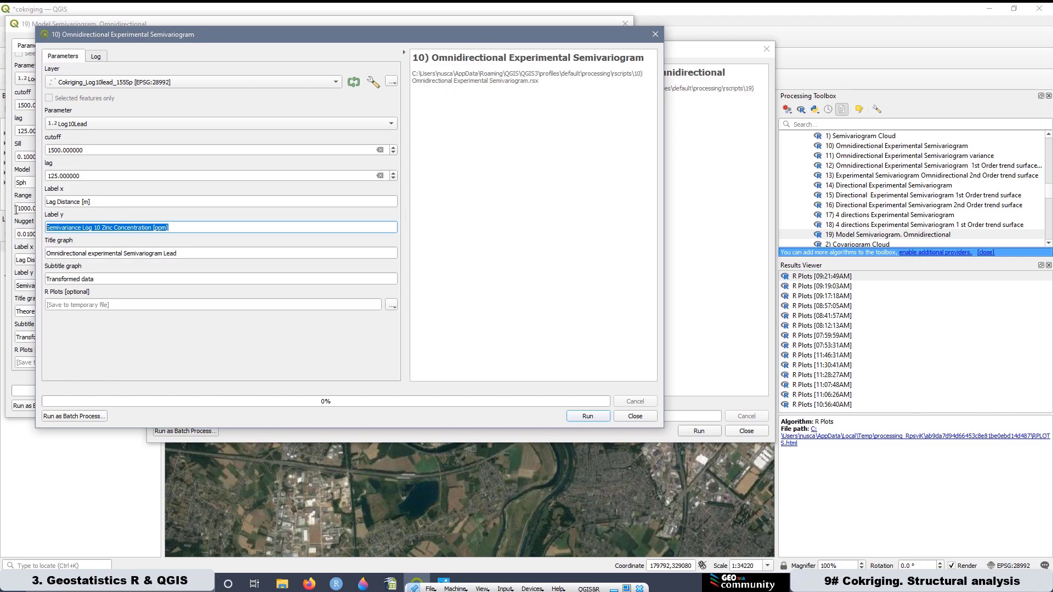
{"action": "left_click", "coordinate": [716, 317]}
{"action": "left_click", "coordinate": [204, 344]}
{"action": "key", "text": "ctrl+v"}
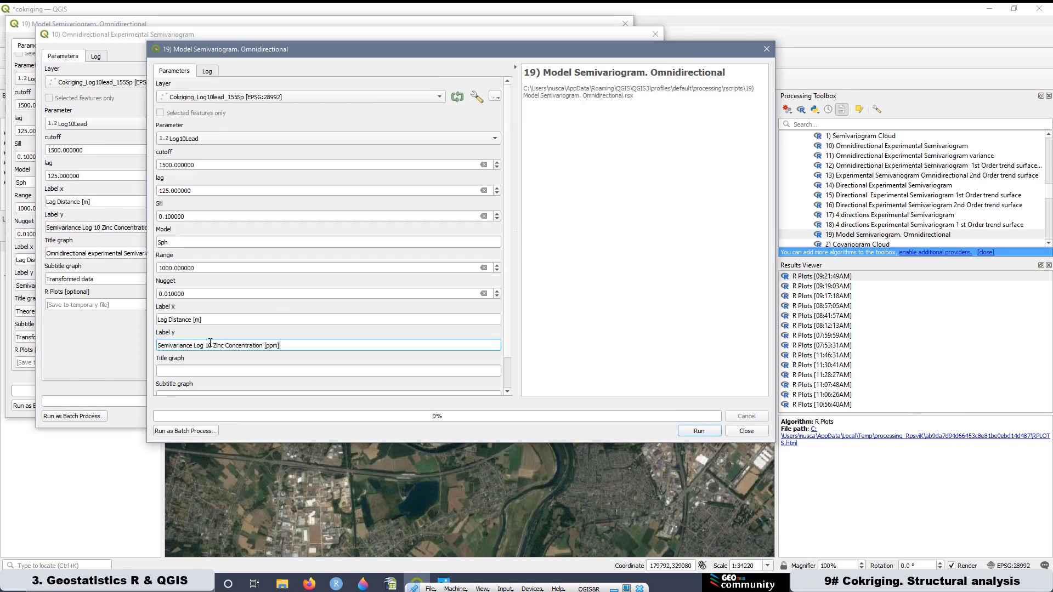
{"action": "left_click", "coordinate": [121, 23]}
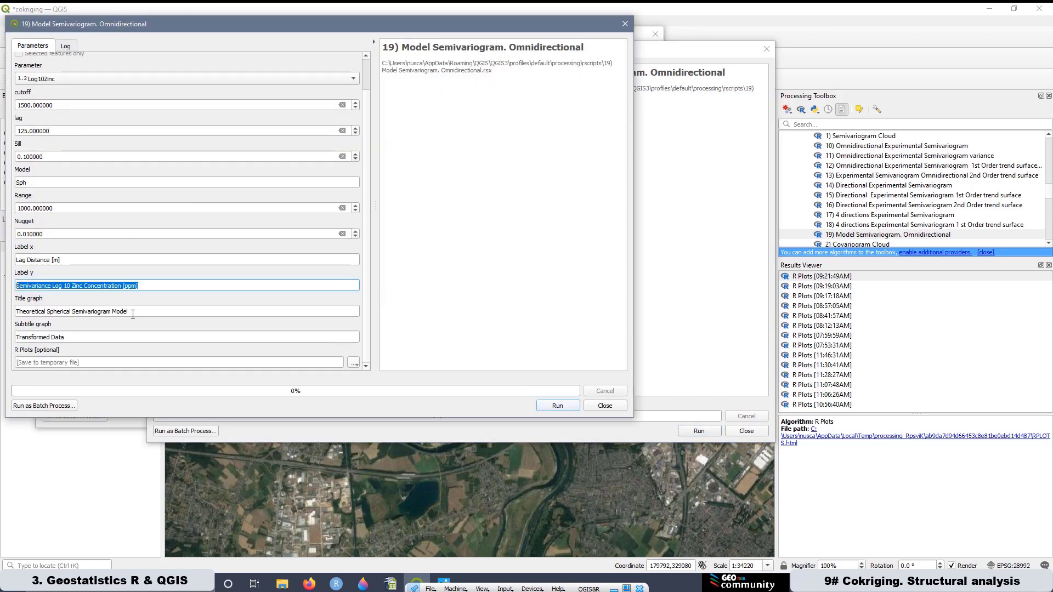
{"action": "key", "text": "Tab"}
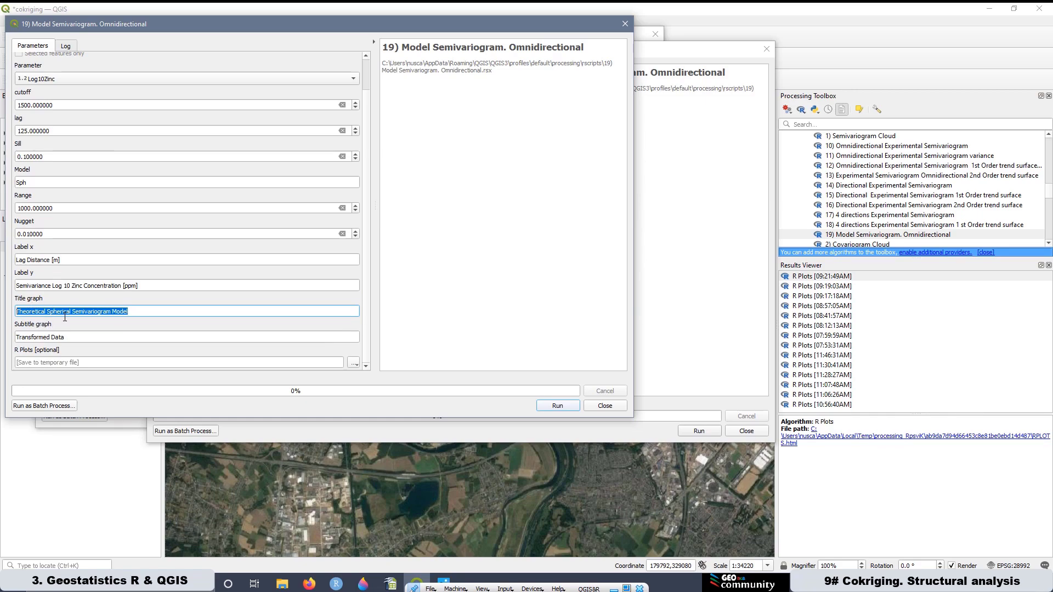
{"action": "left_click", "coordinate": [669, 334]}
{"action": "left_click", "coordinate": [183, 368]}
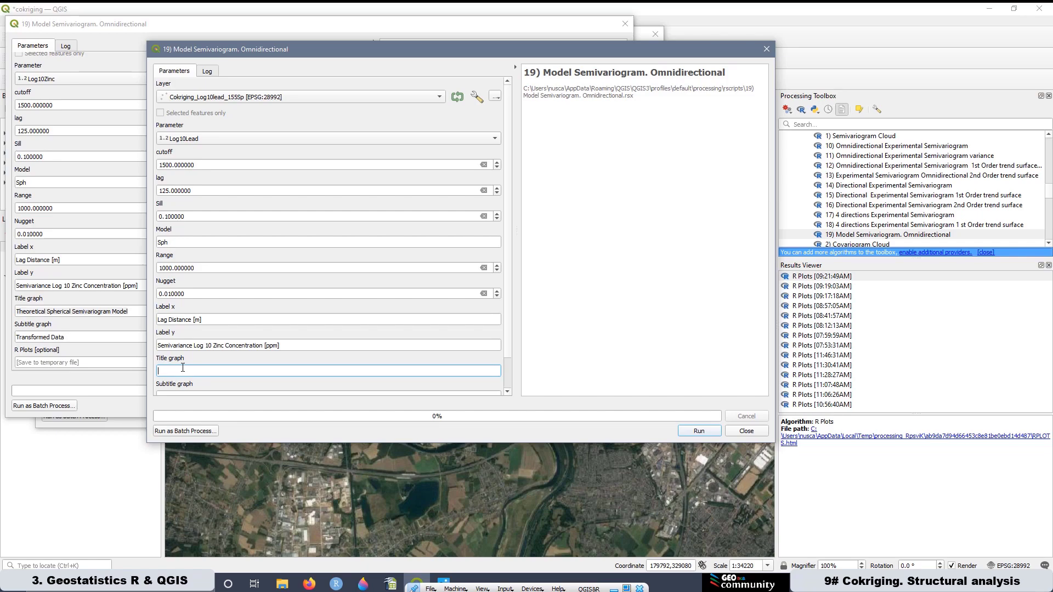
{"action": "left_click", "coordinate": [123, 426]}
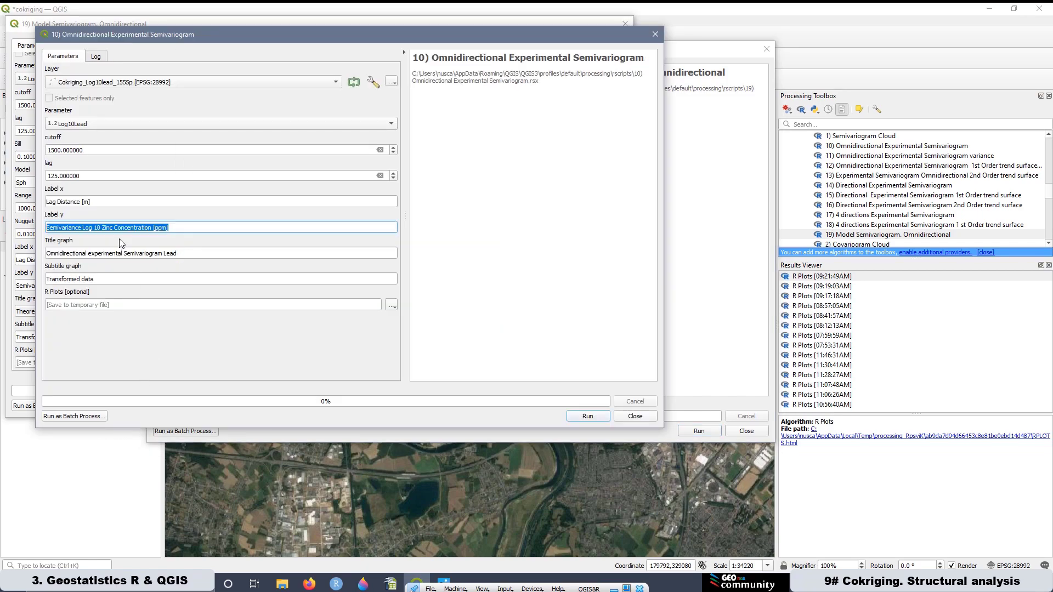
{"action": "left_click", "coordinate": [115, 259]}
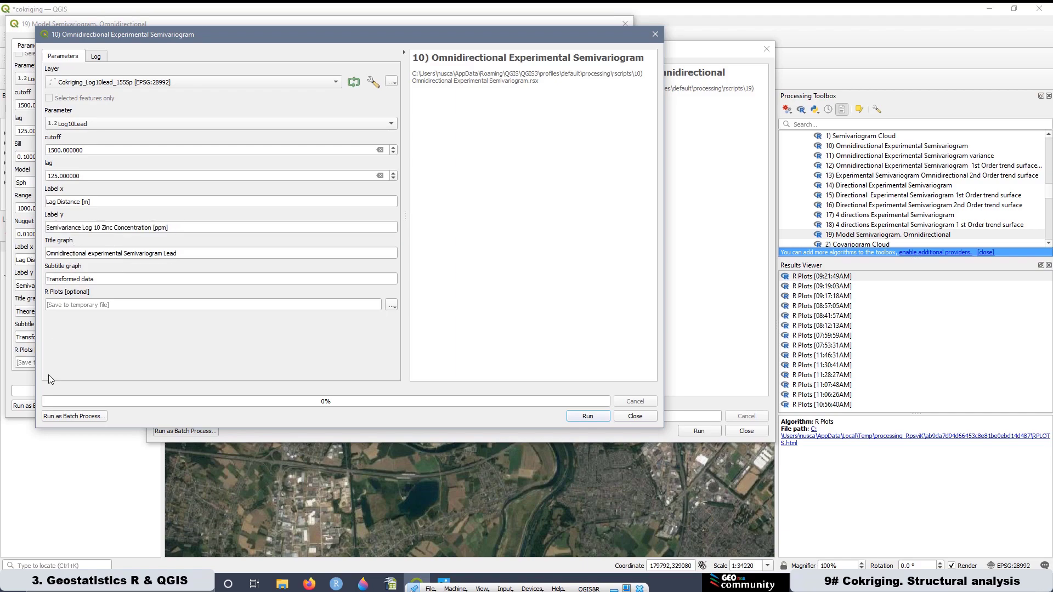
Copy the graph title "Theoretical Spherical Semivariogram Model" from the zinc model dialog into the lead model dialog
{"action": "left_click", "coordinate": [22, 368]}
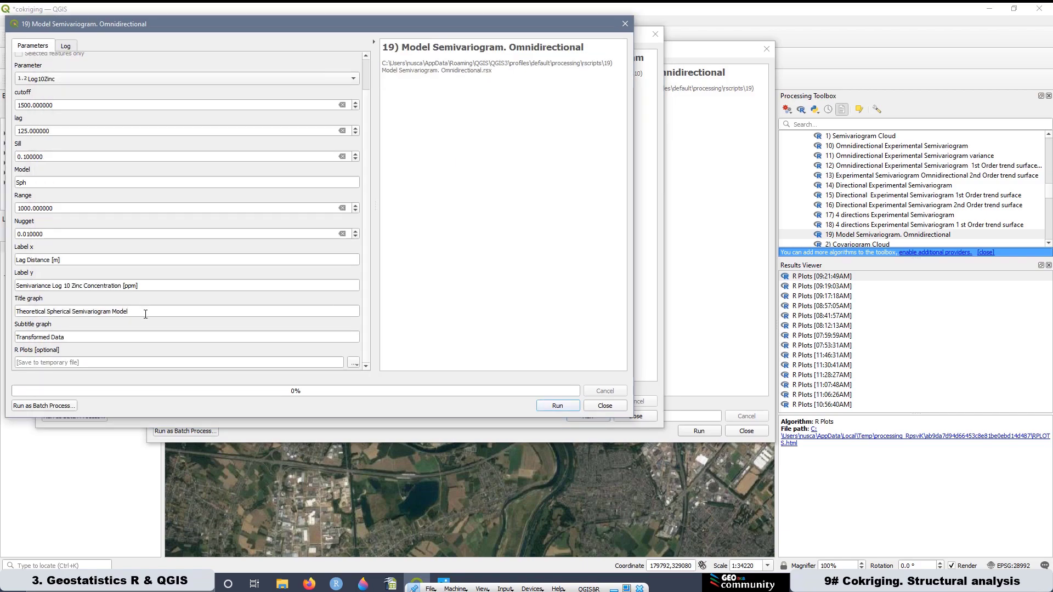
{"action": "triple_click", "coordinate": [75, 307]}
{"action": "key", "text": "ctrl+c"}
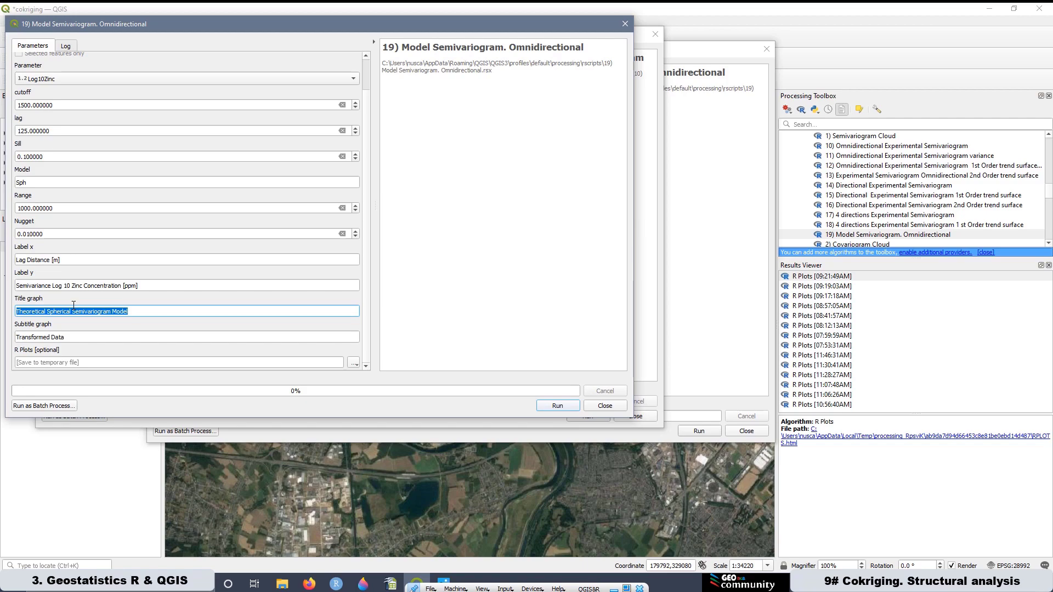
{"action": "left_click", "coordinate": [693, 336]}
{"action": "left_click", "coordinate": [245, 367]}
{"action": "key", "text": "ctrl+v"}
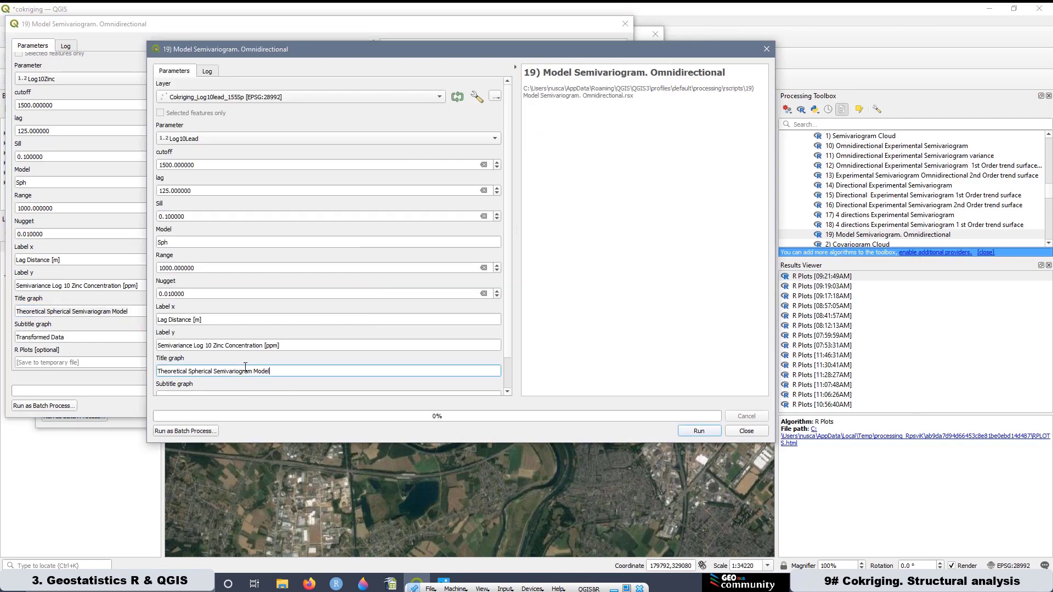
Enter the subtitle "Transformed Data", add "Lead" at the end of the graph title, and run the lead model script
{"action": "scroll", "coordinate": [514, 383], "scroll_direction": "down", "scroll_amount": 3}
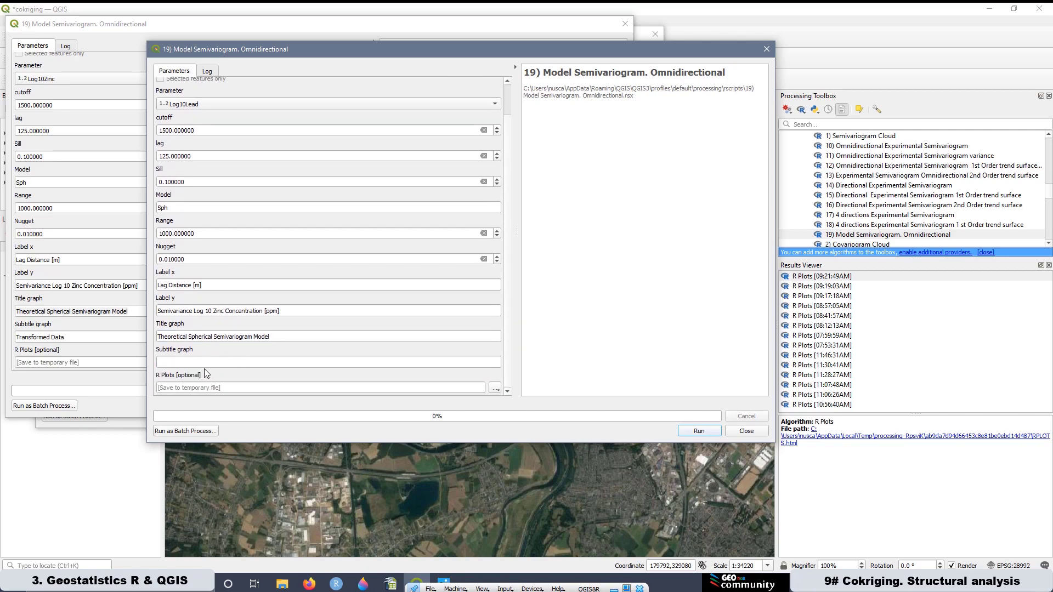
{"action": "left_click", "coordinate": [187, 365]}
{"action": "type", "text": "Transfor"}
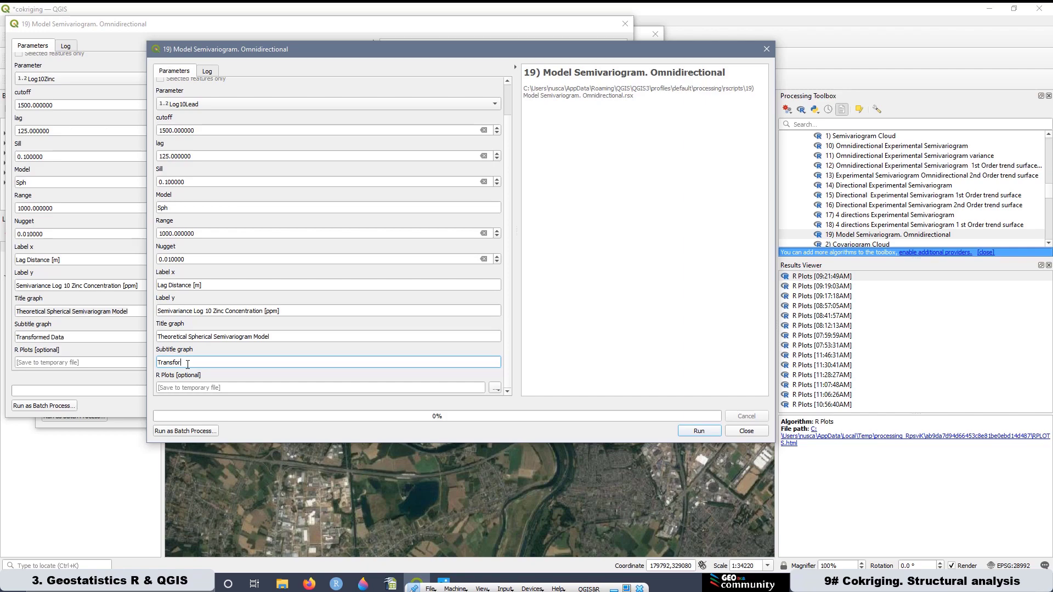
{"action": "type", "text": "med Data"}
{"action": "left_click", "coordinate": [330, 339]}
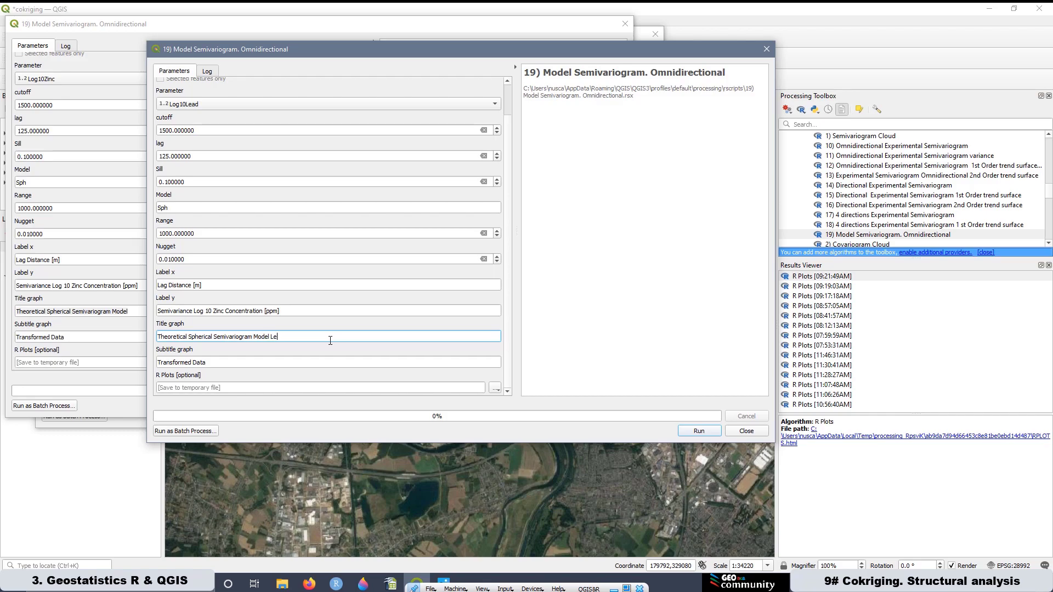
{"action": "left_click", "coordinate": [696, 432]}
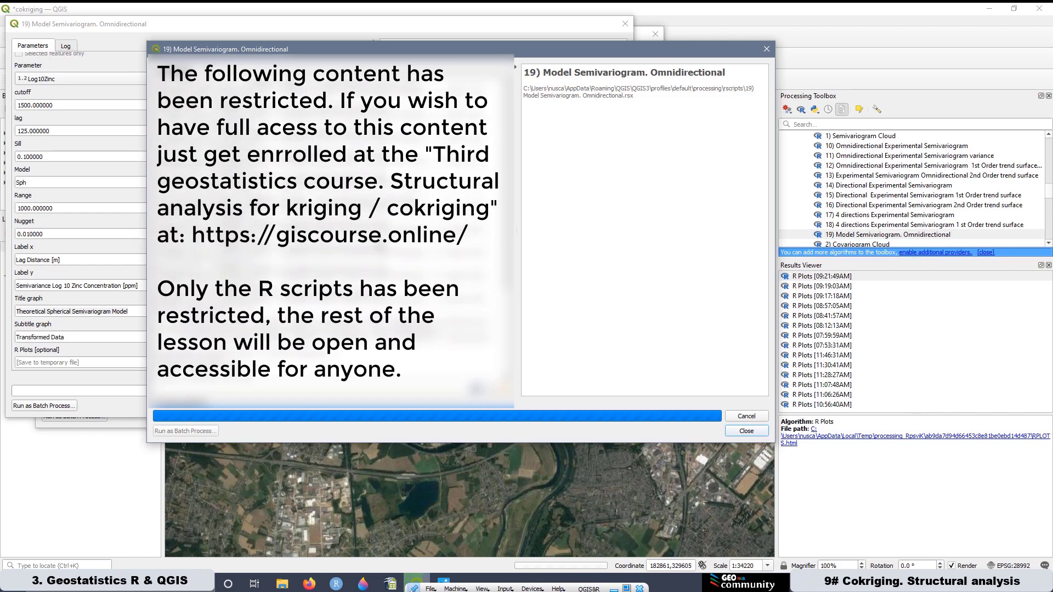
Examine the fitted nugget, partial sill and range of the spherical model in the lead run's log
{"action": "left_click_drag", "start_coordinate": [254, 296], "coordinate": [154, 284]}
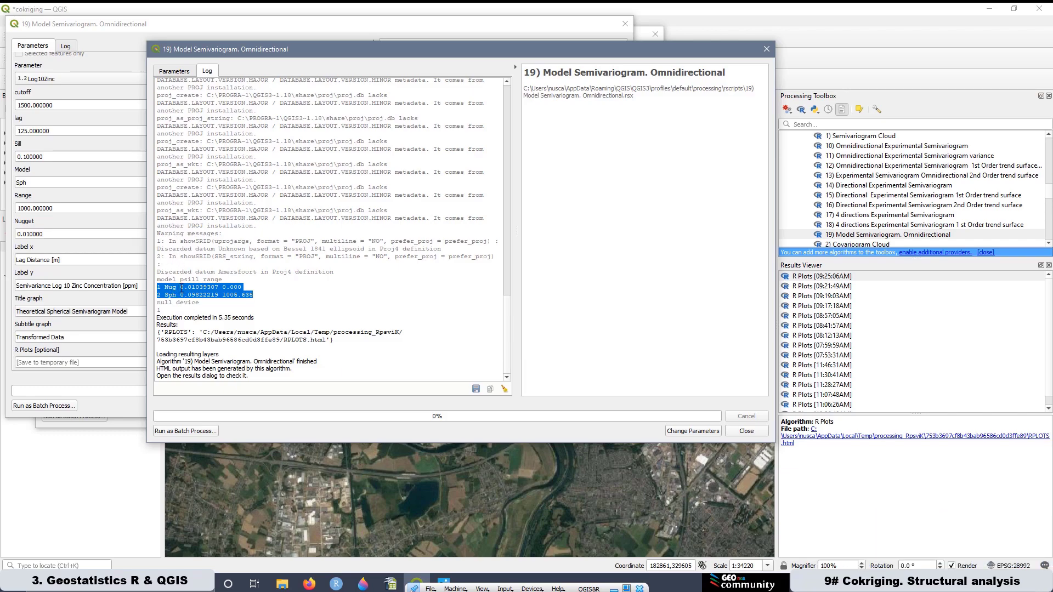
{"action": "left_click", "coordinate": [241, 293]}
{"action": "left_click_drag", "start_coordinate": [241, 288], "coordinate": [155, 280]}
{"action": "left_click_drag", "start_coordinate": [253, 295], "coordinate": [156, 290]}
{"action": "left_click", "coordinate": [250, 296]}
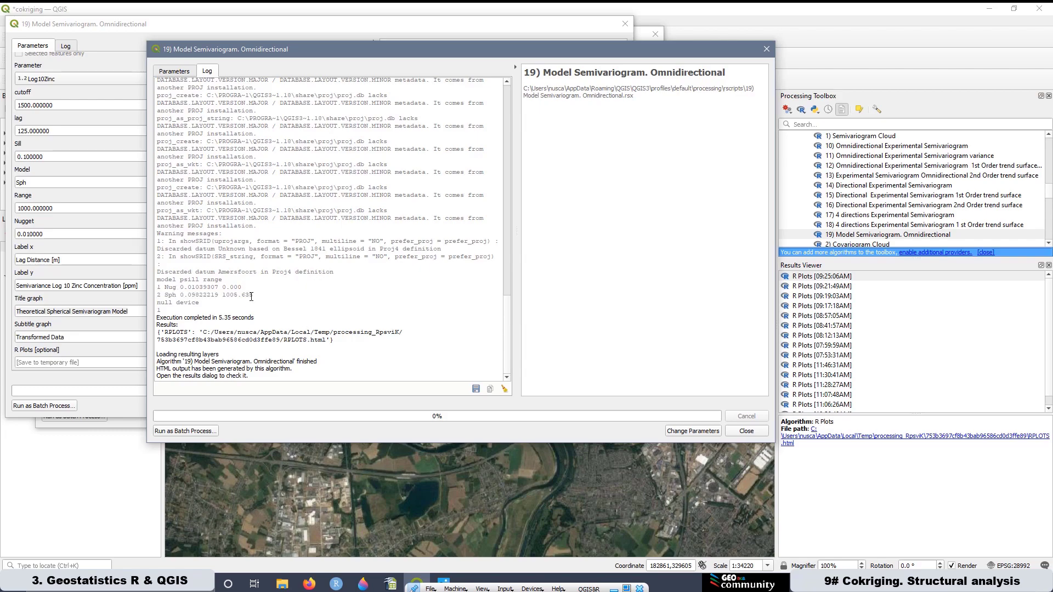
{"action": "left_click_drag", "start_coordinate": [257, 298], "coordinate": [223, 293]}
{"action": "left_click", "coordinate": [231, 305]}
Rearrange the overlapping script dialogs and display the log of the zinc Model Semivariogram. Omnidirectional run
{"action": "left_click_drag", "start_coordinate": [655, 47], "coordinate": [754, 54]}
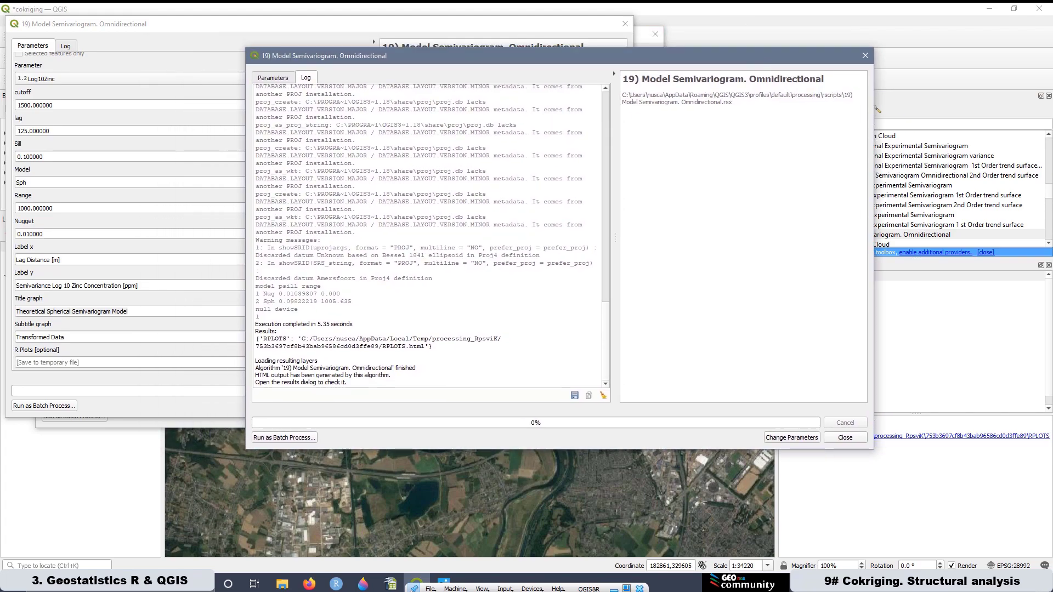
{"action": "left_click_drag", "start_coordinate": [496, 24], "coordinate": [641, 21]}
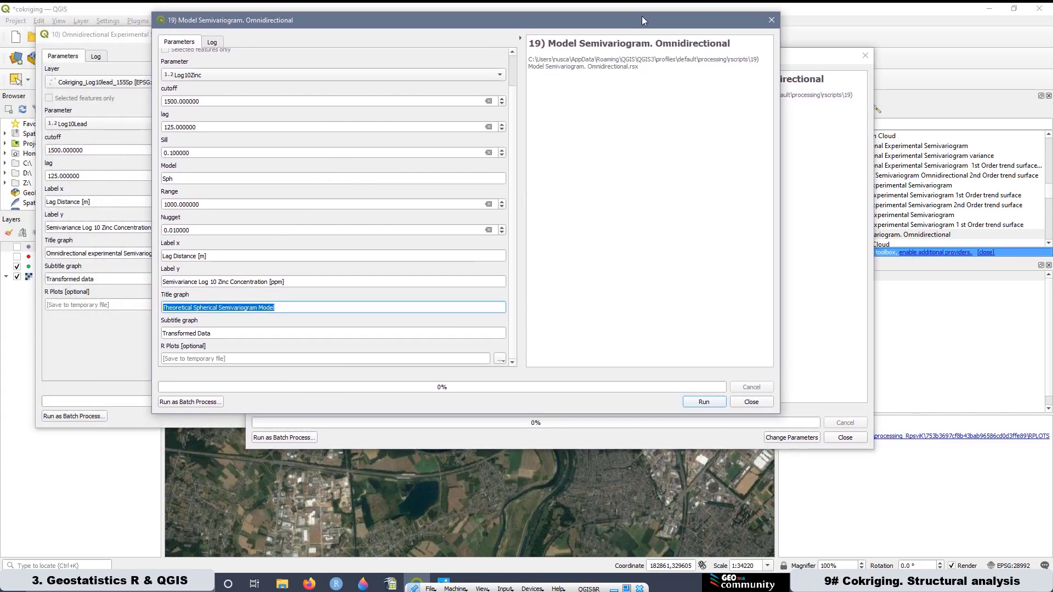
{"action": "left_click", "coordinate": [101, 58]}
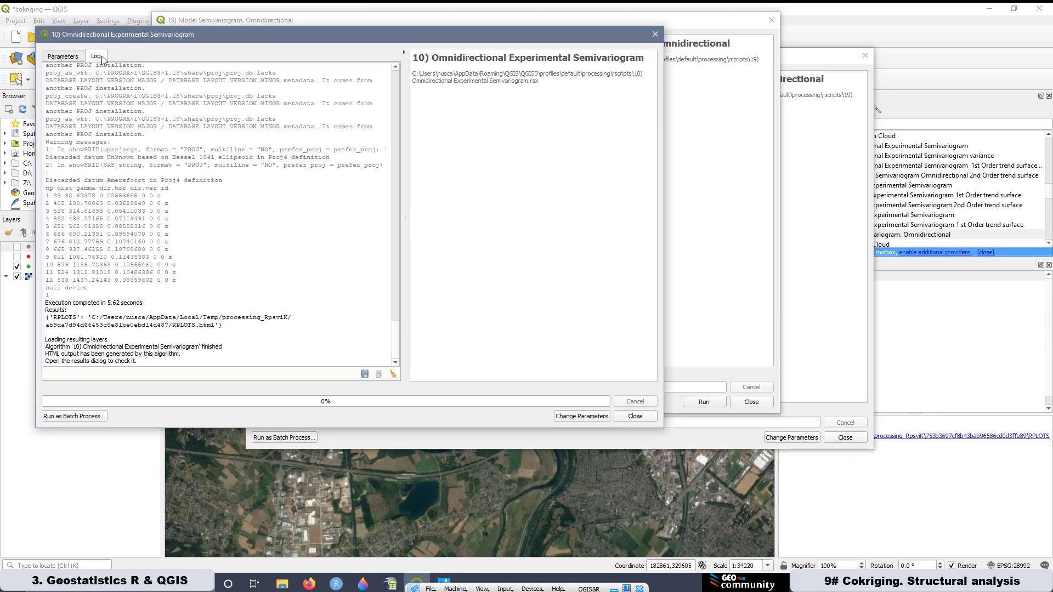
{"action": "left_click", "coordinate": [196, 13]}
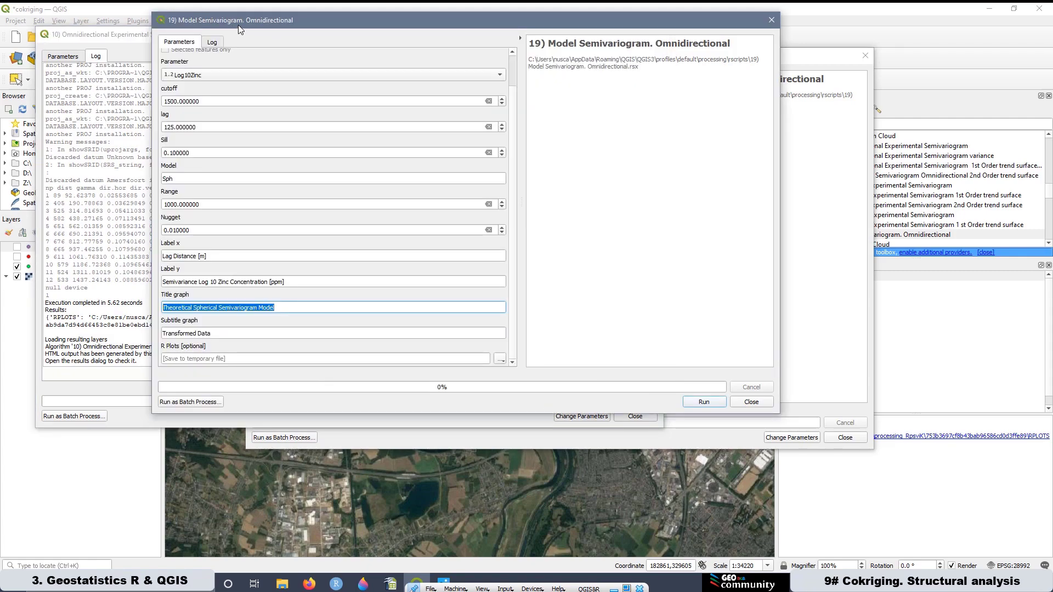
{"action": "left_click", "coordinate": [211, 43]}
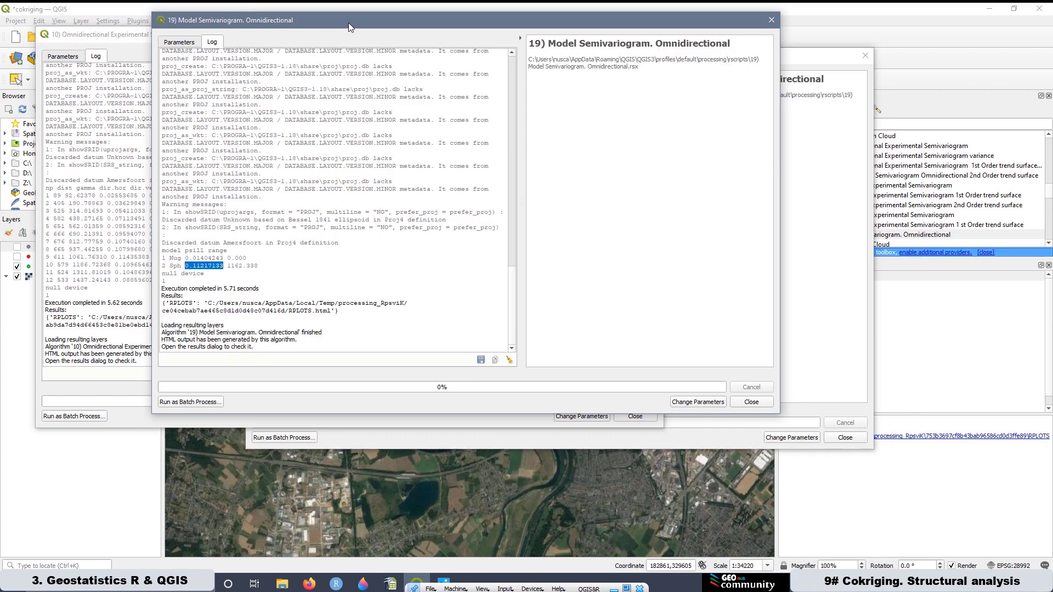
{"action": "left_click_drag", "start_coordinate": [287, 22], "coordinate": [220, 26]}
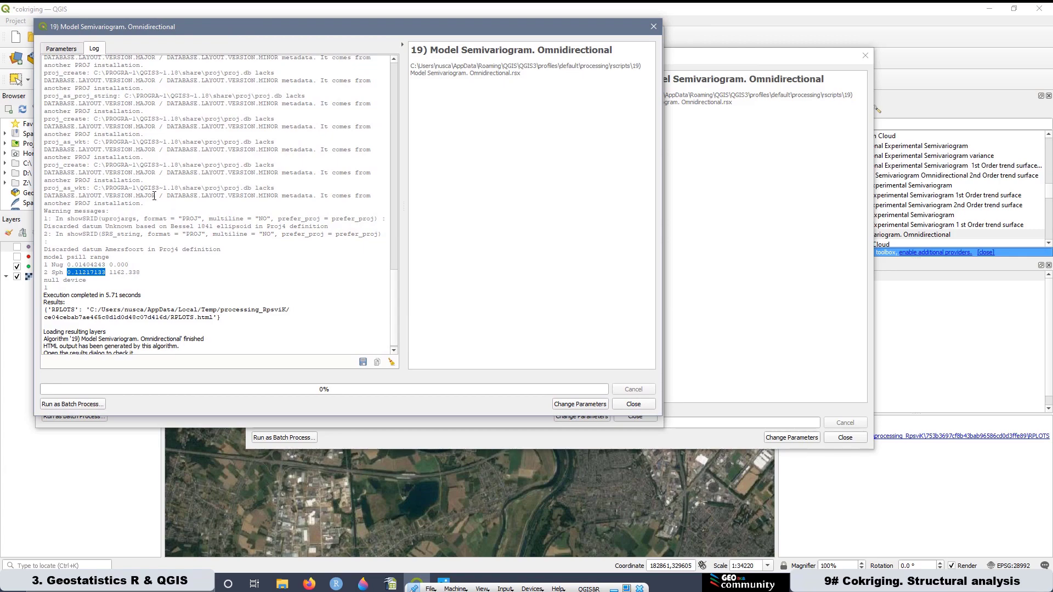
Place the zinc and lead model logs side by side and compare their fitted ranges
{"action": "left_click", "coordinate": [139, 270]}
{"action": "double_click", "coordinate": [113, 272]}
{"action": "left_click", "coordinate": [710, 66]}
{"action": "left_click_drag", "start_coordinate": [698, 61], "coordinate": [802, 30]}
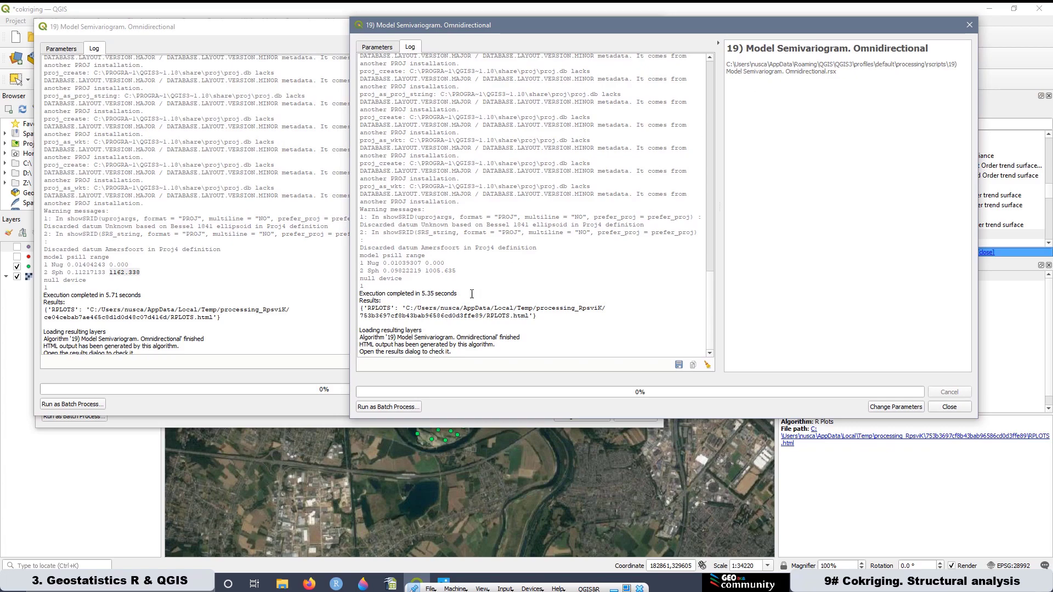
{"action": "double_click", "coordinate": [432, 270]}
{"action": "left_click_drag", "start_coordinate": [604, 26], "coordinate": [312, 35]}
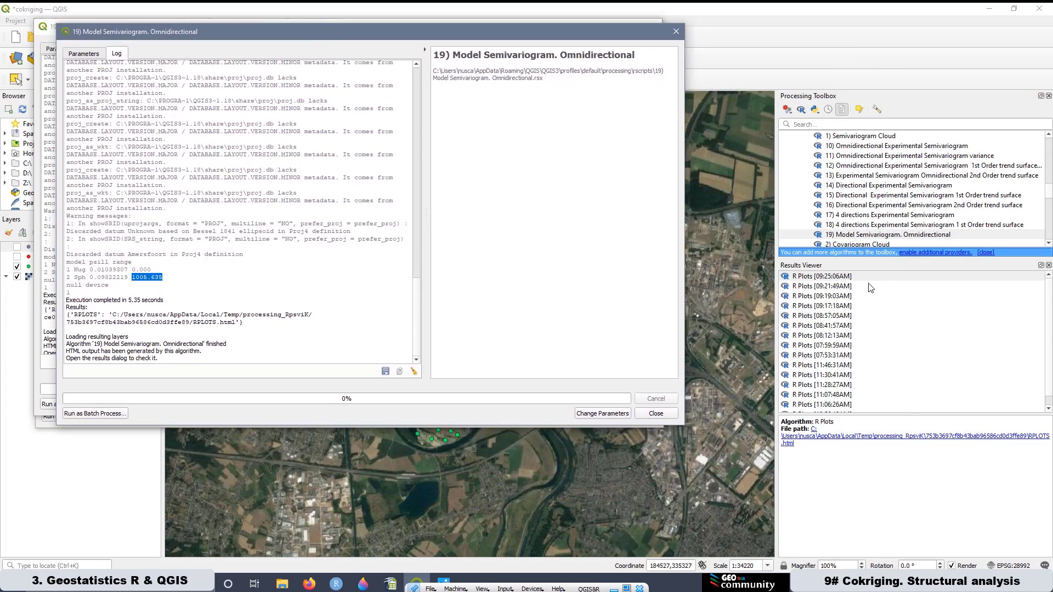
Open the newest R plot of the lead semivariogram model and compare its curve with the zinc model plot
{"action": "double_click", "coordinate": [825, 276]}
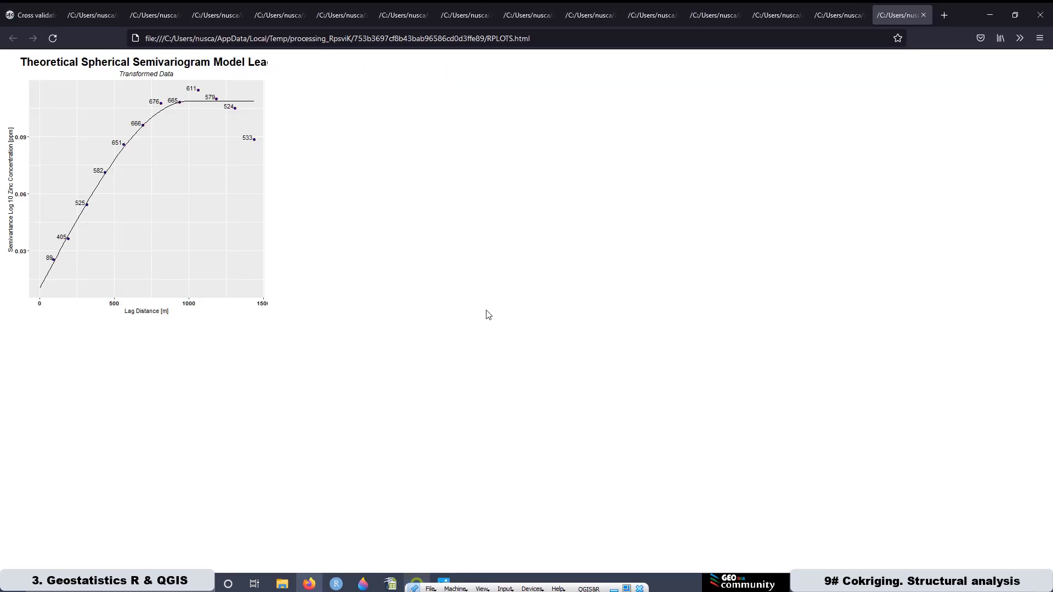
{"action": "scroll", "coordinate": [402, 312], "scroll_direction": "up", "scroll_amount": 5}
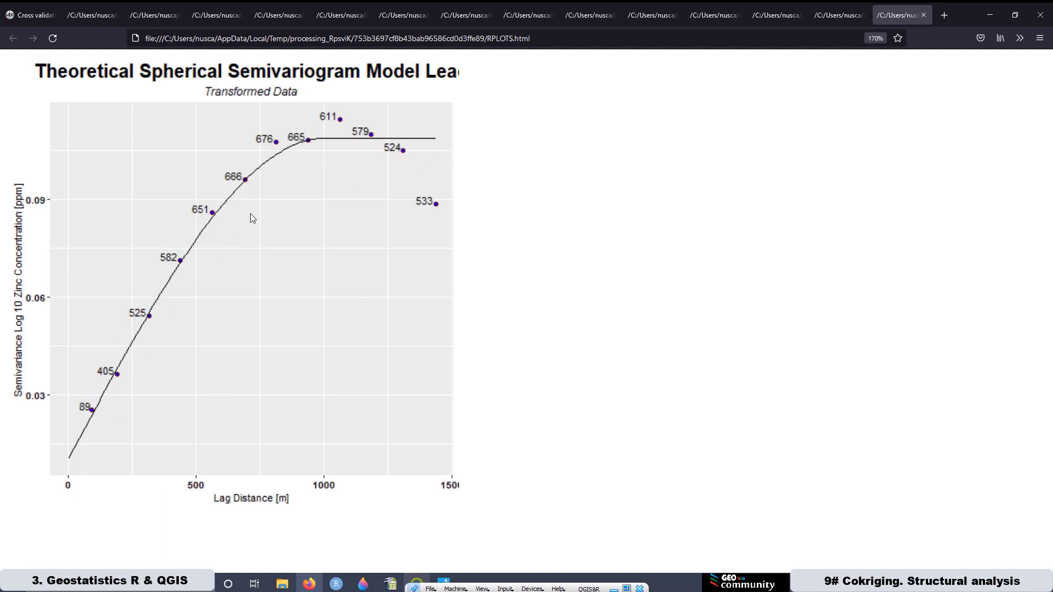
{"action": "left_click", "coordinate": [709, 18]}
{"action": "left_click", "coordinate": [643, 18]}
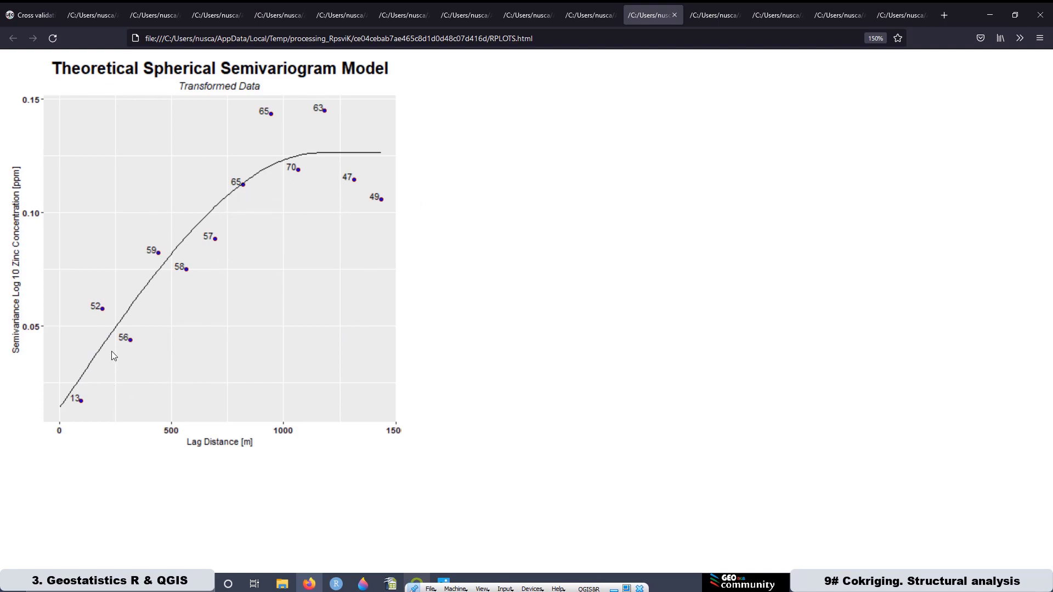
{"action": "left_click", "coordinate": [899, 13]}
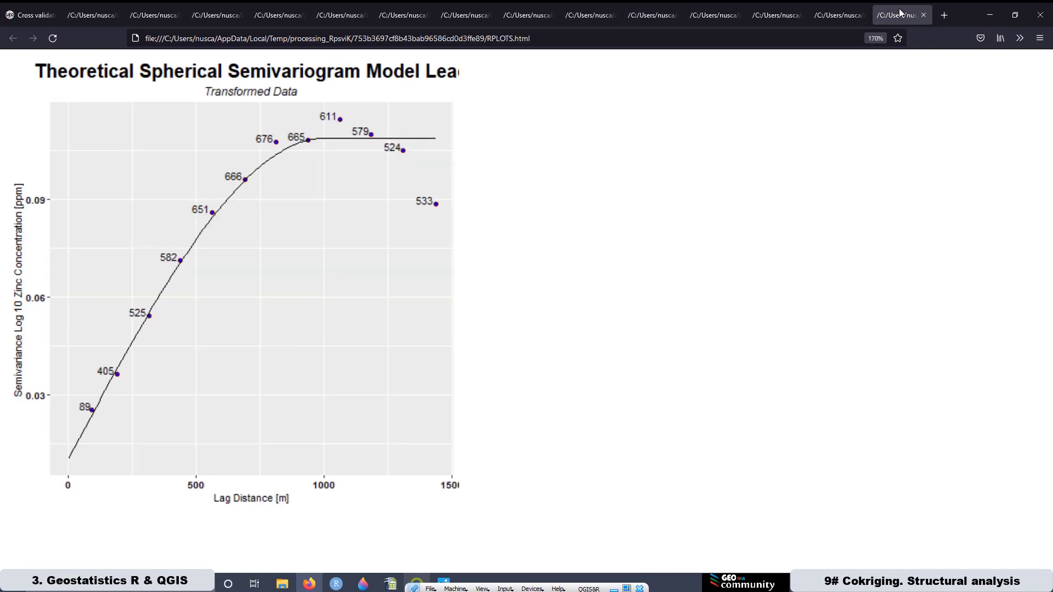
{"action": "left_click", "coordinate": [657, 17]}
{"action": "left_click", "coordinate": [901, 16]}
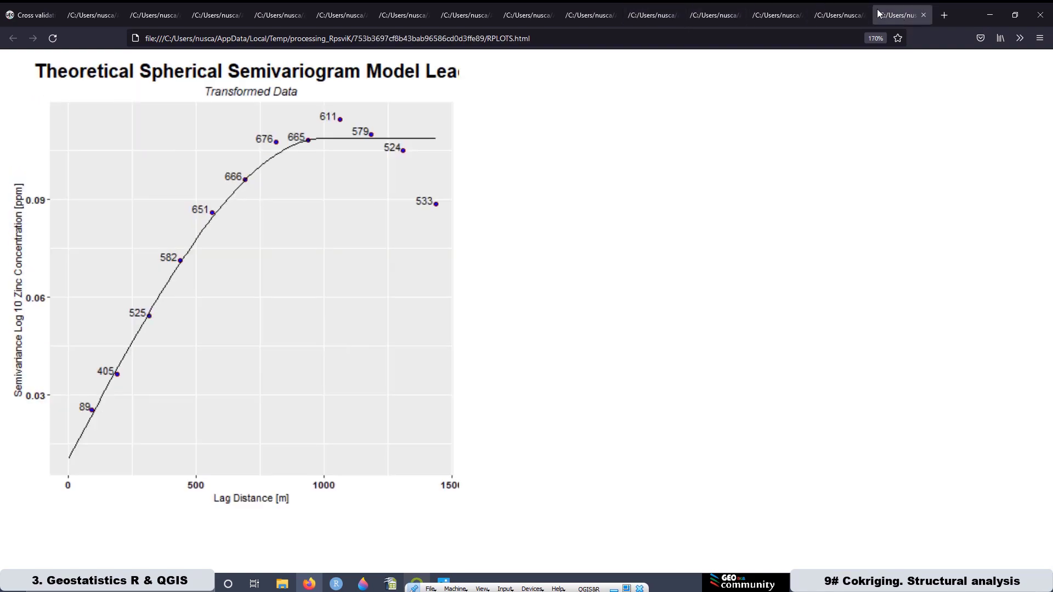
{"action": "left_click", "coordinate": [661, 22]}
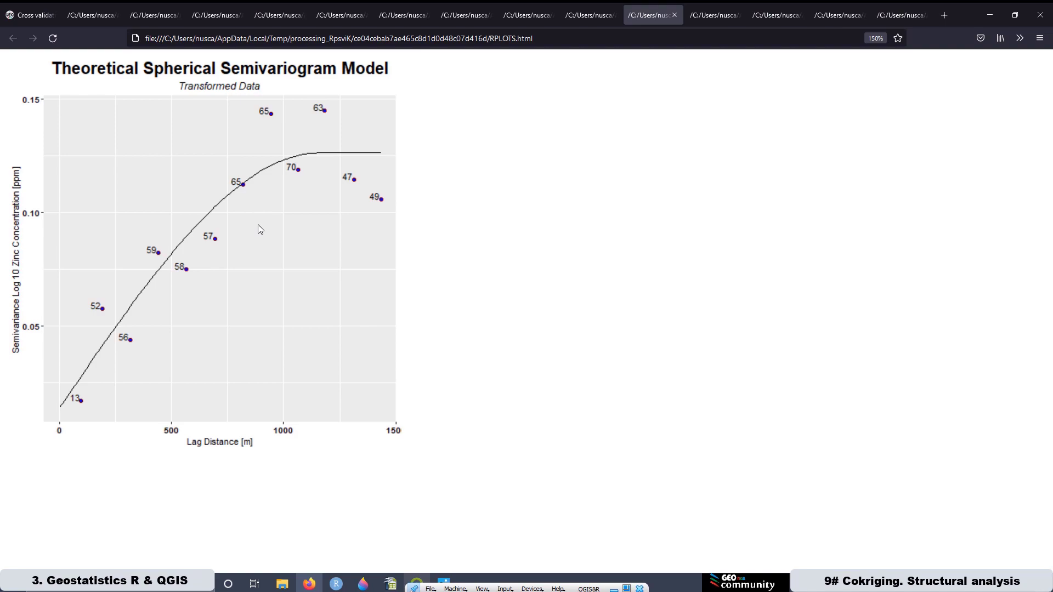
{"action": "left_click", "coordinate": [892, 17]}
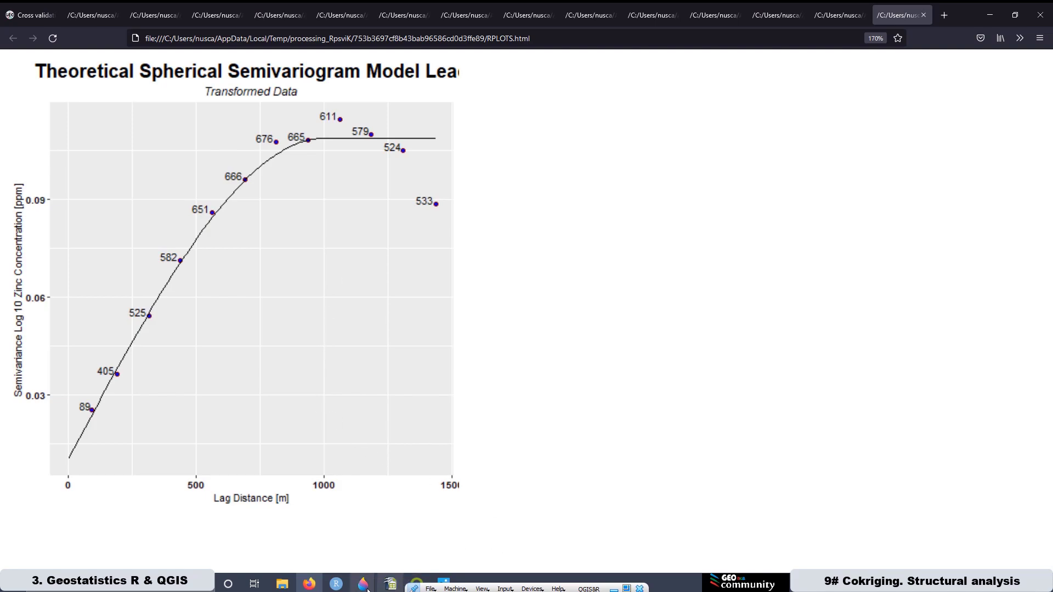
Switch to Paint 3D to read the Cokriging theory slide, and review the Lesson 9 description and attachments on the course page
{"action": "mouse_move", "coordinate": [367, 587]}
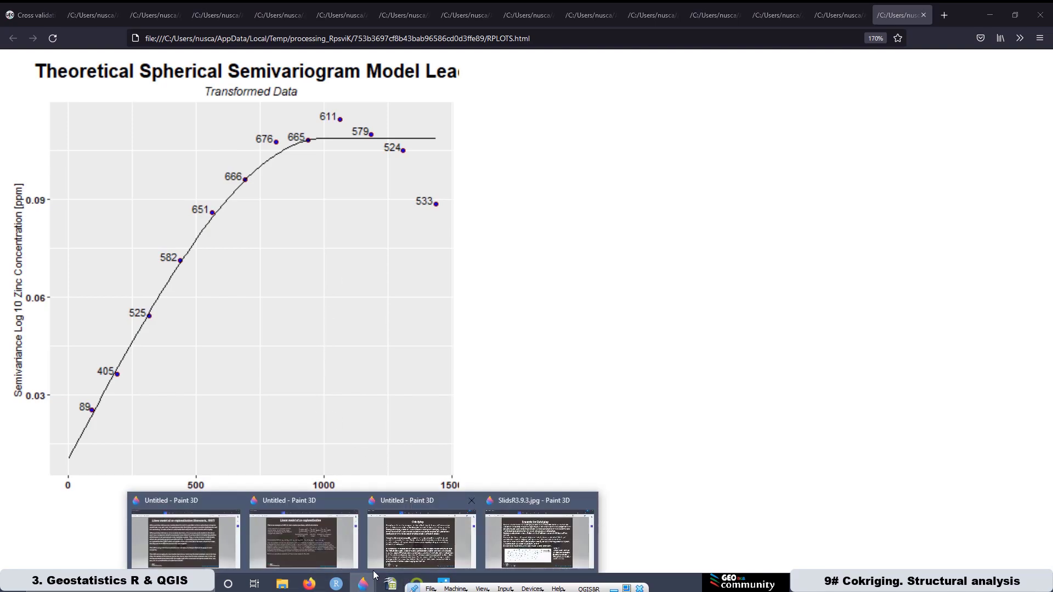
{"action": "left_click", "coordinate": [392, 506]}
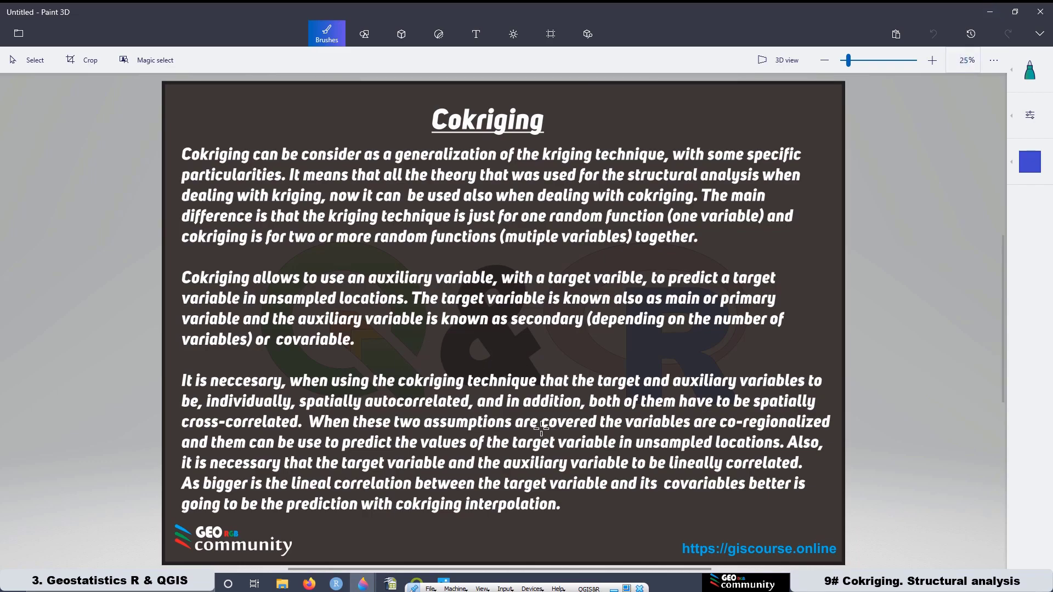
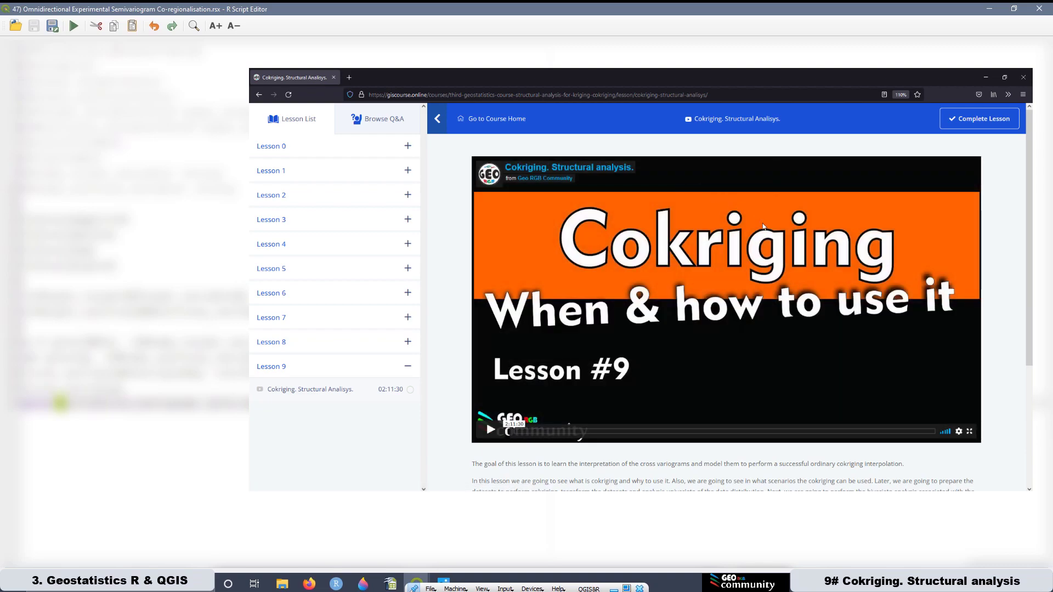
{"action": "scroll", "coordinate": [766, 231], "scroll_direction": "down", "scroll_amount": 3}
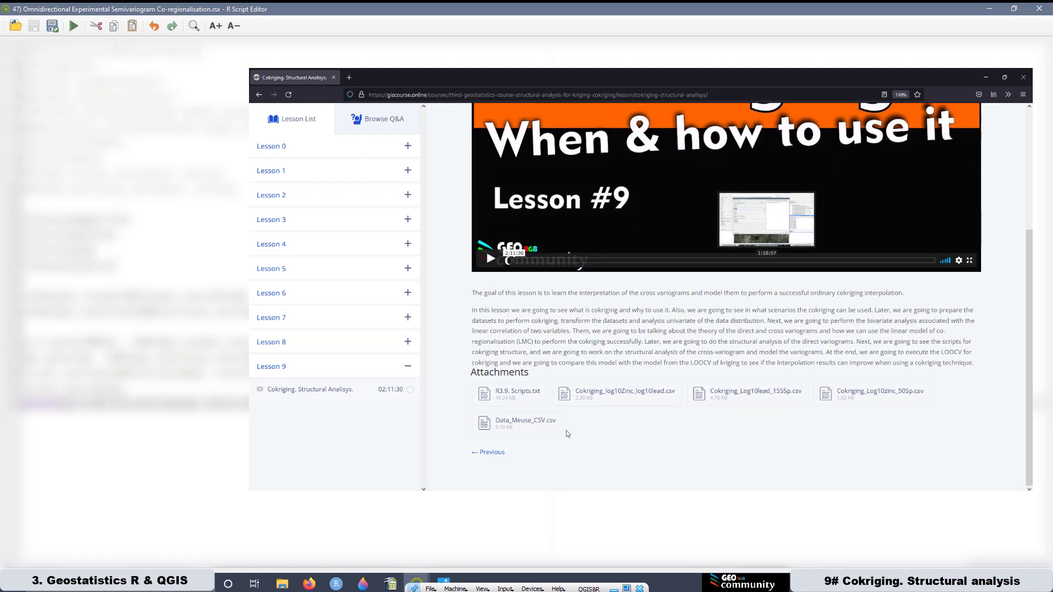
{"action": "scroll", "coordinate": [799, 344], "scroll_direction": "up", "scroll_amount": 3}
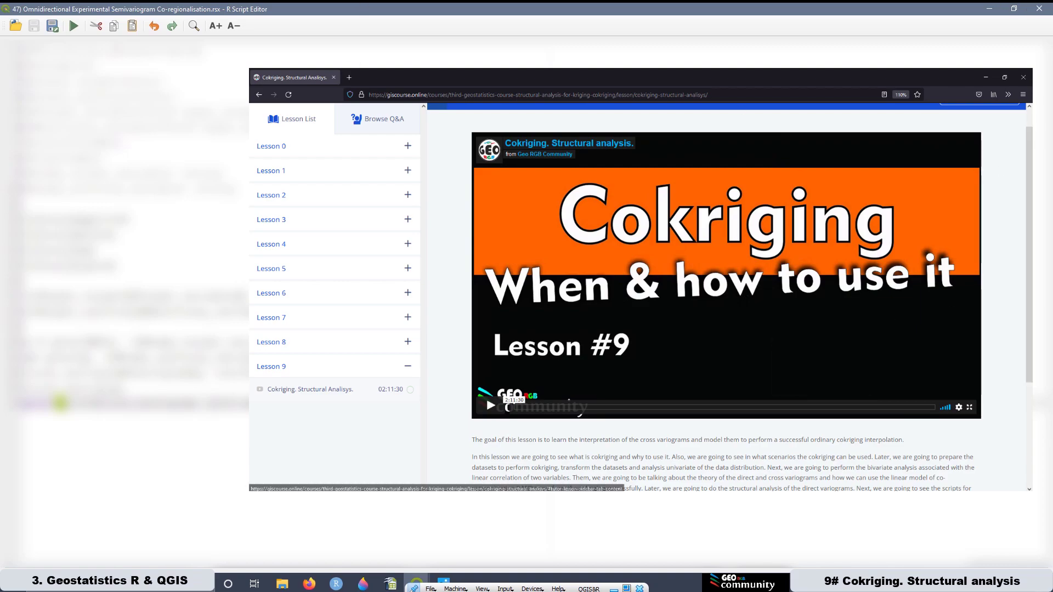
Close the R script editor and open the Structural_Analysis script 47) Omnidirectional Experimental Semivariogram Co-regionalisation
{"action": "left_click", "coordinate": [1039, 10]}
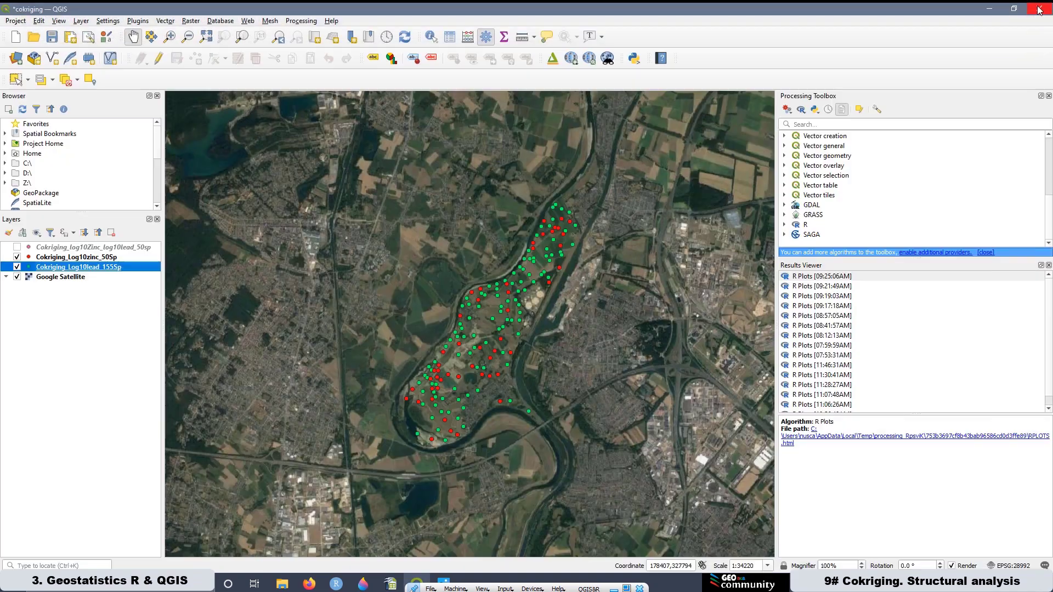
{"action": "left_click", "coordinate": [784, 225]}
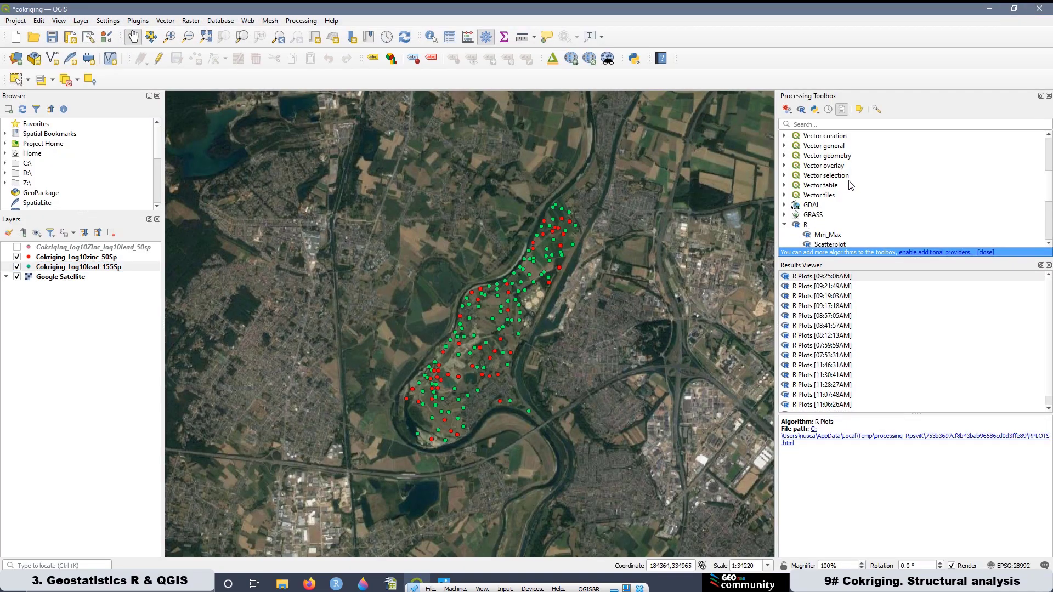
{"action": "scroll", "coordinate": [853, 188], "scroll_direction": "down", "scroll_amount": 5}
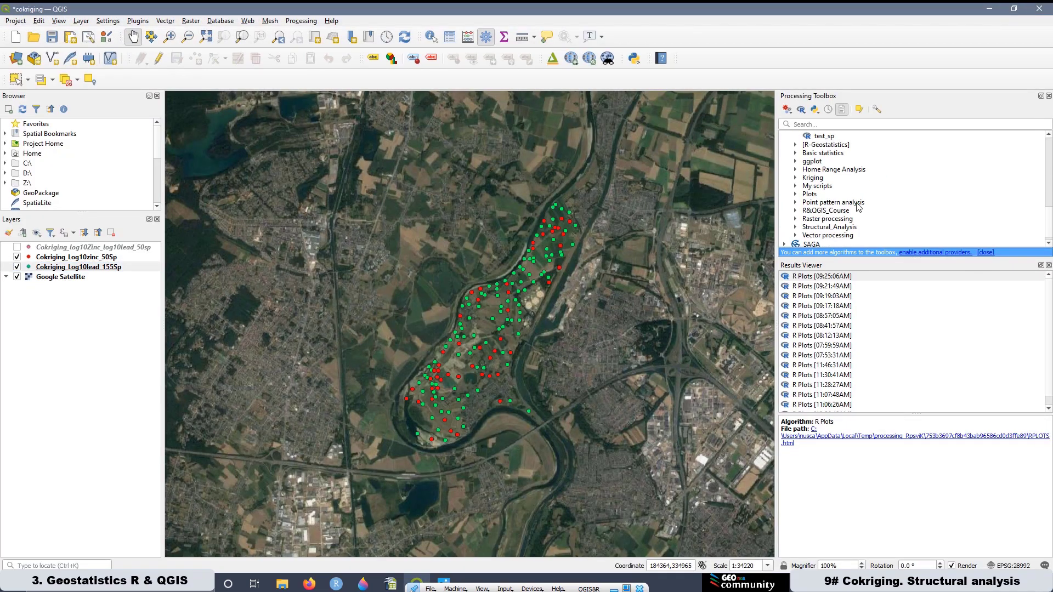
{"action": "left_click", "coordinate": [795, 227]}
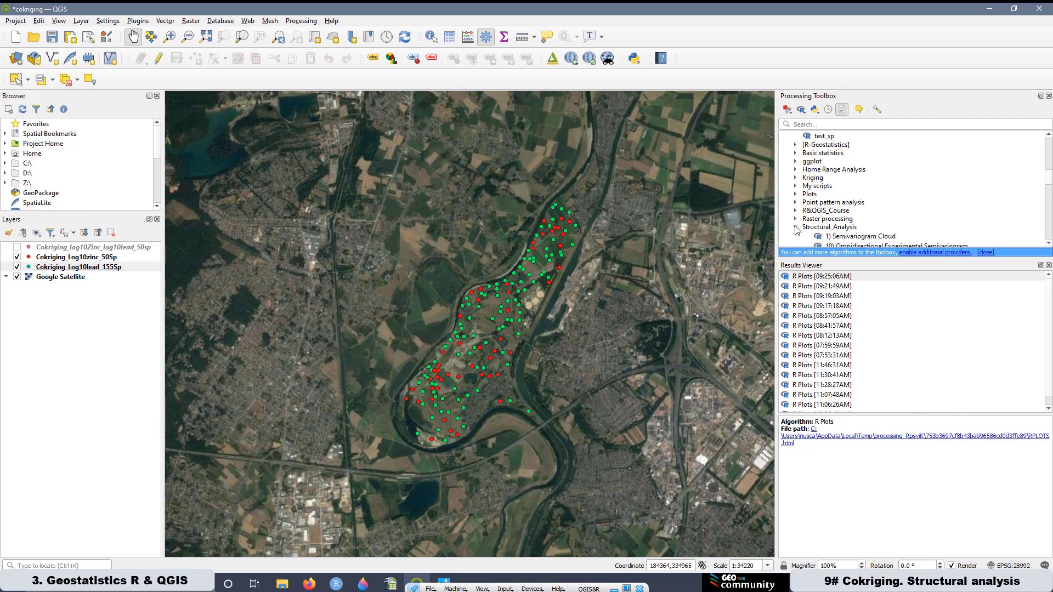
{"action": "scroll", "coordinate": [863, 188], "scroll_direction": "down", "scroll_amount": 6}
{"action": "scroll", "coordinate": [864, 188], "scroll_direction": "down", "scroll_amount": 8}
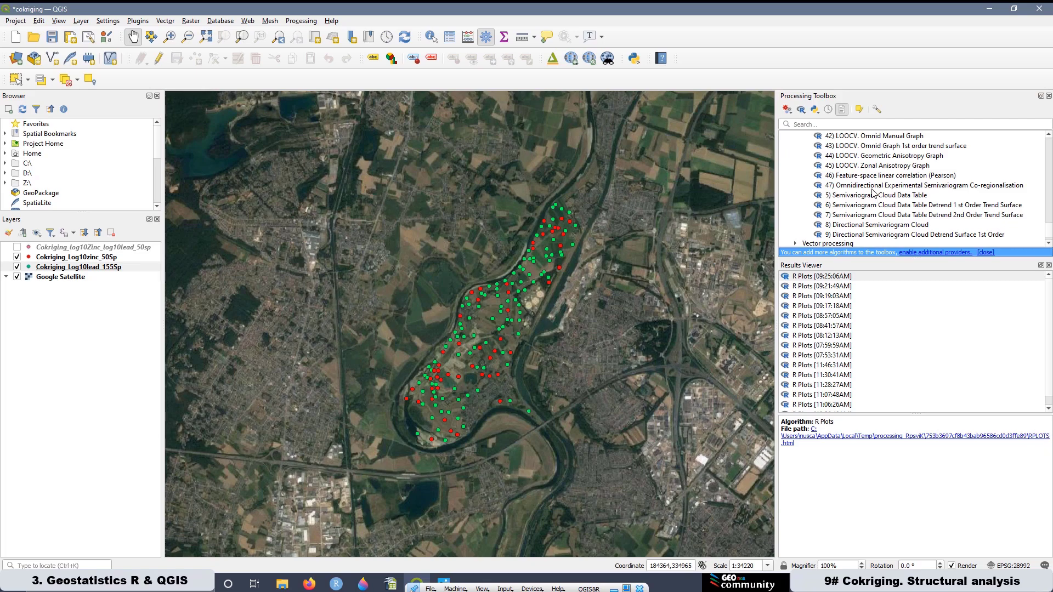
{"action": "double_click", "coordinate": [873, 186]}
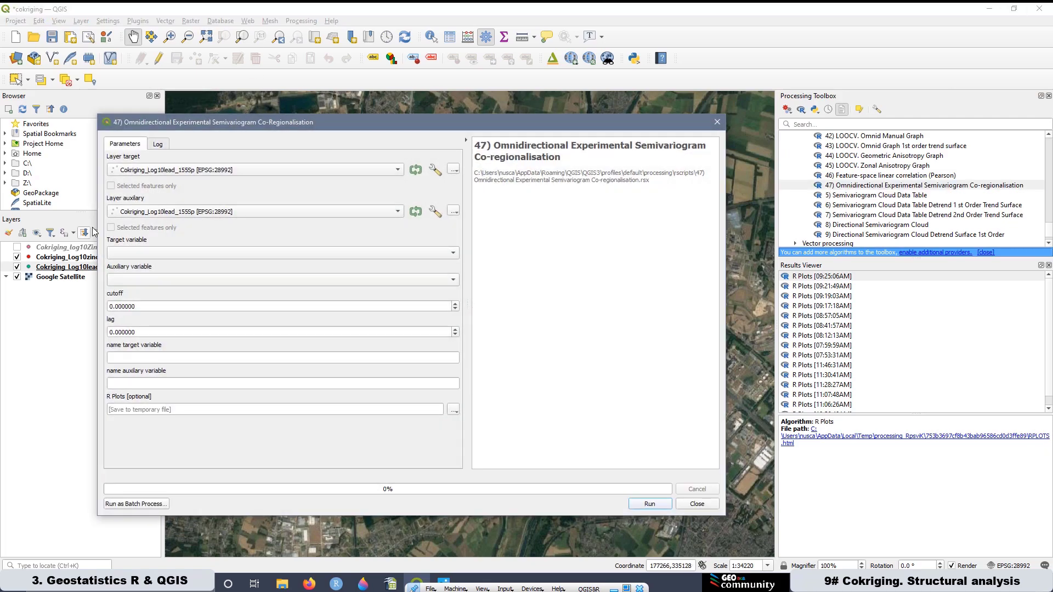
Assign layer Cokriging_Log10zinc_50Sp with variable Log10Zinc as target, and layer Cokriging_Log10lead_155Sp with variable Log10Lead as auxiliary
{"action": "left_click", "coordinate": [153, 171]}
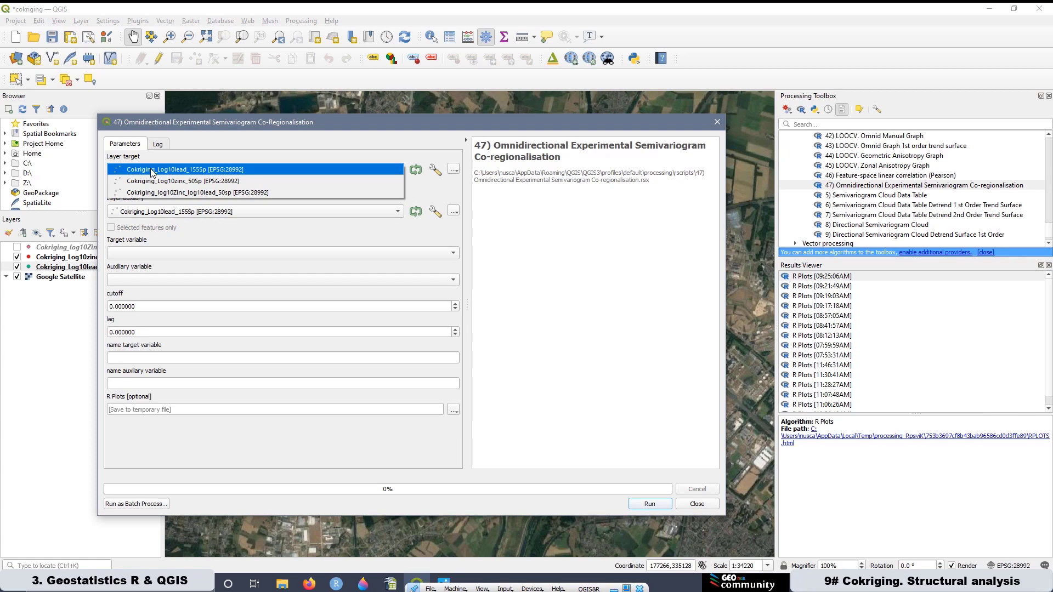
{"action": "left_click", "coordinate": [178, 180]}
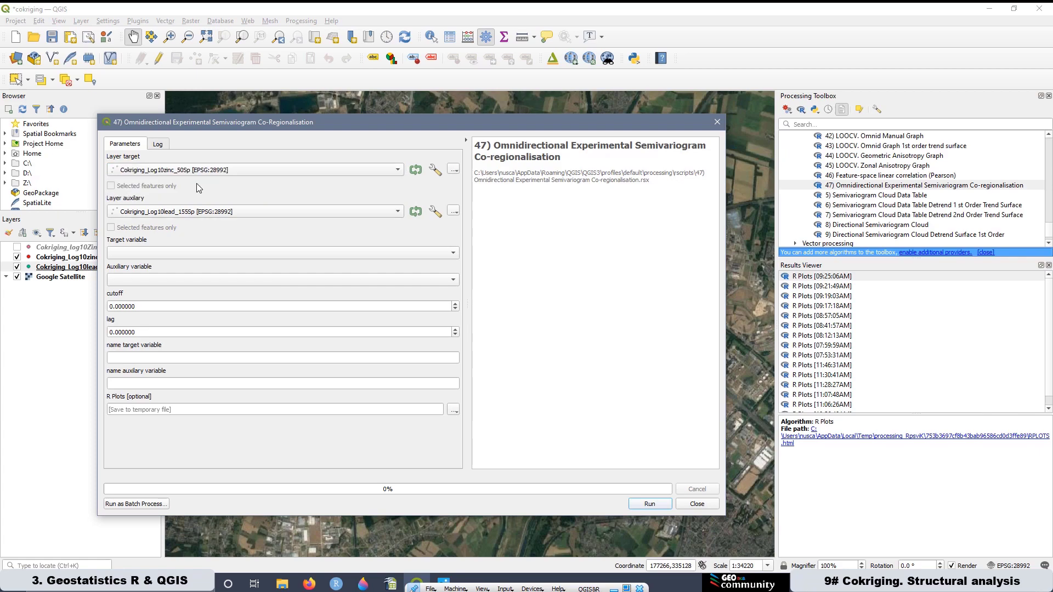
{"action": "left_click", "coordinate": [173, 215]}
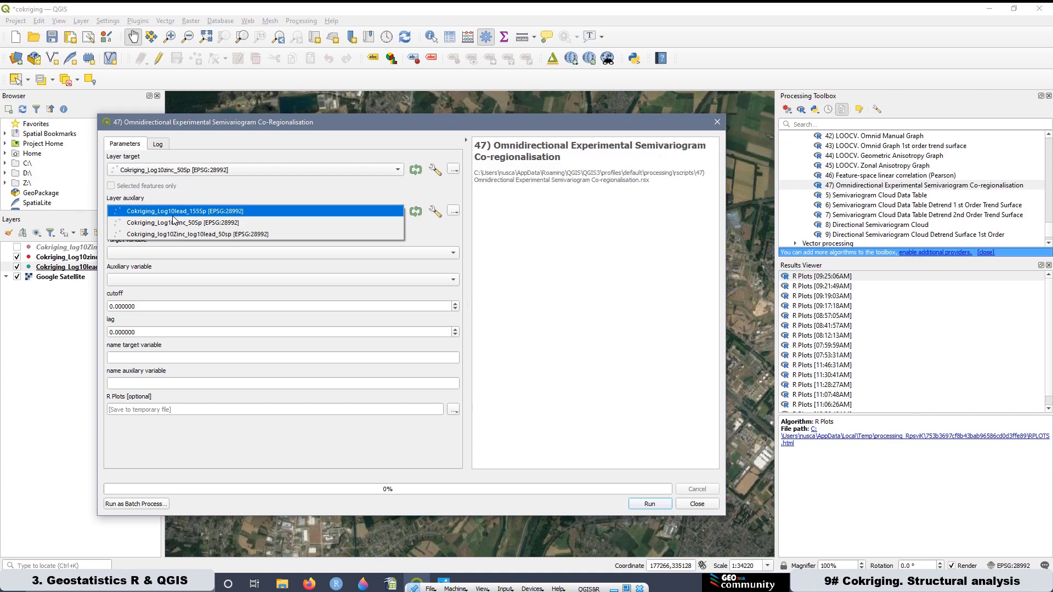
{"action": "left_click", "coordinate": [175, 212]}
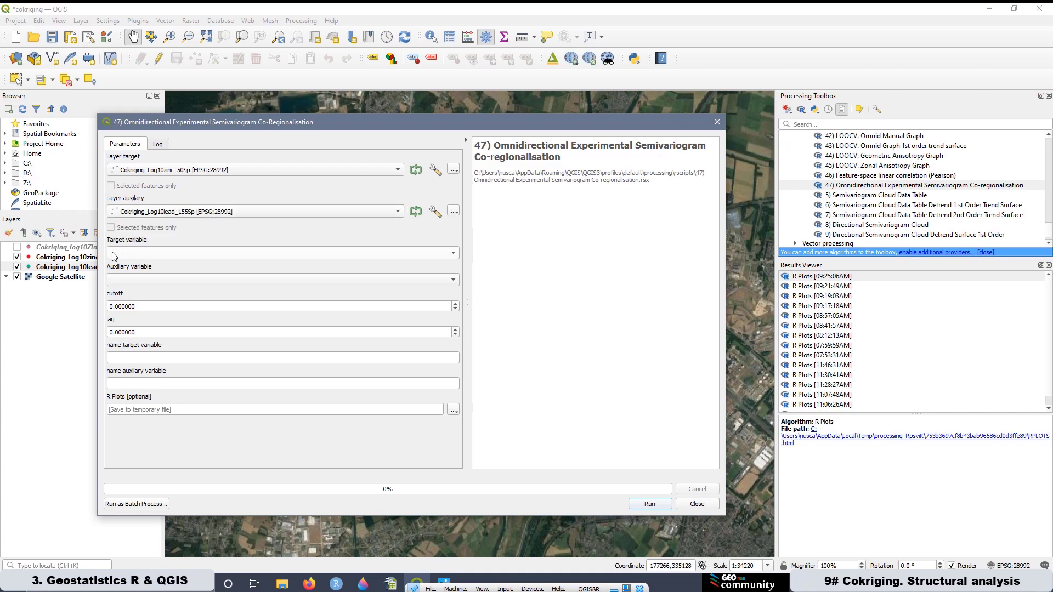
{"action": "left_click", "coordinate": [131, 252]}
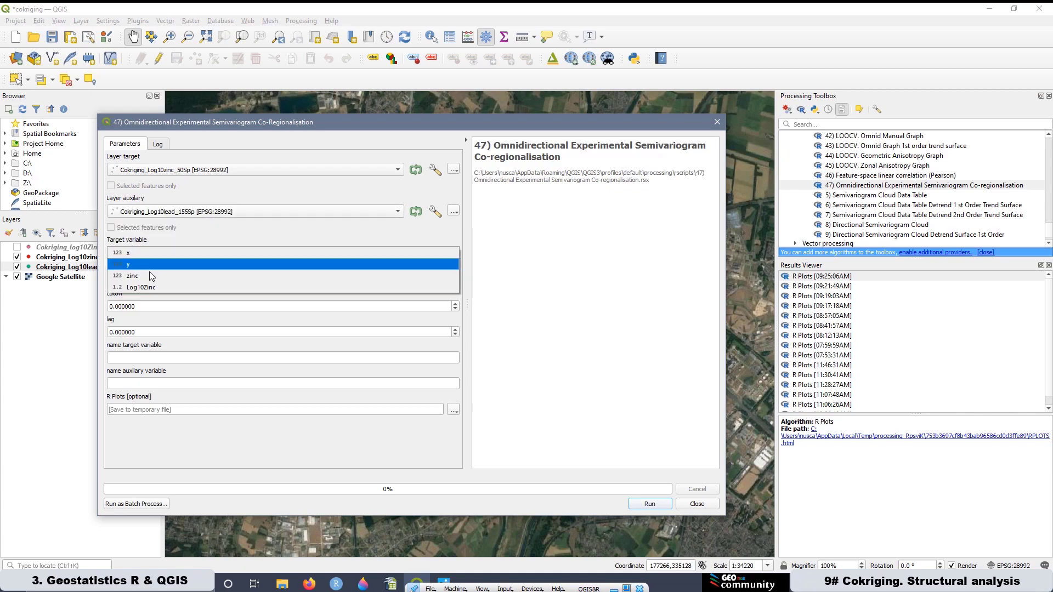
{"action": "left_click", "coordinate": [156, 288]}
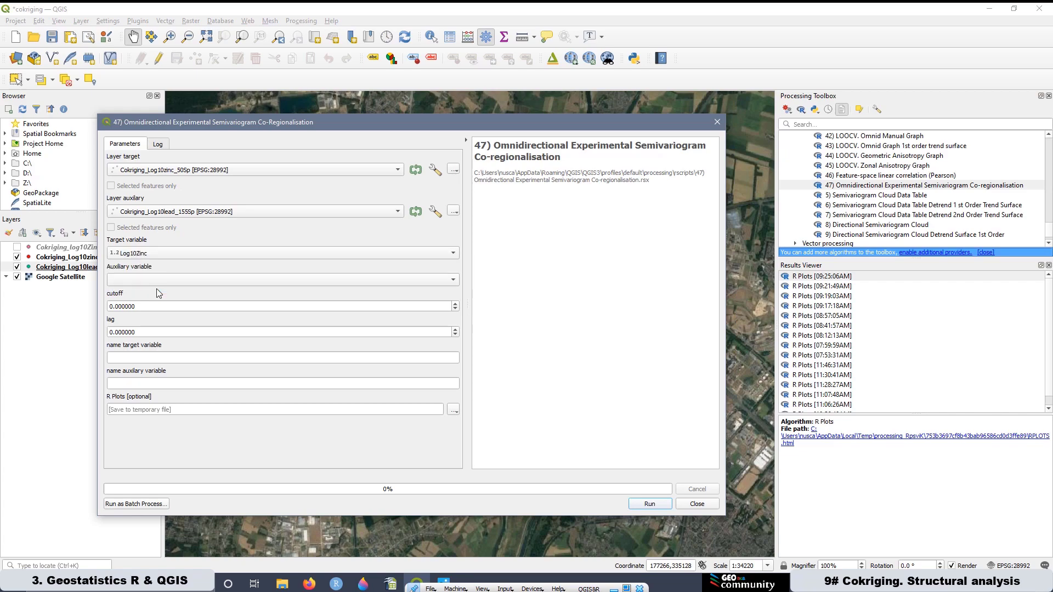
{"action": "left_click", "coordinate": [142, 281]}
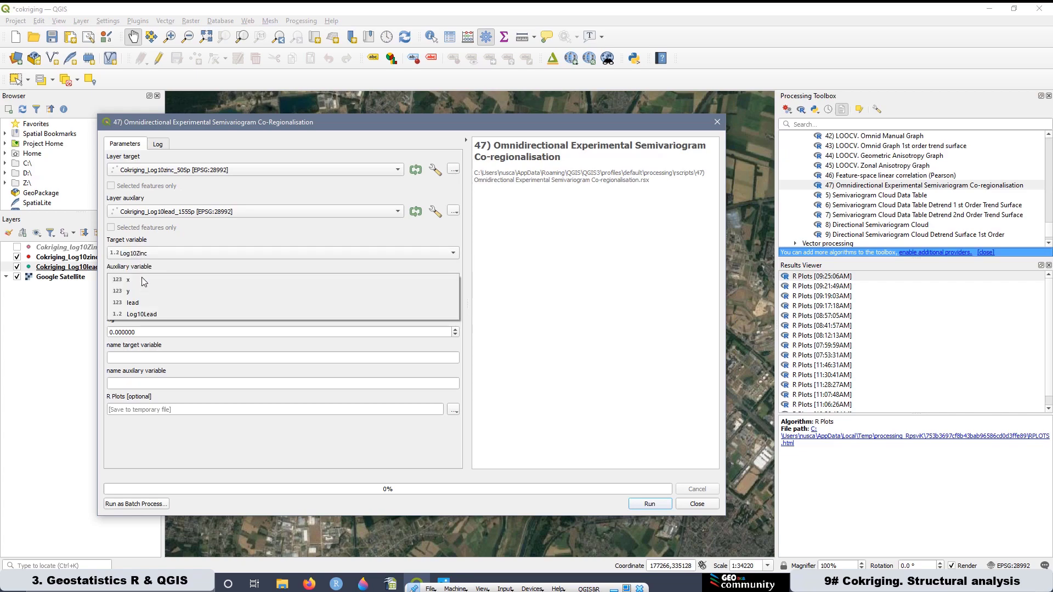
{"action": "left_click", "coordinate": [152, 316]}
Set the co-regionalisation semivariogram's cutoff to 1500 and its lag to 125
{"action": "left_click", "coordinate": [135, 305]}
{"action": "left_click_drag", "start_coordinate": [134, 305], "coordinate": [92, 302]}
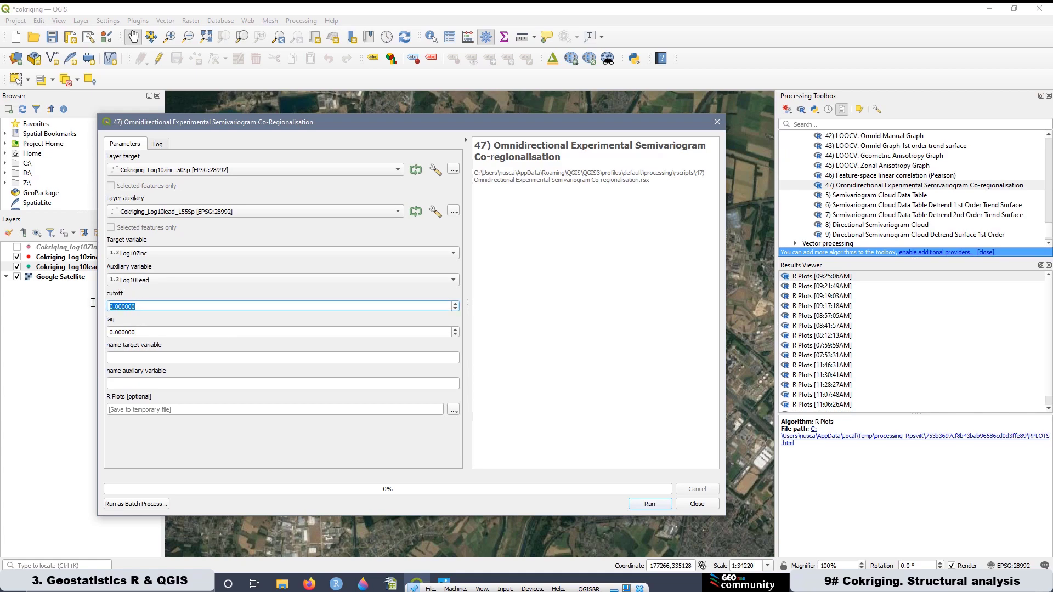
{"action": "type", "text": "1500"}
{"action": "left_click_drag", "start_coordinate": [146, 331], "coordinate": [106, 327]}
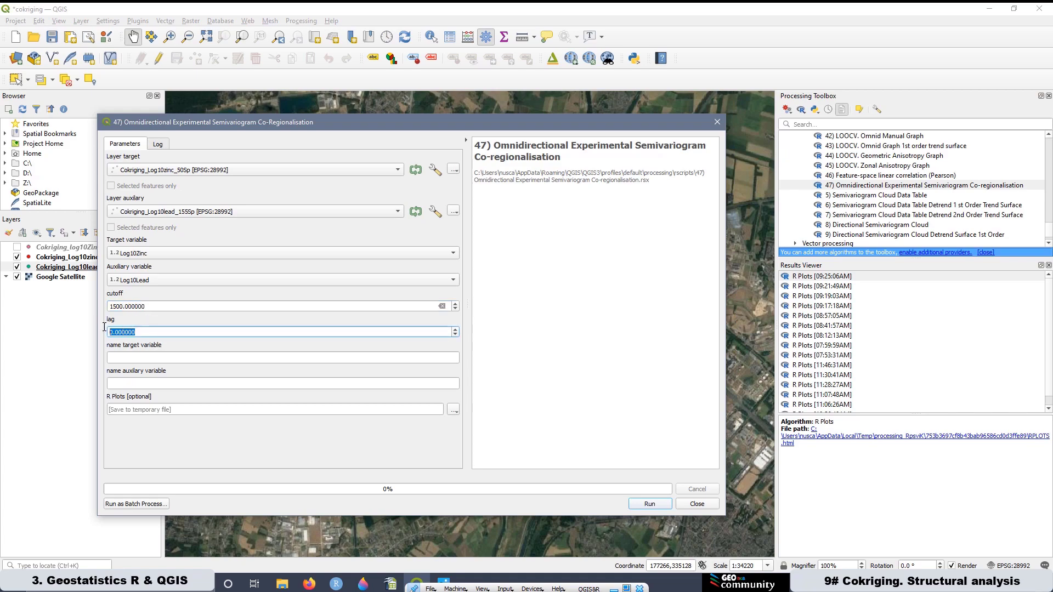
{"action": "type", "text": "125"}
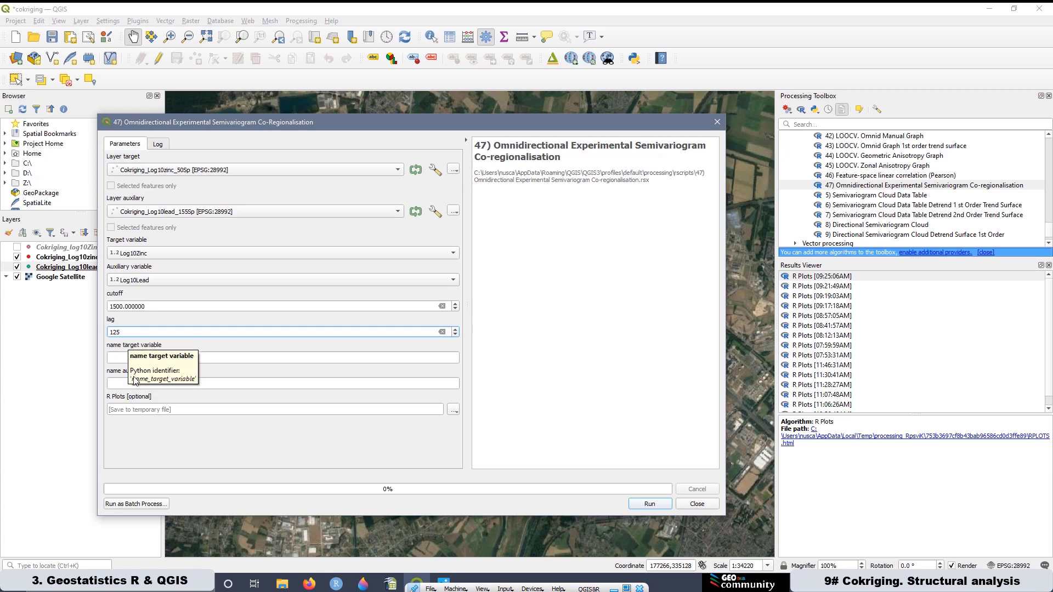
Name the target variable "Zinc" and the auxiliary variable "Lead", and run the co-regionalisation script
{"action": "left_click", "coordinate": [125, 357]}
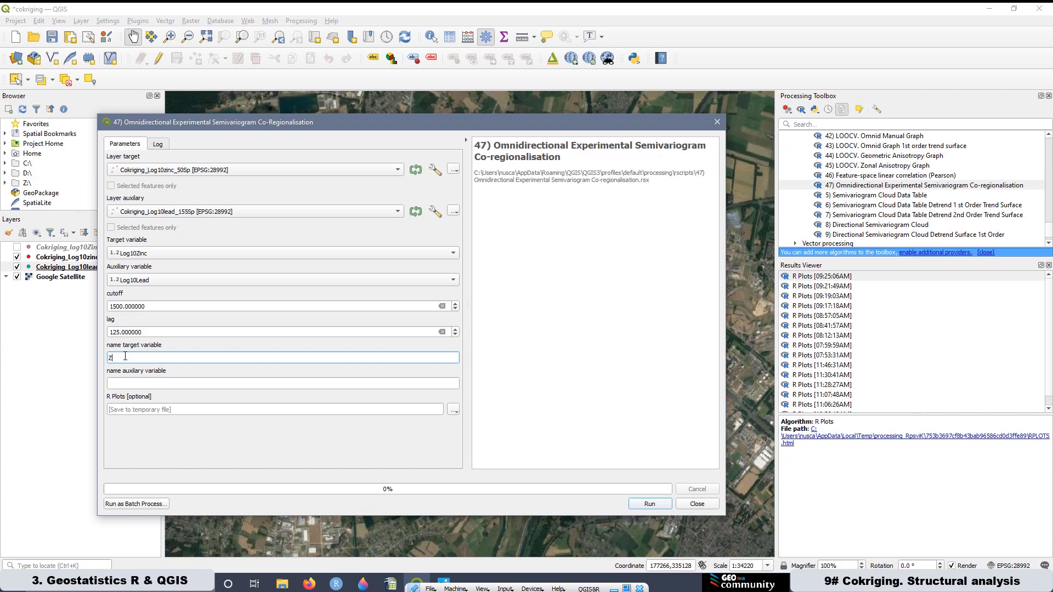
{"action": "left_click", "coordinate": [135, 384]}
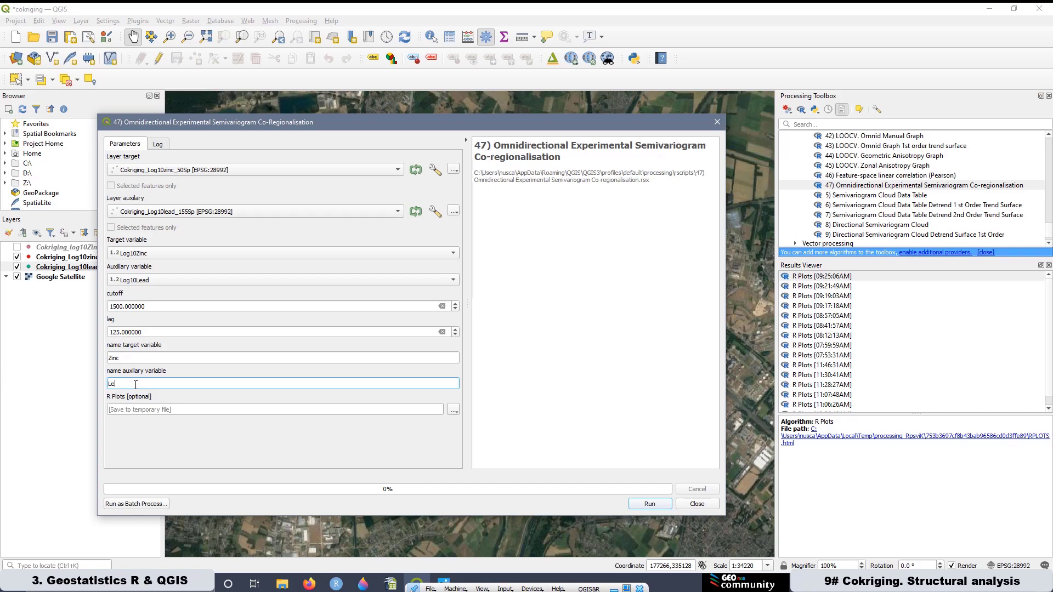
{"action": "left_click", "coordinate": [649, 504]}
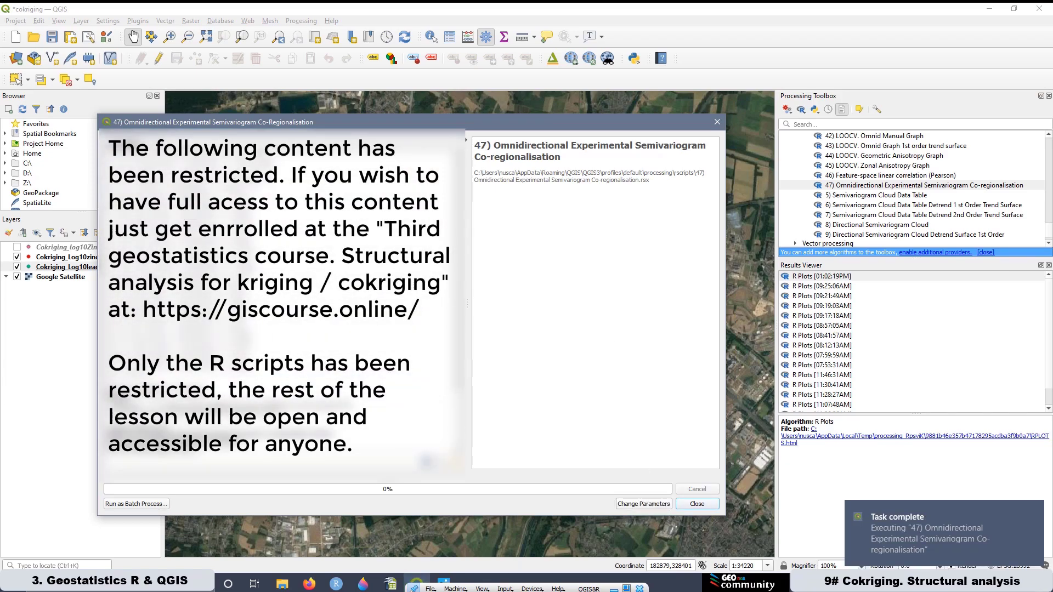
Examine the Zinc.Lead cross-semivariogram rows and the Lead direct semivariogram rows in the co-regionalisation run's log
{"action": "scroll", "coordinate": [265, 259], "scroll_direction": "up", "scroll_amount": 4}
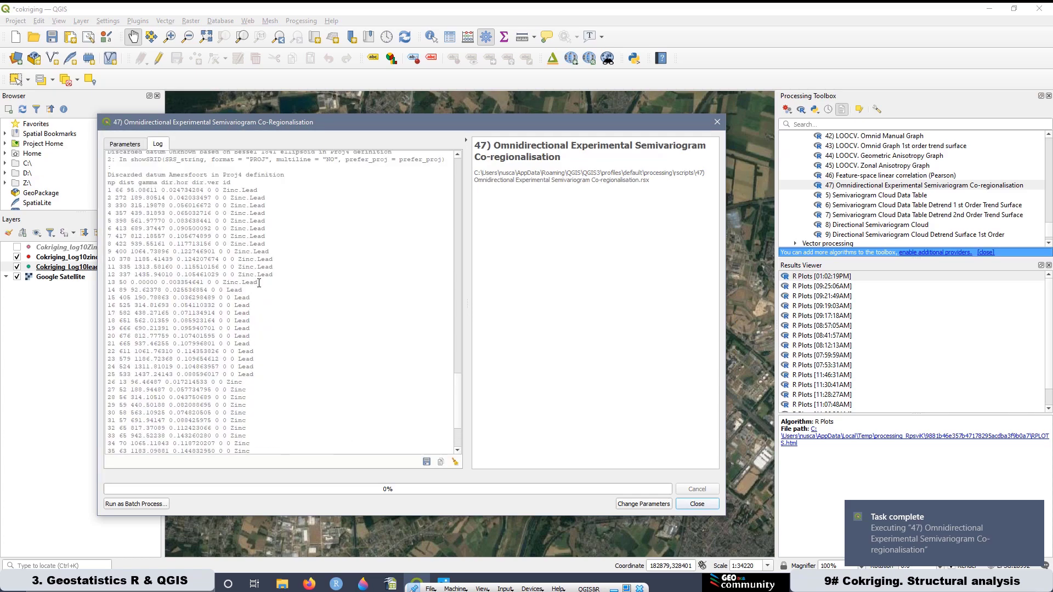
{"action": "left_click_drag", "start_coordinate": [277, 275], "coordinate": [108, 260]}
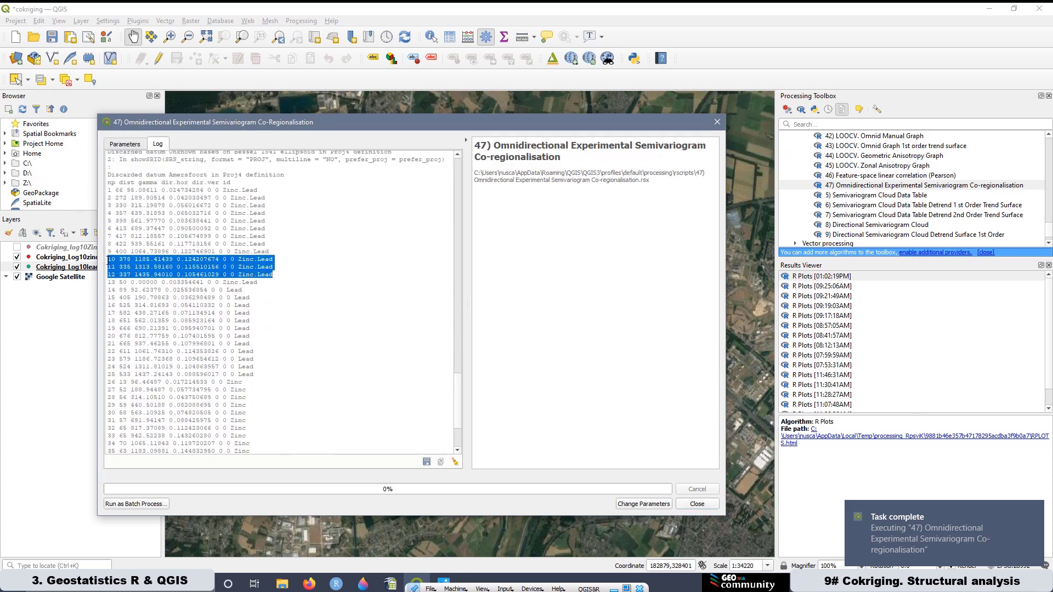
{"action": "left_click_drag", "start_coordinate": [258, 283], "coordinate": [107, 189]}
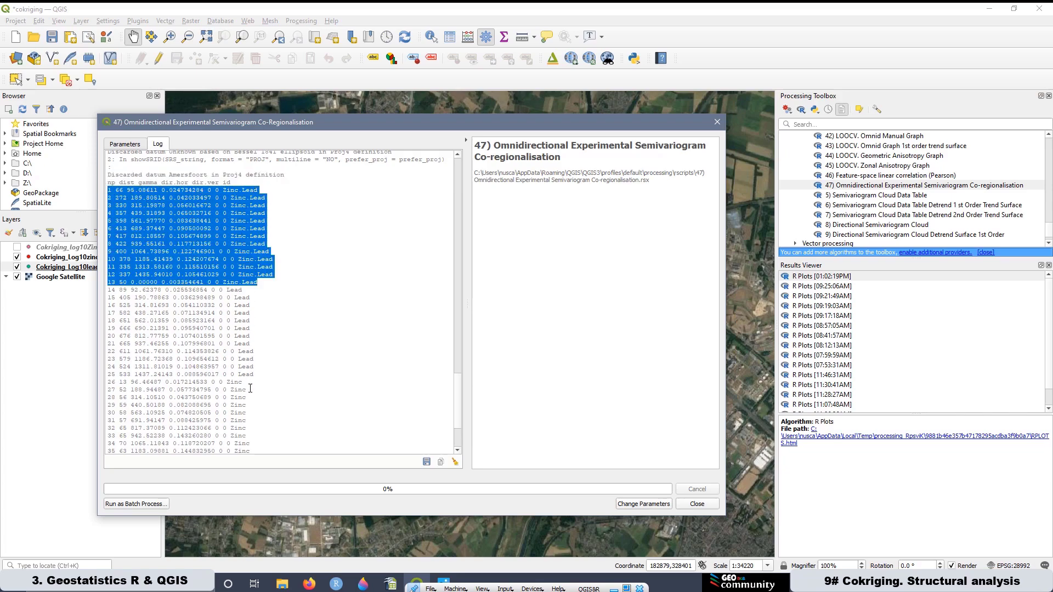
{"action": "left_click_drag", "start_coordinate": [254, 375], "coordinate": [103, 288]}
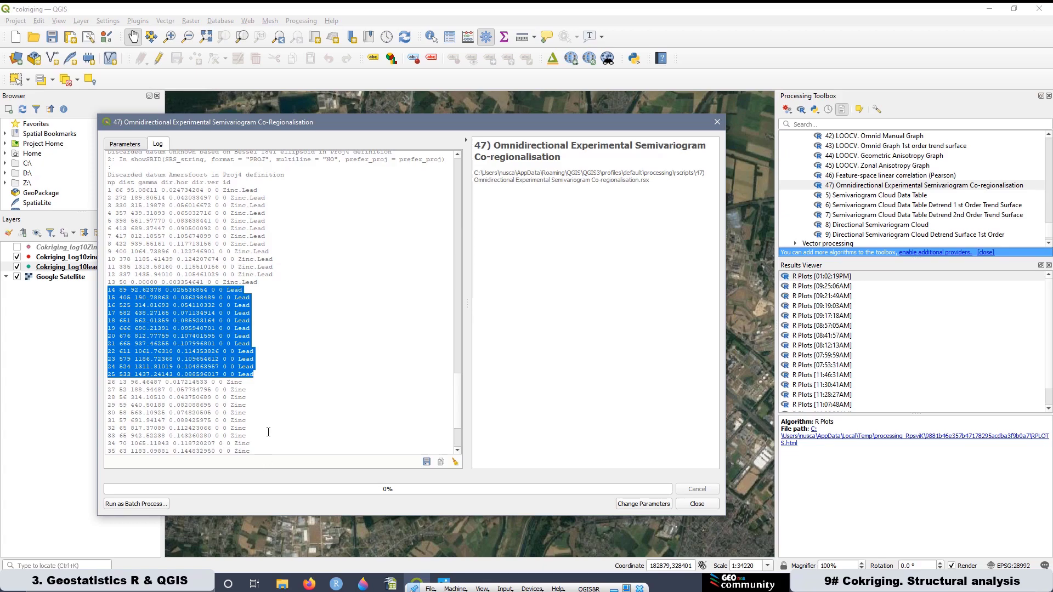
Examine the Zinc direct semivariogram rows in the log and the latest R plot of the Zinc, Lead and Zinc.Lead semivariograms
{"action": "left_click_drag", "start_coordinate": [259, 436], "coordinate": [103, 350]}
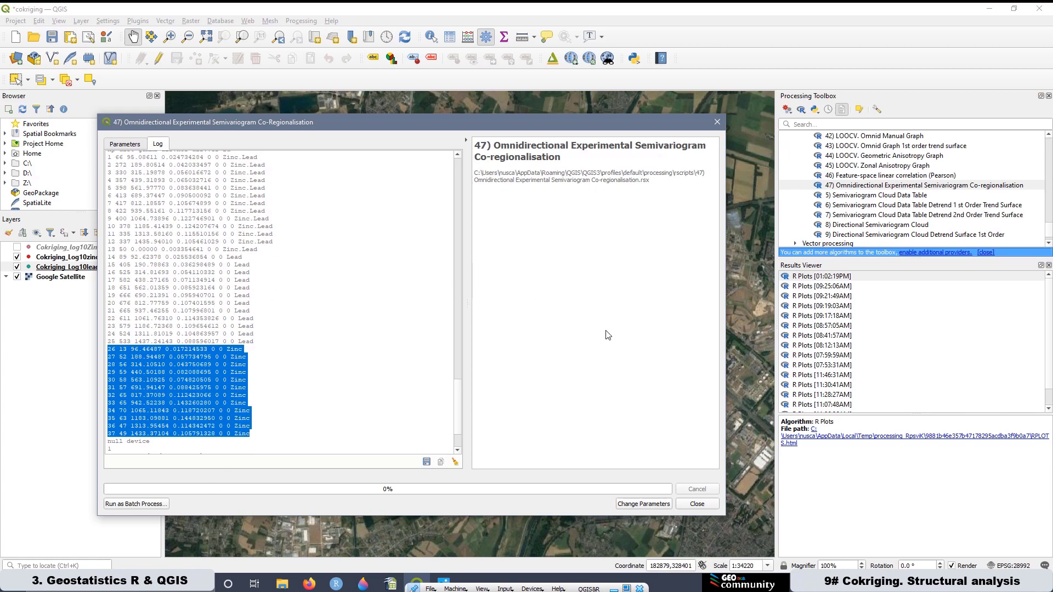
{"action": "double_click", "coordinate": [808, 275]}
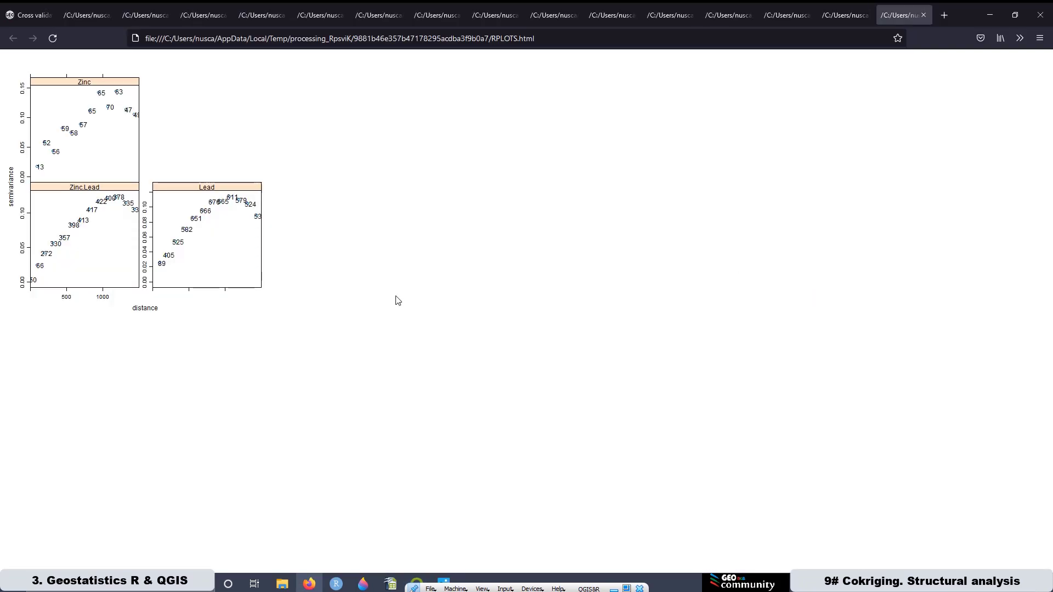
{"action": "scroll", "coordinate": [398, 301], "scroll_direction": "up", "scroll_amount": 6, "text": "ctrl"}
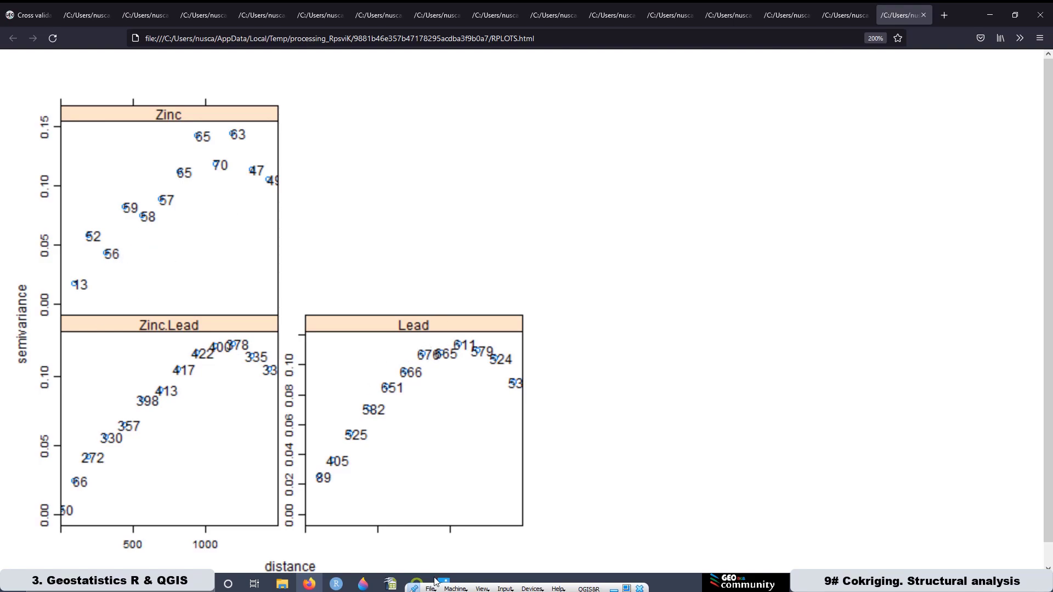
Edit the co-regionalisation script 47 in QGIS to remove the pair-number labels from its plots, and save the script
{"action": "left_click", "coordinate": [418, 583]}
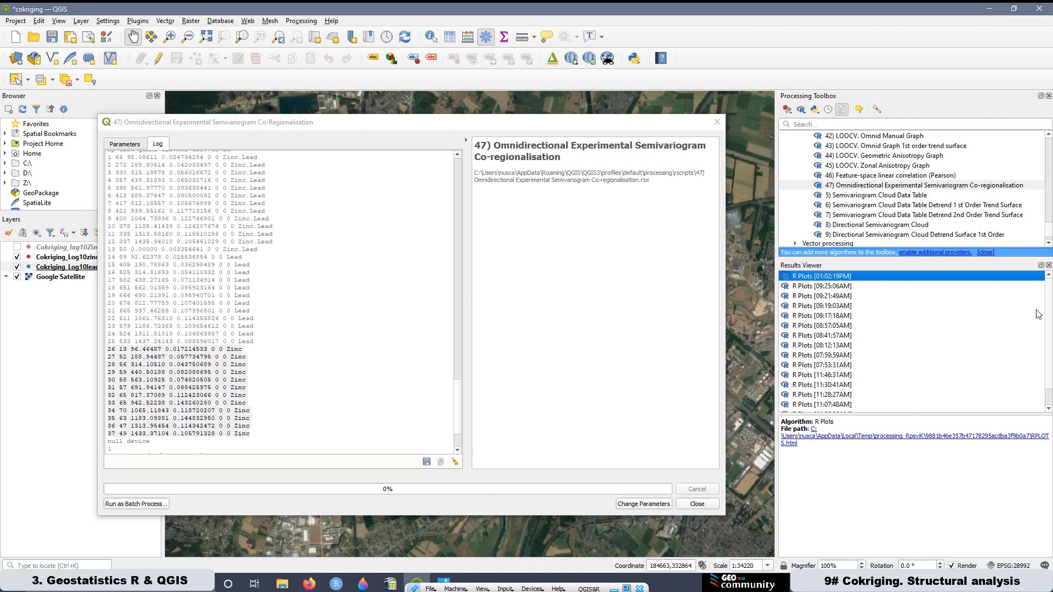
{"action": "right_click", "coordinate": [873, 188]}
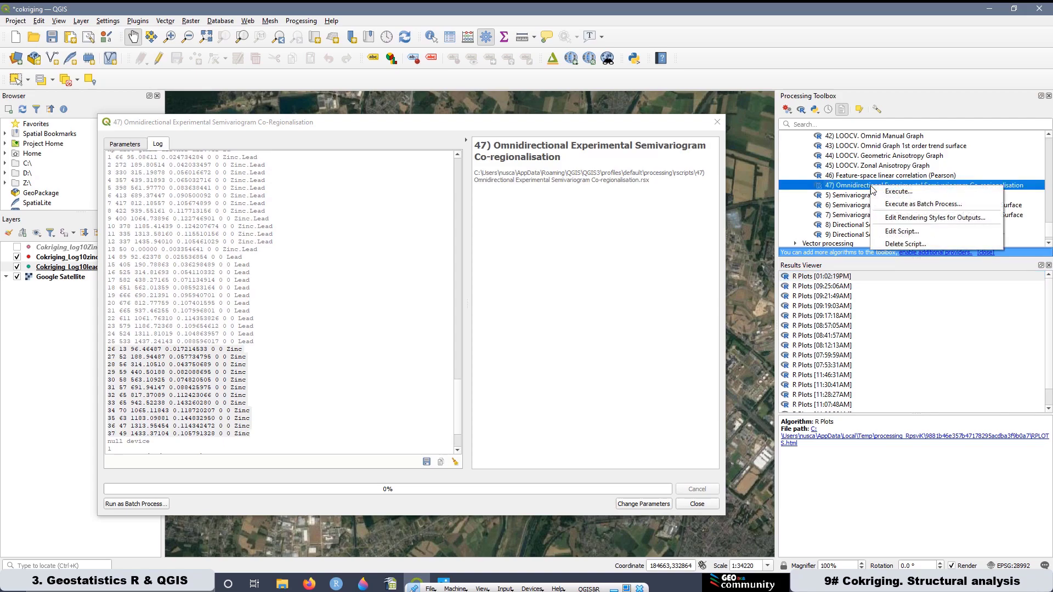
{"action": "left_click", "coordinate": [901, 230]}
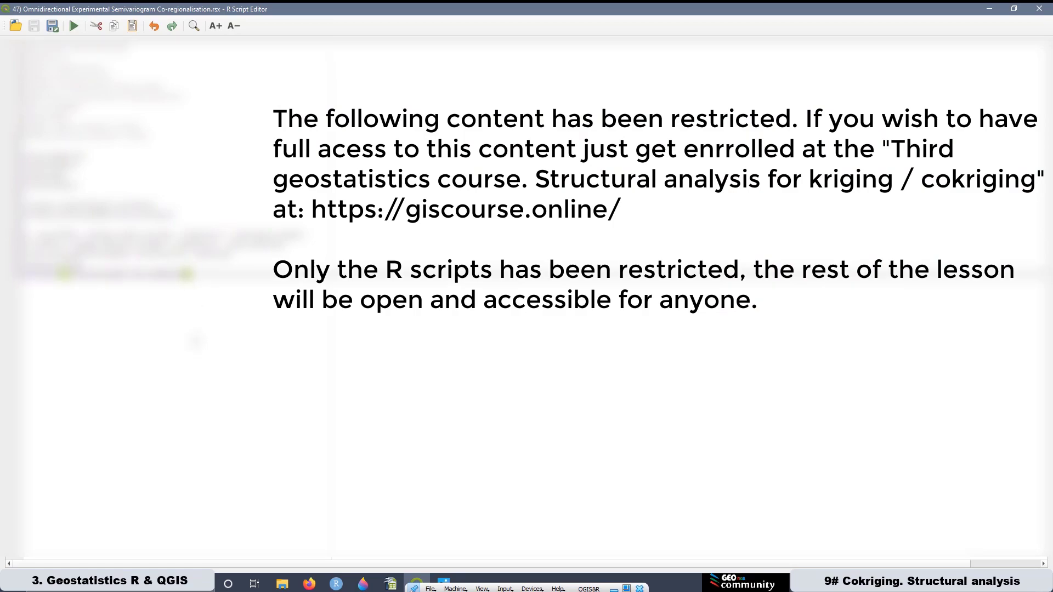
{"action": "key", "text": "BackSpace"}
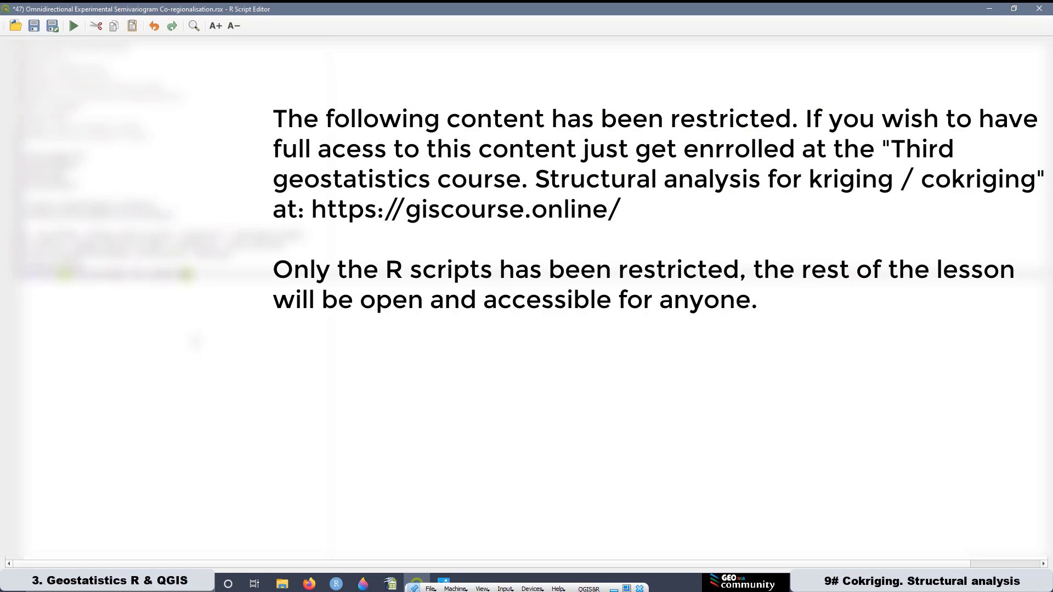
{"action": "left_click", "coordinate": [33, 26]}
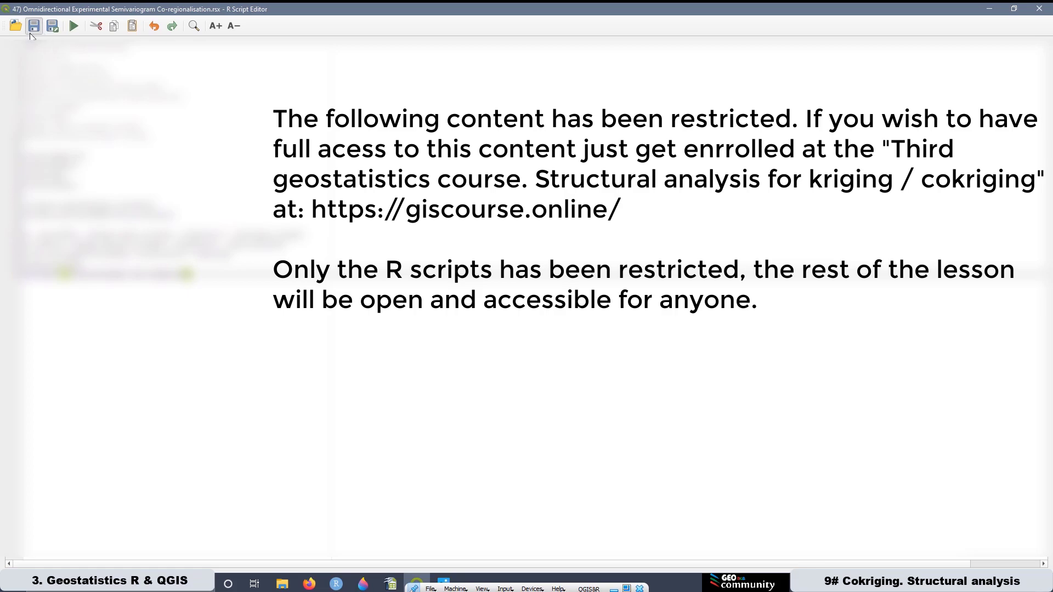
{"action": "left_click", "coordinate": [1039, 8]}
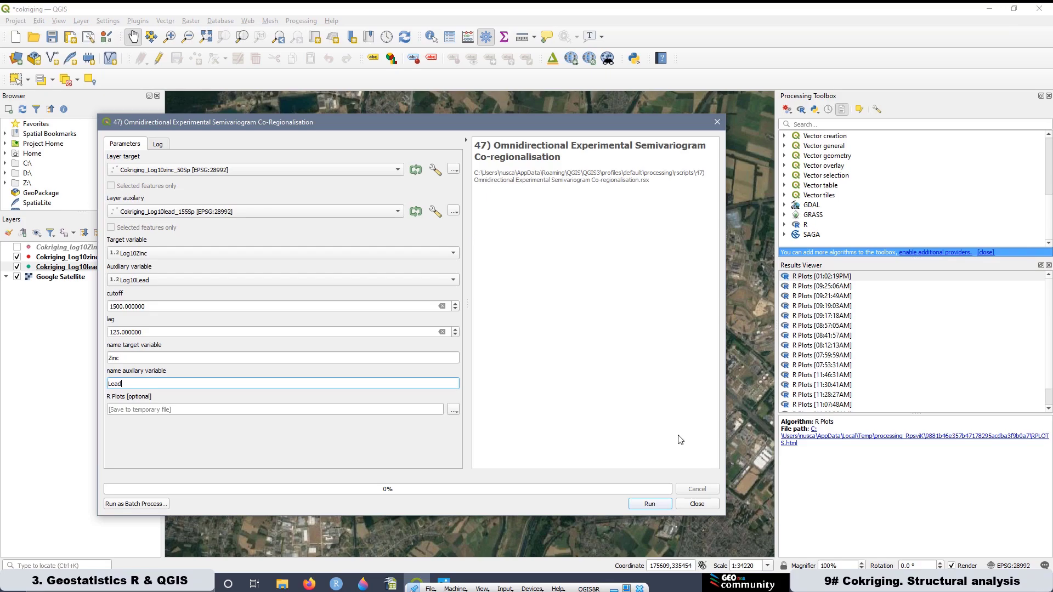
Run the edited co-regionalisation script with the same parameters and view its new semivariogram plot enlarged
{"action": "left_click", "coordinate": [650, 504]}
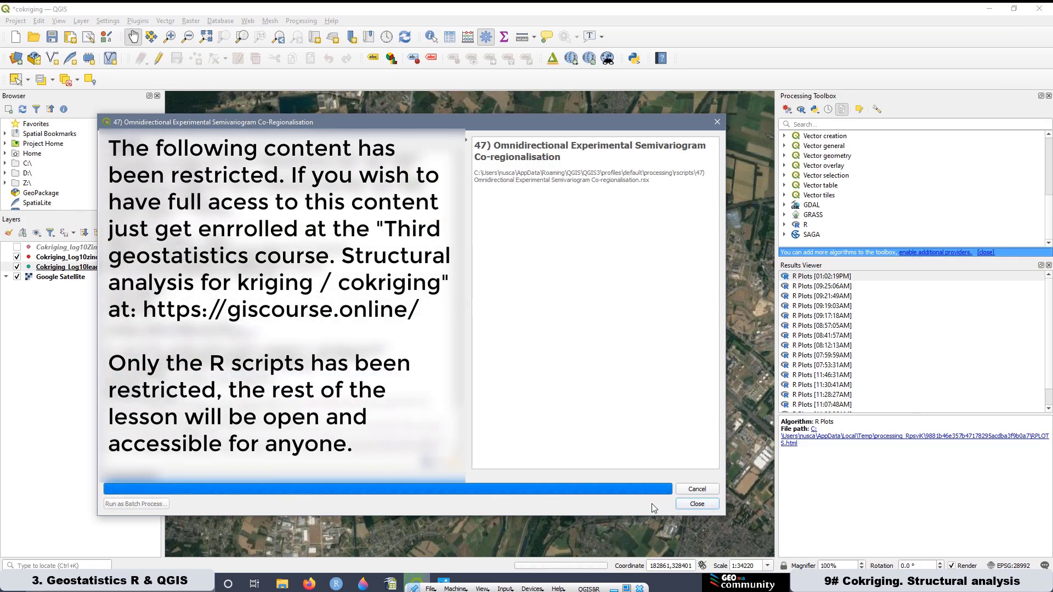
{"action": "double_click", "coordinate": [847, 276]}
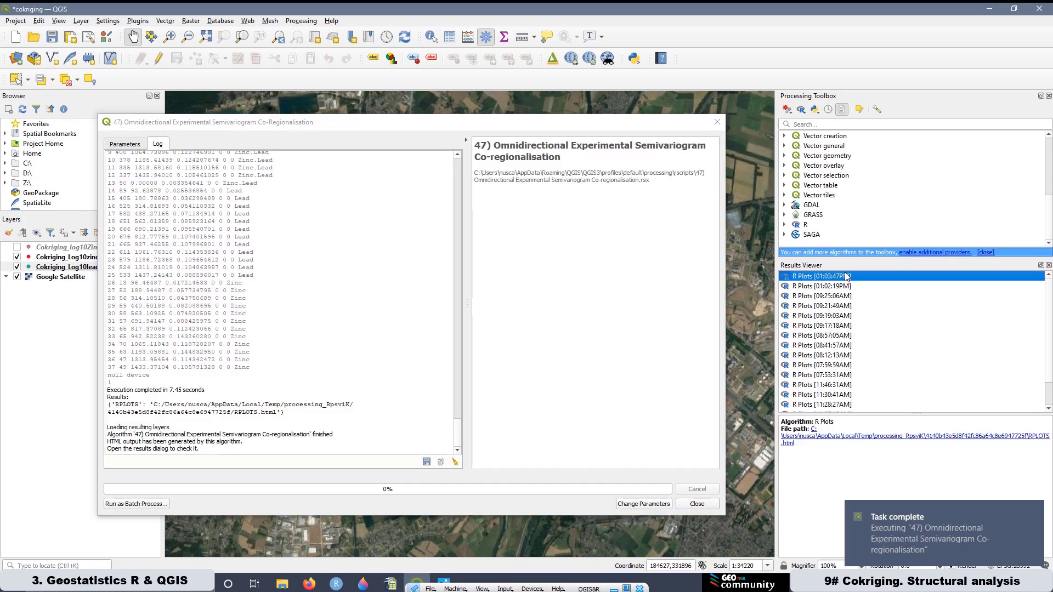
{"action": "scroll", "coordinate": [311, 299], "scroll_direction": "up", "scroll_amount": 2}
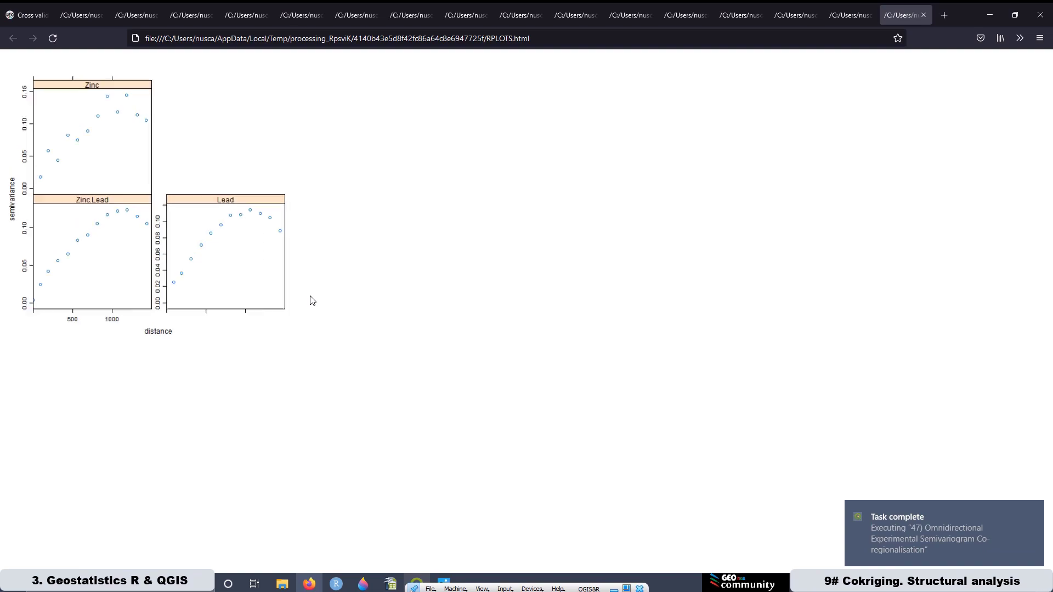
{"action": "scroll", "coordinate": [311, 300], "scroll_direction": "up", "scroll_amount": 3}
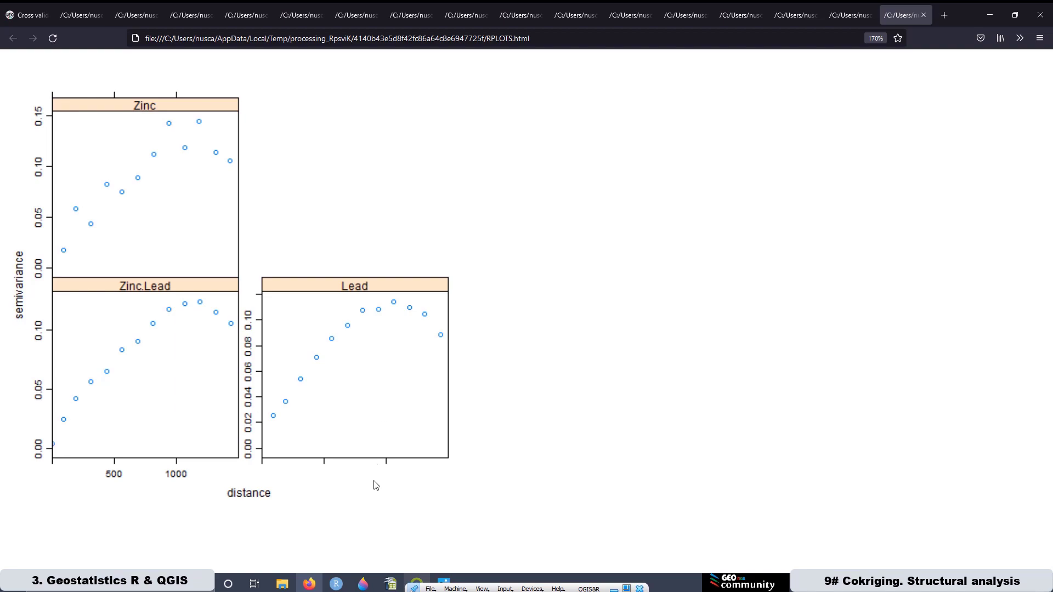
Review the Cokriging theory slide in Paint 3D, and compare the labelled and unlabelled co-regionalisation plots in the browser
{"action": "mouse_move", "coordinate": [366, 586]}
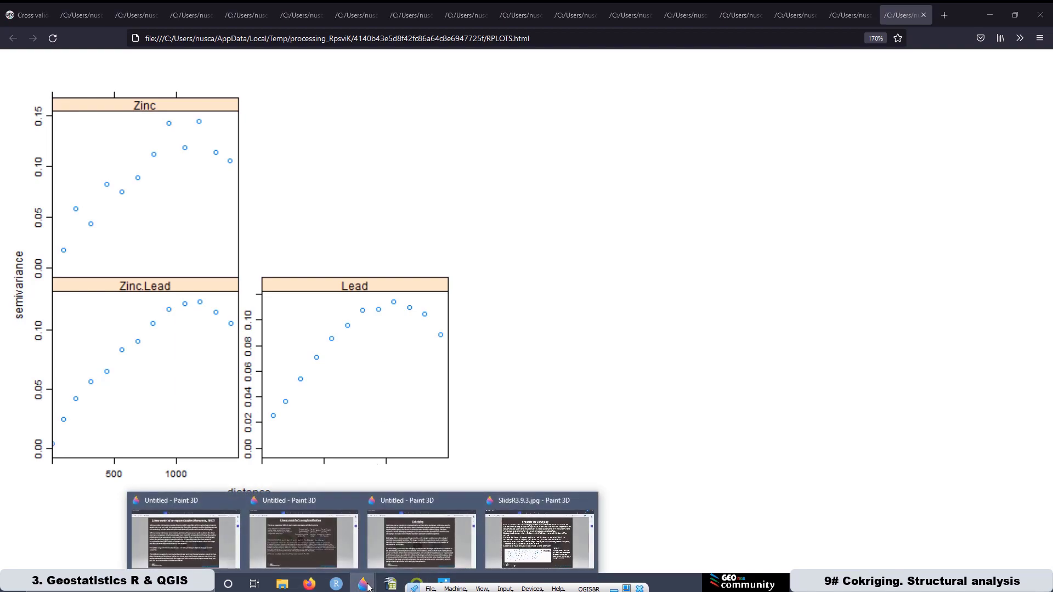
{"action": "left_click", "coordinate": [417, 499]}
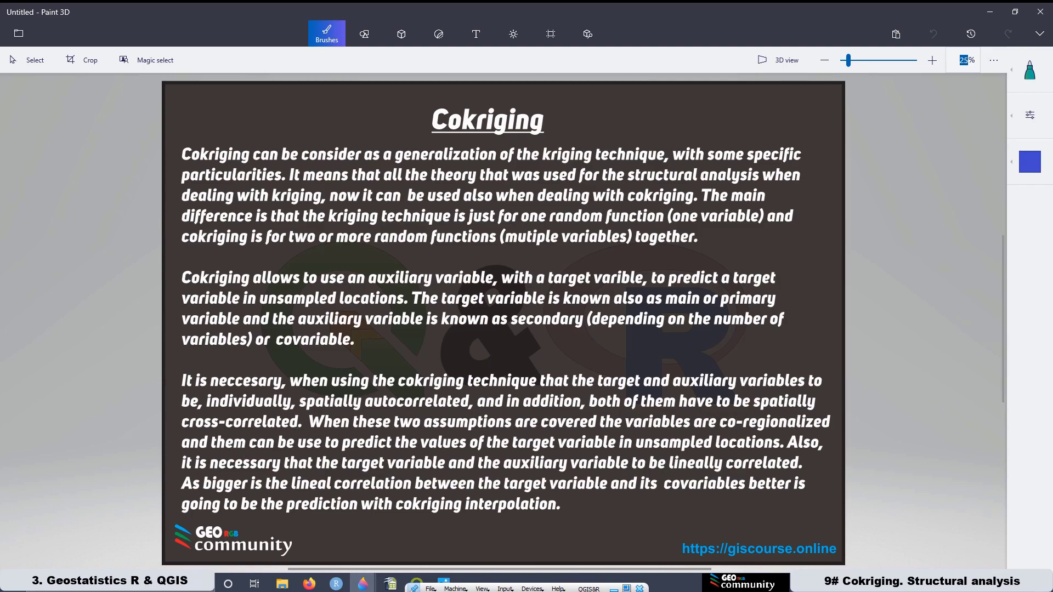
{"action": "left_click", "coordinate": [989, 12]}
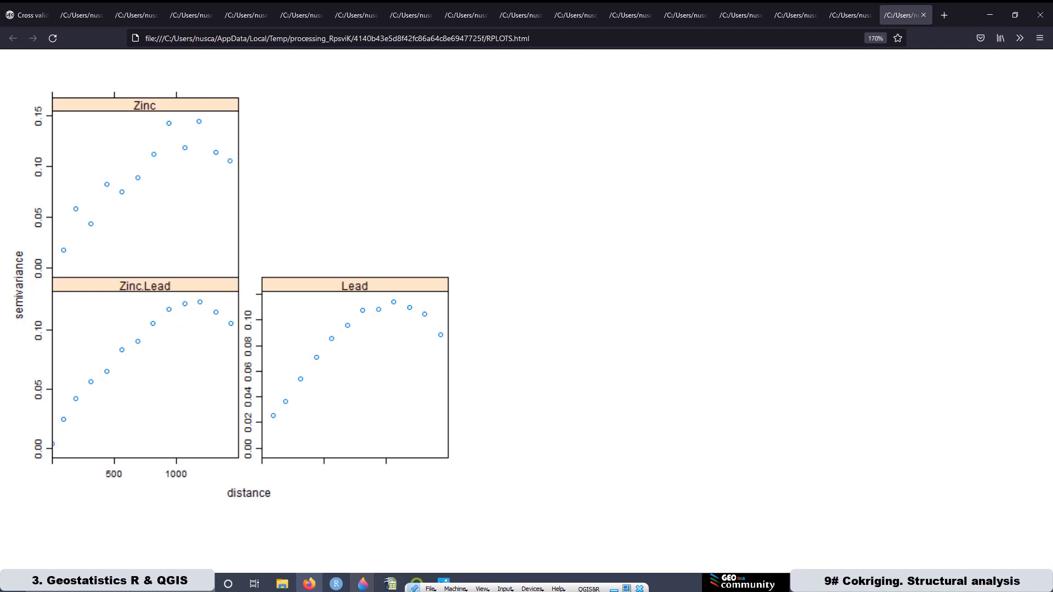
{"action": "left_click", "coordinate": [840, 17]}
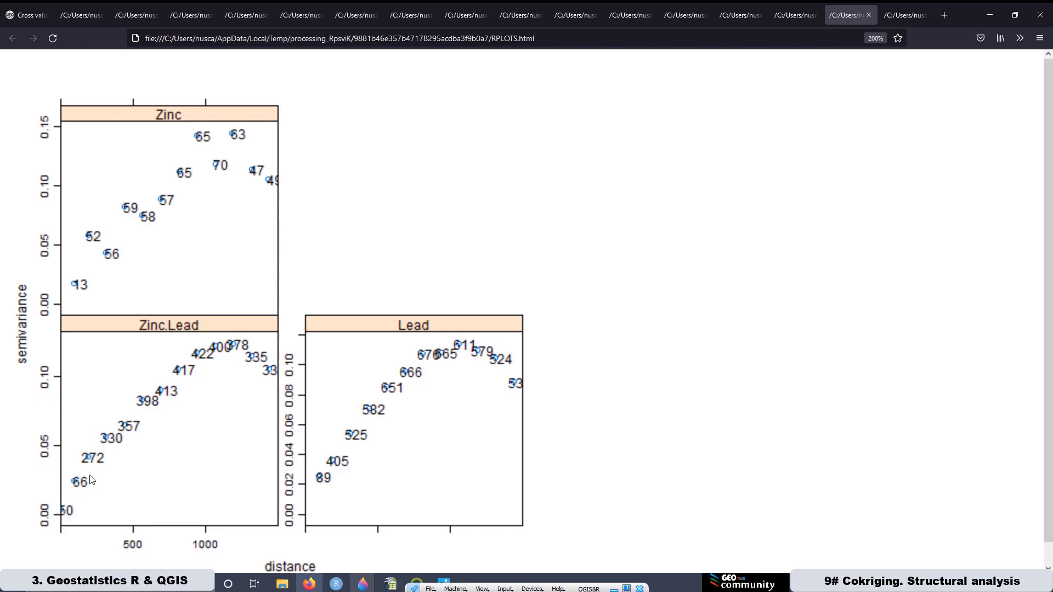
{"action": "left_click", "coordinate": [904, 16]}
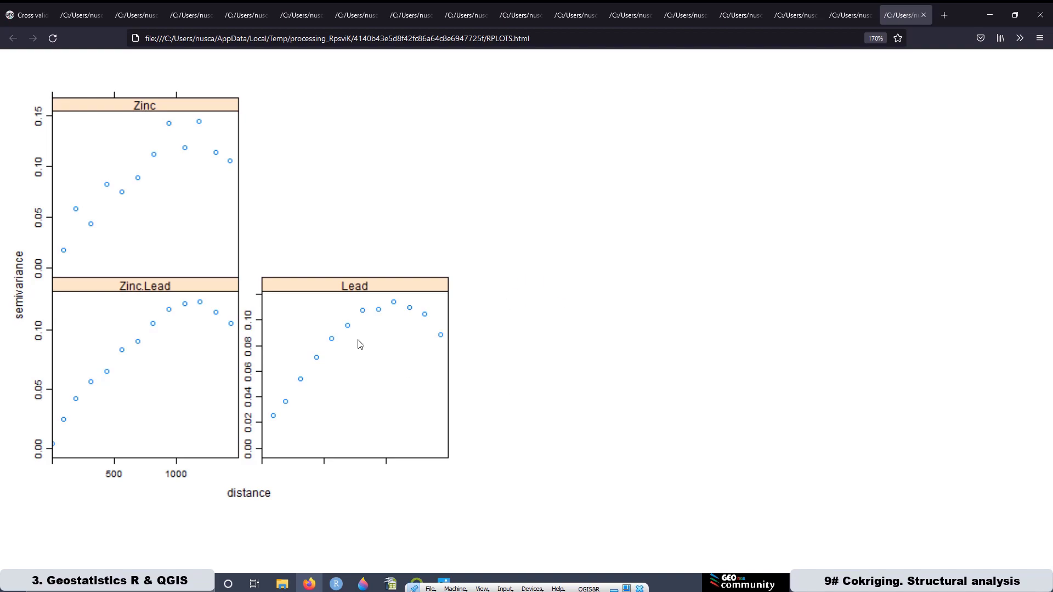
Create a new R script in QGIS, paste the copied code into it and enlarge the editor text by four steps
{"action": "mouse_move", "coordinate": [425, 577]}
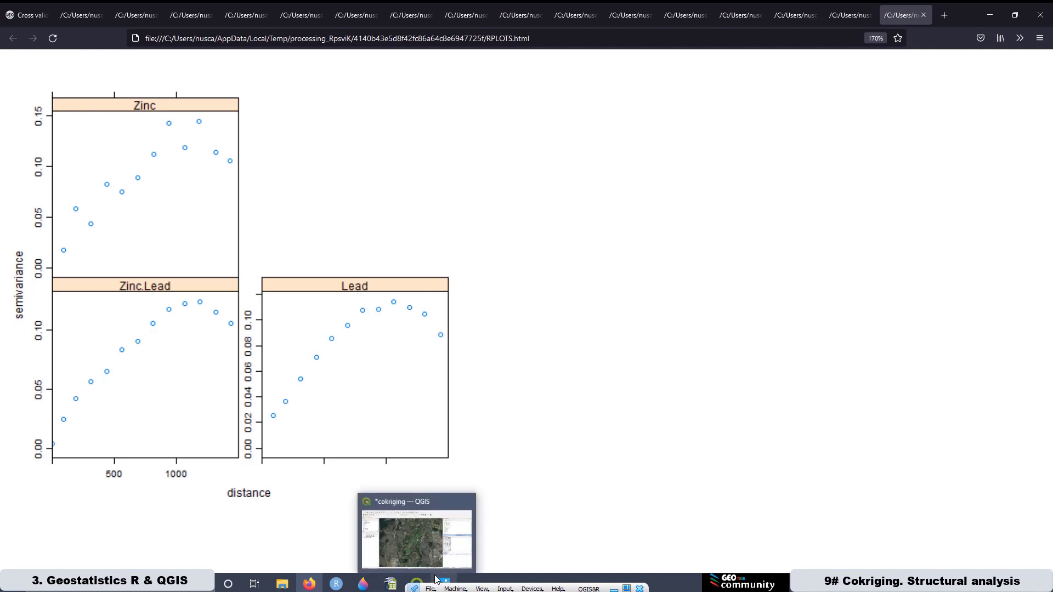
{"action": "left_click", "coordinate": [424, 580]}
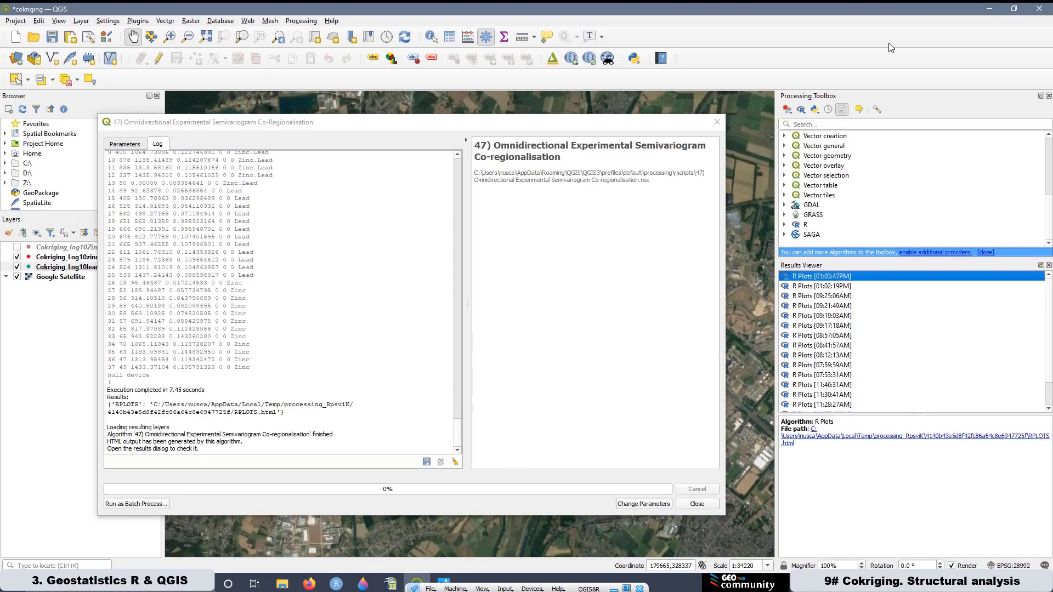
{"action": "left_click", "coordinate": [801, 112]}
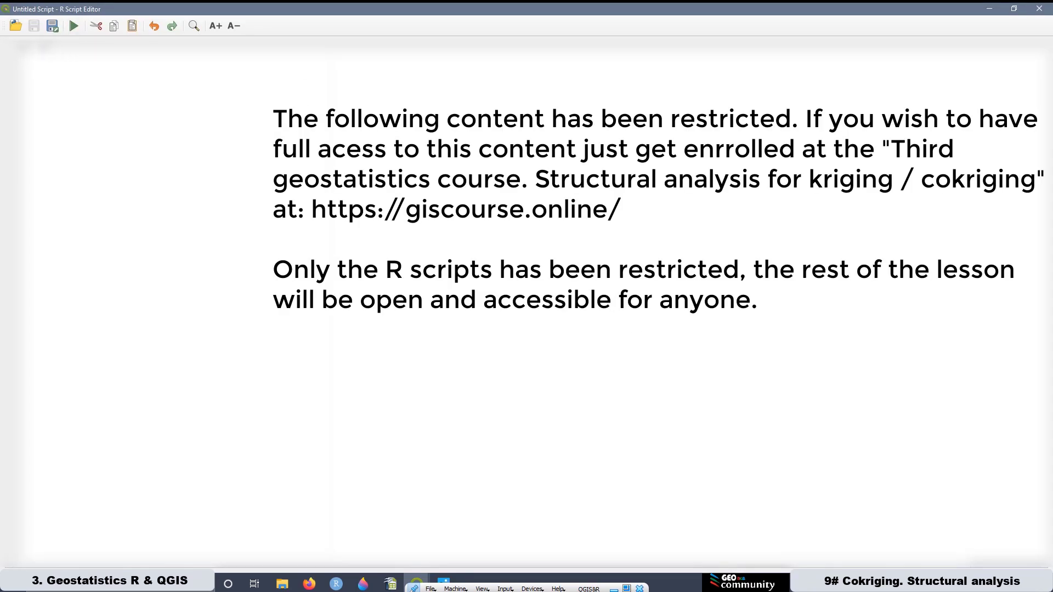
{"action": "right_click", "coordinate": [45, 48]}
{"action": "left_click", "coordinate": [76, 104]}
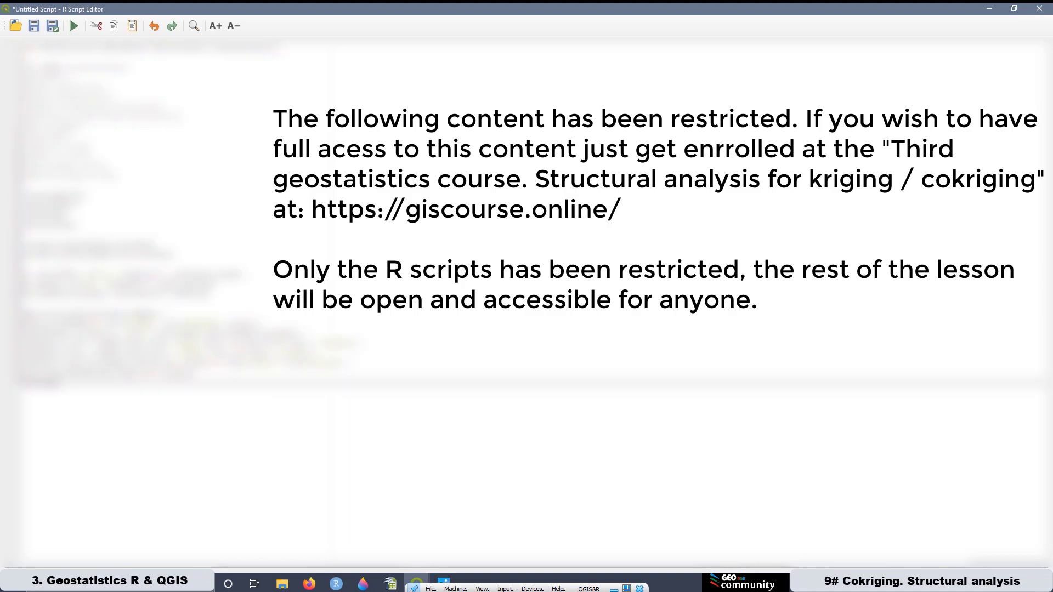
{"action": "left_click", "coordinate": [216, 26]}
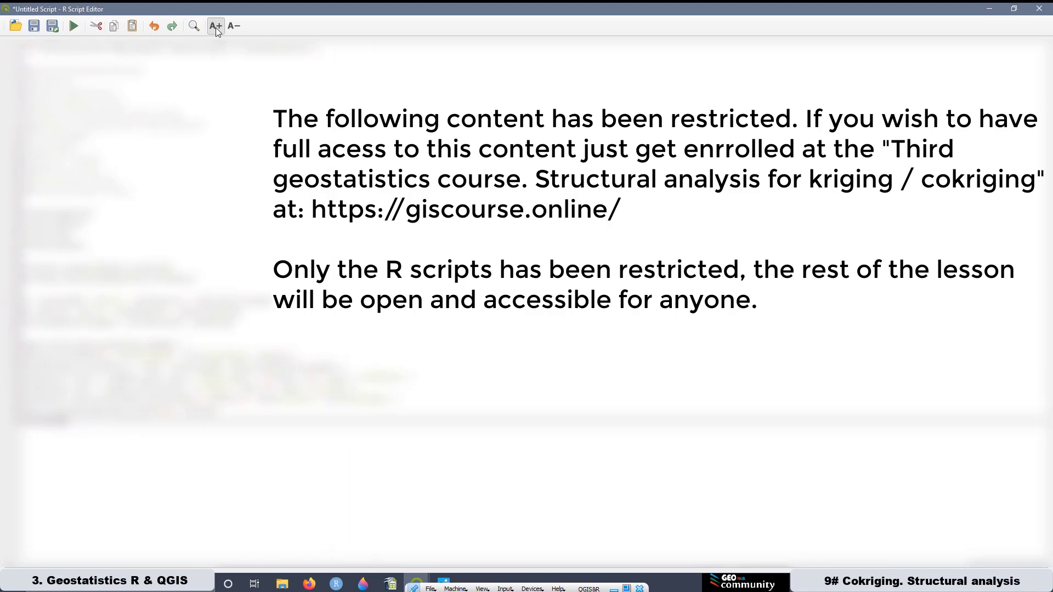
{"action": "left_click", "coordinate": [215, 26]}
{"action": "left_click", "coordinate": [215, 25]}
{"action": "left_click", "coordinate": [215, 26]}
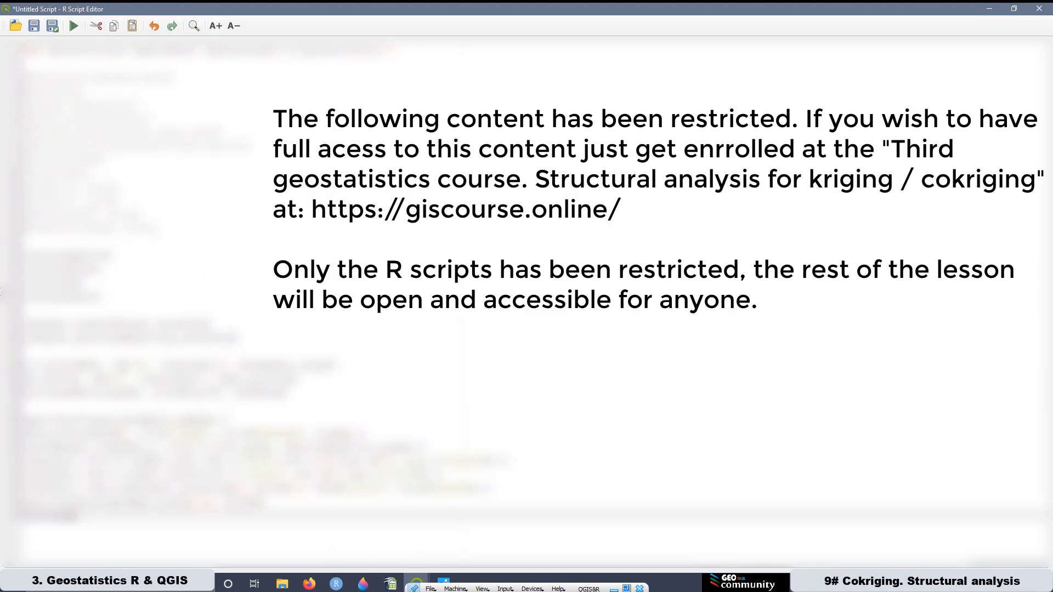
Examine two neighbouring code lines near the middle of the pasted script
{"action": "left_click_drag", "start_coordinate": [104, 268], "coordinate": [26, 266]}
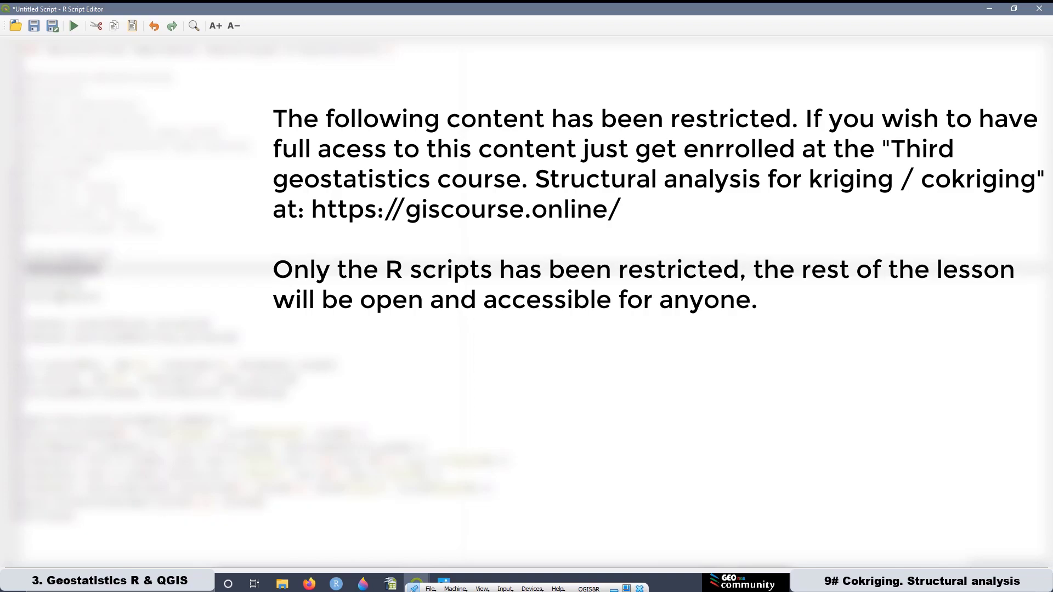
{"action": "left_click", "coordinate": [129, 245]}
{"action": "left_click_drag", "start_coordinate": [113, 254], "coordinate": [25, 255]}
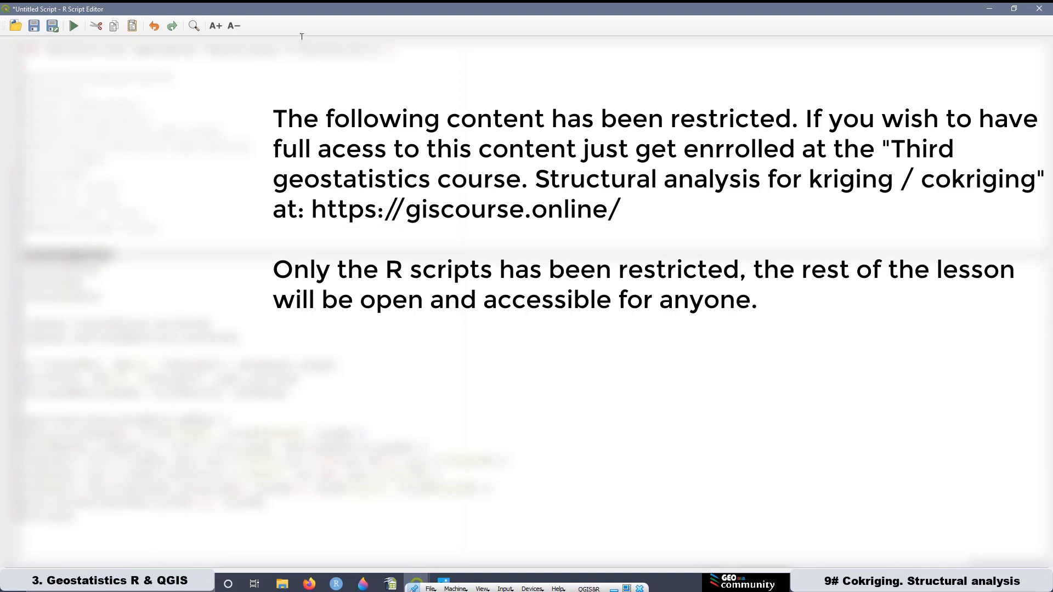
Cut the title line from the script and save the script as "48) Omnidirectional Experimental Semivariogram Co-regionalisation 2.rsx"
{"action": "left_click_drag", "start_coordinate": [394, 50], "coordinate": [22, 50]}
{"action": "right_click", "coordinate": [74, 50]}
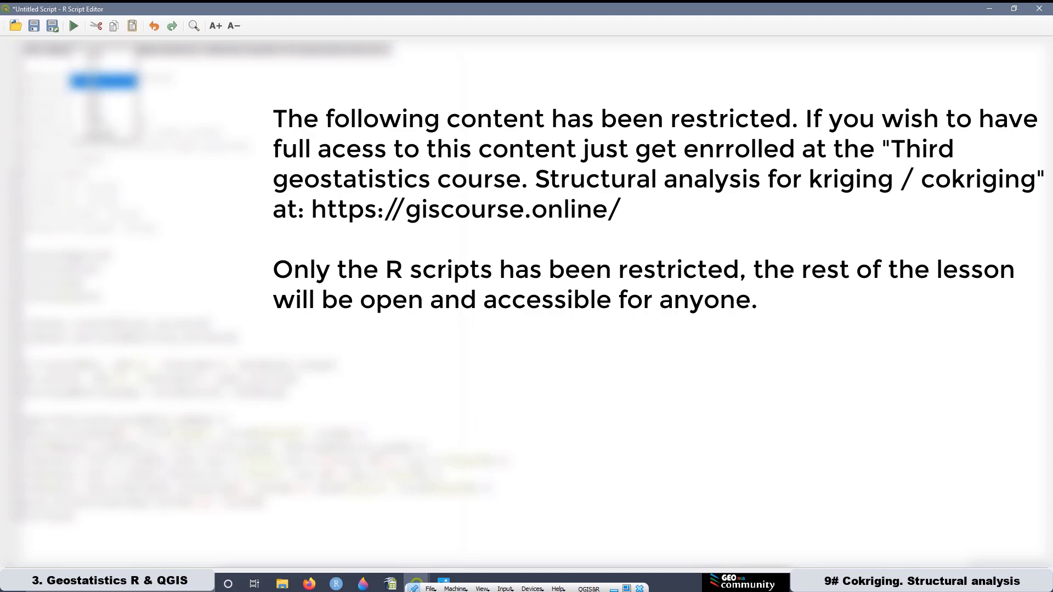
{"action": "left_click", "coordinate": [81, 79]}
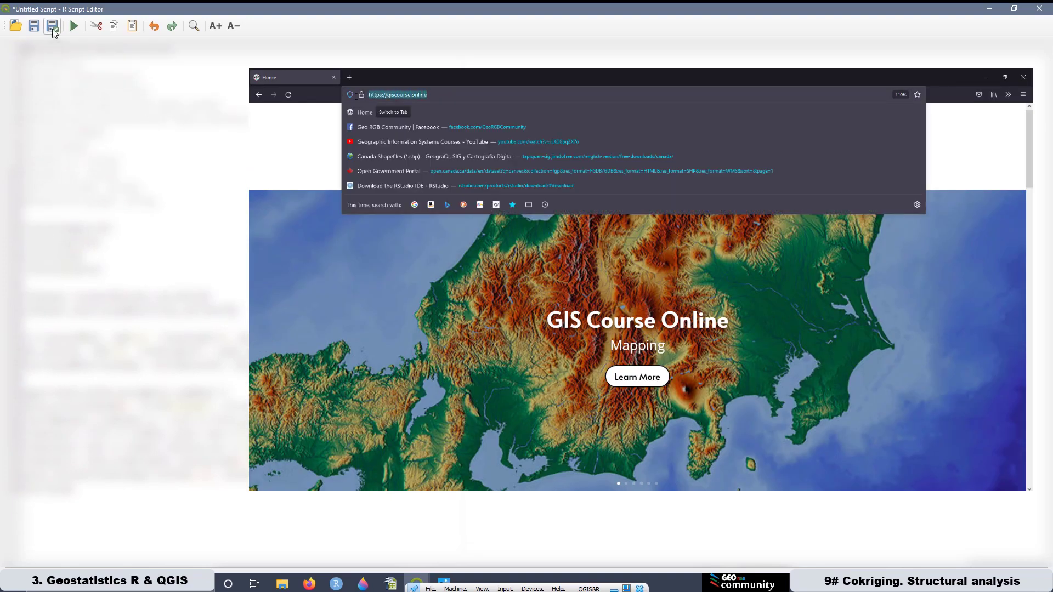
{"action": "left_click", "coordinate": [52, 26]}
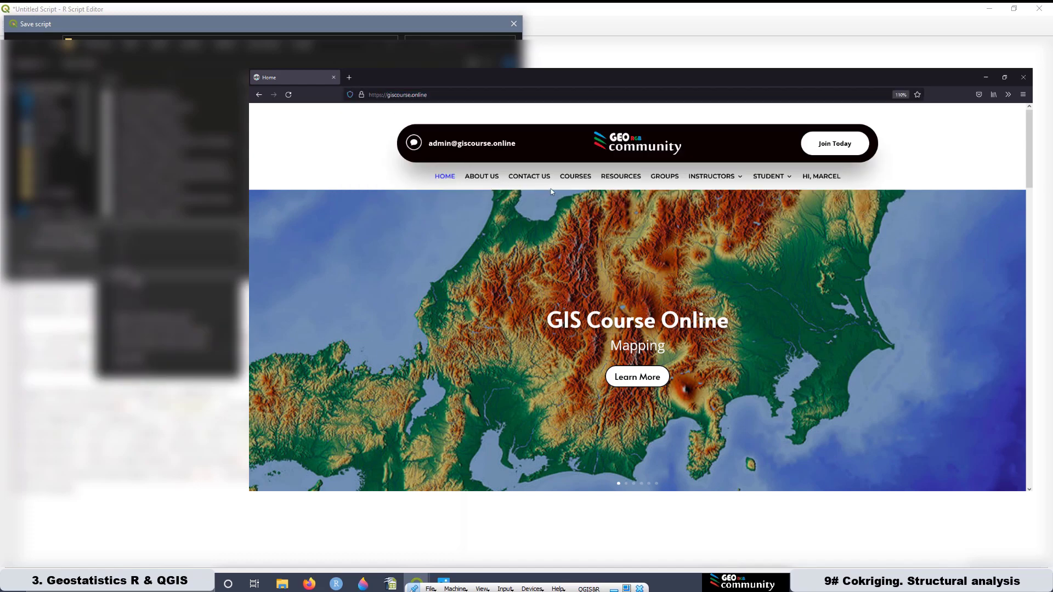
{"action": "left_click", "coordinate": [584, 183]}
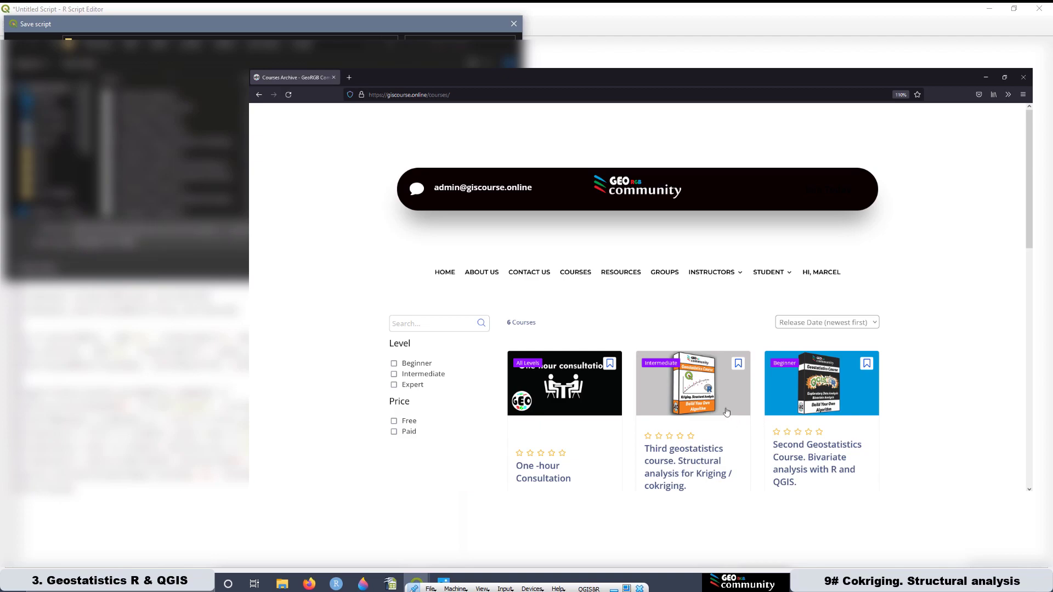
{"action": "scroll", "coordinate": [725, 331], "scroll_direction": "down", "scroll_amount": 2}
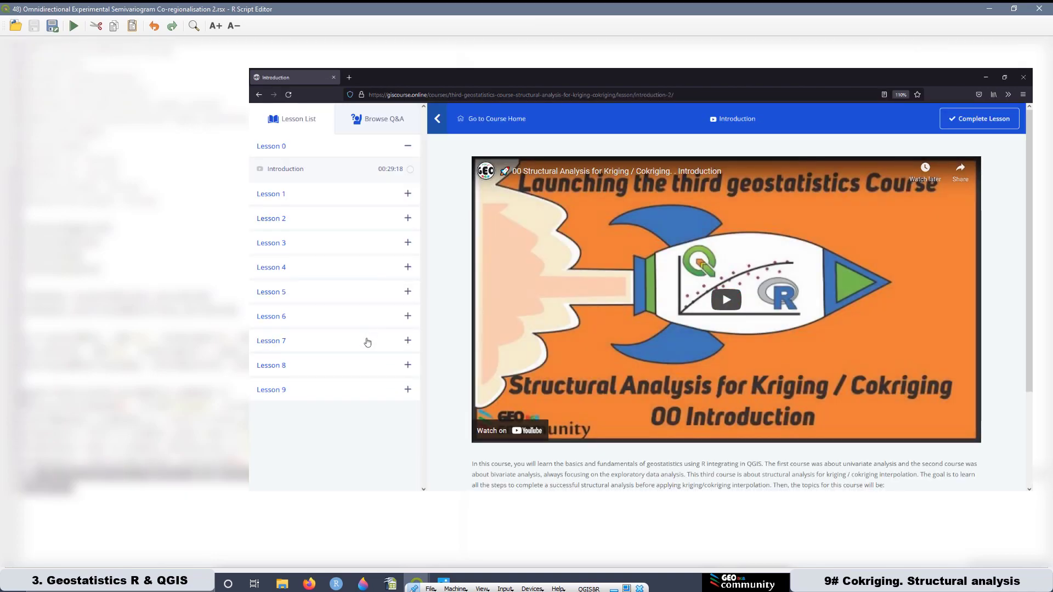
{"action": "left_click", "coordinate": [300, 390]}
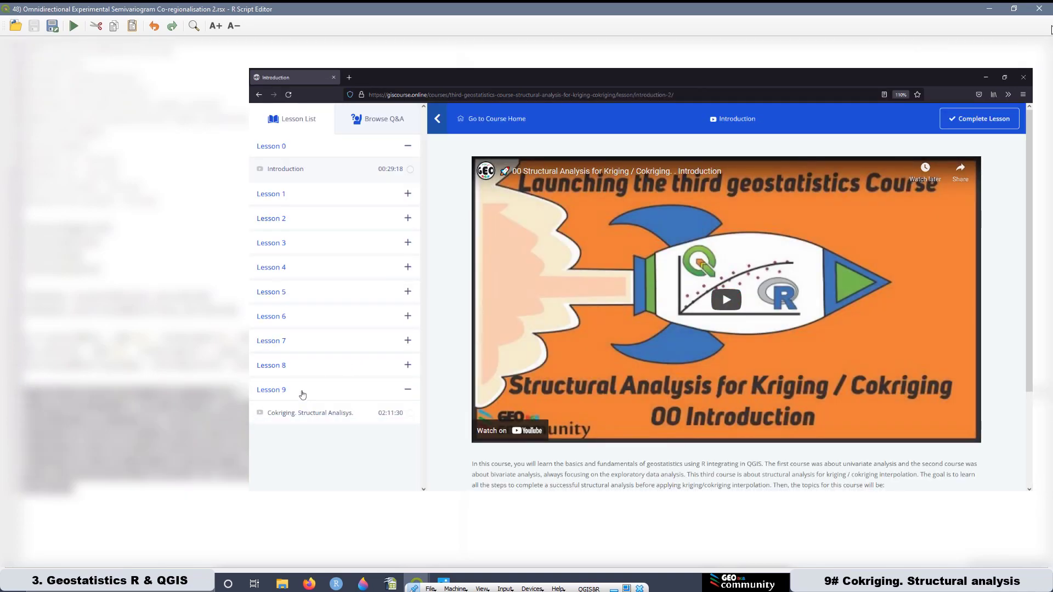
{"action": "left_click", "coordinate": [318, 419]}
Close the script editor and open the "48) Omnidirectional Experimental Semivariogram Co-regionalisation 2" script from the Structural_Analysis group of R algorithms
{"action": "left_click", "coordinate": [1040, 11]}
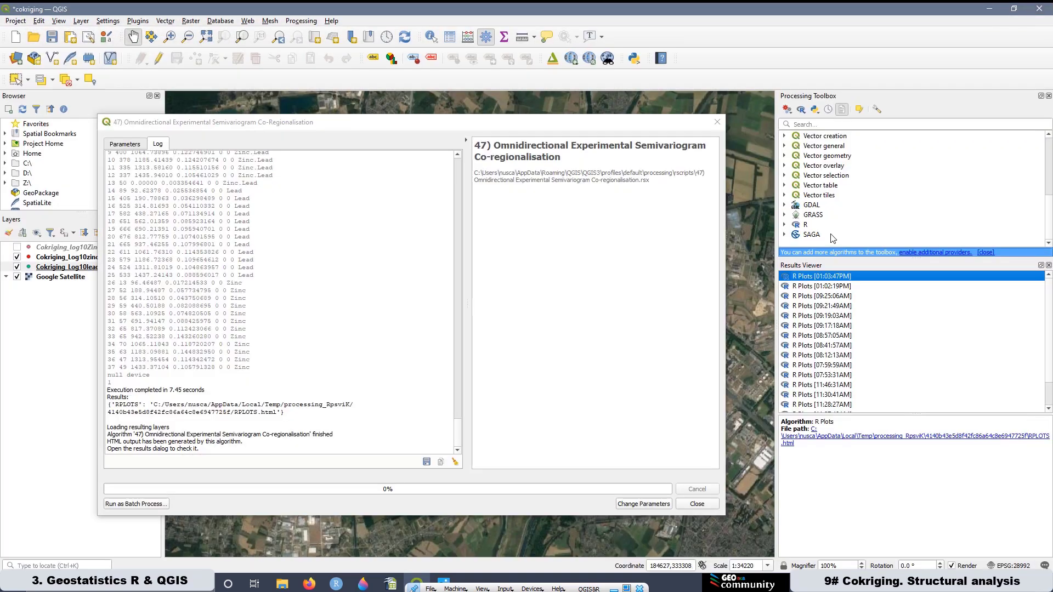
{"action": "left_click", "coordinate": [784, 225]}
{"action": "scroll", "coordinate": [811, 212], "scroll_direction": "down", "scroll_amount": 5}
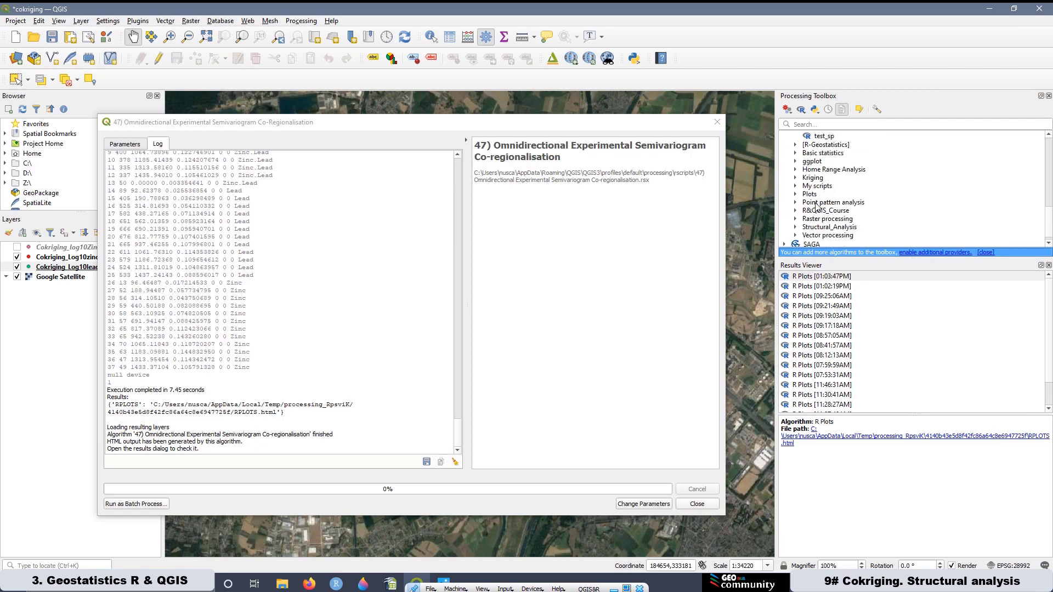
{"action": "left_click", "coordinate": [795, 227]}
{"action": "scroll", "coordinate": [831, 208], "scroll_direction": "down", "scroll_amount": 8}
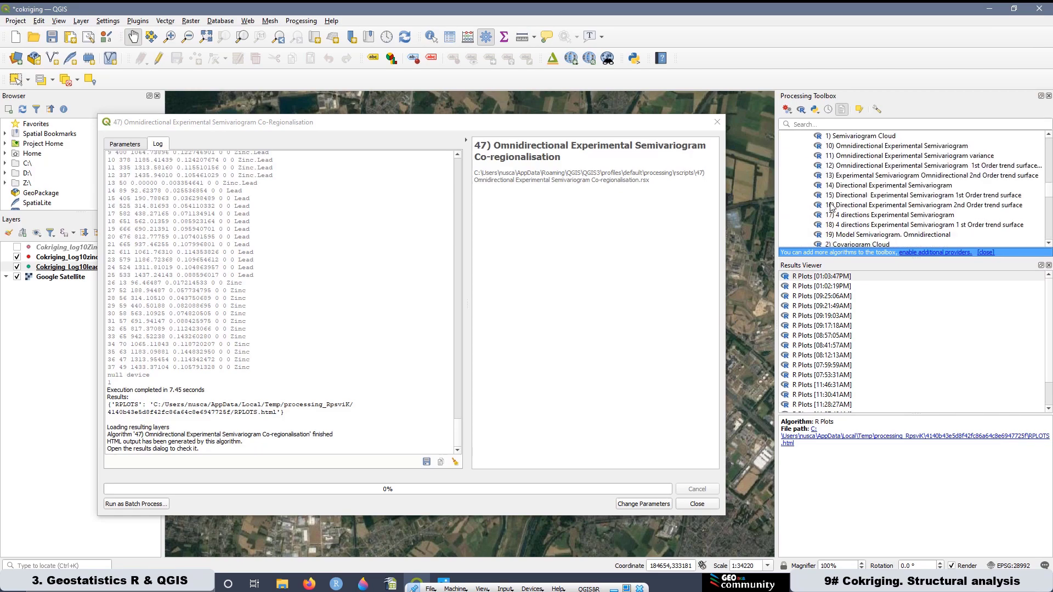
{"action": "scroll", "coordinate": [870, 180], "scroll_direction": "down", "scroll_amount": 6}
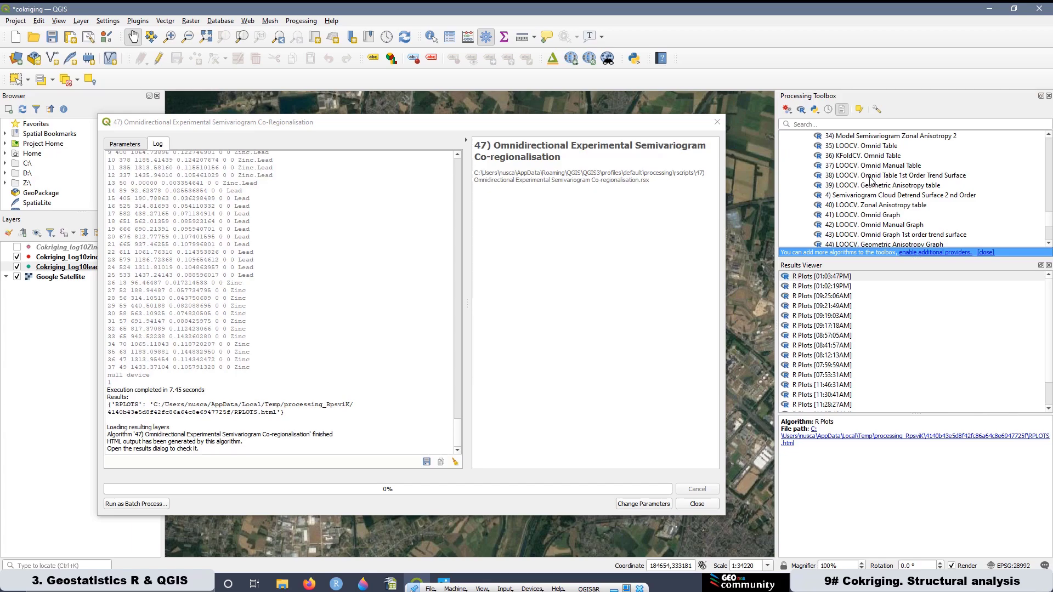
{"action": "double_click", "coordinate": [872, 225]}
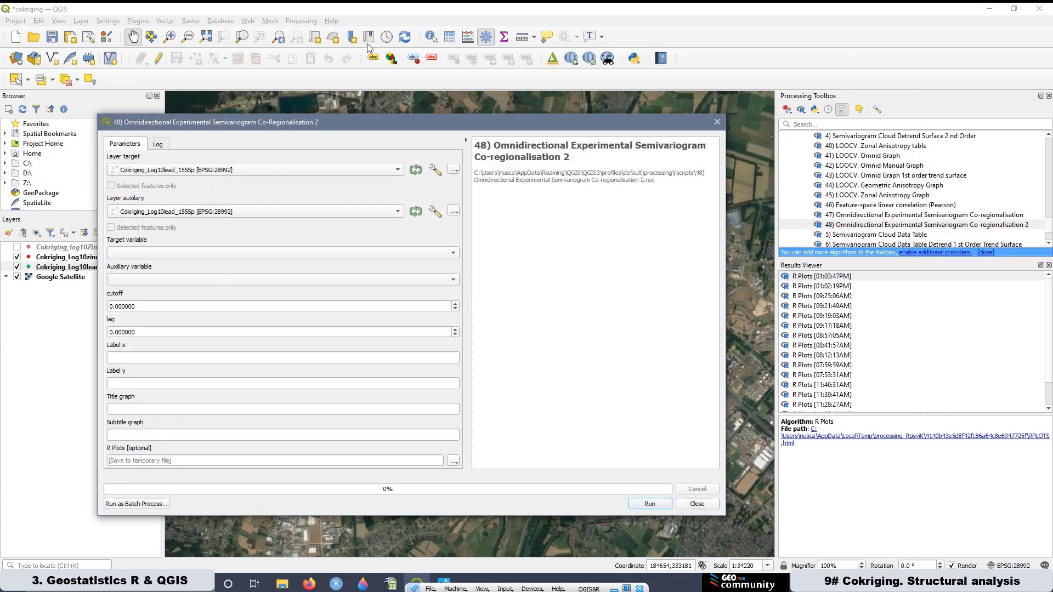
Set Cokriging_Log10zinc_50Sp with Log10Zinc as the target layer and variable, and Cokriging_Log10lead_155Sp with Log10Lead as the auxiliary ones
{"action": "left_click", "coordinate": [147, 172]}
{"action": "left_click", "coordinate": [175, 182]}
{"action": "left_click", "coordinate": [159, 211]}
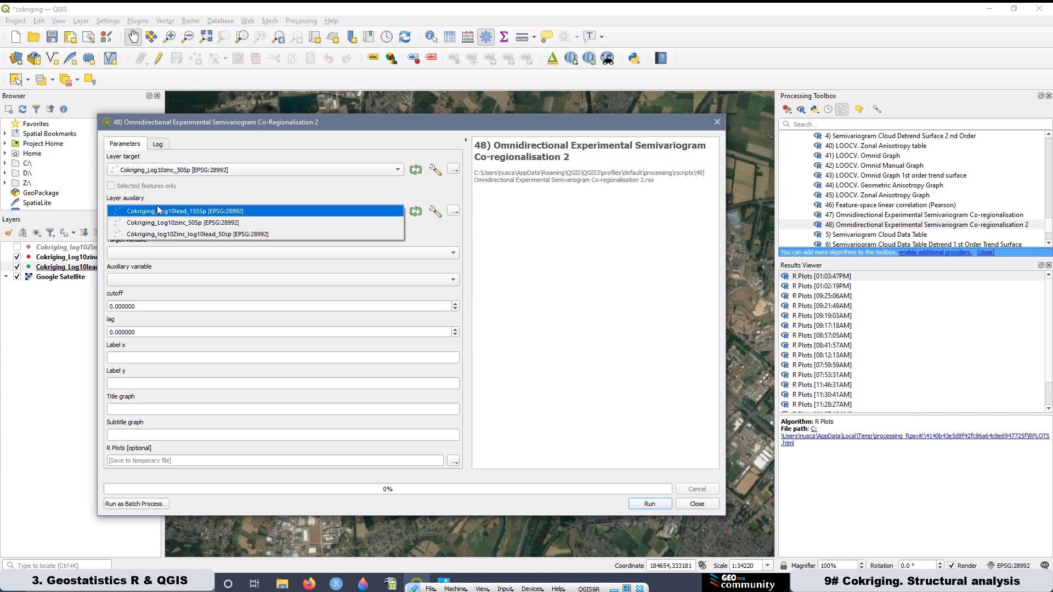
{"action": "left_click", "coordinate": [192, 213]}
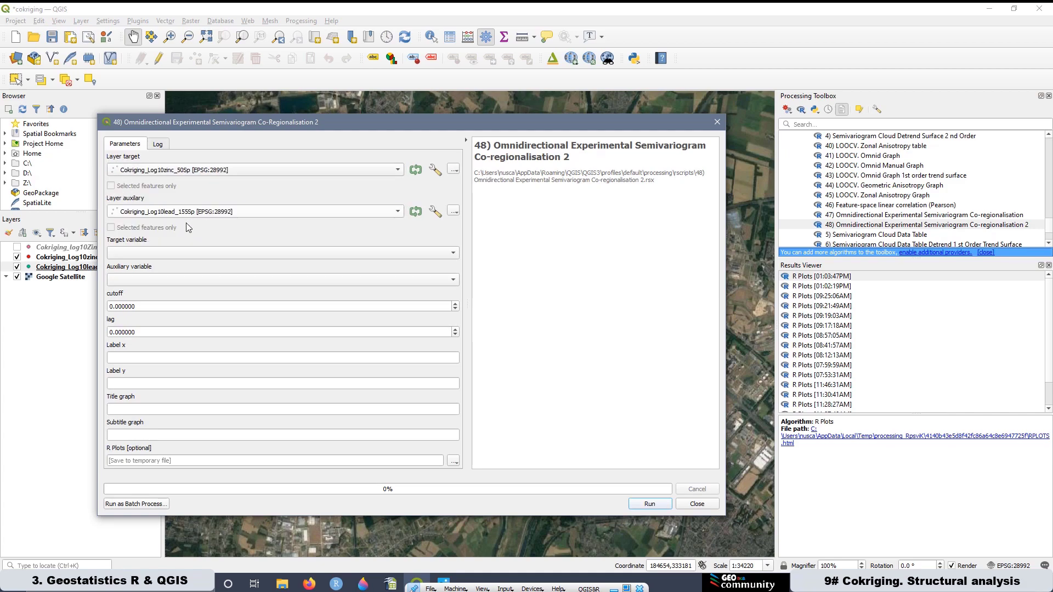
{"action": "left_click", "coordinate": [148, 254]}
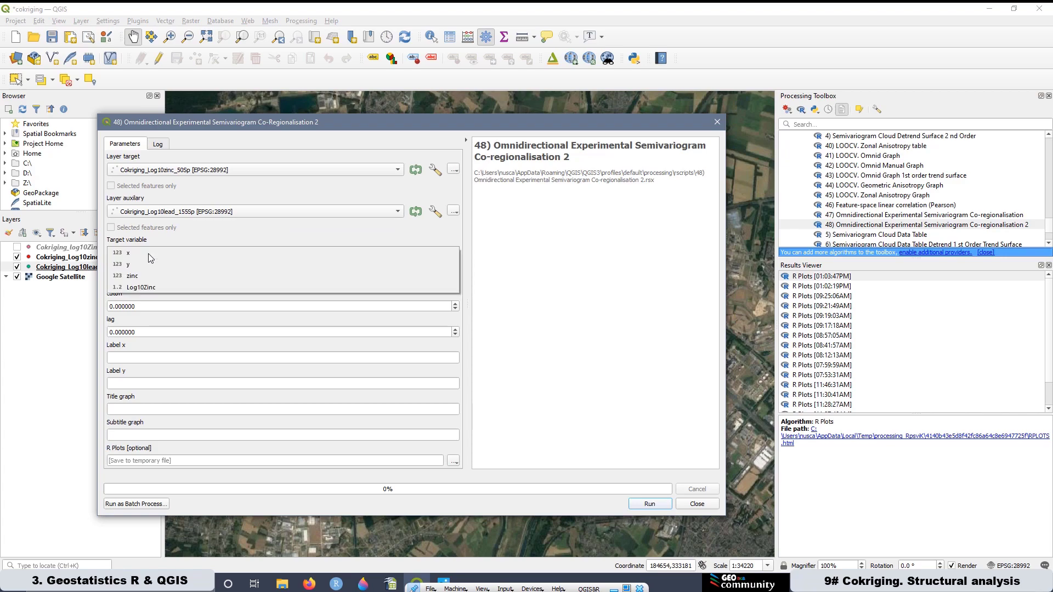
{"action": "left_click", "coordinate": [145, 290]}
{"action": "left_click", "coordinate": [140, 281]}
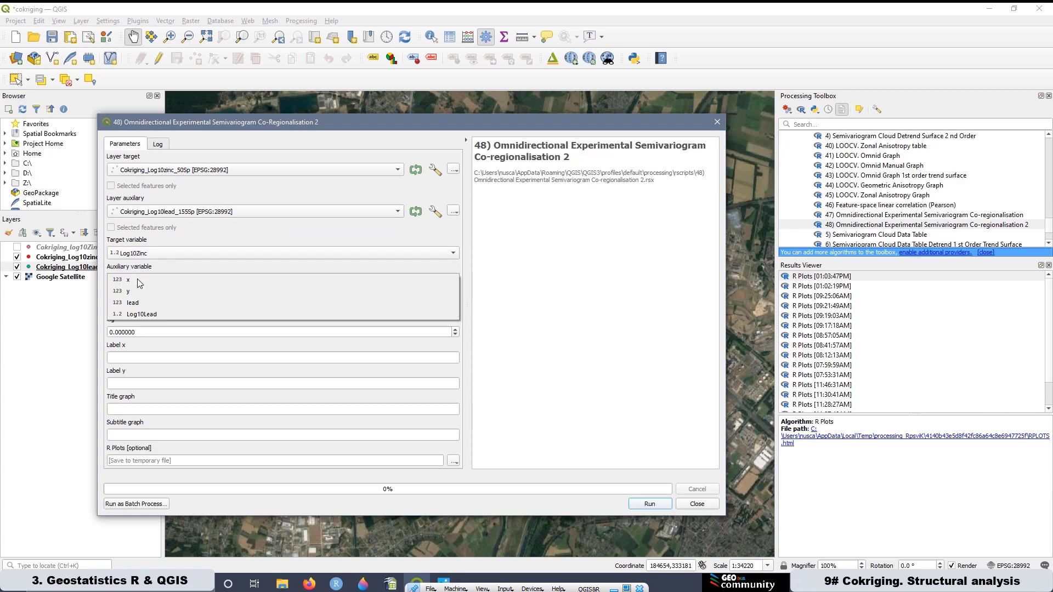
{"action": "left_click", "coordinate": [148, 315]}
Set the semivariogram cutoff to 1500 and the lag to 125, and move the dialog higher up
{"action": "left_click_drag", "start_coordinate": [142, 309], "coordinate": [86, 298]}
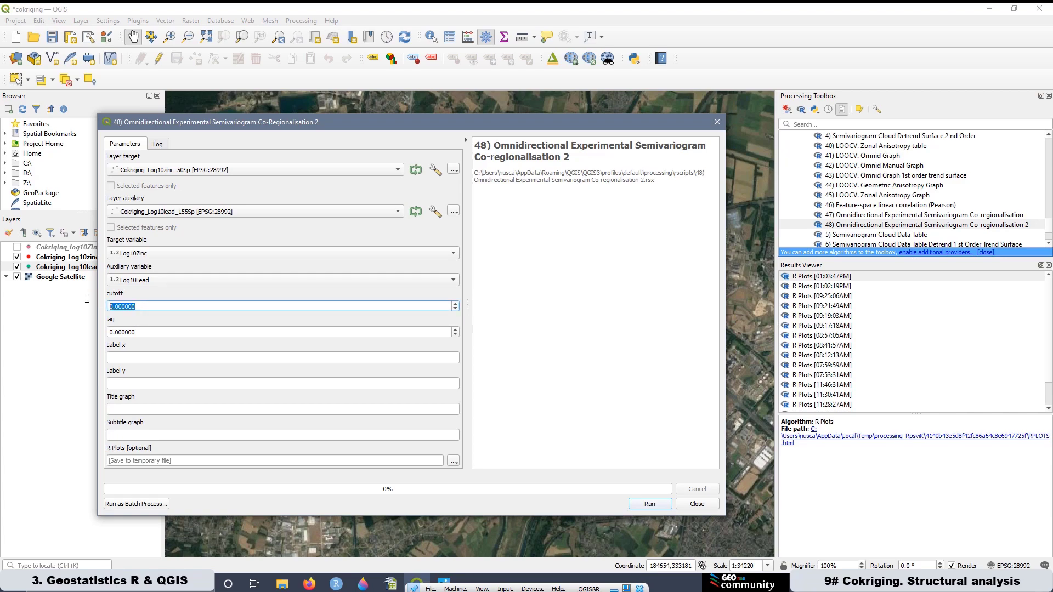
{"action": "type", "text": "1500"}
{"action": "left_click_drag", "start_coordinate": [148, 333], "coordinate": [98, 329]}
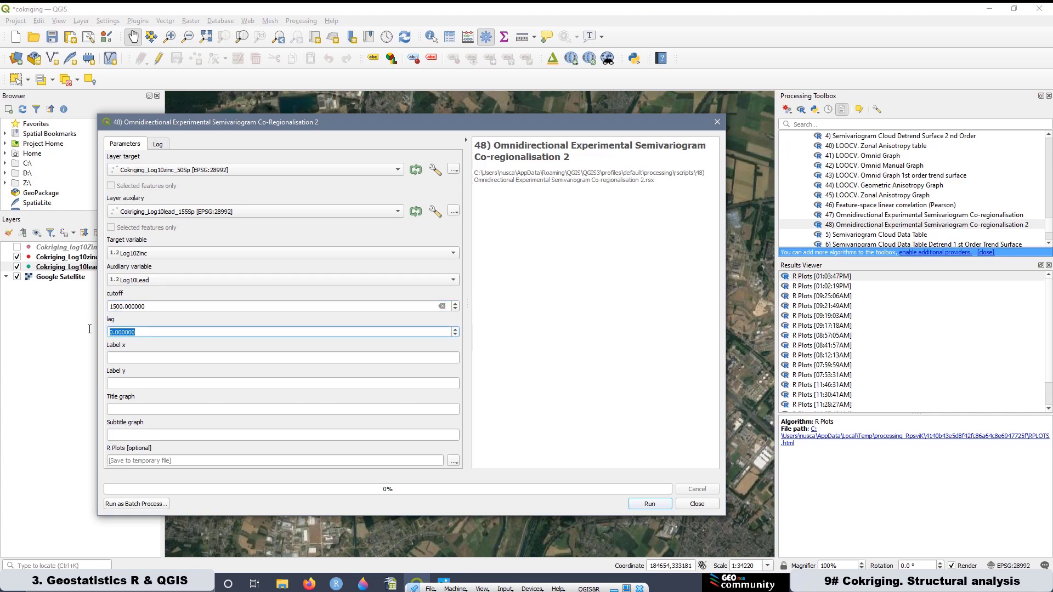
{"action": "type", "text": "125"}
{"action": "left_click_drag", "start_coordinate": [327, 120], "coordinate": [368, 78]}
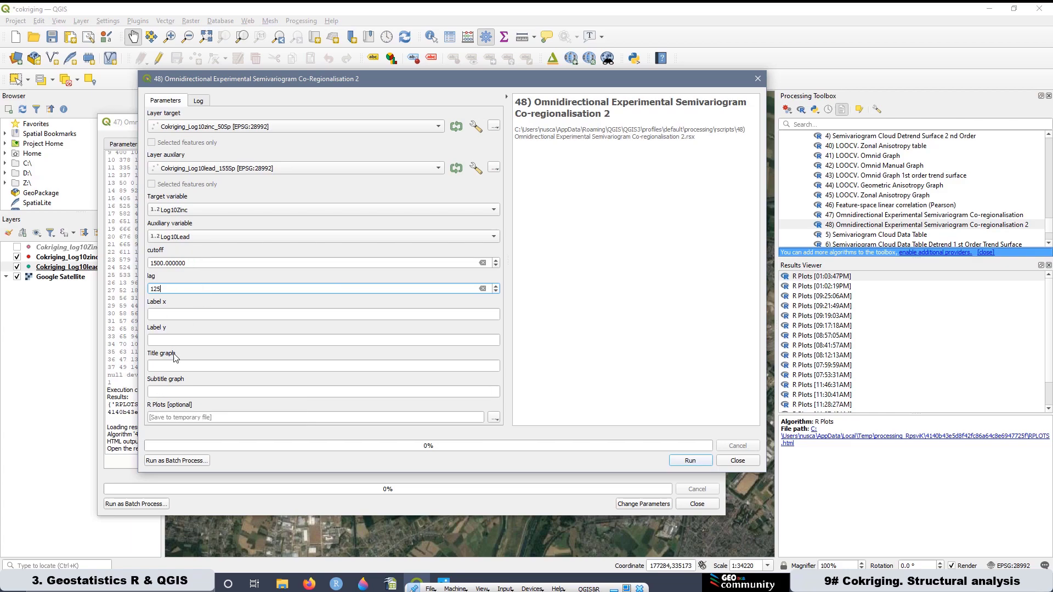
Label the axes "Lag Distance [m]" and "Semivariance Log 10 Zinc & Lead [ppm]", with title "Co-regionalization Experimental Semivariograms" and subtitle "Transformed Data"
{"action": "left_click", "coordinate": [191, 317]}
{"action": "type", "text": "Lag Distance [m]"}
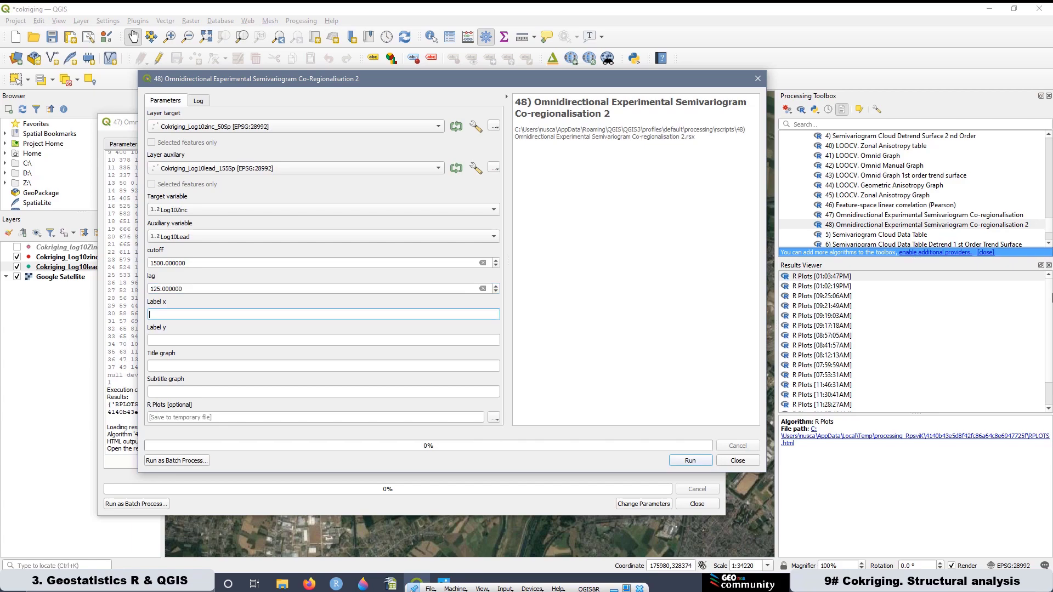
{"action": "left_click", "coordinate": [190, 341]}
{"action": "type", "text": "Semivariance Log 10 Zinc & Lead [ppm]"}
{"action": "key", "text": "Tab"}
{"action": "type", "text": "Co-regionalization Experimental Semivariograms"}
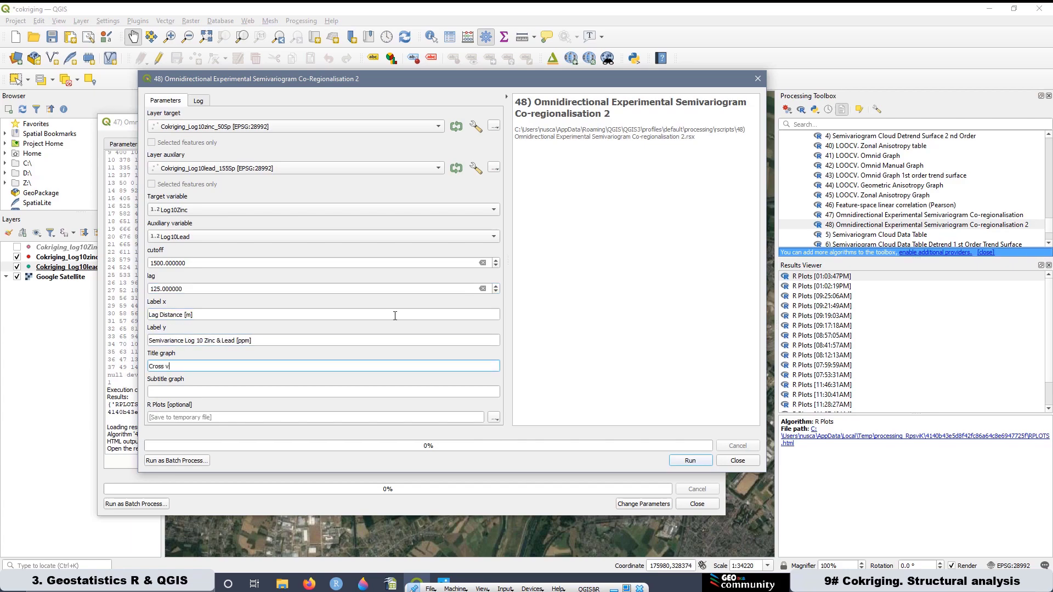
{"action": "key", "text": "Tab"}
{"action": "type", "text": "Transformed Data"}
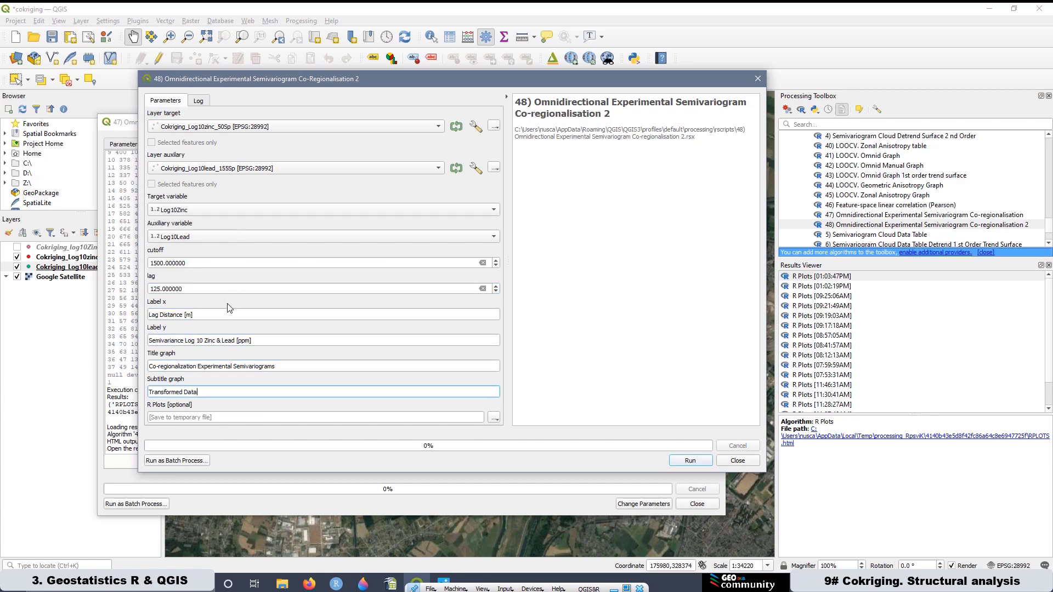
Run the second omnidirectional co-regionalisation semivariogram script and view its newest R plot enlarged in the browser
{"action": "left_click", "coordinate": [690, 460]}
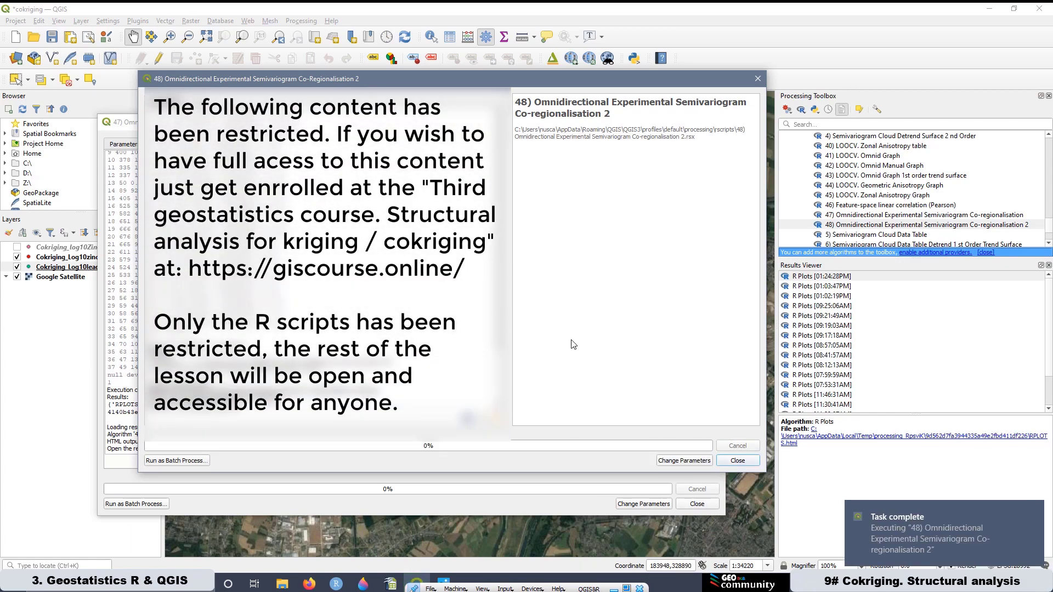
{"action": "double_click", "coordinate": [822, 278]}
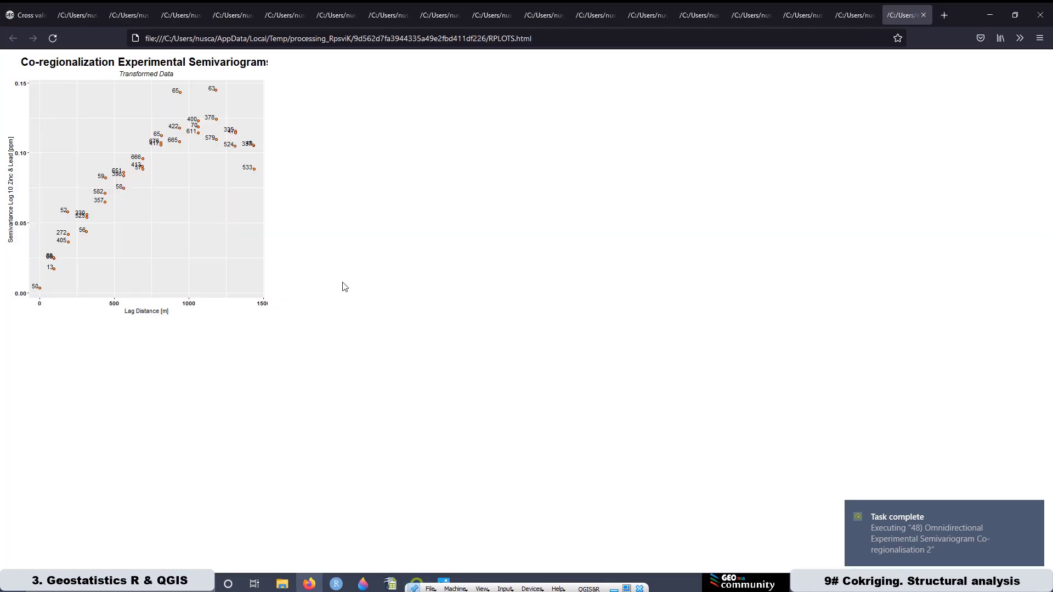
{"action": "scroll", "coordinate": [344, 286], "scroll_direction": "up", "scroll_amount": 6}
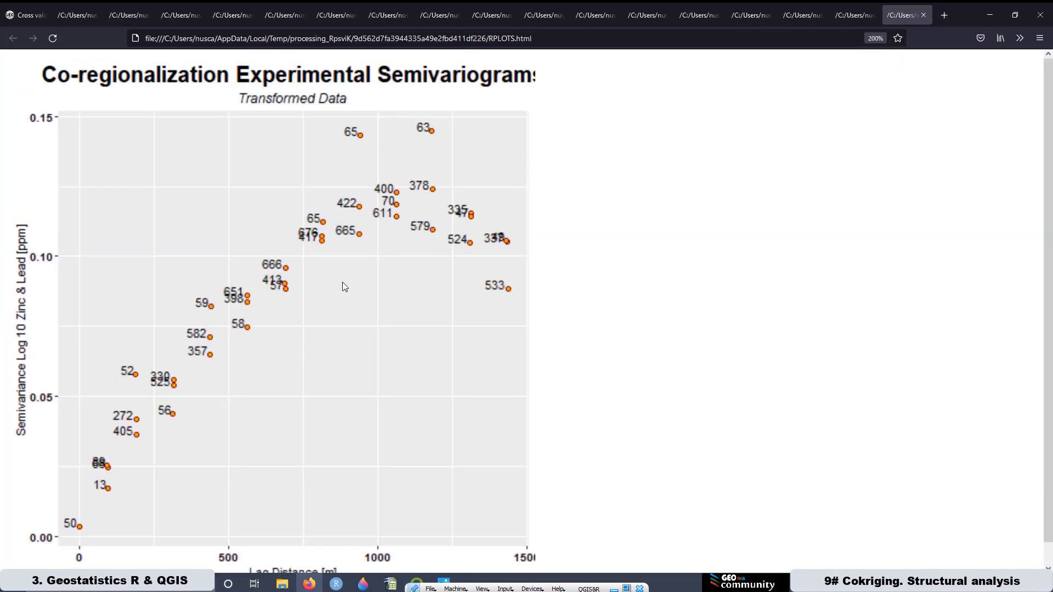
{"action": "scroll", "coordinate": [342, 282], "scroll_direction": "down", "scroll_amount": 1}
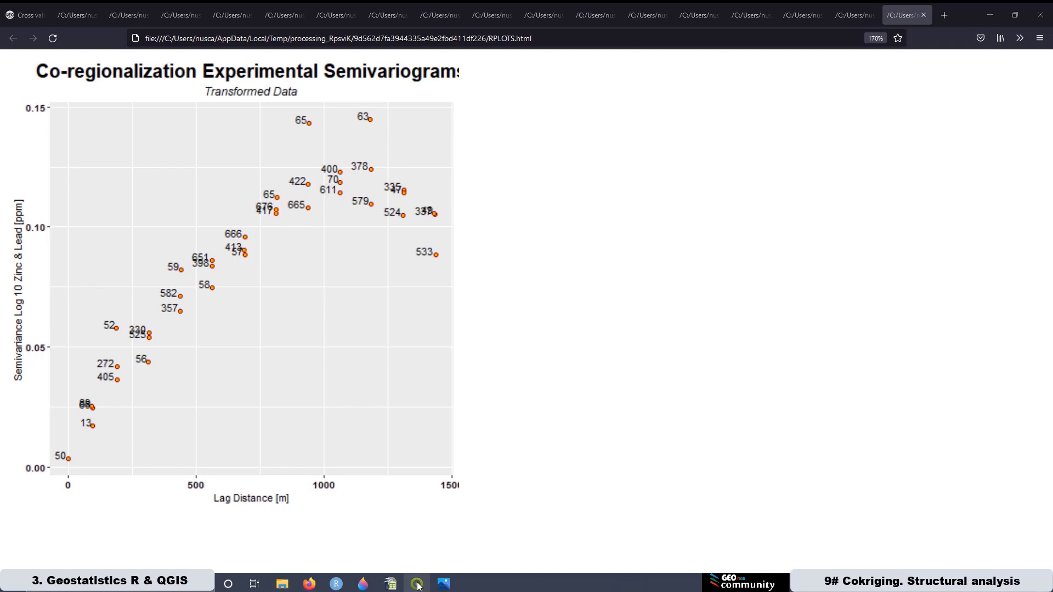
Switch back to QGIS, create a new R script and paste the copied code into it
{"action": "left_click", "coordinate": [417, 584]}
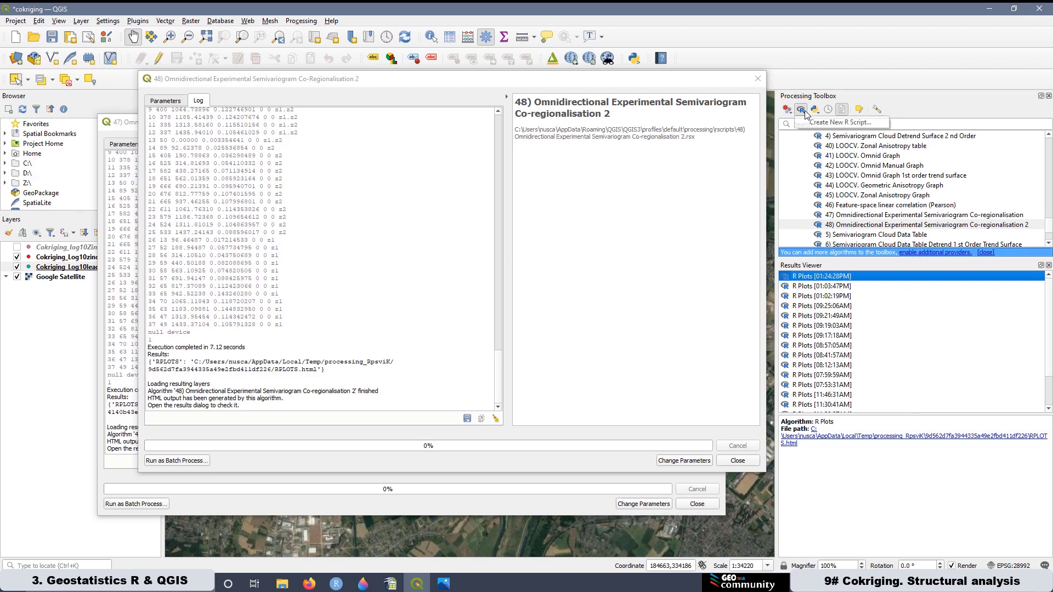
{"action": "left_click", "coordinate": [824, 126]}
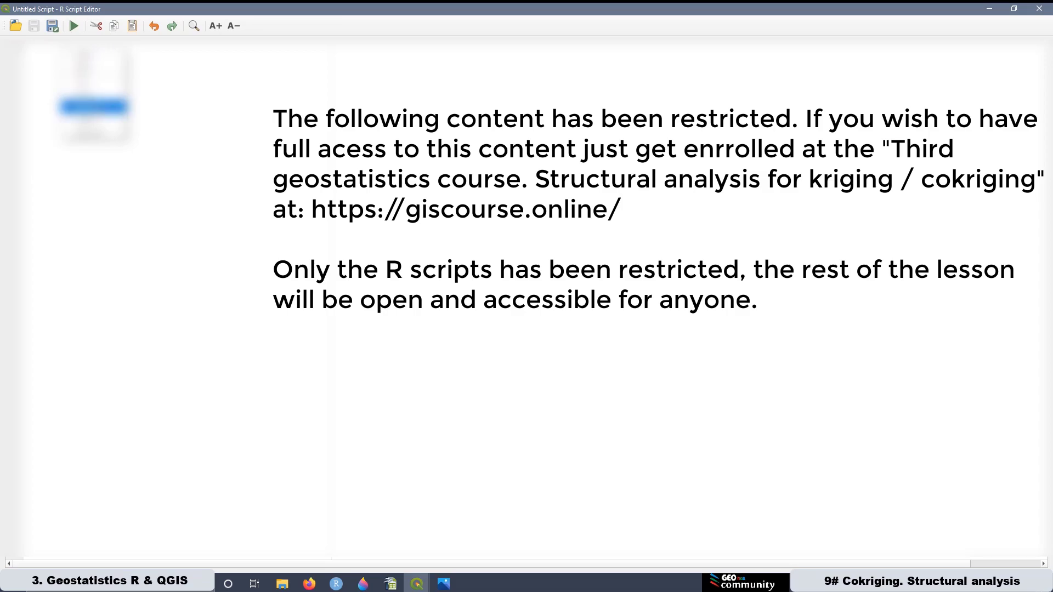
{"action": "key", "text": "ctrl+v"}
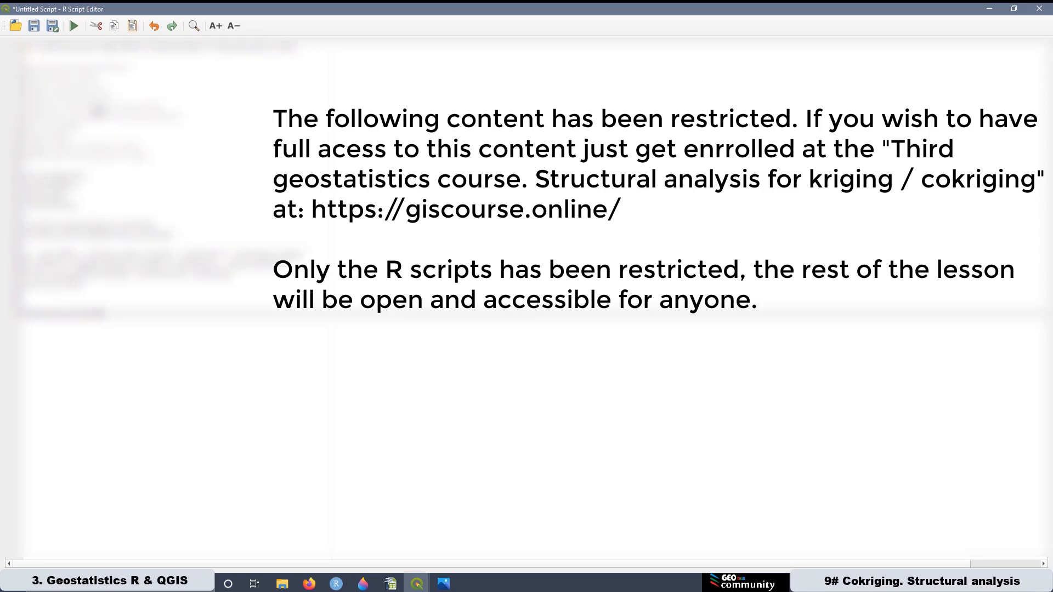
{"action": "scroll", "coordinate": [98, 112], "scroll_direction": "up", "scroll_amount": 4}
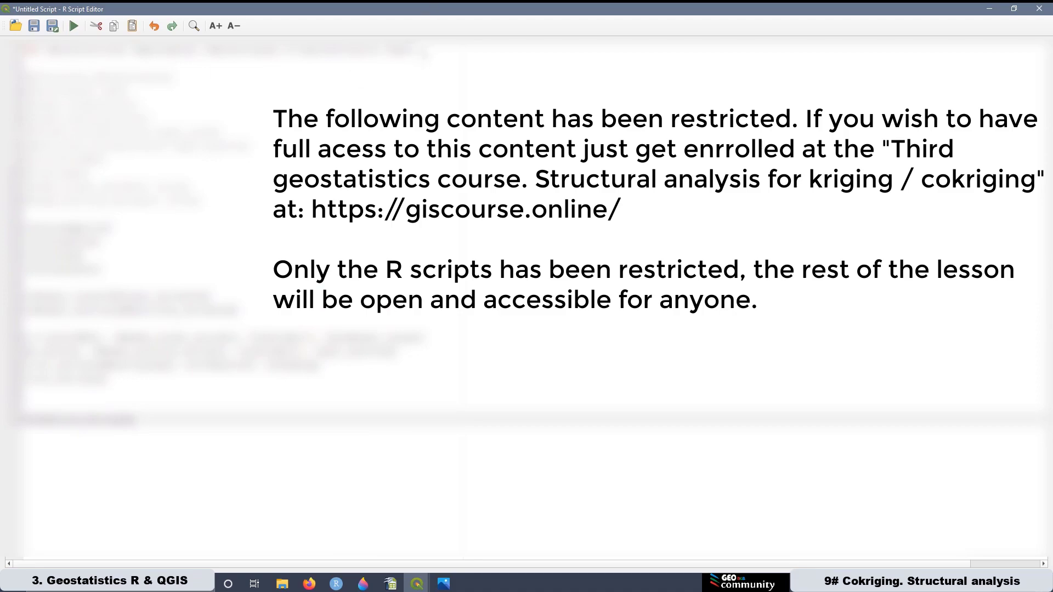
Copy and remove the script's first line with its blank lines, then save it as 49) Omnidirectional Experimental Semivariogram Co-regionalisation Table
{"action": "left_click_drag", "start_coordinate": [422, 52], "coordinate": [21, 52]}
{"action": "right_click", "coordinate": [43, 46]}
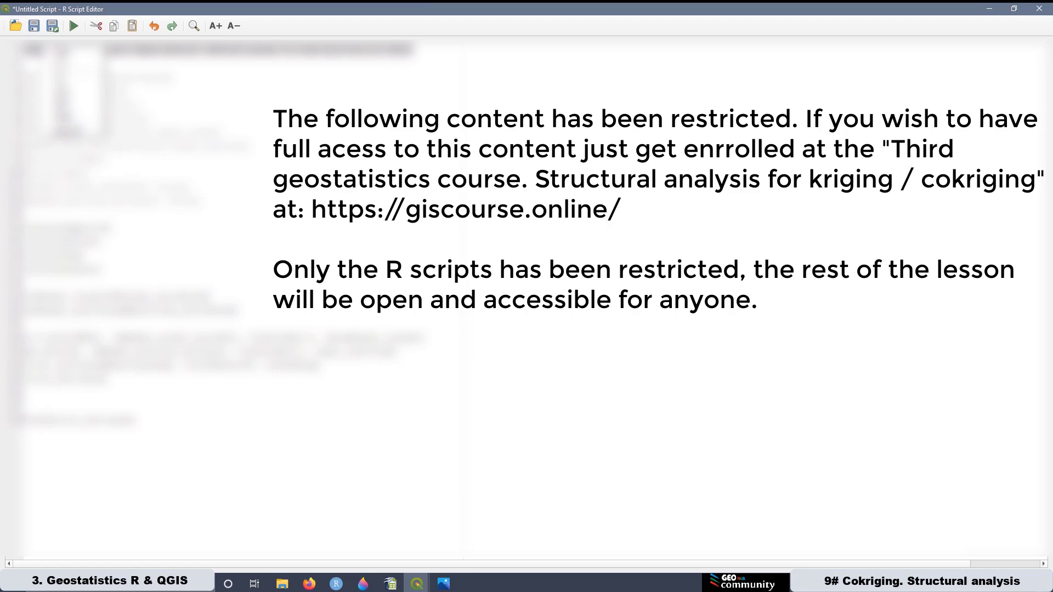
{"action": "left_click", "coordinate": [56, 80]}
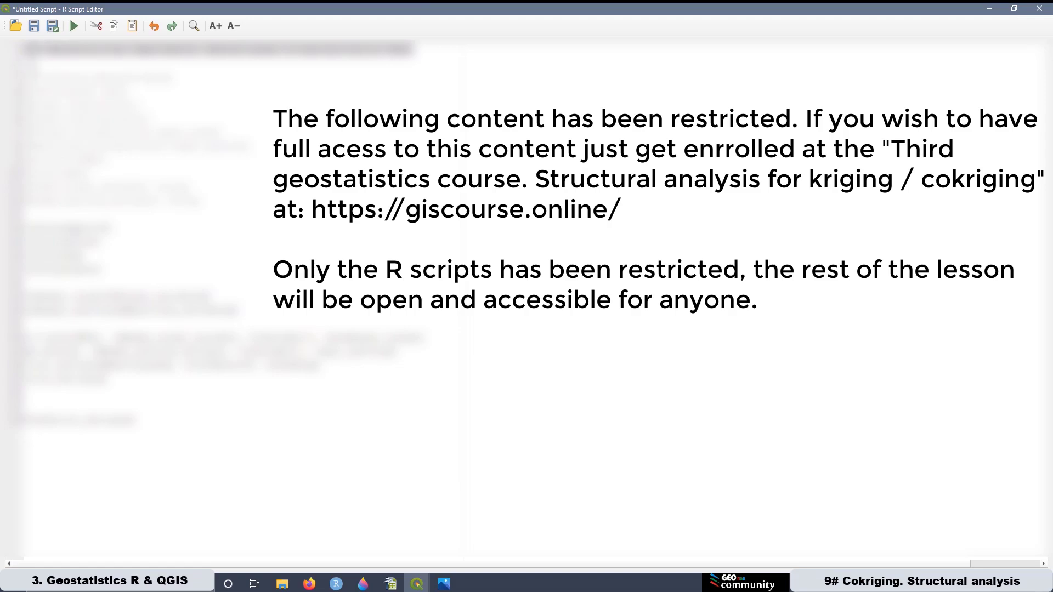
{"action": "key", "text": "BackSpace"}
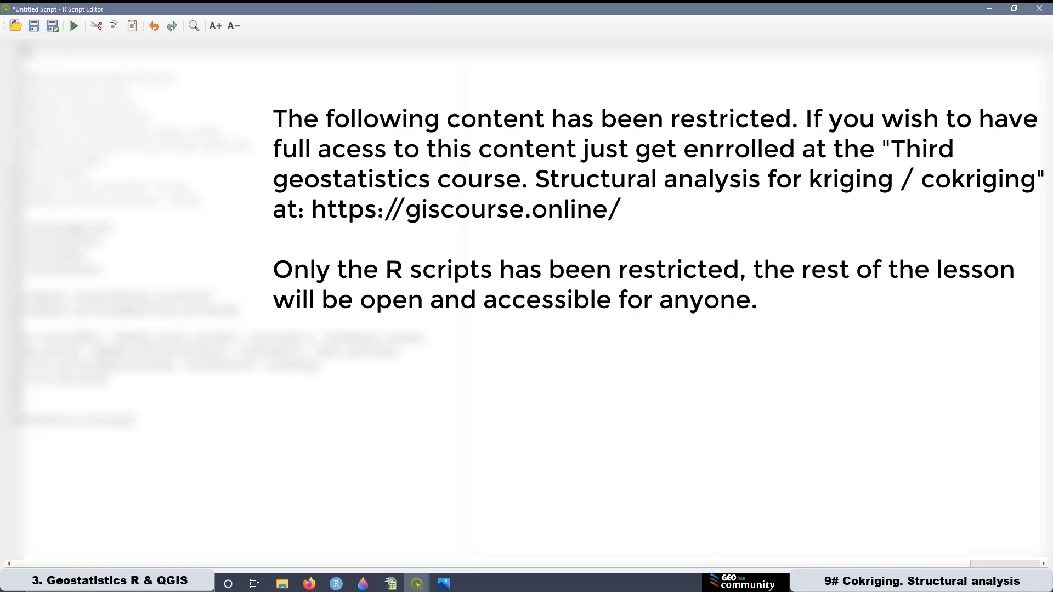
{"action": "key", "text": "Delete"}
{"action": "key", "text": "Delete"}
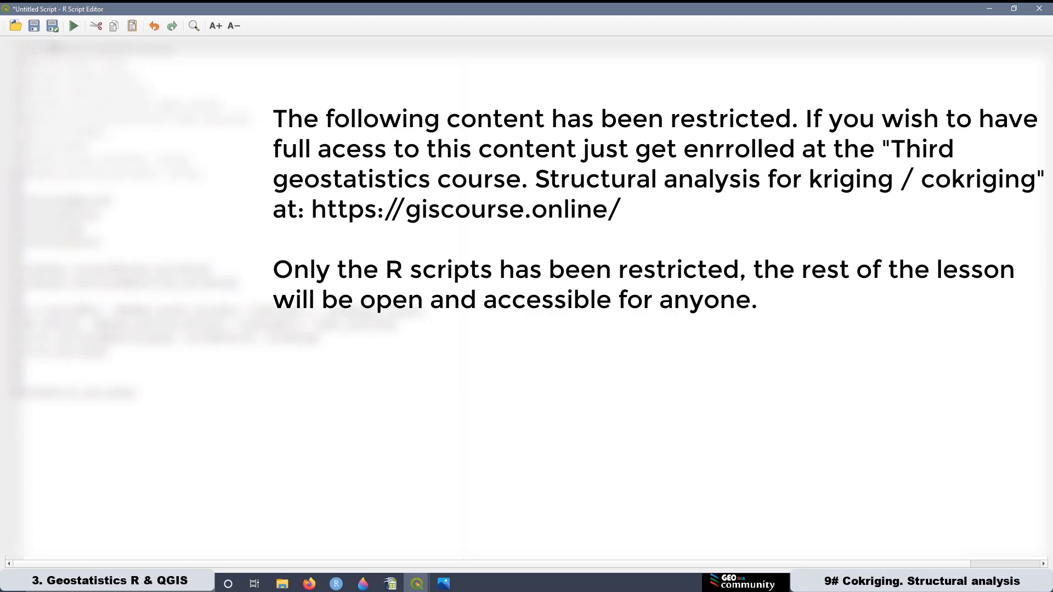
{"action": "left_click", "coordinate": [52, 25]}
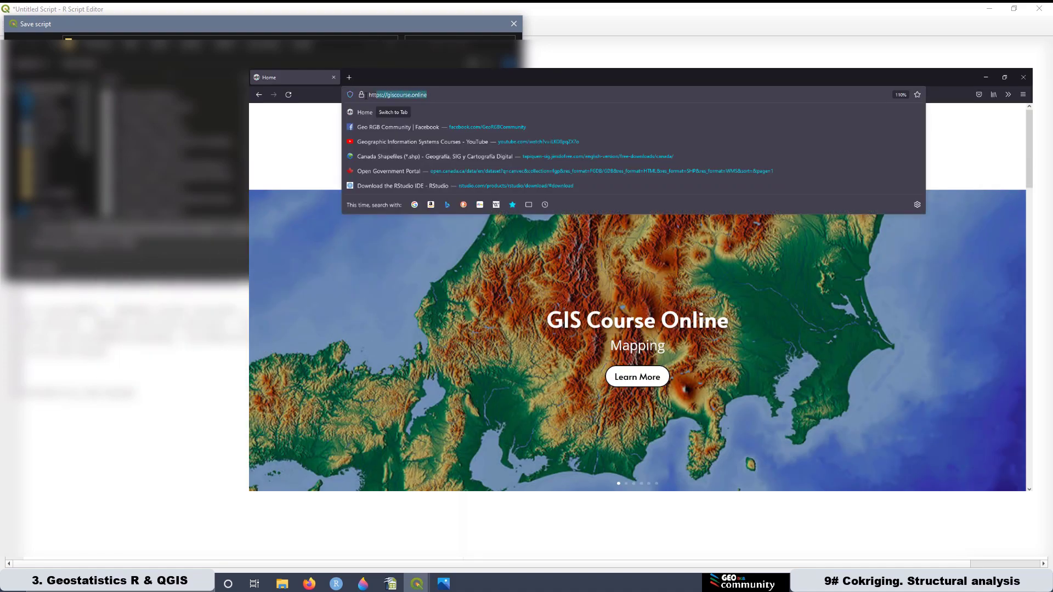
{"action": "key", "text": "Return"}
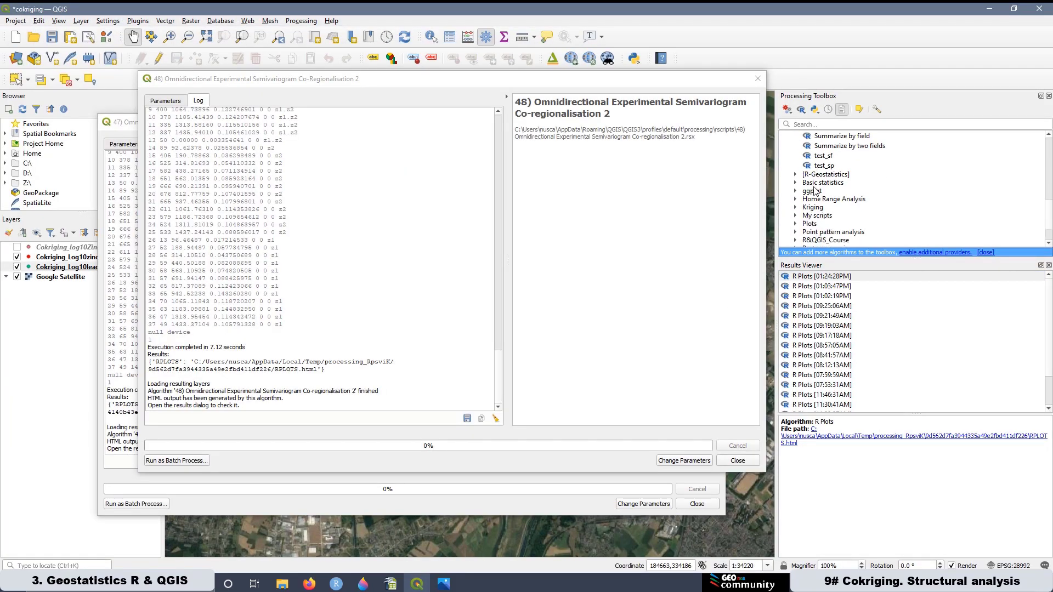
Open the 49) Omnidirectional Experimental Semivariogram Co-regionalisation Table script from the Structural_Analysis group
{"action": "scroll", "coordinate": [814, 191], "scroll_direction": "down", "scroll_amount": 2}
{"action": "left_click", "coordinate": [794, 217]}
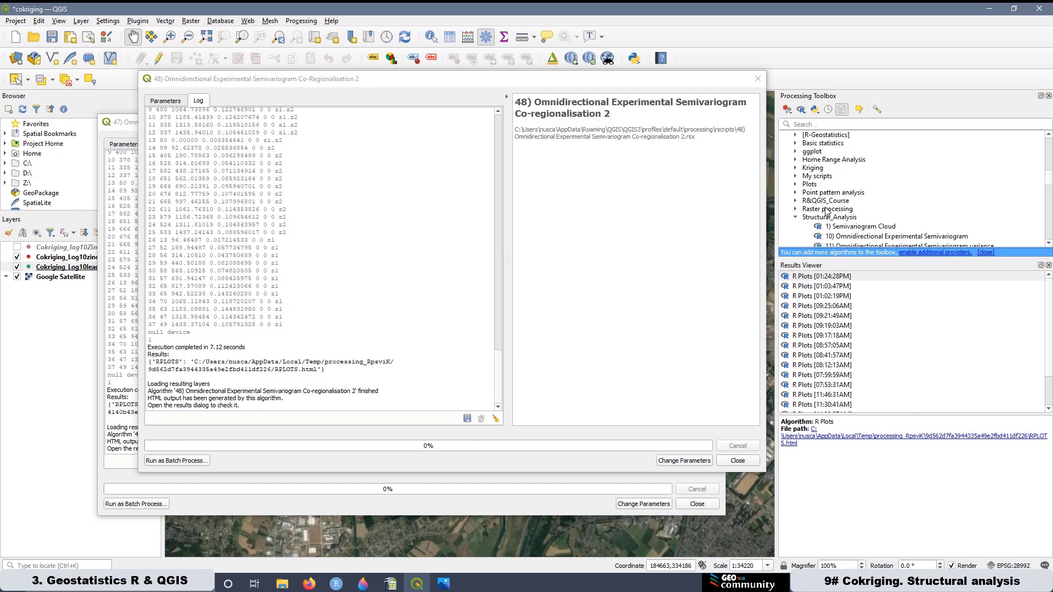
{"action": "scroll", "coordinate": [826, 211], "scroll_direction": "down", "scroll_amount": 15}
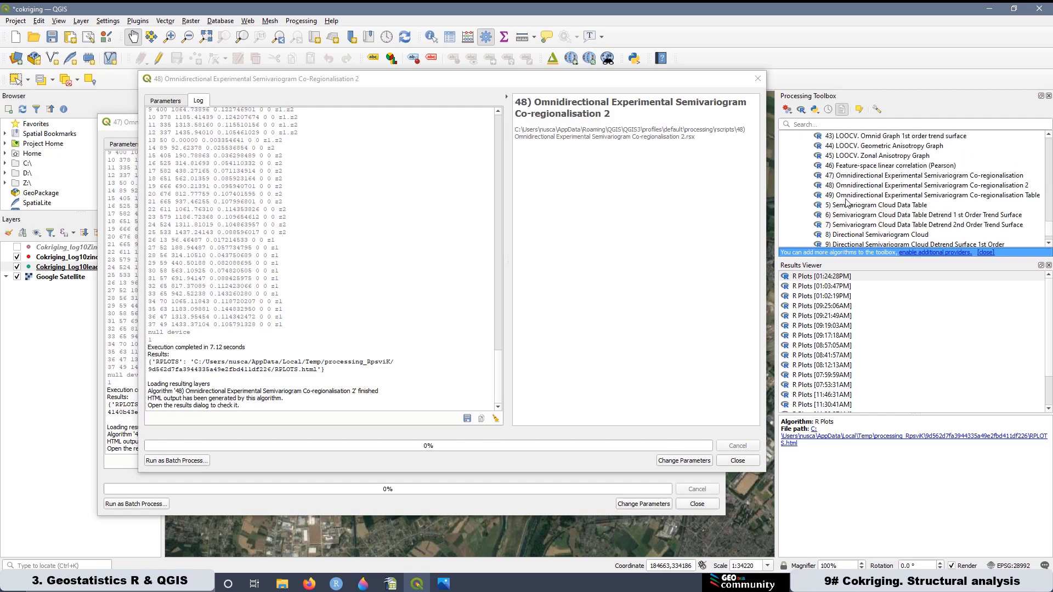
{"action": "left_click", "coordinate": [849, 197]}
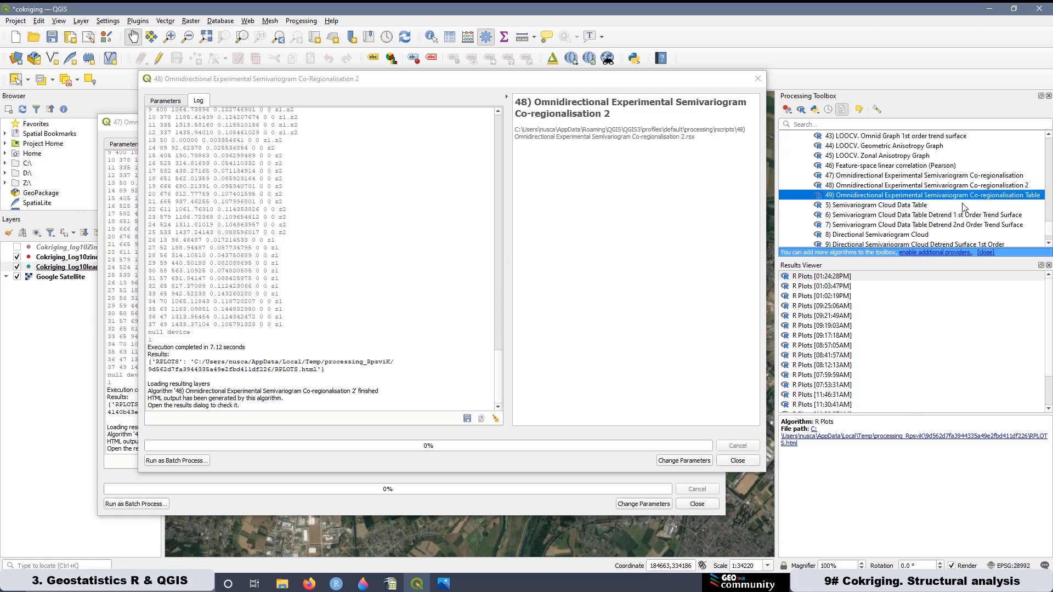
{"action": "double_click", "coordinate": [918, 197]}
Choose Cokriging_Log10zinc_50Sp as the target layer, Log10Zinc as the target variable and Log10Lead as the auxiliary variable
{"action": "left_click", "coordinate": [159, 169]}
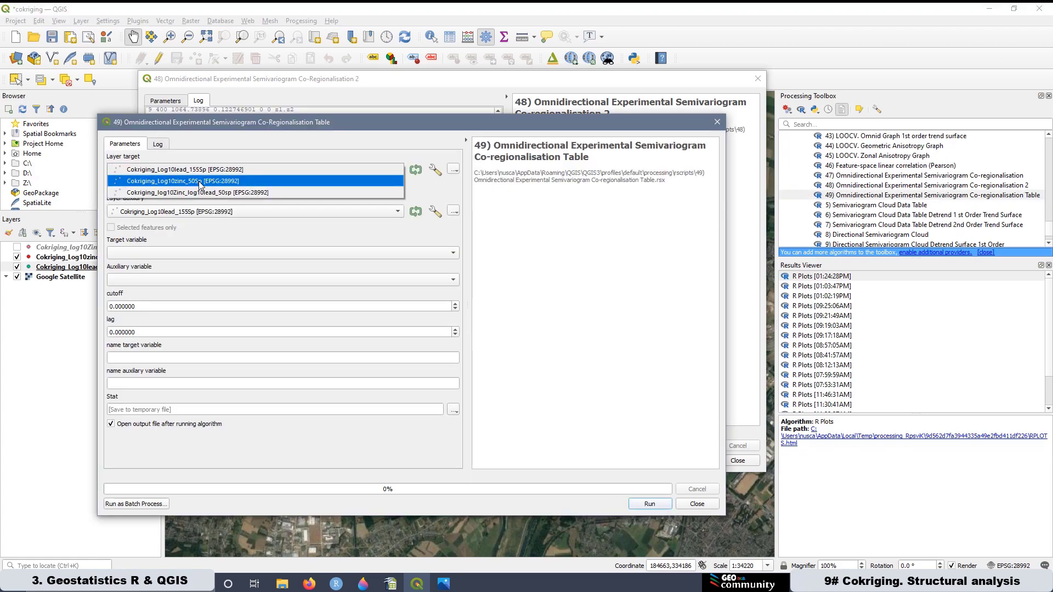
{"action": "left_click", "coordinate": [199, 181]}
{"action": "left_click", "coordinate": [163, 253]}
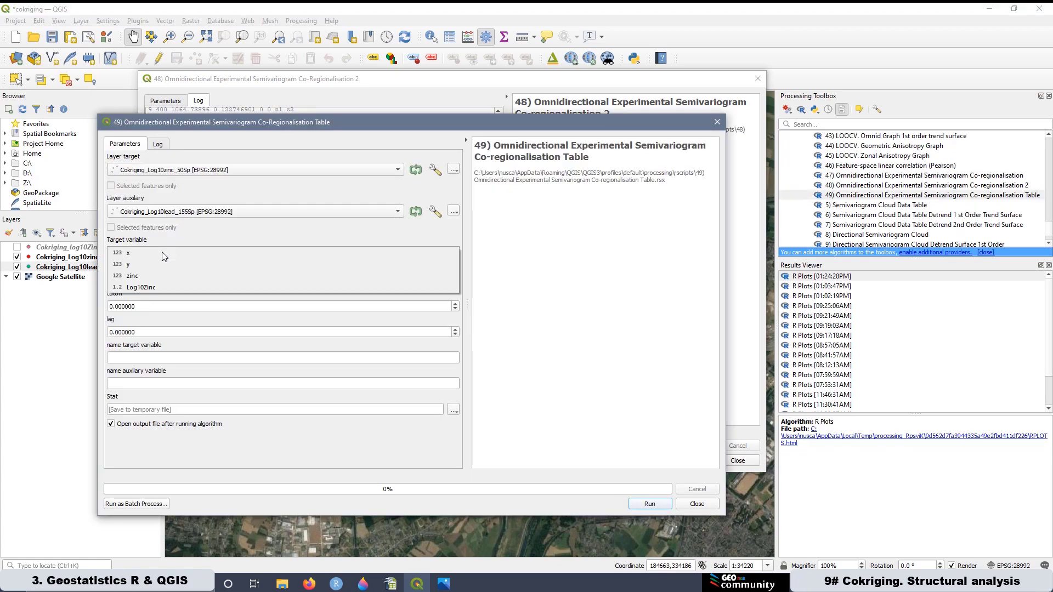
{"action": "left_click", "coordinate": [143, 287]}
{"action": "left_click", "coordinate": [146, 280]}
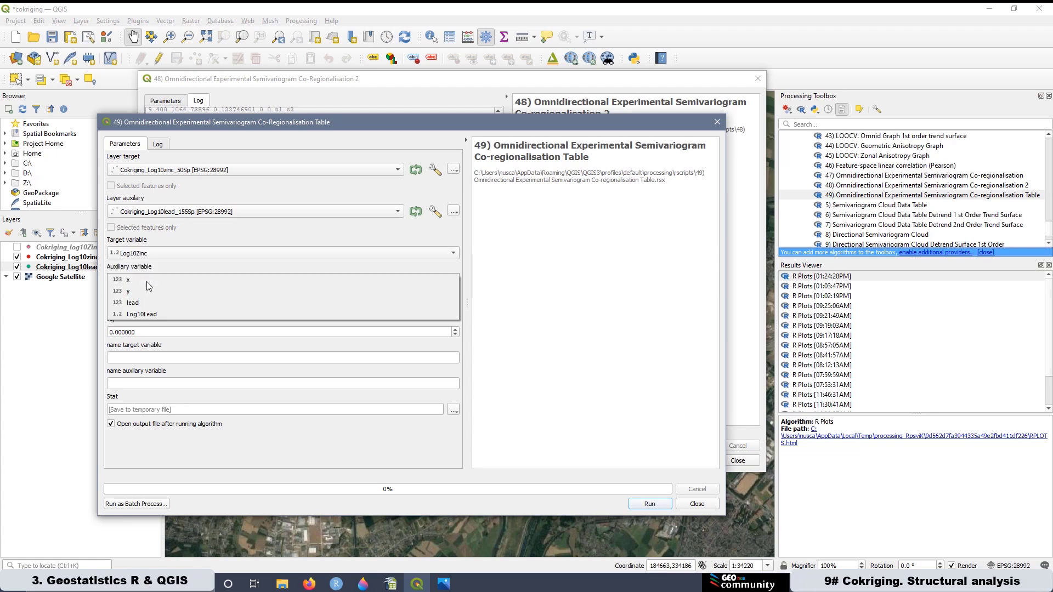
{"action": "left_click", "coordinate": [148, 315]}
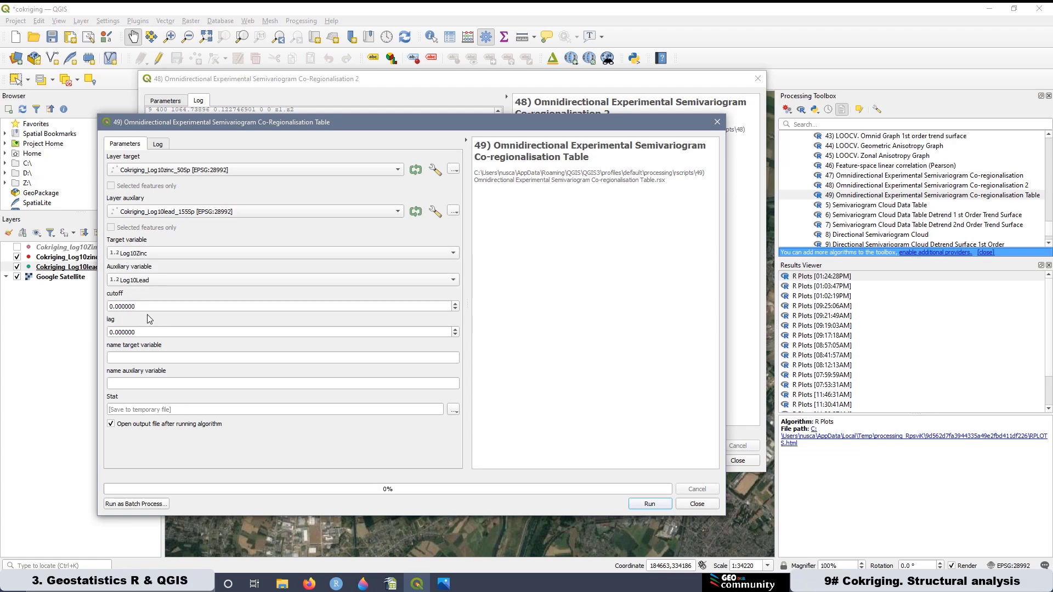
Set the cutoff to 1500 and the lag to 125, and name the target variable Zinc and the auxiliary variable Lead
{"action": "double_click", "coordinate": [140, 306]}
{"action": "type", "text": "1"}
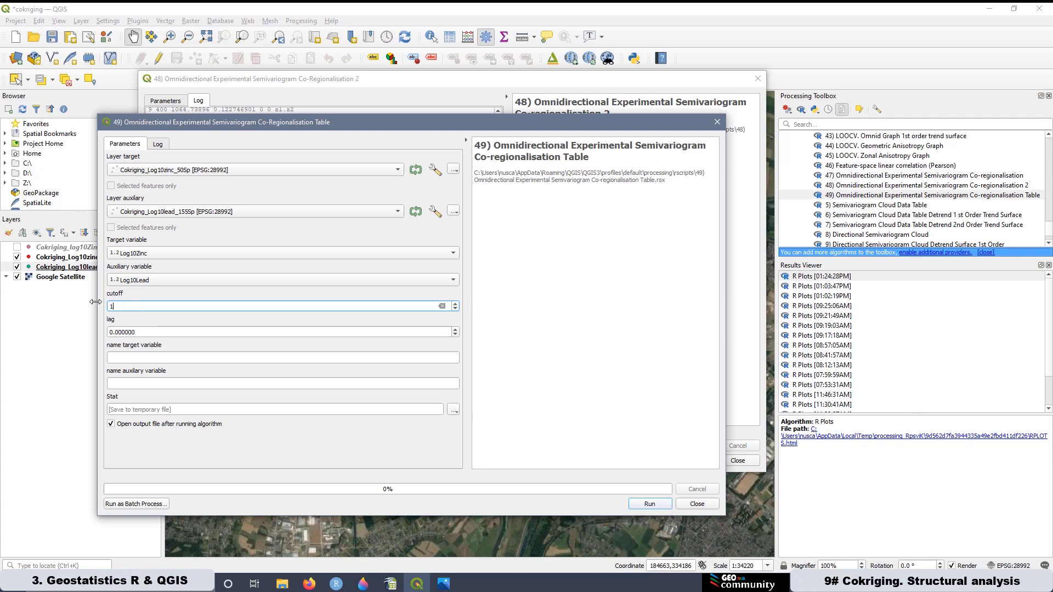
{"action": "type", "text": "500"}
{"action": "double_click", "coordinate": [146, 332]}
{"action": "type", "text": "125"}
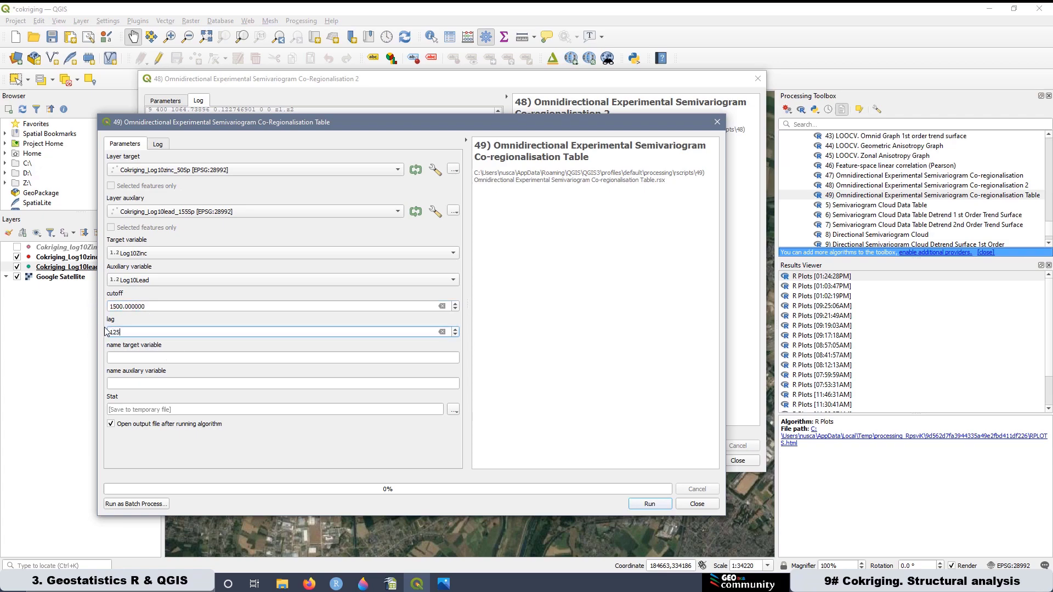
{"action": "left_click", "coordinate": [123, 358]}
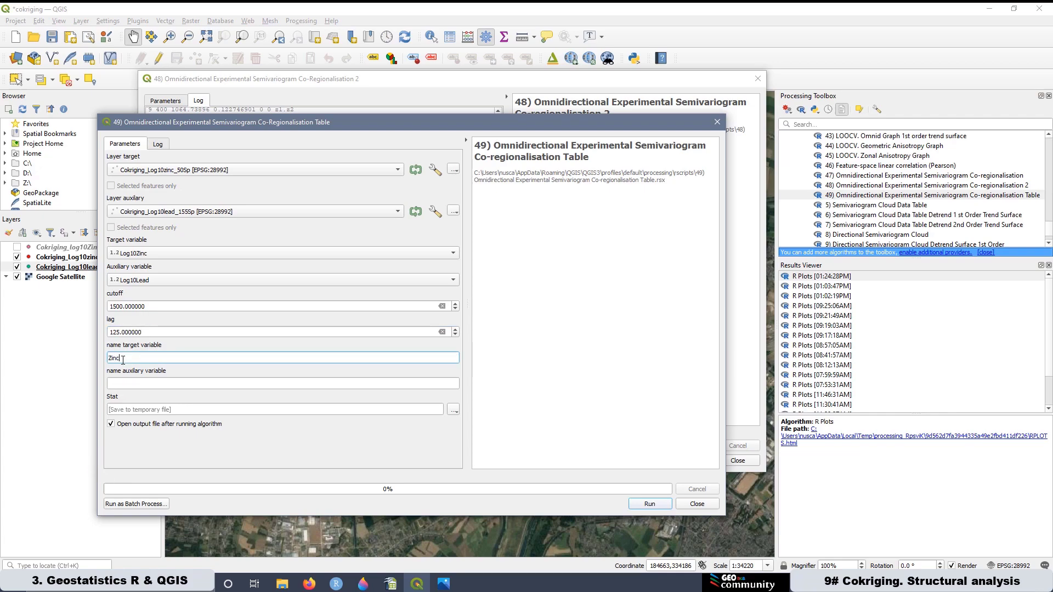
{"action": "left_click", "coordinate": [131, 383]}
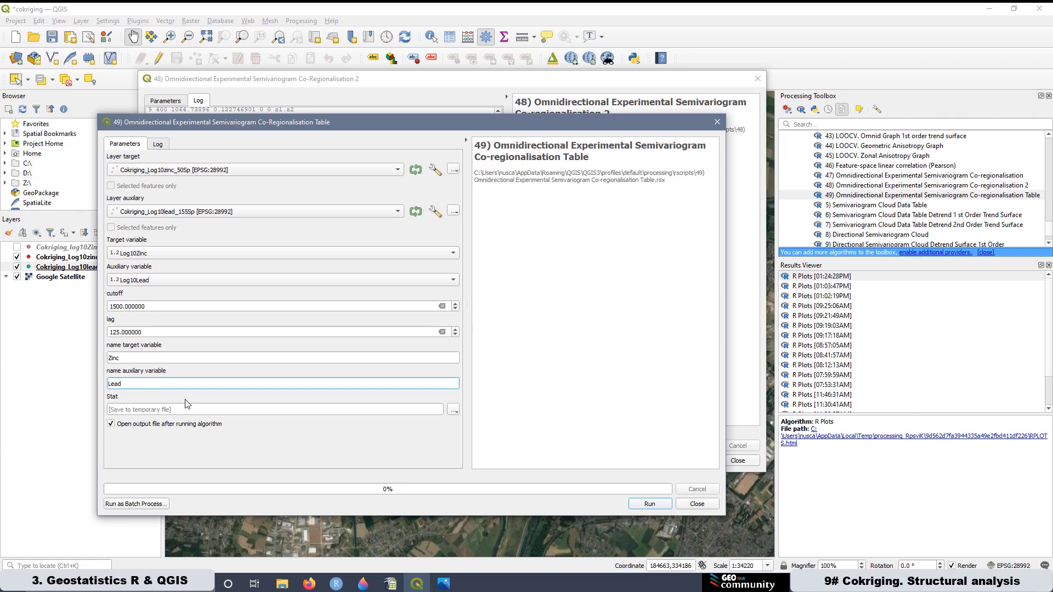
Set the Stat output to a CSV file named Semivariograms in the R3.9 folder and run the script
{"action": "left_click", "coordinate": [454, 409]}
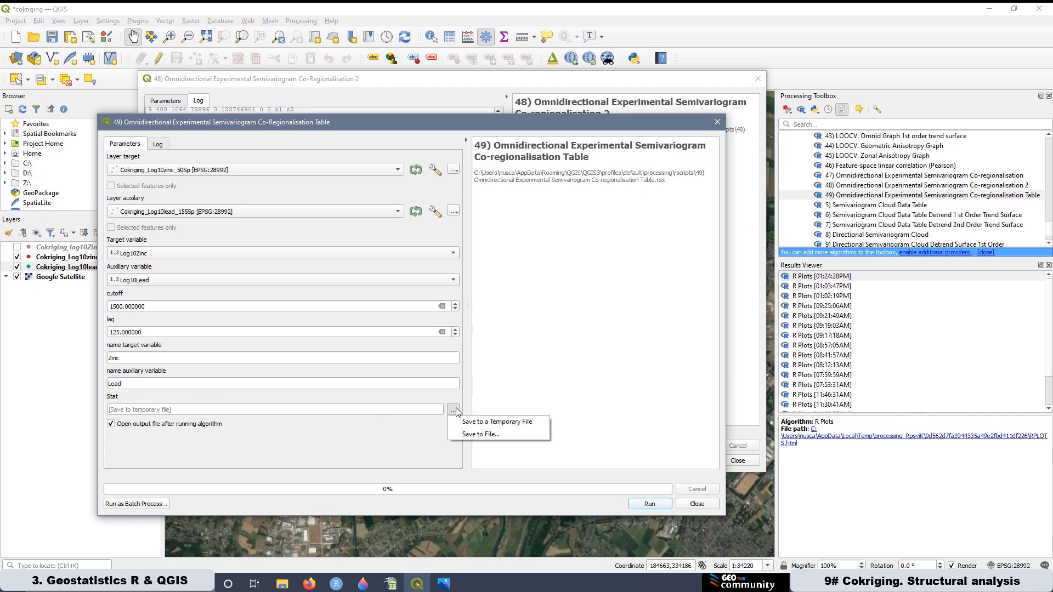
{"action": "left_click", "coordinate": [481, 439]}
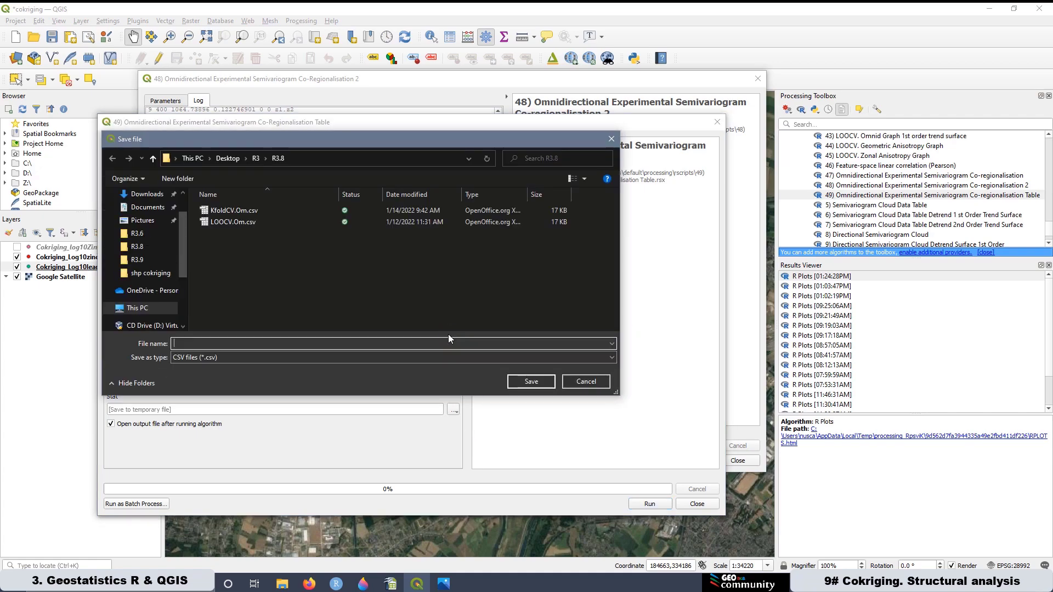
{"action": "left_click", "coordinate": [255, 159]}
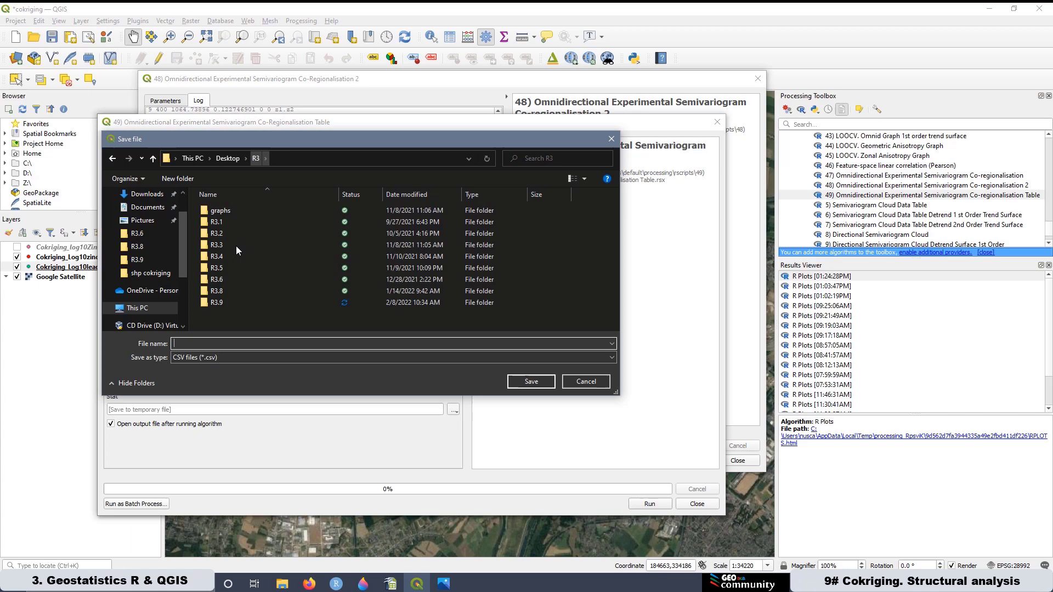
{"action": "double_click", "coordinate": [217, 303]}
{"action": "left_click", "coordinate": [201, 344]}
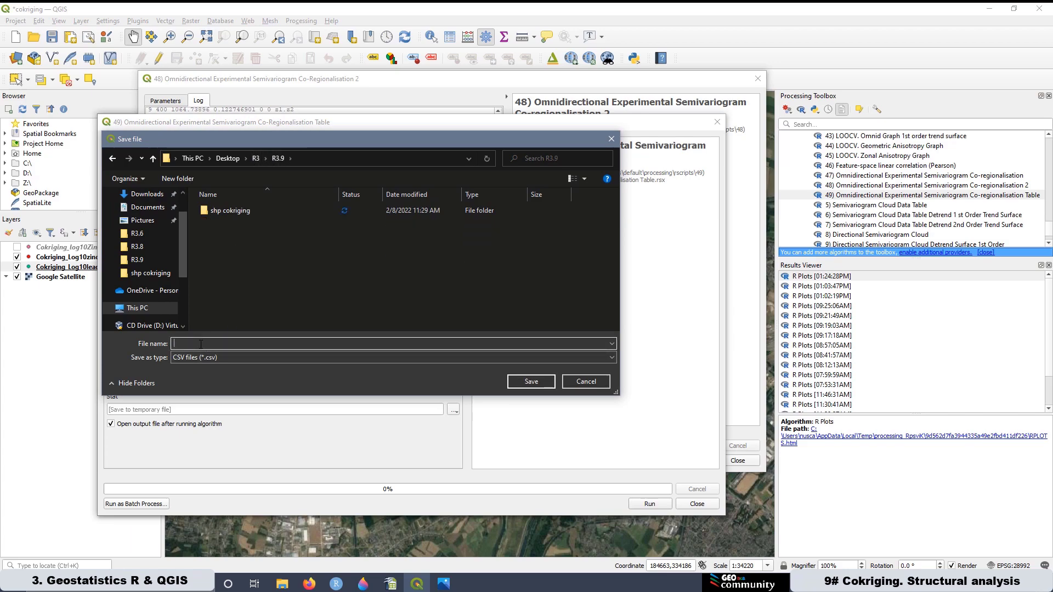
{"action": "type", "text": "Semivariograms"}
{"action": "left_click", "coordinate": [525, 382]}
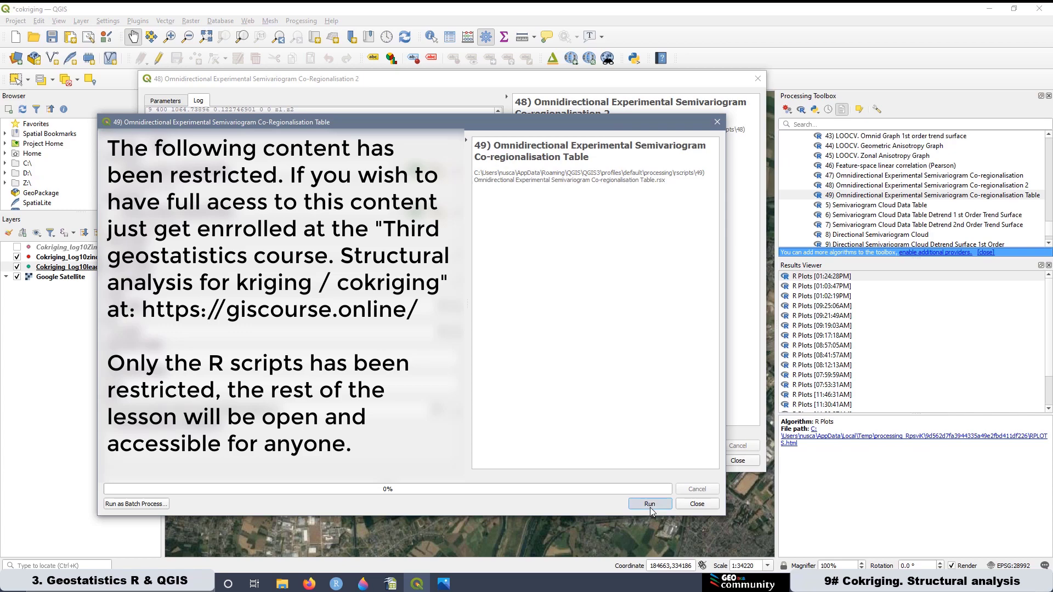
{"action": "left_click", "coordinate": [650, 503]}
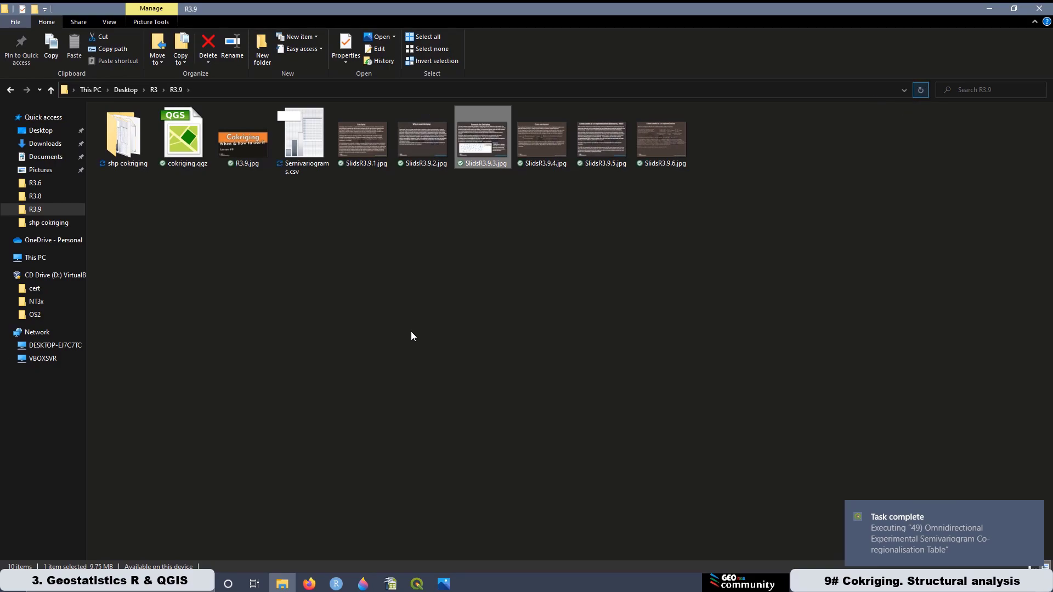
Open Semivariograms.csv from the R3.9 folder in OpenOffice Calc as a comma-separated import, using a copy of the locked document
{"action": "left_click", "coordinate": [323, 150]}
{"action": "right_click", "coordinate": [315, 150]}
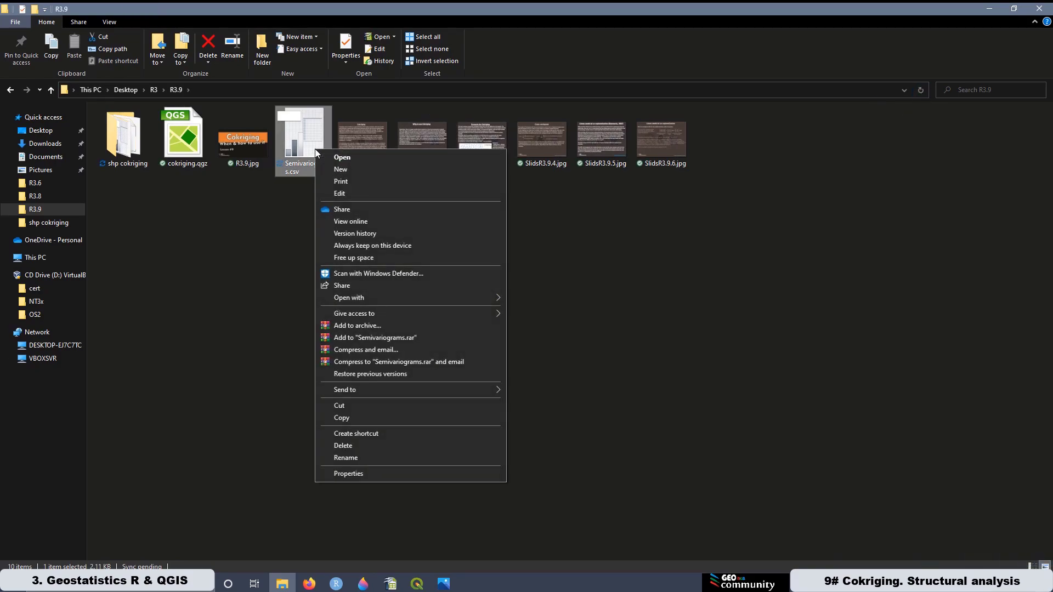
{"action": "key", "text": "Escape"}
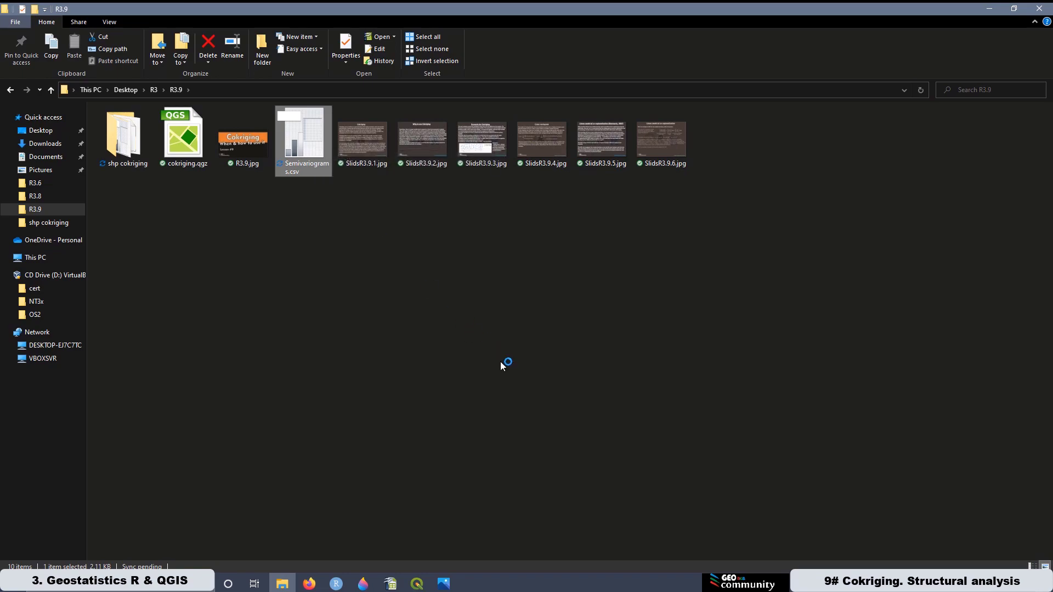
{"action": "left_click", "coordinate": [396, 586]}
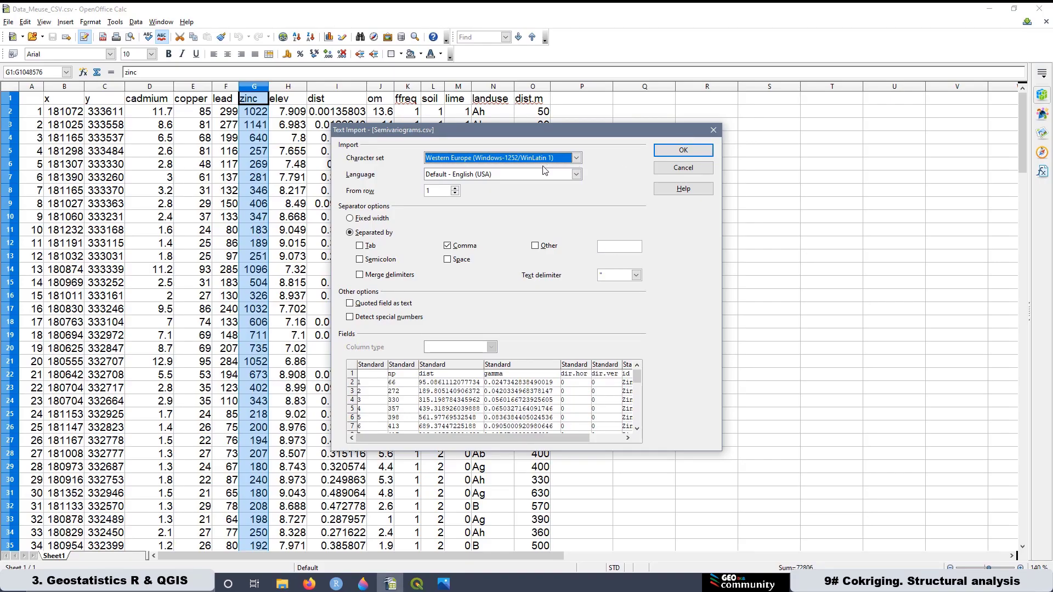
{"action": "left_click", "coordinate": [683, 150]}
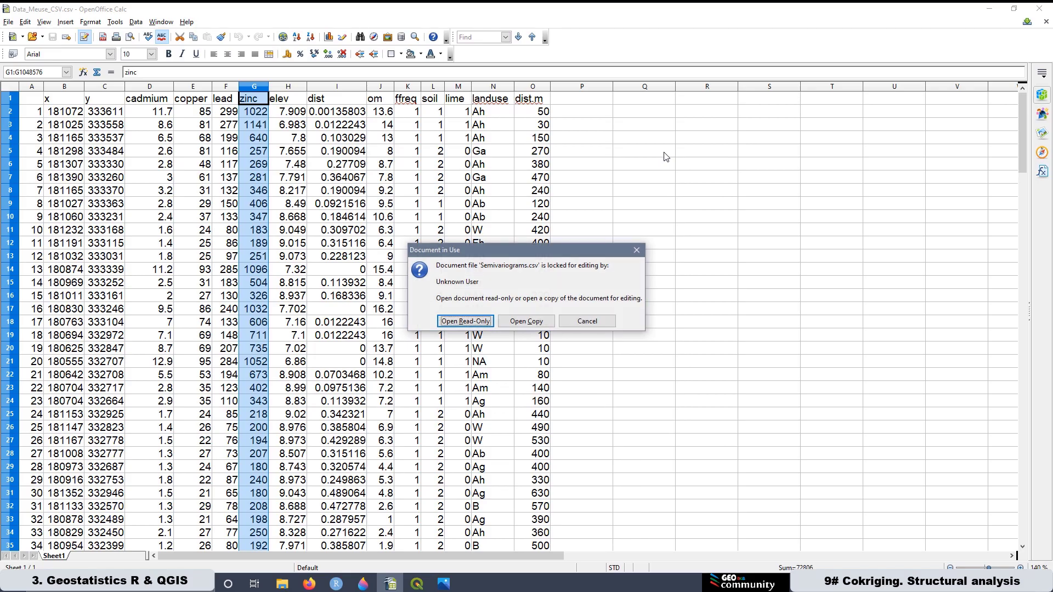
{"action": "left_click", "coordinate": [526, 322]}
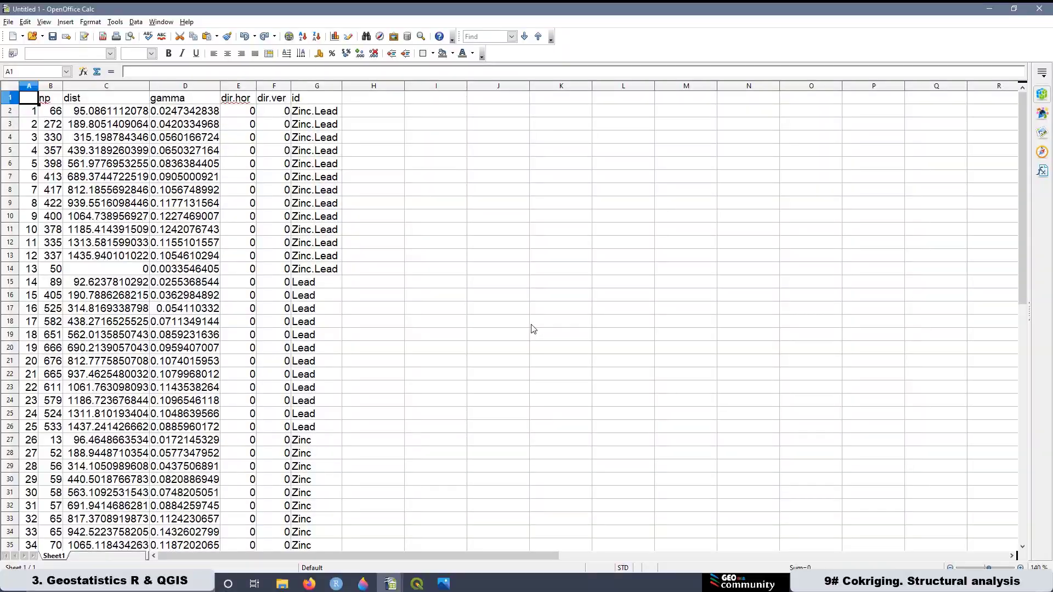
Examine the np, dist, gamma and id columns of the semivariogram table
{"action": "left_click", "coordinate": [51, 86]}
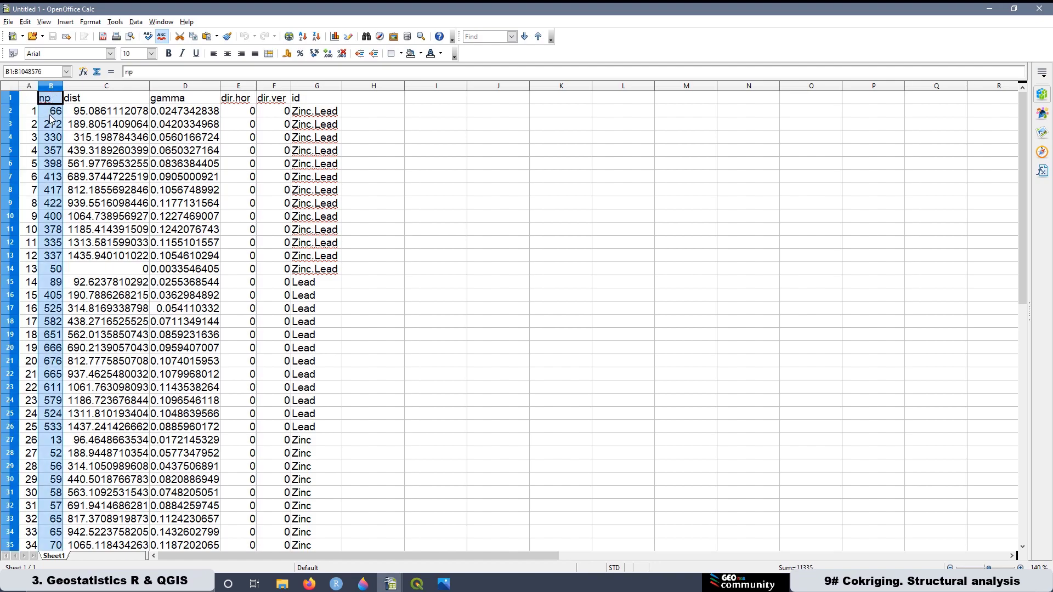
{"action": "left_click", "coordinate": [105, 87]}
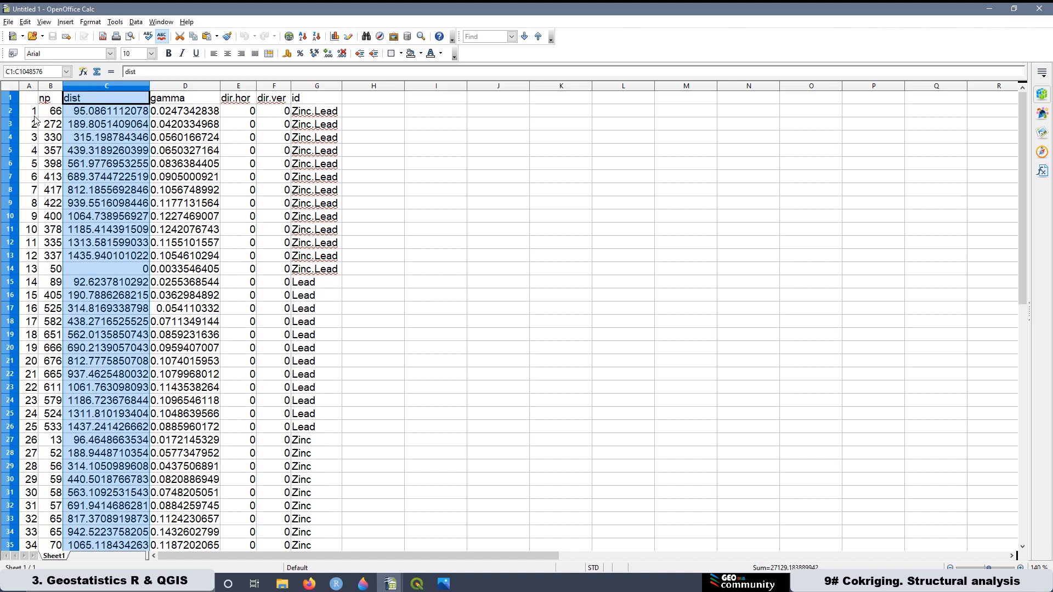
{"action": "left_click", "coordinate": [178, 90]}
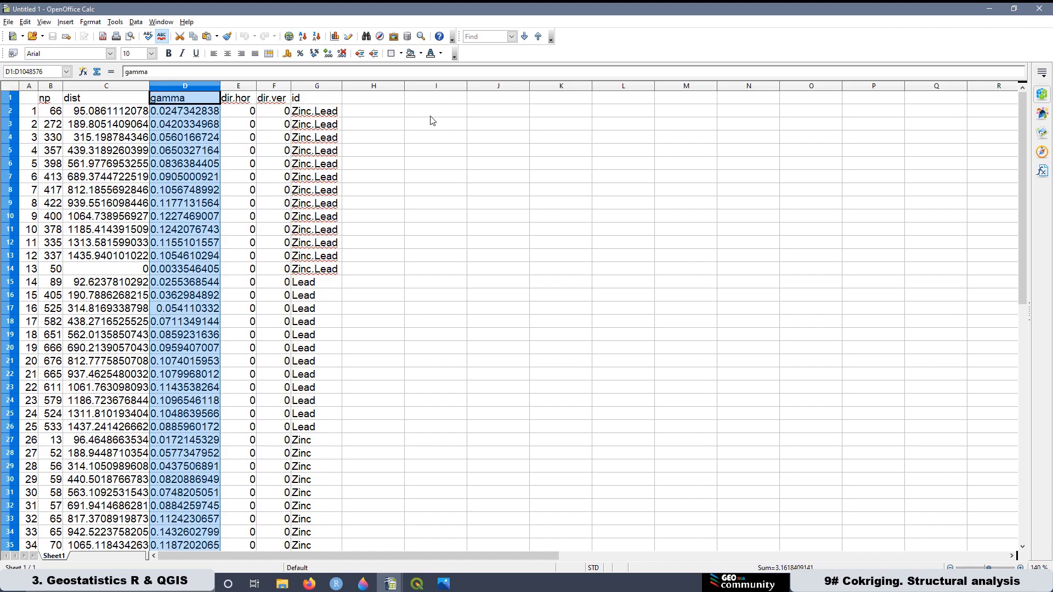
{"action": "left_click", "coordinate": [319, 87]}
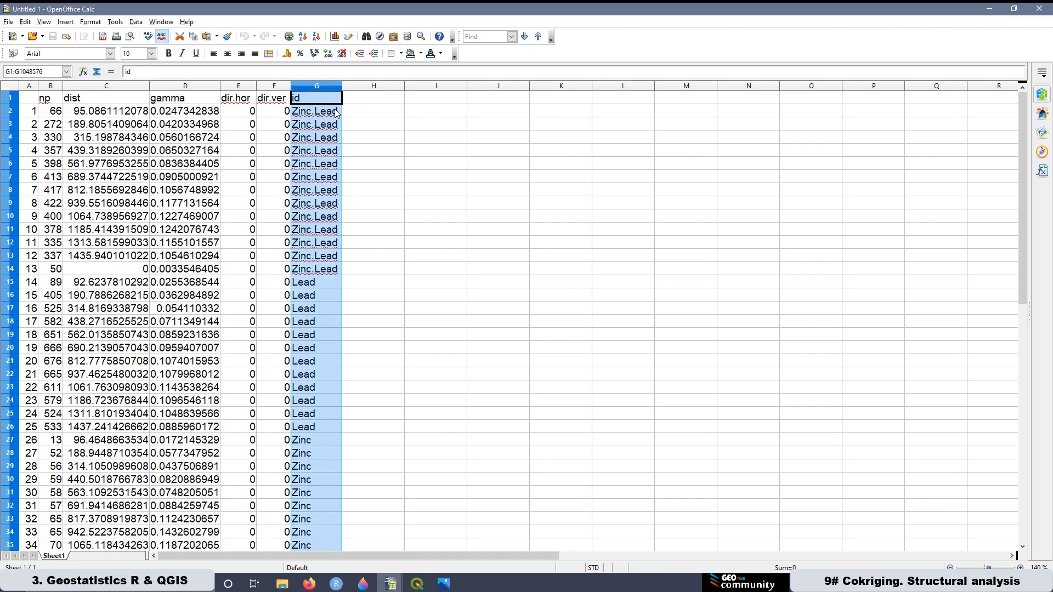
Examine the Zinc.Lead, Lead and Zinc row groups in the id column
{"action": "left_click", "coordinate": [310, 115]}
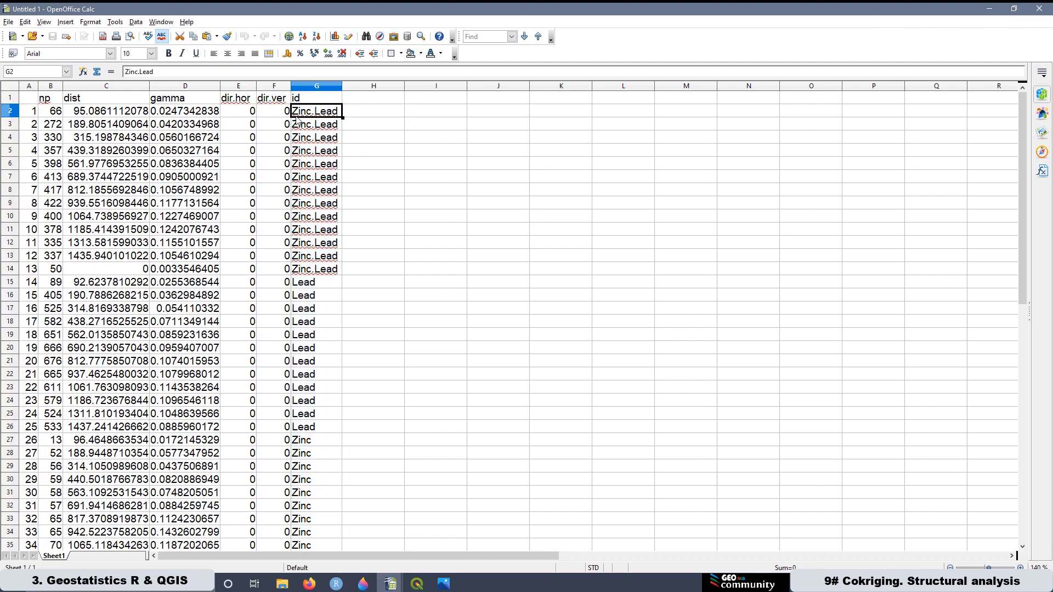
{"action": "left_click_drag", "start_coordinate": [311, 115], "coordinate": [315, 271]}
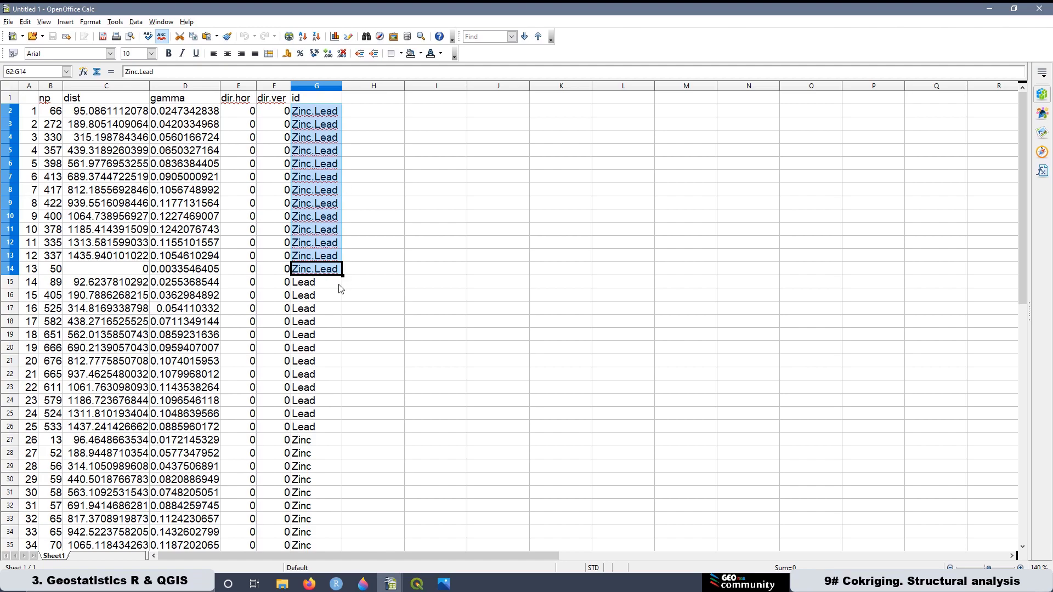
{"action": "left_click_drag", "start_coordinate": [309, 283], "coordinate": [314, 427]}
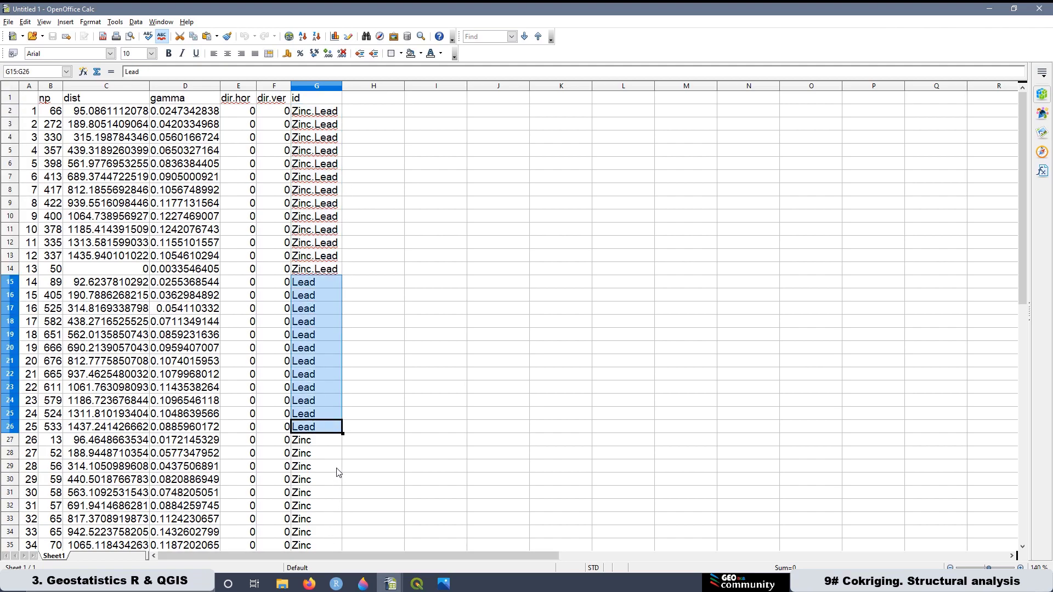
{"action": "scroll", "coordinate": [314, 368], "scroll_direction": "down", "scroll_amount": 3}
{"action": "left_click_drag", "start_coordinate": [314, 321], "coordinate": [306, 467]}
{"action": "scroll", "coordinate": [150, 390], "scroll_direction": "up", "scroll_amount": 3}
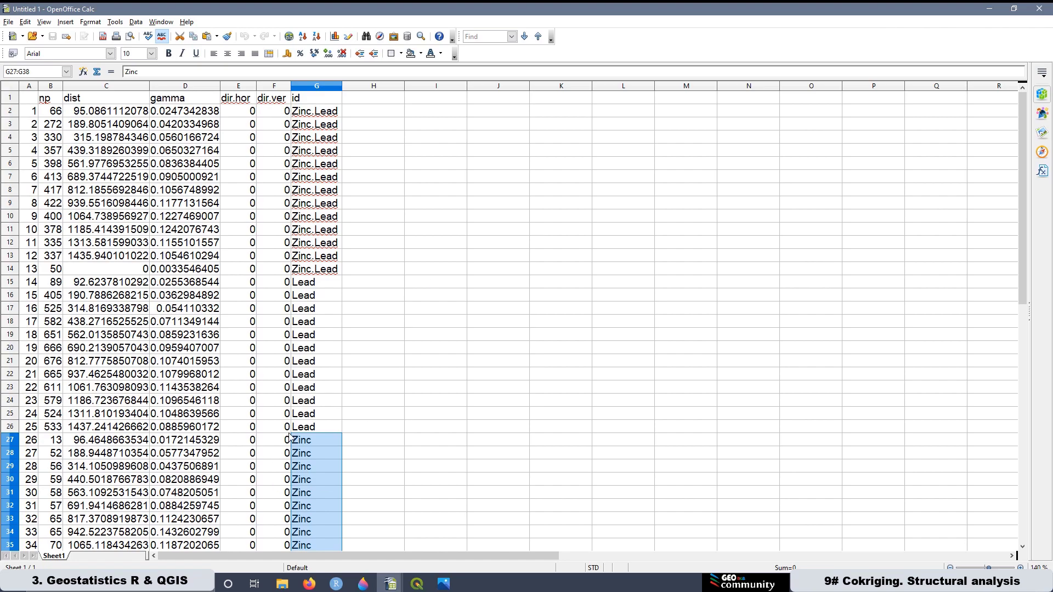
{"action": "scroll", "coordinate": [291, 436], "scroll_direction": "down", "scroll_amount": 2}
{"action": "scroll", "coordinate": [158, 252], "scroll_direction": "up", "scroll_amount": 2}
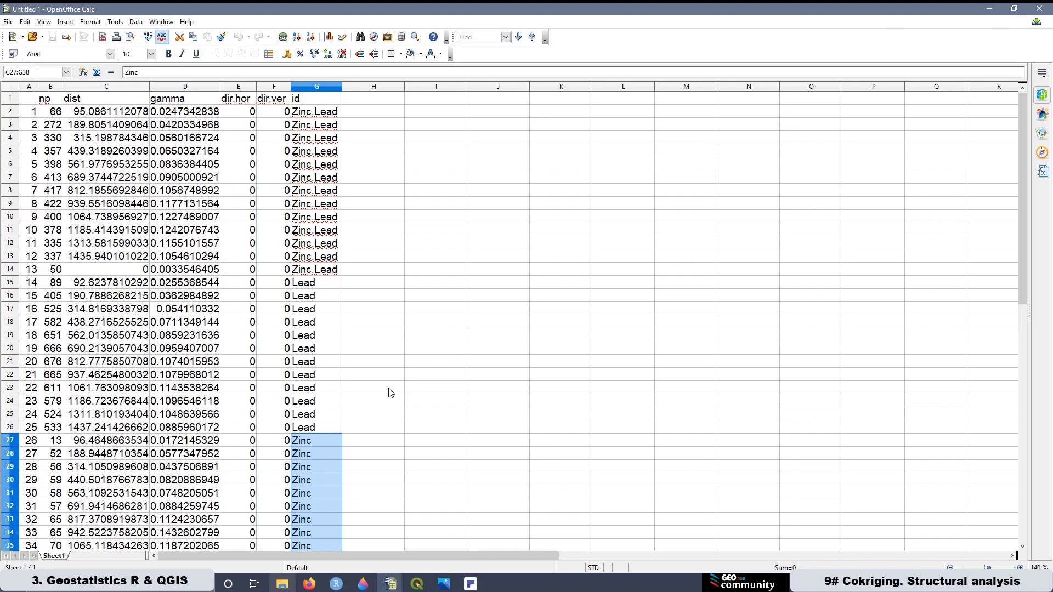
Switch to QGIS, create a new R script and paste the copied script code into it
{"action": "left_click", "coordinate": [417, 586]}
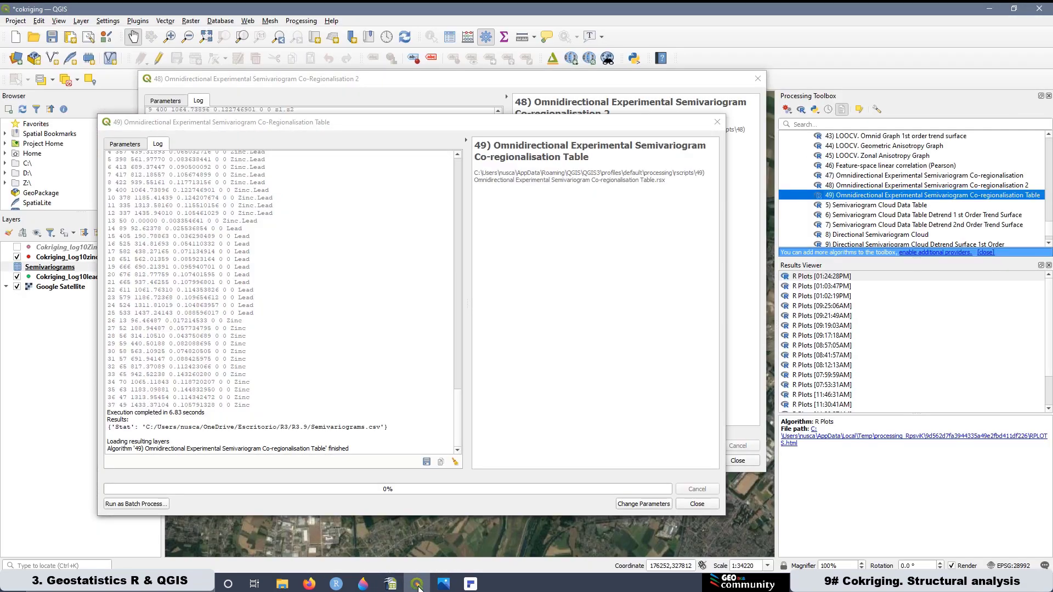
{"action": "left_click", "coordinate": [808, 117]}
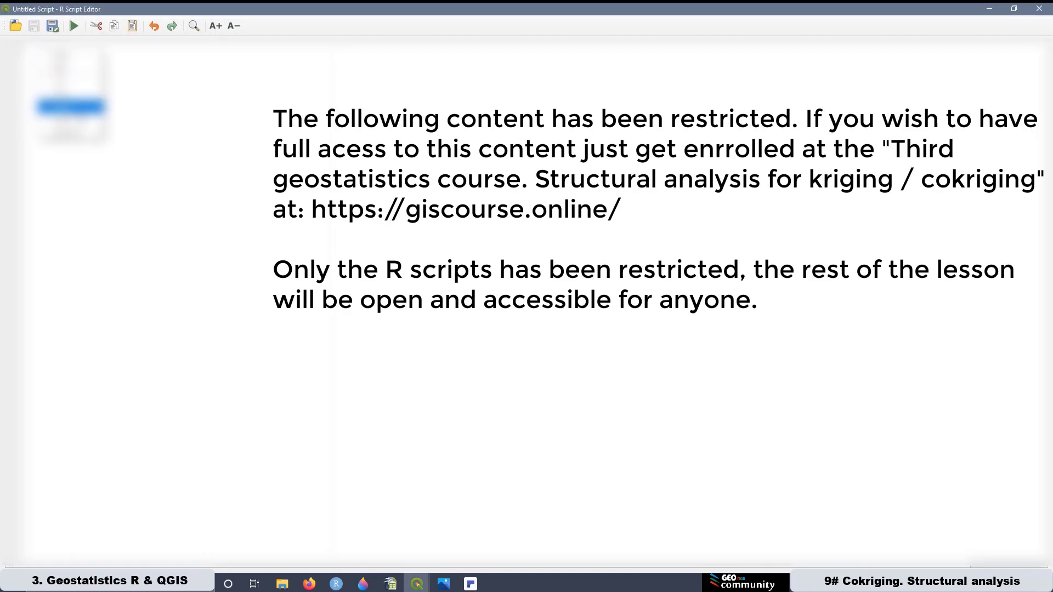
{"action": "key", "text": "ctrl+v"}
Enlarge the text in the R script editor by five increments
{"action": "left_click", "coordinate": [215, 26]}
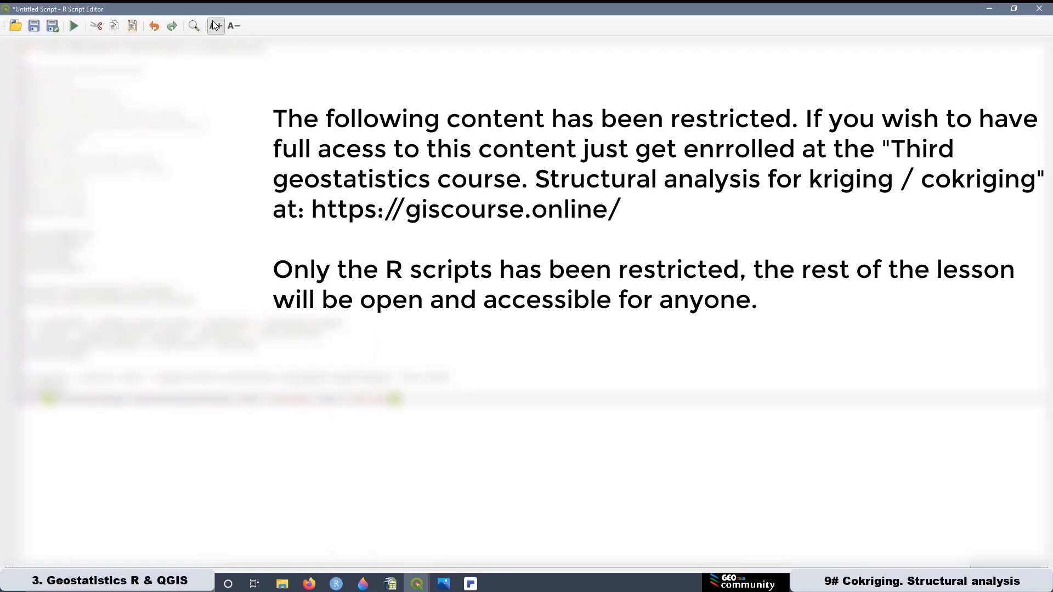
{"action": "left_click", "coordinate": [215, 26]}
{"action": "left_click", "coordinate": [215, 25]}
{"action": "left_click", "coordinate": [215, 25]}
{"action": "left_click", "coordinate": [215, 26]}
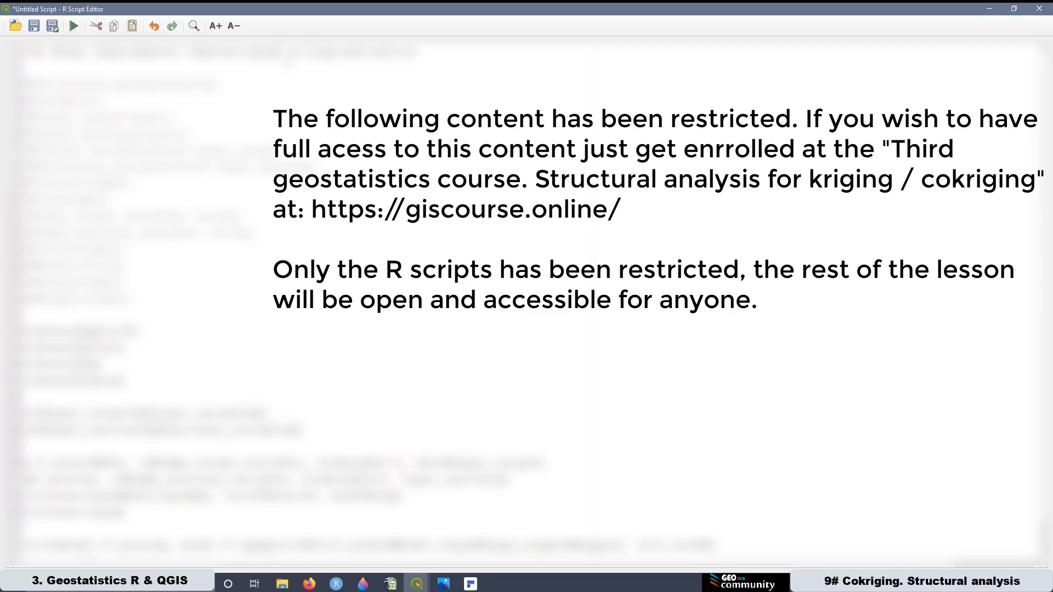
Cut the title text from the first line of the script and delete the leftover line
{"action": "left_click_drag", "start_coordinate": [417, 51], "coordinate": [25, 51]}
{"action": "right_click", "coordinate": [29, 52]}
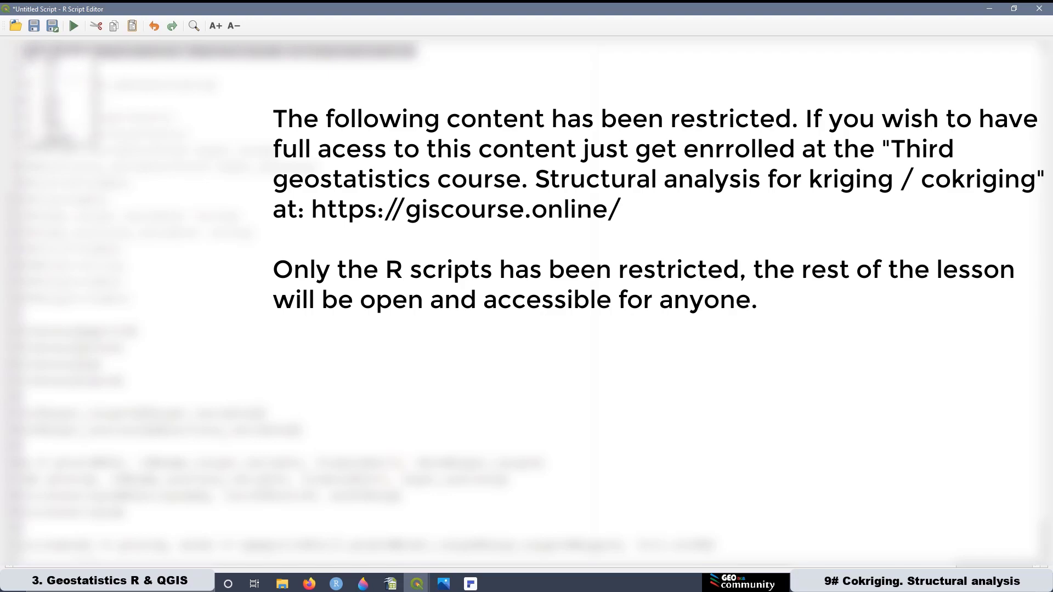
{"action": "left_click", "coordinate": [62, 85]}
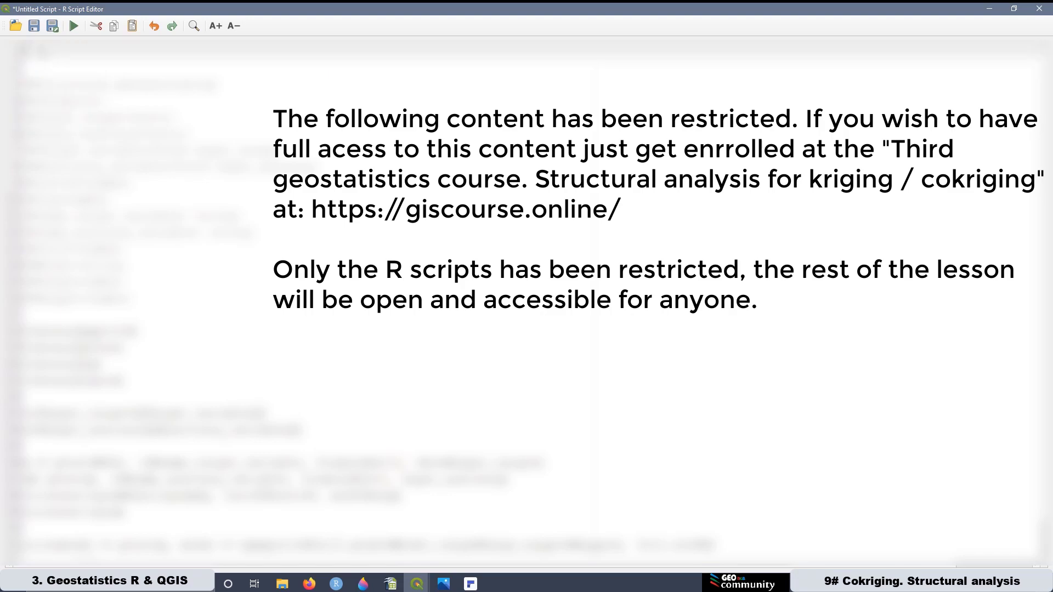
{"action": "key", "text": "Delete"}
{"action": "key", "text": "Delete"}
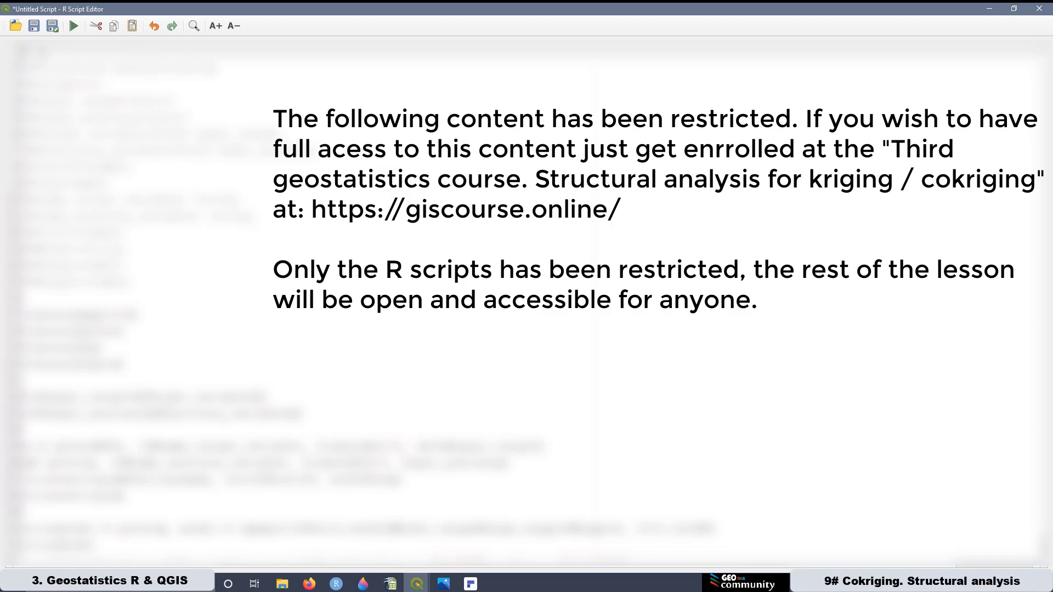
Save the script as 50) Model Experimental Semivariogram co-regionalisation.rsx
{"action": "left_click", "coordinate": [59, 26]}
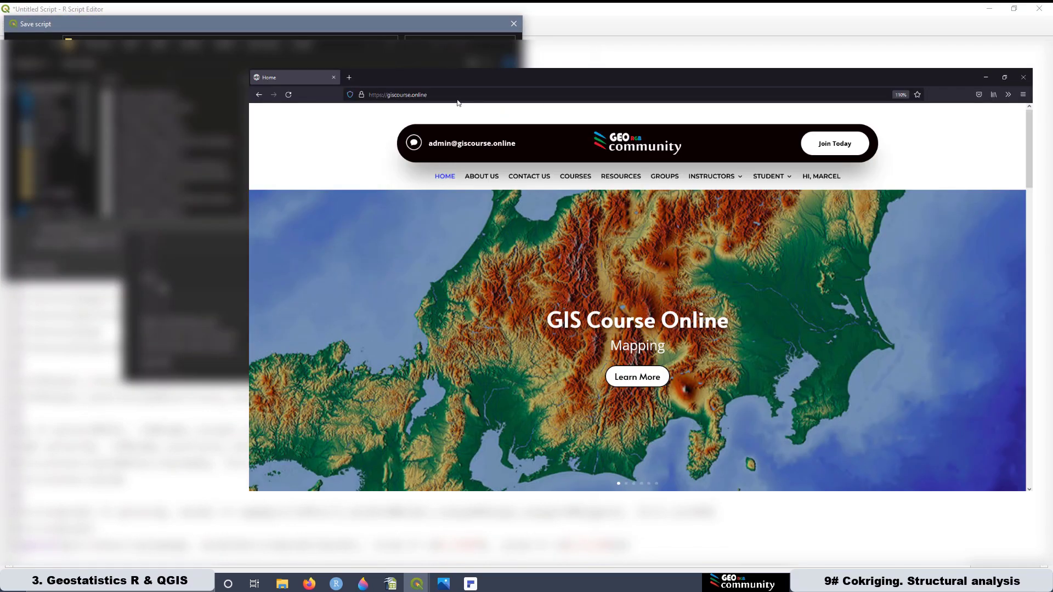
{"action": "left_click", "coordinate": [161, 283]}
{"action": "left_click_drag", "start_coordinate": [431, 95], "coordinate": [355, 96]}
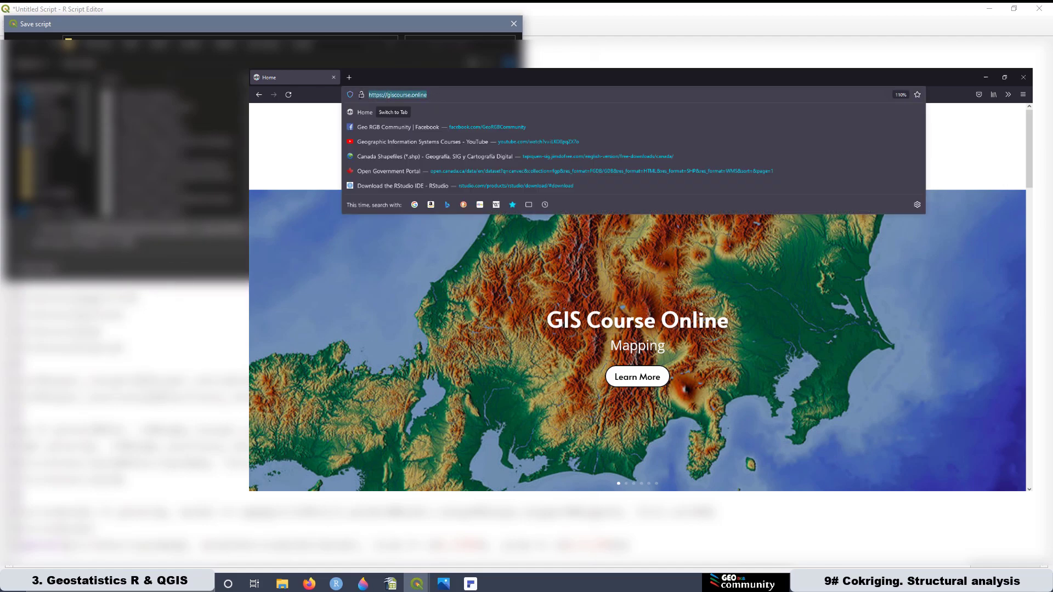
{"action": "key", "text": "Return"}
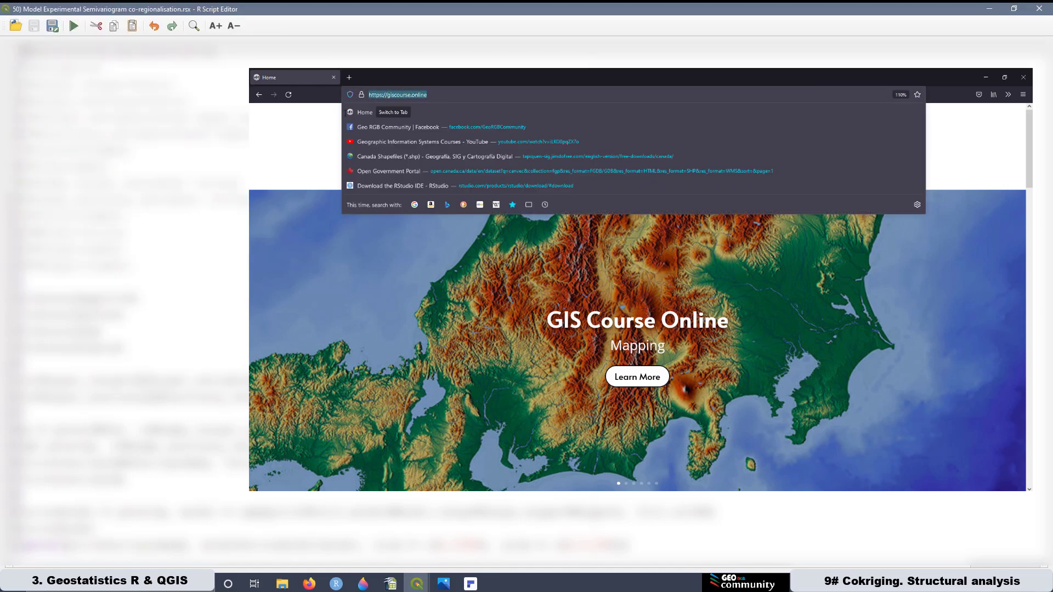
{"action": "left_click", "coordinate": [325, 129]}
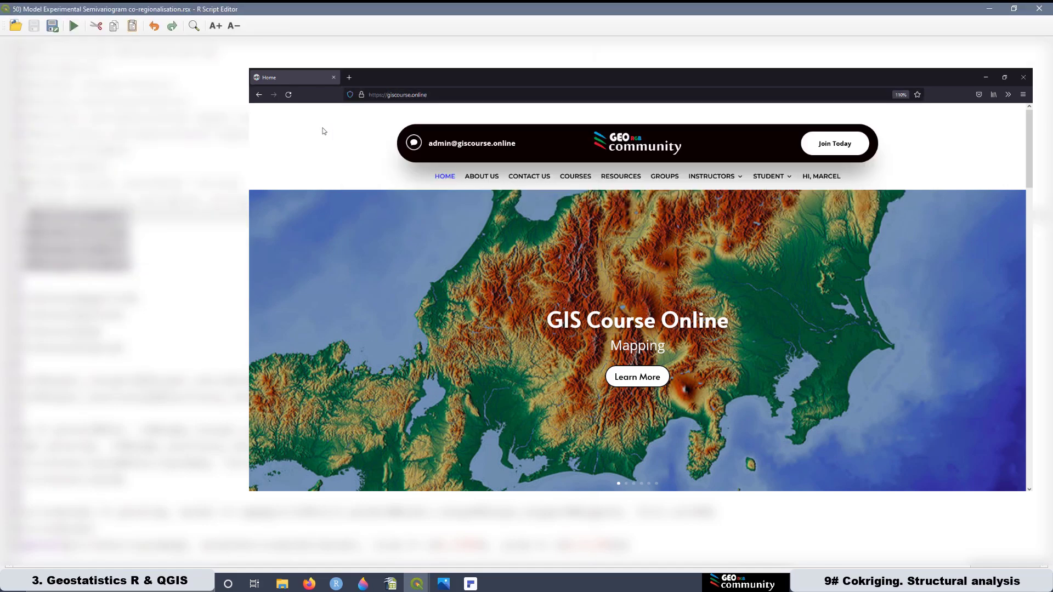
{"action": "left_click", "coordinate": [582, 179]}
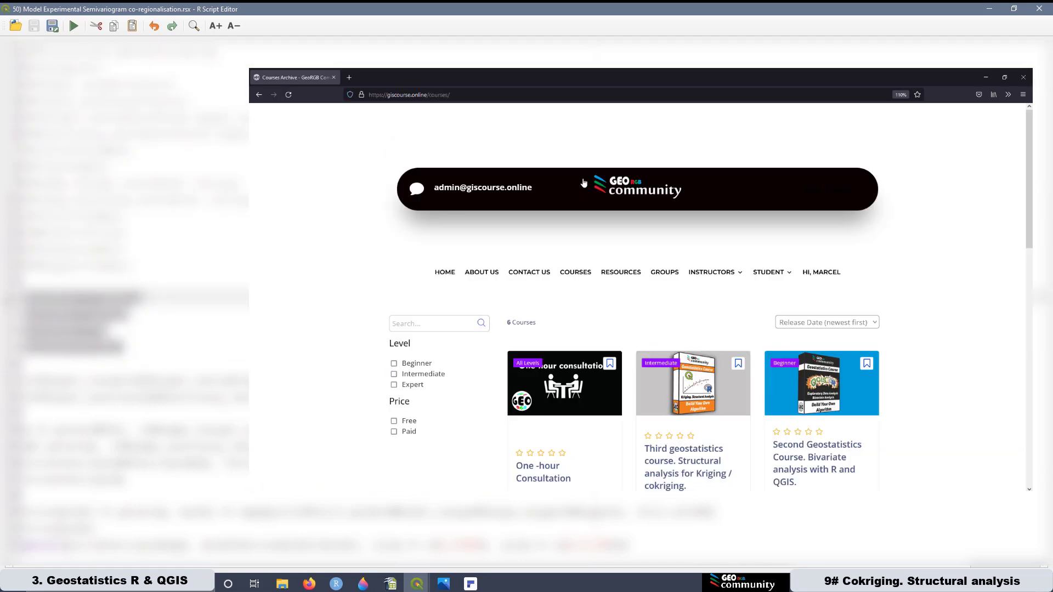
{"action": "scroll", "coordinate": [725, 330], "scroll_direction": "down", "scroll_amount": 1}
{"action": "scroll", "coordinate": [725, 330], "scroll_direction": "down", "scroll_amount": 3}
{"action": "left_click", "coordinate": [692, 294]}
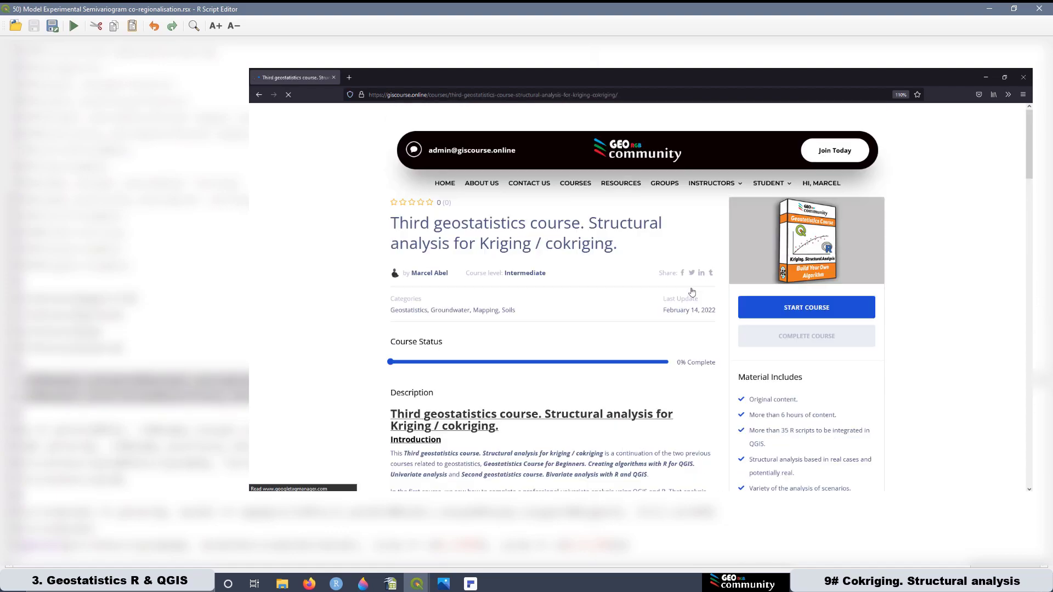
{"action": "left_click", "coordinate": [799, 314]}
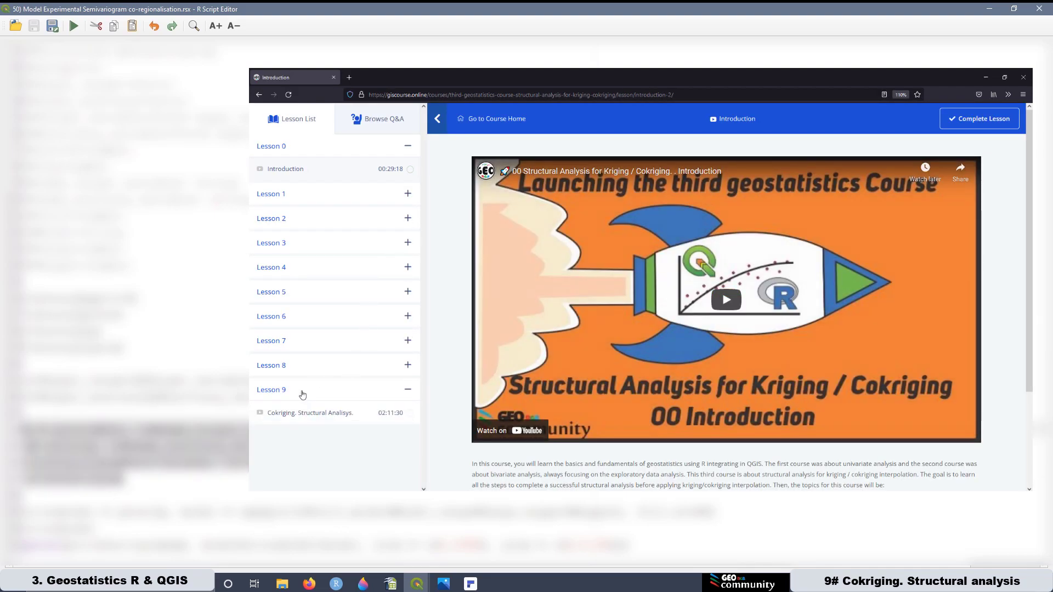
{"action": "left_click", "coordinate": [317, 420]}
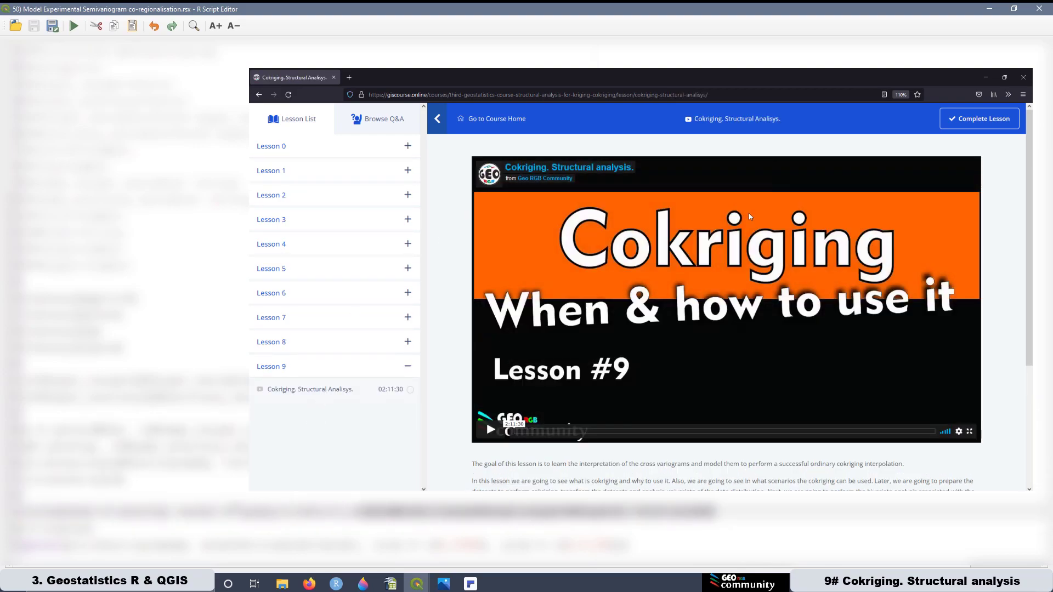
{"action": "scroll", "coordinate": [749, 230], "scroll_direction": "down", "scroll_amount": 3}
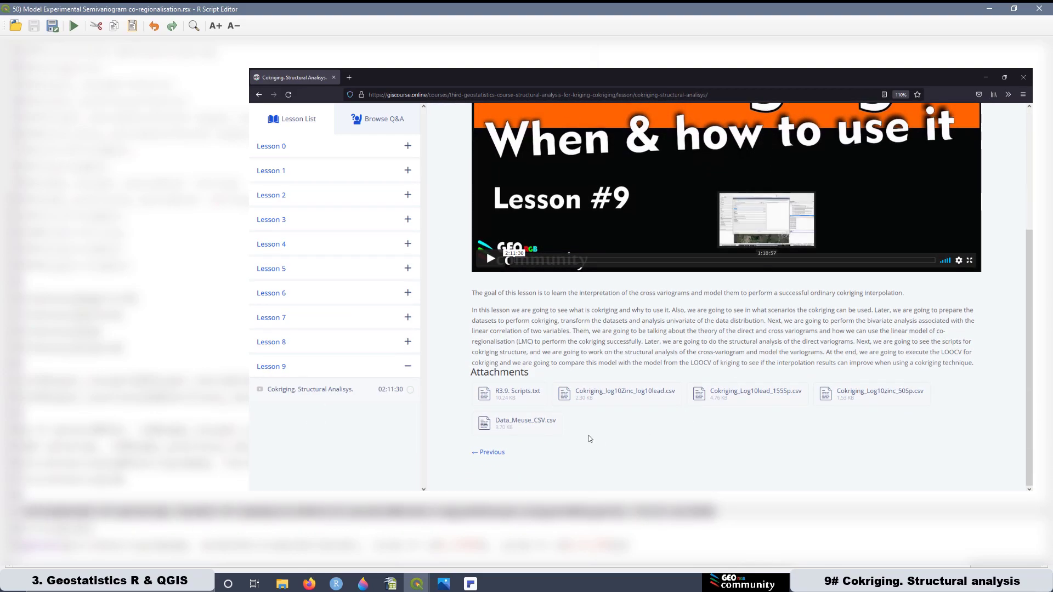
{"action": "scroll", "coordinate": [799, 344], "scroll_direction": "up", "scroll_amount": 3}
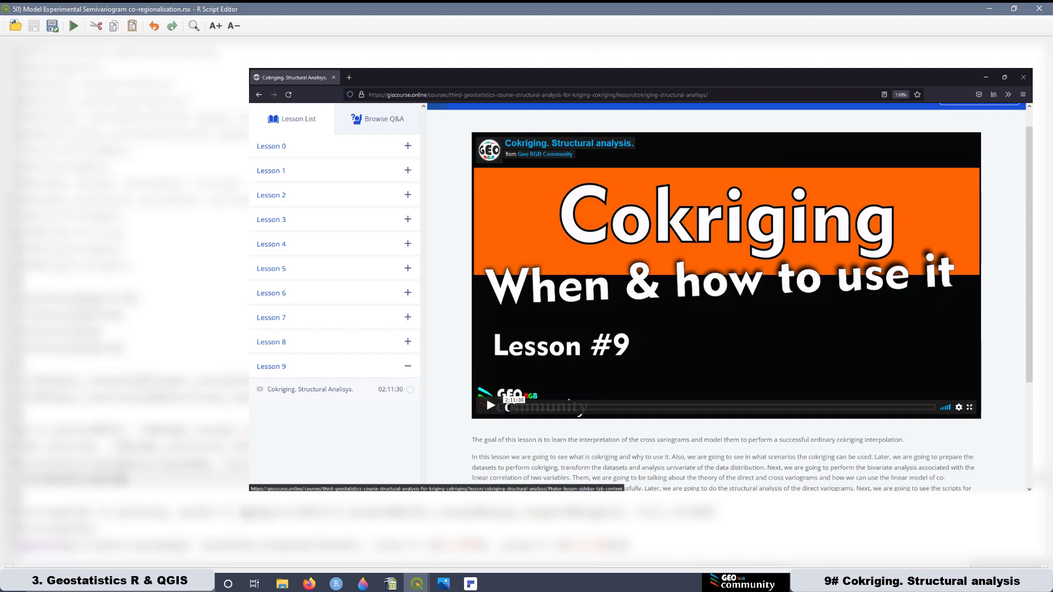
{"action": "left_click", "coordinate": [482, 107]}
{"action": "left_click_drag", "start_coordinate": [439, 95], "coordinate": [356, 97]}
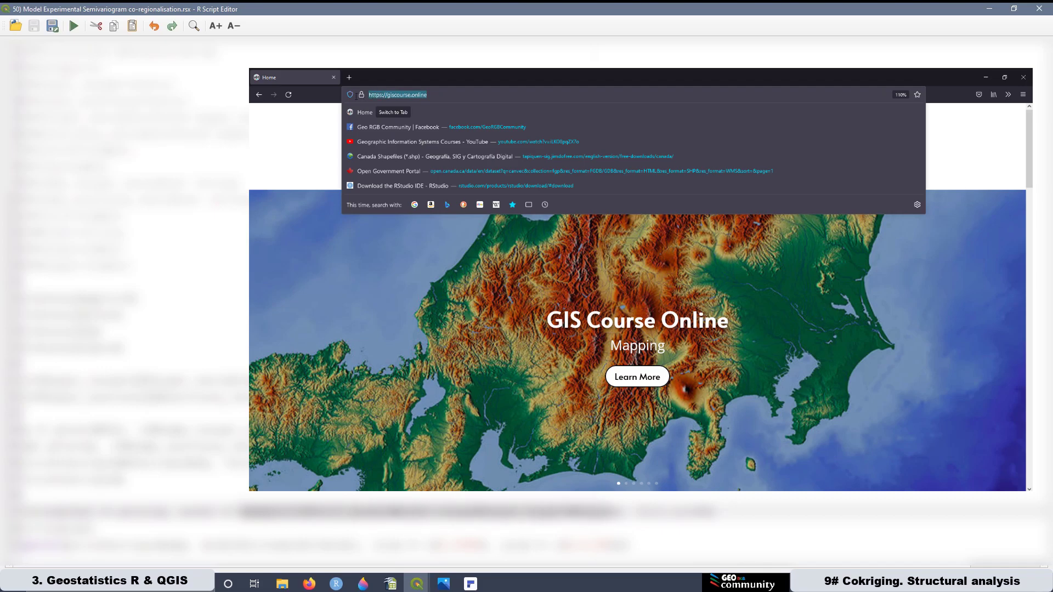
{"action": "left_click", "coordinate": [323, 130]}
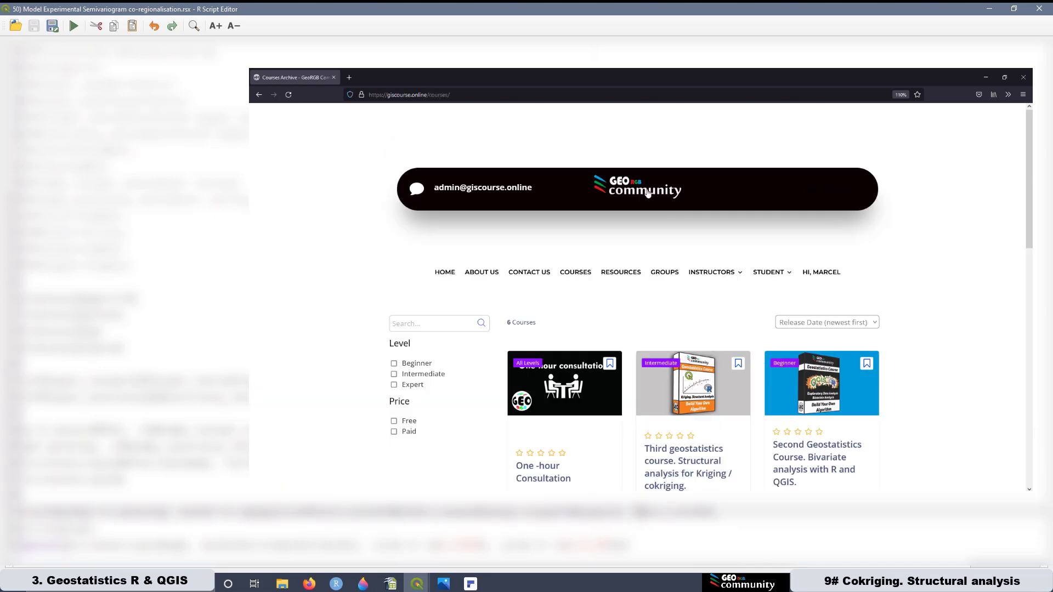
{"action": "scroll", "coordinate": [726, 402], "scroll_direction": "down", "scroll_amount": 2}
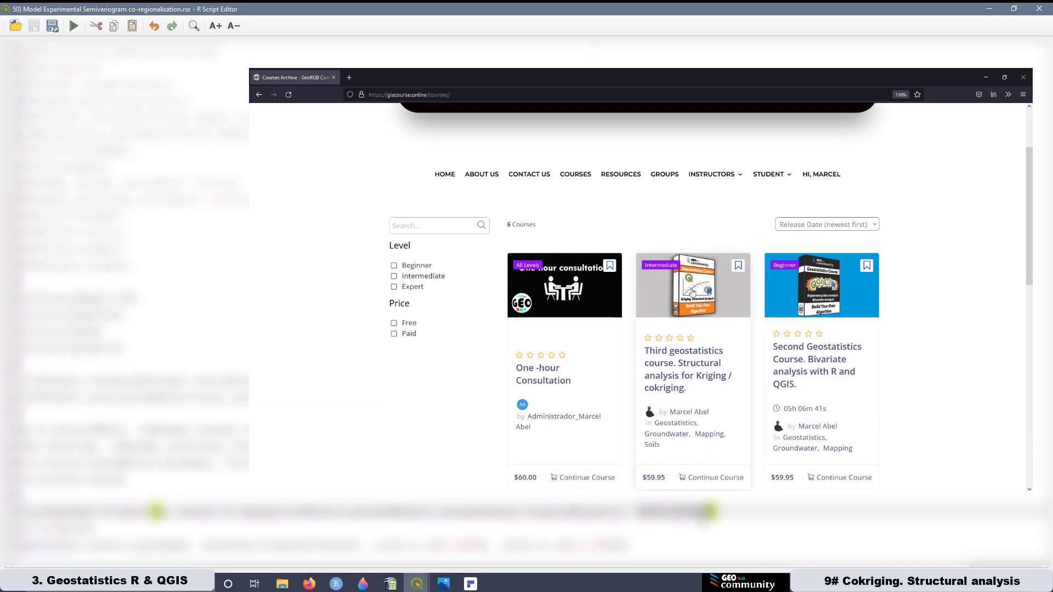
{"action": "left_click", "coordinate": [691, 292]}
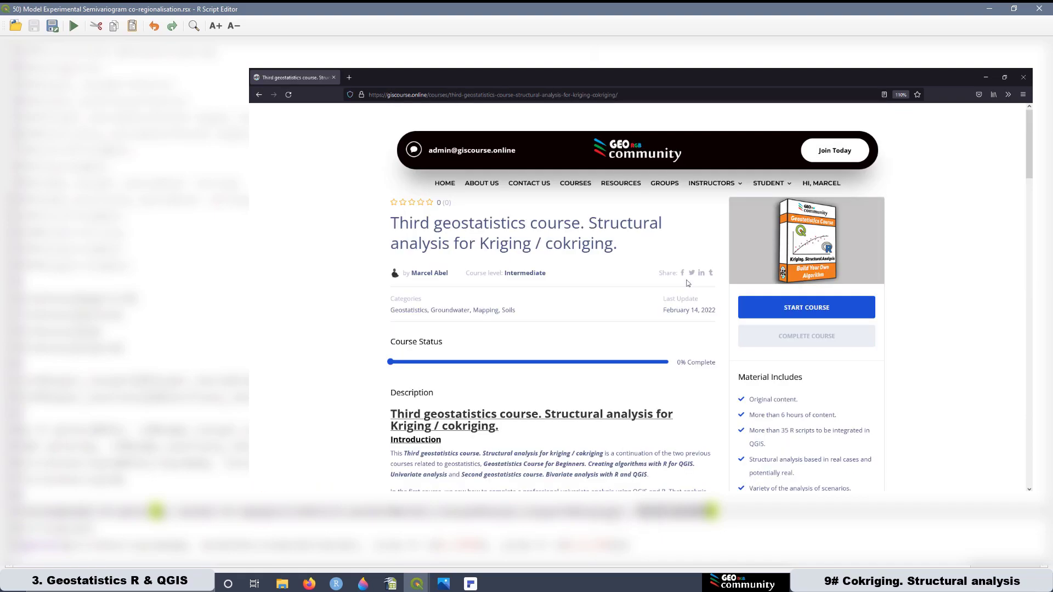
Start the third geostatistics course in the browser, open Lesson 9 and look through its description and attachments
{"action": "left_click", "coordinate": [799, 313]}
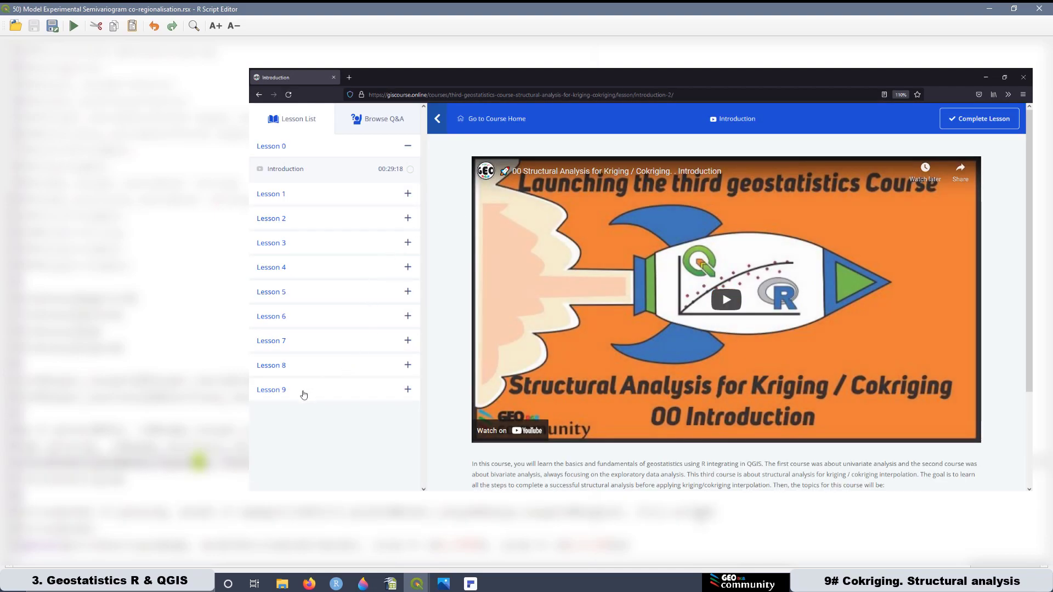
{"action": "left_click", "coordinate": [302, 394]}
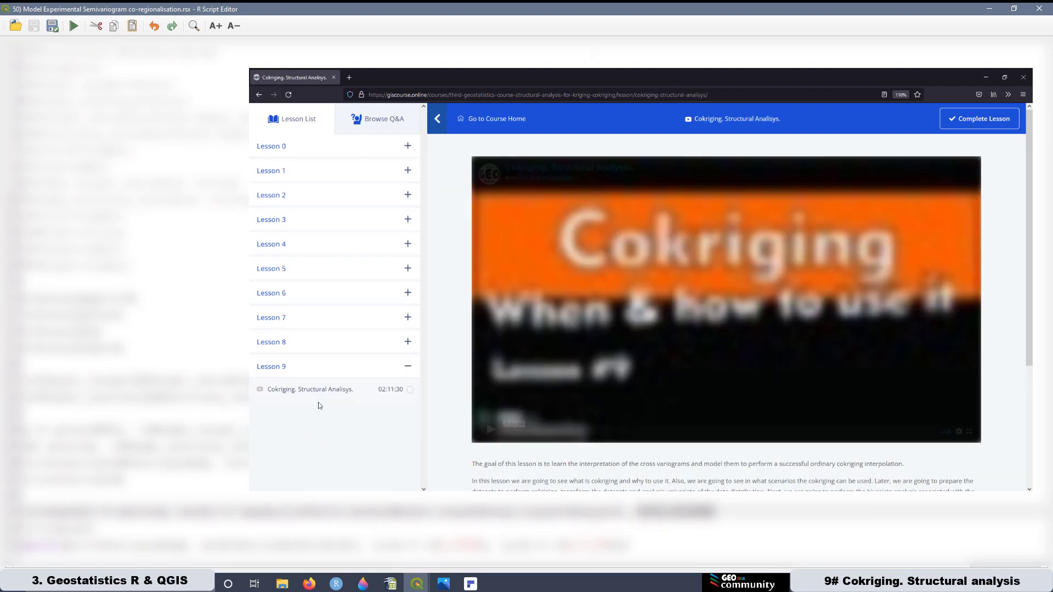
{"action": "scroll", "coordinate": [766, 231], "scroll_direction": "down", "scroll_amount": 3}
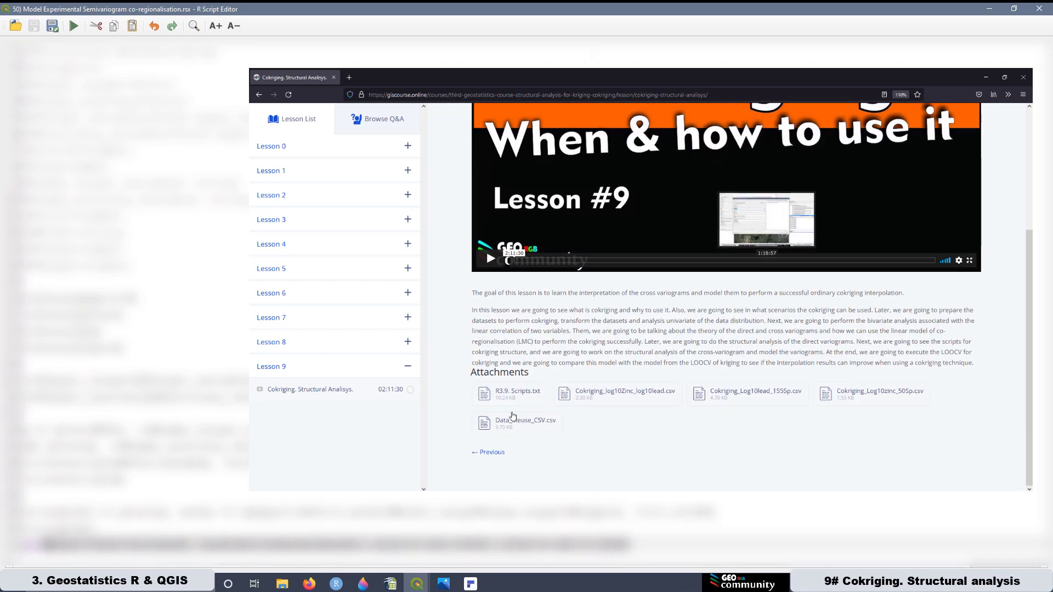
{"action": "scroll", "coordinate": [800, 344], "scroll_direction": "up", "scroll_amount": 3}
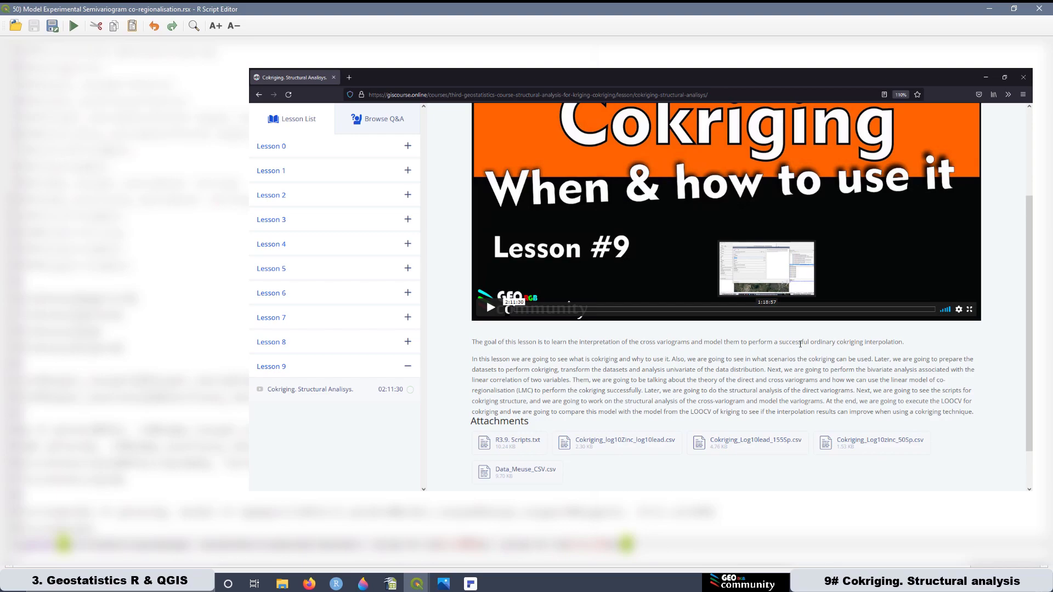
{"action": "scroll", "coordinate": [799, 374], "scroll_direction": "up", "scroll_amount": 1}
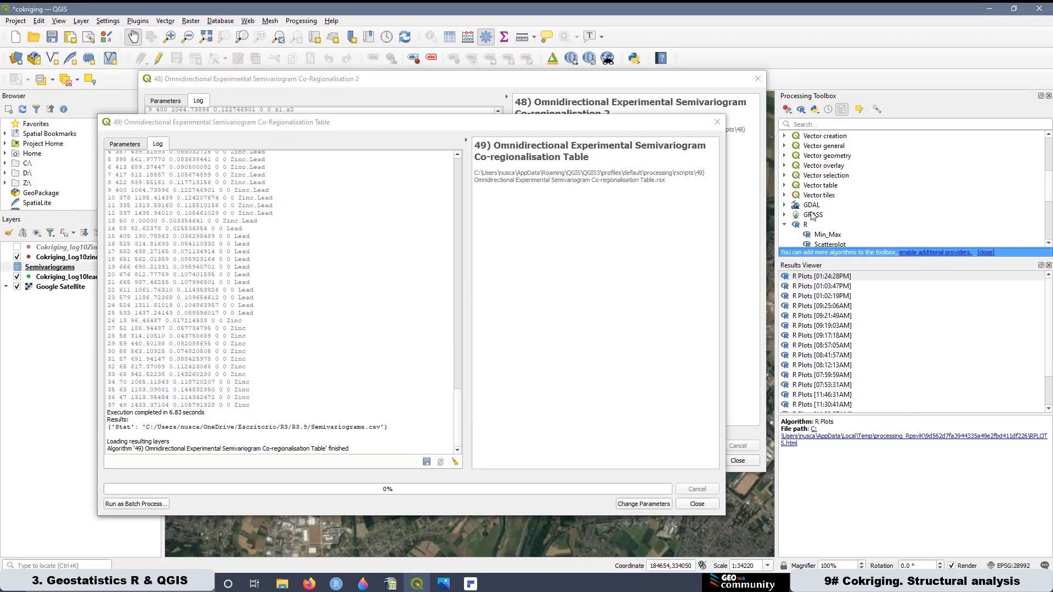
Open the script 50) Model Experimental Semivariogram co-regionalisation from the Structural_Analysis group of R scripts
{"action": "scroll", "coordinate": [814, 208], "scroll_direction": "down", "scroll_amount": 5}
{"action": "left_click", "coordinate": [796, 227]}
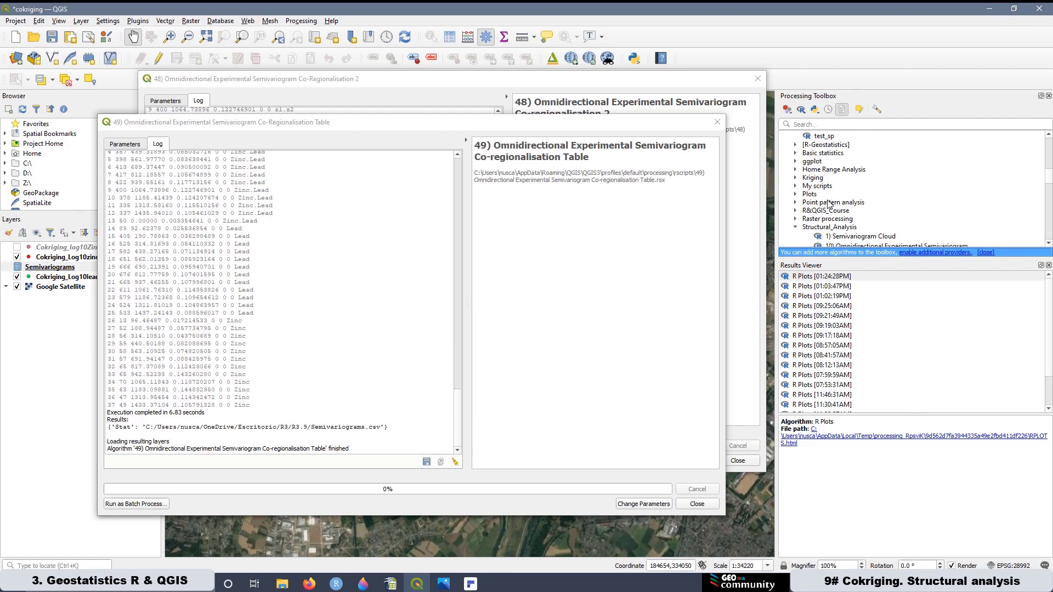
{"action": "scroll", "coordinate": [850, 180], "scroll_direction": "down", "scroll_amount": 7}
{"action": "scroll", "coordinate": [854, 171], "scroll_direction": "down", "scroll_amount": 7}
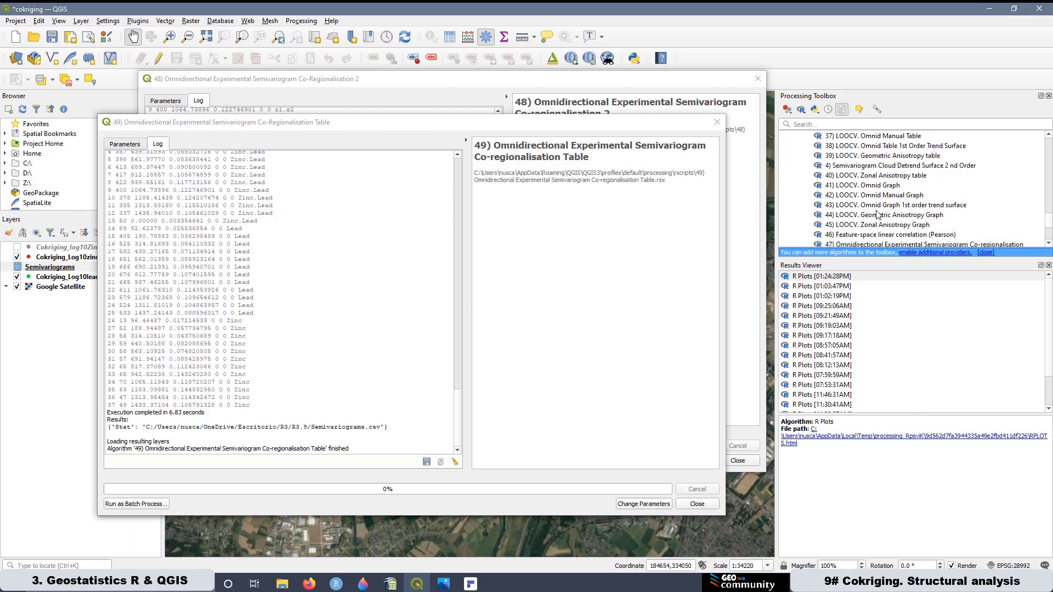
{"action": "scroll", "coordinate": [887, 228], "scroll_direction": "down", "scroll_amount": 1}
{"action": "scroll", "coordinate": [863, 218], "scroll_direction": "down", "scroll_amount": 2}
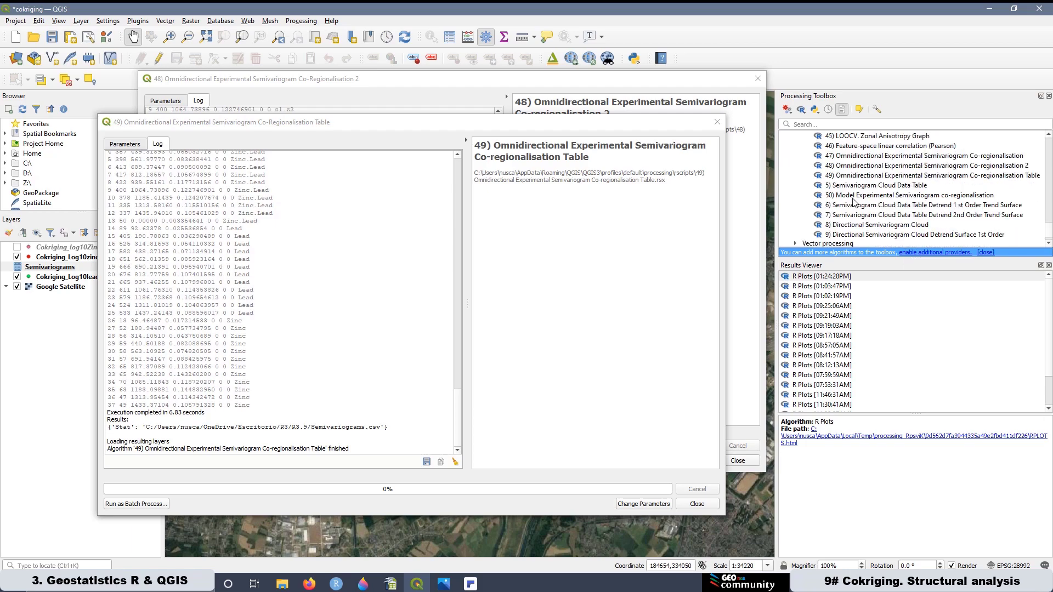
{"action": "left_click", "coordinate": [865, 197]}
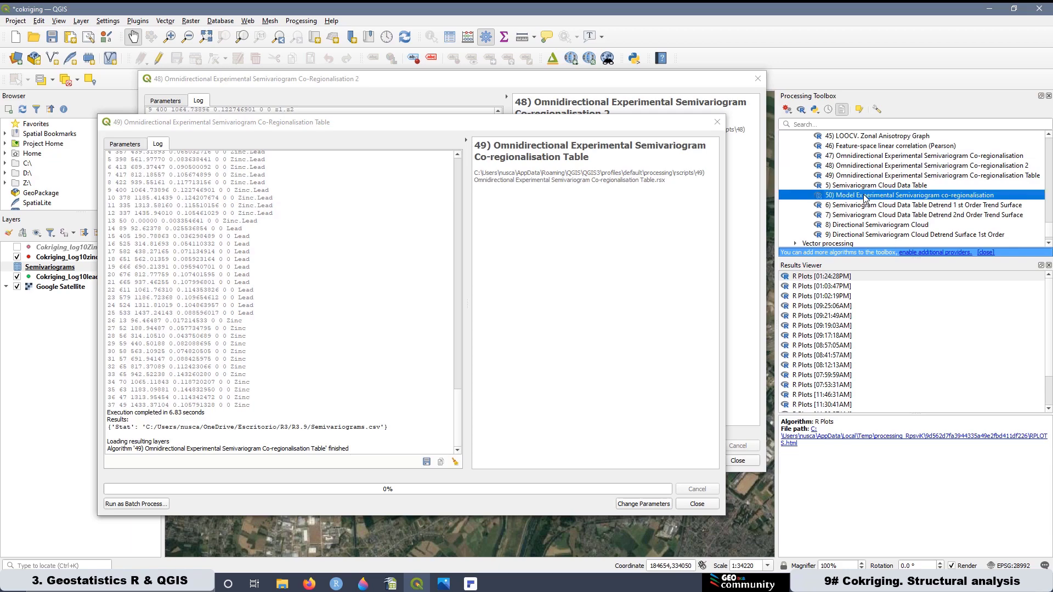
{"action": "double_click", "coordinate": [865, 196]}
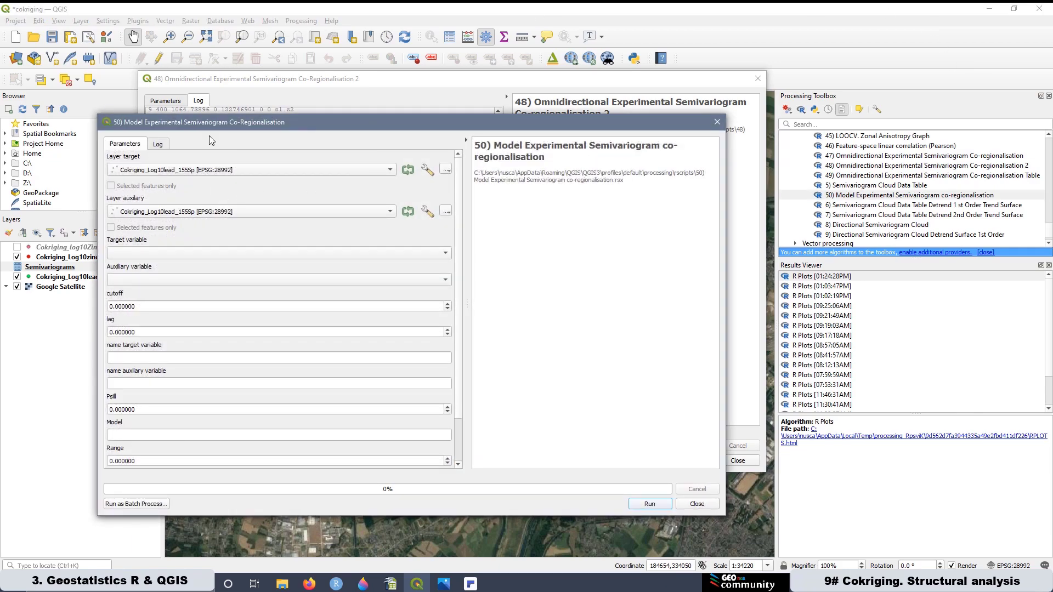
Set Cokriging_Log10zinc_50Sp as the target layer, with Log10Zinc as target variable and Log10Lead as auxiliary variable
{"action": "left_click", "coordinate": [197, 170]}
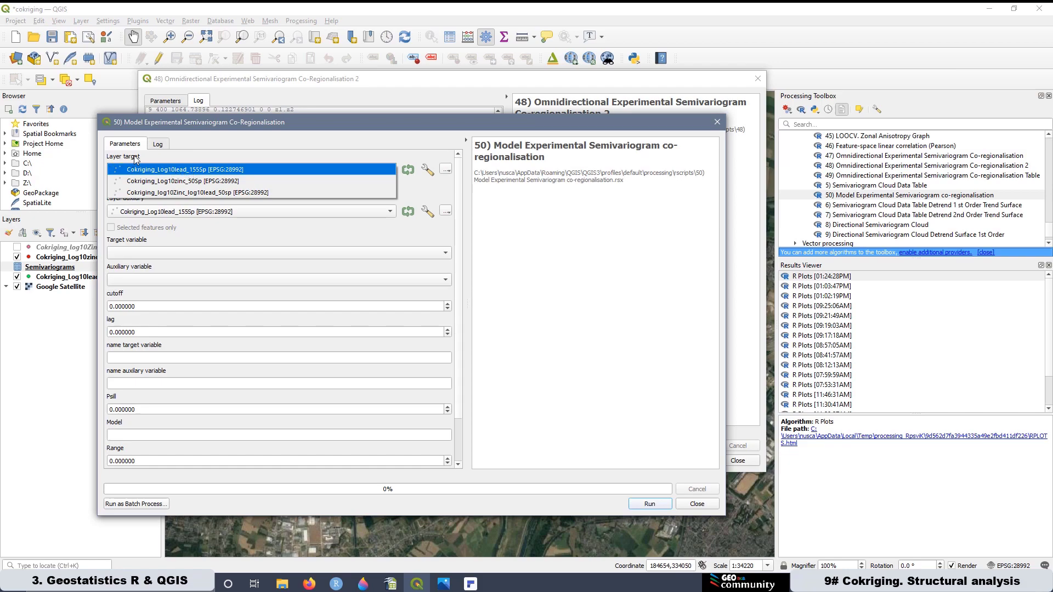
{"action": "left_click", "coordinate": [211, 181]}
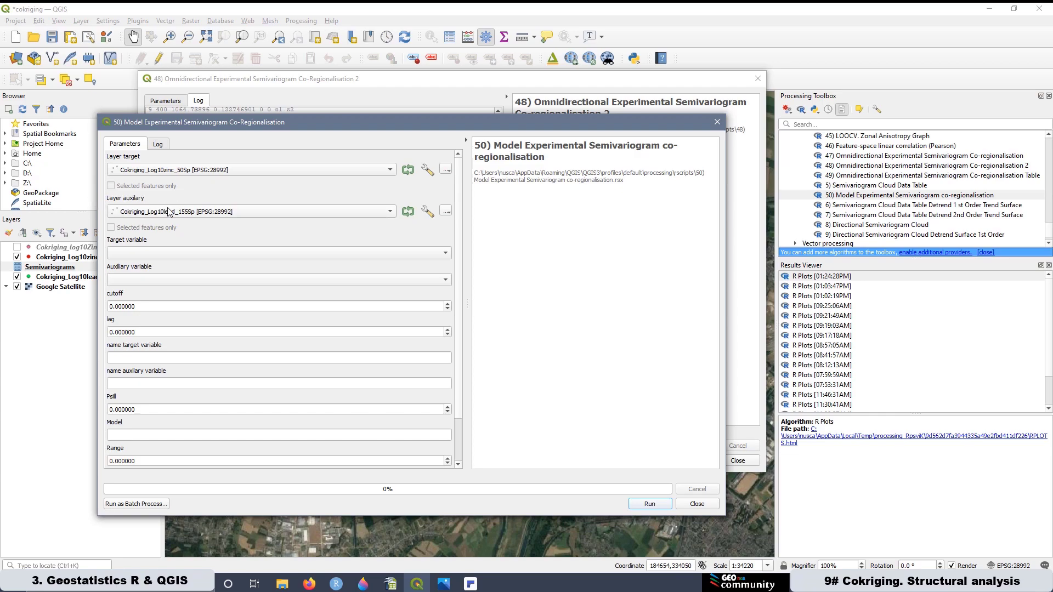
{"action": "left_click", "coordinate": [154, 254]}
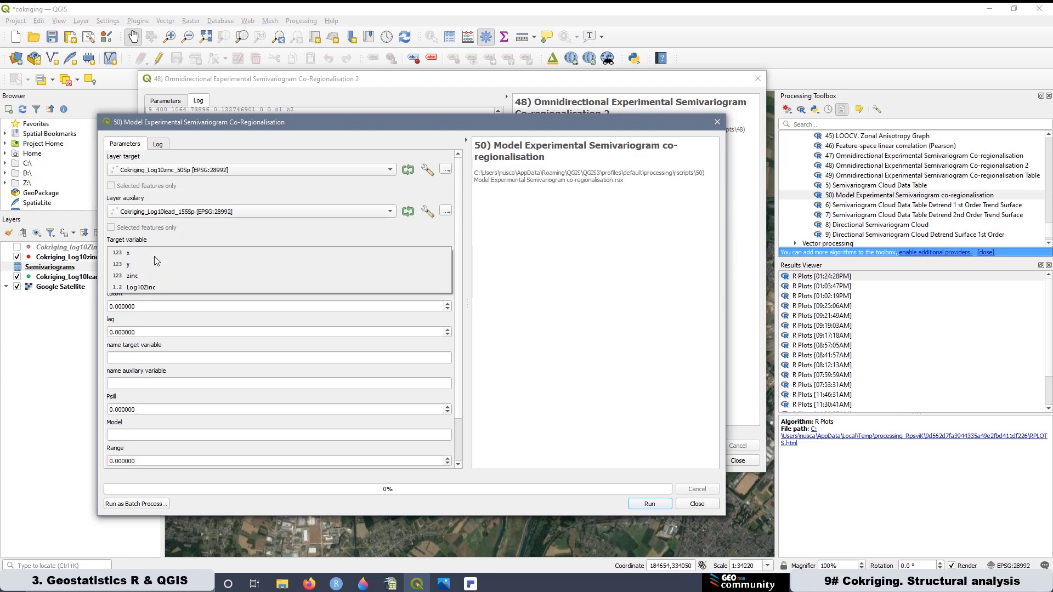
{"action": "left_click", "coordinate": [147, 289]}
{"action": "left_click", "coordinate": [137, 284]}
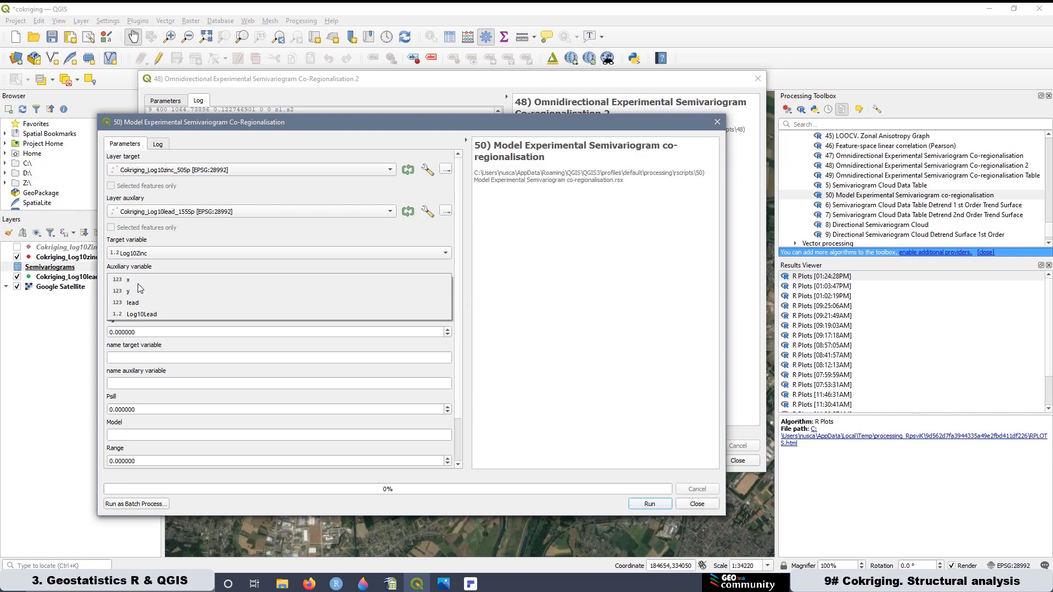
{"action": "left_click", "coordinate": [153, 314]}
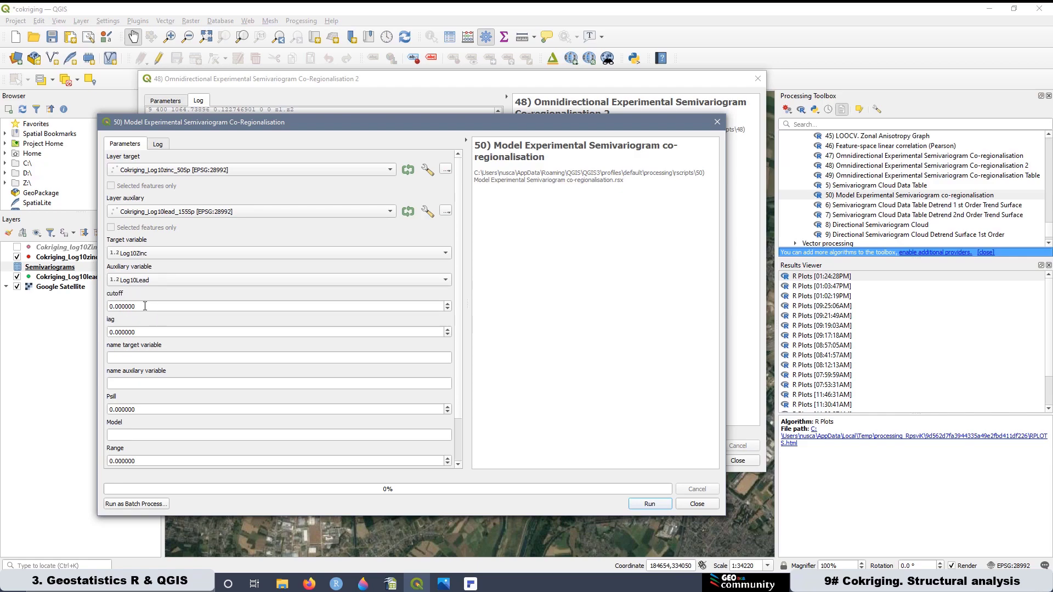
Set the cutoff to 1500 and the lag to 125, and name the target variable Zinc and the auxiliary variable Lead
{"action": "left_click", "coordinate": [145, 310]}
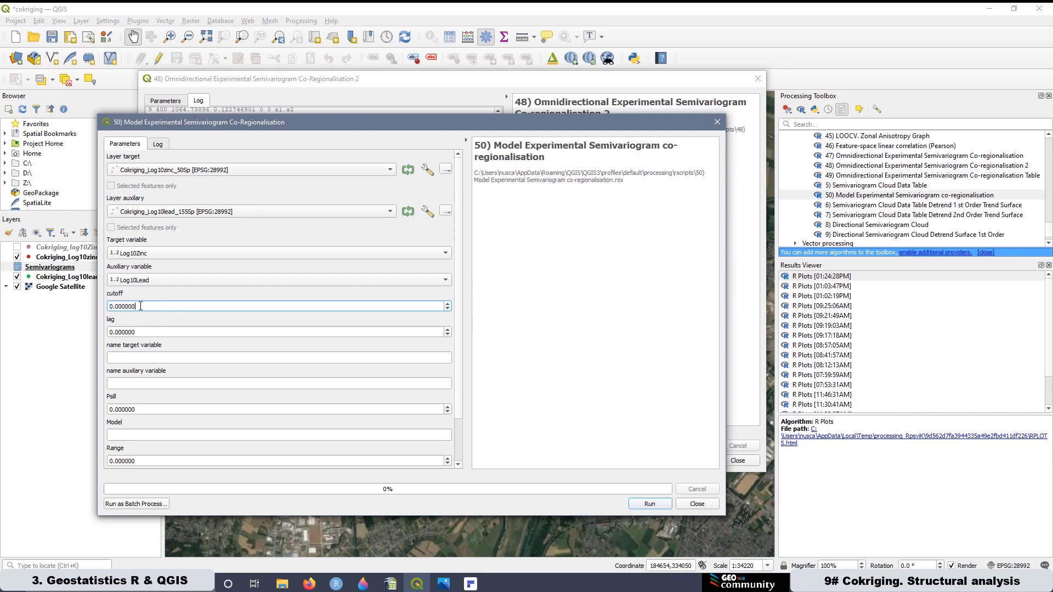
{"action": "left_click_drag", "start_coordinate": [141, 306], "coordinate": [99, 302]}
{"action": "type", "text": "1500"}
{"action": "left_click_drag", "start_coordinate": [139, 333], "coordinate": [98, 331]}
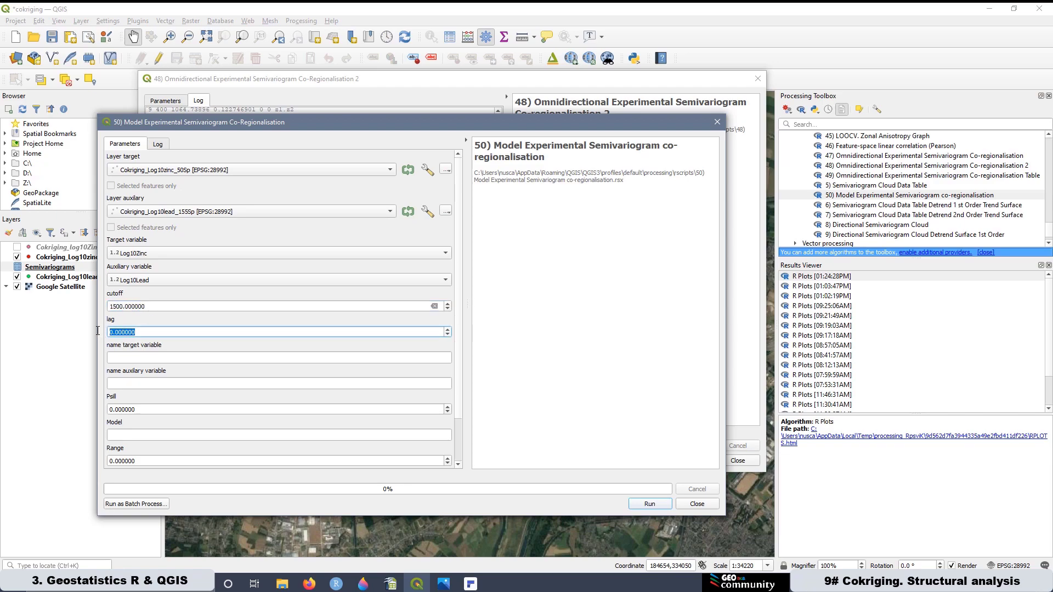
{"action": "type", "text": "125"}
{"action": "left_click", "coordinate": [162, 357]}
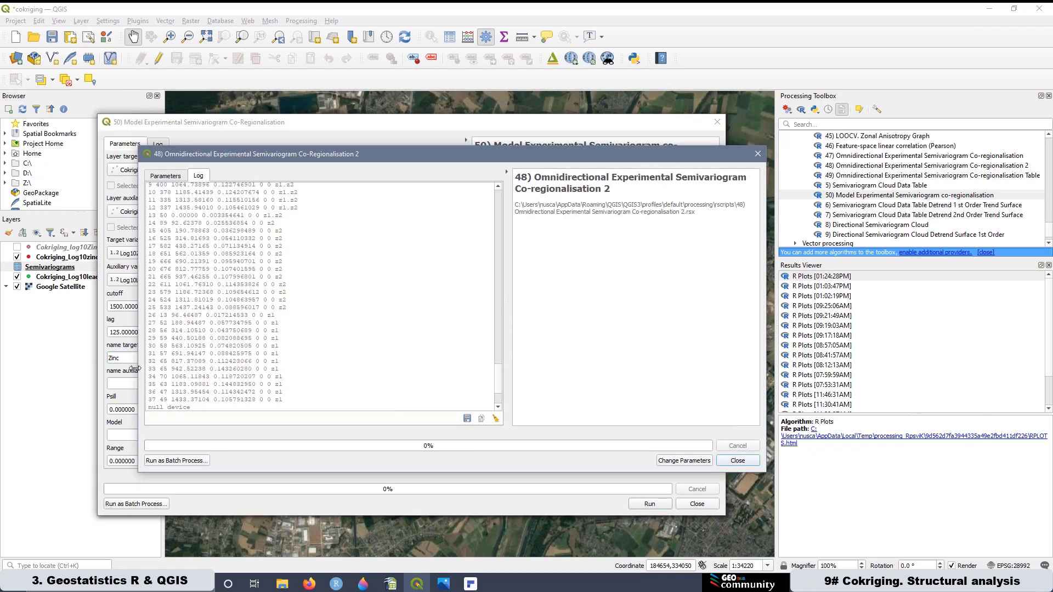
{"action": "left_click", "coordinate": [128, 384]}
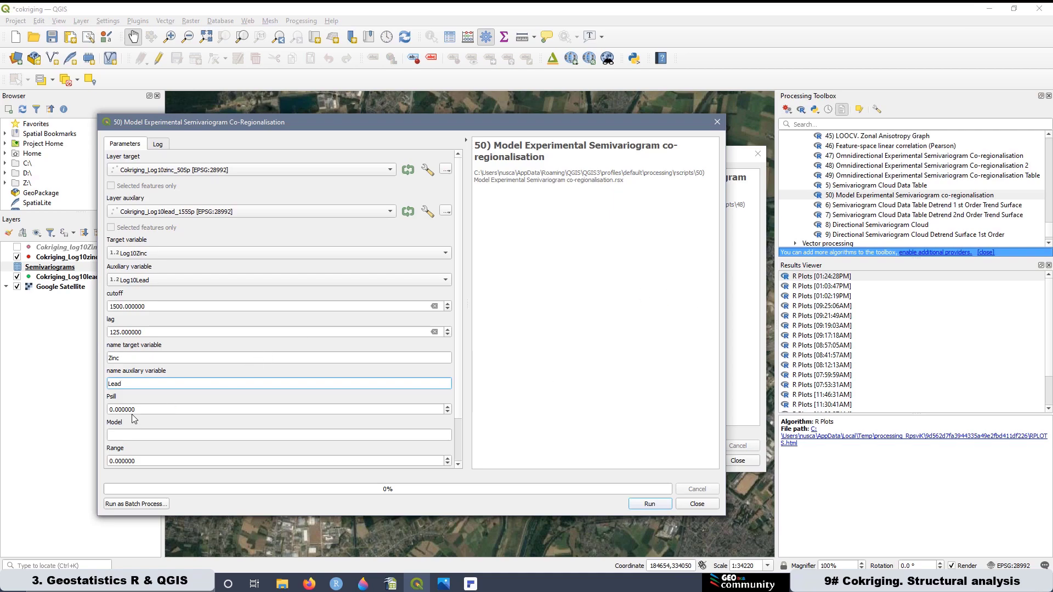
Enter Sph as the model, consult the zinc semivariogram model in the cokriging PDF, and set the nugget to 0.014
{"action": "left_click", "coordinate": [127, 436]}
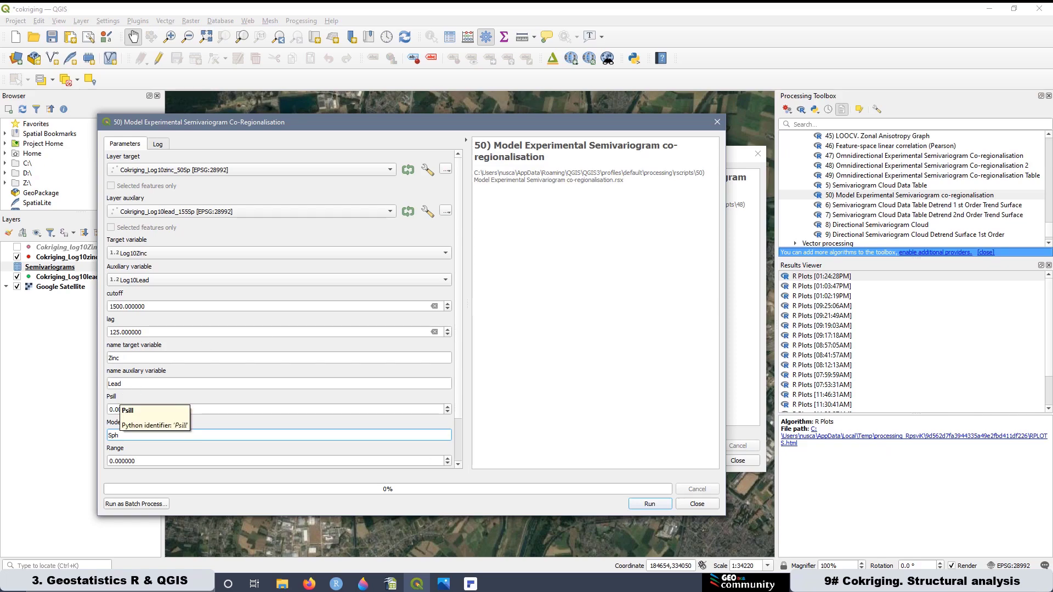
{"action": "left_click", "coordinate": [470, 584]}
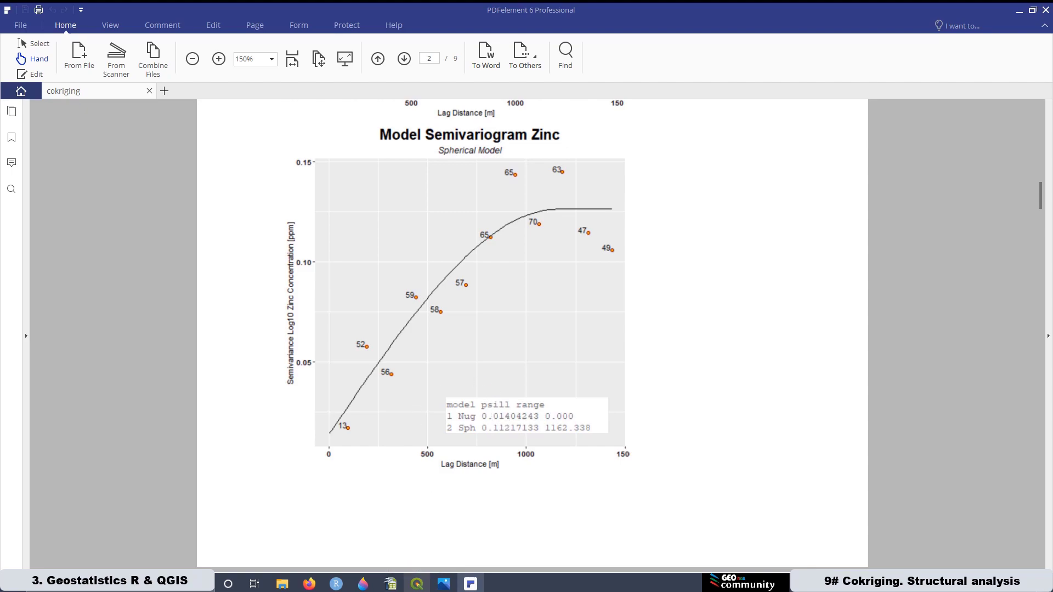
{"action": "left_click", "coordinate": [418, 583]}
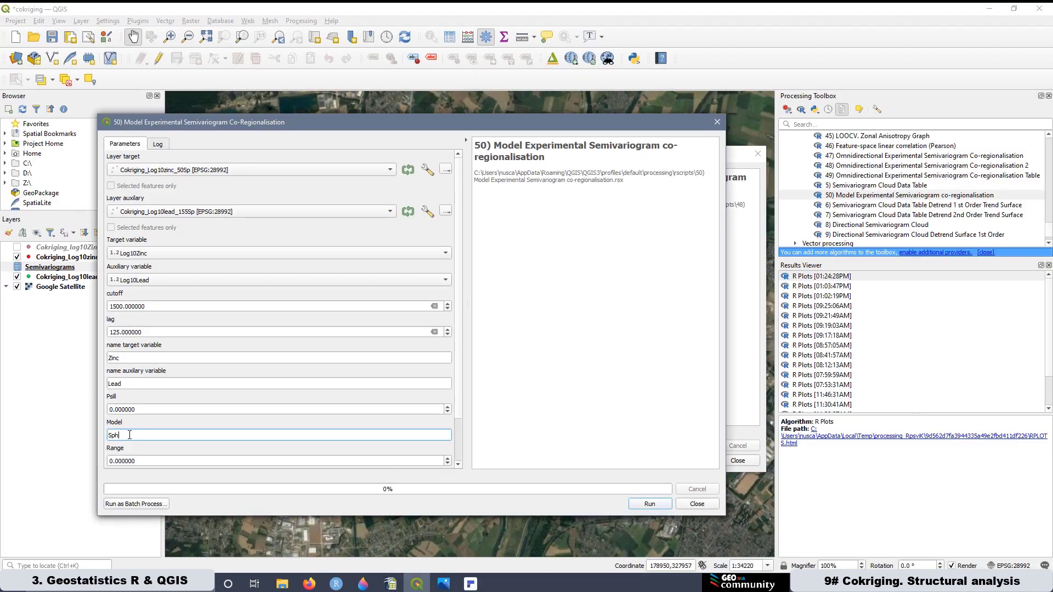
{"action": "scroll", "coordinate": [146, 451], "scroll_direction": "down", "scroll_amount": 1}
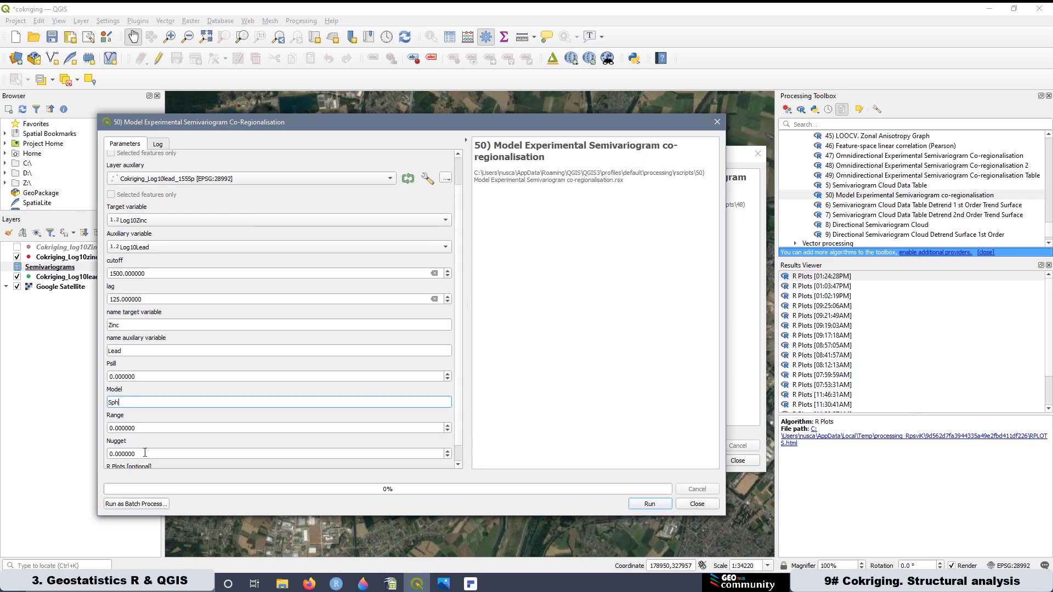
{"action": "left_click", "coordinate": [145, 452]}
{"action": "type", "text": "0."}
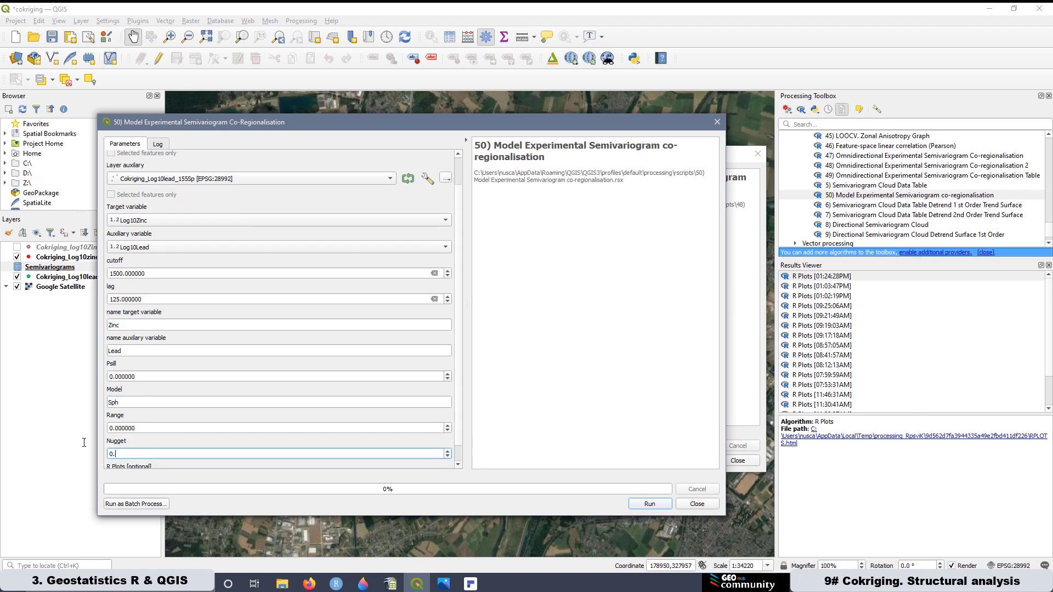
{"action": "type", "text": "014"}
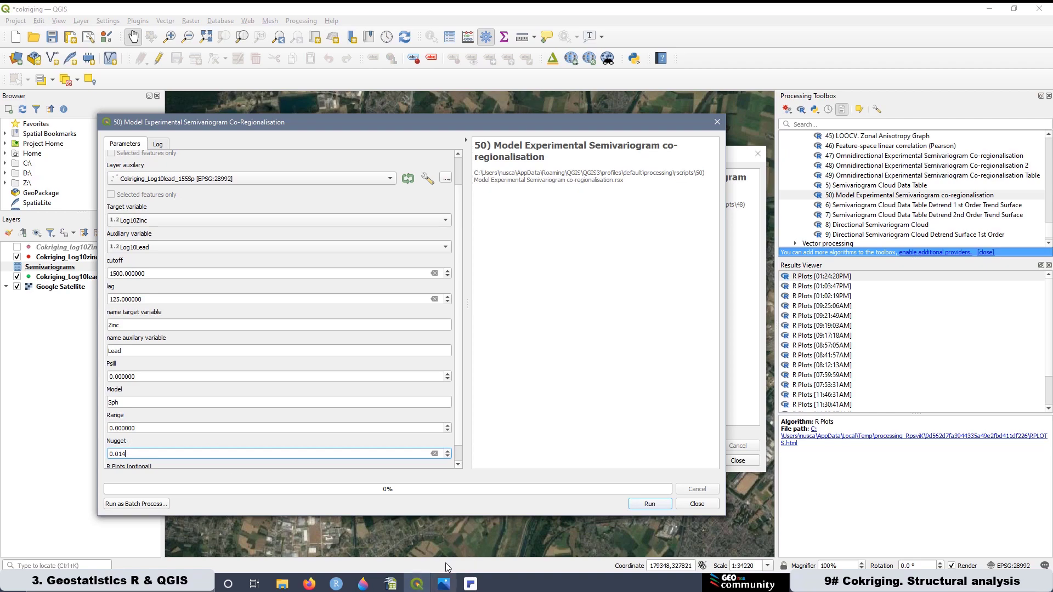
Take the zinc model's remaining parameters from the cokriging PDF, setting the range to 1162 and the psill to 0.112
{"action": "left_click", "coordinate": [470, 584]}
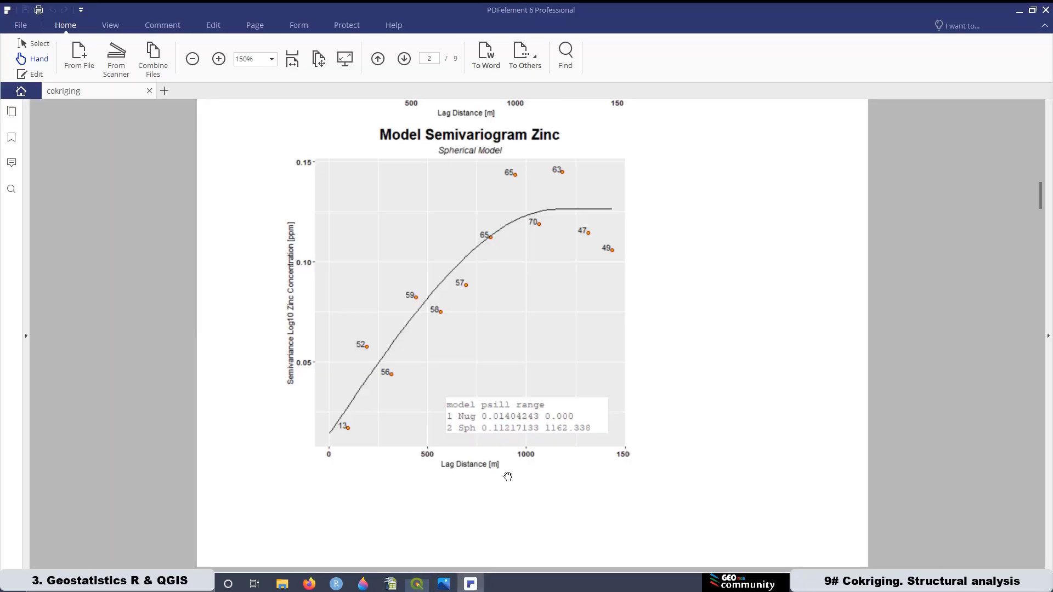
{"action": "left_click", "coordinate": [417, 583]}
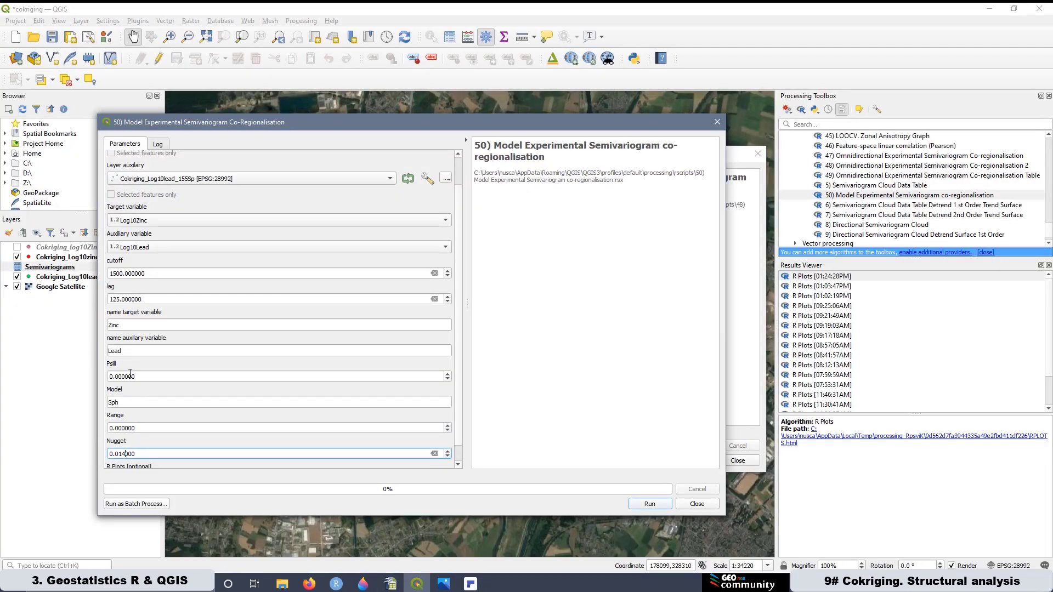
{"action": "triple_click", "coordinate": [137, 427]}
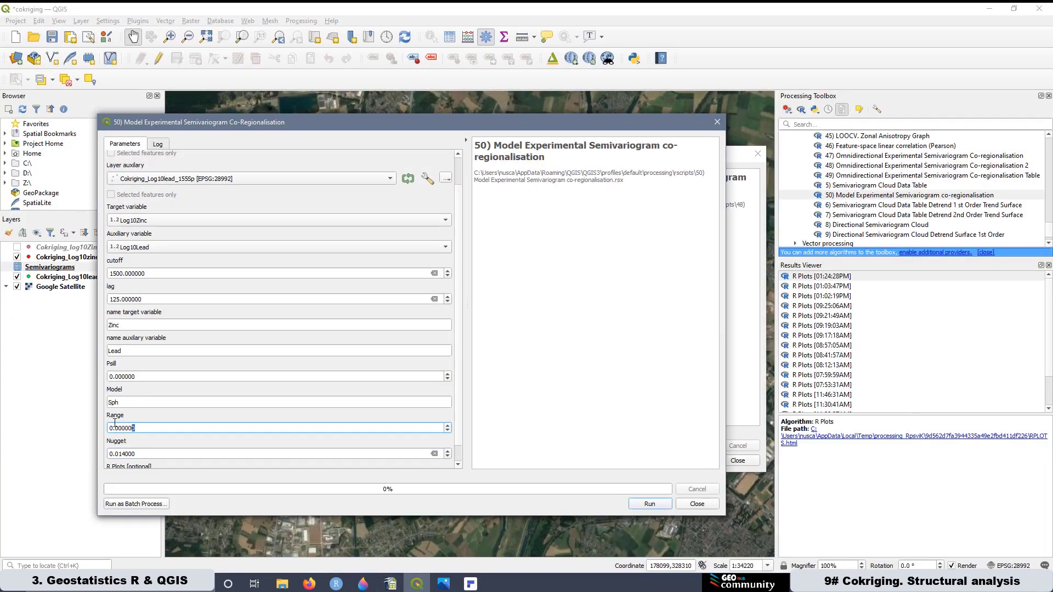
{"action": "type", "text": "1162"}
{"action": "left_click", "coordinate": [471, 584]}
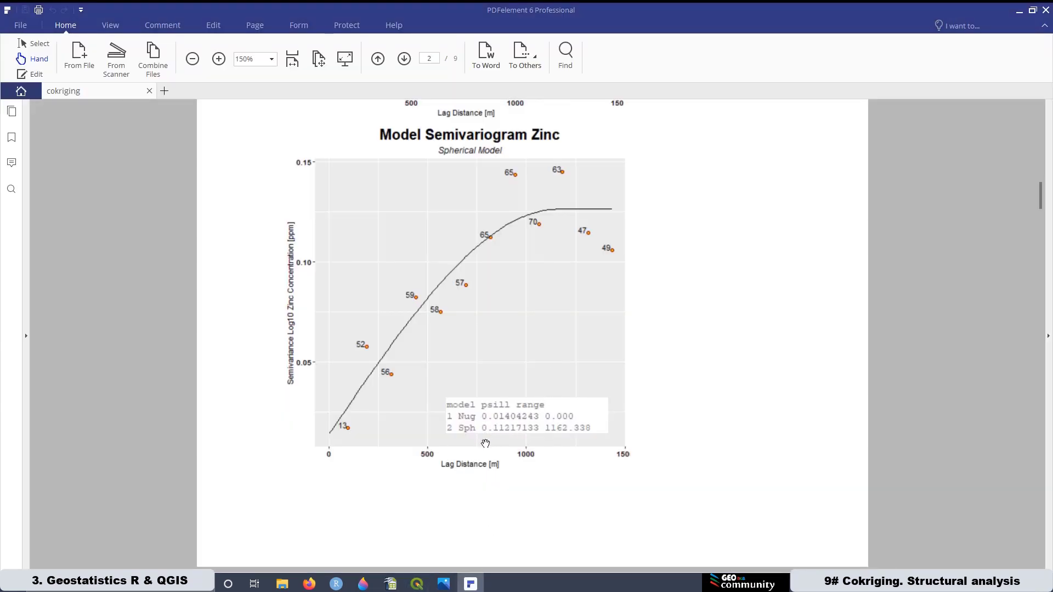
{"action": "left_click", "coordinate": [1018, 12]}
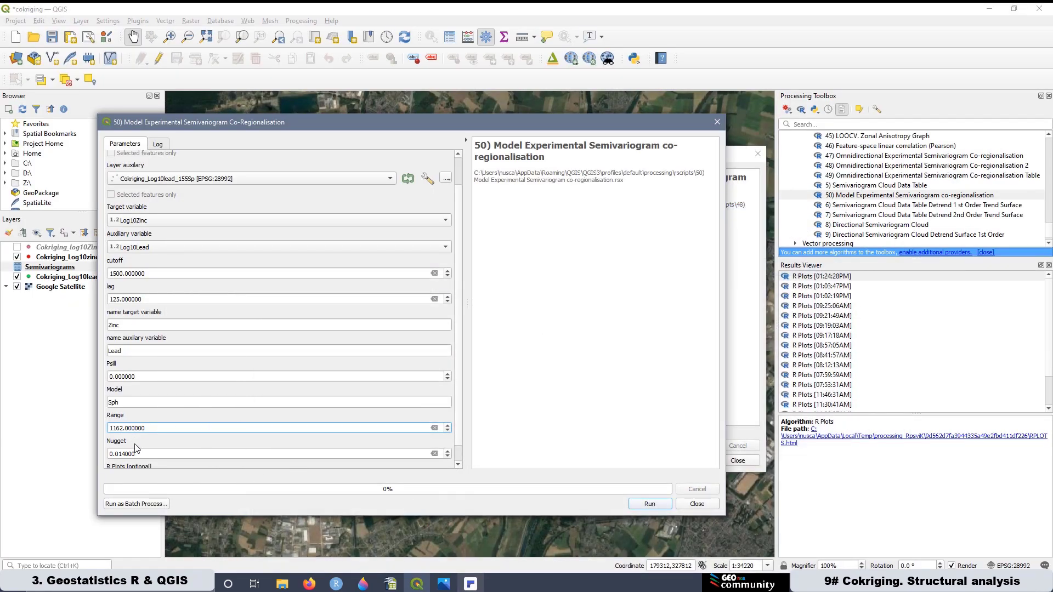
{"action": "left_click", "coordinate": [147, 375]}
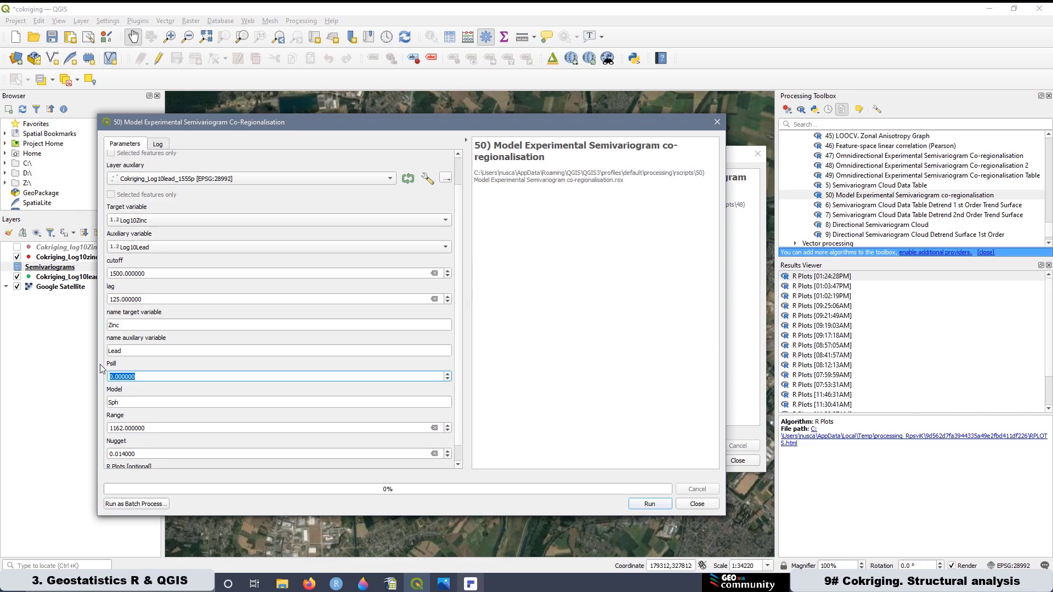
{"action": "type", "text": "0.112"}
Run the co-regionalisation semivariogram model with the entered parameters
{"action": "left_click", "coordinate": [457, 324]}
{"action": "scroll", "coordinate": [461, 367], "scroll_direction": "down", "scroll_amount": 1}
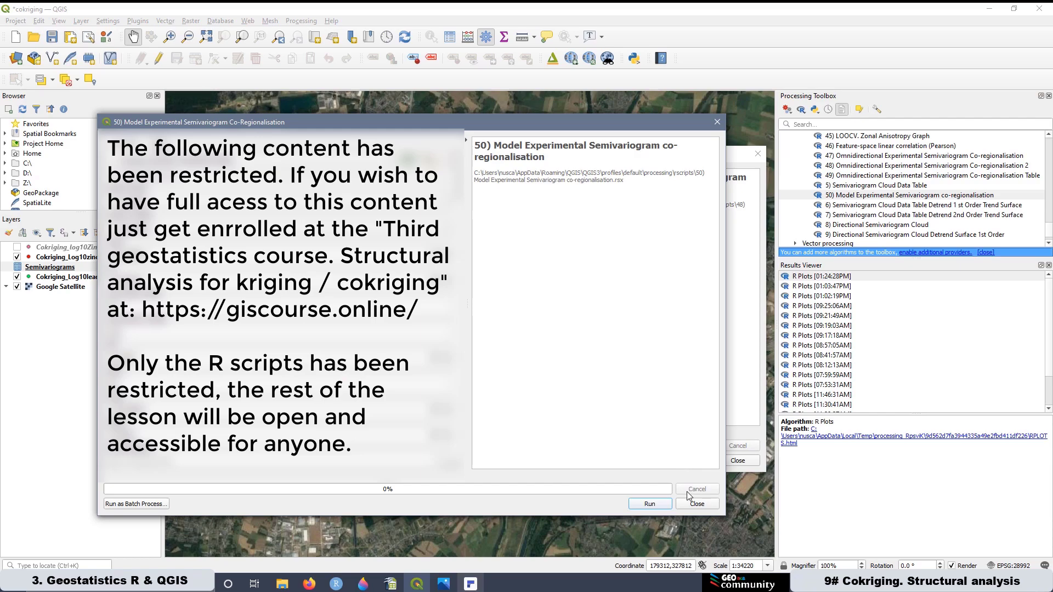
{"action": "left_click", "coordinate": [662, 507]}
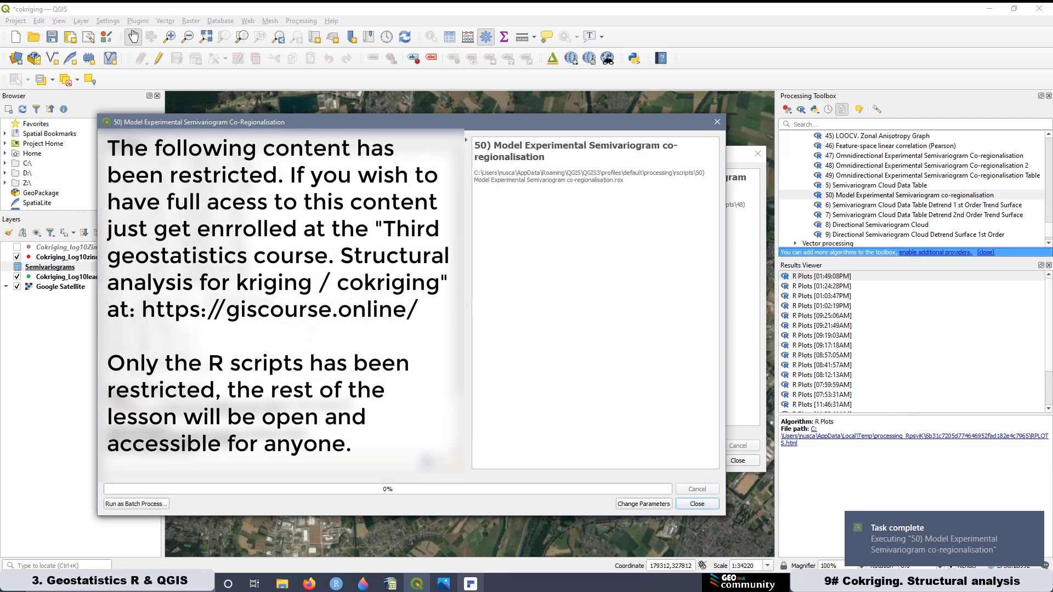
Examine the experimental semivariogram table in the log and highlight the nugget values of the Zinc.Lead cross-variogram model
{"action": "left_click_drag", "start_coordinate": [248, 285], "coordinate": [185, 357]}
{"action": "scroll", "coordinate": [185, 358], "scroll_direction": "down", "scroll_amount": 14}
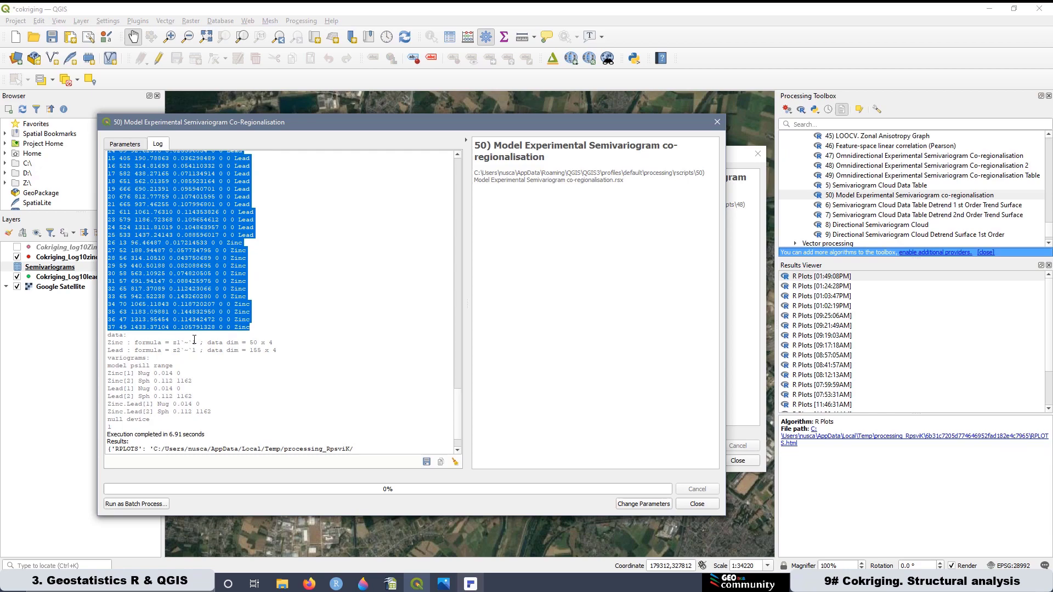
{"action": "left_click", "coordinate": [215, 404]}
{"action": "key", "text": "shift+Left"}
{"action": "key", "text": "shift+Left"}
{"action": "key", "text": "shift+Left"}
{"action": "key", "text": "shift+Left"}
{"action": "key", "text": "shift+Left"}
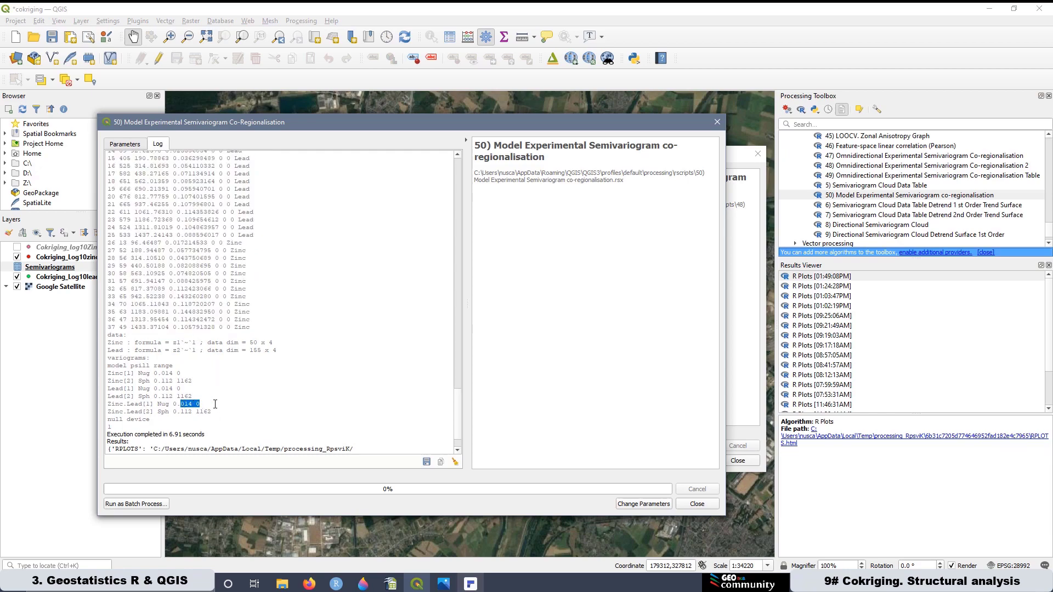
Examine the fitted variogram models in the log, highlighting the nugget and Sph rows for Zinc, Lead and Zinc.Lead
{"action": "left_click_drag", "start_coordinate": [214, 411], "coordinate": [101, 366]}
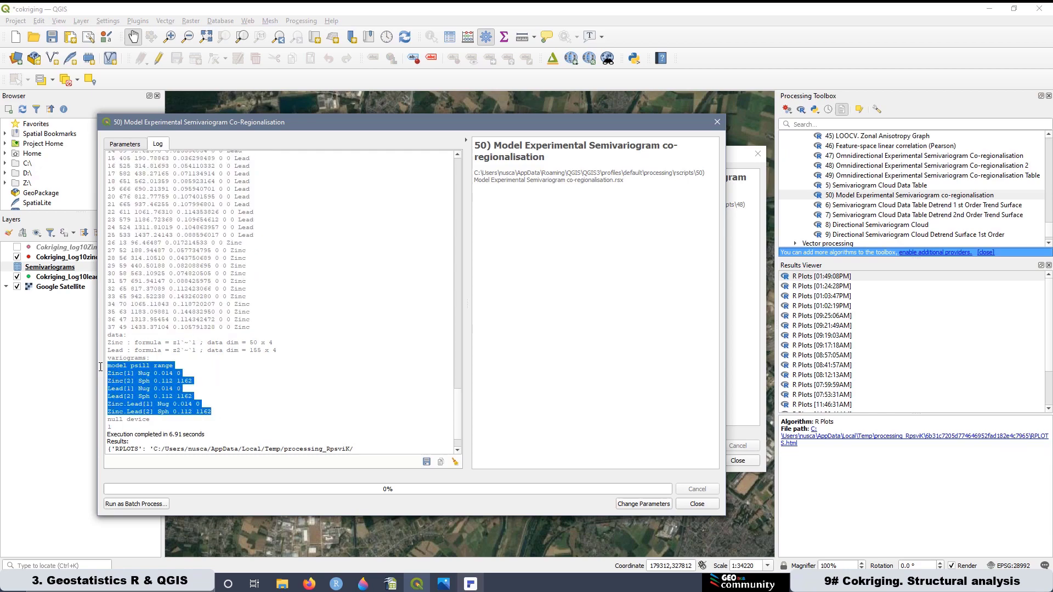
{"action": "left_click", "coordinate": [199, 378]}
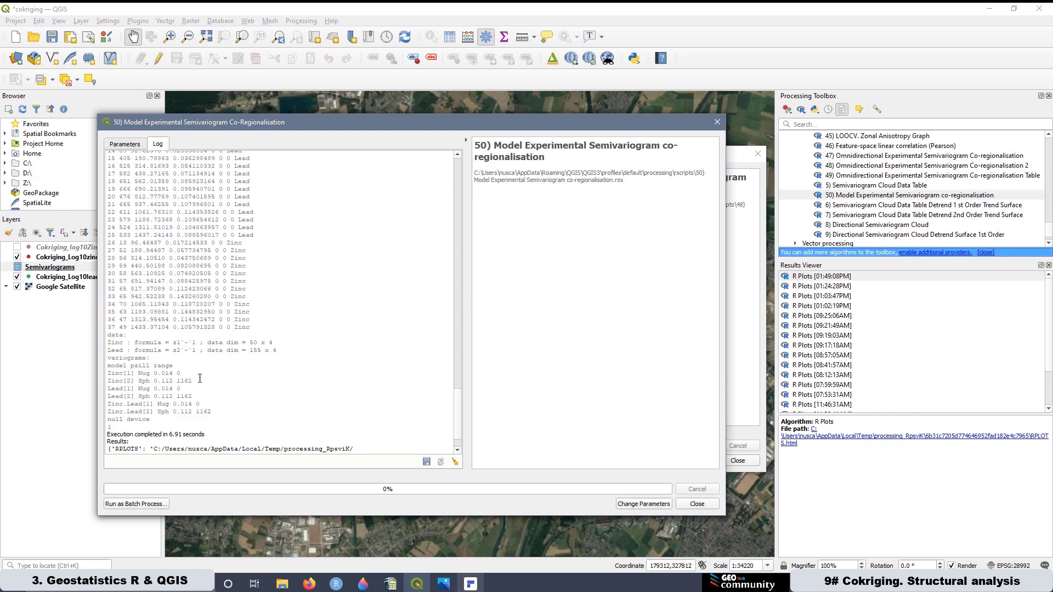
{"action": "left_click_drag", "start_coordinate": [168, 379], "coordinate": [105, 373]}
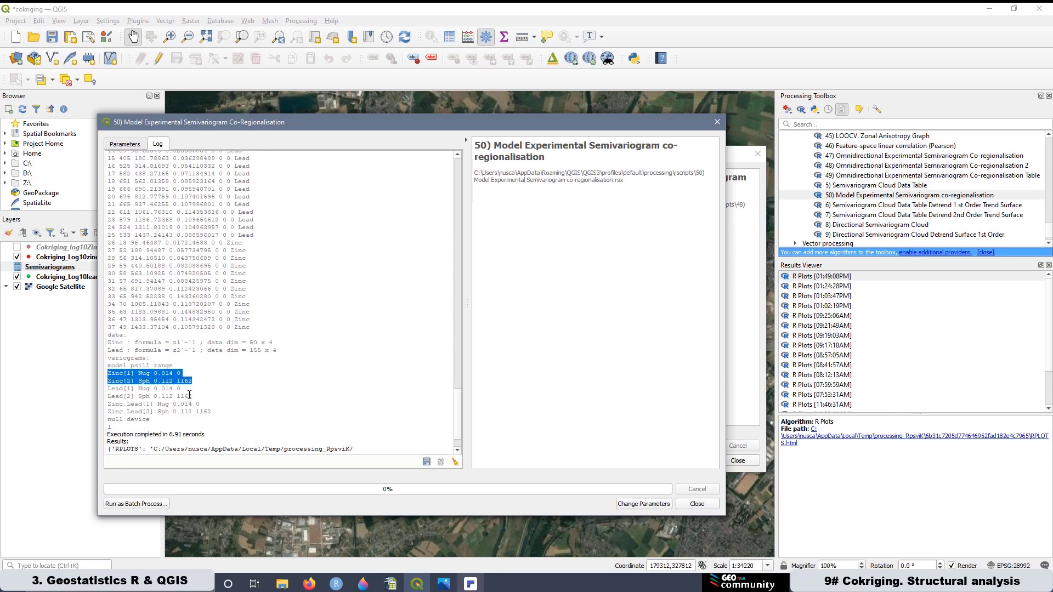
{"action": "left_click_drag", "start_coordinate": [193, 397], "coordinate": [104, 388]}
{"action": "left_click_drag", "start_coordinate": [211, 412], "coordinate": [110, 404]}
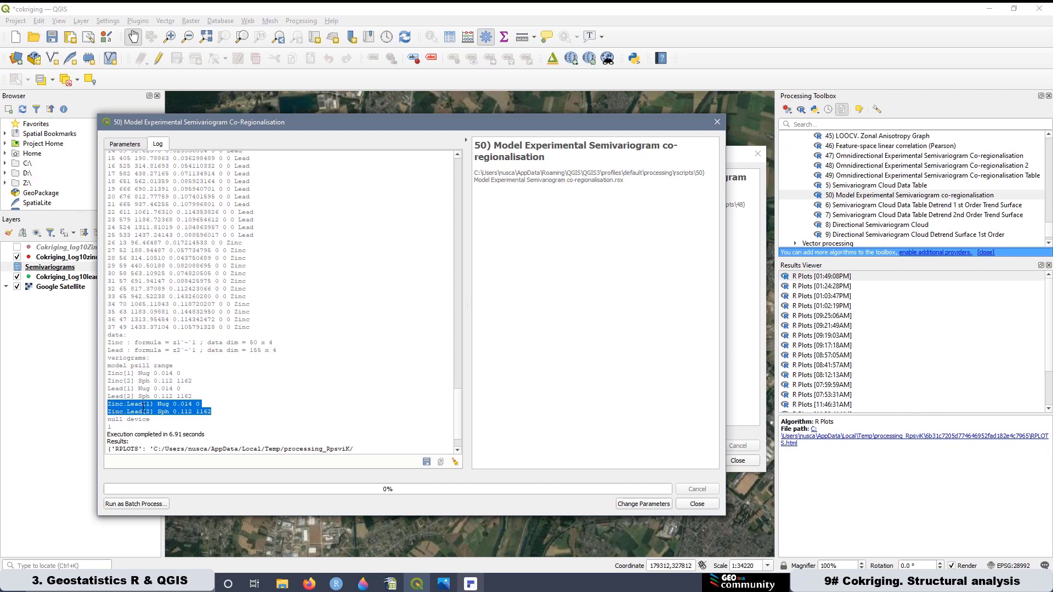
{"action": "left_click", "coordinate": [163, 365]}
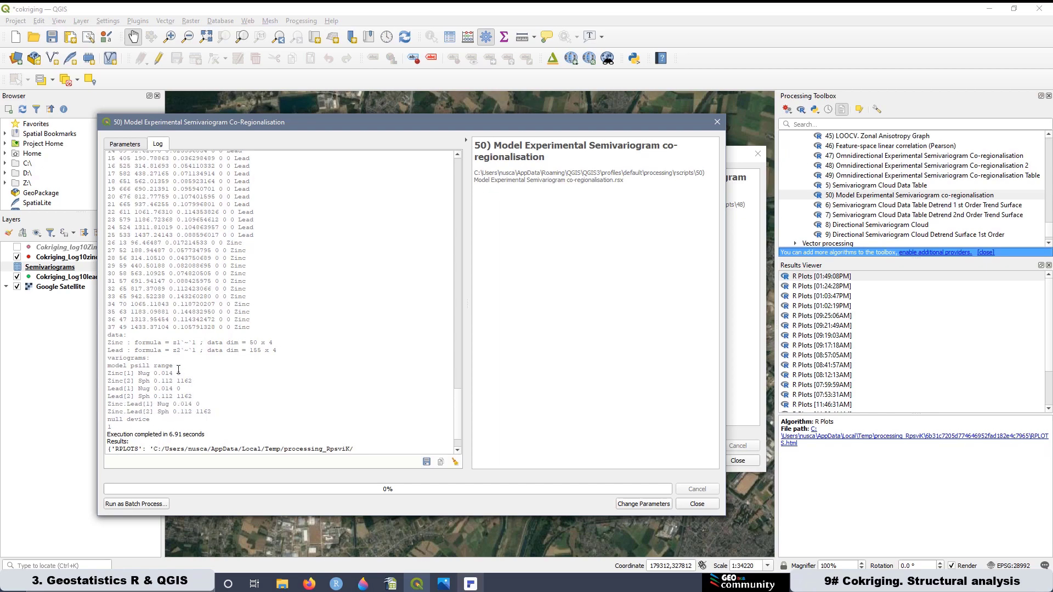
{"action": "mouse_move", "coordinate": [174, 373]}
{"action": "left_mouse_down"}
{"action": "mouse_move", "coordinate": [154, 366]}
{"action": "mouse_move", "coordinate": [151, 387]}
{"action": "mouse_move", "coordinate": [169, 404]}
{"action": "mouse_move", "coordinate": [156, 376]}
{"action": "mouse_move", "coordinate": [171, 396]}
{"action": "mouse_move", "coordinate": [157, 395]}
{"action": "mouse_move", "coordinate": [180, 412]}
{"action": "mouse_move", "coordinate": [169, 412]}
{"action": "mouse_move", "coordinate": [201, 411]}
{"action": "mouse_move", "coordinate": [176, 396]}
{"action": "mouse_move", "coordinate": [176, 380]}
{"action": "left_mouse_up"}
{"action": "left_click", "coordinate": [171, 381]}
Open the newest R plot result and enlarge the Zinc, Lead and Zinc.Lead semivariogram models to 200%
{"action": "double_click", "coordinate": [840, 279]}
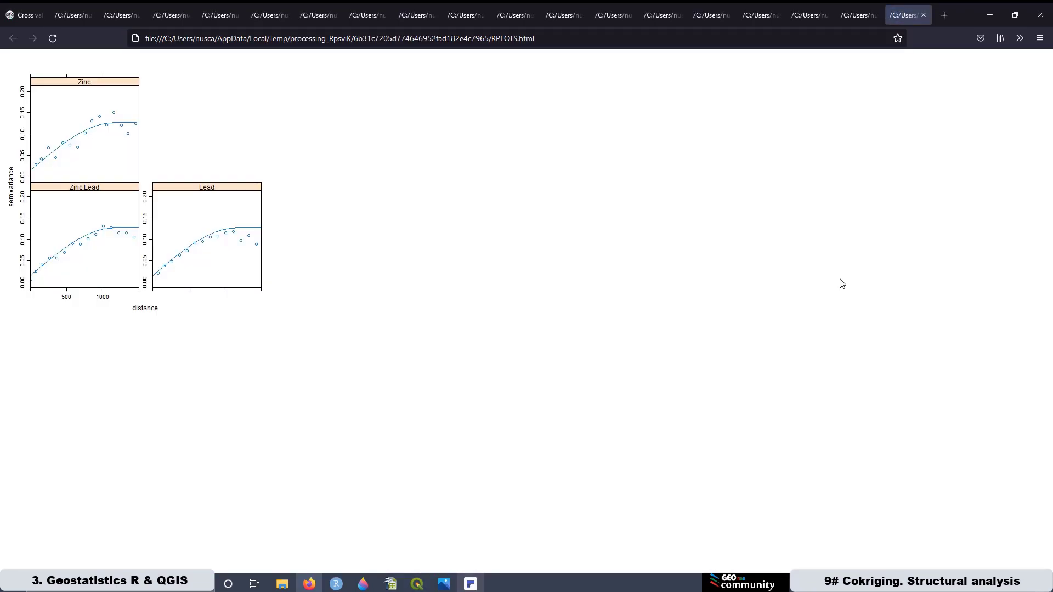
{"action": "scroll", "coordinate": [446, 359], "scroll_direction": "up", "scroll_amount": 6, "text": "ctrl"}
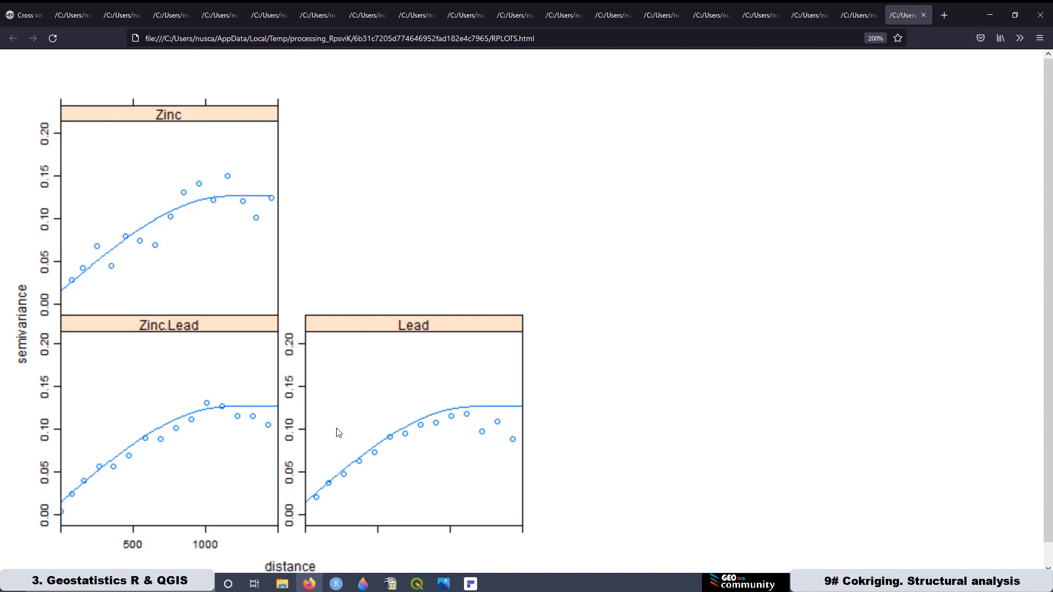
{"action": "mouse_move", "coordinate": [362, 584]}
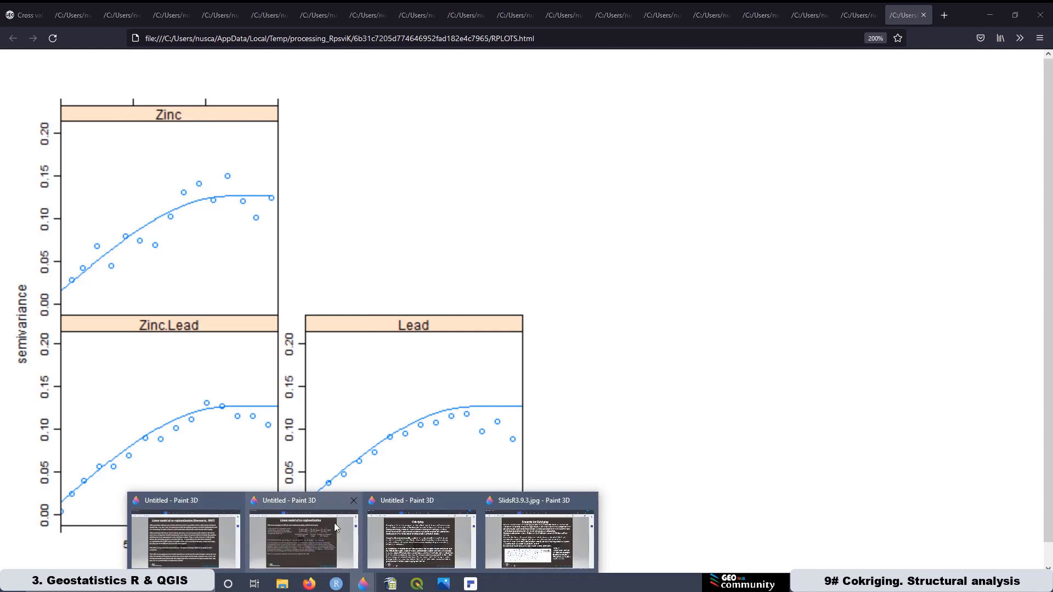
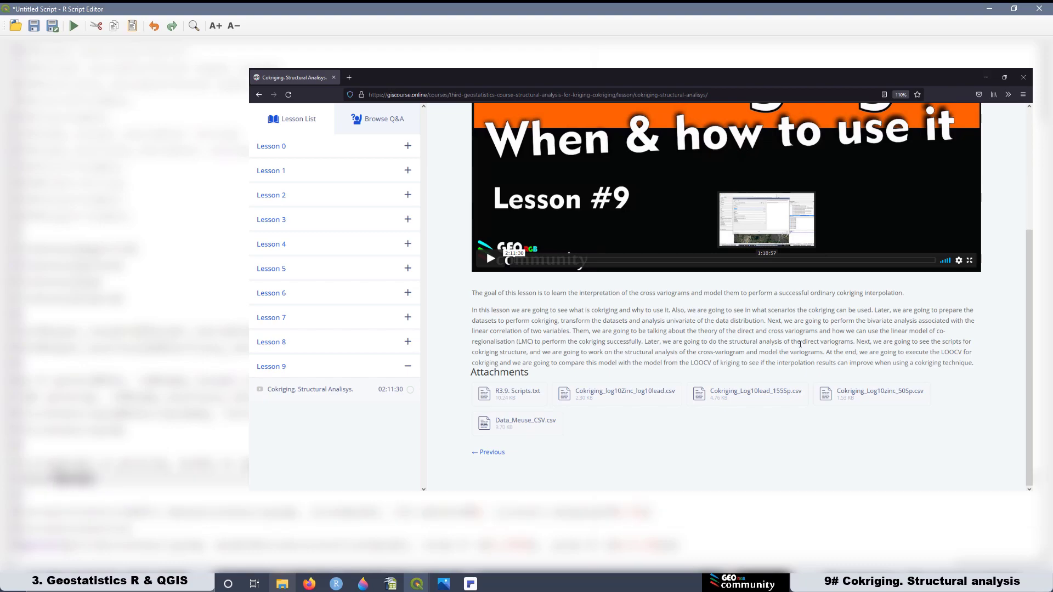
{"action": "scroll", "coordinate": [499, 395], "scroll_direction": "up", "scroll_amount": 3}
{"action": "scroll", "coordinate": [799, 377], "scroll_direction": "up", "scroll_amount": 1}
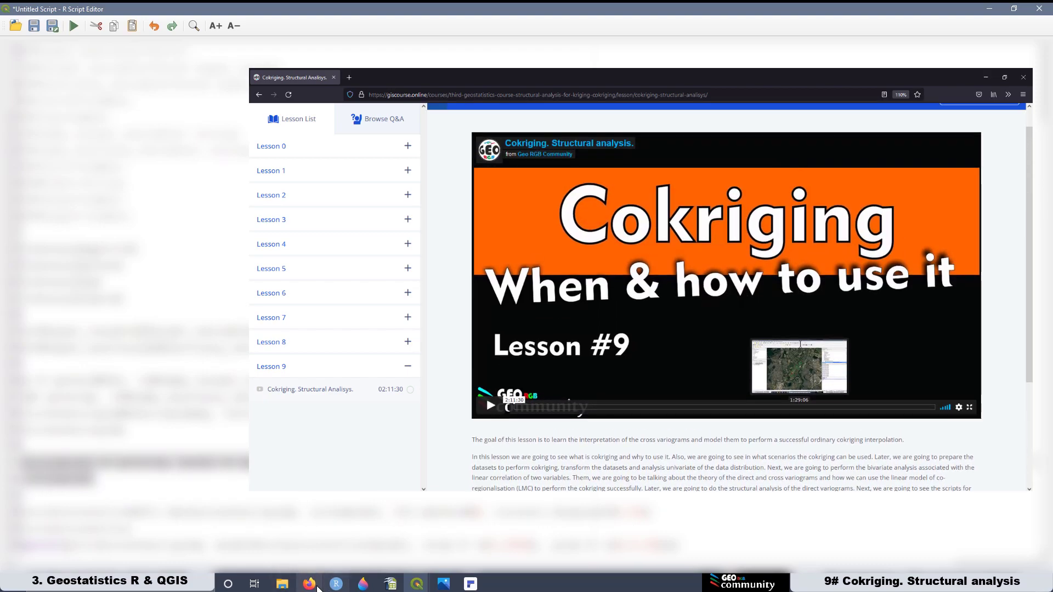
{"action": "left_click", "coordinate": [315, 585]}
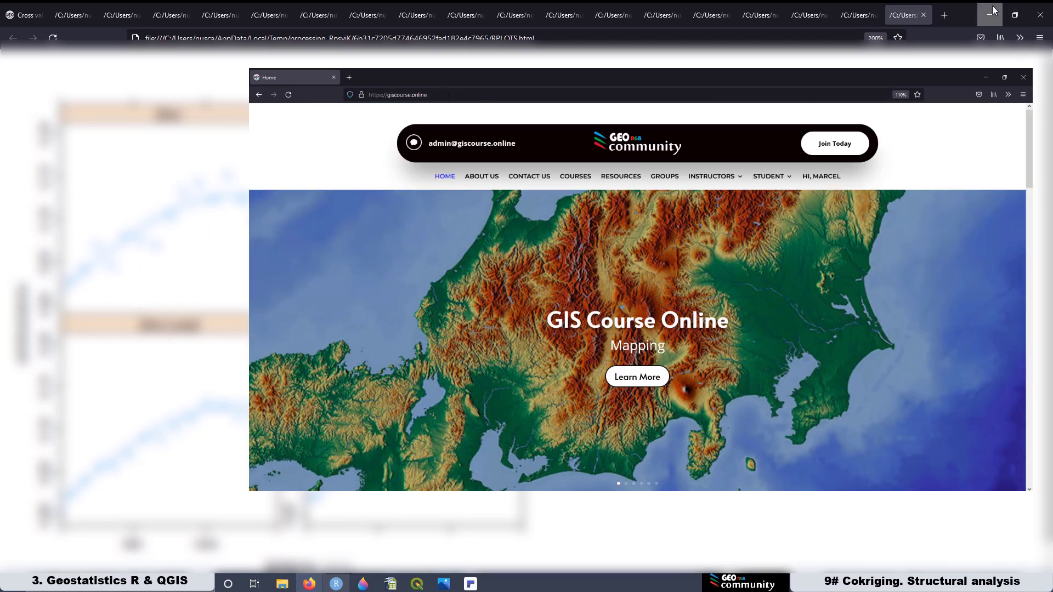
{"action": "left_click", "coordinate": [990, 16]}
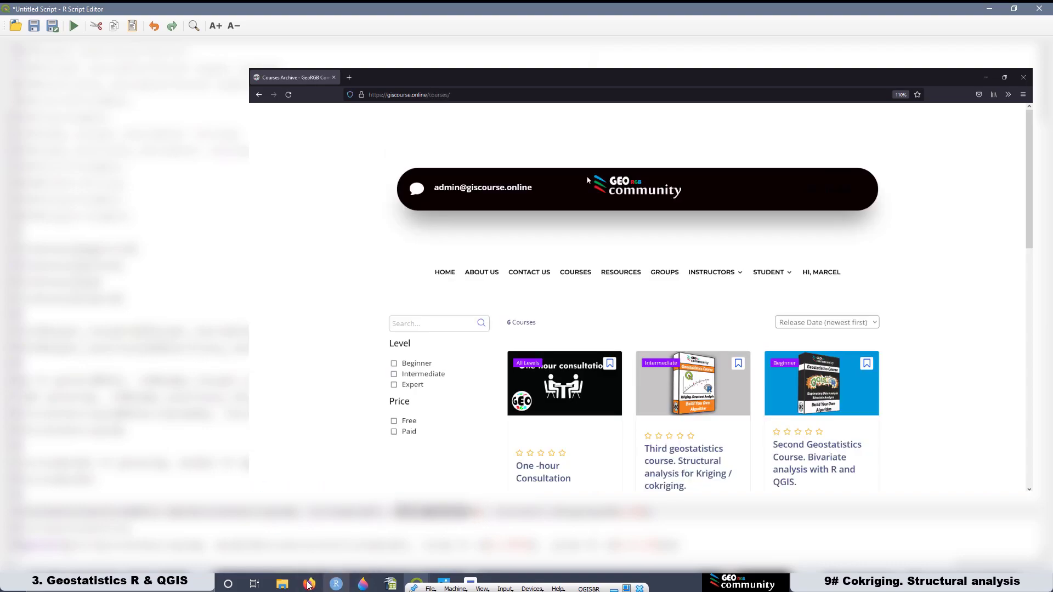
In Firefox, open the r-spatial page on fitting a variogram model from the search results, highlight the fit.method description, and revisit the semivariogram plots
{"action": "left_click", "coordinate": [308, 584]}
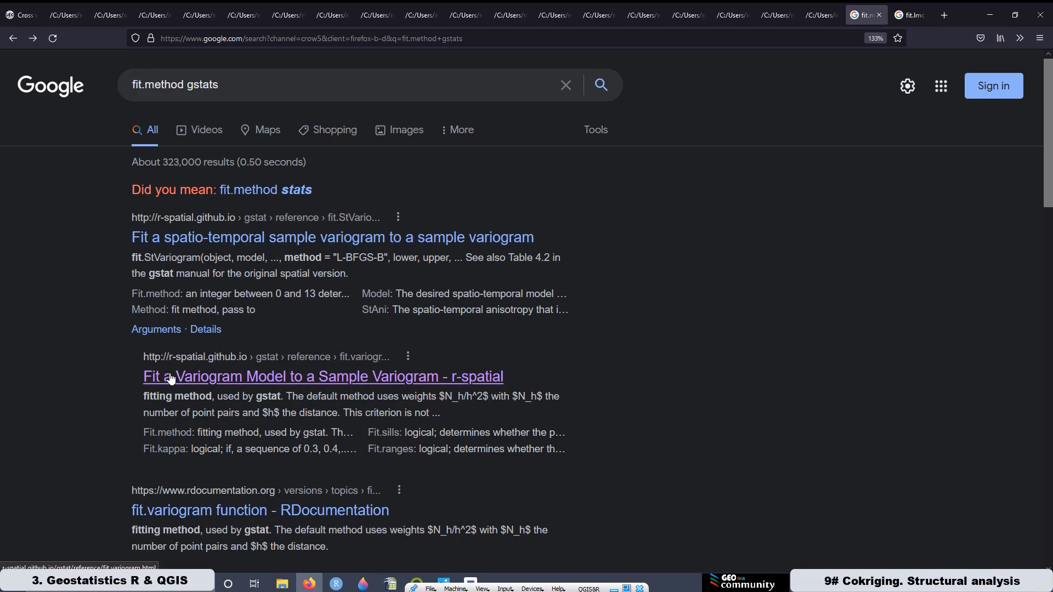
{"action": "left_click", "coordinate": [383, 381]}
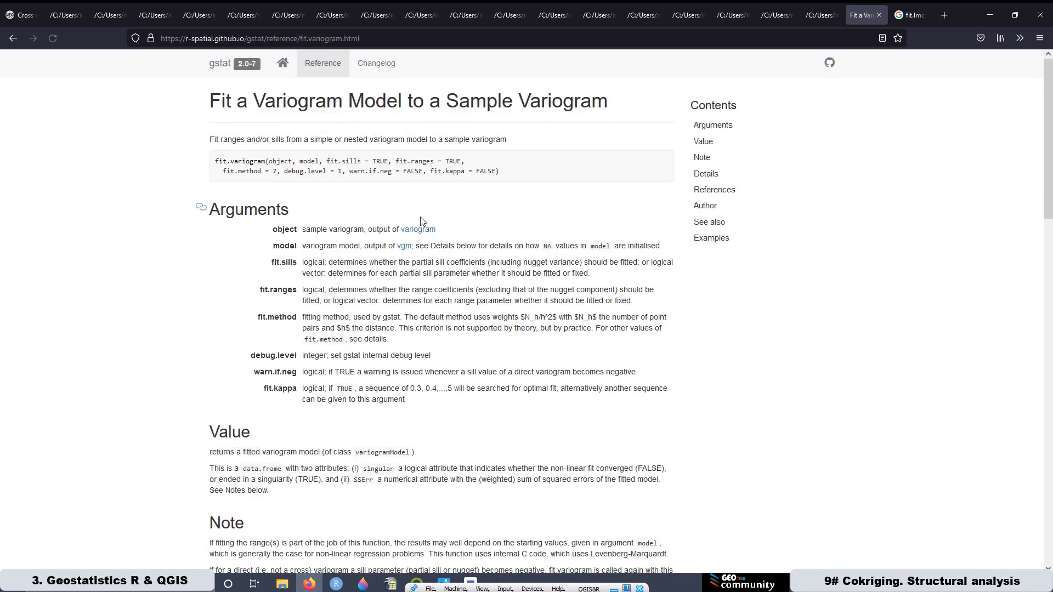
{"action": "left_click_drag", "start_coordinate": [396, 338], "coordinate": [303, 316]}
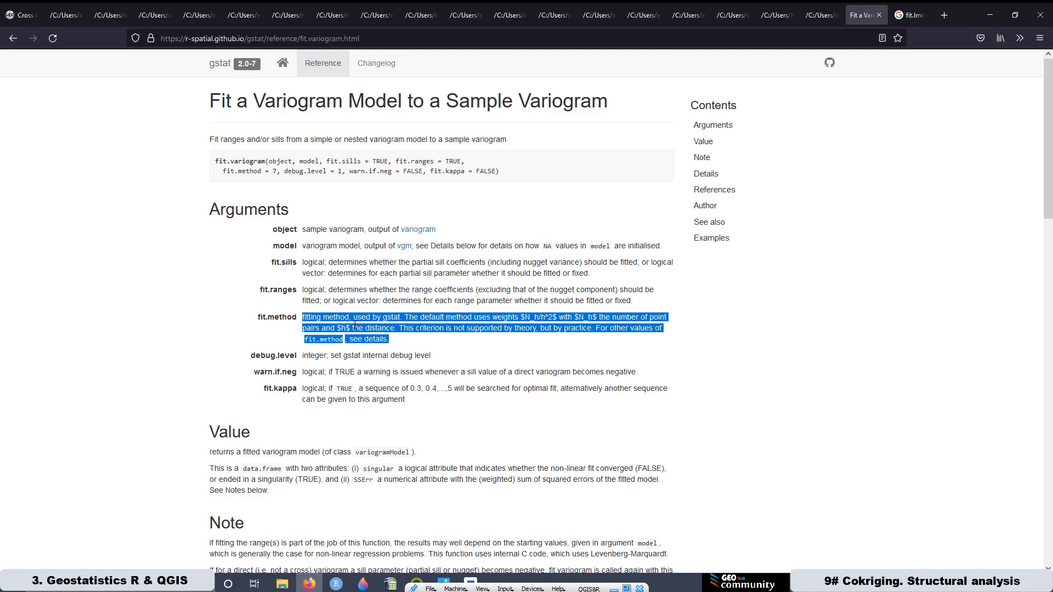
{"action": "left_click", "coordinate": [316, 585]}
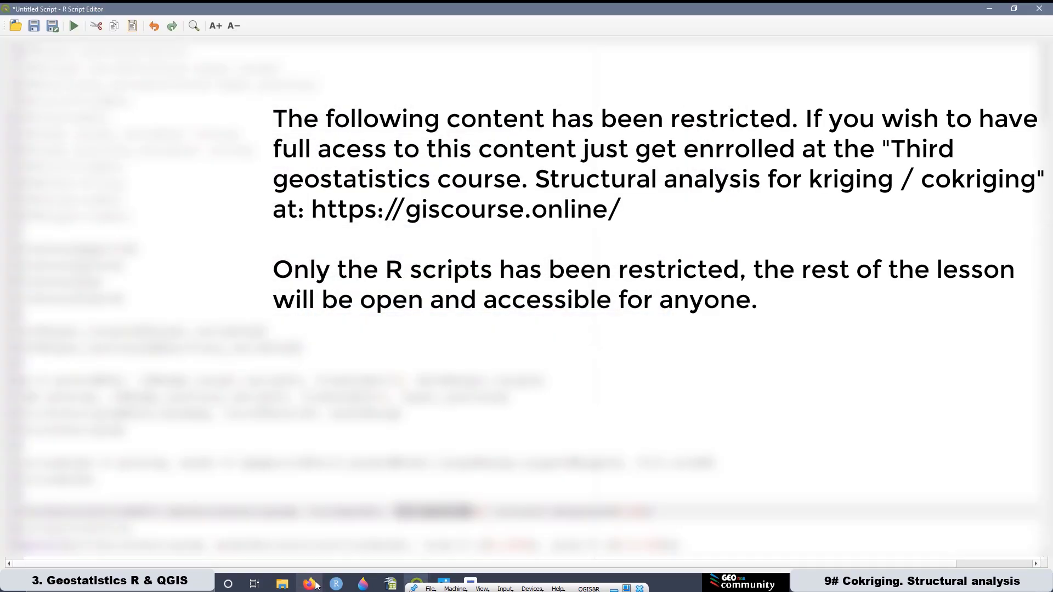
{"action": "left_click", "coordinate": [315, 585]}
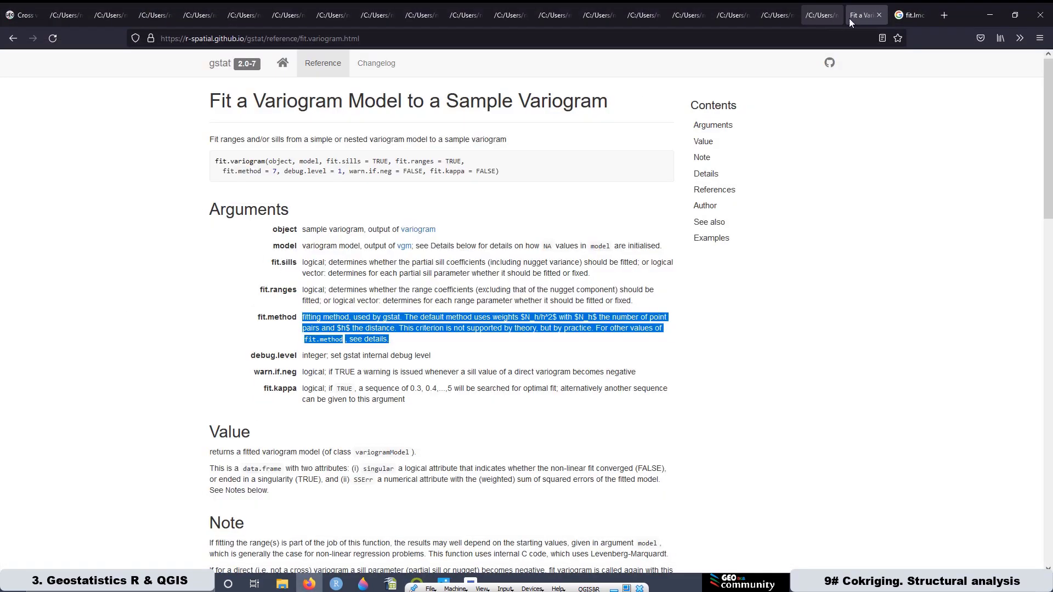
{"action": "left_click", "coordinate": [822, 15]}
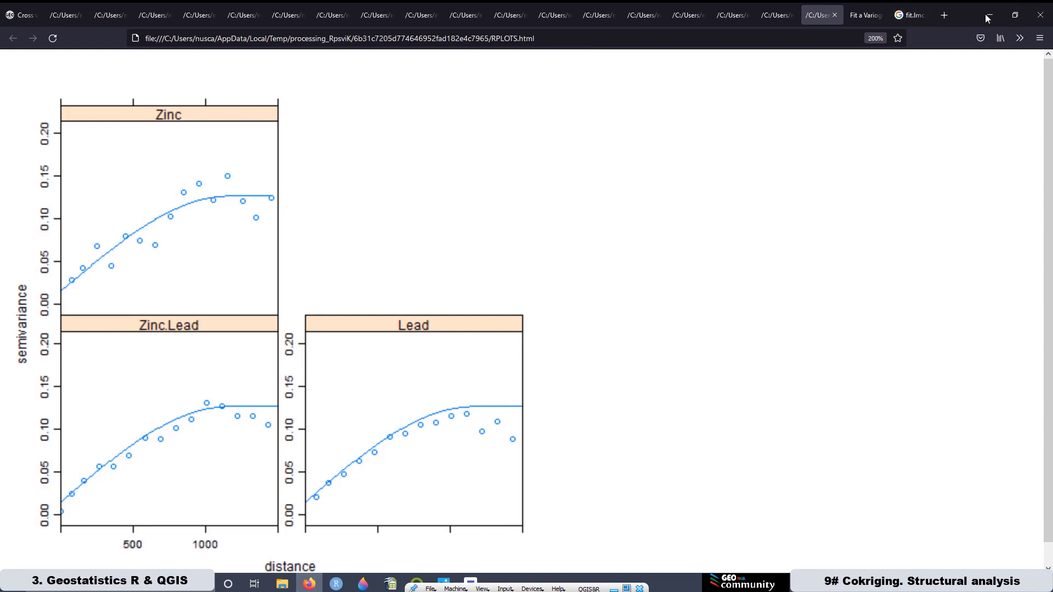
{"action": "left_click", "coordinate": [862, 17]}
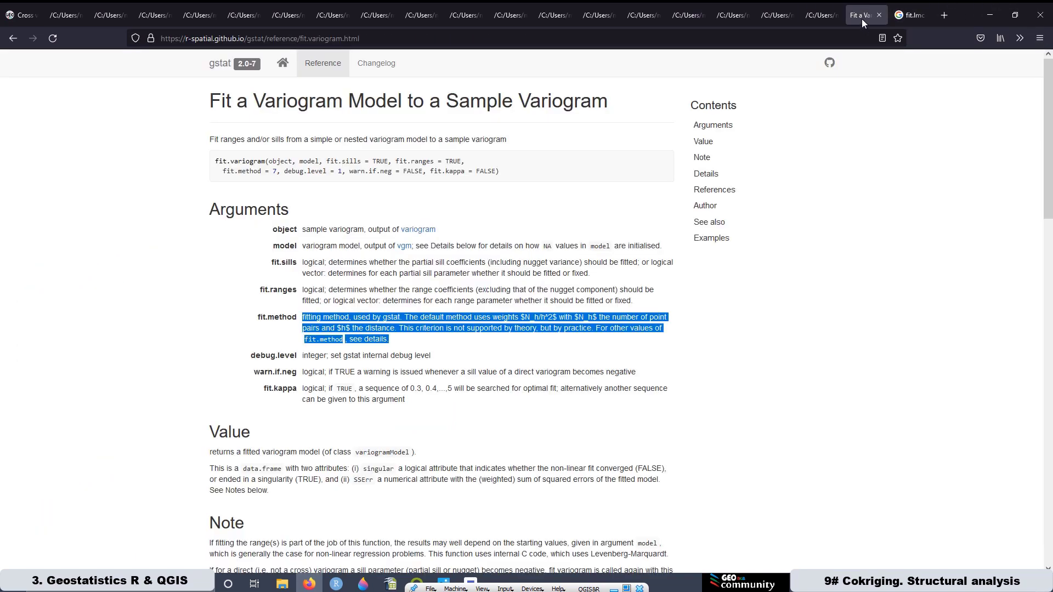
Find the allowed fit.method values in the Details section and highlight option 6, unweighted (OLS)
{"action": "left_click", "coordinate": [385, 353]}
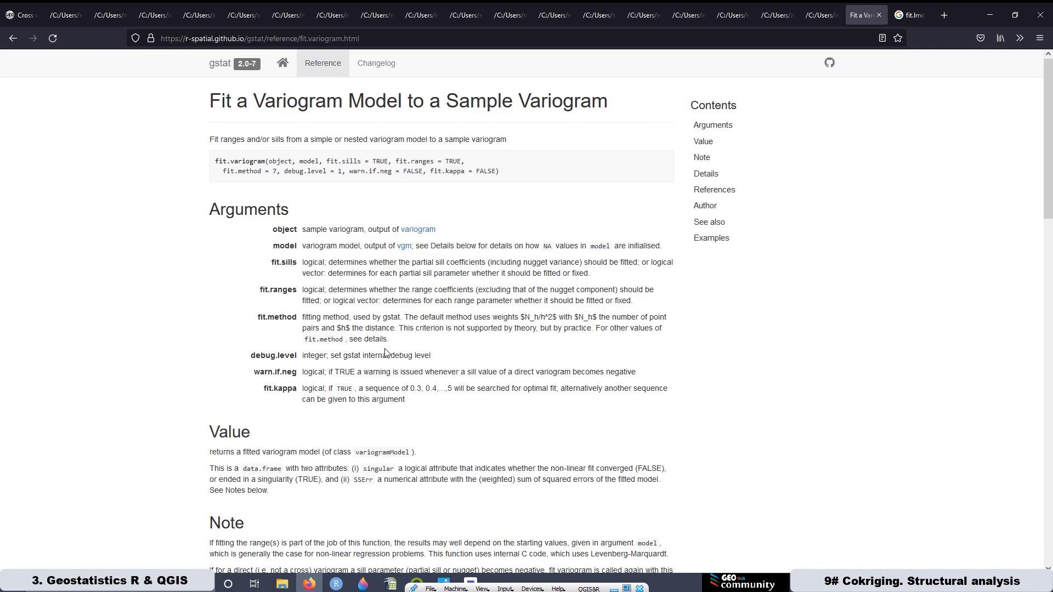
{"action": "left_click_drag", "start_coordinate": [386, 340], "coordinate": [344, 340]}
{"action": "scroll", "coordinate": [379, 318], "scroll_direction": "down", "scroll_amount": 9}
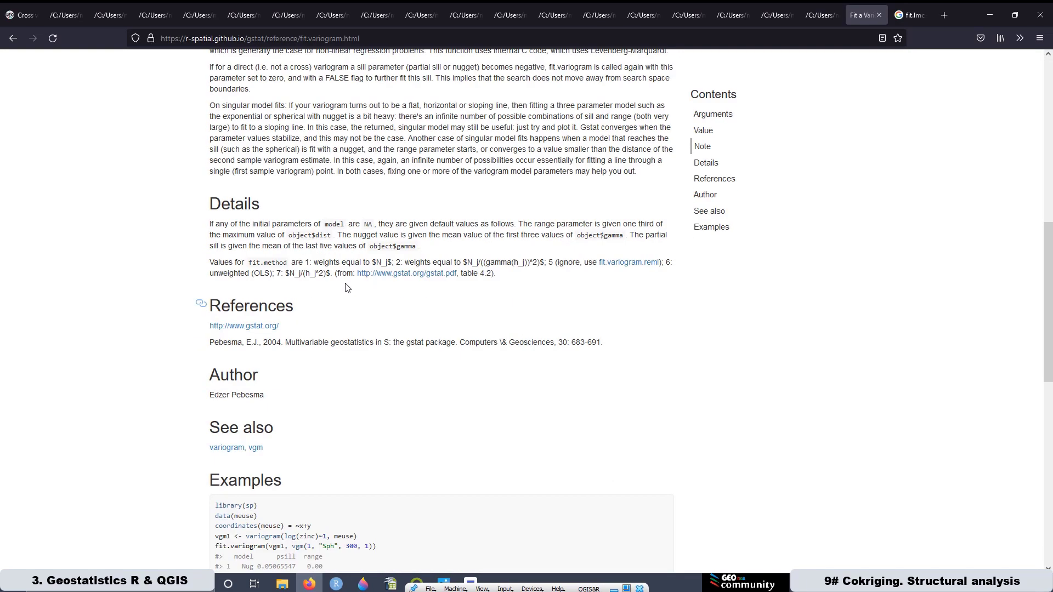
{"action": "scroll", "coordinate": [345, 286], "scroll_direction": "up", "scroll_amount": 1}
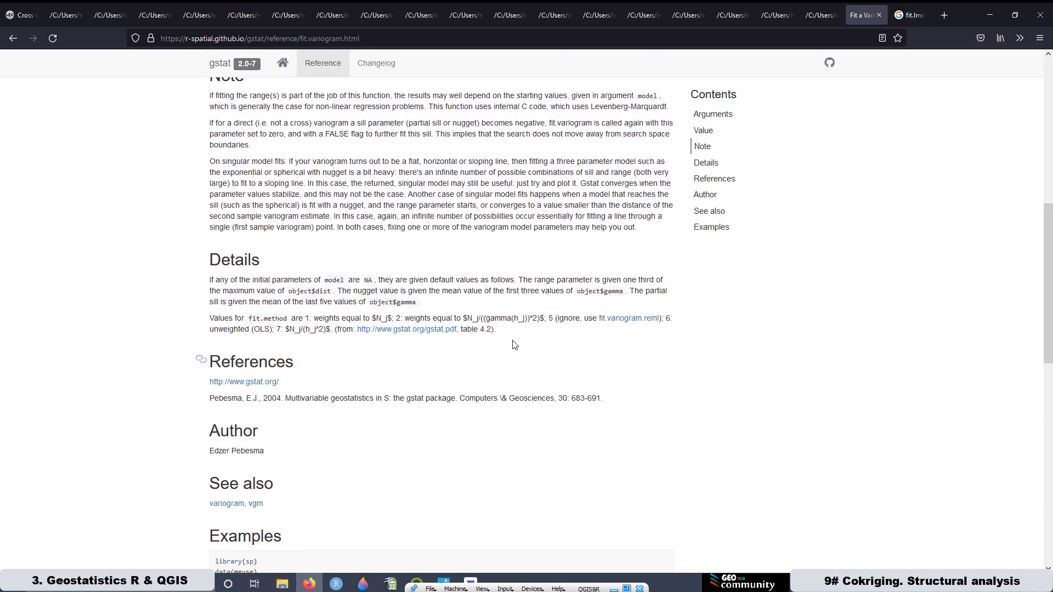
{"action": "left_click_drag", "start_coordinate": [498, 336], "coordinate": [211, 319]}
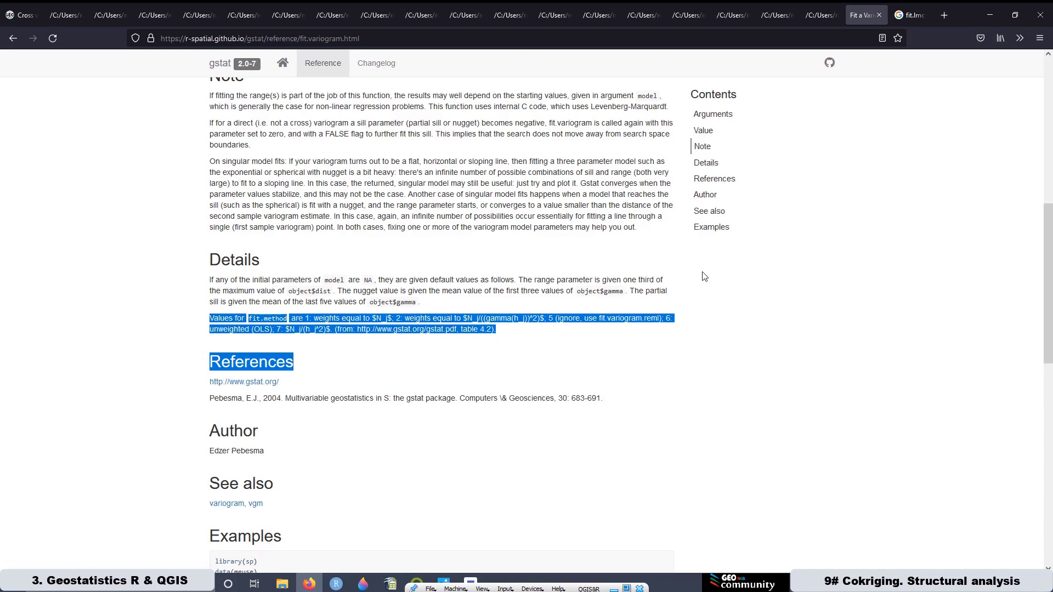
{"action": "left_click", "coordinate": [660, 330]}
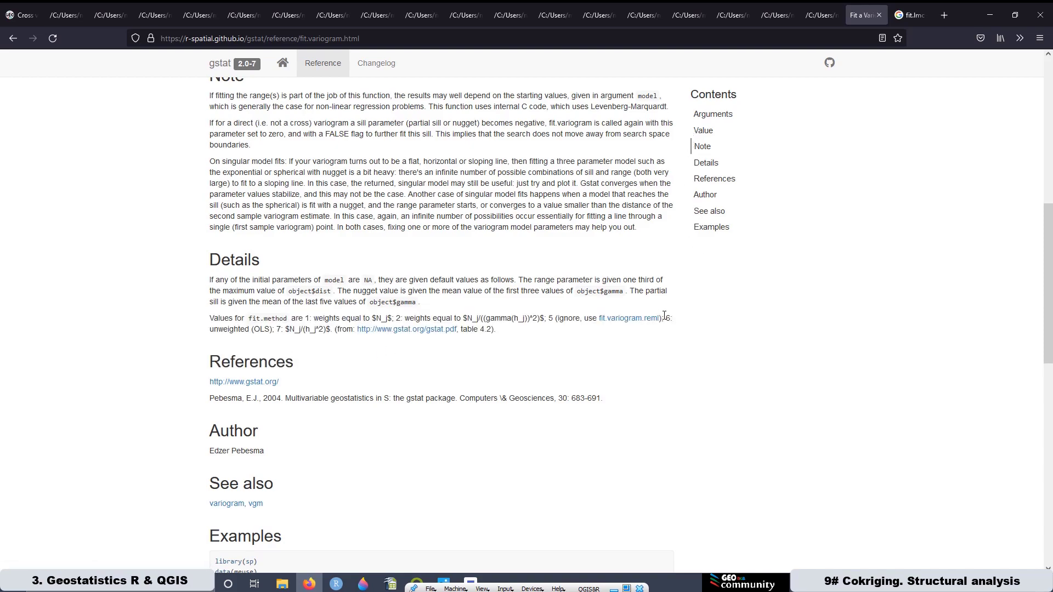
{"action": "left_click_drag", "start_coordinate": [664, 316], "coordinate": [269, 330]}
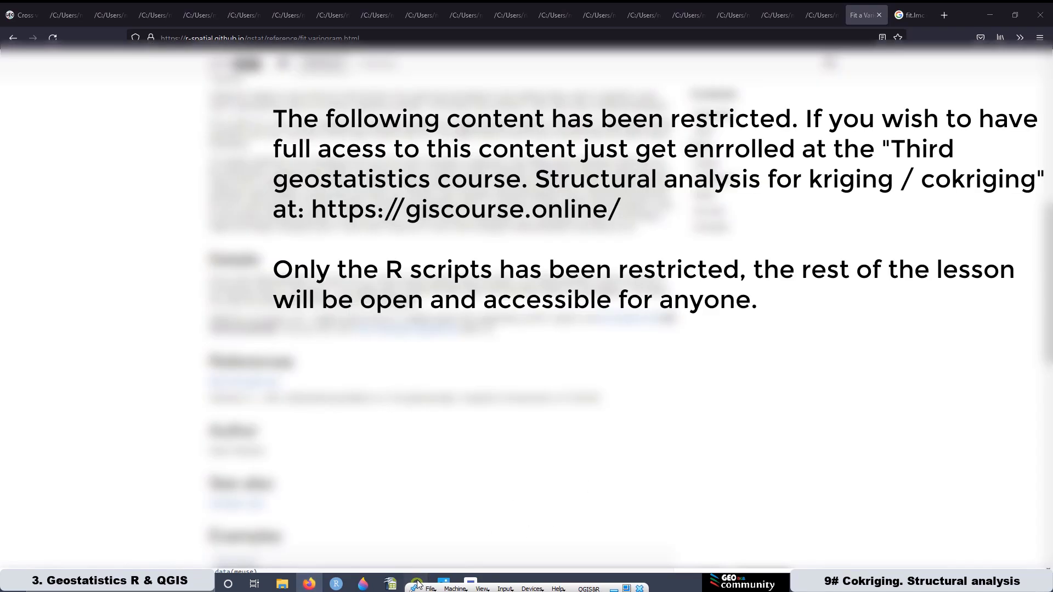
Return to the R Script Editor, highlight the final argument of the fitting line, and consult the Linear model of co-regionalisation slide in Paint 3D
{"action": "mouse_move", "coordinate": [417, 584]}
{"action": "left_click", "coordinate": [450, 548]}
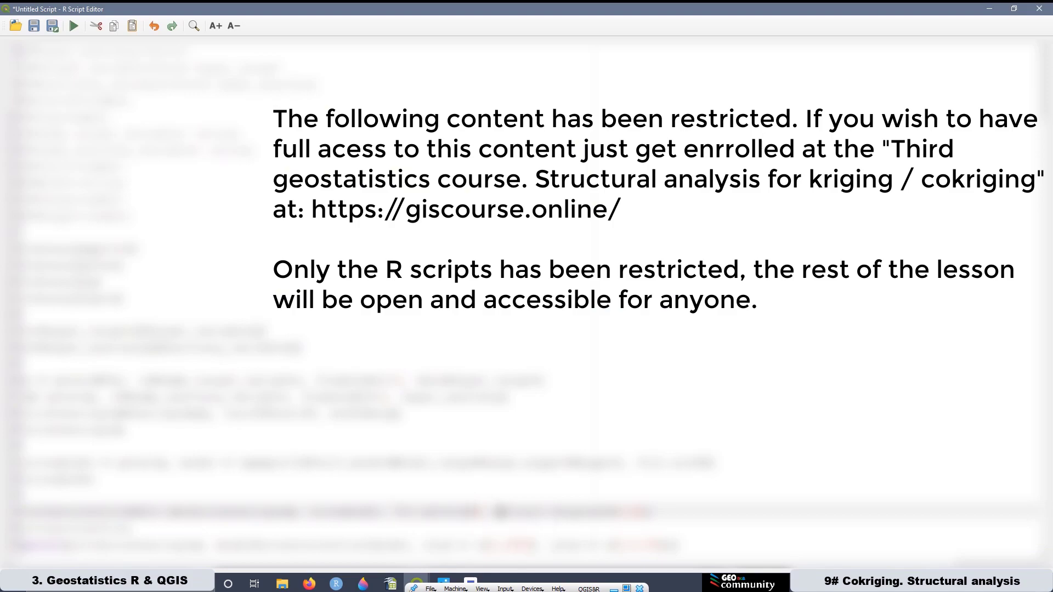
{"action": "left_click_drag", "start_coordinate": [496, 511], "coordinate": [644, 516]}
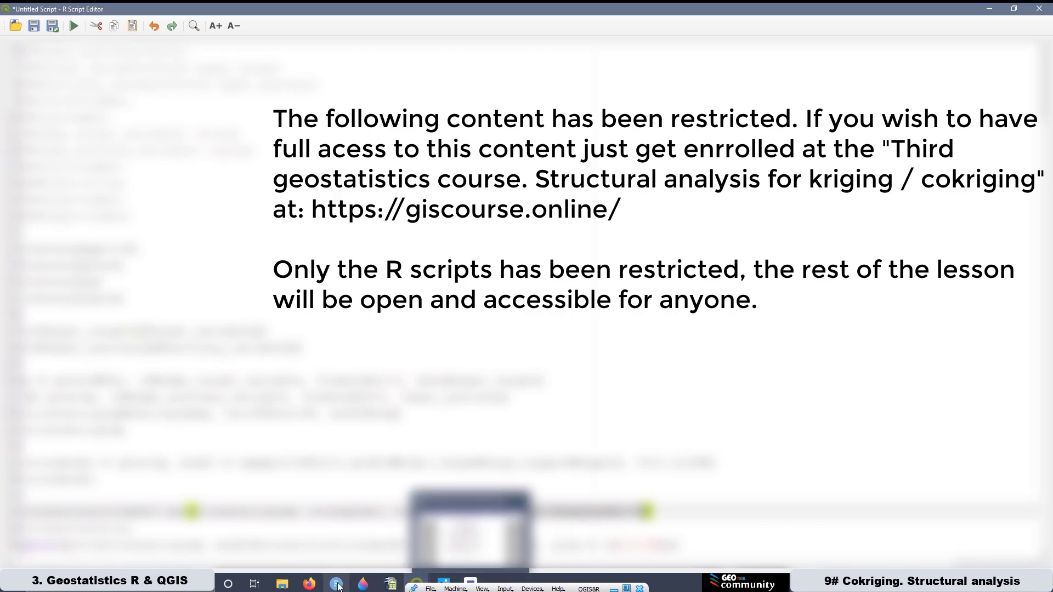
{"action": "mouse_move", "coordinate": [331, 583]}
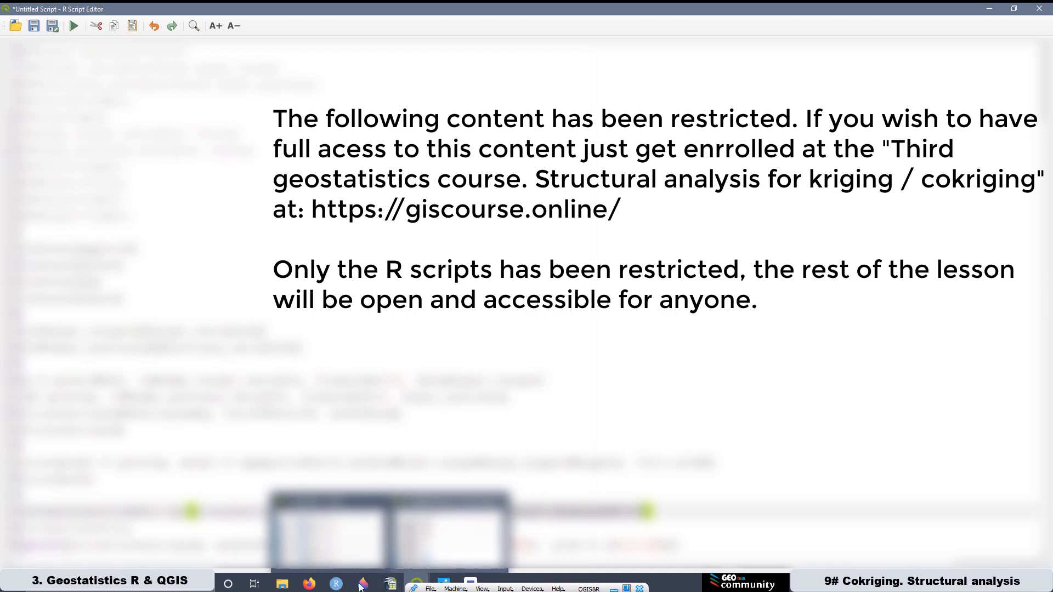
{"action": "mouse_move", "coordinate": [363, 583]}
{"action": "left_click", "coordinate": [302, 534]}
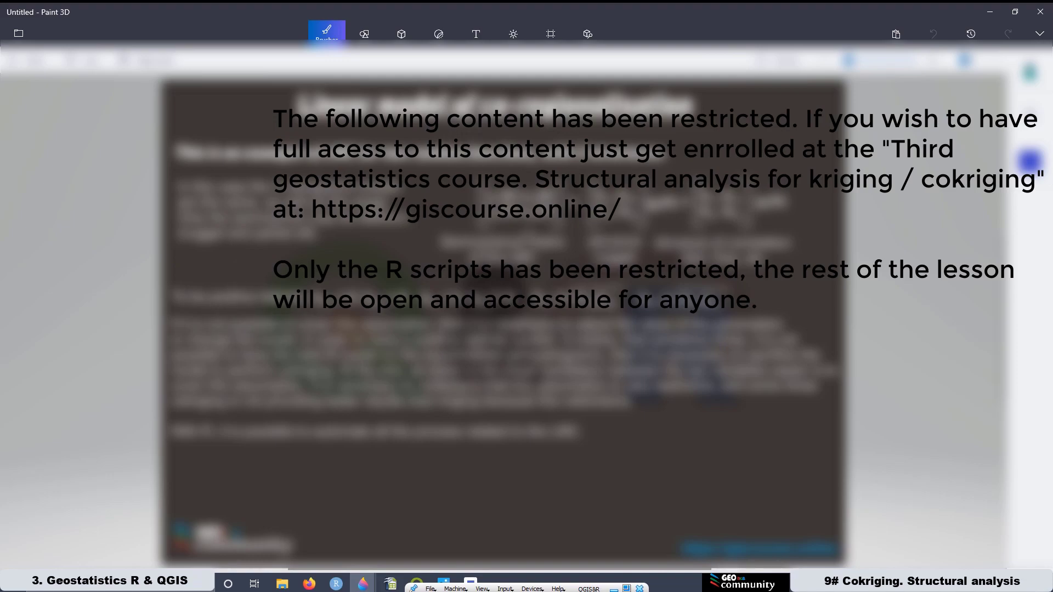
{"action": "left_click", "coordinate": [990, 12]}
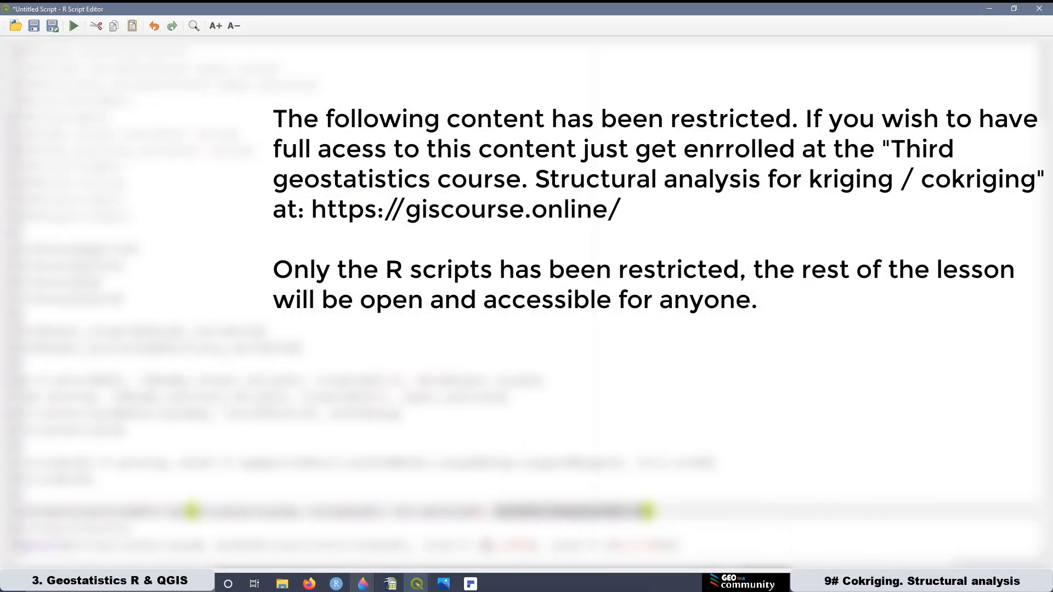
Switch to Firefox, open the fit.lmc function page on RDocumentation from the search results, and review its description, usage and arguments
{"action": "left_click", "coordinate": [309, 584]}
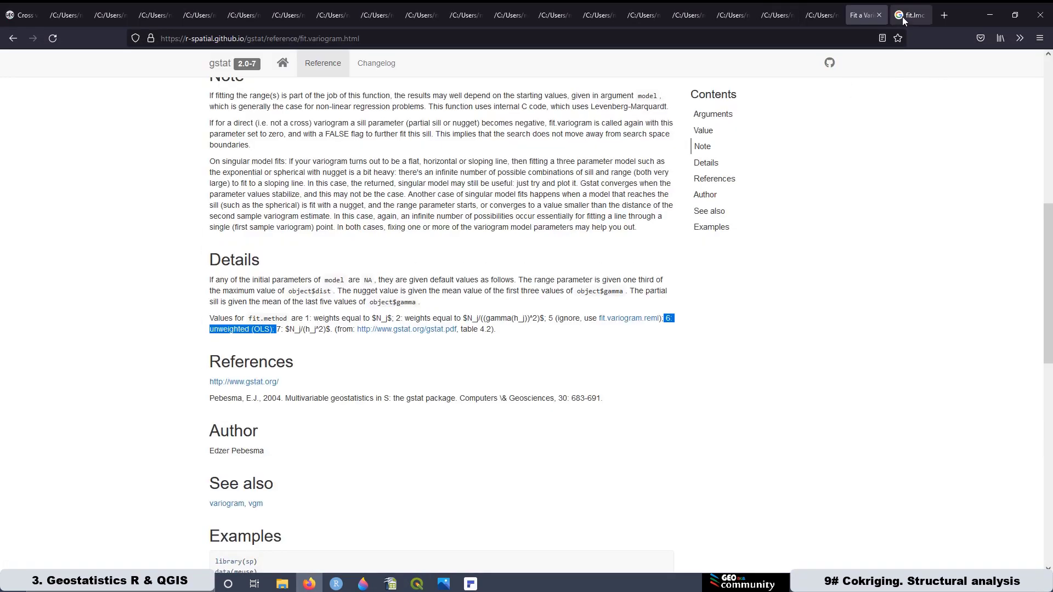
{"action": "left_click", "coordinate": [902, 16]}
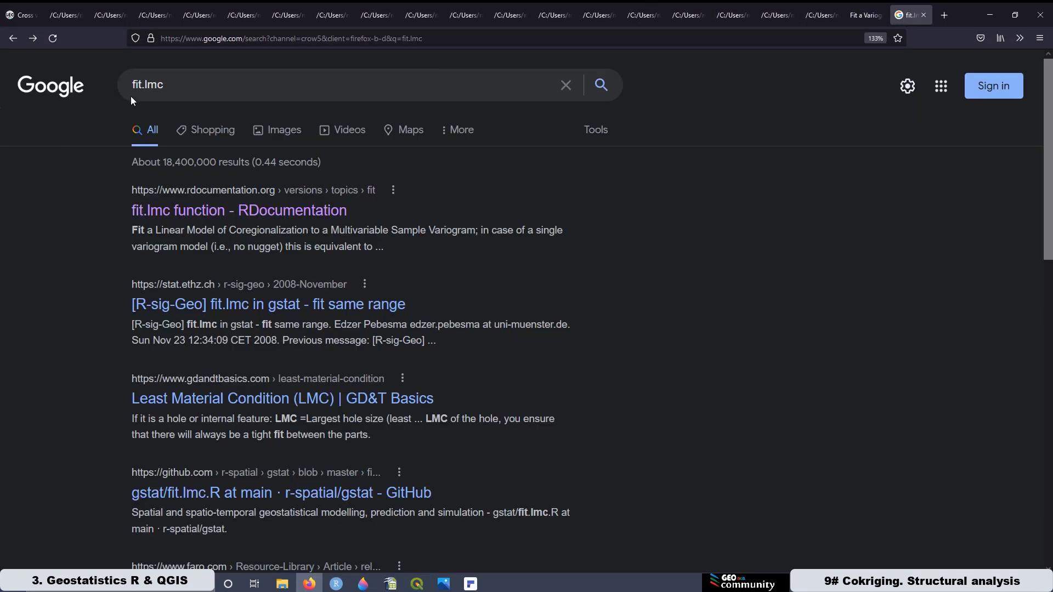
{"action": "left_click", "coordinate": [158, 97]}
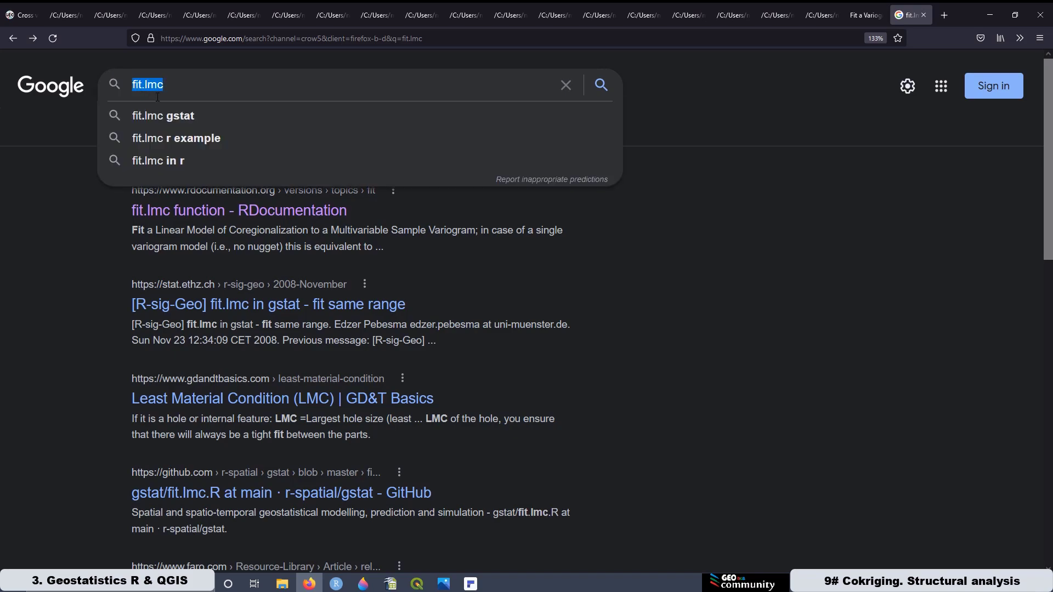
{"action": "left_click", "coordinate": [188, 84]}
{"action": "left_click", "coordinate": [692, 277]}
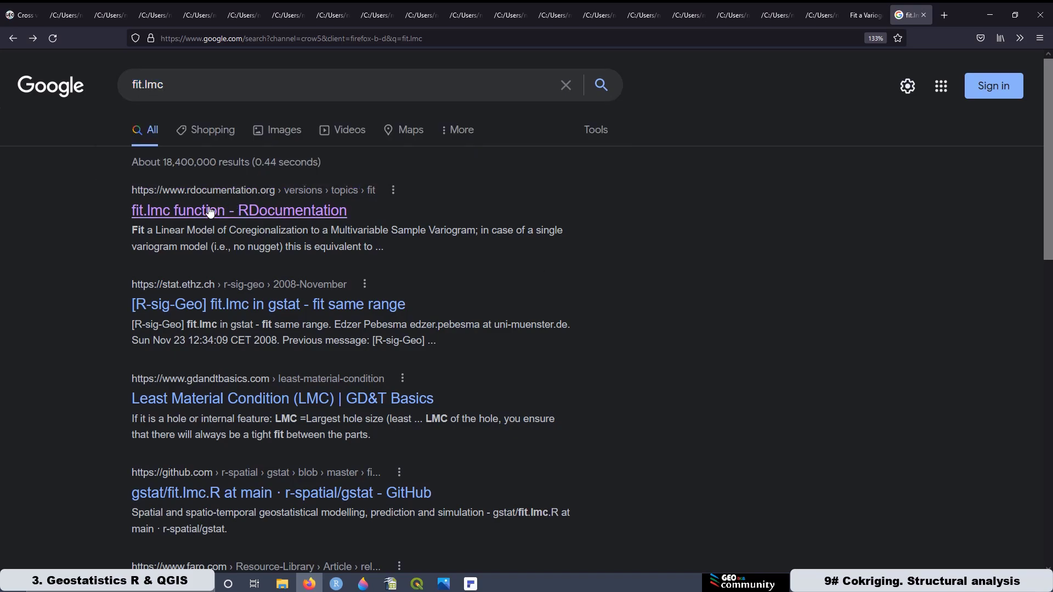
{"action": "left_click", "coordinate": [263, 221]}
{"action": "scroll", "coordinate": [424, 301], "scroll_direction": "down", "scroll_amount": 2}
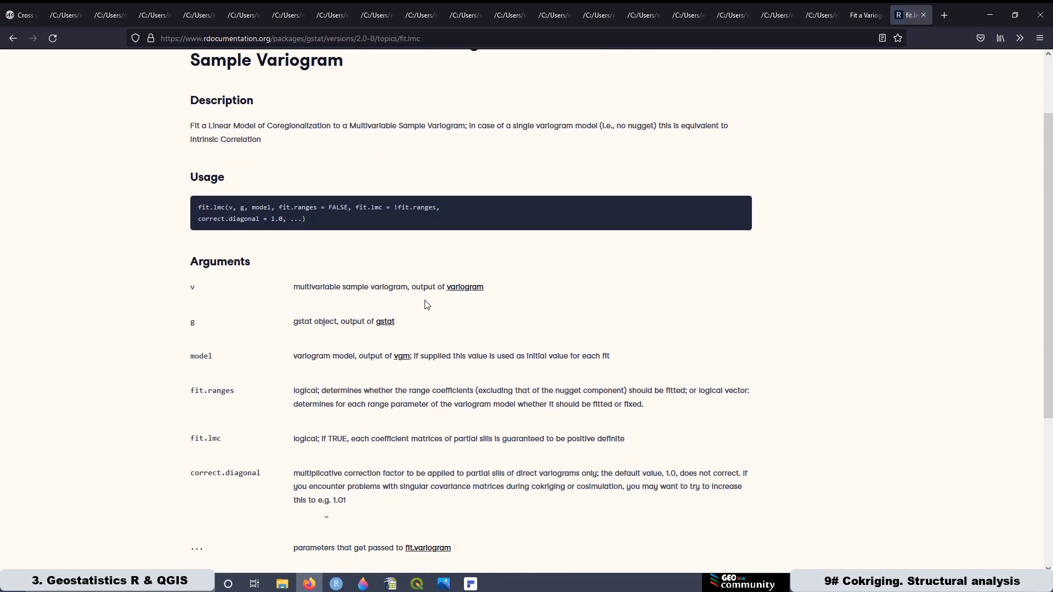
Review the correct.diagonal argument of fit.lmc, highlighting its description, the default value 1.0 and the suggested value 1.01
{"action": "scroll", "coordinate": [427, 304], "scroll_direction": "down", "scroll_amount": 2}
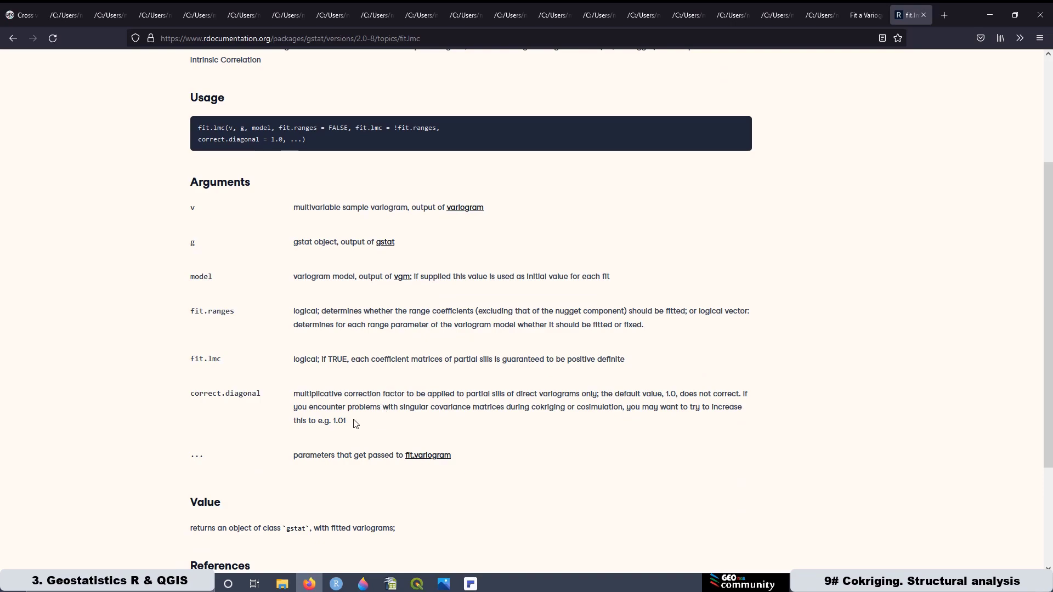
{"action": "left_click_drag", "start_coordinate": [354, 421], "coordinate": [289, 394]}
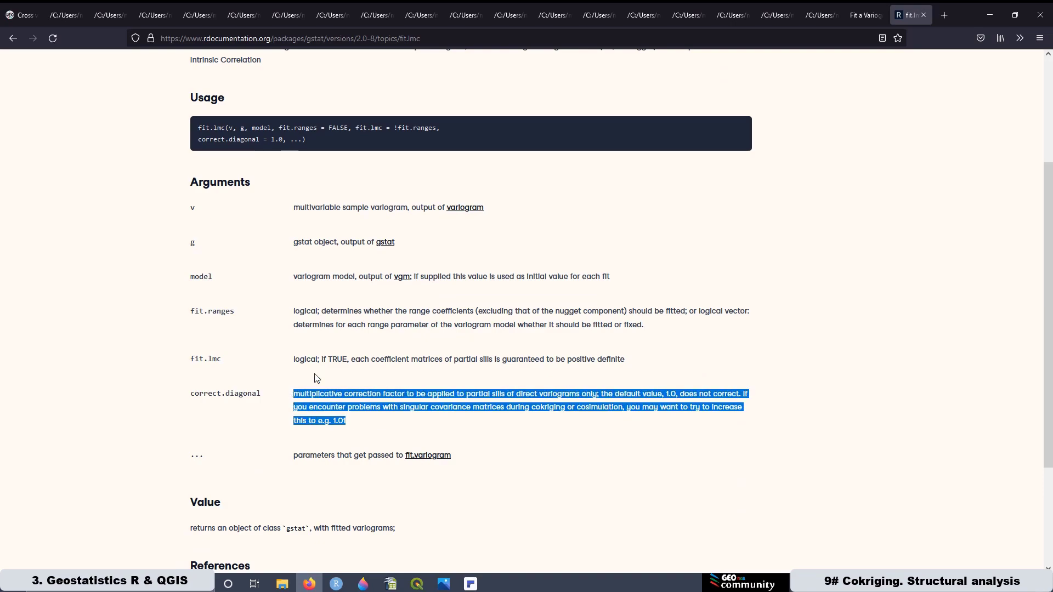
{"action": "left_click", "coordinate": [628, 411]}
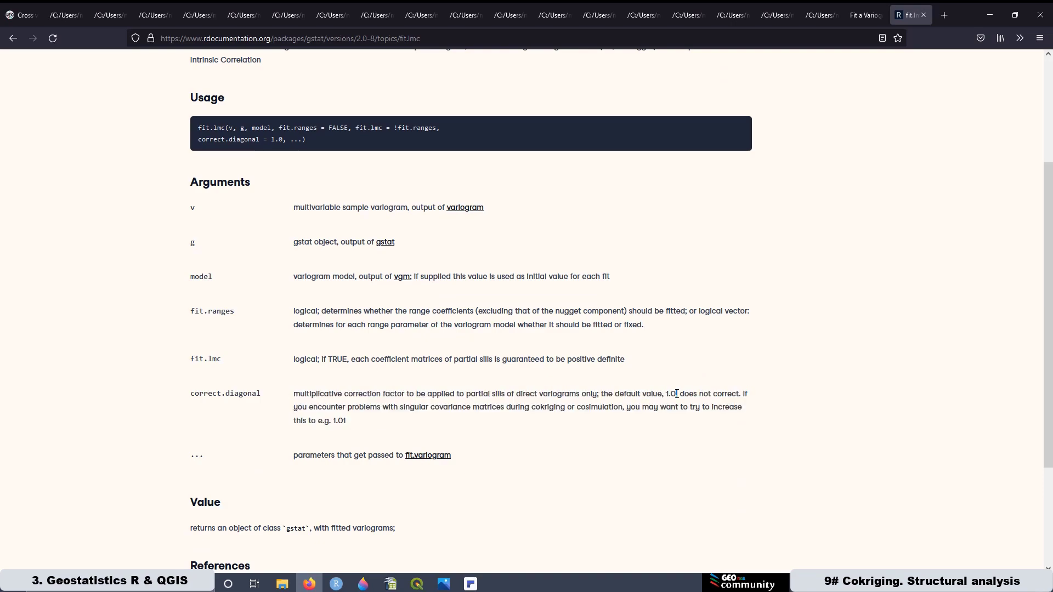
{"action": "left_click_drag", "start_coordinate": [676, 394], "coordinate": [667, 393]}
{"action": "left_click", "coordinate": [347, 421]}
Return to the R Script Editor, highlight the last value of the fitting line, and consult the Linear model of co-regionalisation slide in Paint 3D
{"action": "mouse_move", "coordinate": [424, 587]}
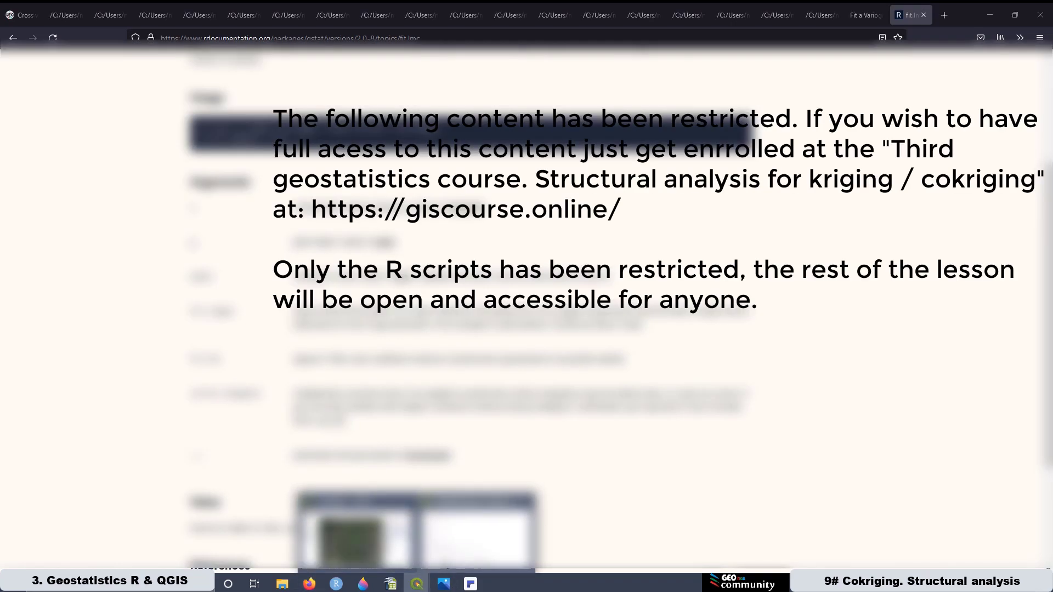
{"action": "left_click", "coordinate": [474, 526]}
{"action": "left_click", "coordinate": [617, 511]}
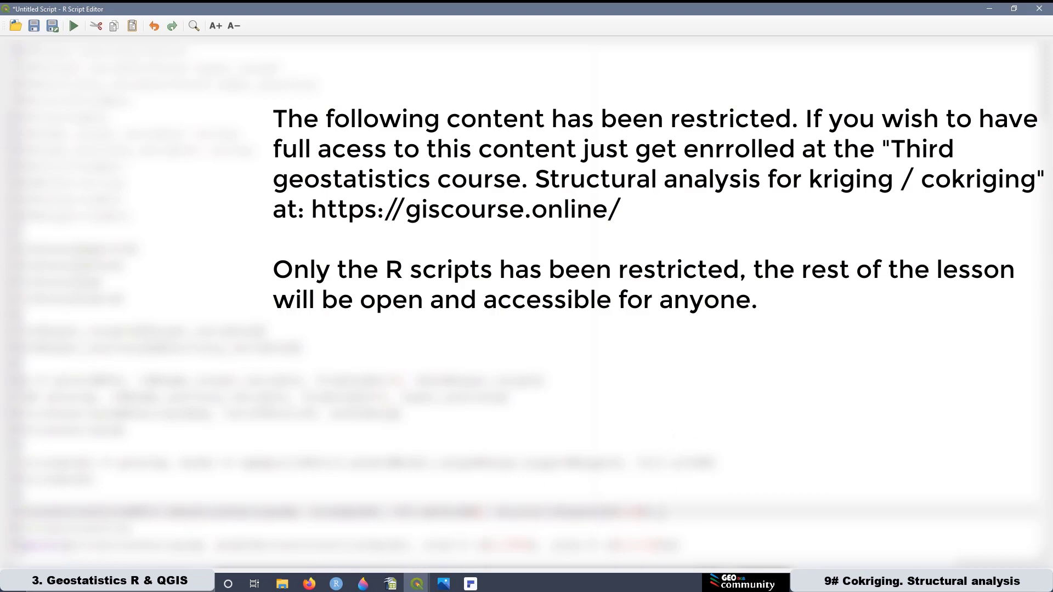
{"action": "left_click_drag", "start_coordinate": [651, 512], "coordinate": [616, 512]}
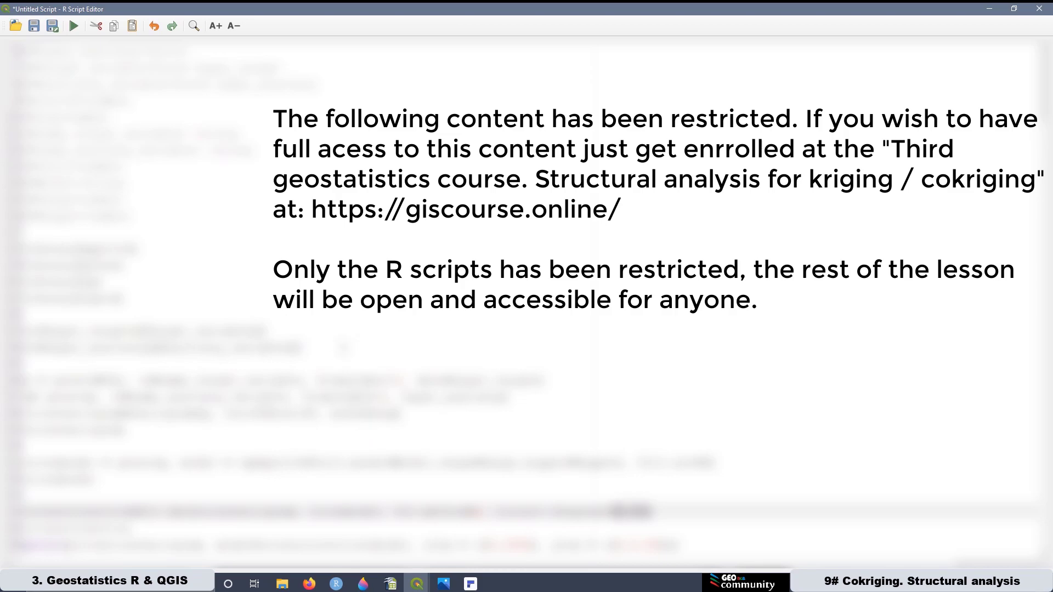
{"action": "mouse_move", "coordinate": [278, 585]}
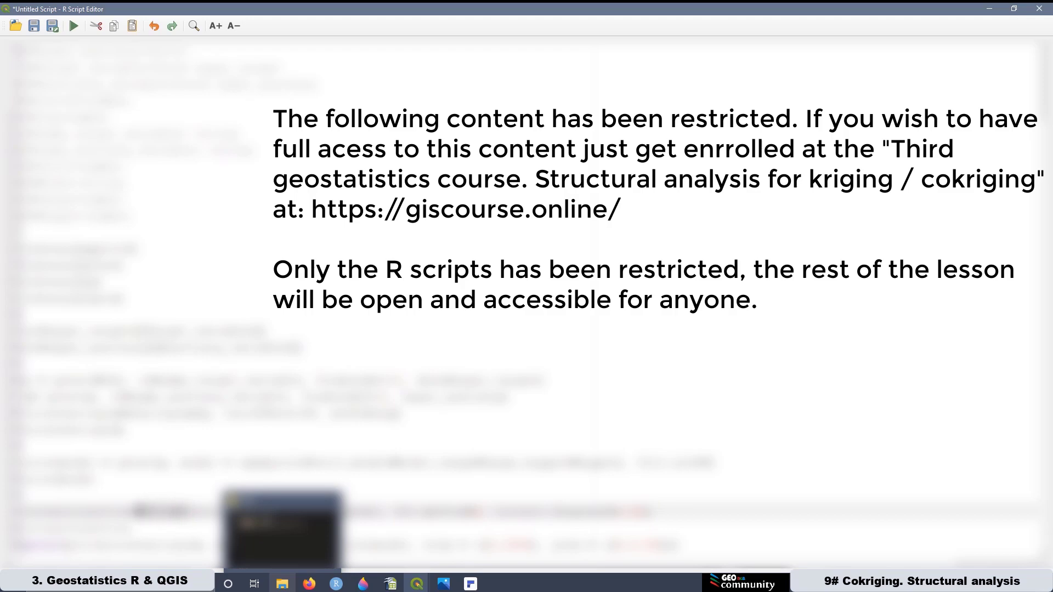
{"action": "mouse_move", "coordinate": [362, 585]}
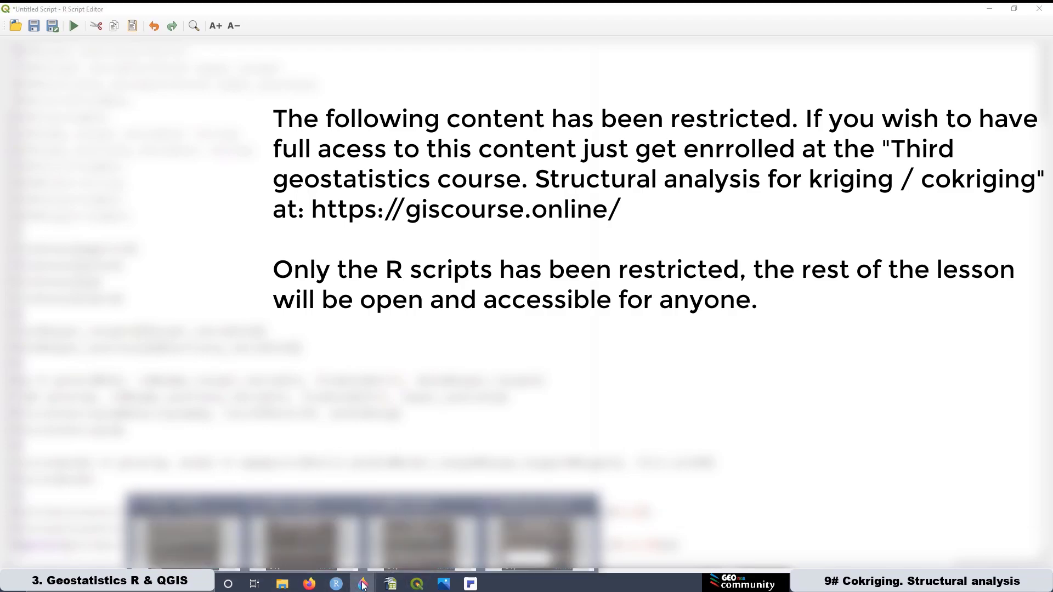
{"action": "left_click", "coordinate": [296, 526]}
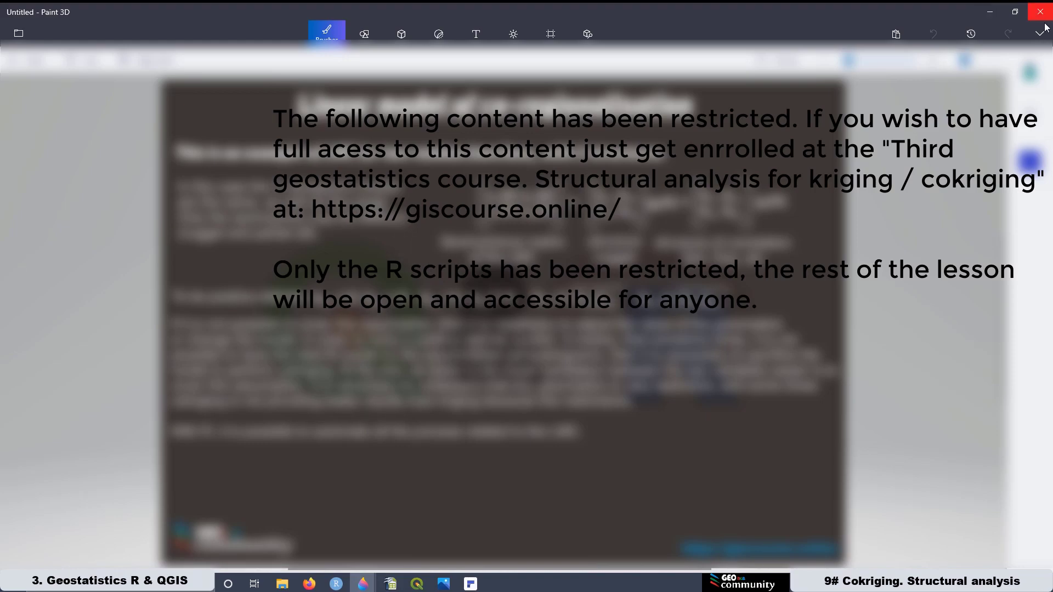
{"action": "left_click", "coordinate": [990, 12]}
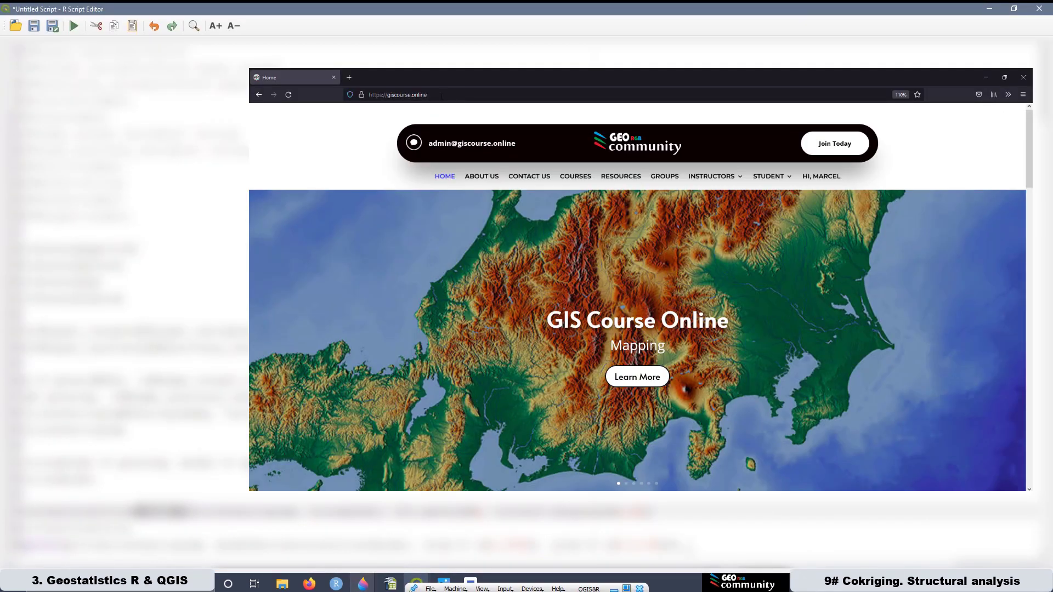
On giscourse.online, open the third geostatistics course on structural analysis for Kriging / cokriging, start it, and open the Lesson 9 cokriging lesson
{"action": "left_click_drag", "start_coordinate": [428, 95], "coordinate": [356, 96]}
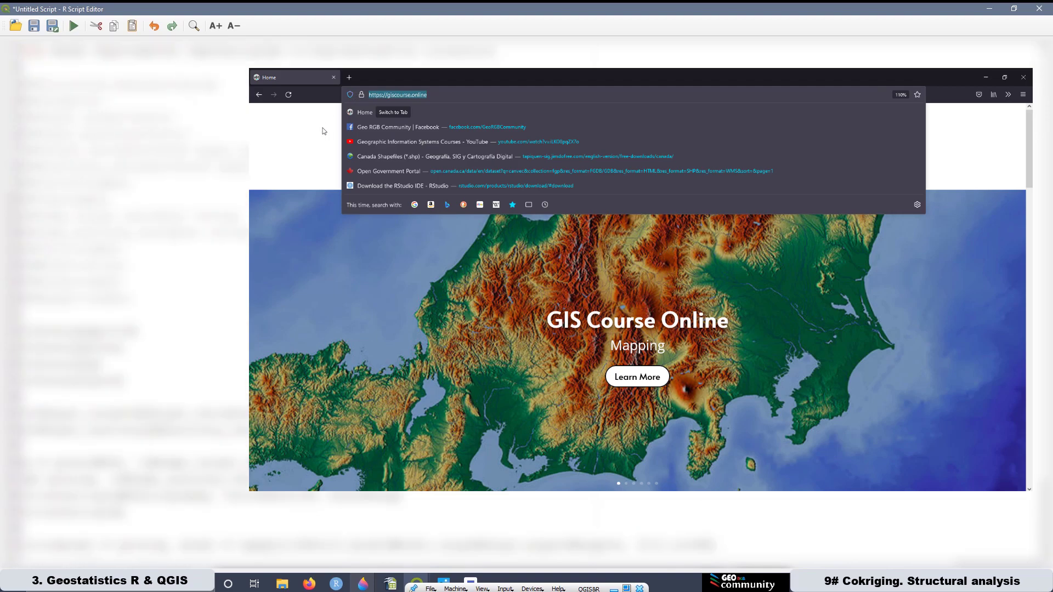
{"action": "left_click", "coordinate": [323, 130]}
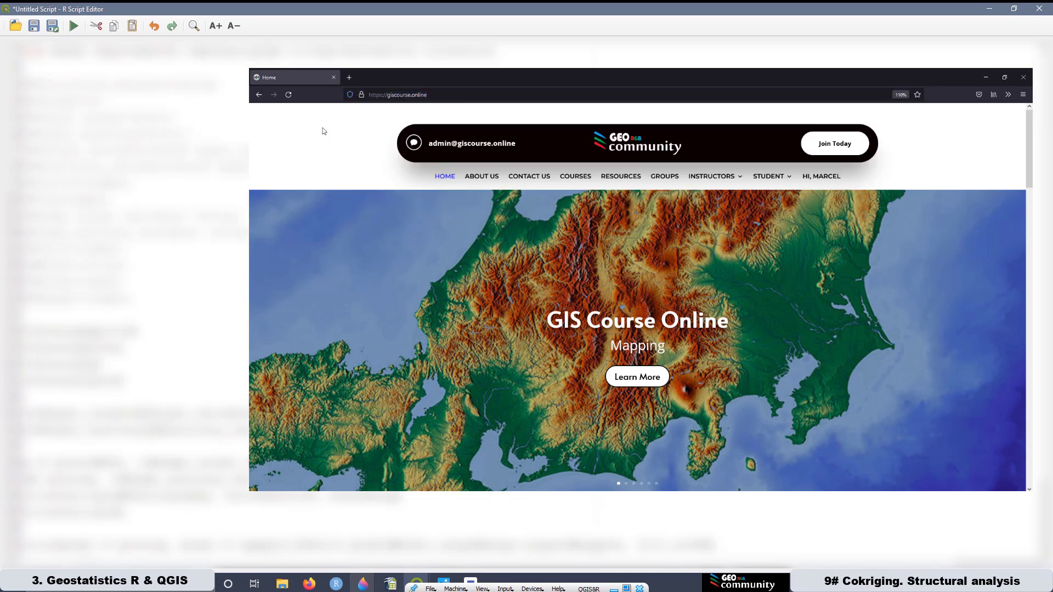
{"action": "left_click", "coordinate": [584, 182]}
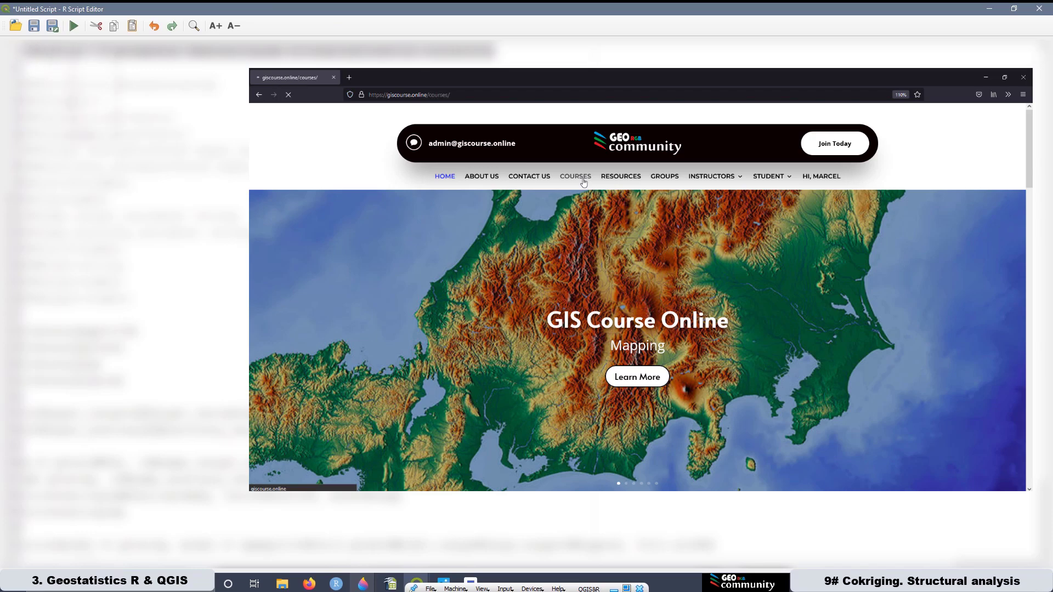
{"action": "scroll", "coordinate": [724, 329], "scroll_direction": "down", "scroll_amount": 2}
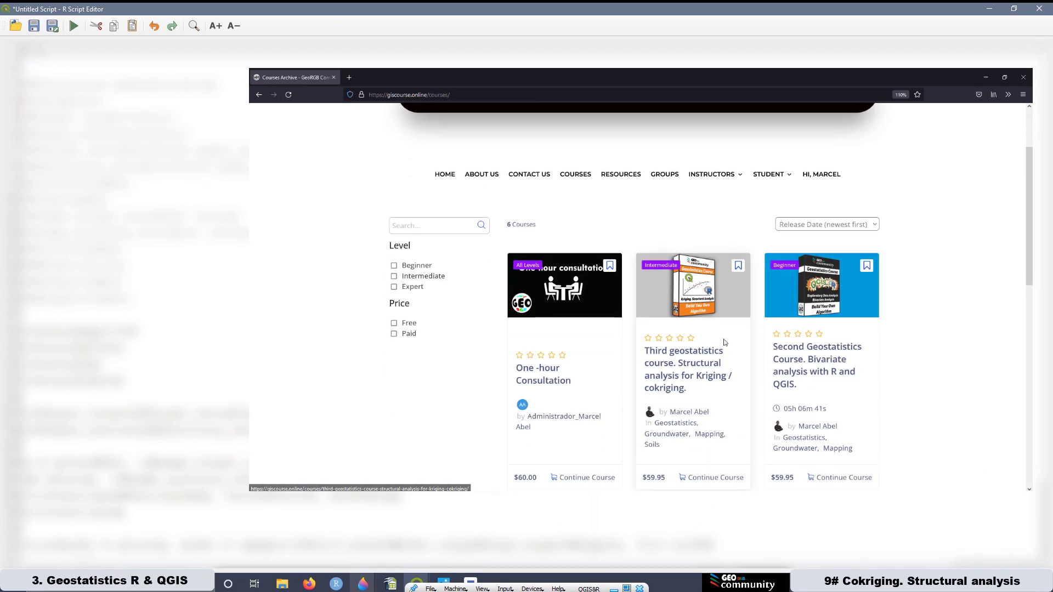
{"action": "left_click", "coordinate": [692, 291]}
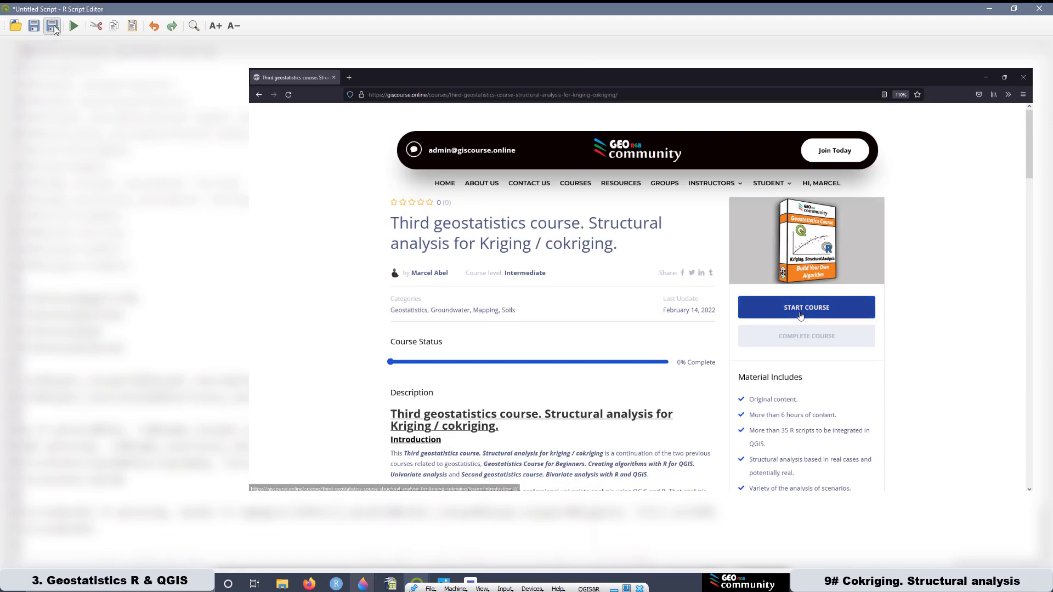
{"action": "left_click", "coordinate": [799, 311]}
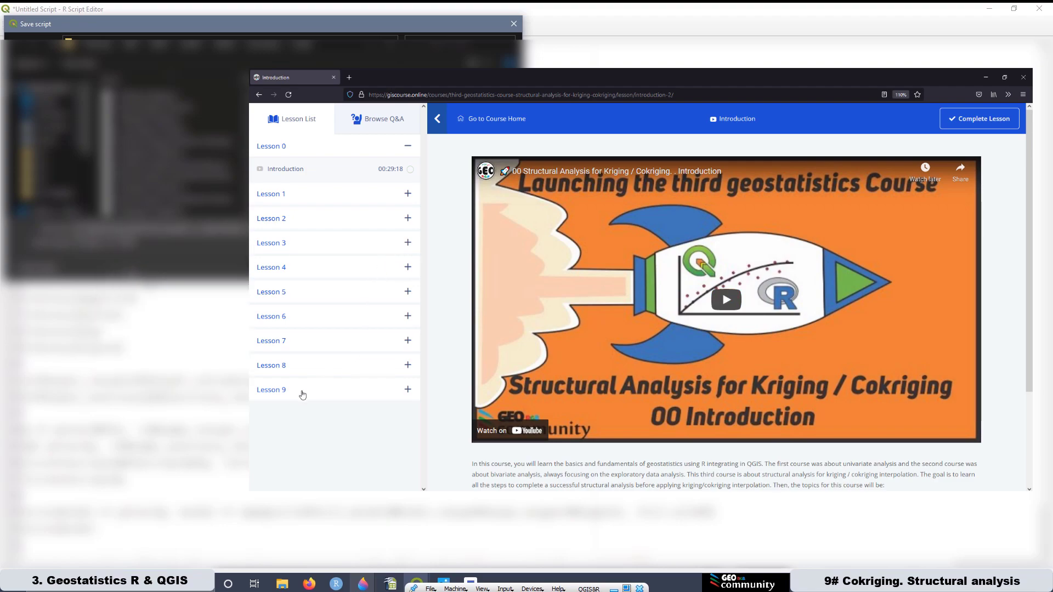
{"action": "left_click", "coordinate": [303, 390]}
{"action": "left_click", "coordinate": [318, 420]}
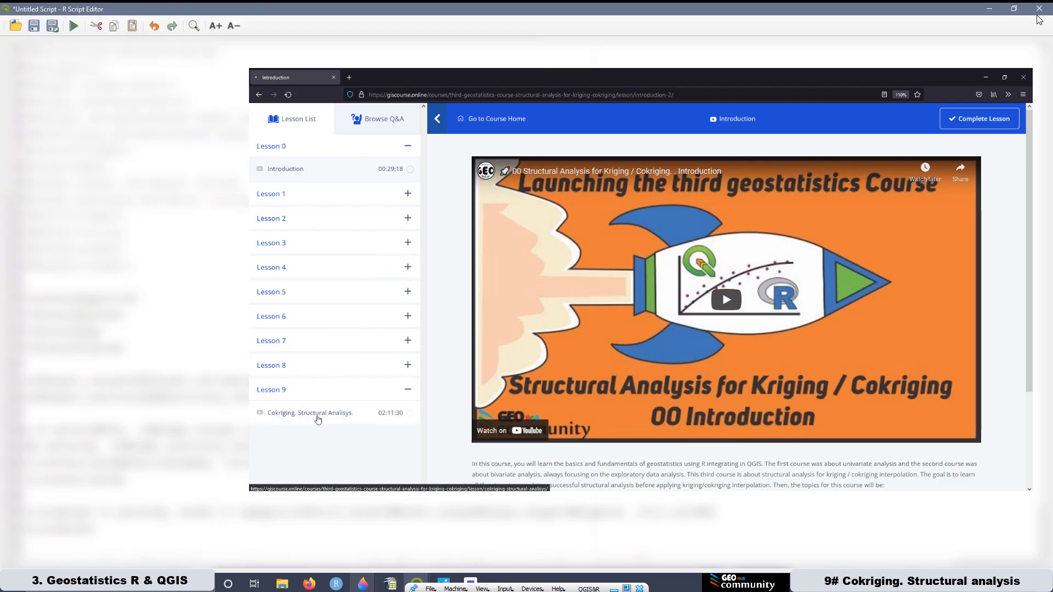
Close the R Script Editor and, in QGIS, open script 51) Model Experimental Semivariogram co-regionalisation correction from the Structural_Analysis group
{"action": "left_click", "coordinate": [1039, 11]}
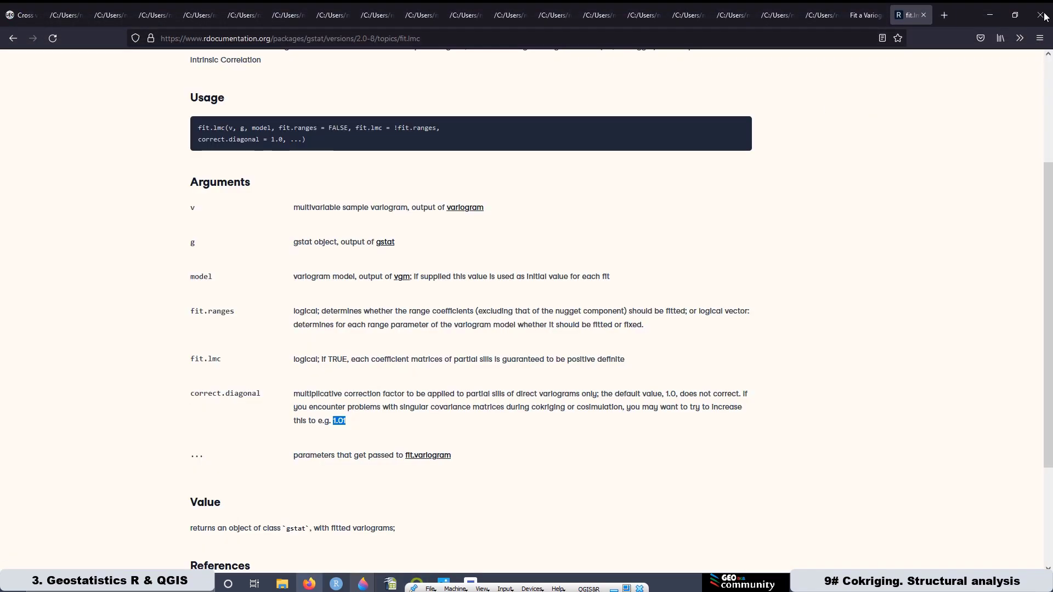
{"action": "left_click", "coordinate": [992, 15]}
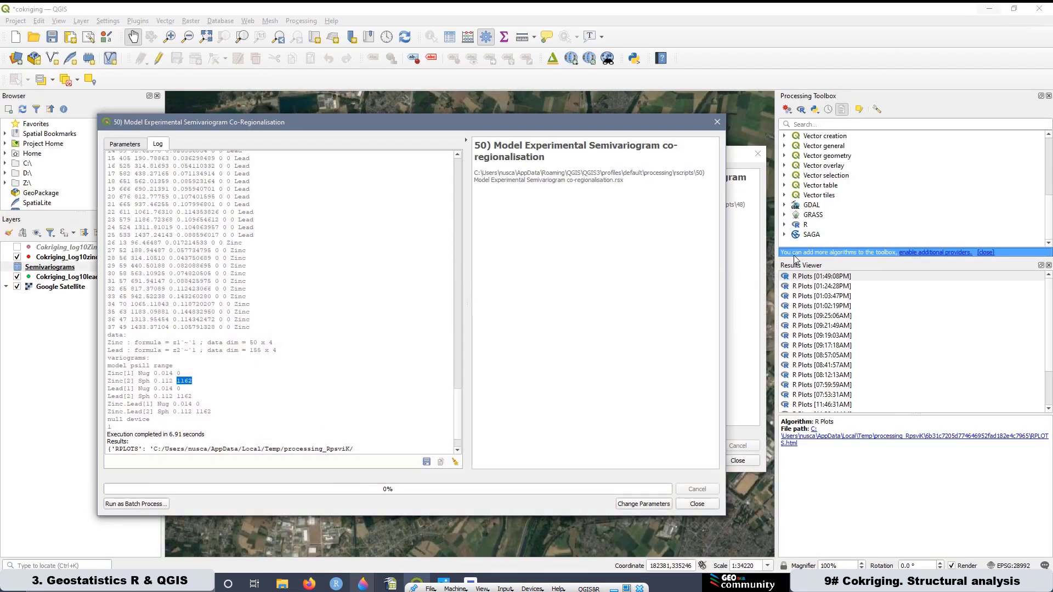
{"action": "left_click", "coordinate": [787, 225]}
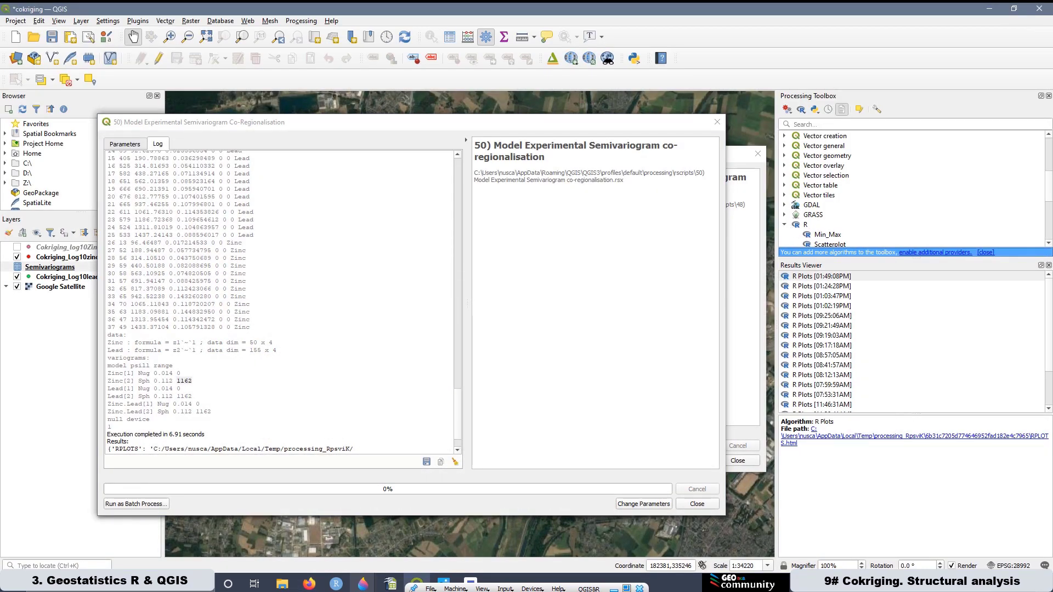
{"action": "scroll", "coordinate": [910, 200], "scroll_direction": "down", "scroll_amount": 5}
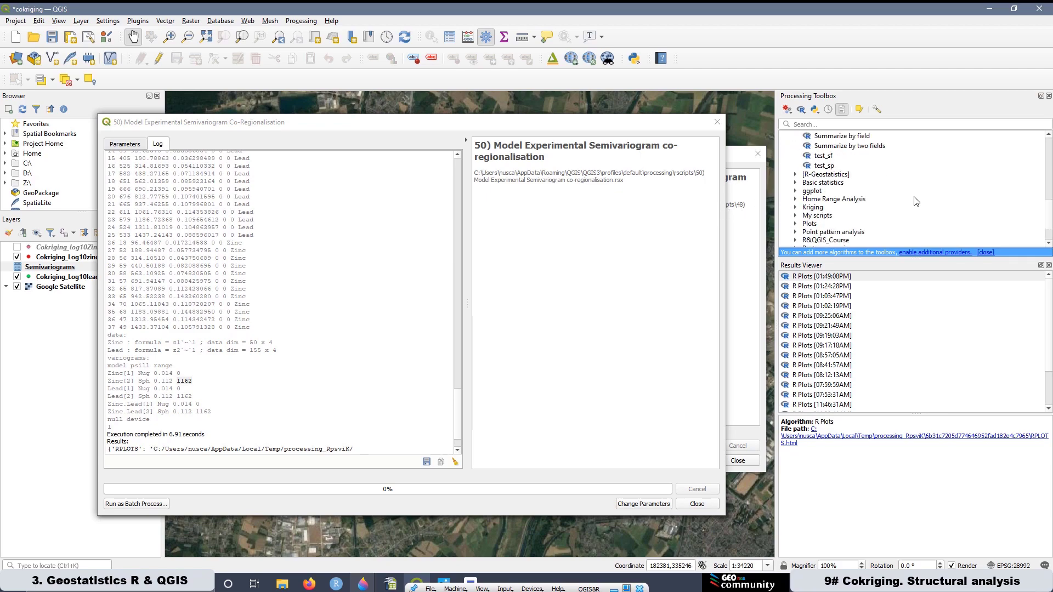
{"action": "left_click", "coordinate": [796, 220]}
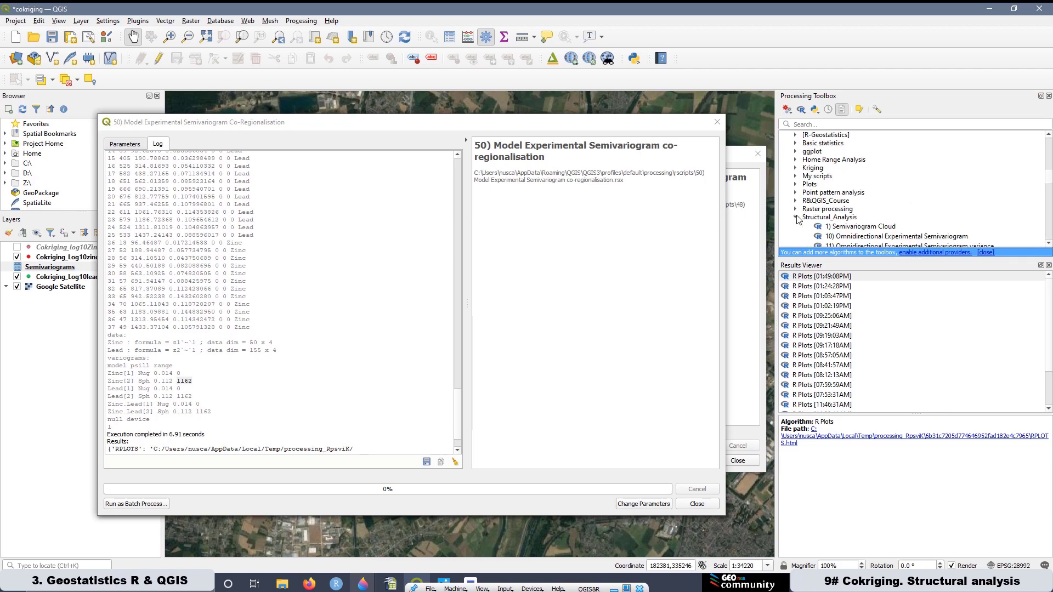
{"action": "scroll", "coordinate": [849, 208], "scroll_direction": "down", "scroll_amount": 5}
{"action": "scroll", "coordinate": [852, 201], "scroll_direction": "up", "scroll_amount": 1}
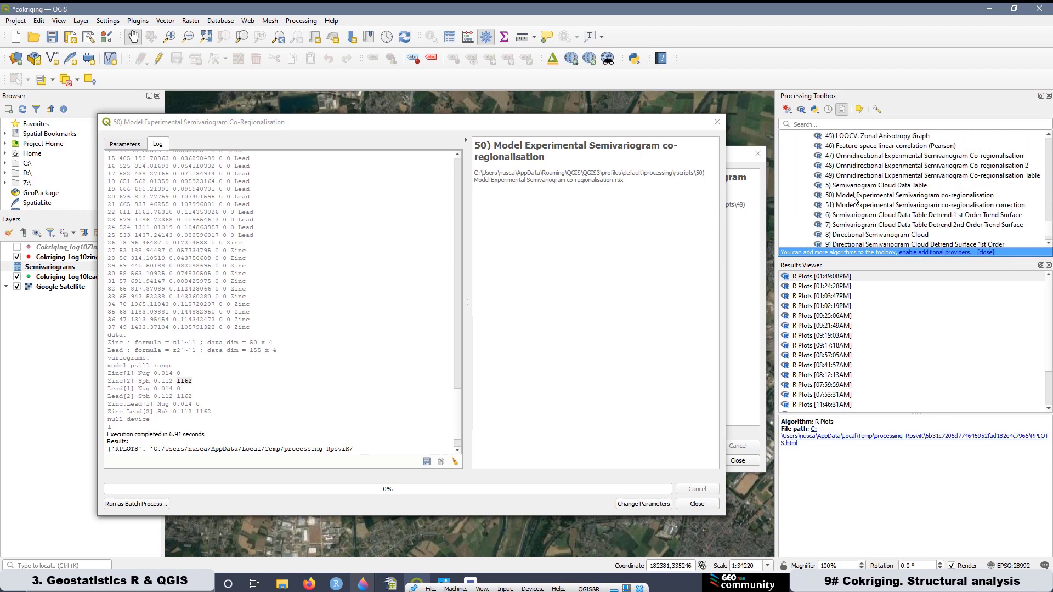
{"action": "left_click", "coordinate": [854, 208]}
{"action": "double_click", "coordinate": [853, 207]}
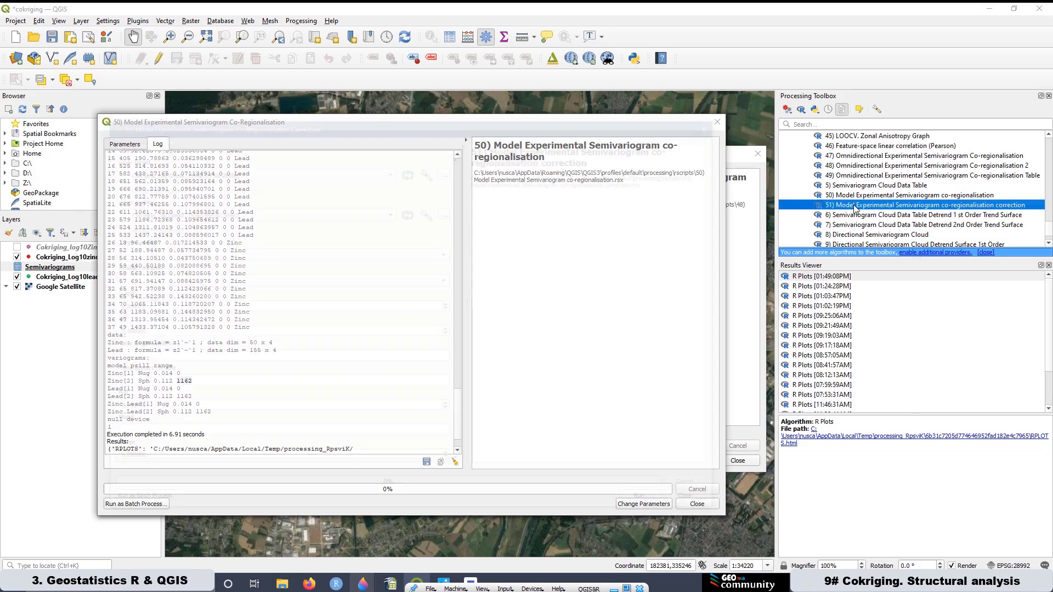
Set Cokriging_Log10zinc_50Sp as target layer with variable Log10Zinc, and Log10Lead as auxiliary variable from Cokriging_Log10lead_155Sp
{"action": "left_click", "coordinate": [186, 172]}
{"action": "left_click", "coordinate": [189, 180]}
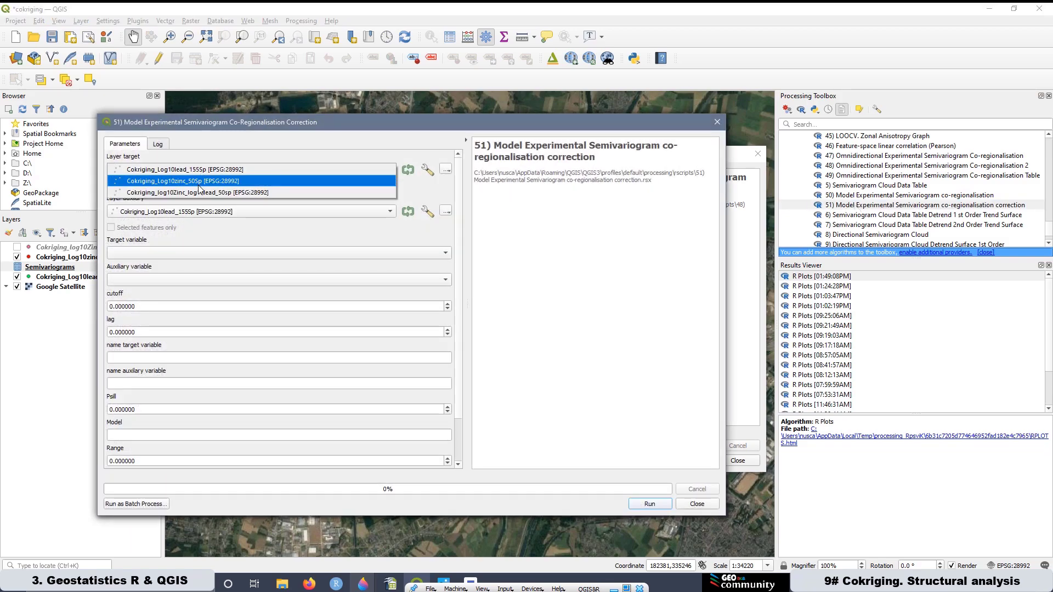
{"action": "left_click", "coordinate": [204, 213]}
{"action": "left_click", "coordinate": [204, 212]}
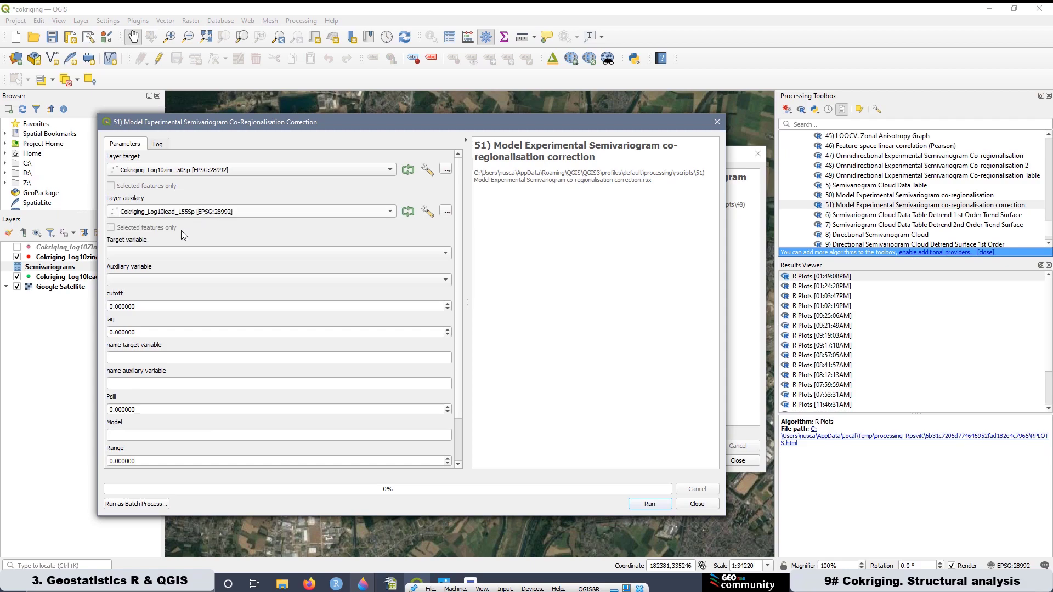
{"action": "left_click", "coordinate": [171, 253]}
{"action": "left_click", "coordinate": [160, 290]}
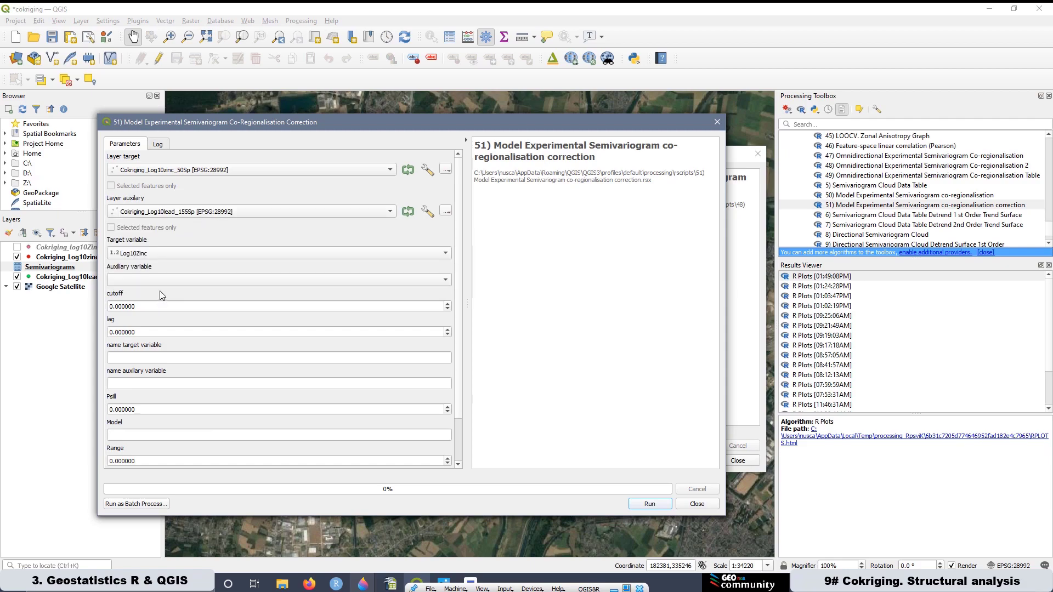
{"action": "left_click", "coordinate": [160, 277]}
{"action": "left_click", "coordinate": [153, 314]}
Set the cutoff to 1500 and the lag to 125, and name the target variable Zinc and the auxiliary variable Lead
{"action": "key", "text": "Tab"}
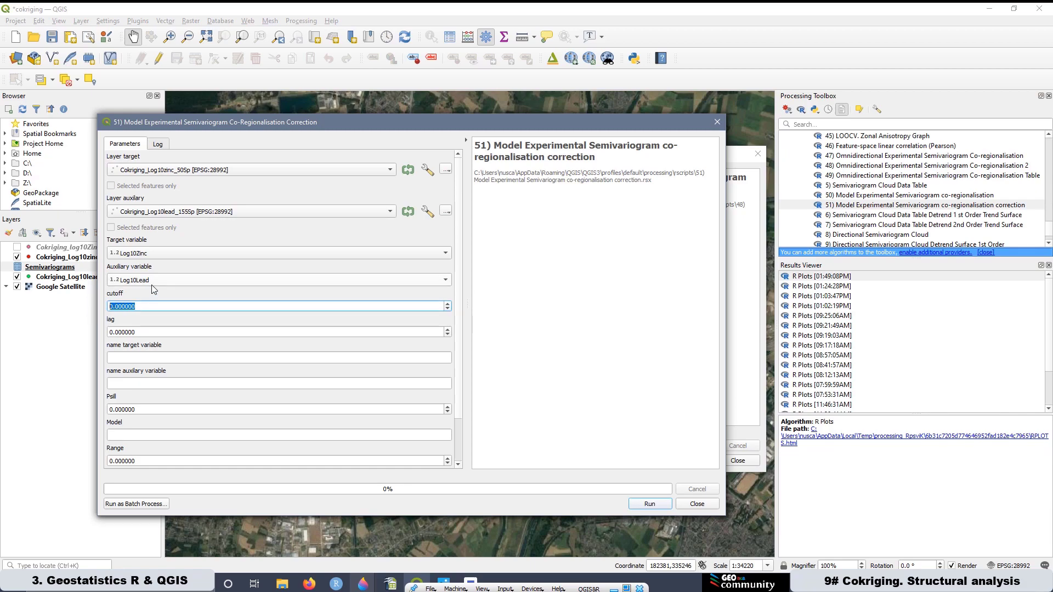
{"action": "type", "text": "1500"}
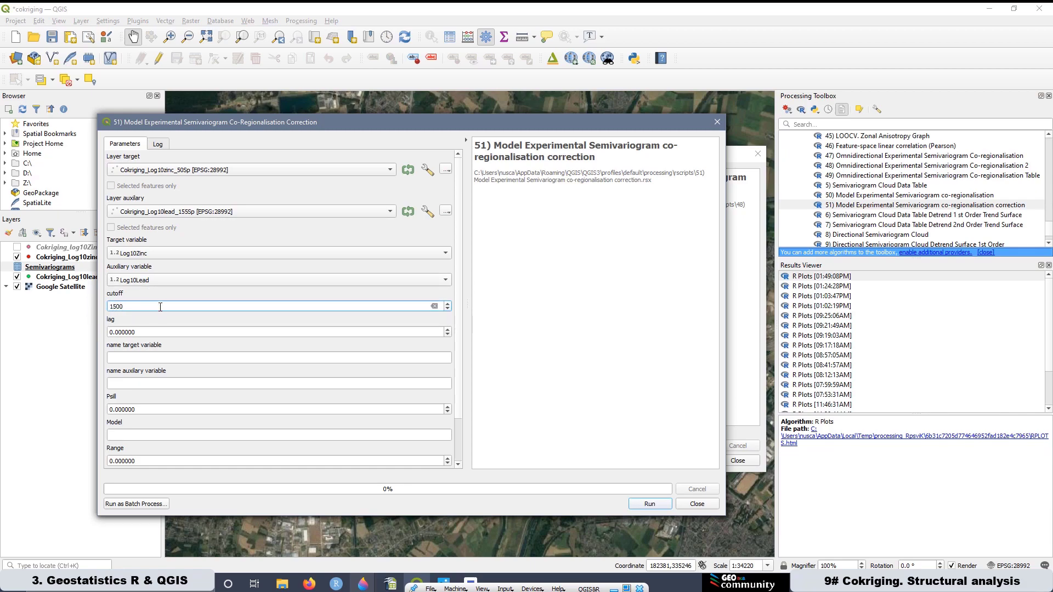
{"action": "key", "text": "Tab"}
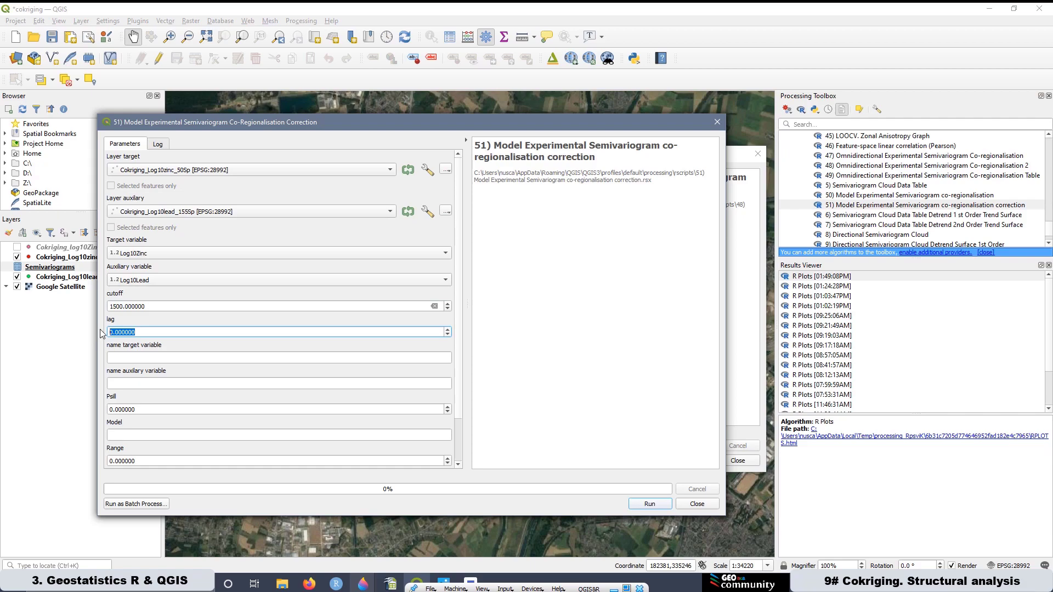
{"action": "type", "text": "125"}
{"action": "left_click", "coordinate": [133, 356]}
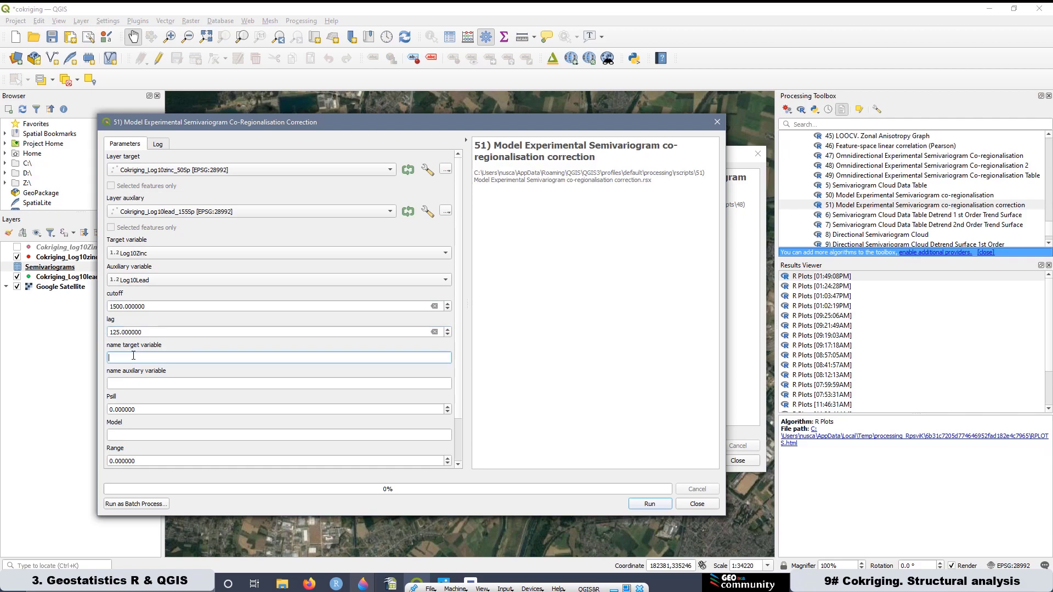
{"action": "type", "text": "Z"}
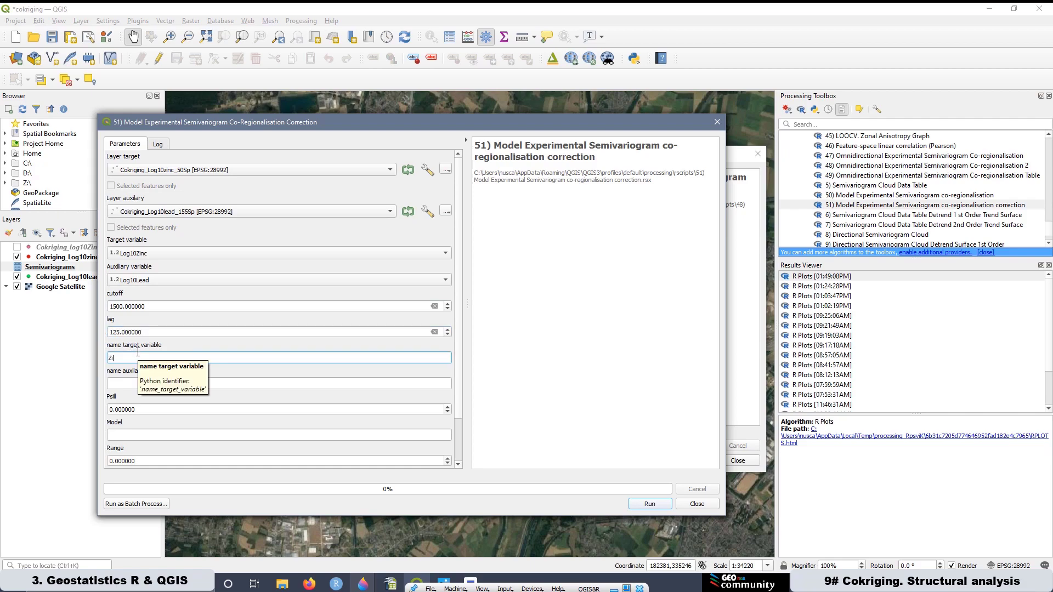
{"action": "type", "text": "inc"}
{"action": "left_click", "coordinate": [124, 388]}
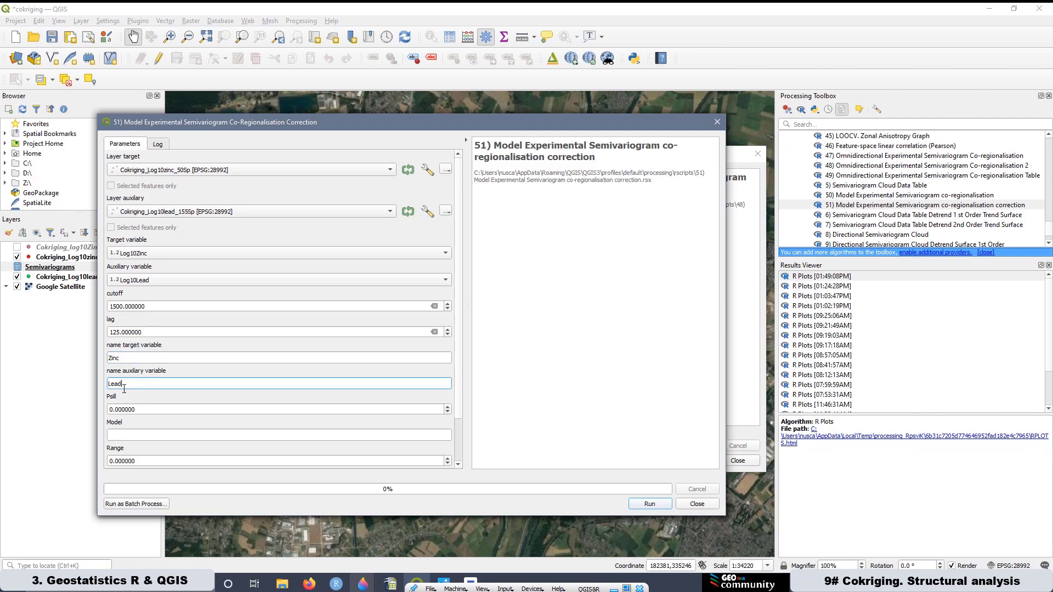
Arrange the script 51 dialog beside the script 50 dialog so the earlier model parameters can be read while filling in the correction
{"action": "left_click_drag", "start_coordinate": [250, 122], "coordinate": [387, 128]}
{"action": "left_click", "coordinate": [140, 146]}
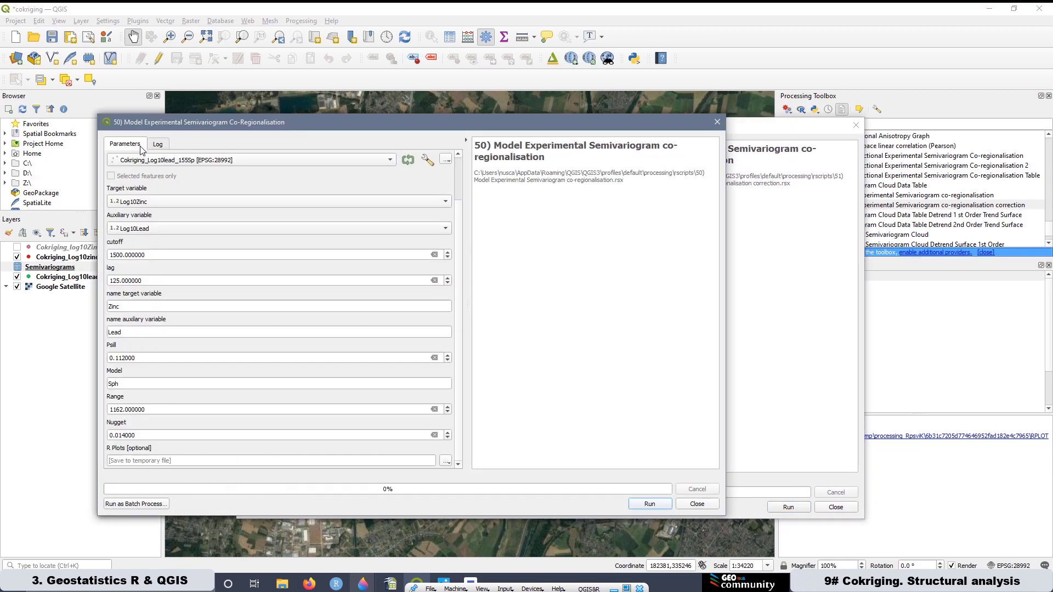
{"action": "left_click", "coordinate": [767, 134]}
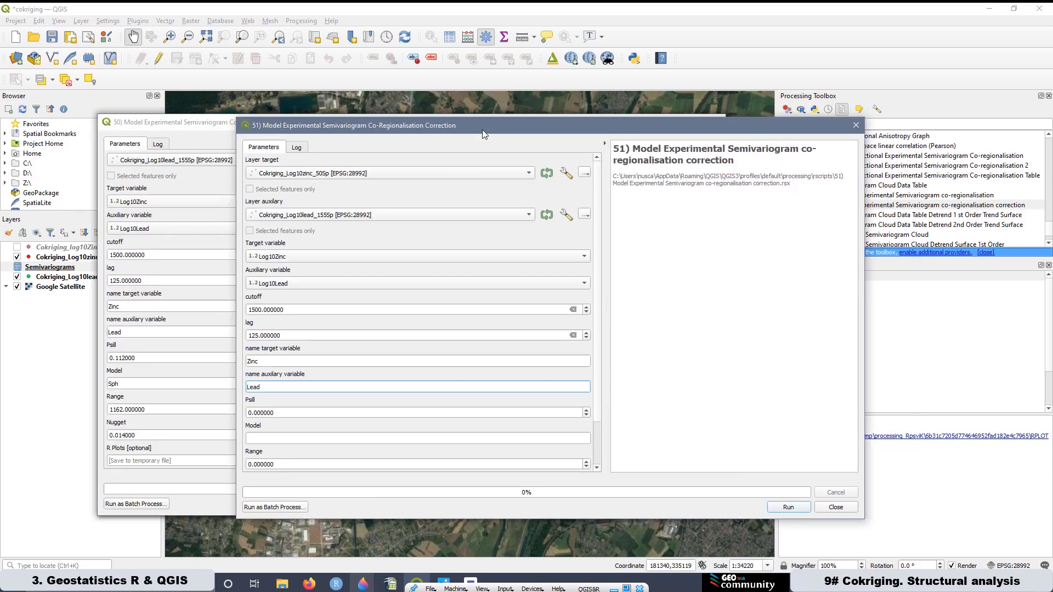
{"action": "left_click_drag", "start_coordinate": [482, 130], "coordinate": [560, 123]}
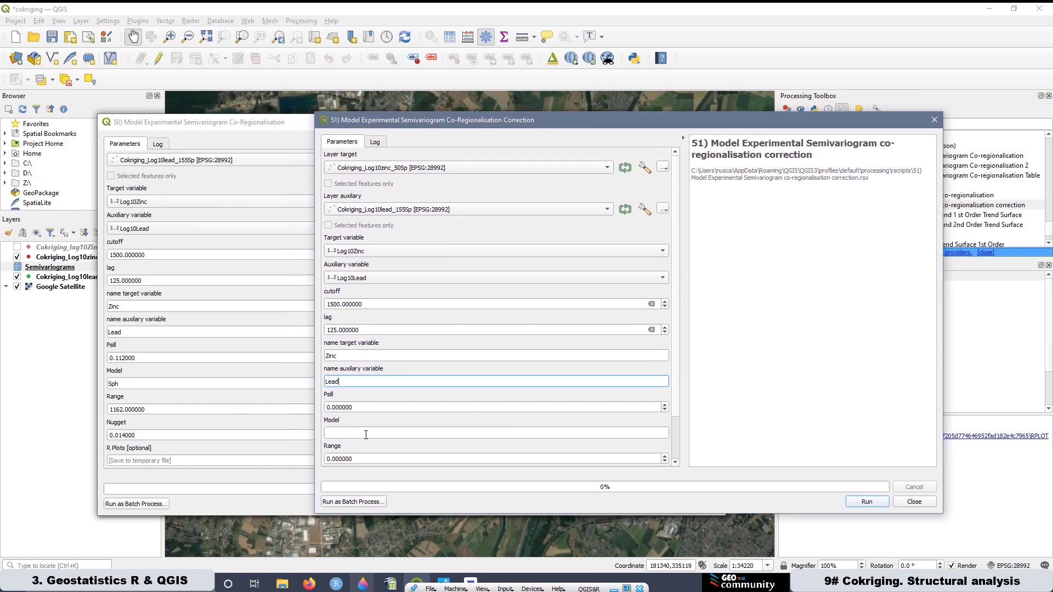
Set the correction model to partial sill 0.112, model Sph, range 1162 and nugget 0.014, and run the script
{"action": "key", "text": "Tab"}
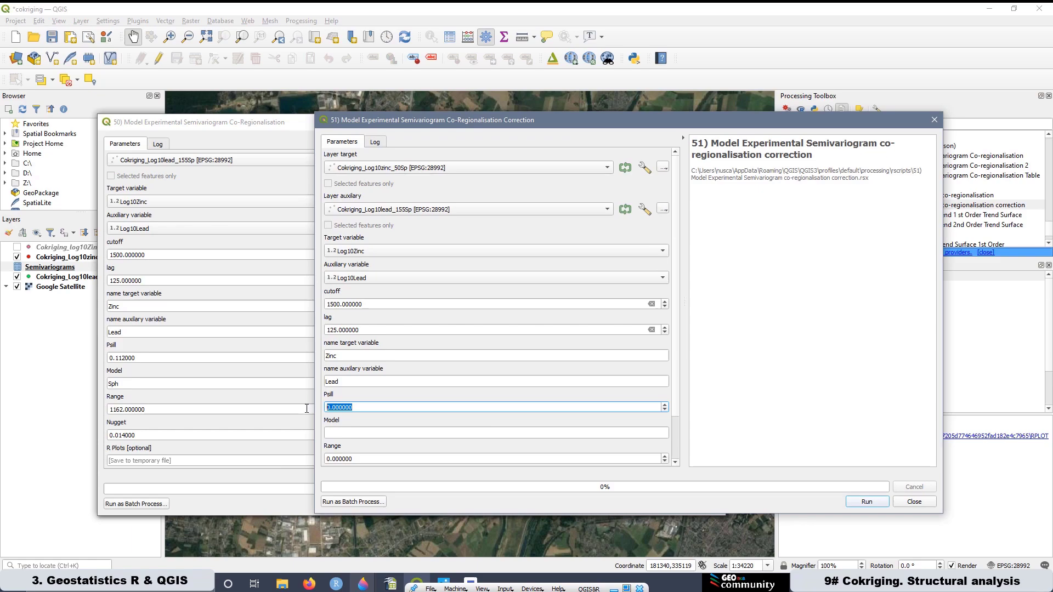
{"action": "type", "text": "0.112"}
{"action": "left_click", "coordinate": [350, 433]}
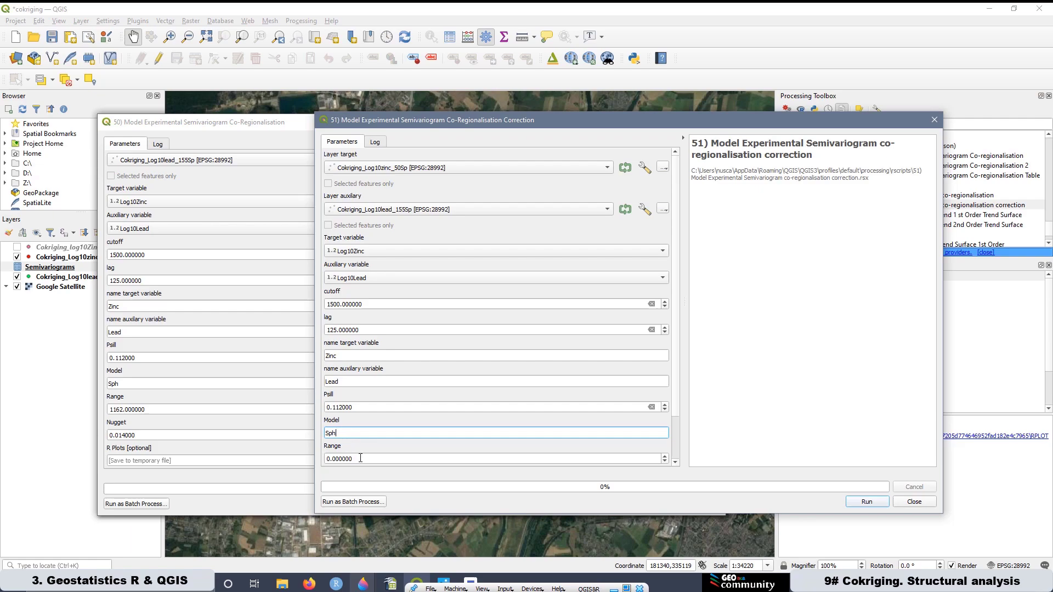
{"action": "key", "text": "Tab"}
{"action": "type", "text": "11"}
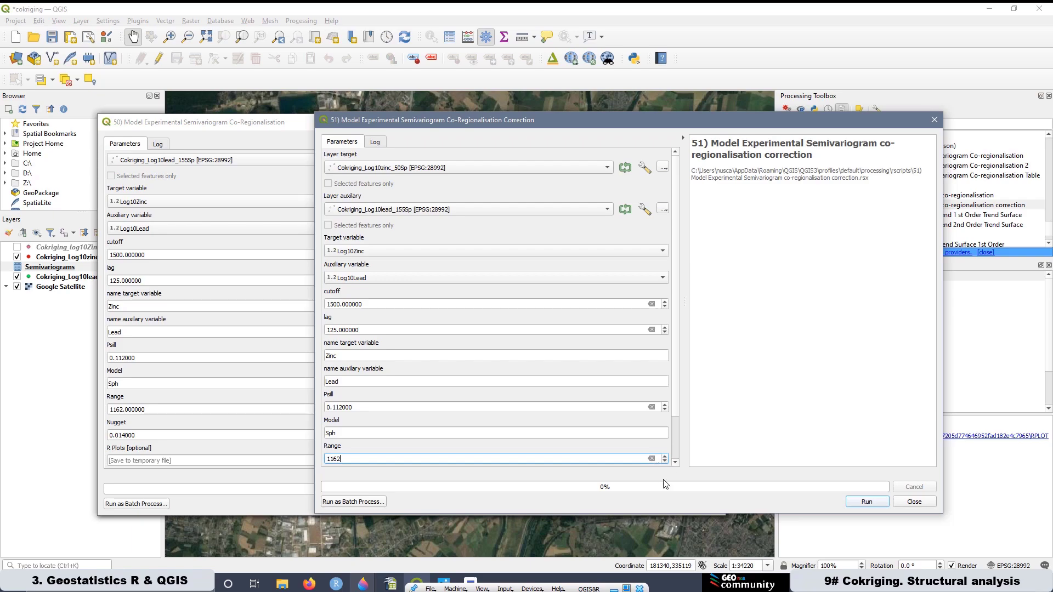
{"action": "scroll", "coordinate": [675, 464], "scroll_direction": "down", "scroll_amount": 3}
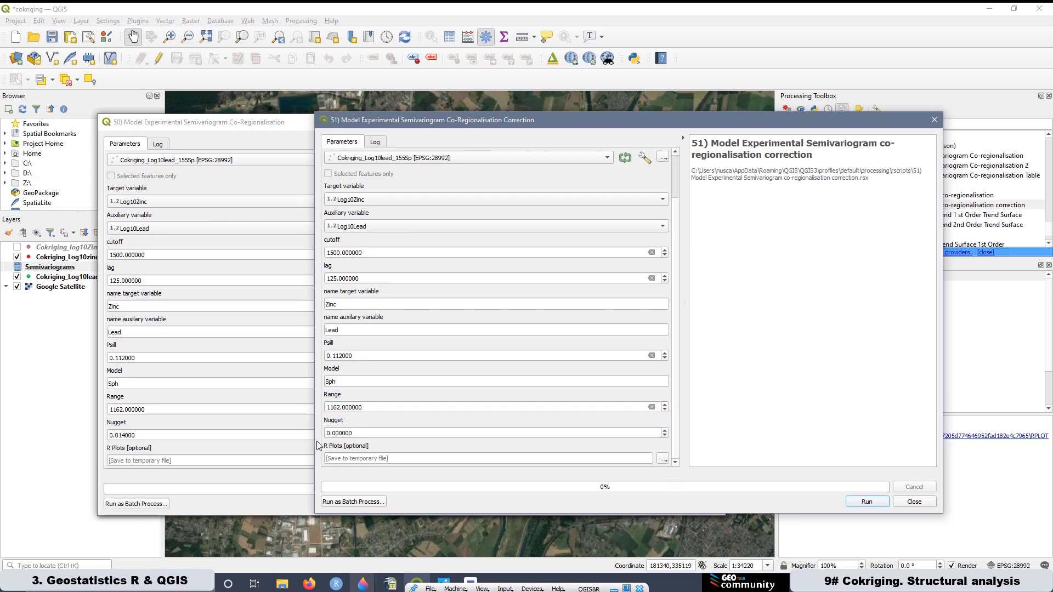
{"action": "double_click", "coordinate": [362, 433]}
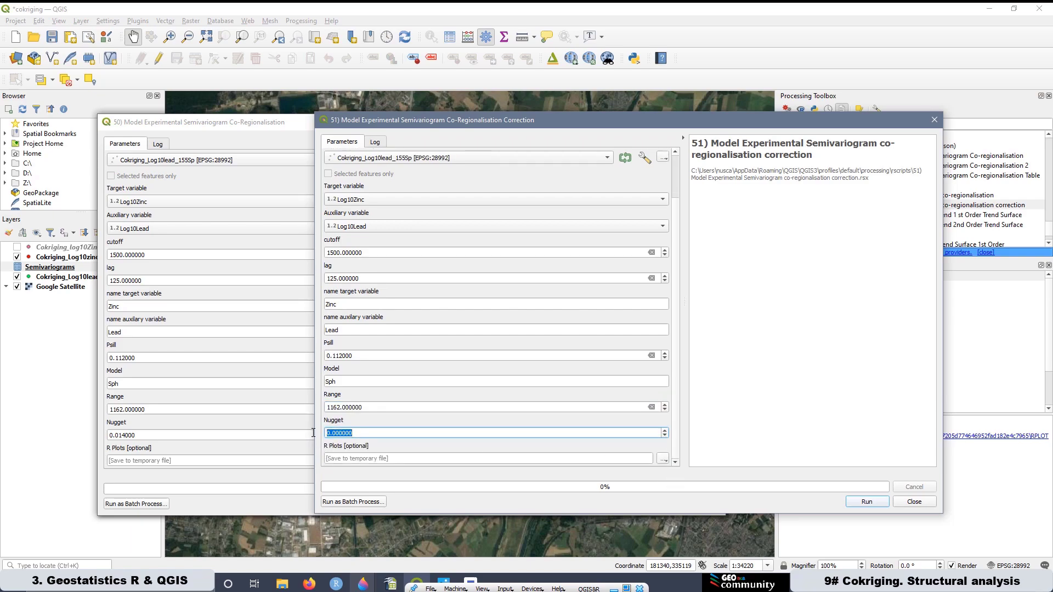
{"action": "type", "text": "0.014"}
{"action": "left_click", "coordinate": [867, 502]}
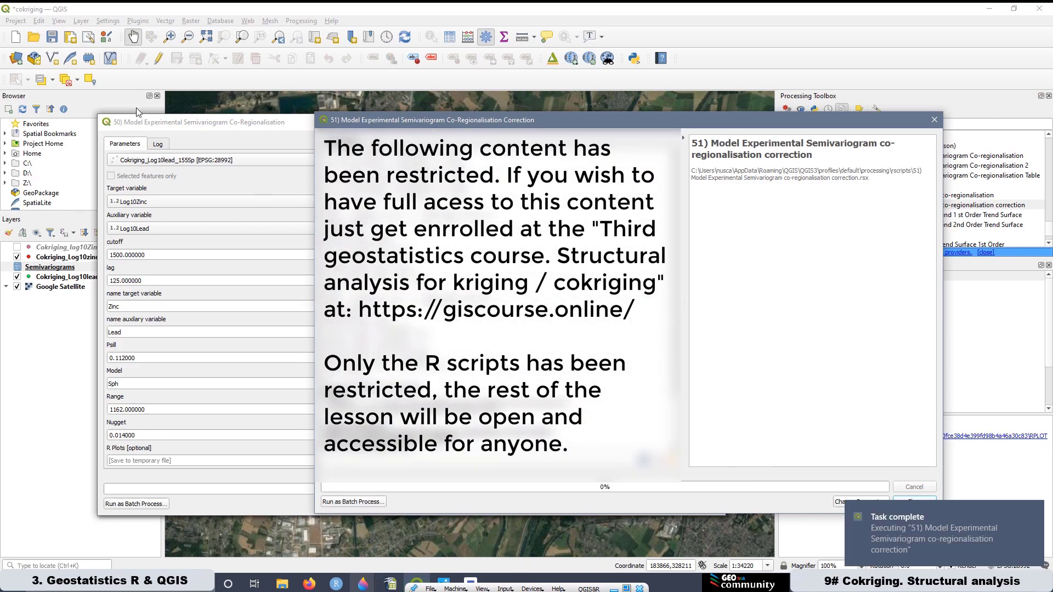
Compare the fitted nugget, partial sill and range values in the logs of scripts 50 and 51
{"action": "left_click", "coordinate": [158, 146]}
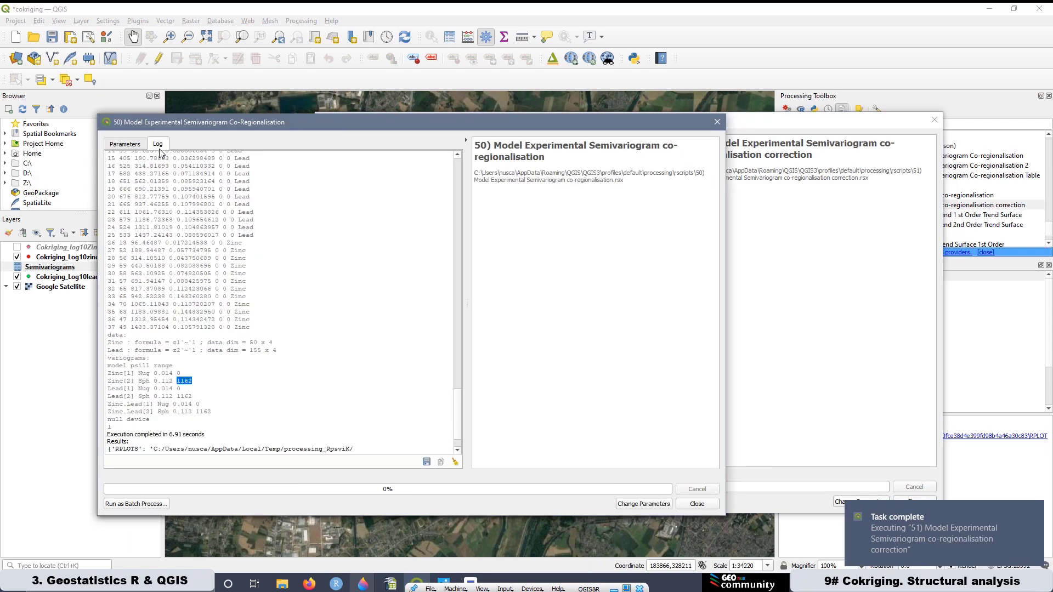
{"action": "left_click", "coordinate": [781, 130]}
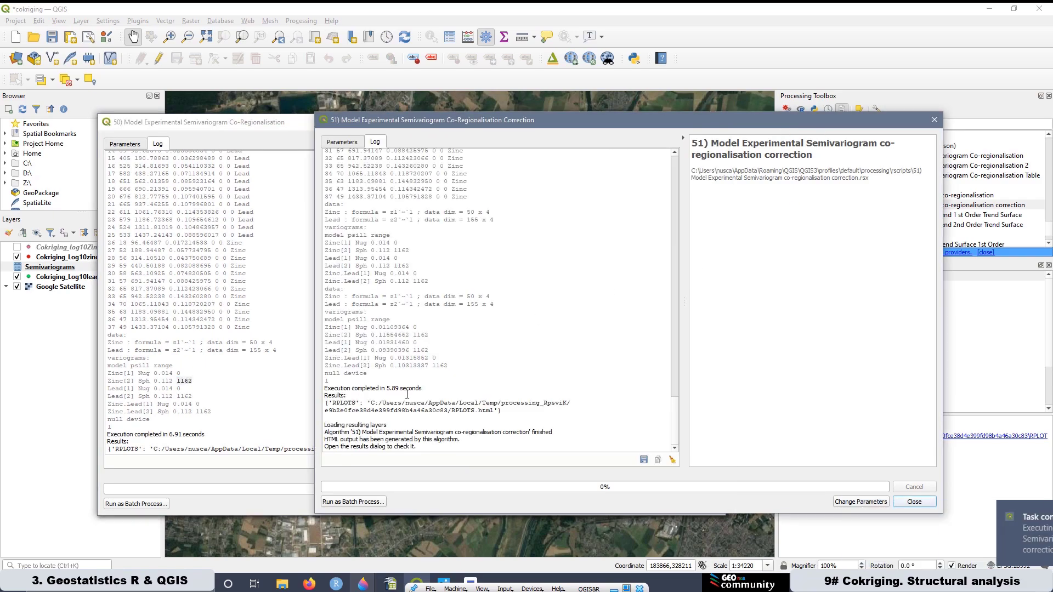
{"action": "left_click_drag", "start_coordinate": [448, 365], "coordinate": [324, 322]}
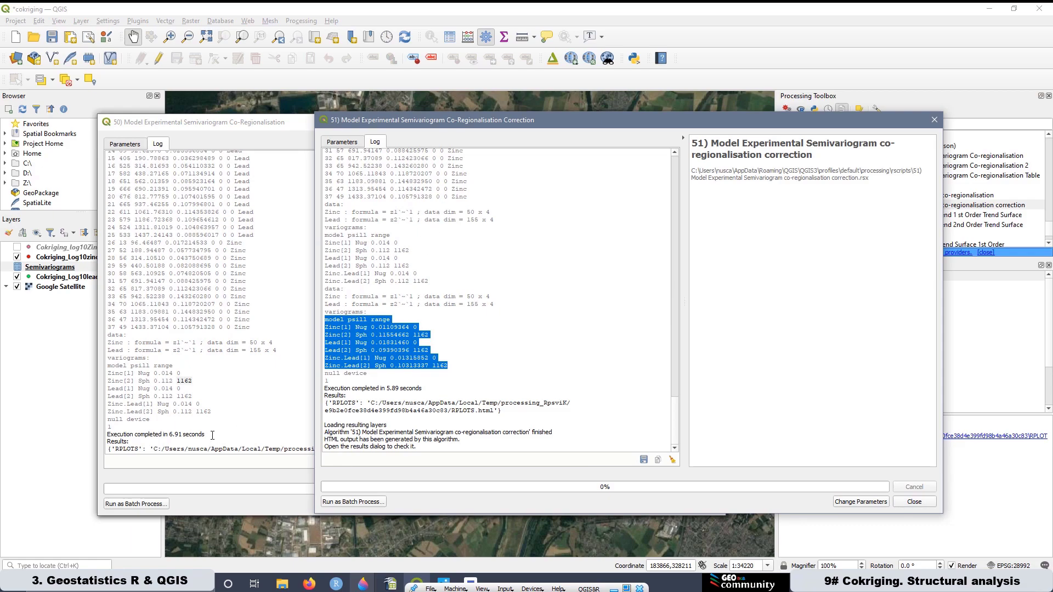
{"action": "left_click_drag", "start_coordinate": [215, 412], "coordinate": [102, 360]}
{"action": "left_click", "coordinate": [868, 385]}
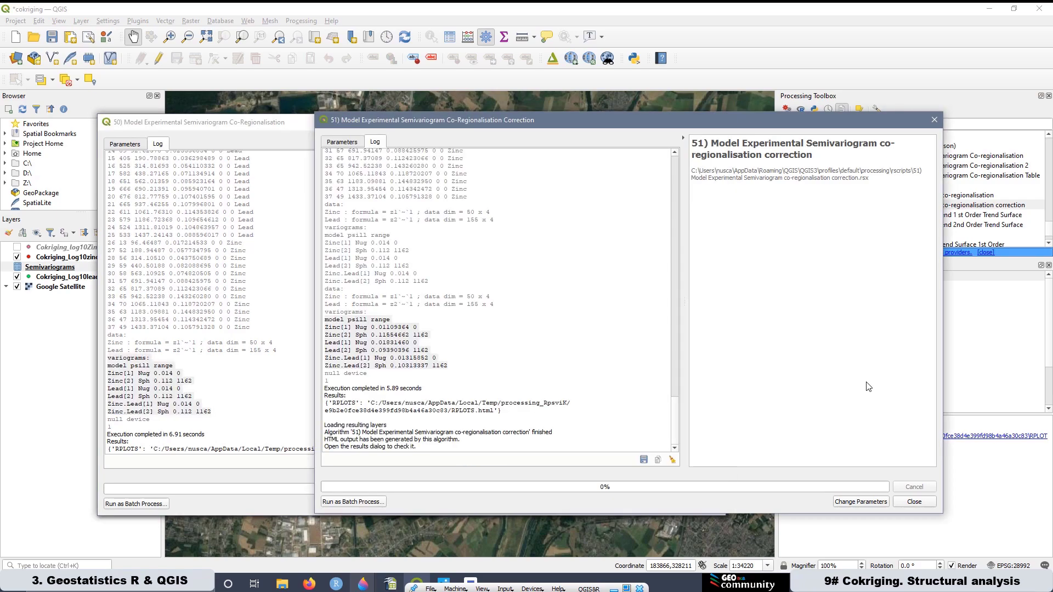
{"action": "left_click", "coordinate": [468, 364]}
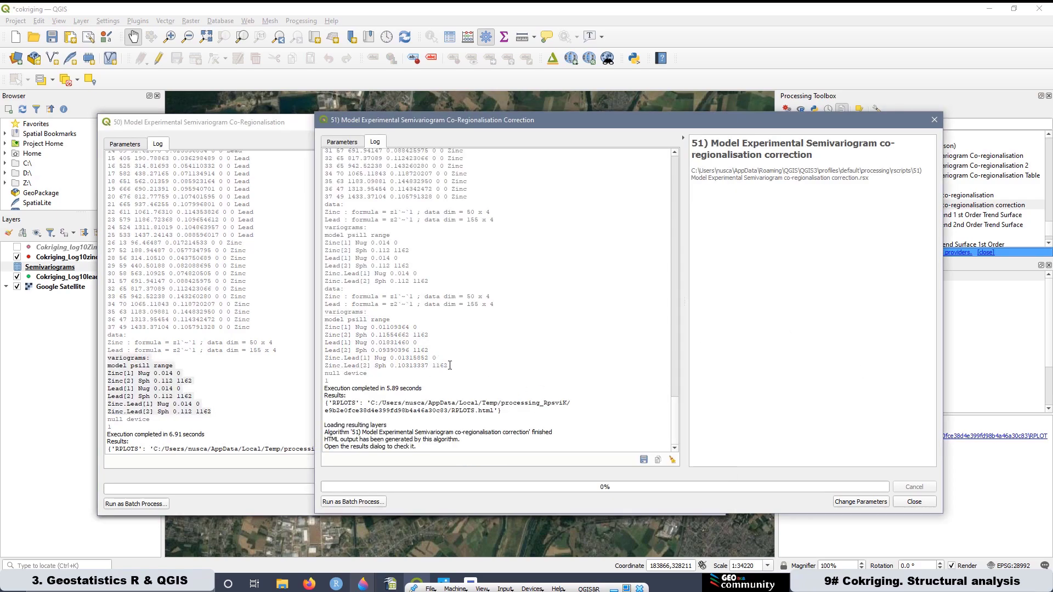
{"action": "left_click_drag", "start_coordinate": [448, 366], "coordinate": [418, 333]}
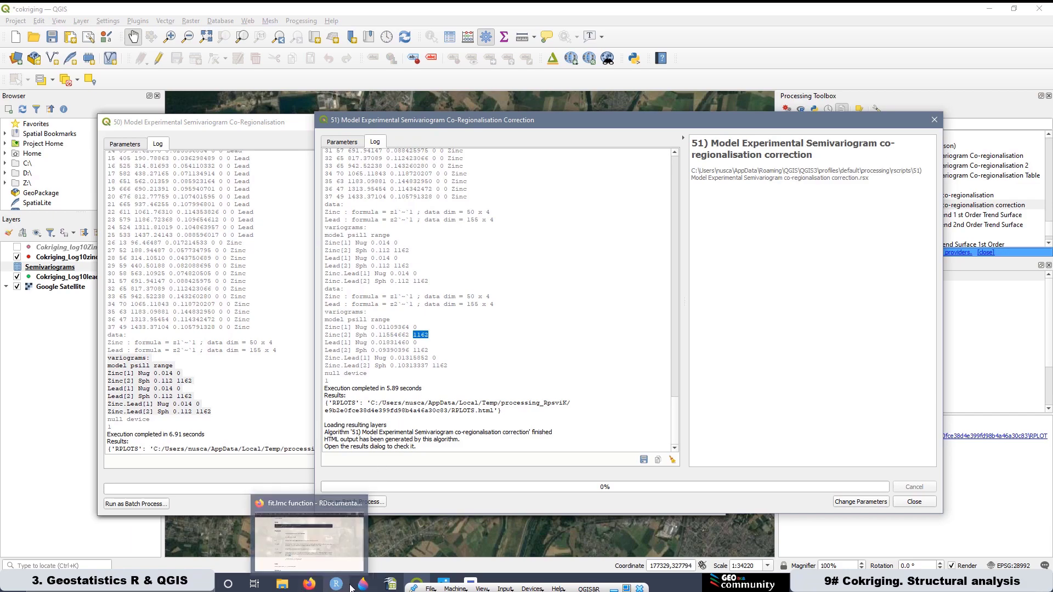
Review the positive-definite conditions on the linear model of co-regionalisation slide in Paint 3D, and return to QGIS
{"action": "mouse_move", "coordinate": [361, 584]}
{"action": "left_click", "coordinate": [300, 513]}
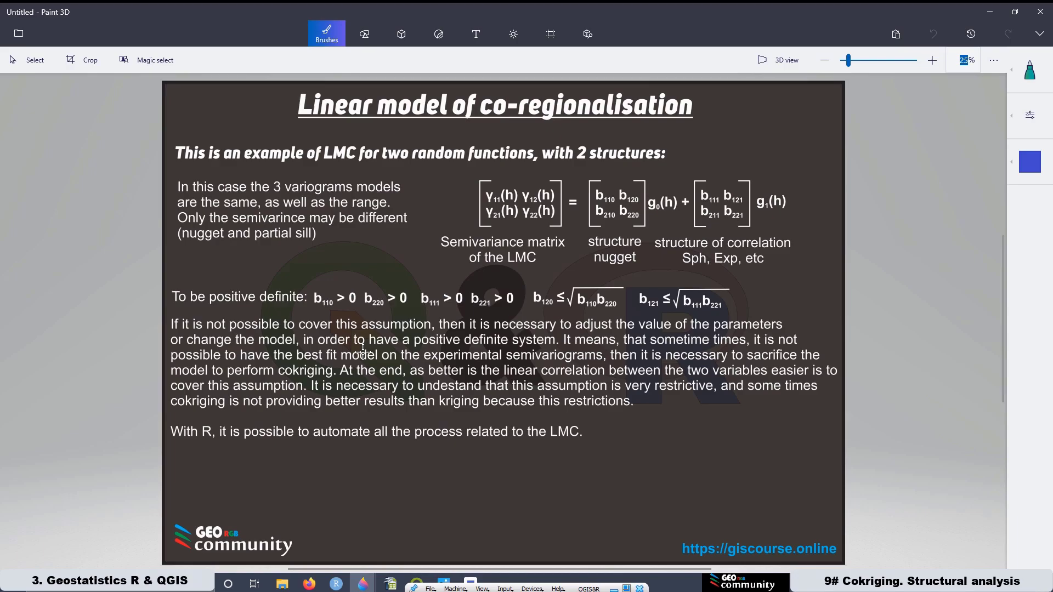
{"action": "left_click", "coordinate": [991, 11]}
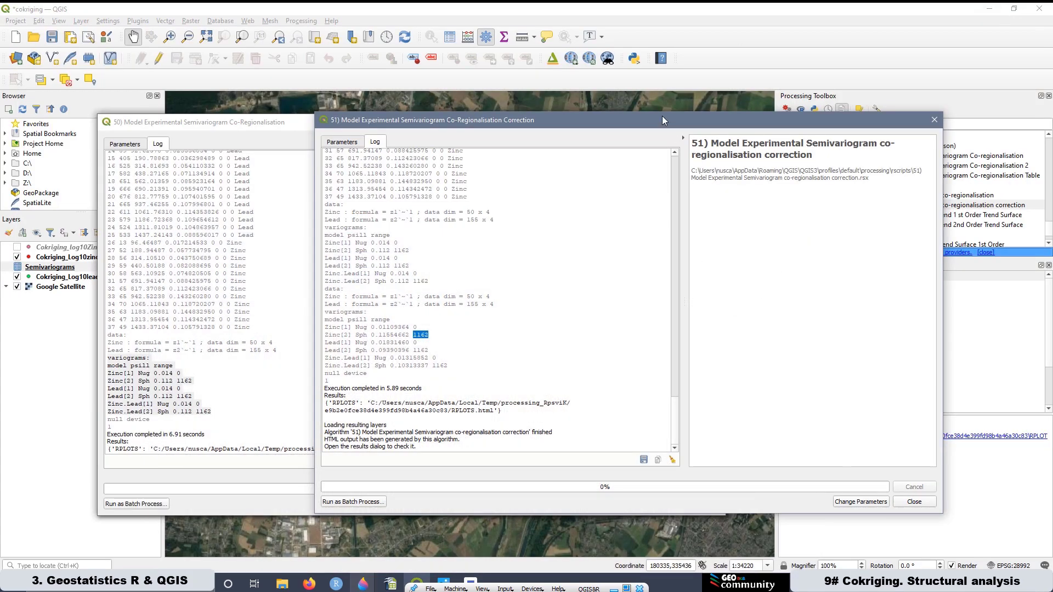
Open the newest R Plots result in the browser and enlarge it to 200% to examine the corrected Zinc, Lead and Zinc.Lead semivariograms
{"action": "mouse_move", "coordinate": [663, 117]}
{"action": "left_mouse_down"}
{"action": "mouse_move", "coordinate": [587, 130]}
{"action": "mouse_move", "coordinate": [446, 117]}
{"action": "left_mouse_up"}
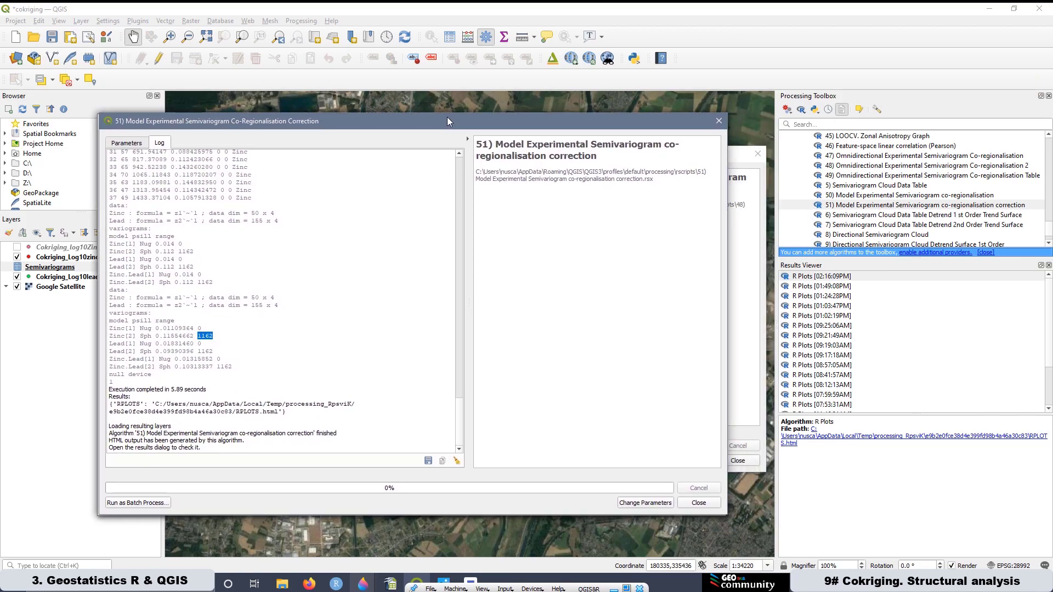
{"action": "double_click", "coordinate": [824, 279]}
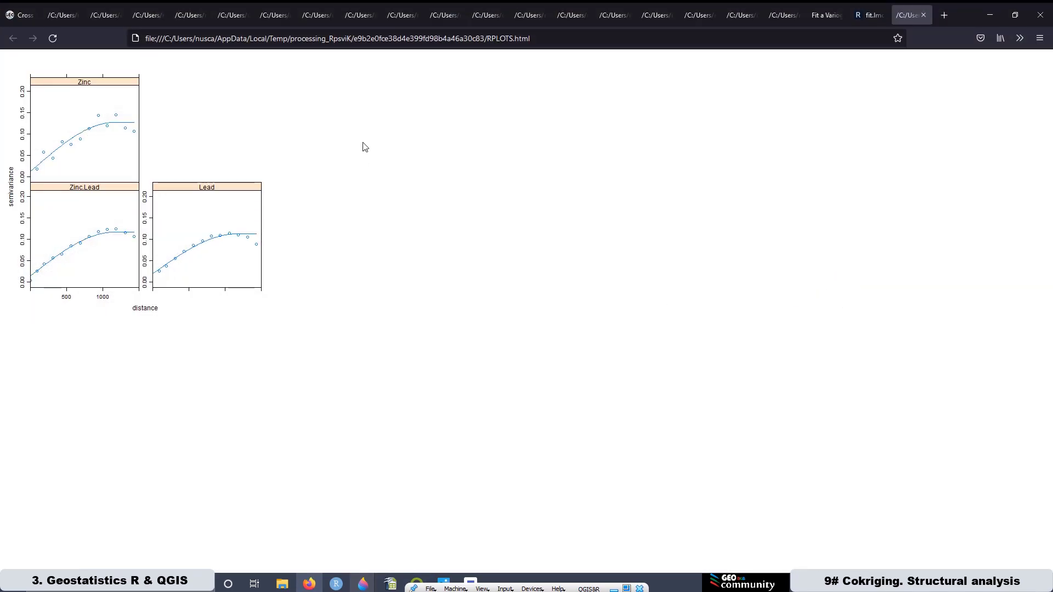
{"action": "scroll", "coordinate": [367, 146], "scroll_direction": "up", "scroll_amount": 5, "text": "ctrl"}
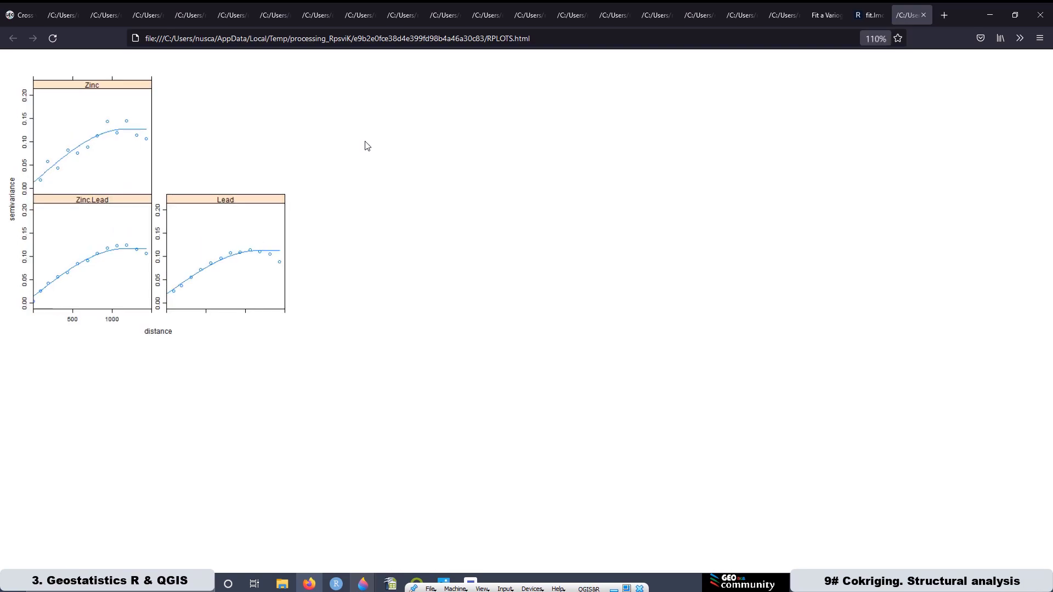
{"action": "scroll", "coordinate": [366, 146], "scroll_direction": "up", "scroll_amount": 1, "text": "ctrl"}
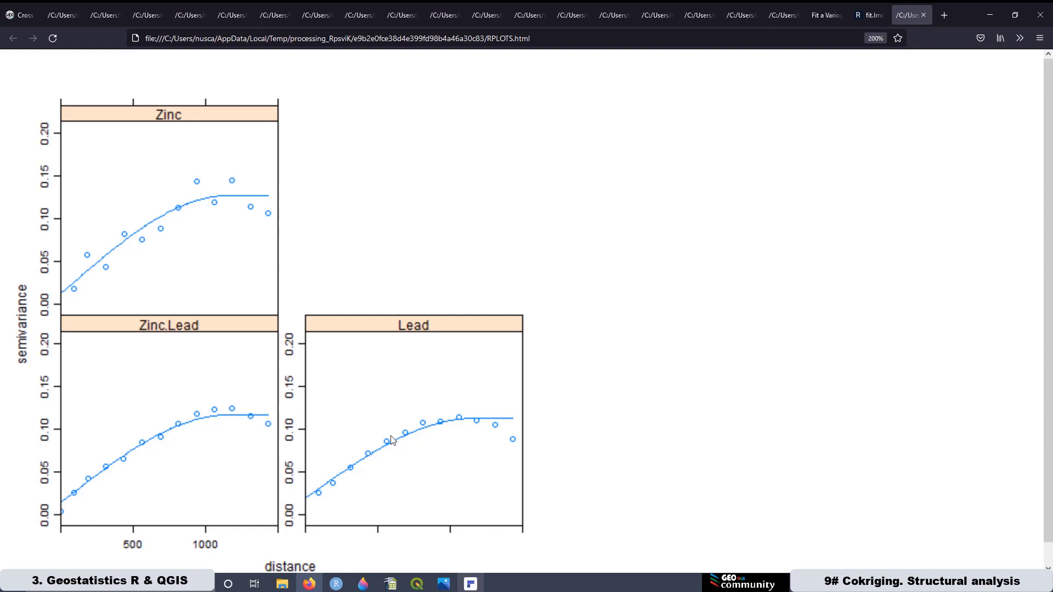
Switch to the cokriging document in PDFelement and go through it to the corrected variograms and co-regionalisation matrices on page 8
{"action": "left_click", "coordinate": [470, 584]}
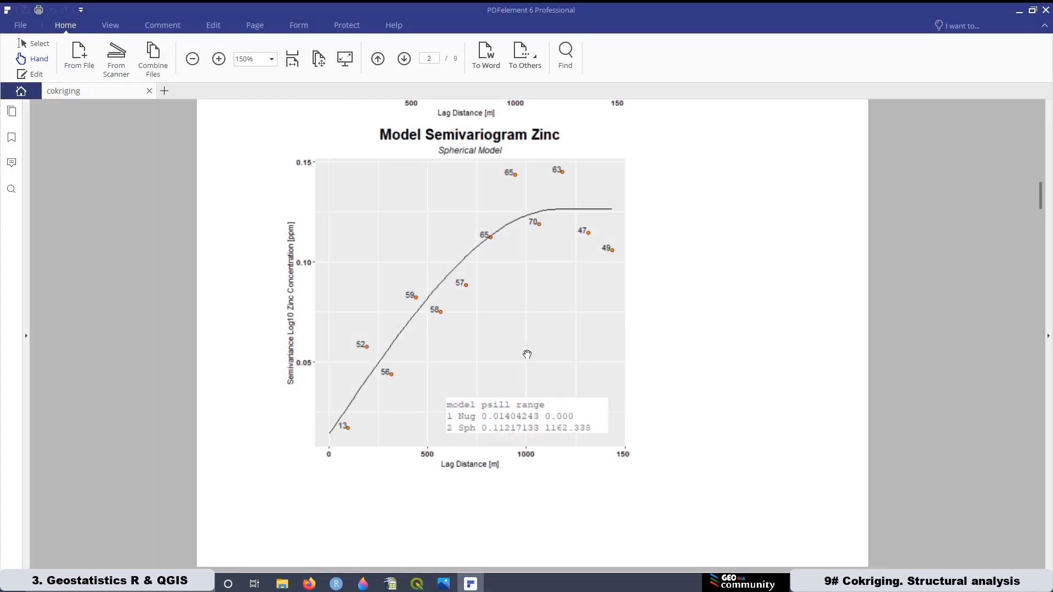
{"action": "scroll", "coordinate": [515, 308], "scroll_direction": "down", "scroll_amount": 10}
{"action": "scroll", "coordinate": [513, 311], "scroll_direction": "down", "scroll_amount": 12}
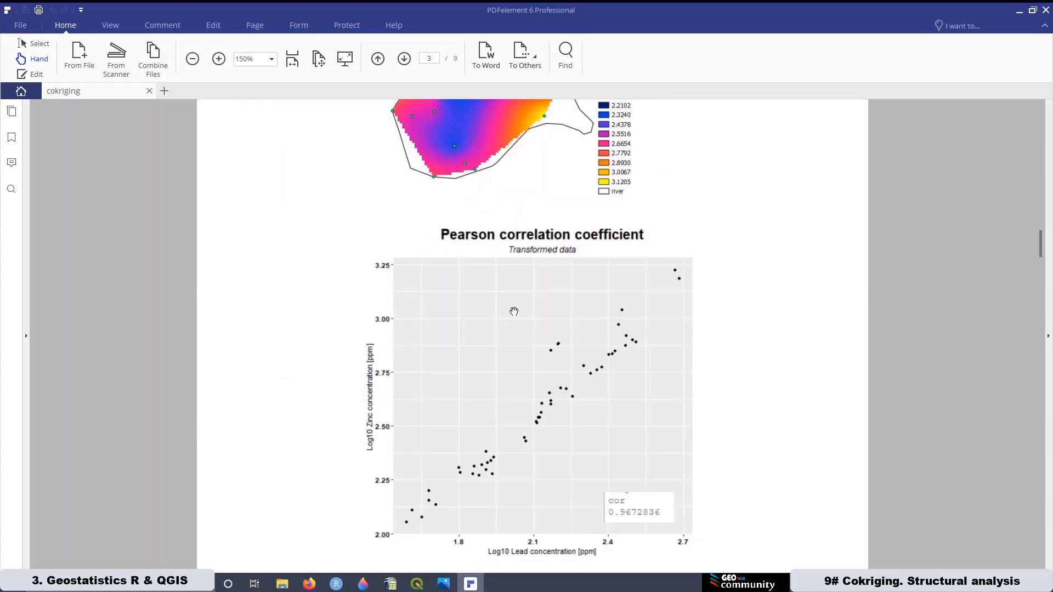
{"action": "scroll", "coordinate": [514, 311], "scroll_direction": "down", "scroll_amount": 10}
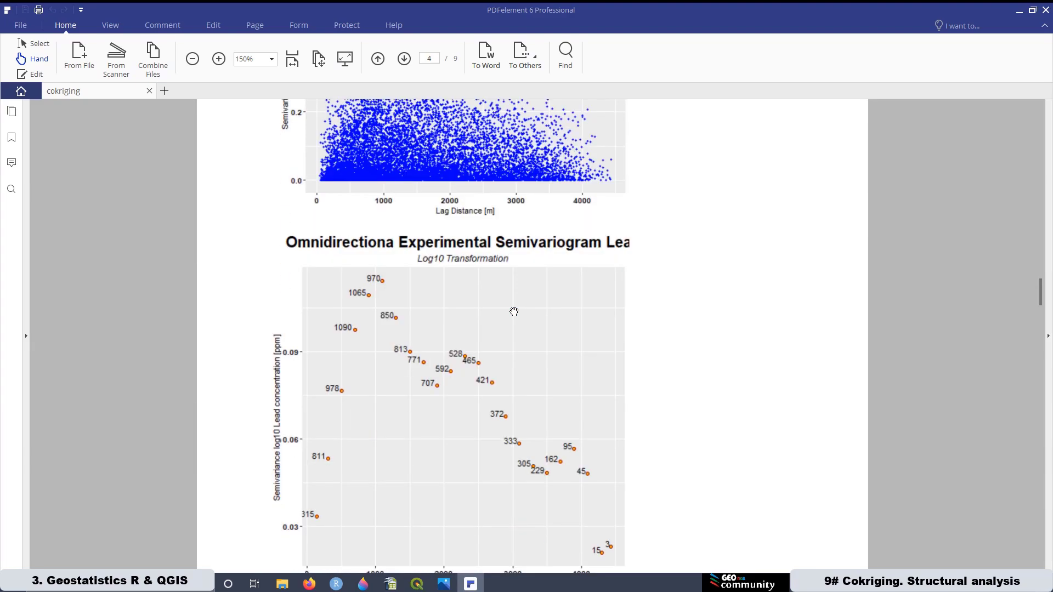
{"action": "scroll", "coordinate": [513, 311], "scroll_direction": "down", "scroll_amount": 10}
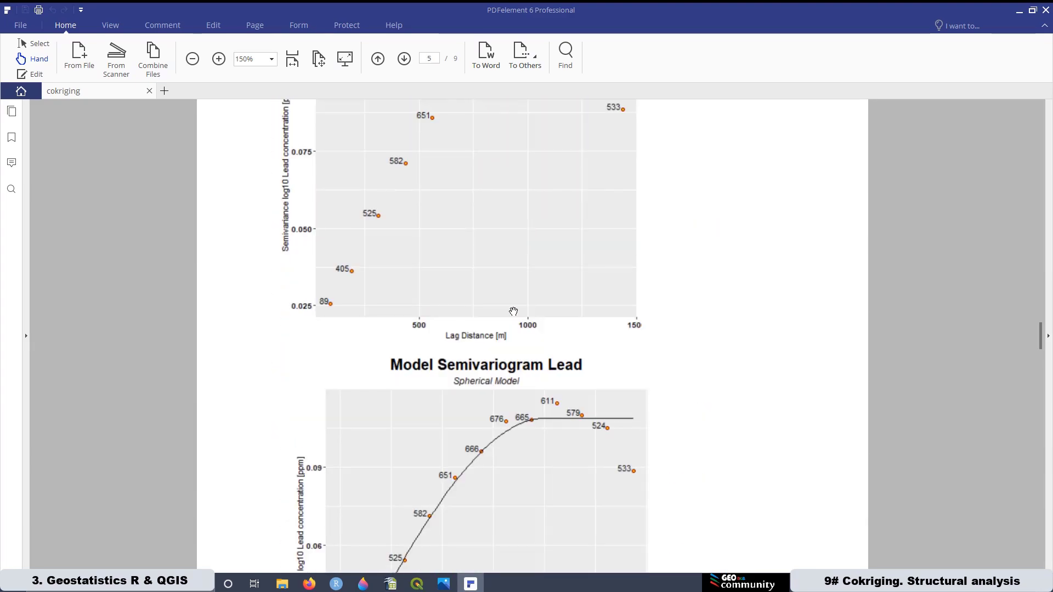
{"action": "scroll", "coordinate": [514, 311], "scroll_direction": "down", "scroll_amount": 10}
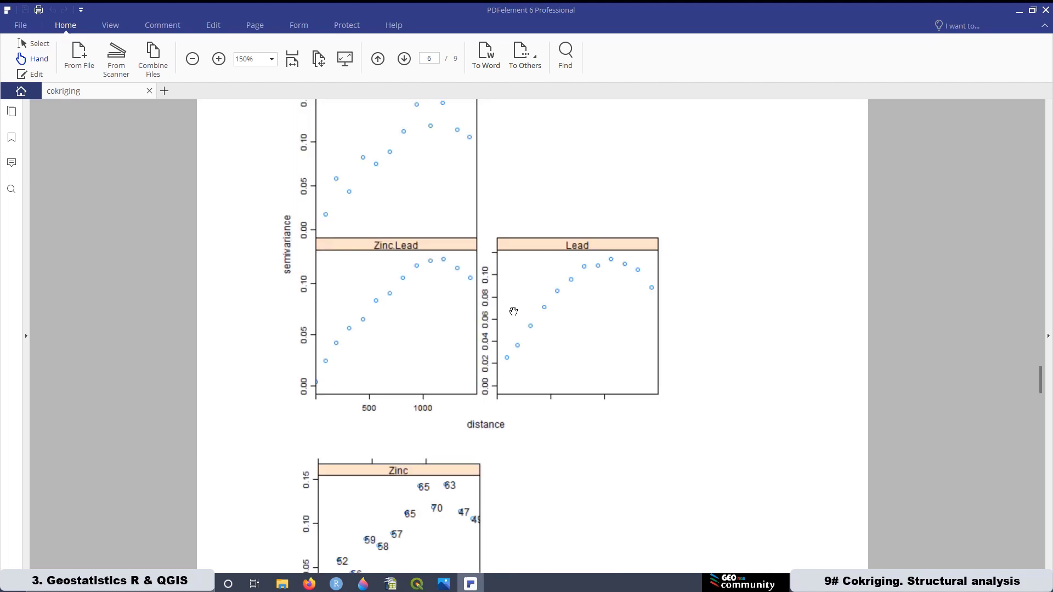
{"action": "scroll", "coordinate": [514, 311], "scroll_direction": "down", "scroll_amount": 3}
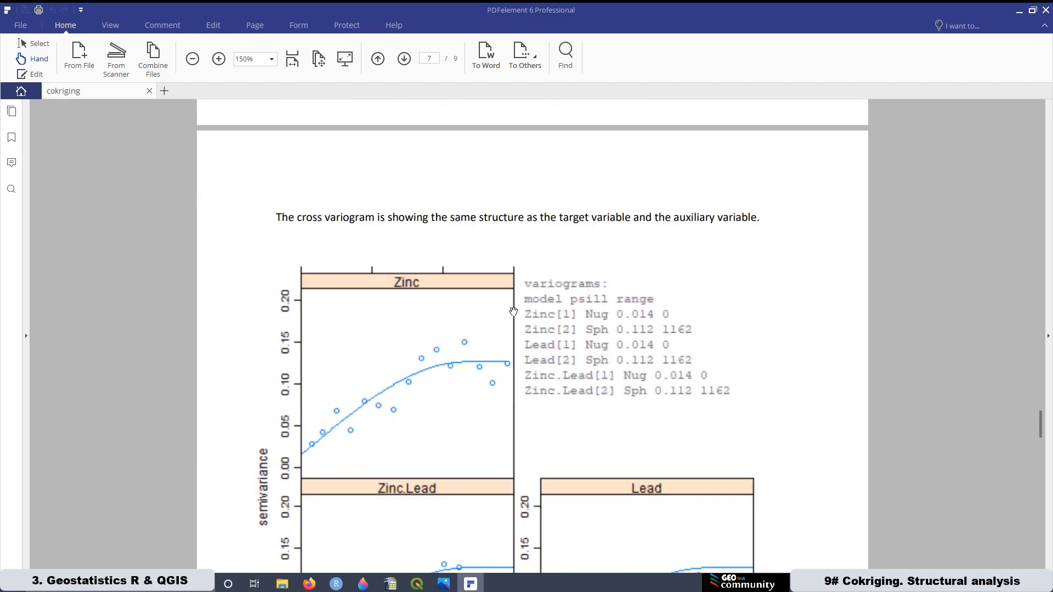
{"action": "scroll", "coordinate": [513, 311], "scroll_direction": "down", "scroll_amount": 12}
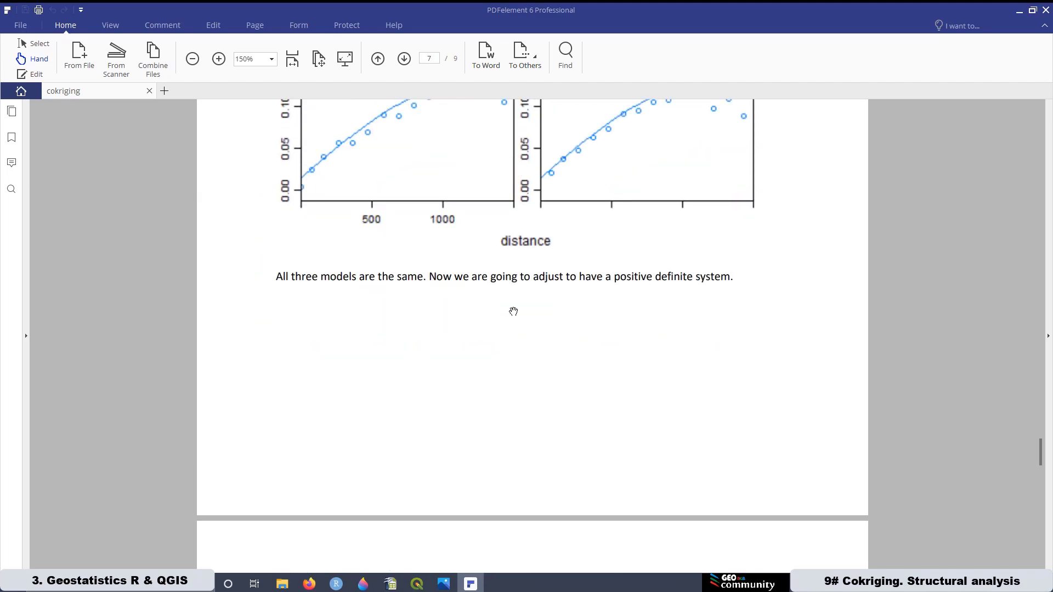
{"action": "scroll", "coordinate": [513, 311], "scroll_direction": "down", "scroll_amount": 12}
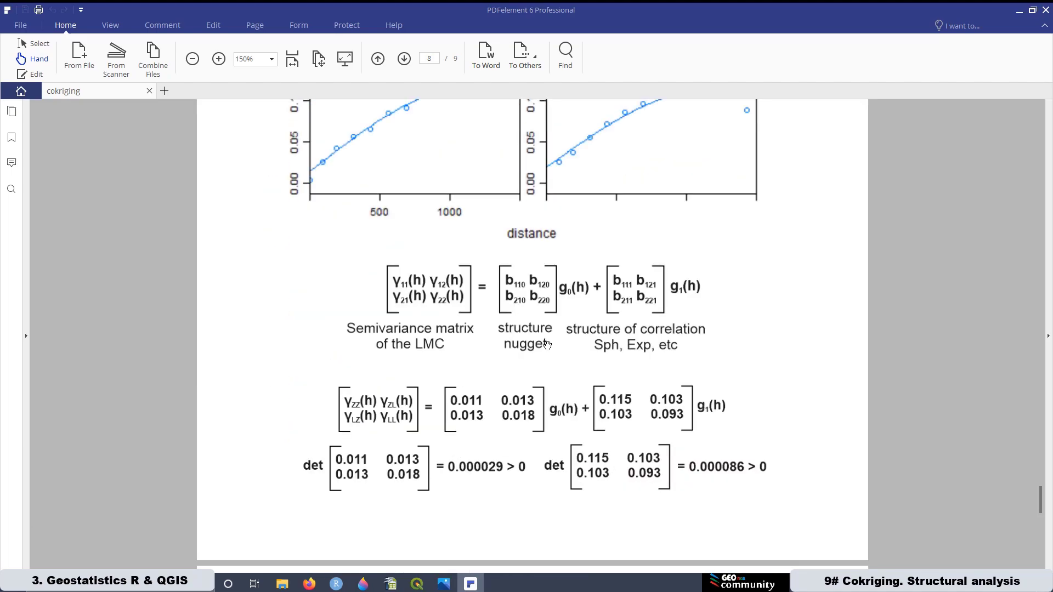
{"action": "scroll", "coordinate": [547, 344], "scroll_direction": "up", "scroll_amount": 5}
{"action": "scroll", "coordinate": [548, 345], "scroll_direction": "up", "scroll_amount": 2}
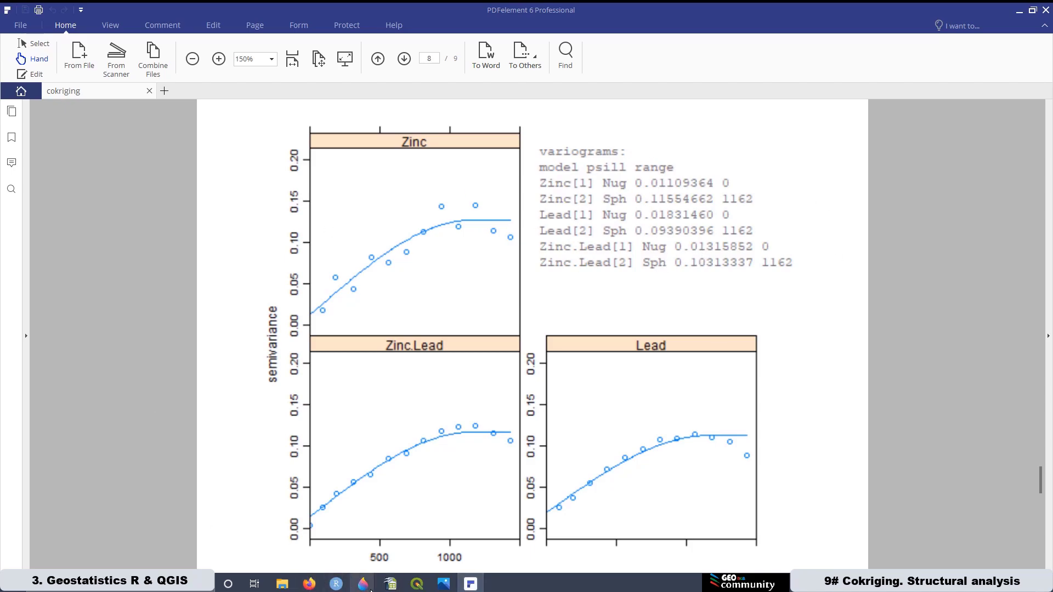
Return to QGIS, arrange the dialogs so the logs of scripts 50 and 51 are visible, and highlight the corrected variogram parameters
{"action": "left_click", "coordinate": [416, 585]}
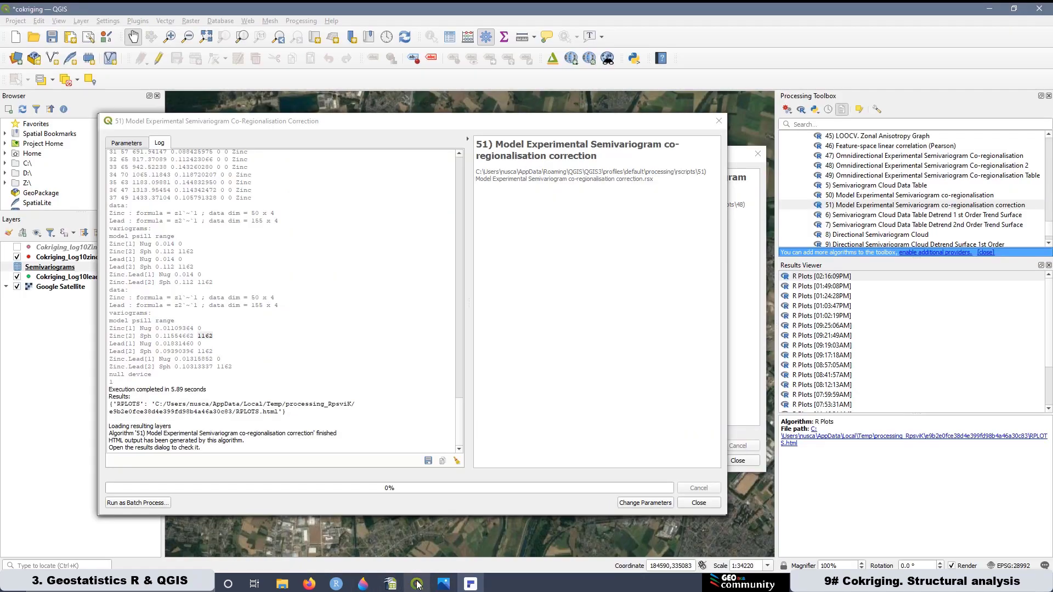
{"action": "left_click", "coordinate": [745, 306]}
{"action": "left_click_drag", "start_coordinate": [592, 154], "coordinate": [686, 272]}
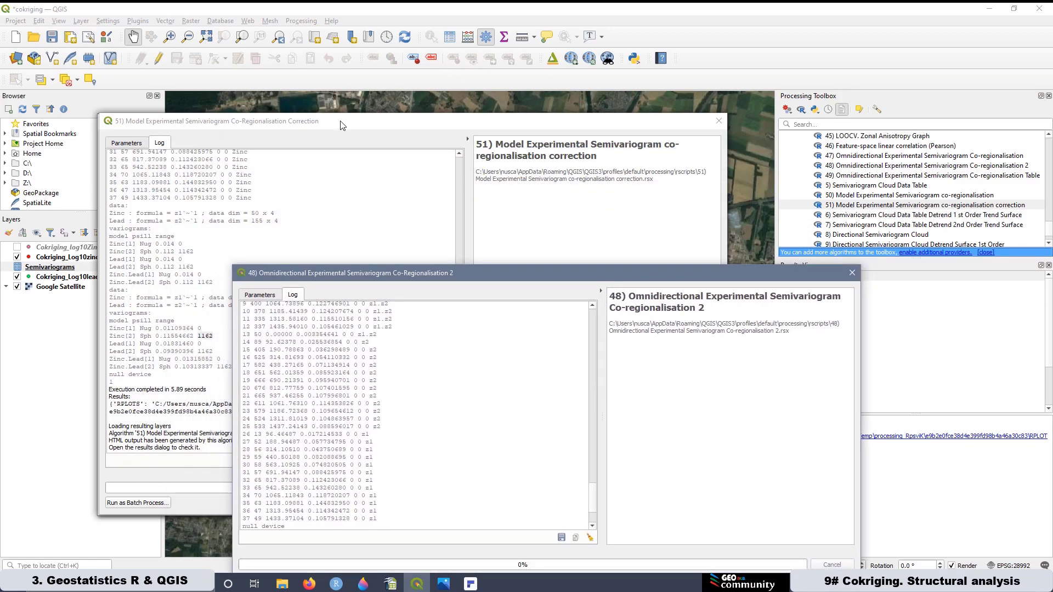
{"action": "left_click_drag", "start_coordinate": [342, 125], "coordinate": [479, 118]}
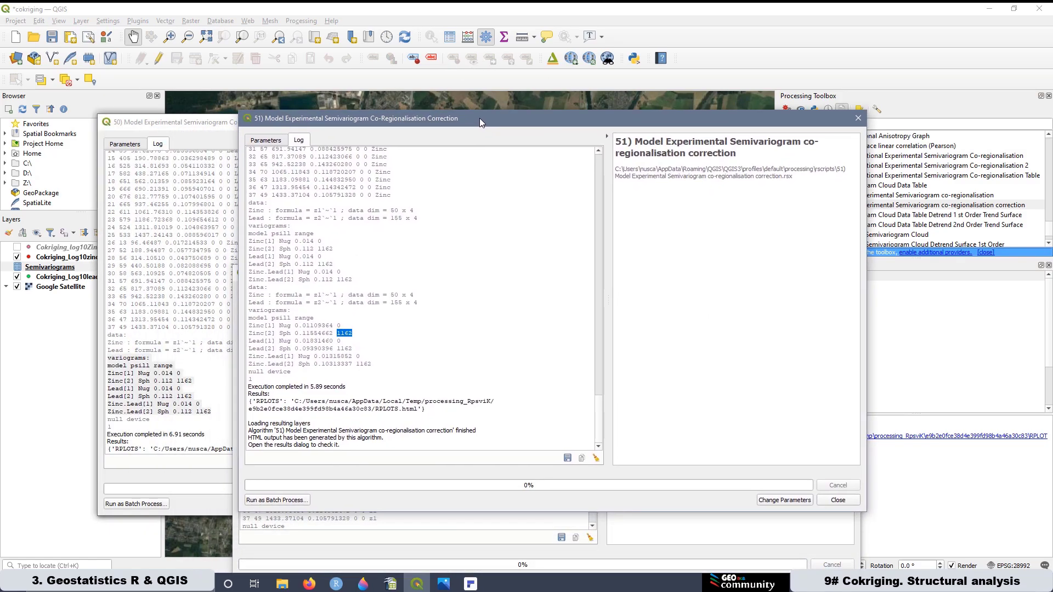
{"action": "left_click_drag", "start_coordinate": [372, 364], "coordinate": [246, 316]}
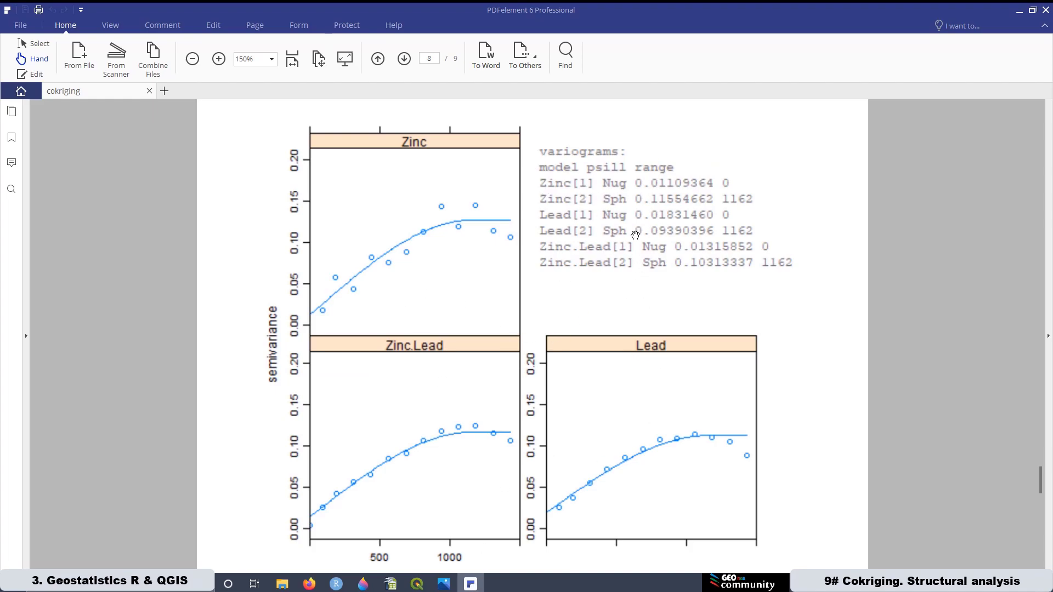
Switch back to the cokriging document in PDFelement and examine the nugget and spherical structure matrices and their determinants
{"action": "scroll", "coordinate": [634, 238], "scroll_direction": "down", "scroll_amount": 5}
{"action": "scroll", "coordinate": [635, 238], "scroll_direction": "down", "scroll_amount": 1}
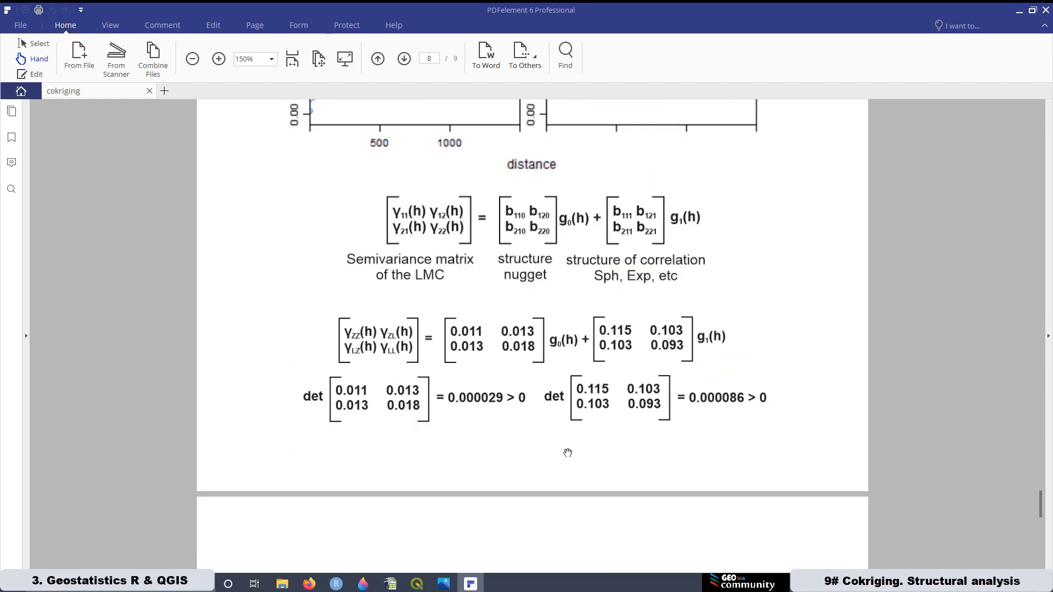
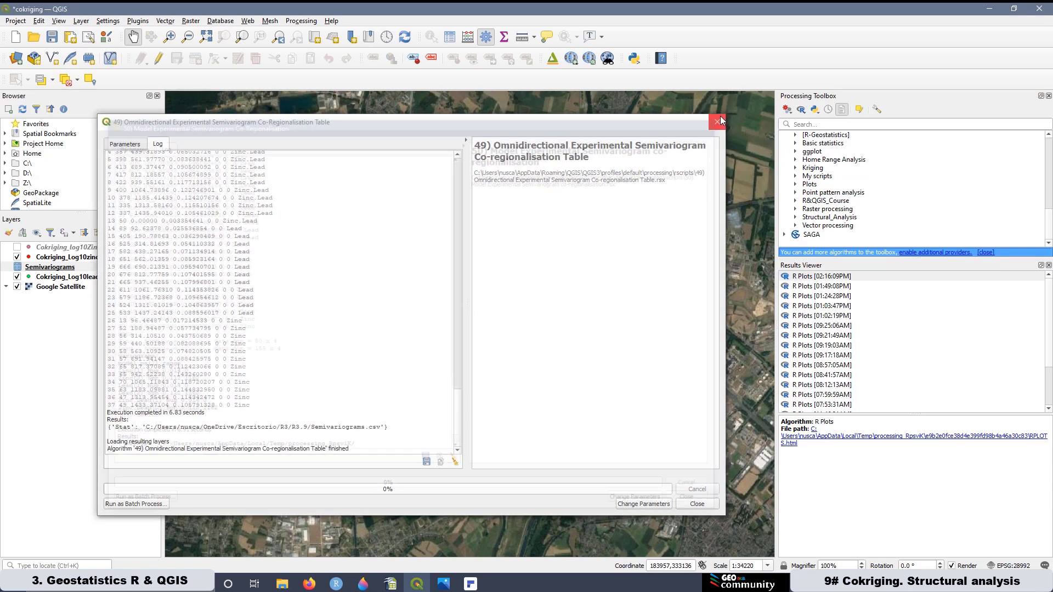
Close the leftover script dialog in QGIS and open script 52) LOOCV Omnidirectional co-regionalisation table from the Structural_Analysis group
{"action": "left_click", "coordinate": [719, 118]}
{"action": "left_click", "coordinate": [718, 118]}
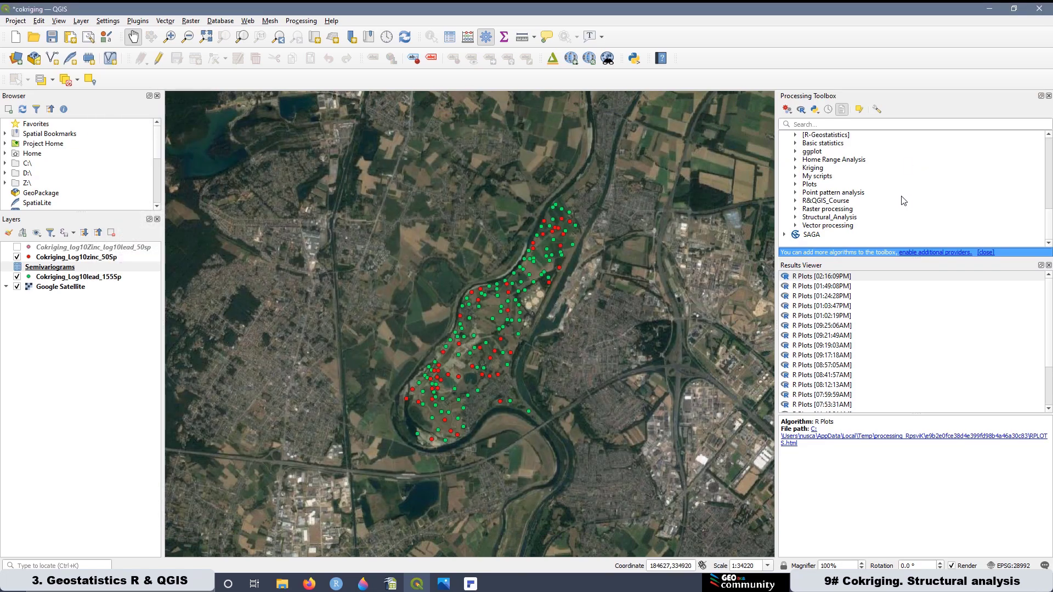
{"action": "left_click", "coordinate": [795, 217]}
{"action": "scroll", "coordinate": [826, 205], "scroll_direction": "down", "scroll_amount": 15}
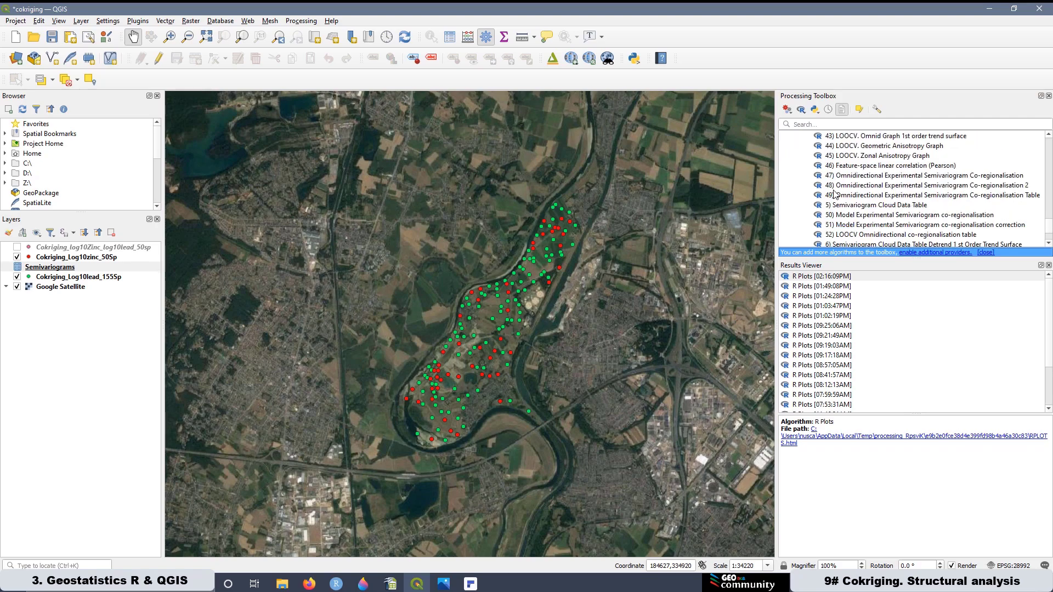
{"action": "double_click", "coordinate": [837, 239]}
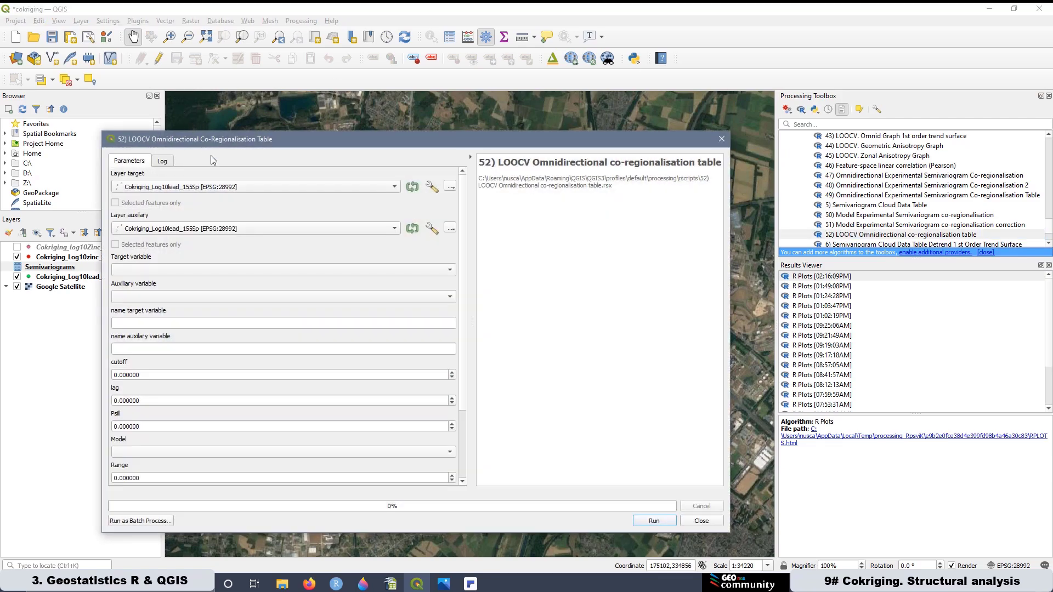
Set Cokriging_Log10zinc_50Sp as the target layer, with Log10Zinc as the target variable and Log10Lead as the auxiliary variable
{"action": "left_click", "coordinate": [217, 187]}
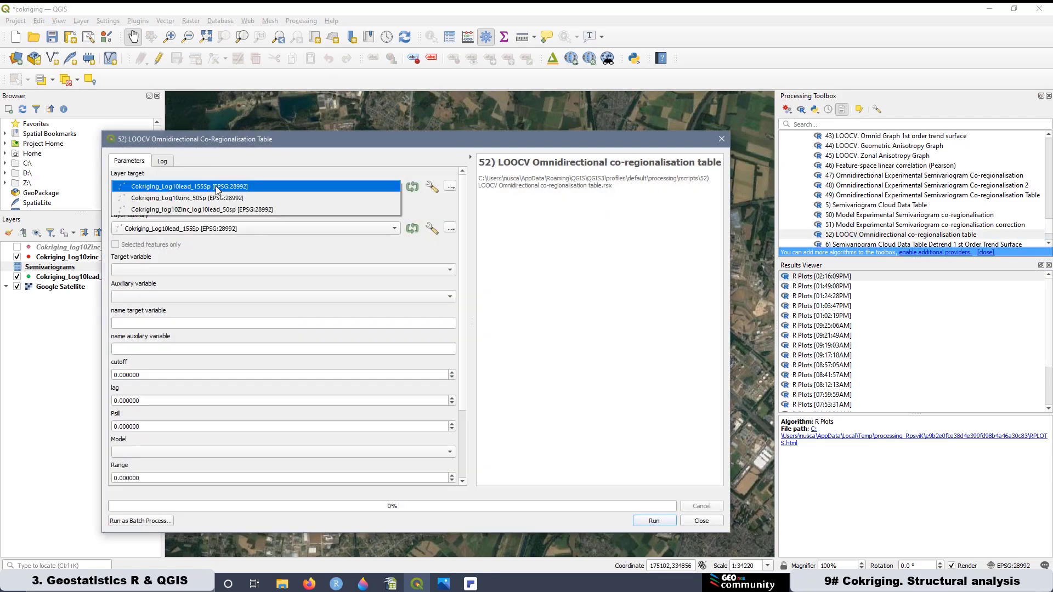
{"action": "left_click", "coordinate": [218, 193]}
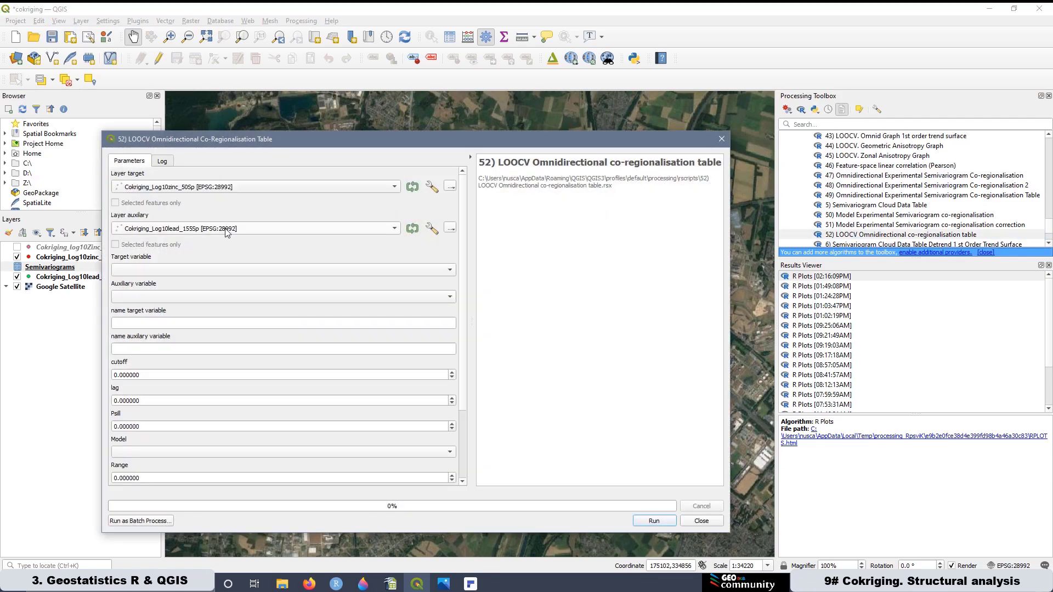
{"action": "left_click", "coordinate": [181, 269]}
{"action": "left_click", "coordinate": [161, 306]}
{"action": "left_click", "coordinate": [149, 297]}
{"action": "left_click", "coordinate": [171, 331]}
Name the target variable Zinc and the auxiliary variable Lead, and set the cutoff to 1500 and the lag to 125
{"action": "left_click", "coordinate": [241, 323]}
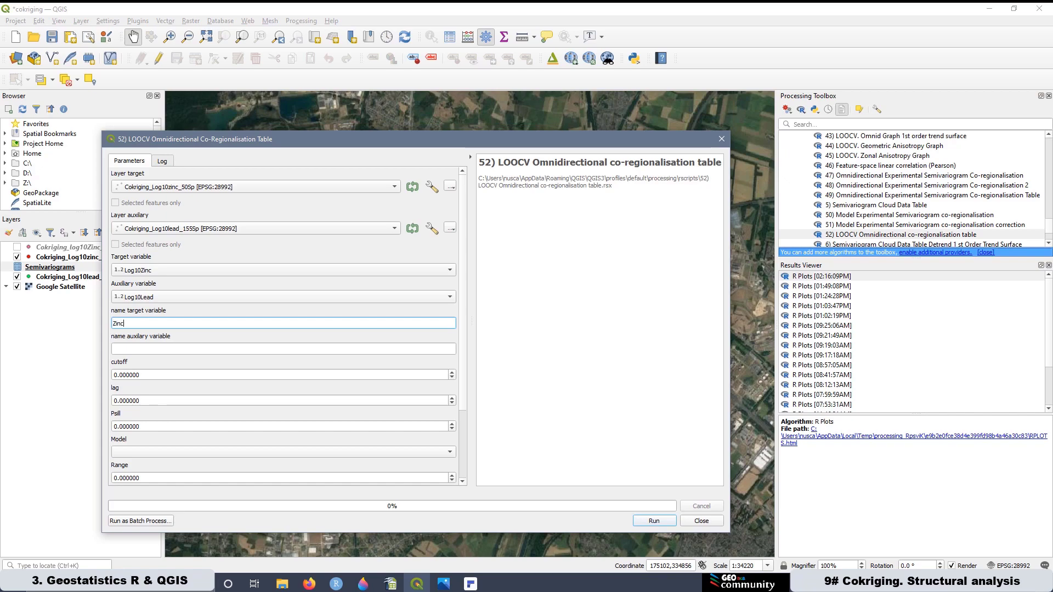
{"action": "left_click", "coordinate": [162, 348]}
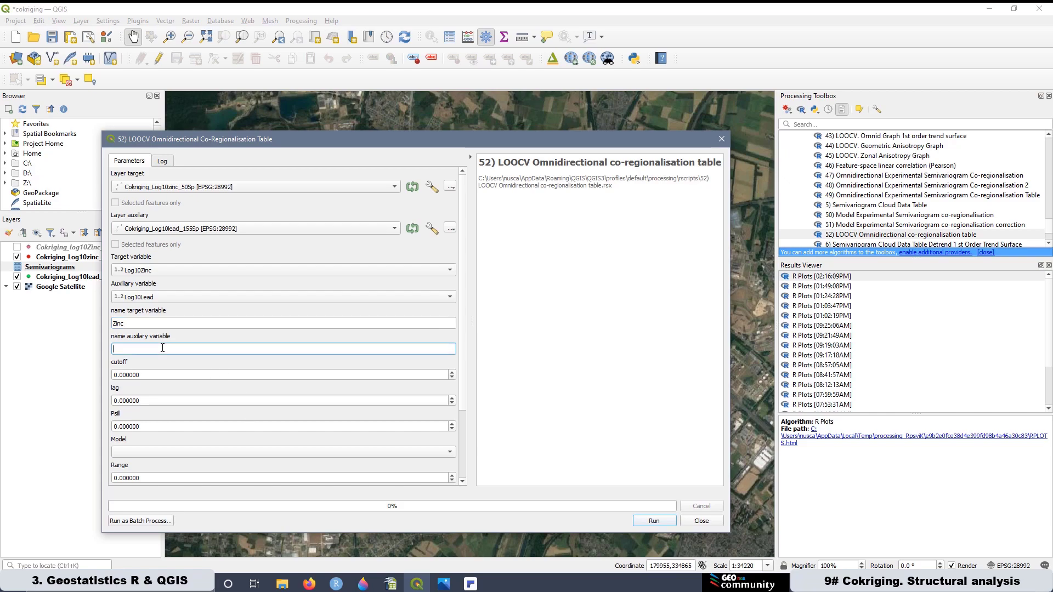
{"action": "type", "text": "Lead"}
{"action": "key", "text": "Tab"}
{"action": "type", "text": "150"}
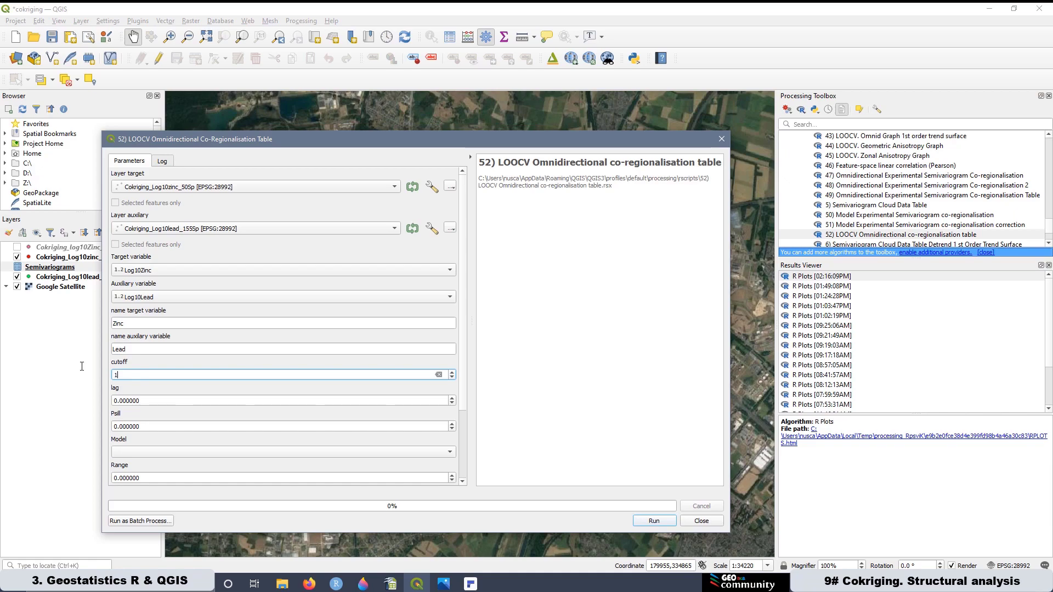
{"action": "key", "text": "Tab"}
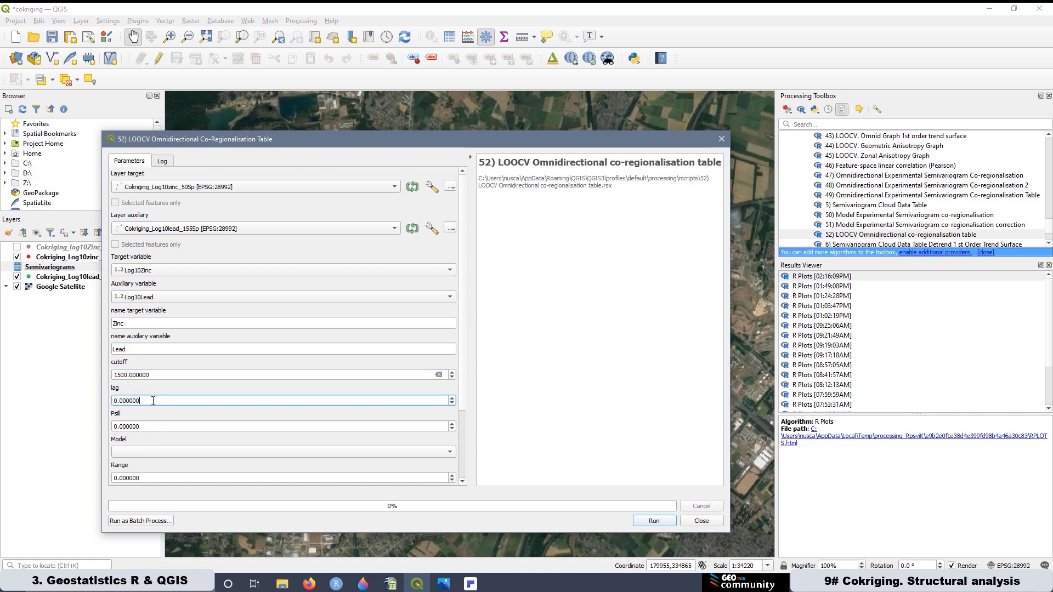
{"action": "type", "text": "125"}
Define the semivariogram model as Sph with a psill of 0.112, a range of 1162 and a nugget of 0.014
{"action": "left_click", "coordinate": [151, 426]}
{"action": "double_click", "coordinate": [151, 426]}
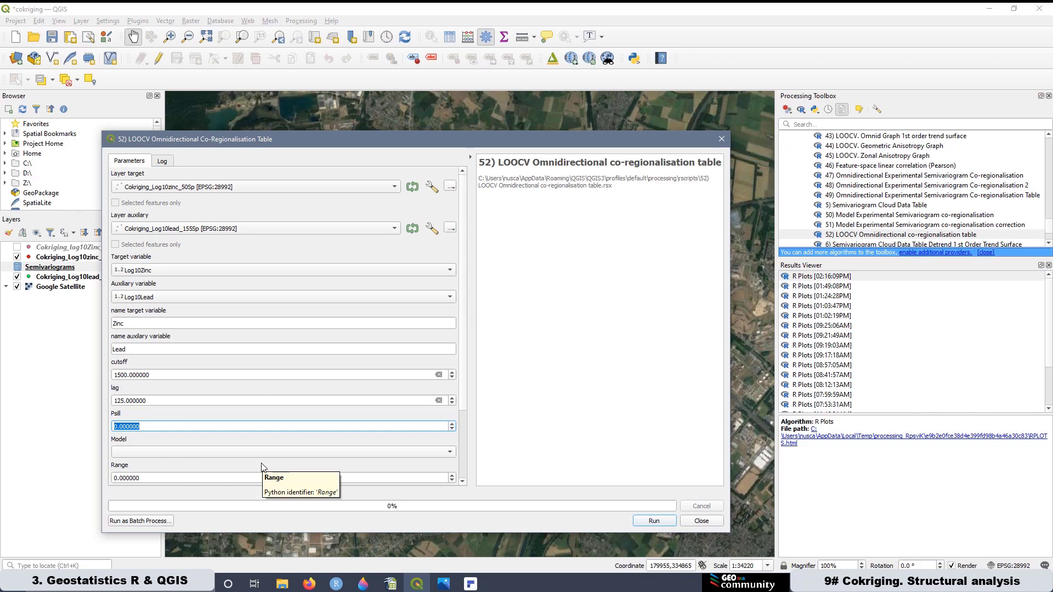
{"action": "type", "text": "0.112"}
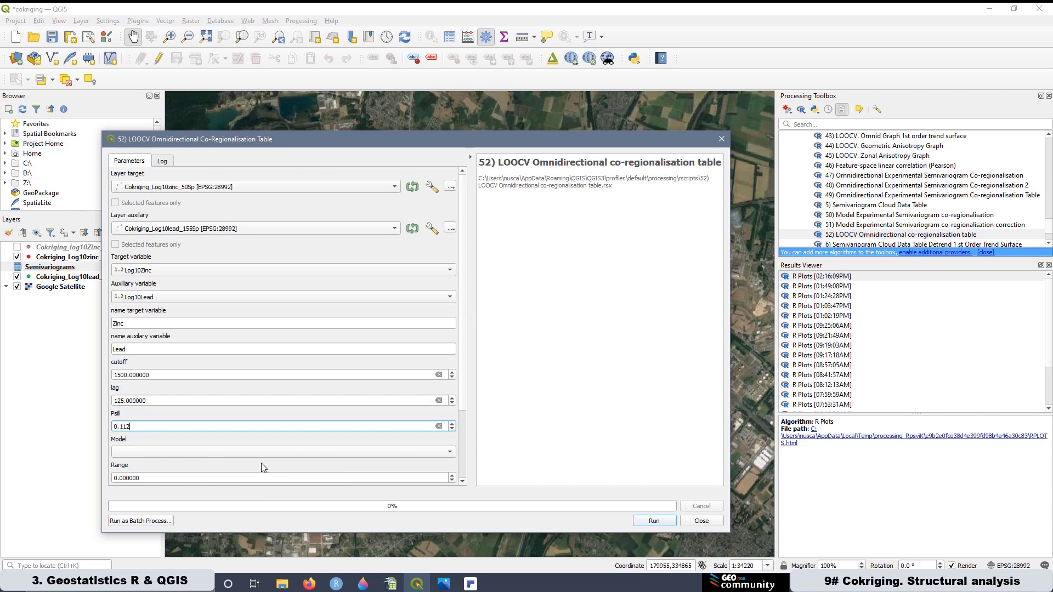
{"action": "left_click", "coordinate": [149, 451]}
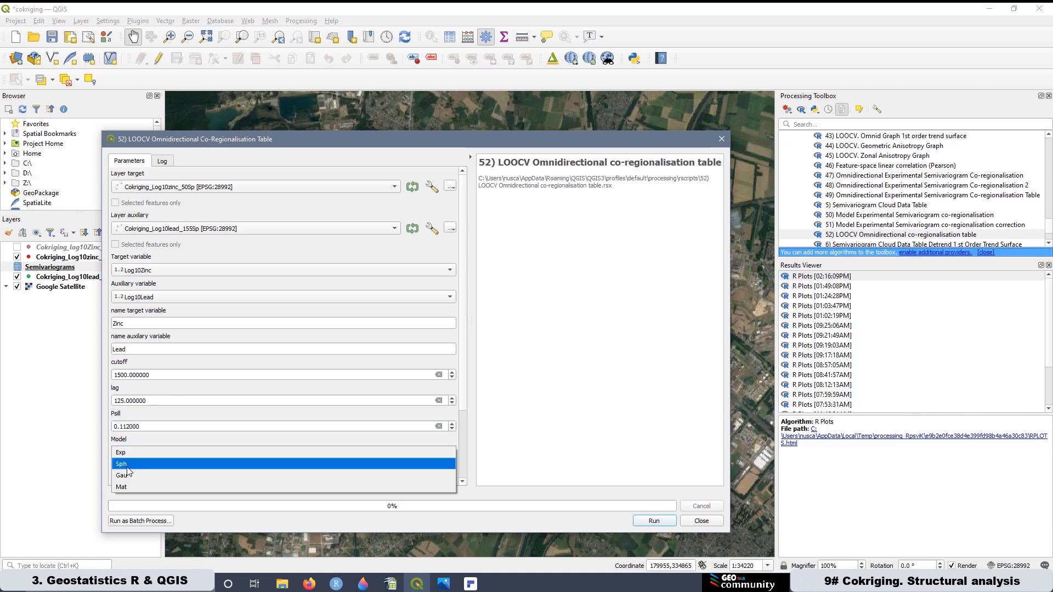
{"action": "left_click", "coordinate": [127, 465]}
{"action": "left_click", "coordinate": [138, 478]}
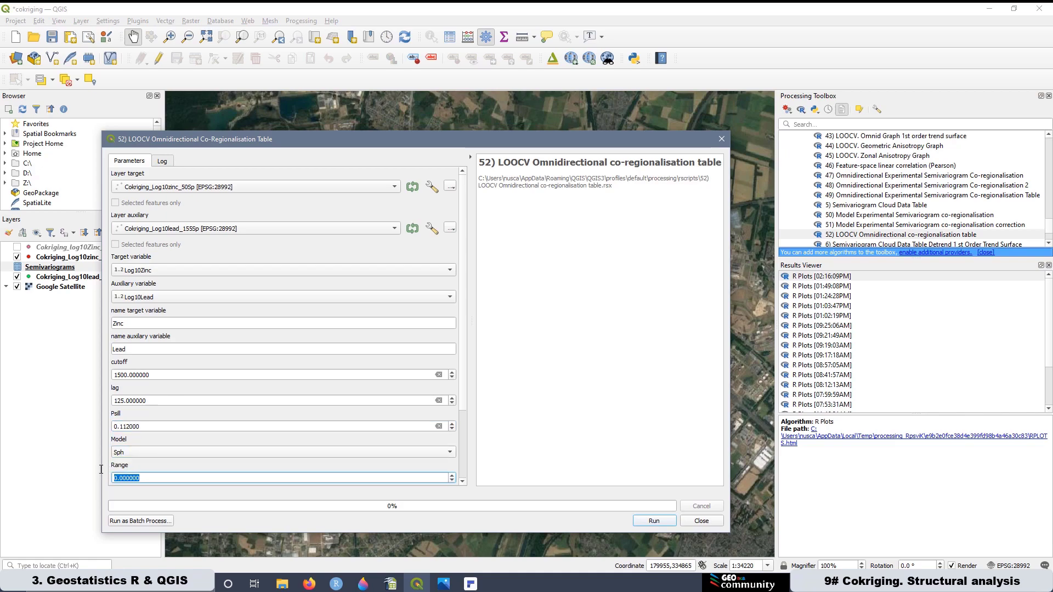
{"action": "type", "text": "1162"}
{"action": "left_click_drag", "start_coordinate": [392, 139], "coordinate": [414, 112]}
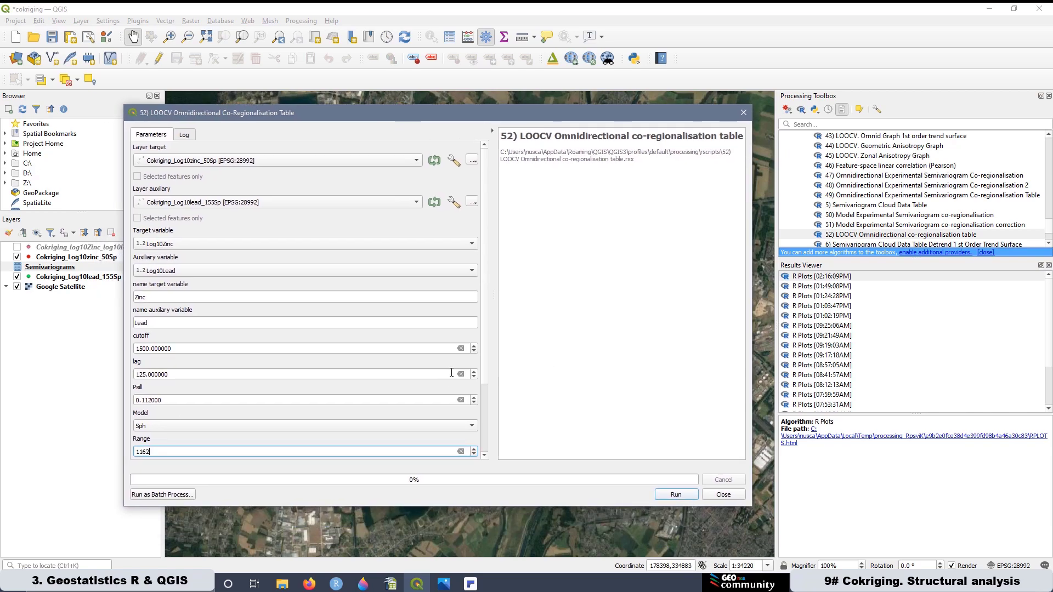
{"action": "scroll", "coordinate": [488, 387], "scroll_direction": "down", "scroll_amount": 2}
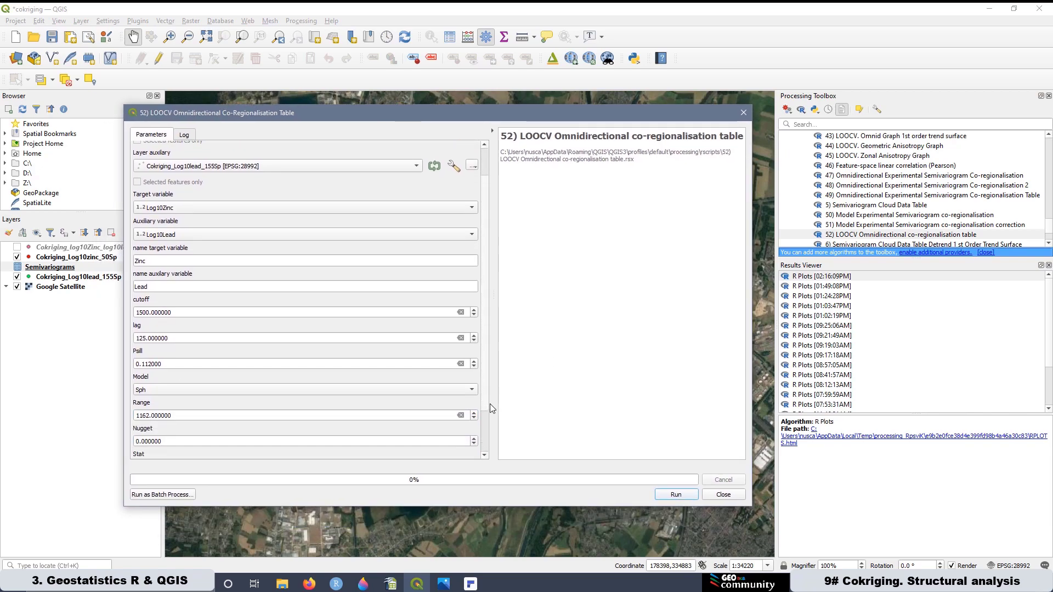
{"action": "scroll", "coordinate": [329, 417], "scroll_direction": "down", "scroll_amount": 2}
{"action": "left_click_drag", "start_coordinate": [171, 414], "coordinate": [135, 413]}
{"action": "type", "text": "0.014"}
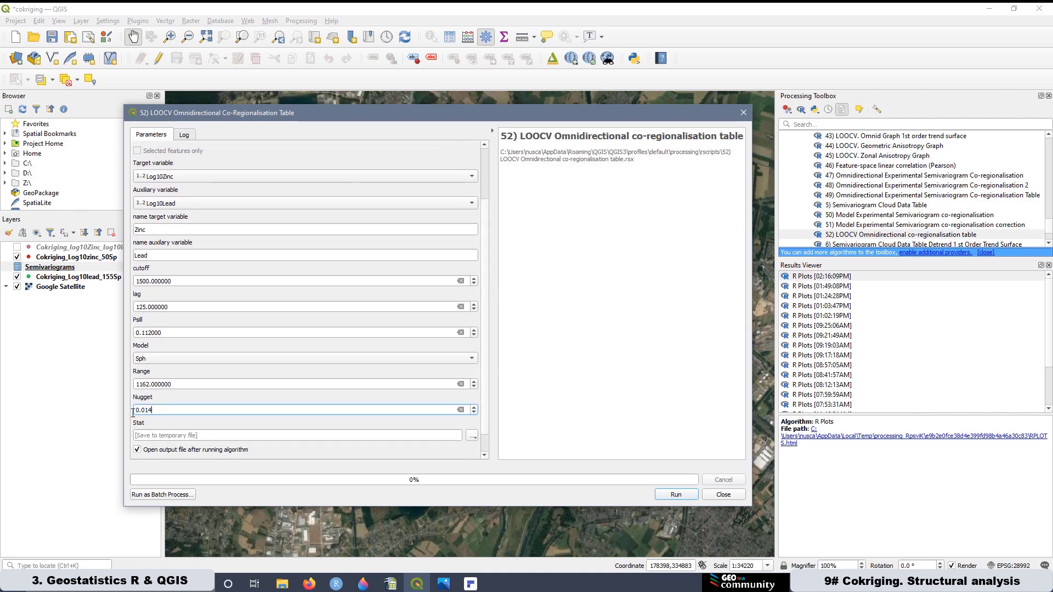
Set the Stat output to be saved as LOOCV_Cokriging.csv in the R3.9 folder
{"action": "left_click", "coordinate": [471, 438]}
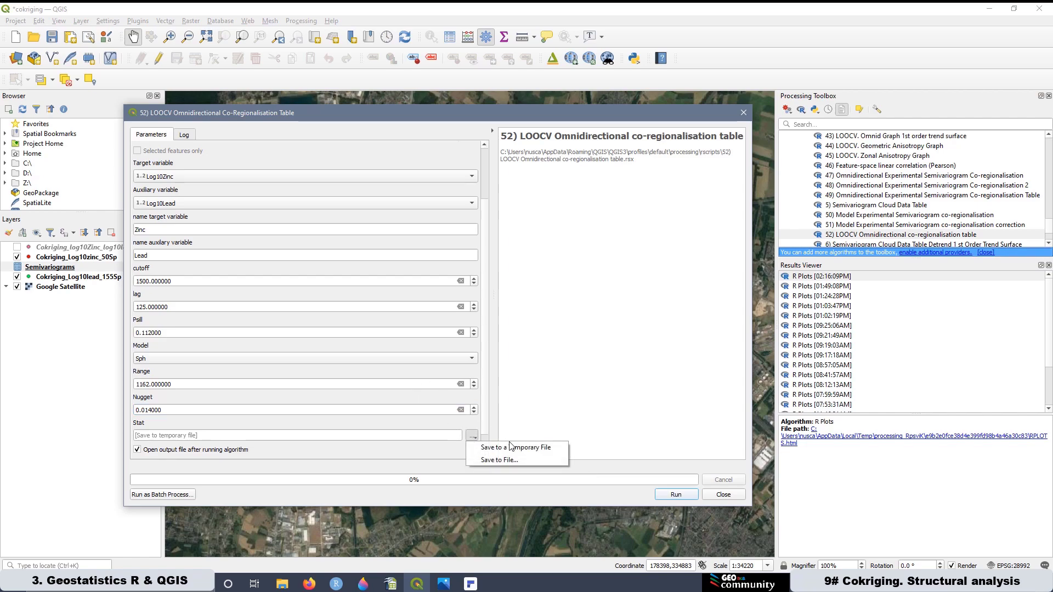
{"action": "left_click", "coordinate": [500, 461]}
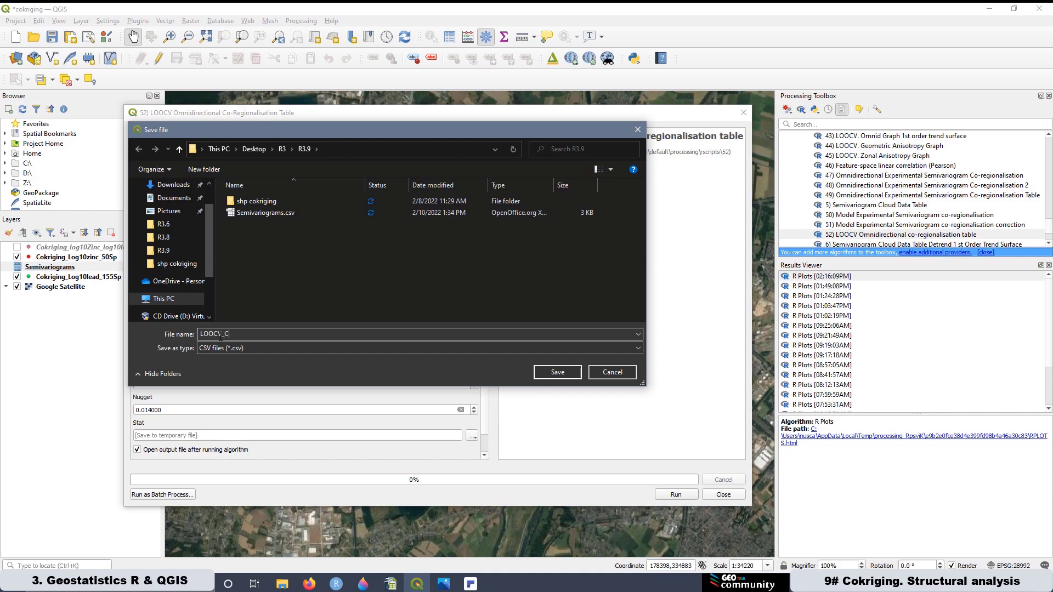
{"action": "type", "text": "ng"}
{"action": "left_click", "coordinate": [567, 372]}
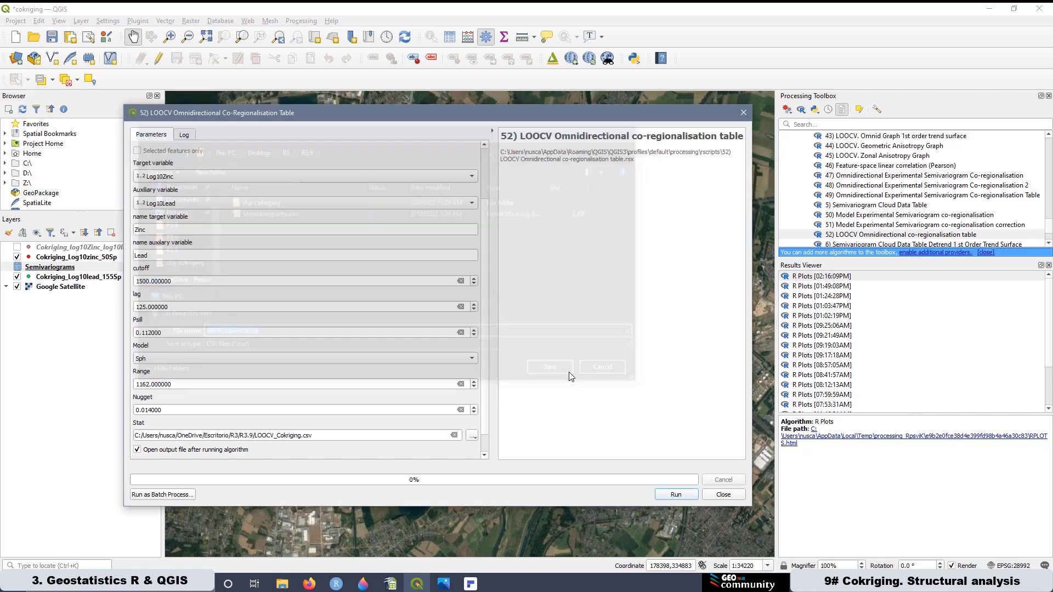
Run the cross-validation script and highlight the zscore summary and the variogram model parameters in its log
{"action": "left_click", "coordinate": [675, 495]}
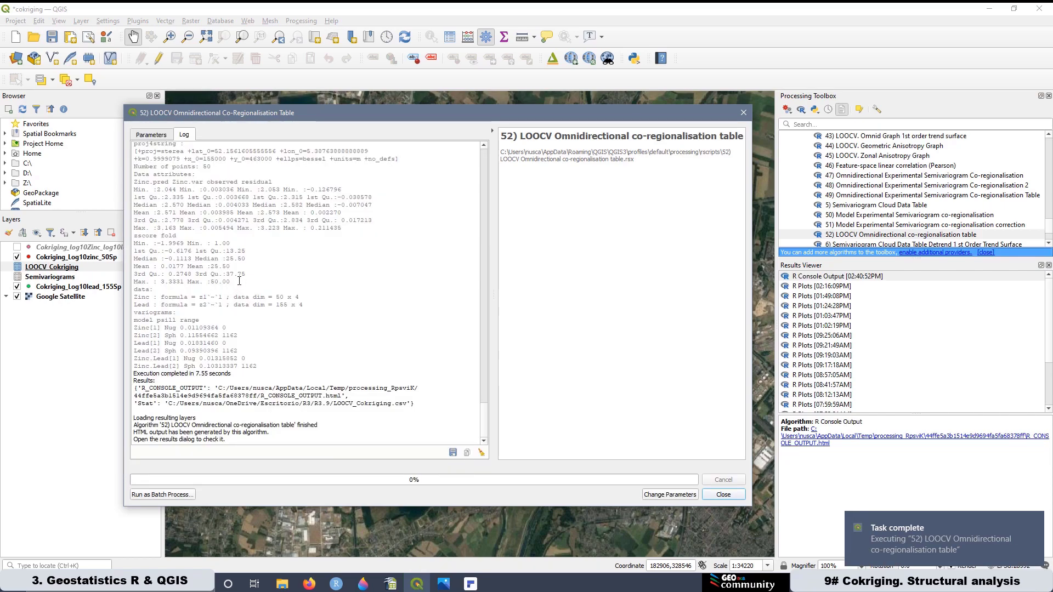
{"action": "left_click_drag", "start_coordinate": [230, 282], "coordinate": [120, 241]}
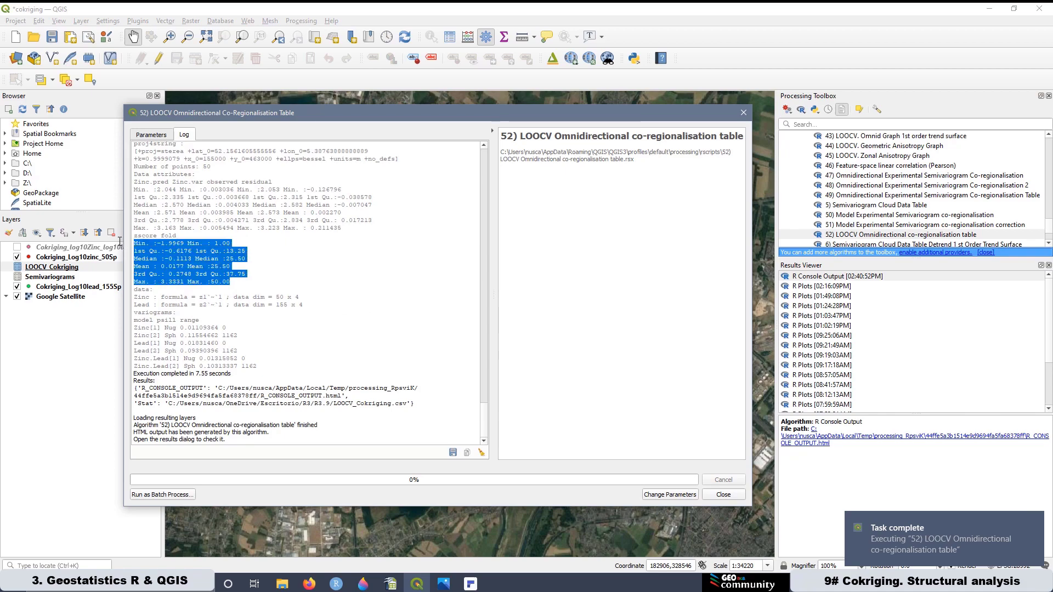
{"action": "left_click_drag", "start_coordinate": [258, 367], "coordinate": [132, 317]}
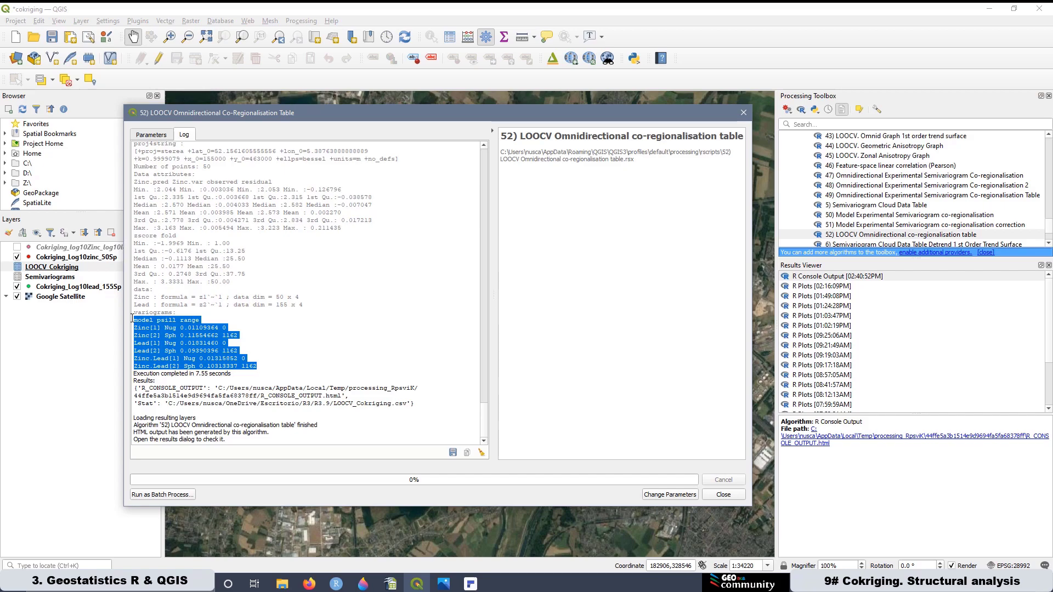
Switch to the R3.9 folder in File Explorer and open LOOCV_Cokriging.csv in OpenOffice Calc, importing it as comma-separated text
{"action": "left_click", "coordinate": [287, 585]}
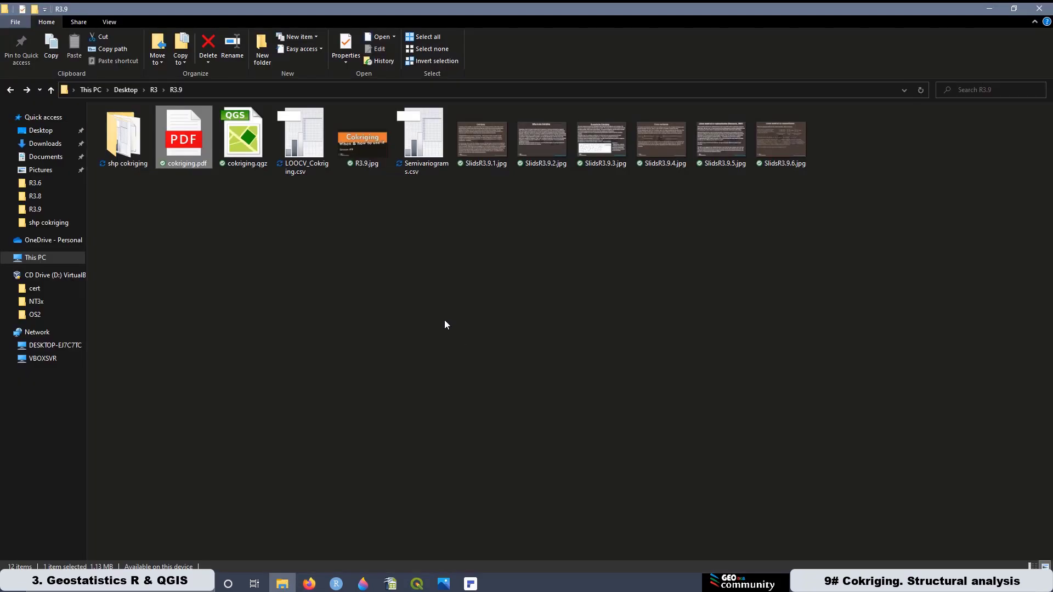
{"action": "left_click", "coordinate": [431, 150]}
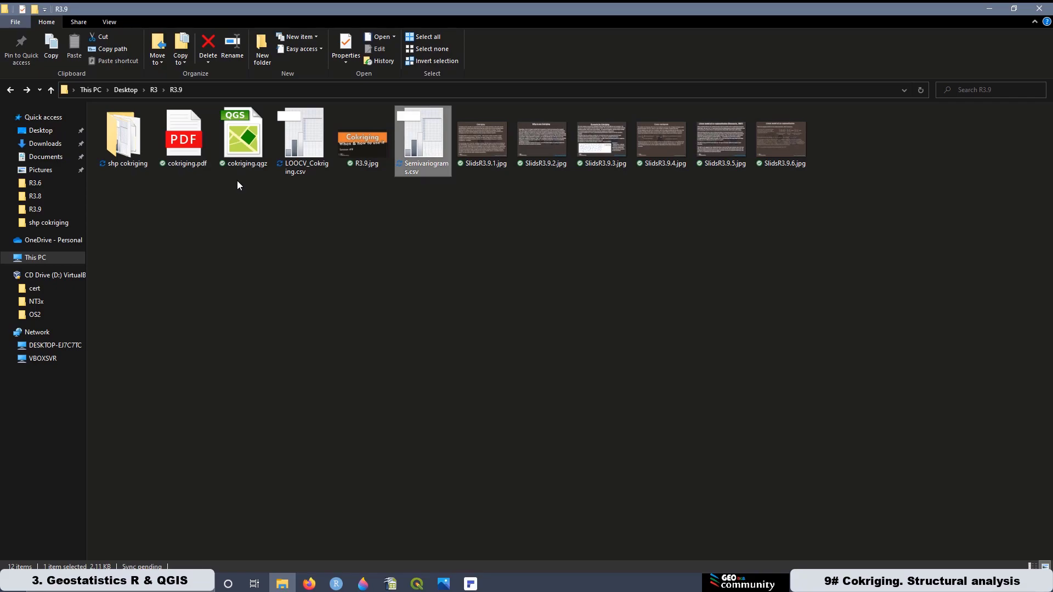
{"action": "left_click", "coordinate": [299, 149]}
{"action": "right_click", "coordinate": [299, 150]}
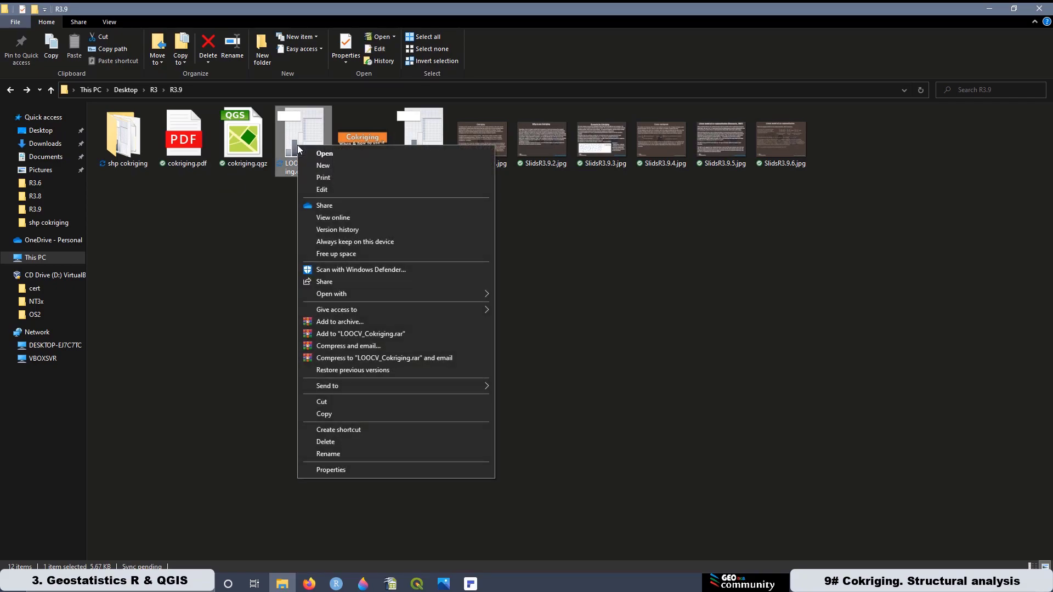
{"action": "left_click", "coordinate": [341, 149]}
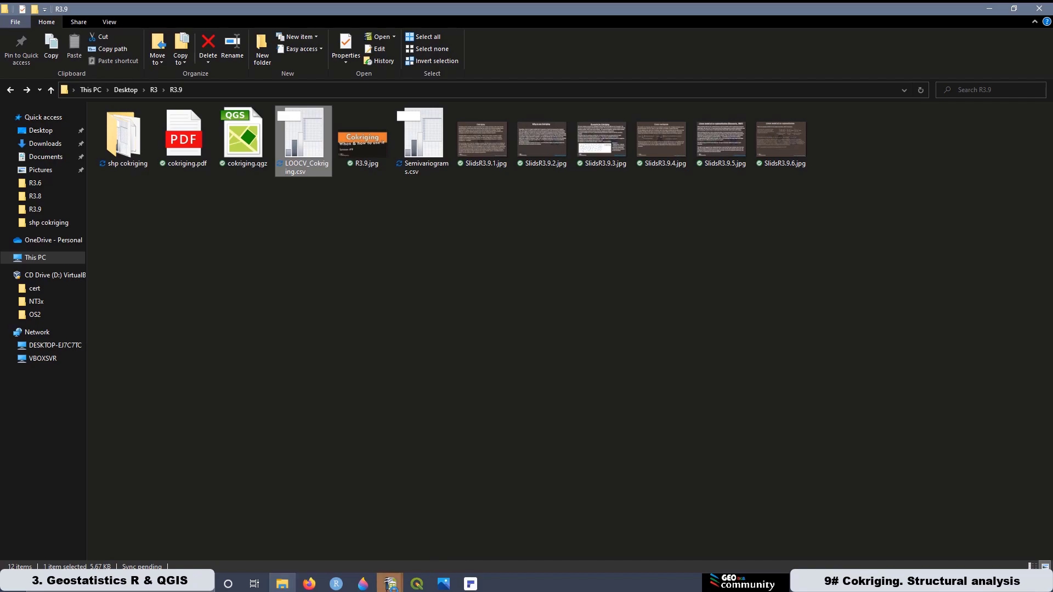
{"action": "left_click", "coordinate": [390, 584]}
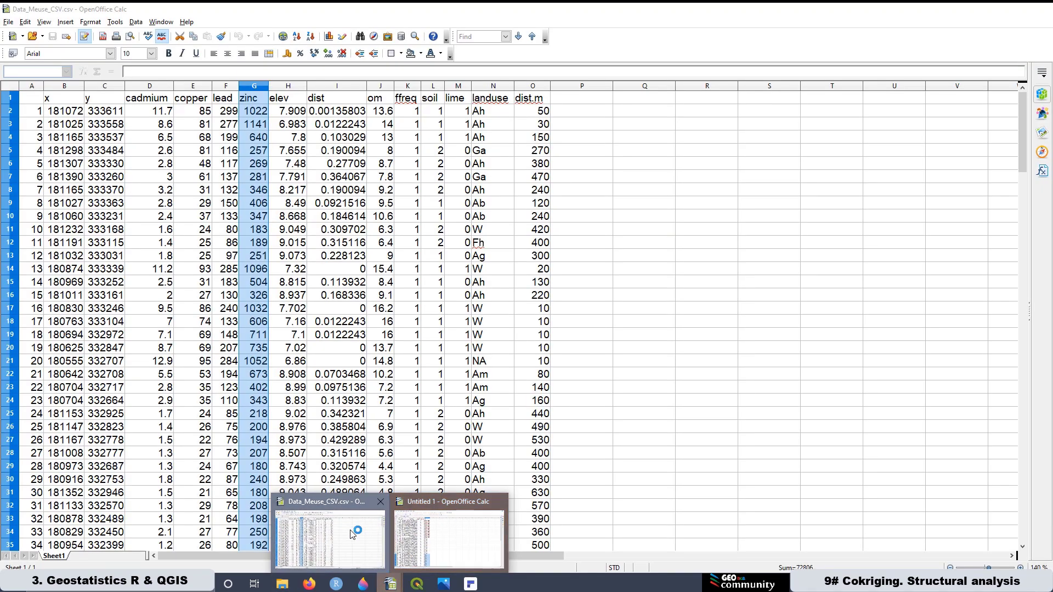
{"action": "left_click", "coordinate": [353, 533]}
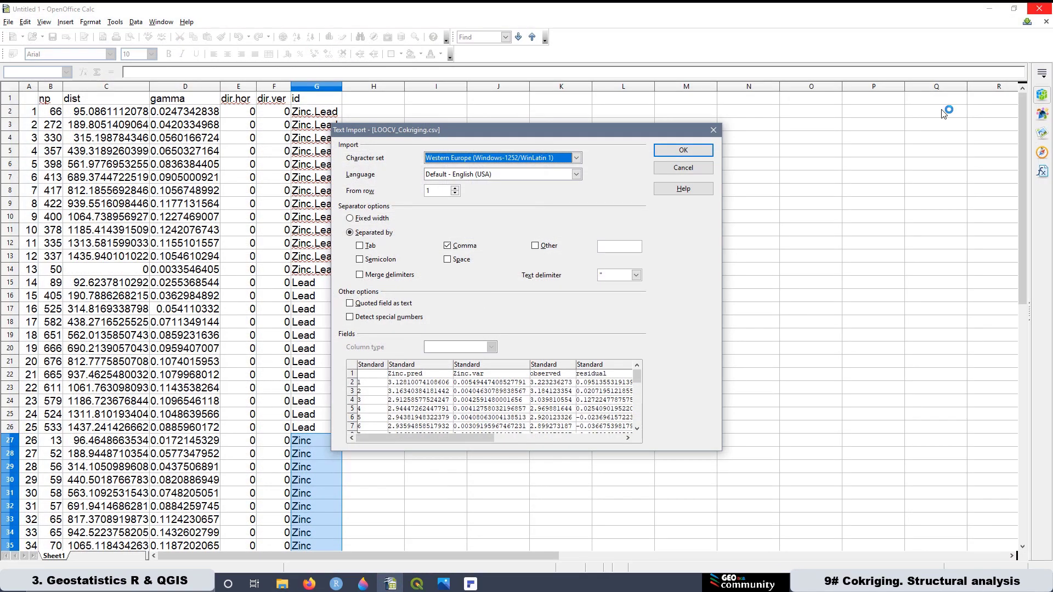
{"action": "left_click", "coordinate": [684, 149]}
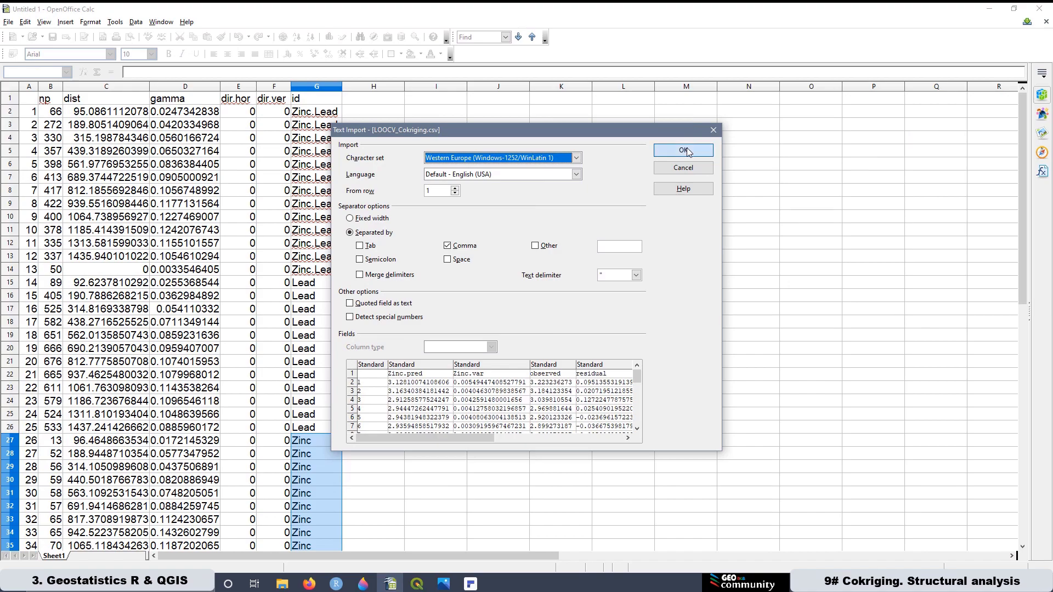
{"action": "left_click", "coordinate": [527, 321]}
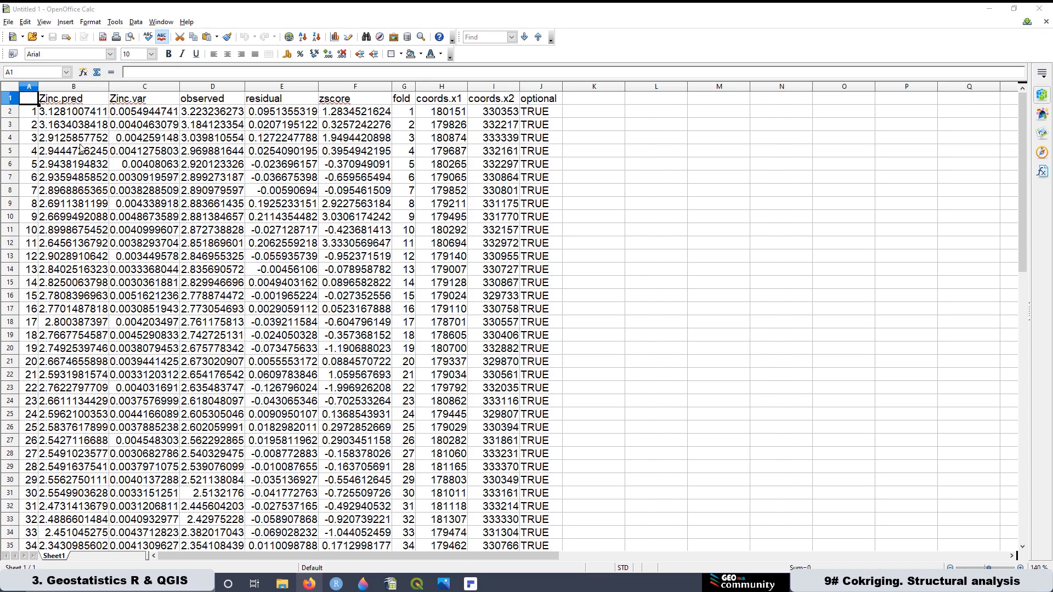
Examine the Zinc.pred, Zinc.var, observed and residual columns of the cross-validation table one after another
{"action": "left_click", "coordinate": [71, 87]}
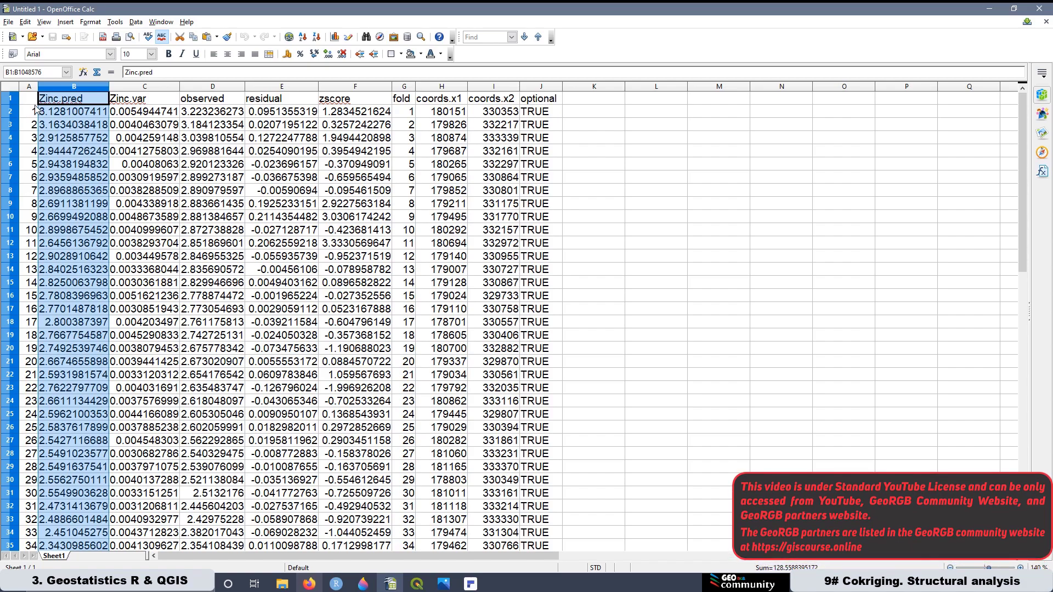
{"action": "left_click", "coordinate": [157, 87]}
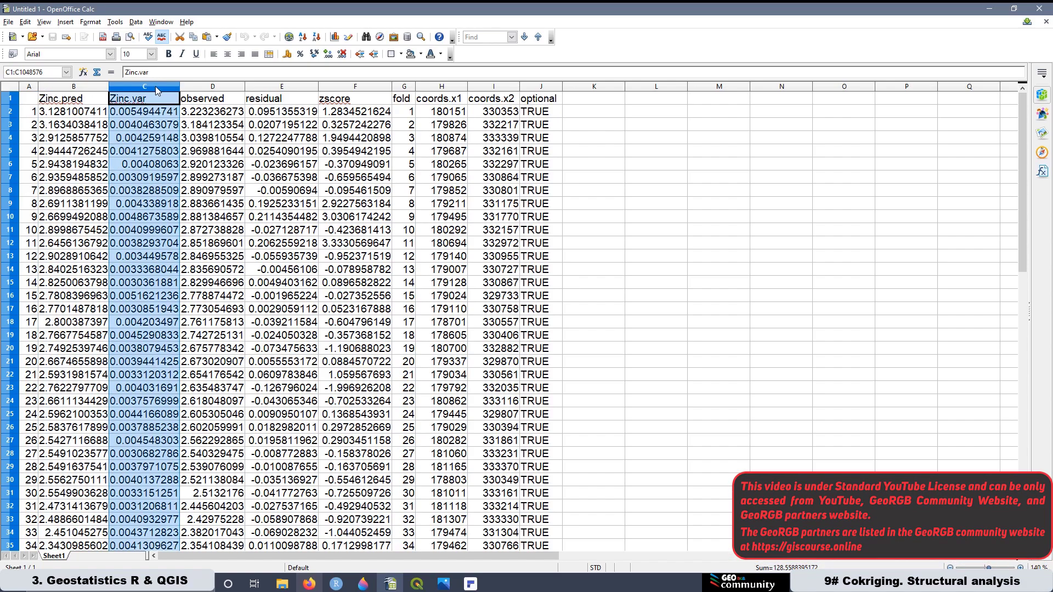
{"action": "left_click", "coordinate": [215, 88]}
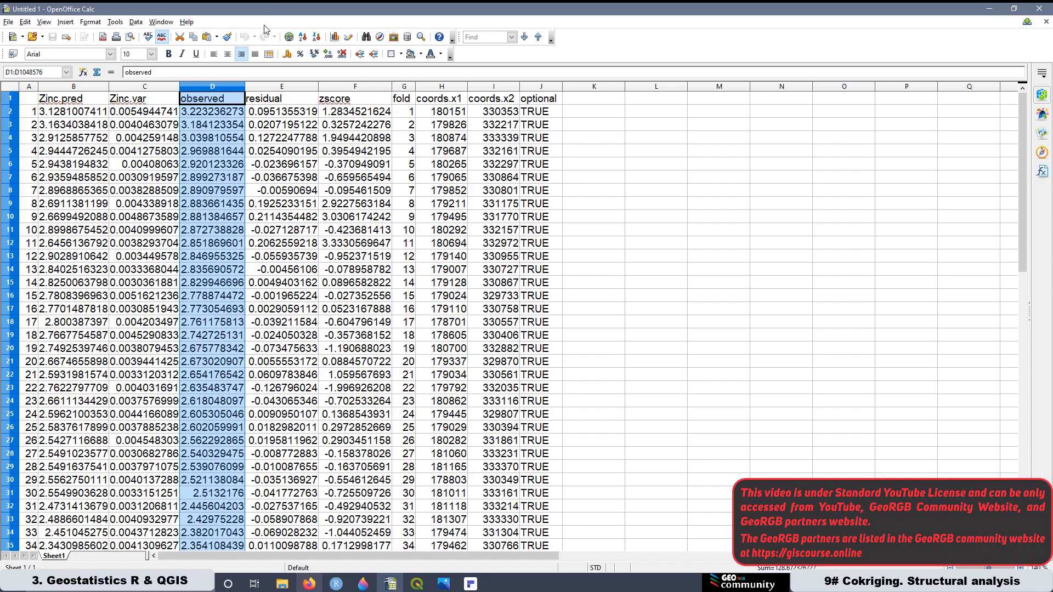
{"action": "left_click", "coordinate": [296, 88]}
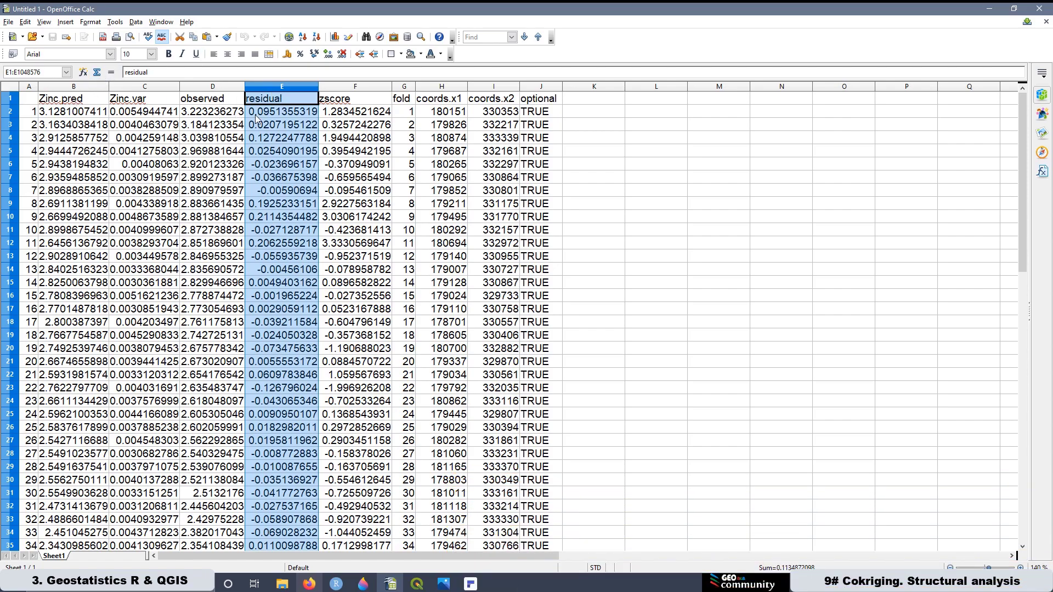
Examine the zscore, fold, coords.x1 and coords.x2 columns of the cross-validation table, checking the fold column down to its last row
{"action": "left_click", "coordinate": [355, 87]}
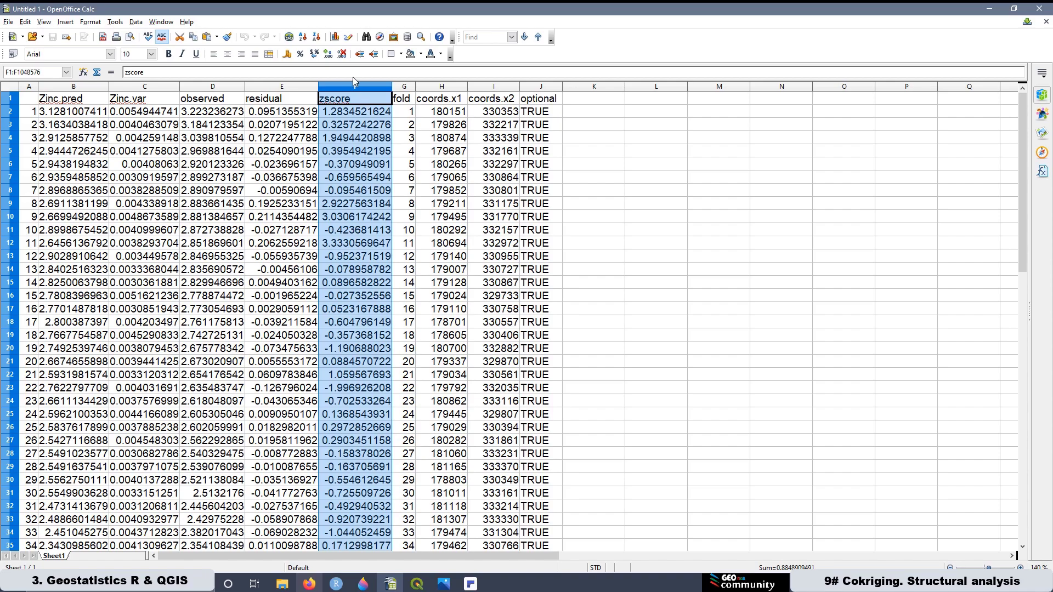
{"action": "left_click", "coordinate": [404, 87]}
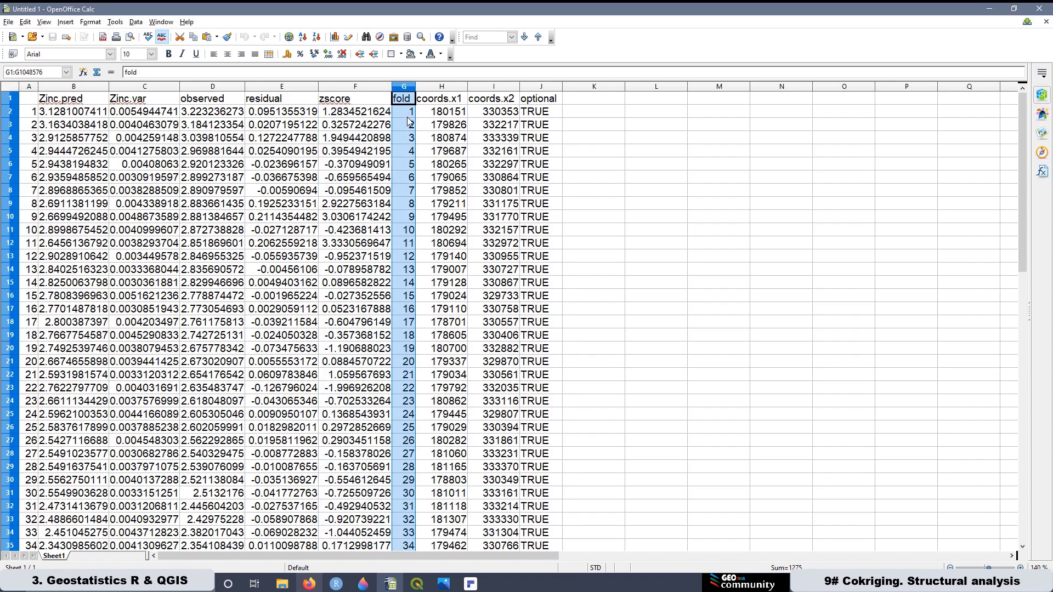
{"action": "scroll", "coordinate": [408, 157], "scroll_direction": "down", "scroll_amount": 6}
{"action": "scroll", "coordinate": [408, 157], "scroll_direction": "down", "scroll_amount": 3}
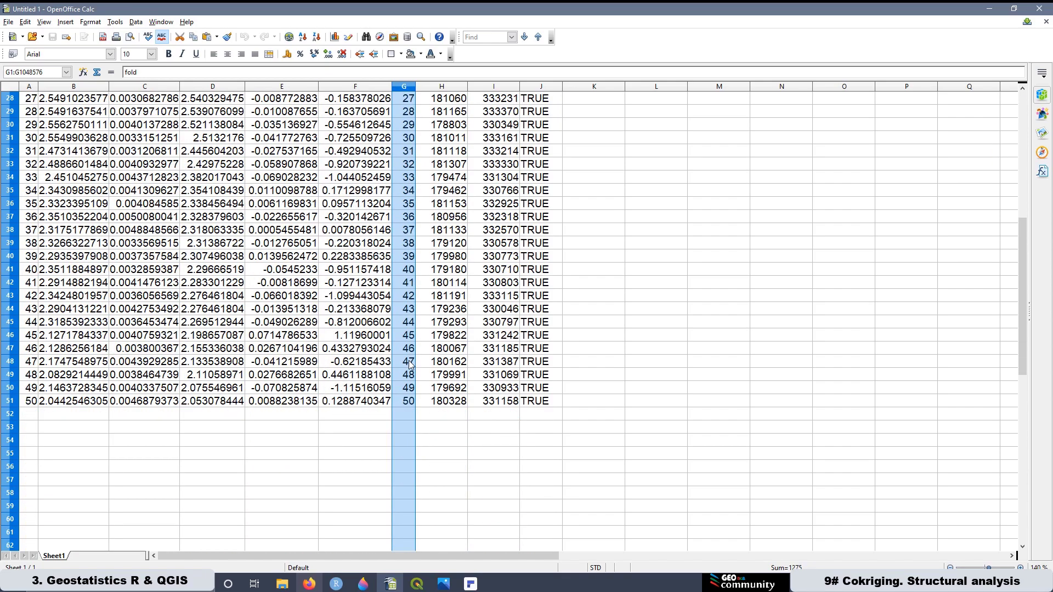
{"action": "scroll", "coordinate": [419, 401], "scroll_direction": "up", "scroll_amount": 9}
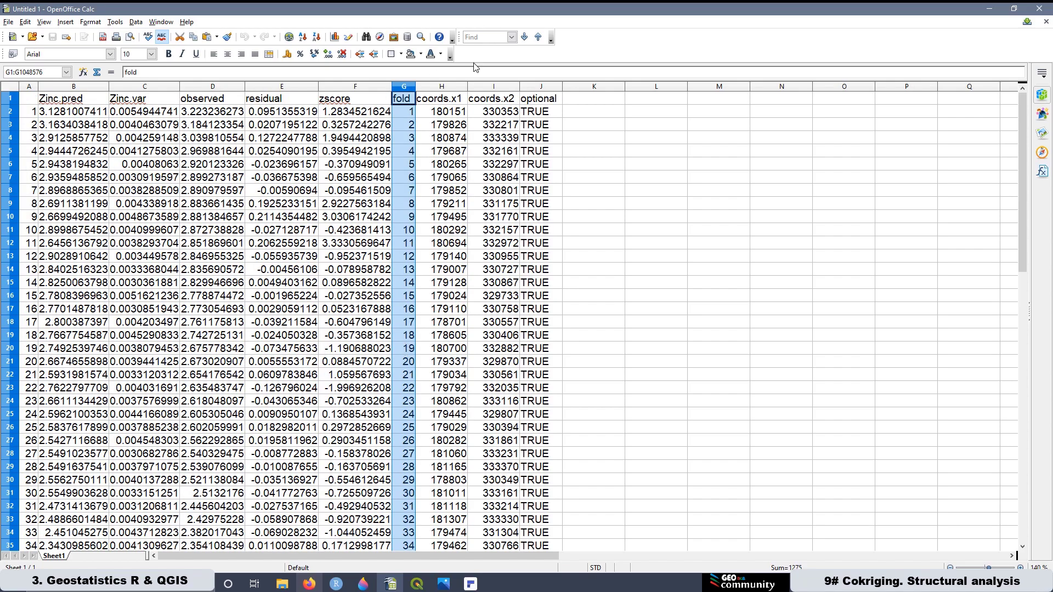
{"action": "left_click", "coordinate": [449, 91]}
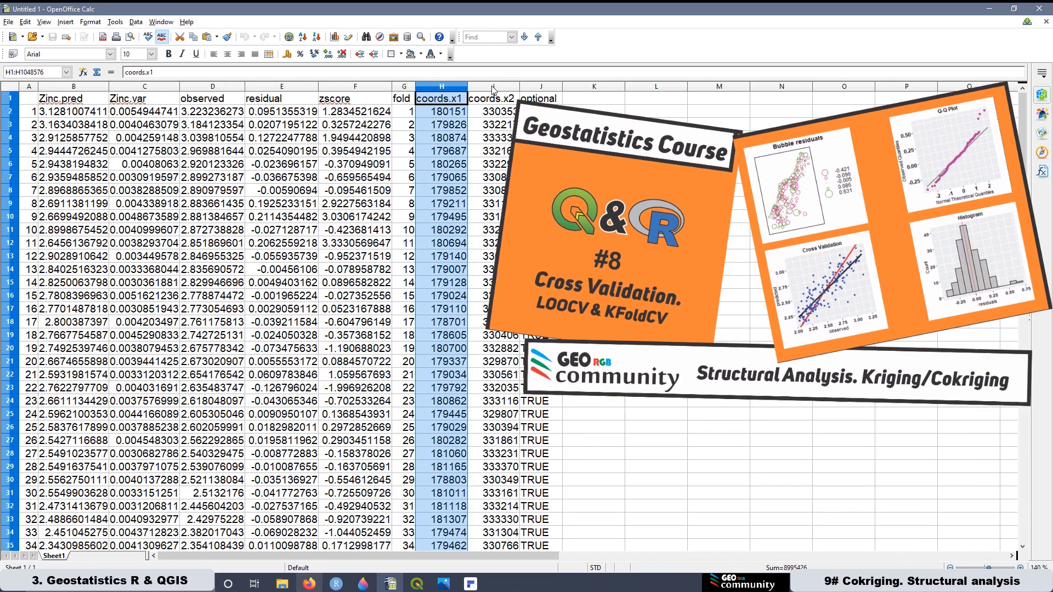
{"action": "left_click", "coordinate": [488, 86]}
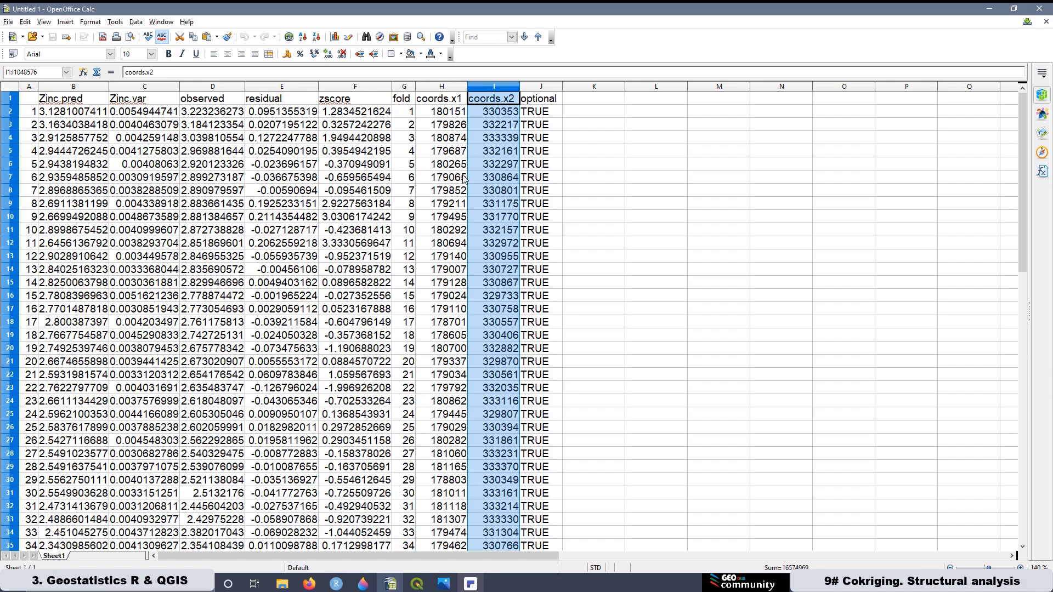
Close the cross-validation spreadsheet, switch back to QGIS and close the LOOCV Omnidirectional co-regionalisation table dialog
{"action": "left_click", "coordinate": [1040, 8]}
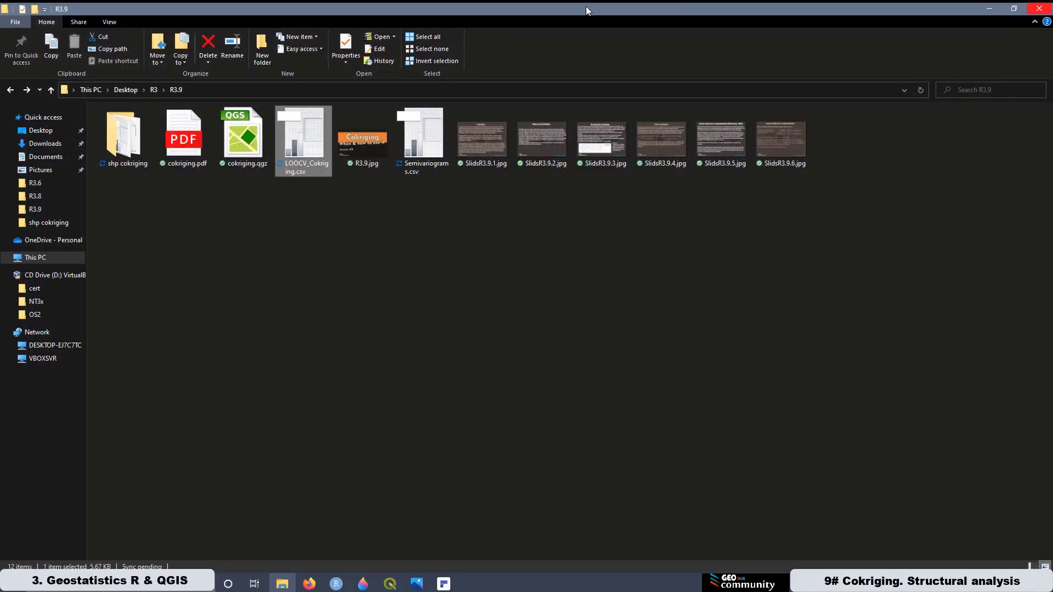
{"action": "left_click", "coordinate": [390, 583]}
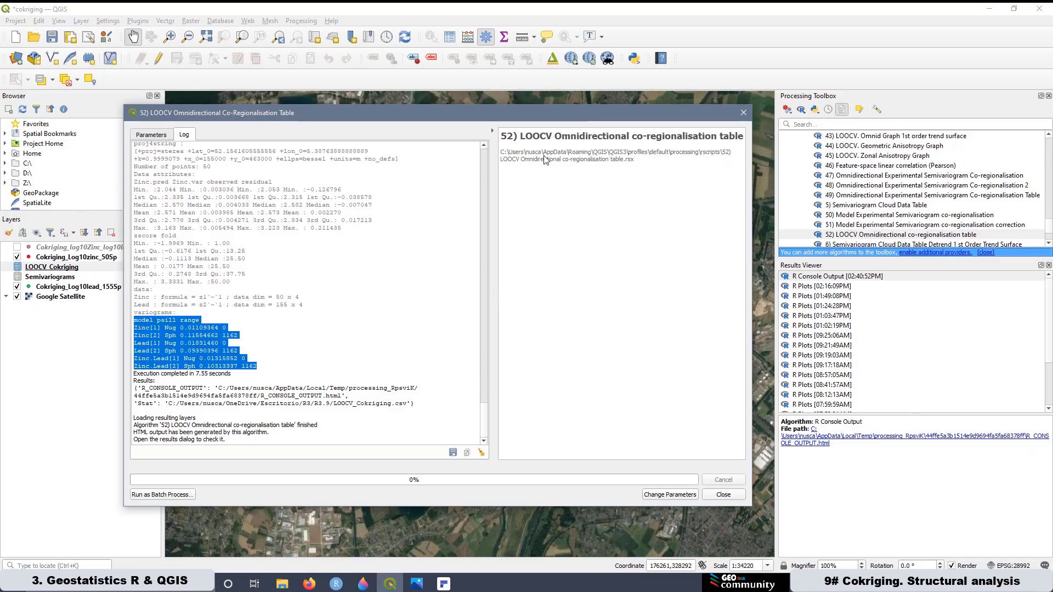
{"action": "left_click", "coordinate": [743, 112]}
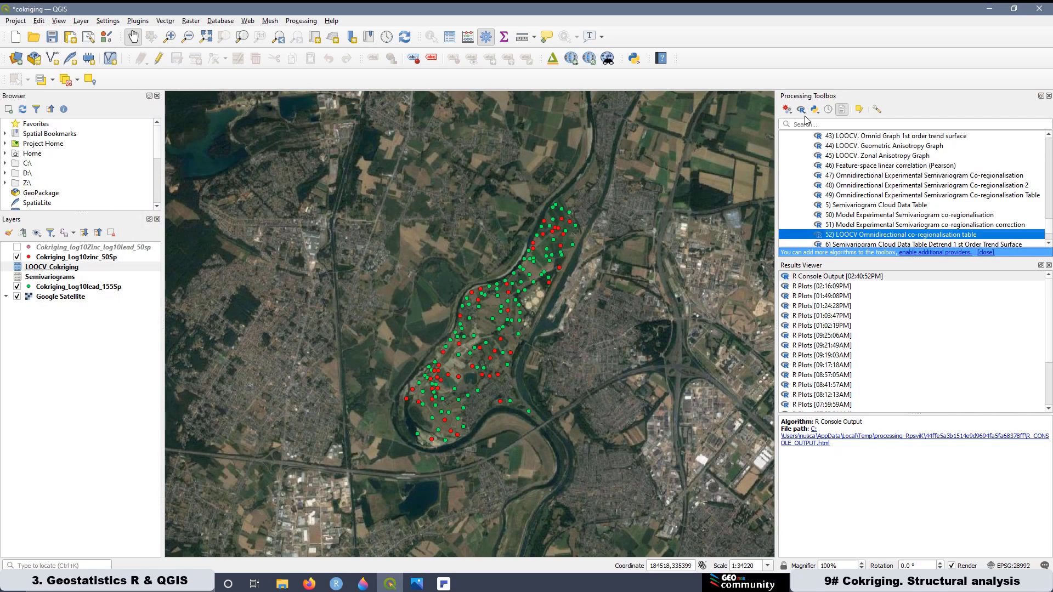
Create a new R script, paste the prepared code into it and enlarge the editor text to show its first line
{"action": "left_click", "coordinate": [801, 112]}
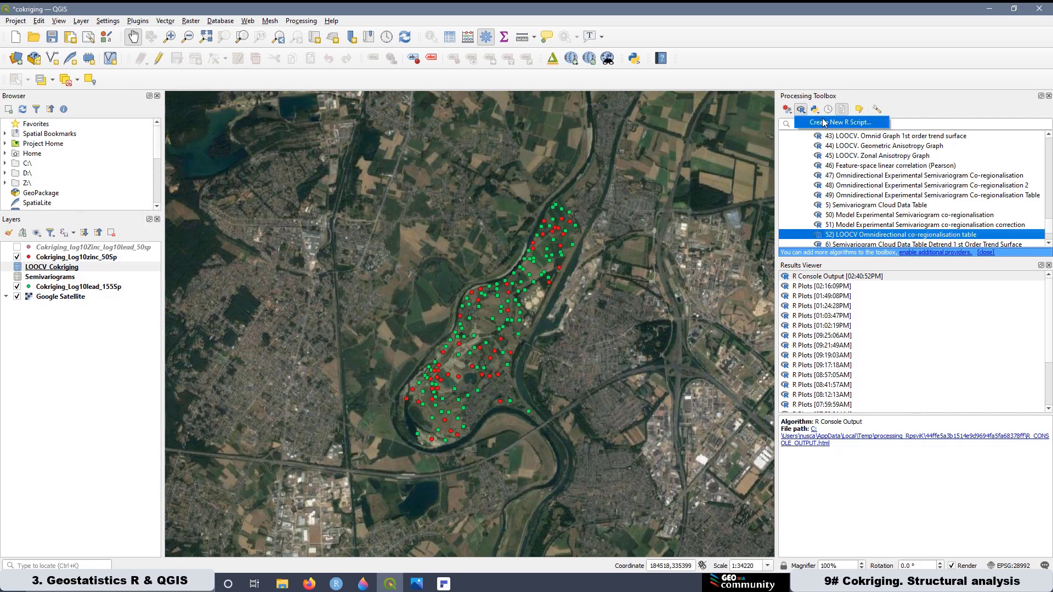
{"action": "left_click", "coordinate": [824, 122]}
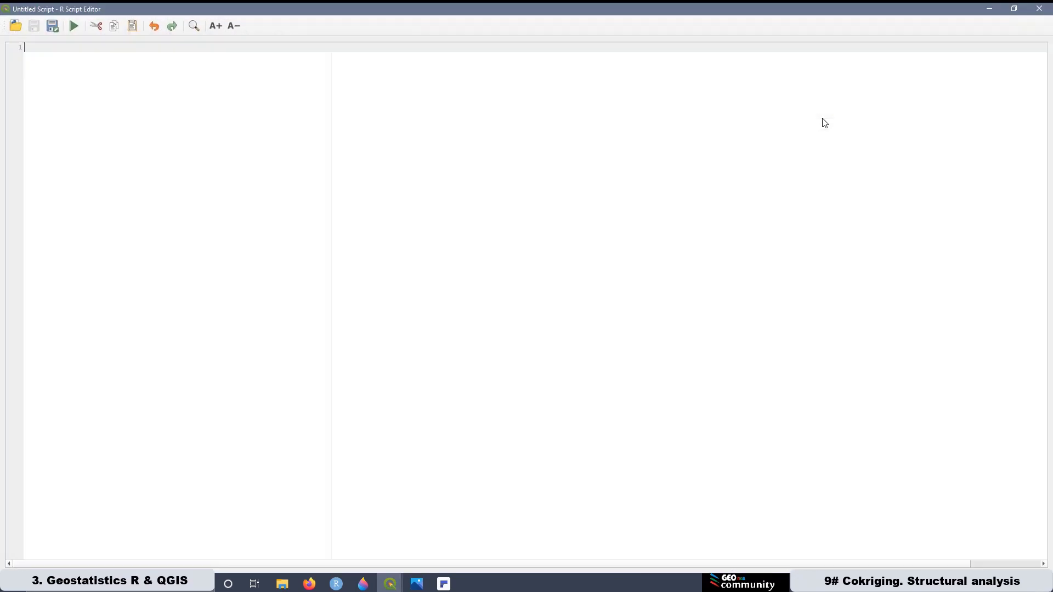
{"action": "right_click", "coordinate": [41, 49]}
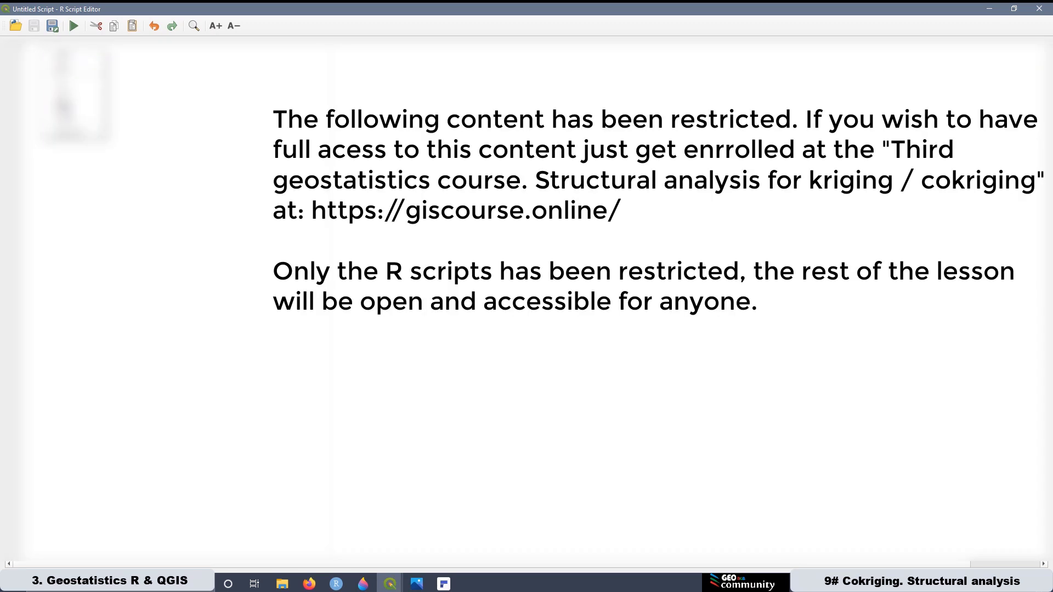
{"action": "left_click", "coordinate": [63, 106]}
{"action": "scroll", "coordinate": [188, 107], "scroll_direction": "up", "scroll_amount": 13}
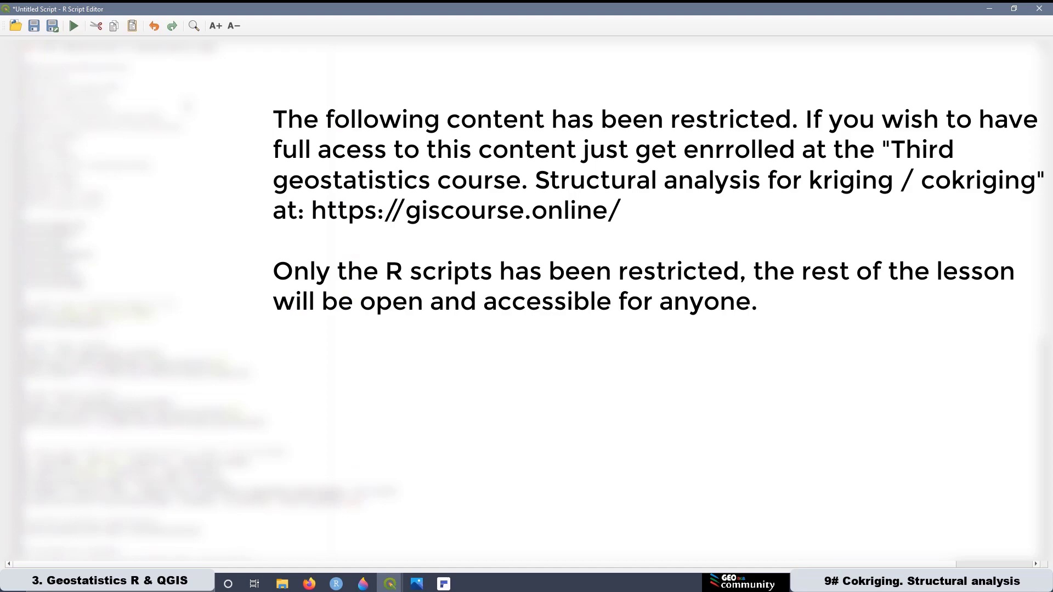
{"action": "left_click", "coordinate": [216, 26]}
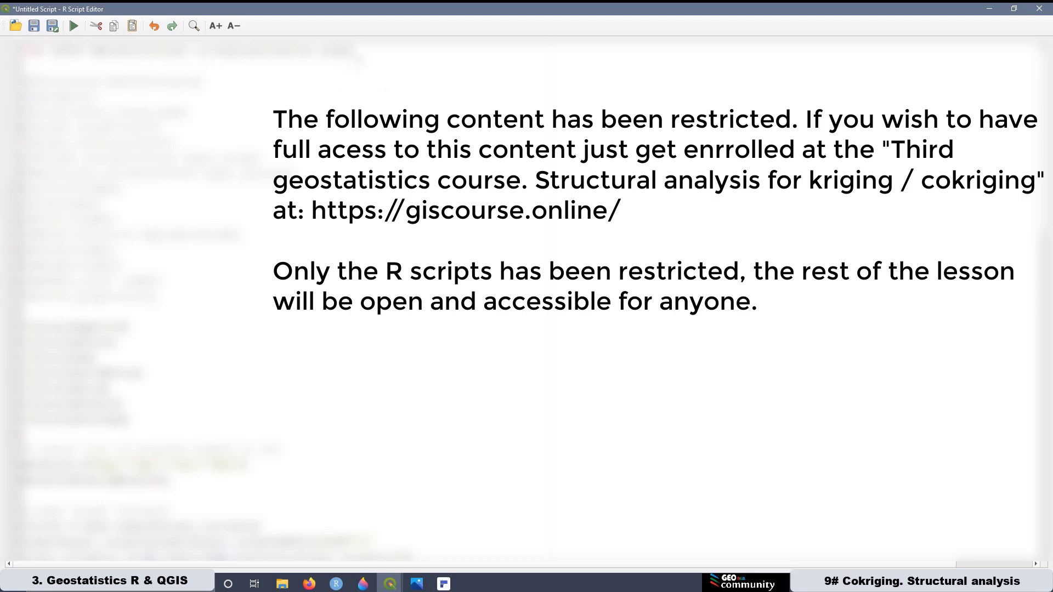
{"action": "left_click_drag", "start_coordinate": [357, 51], "coordinate": [25, 48]}
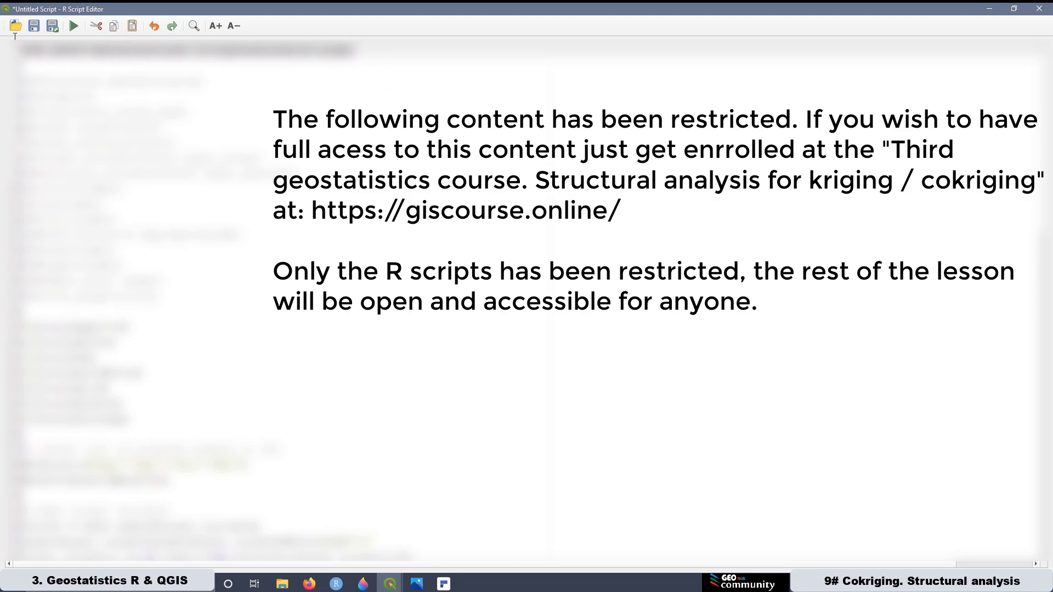
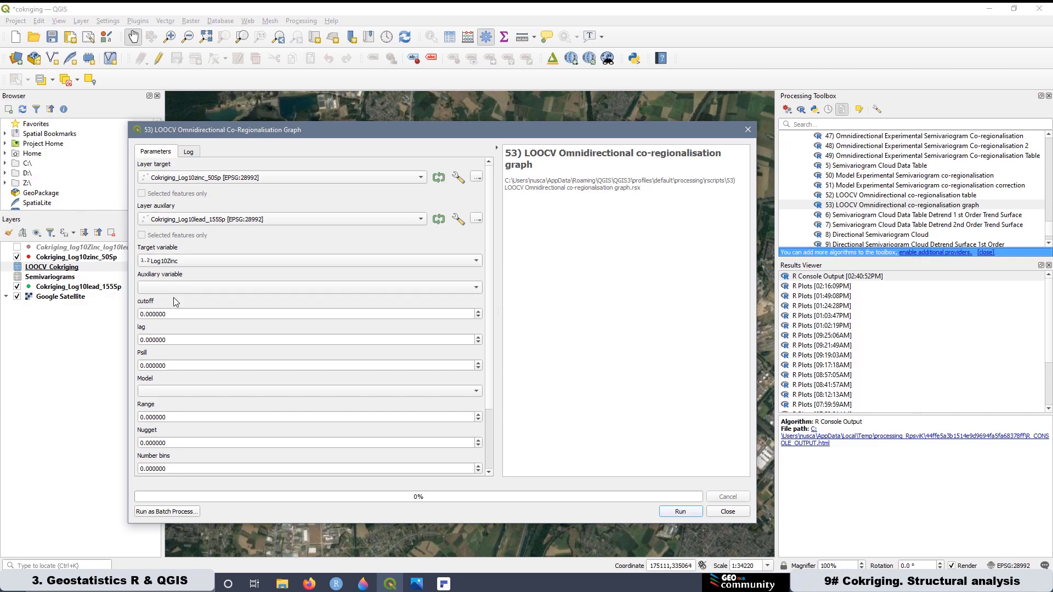
For the LOOCV co-regionalisation graph, choose Log10Lead as auxiliary variable and set the cutoff to 1500 and the lag to 125
{"action": "left_click", "coordinate": [173, 290]}
{"action": "left_click", "coordinate": [178, 322]}
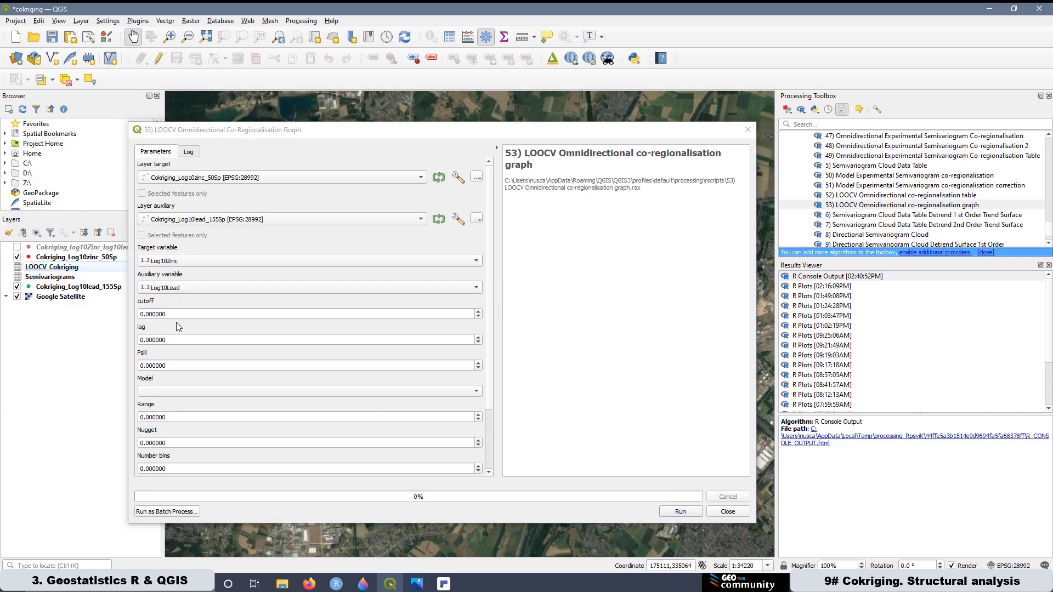
{"action": "left_click_drag", "start_coordinate": [178, 314], "coordinate": [129, 314]}
{"action": "type", "text": "1500"}
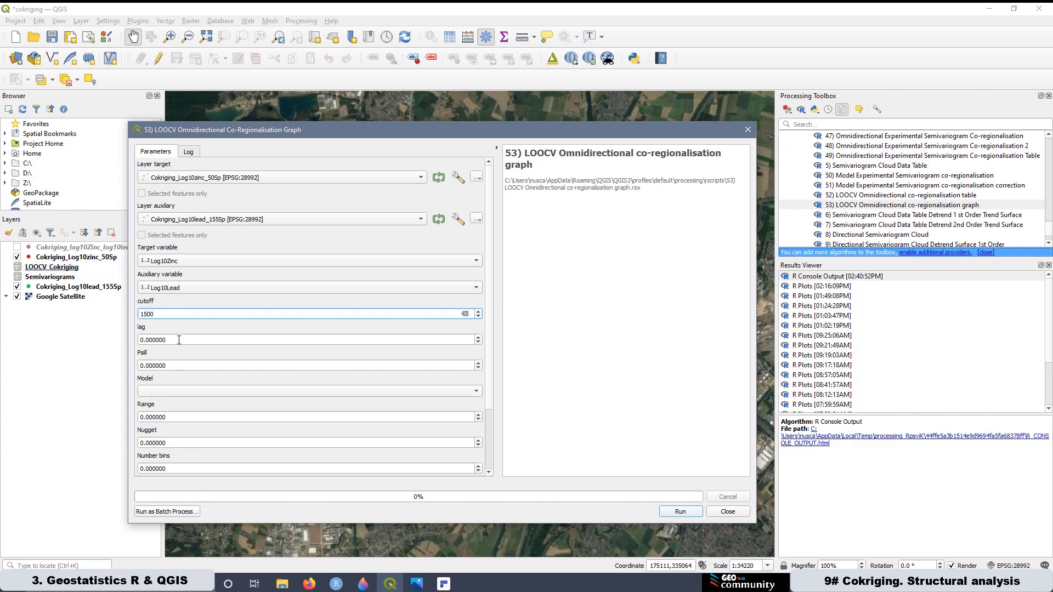
{"action": "left_click_drag", "start_coordinate": [179, 340], "coordinate": [120, 340]}
{"action": "type", "text": "125"}
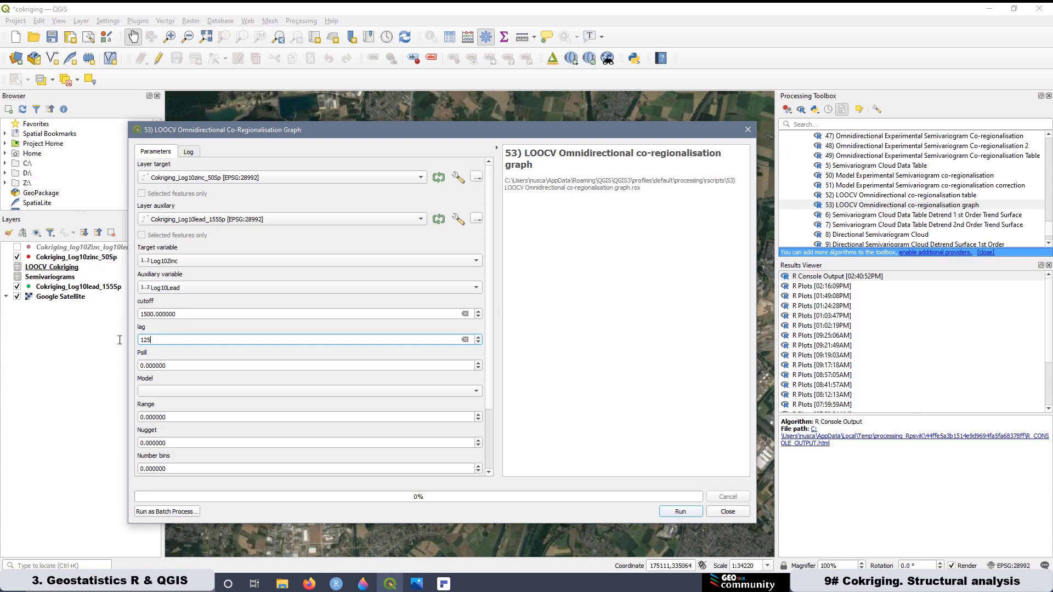
Define the variogram model with psill 0.112, model Sph, range 1162 and nugget 0.014
{"action": "left_click_drag", "start_coordinate": [189, 366], "coordinate": [126, 366]}
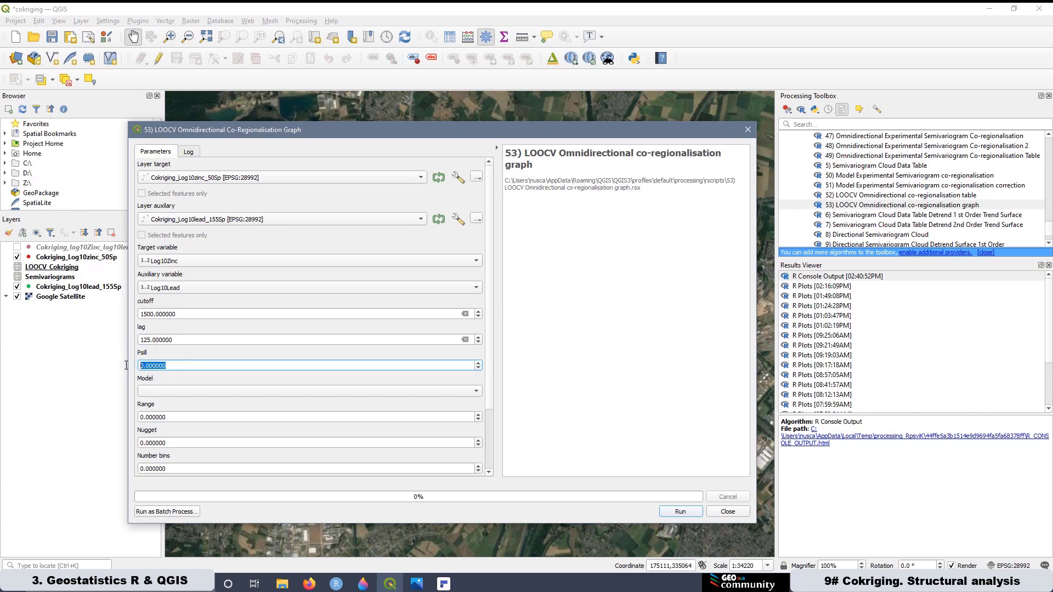
{"action": "type", "text": "0.112"}
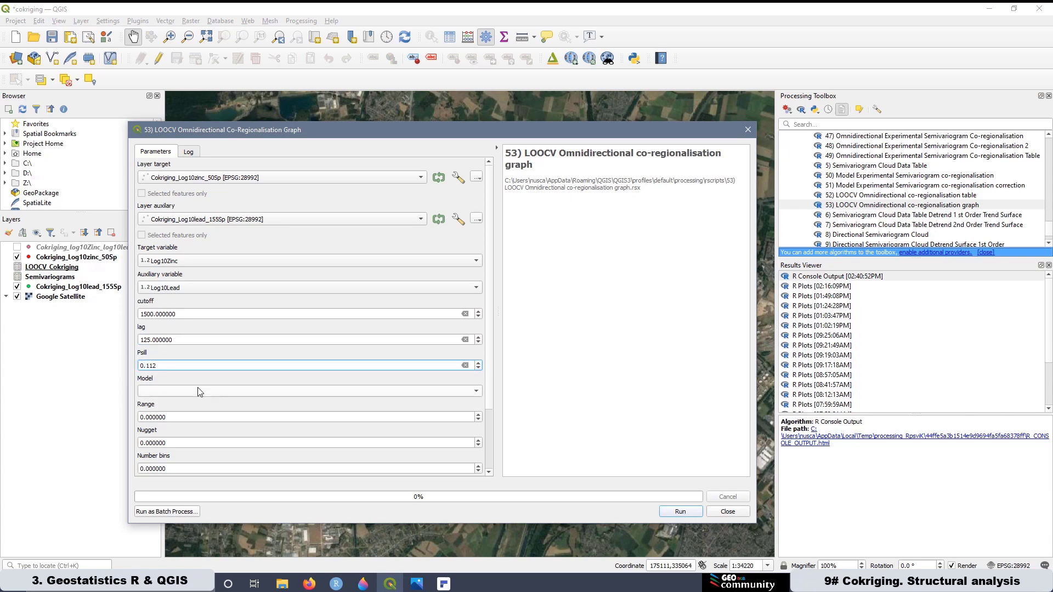
{"action": "left_click", "coordinate": [185, 388]}
{"action": "left_click", "coordinate": [176, 412]}
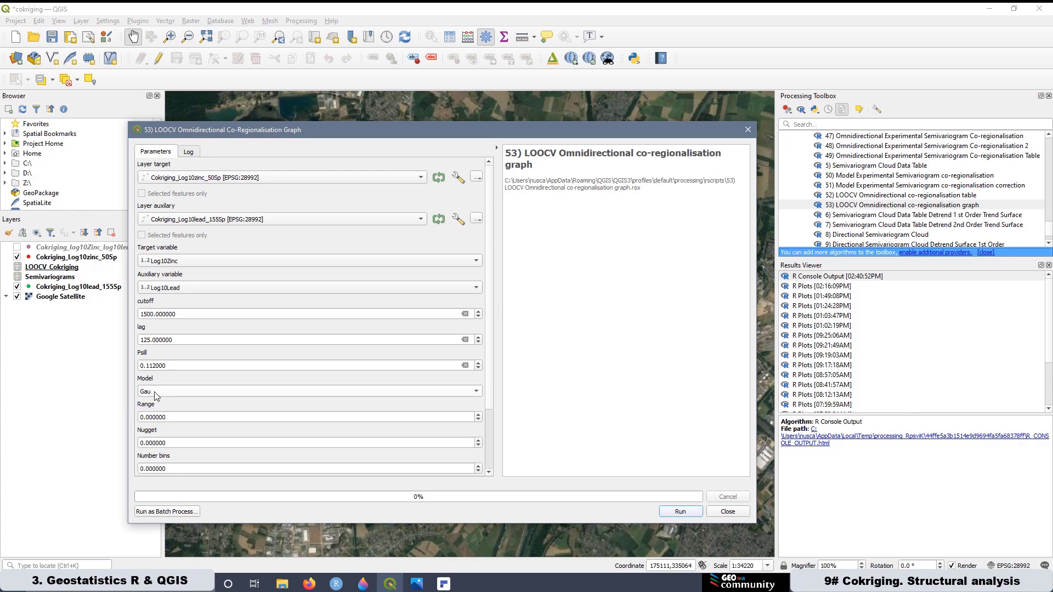
{"action": "left_click", "coordinate": [180, 391]}
{"action": "left_click", "coordinate": [164, 378]}
{"action": "double_click", "coordinate": [174, 415]}
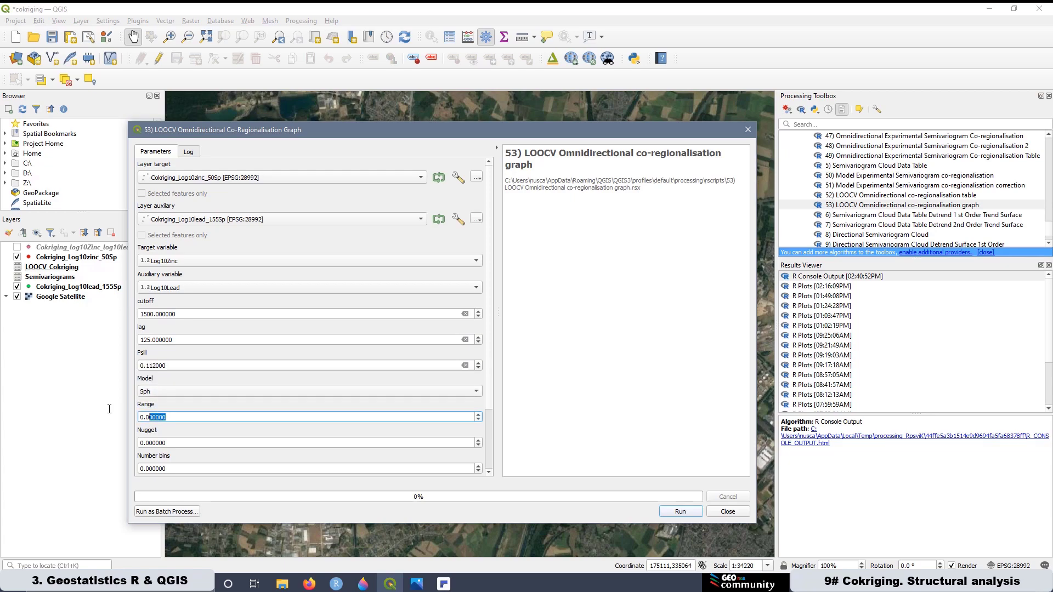
{"action": "type", "text": "116"}
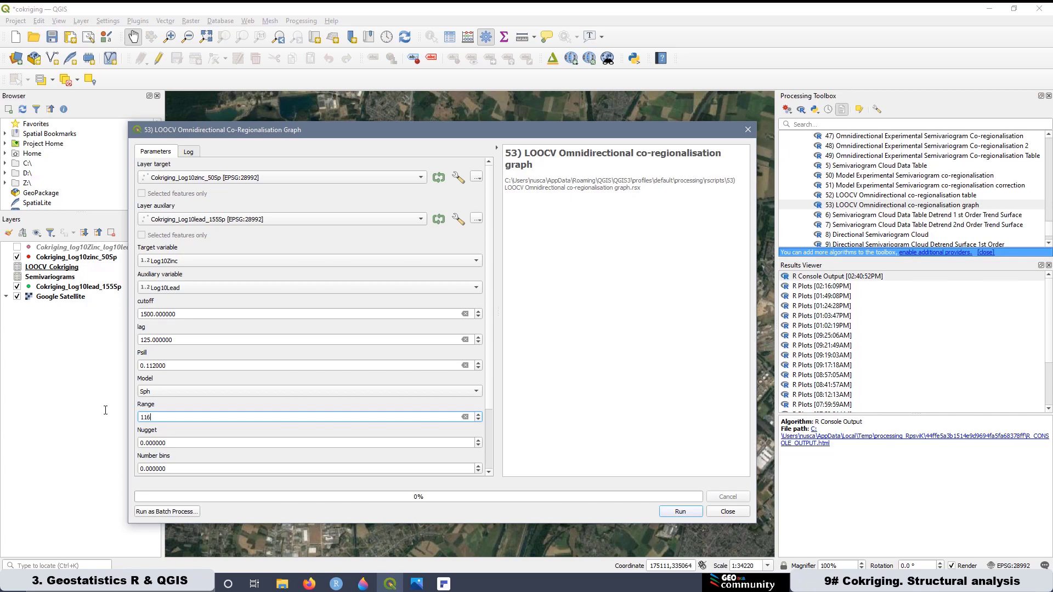
{"action": "type", "text": "2"}
{"action": "key", "text": "Tab"}
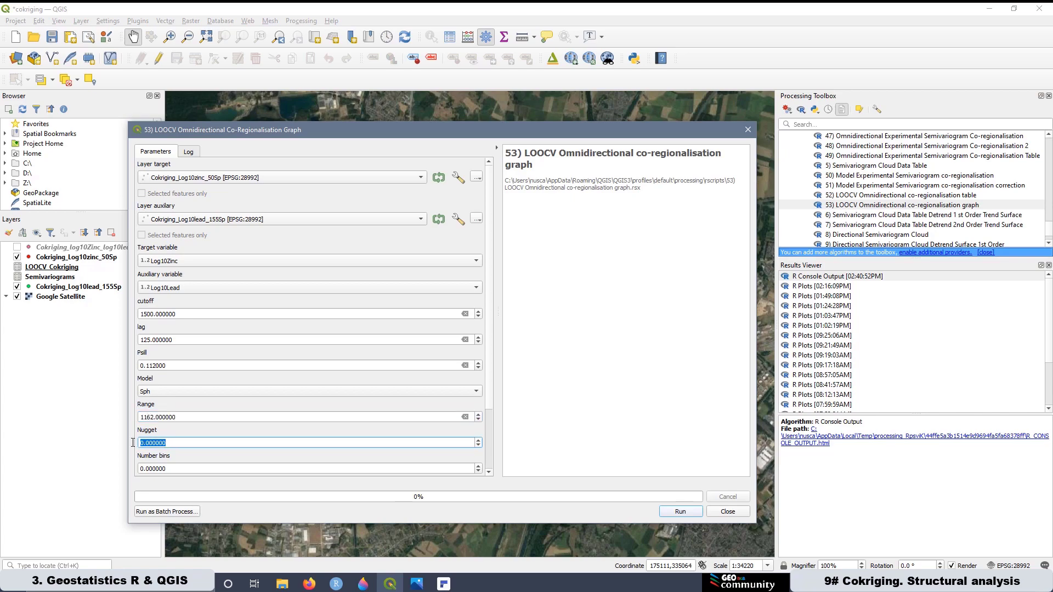
{"action": "type", "text": "0.014"}
Set the number of bins to 7, title the graph "LOOCV Cokriging" and run the cross-validation graph script
{"action": "left_click_drag", "start_coordinate": [491, 388], "coordinate": [493, 459]}
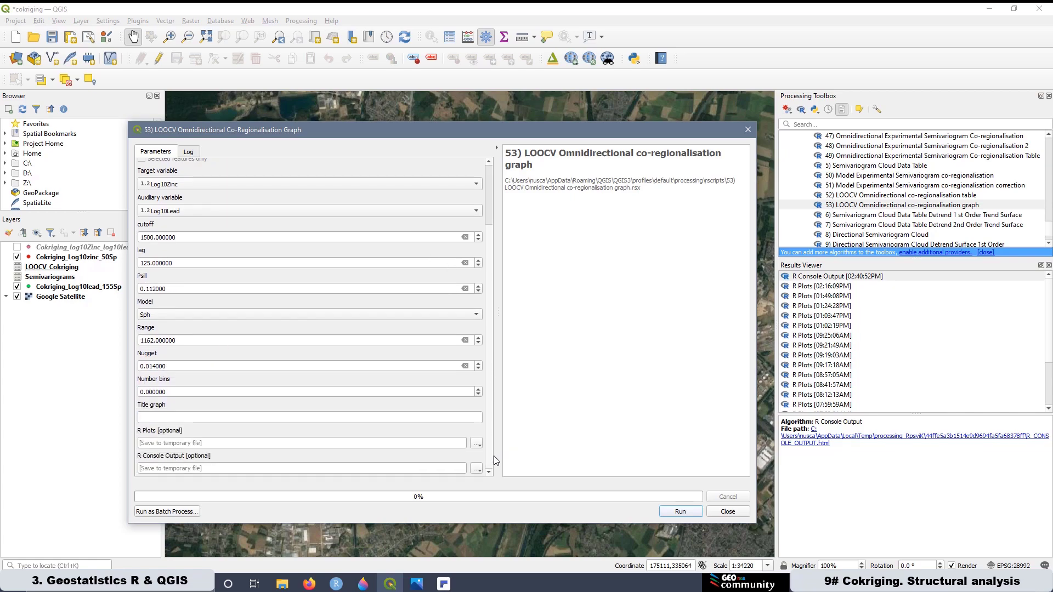
{"action": "left_click", "coordinate": [176, 391]}
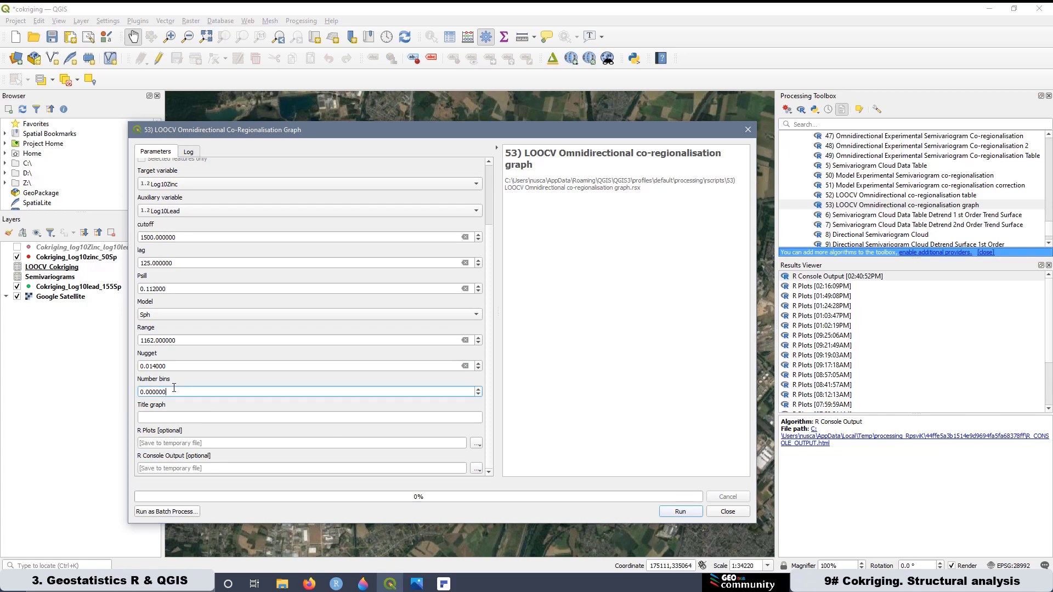
{"action": "left_click_drag", "start_coordinate": [166, 392], "coordinate": [138, 391]}
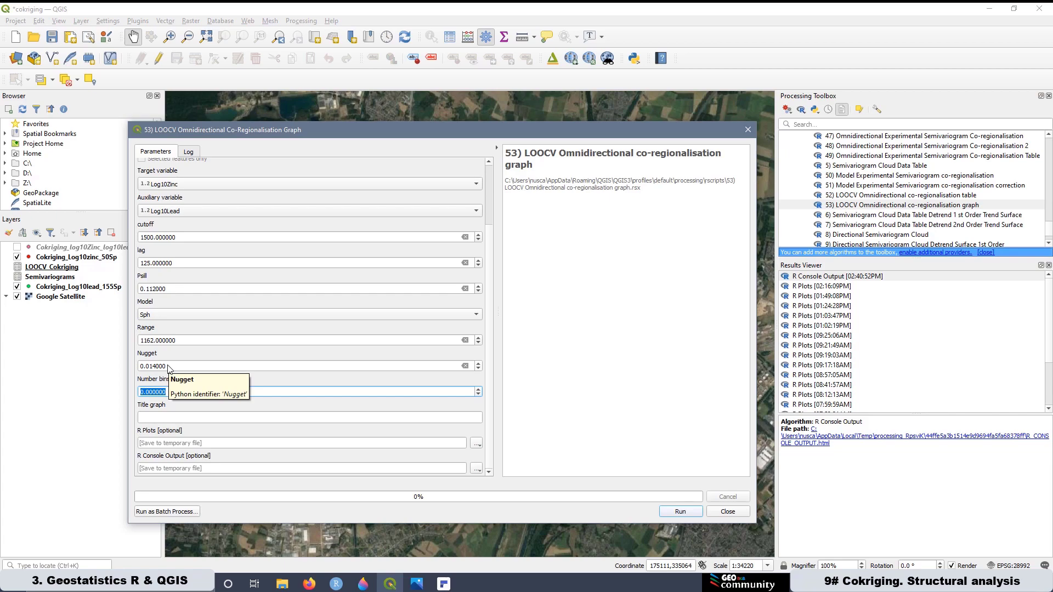
{"action": "type", "text": "7"}
{"action": "left_click", "coordinate": [164, 418]}
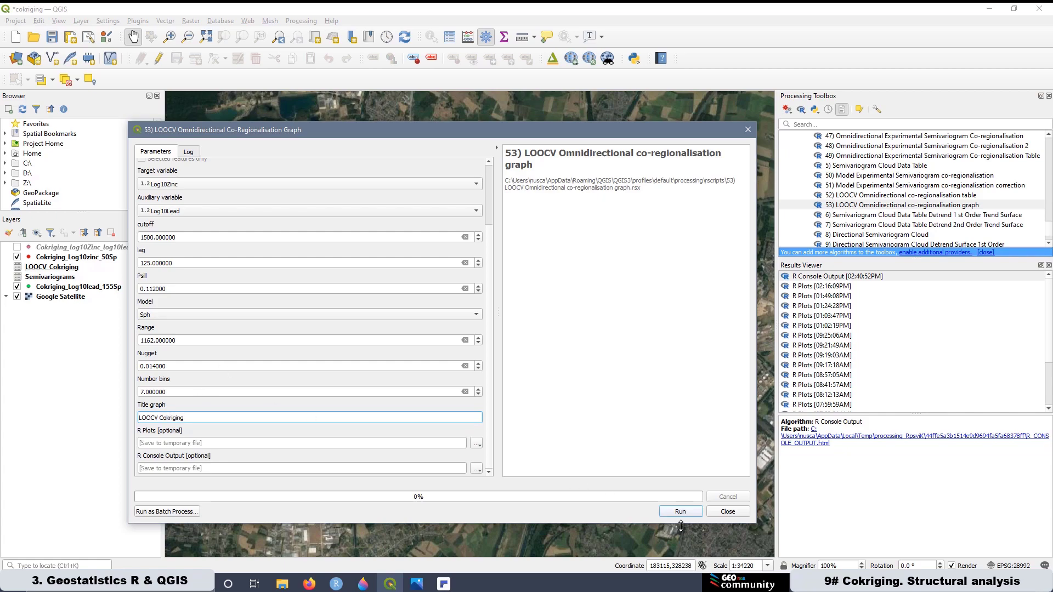
{"action": "left_click", "coordinate": [671, 512]}
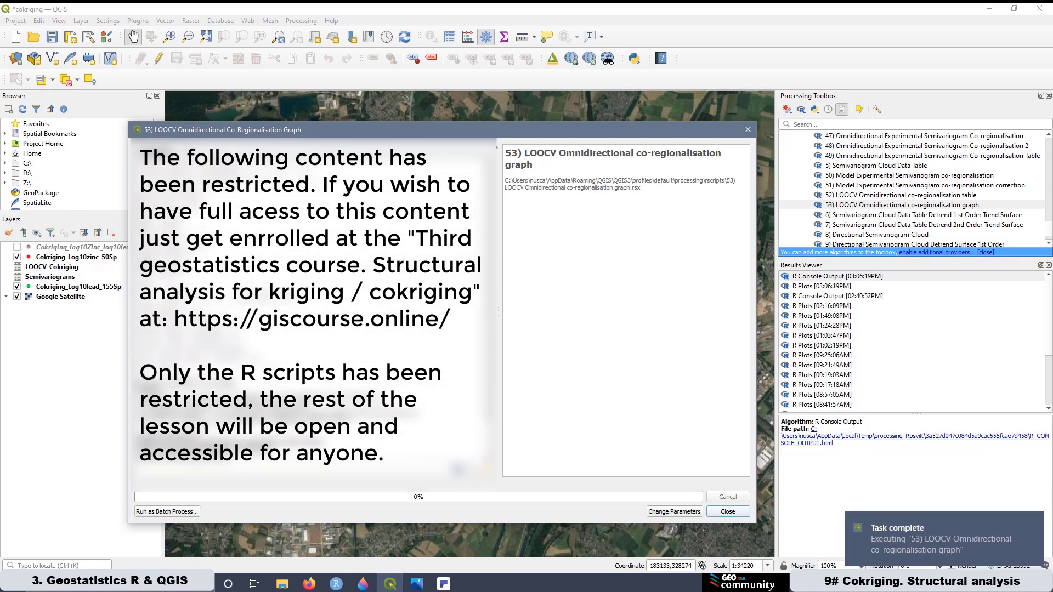
Review the fitted variogram parameters and the error statistics from mean_error to iqr in the log, checking them against the input parameters
{"action": "left_click_drag", "start_coordinate": [275, 364], "coordinate": [132, 318]}
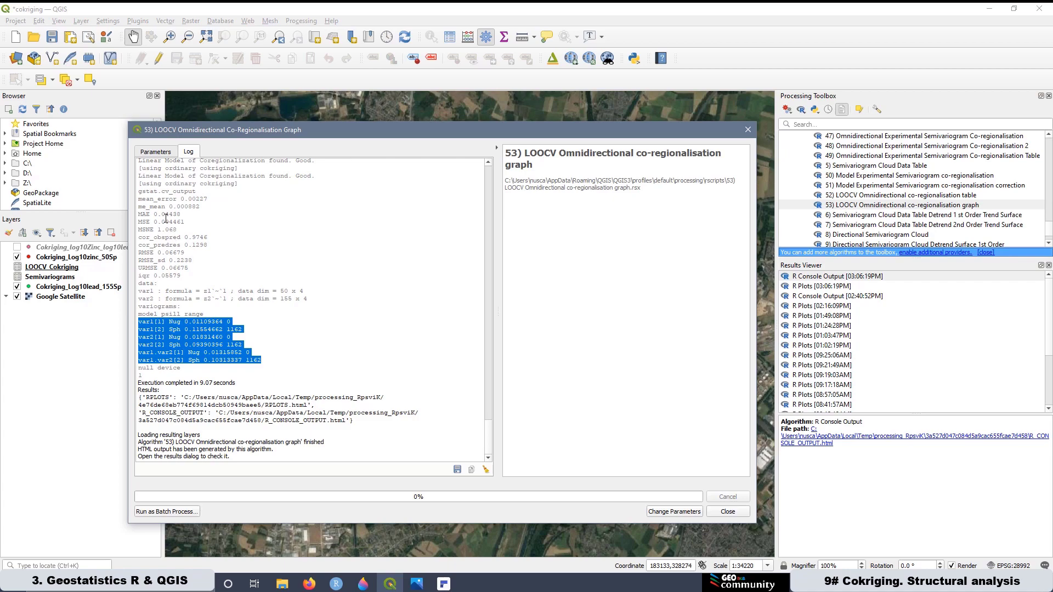
{"action": "left_click", "coordinate": [156, 151]}
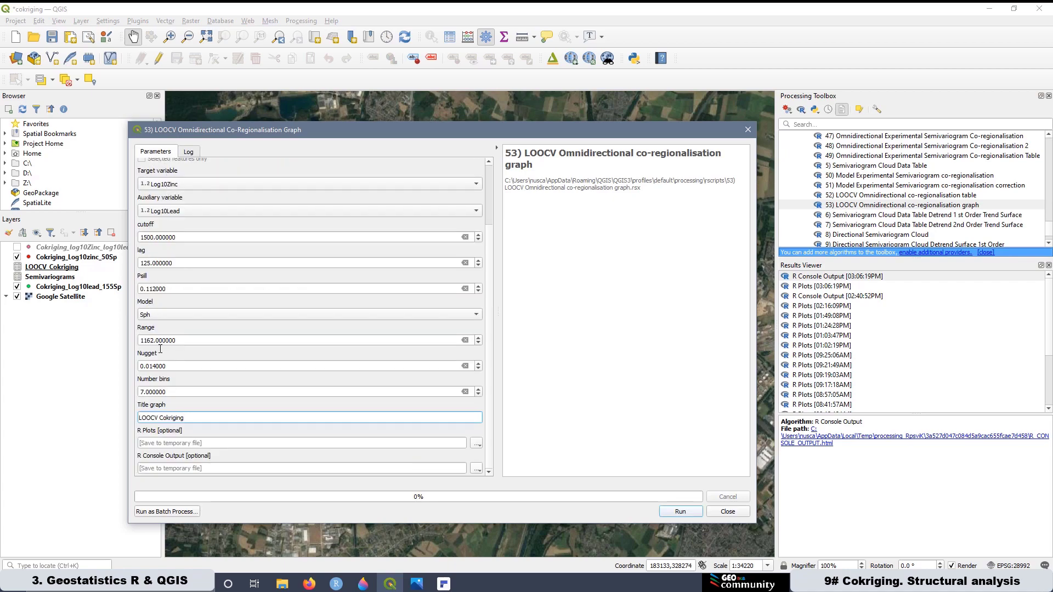
{"action": "left_click", "coordinate": [188, 153]}
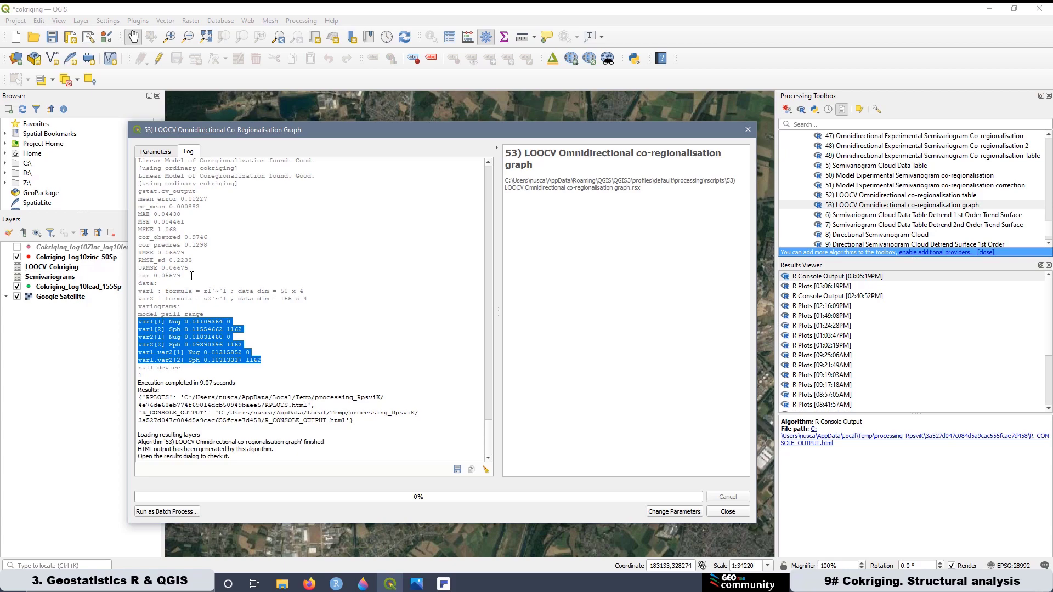
{"action": "left_click_drag", "start_coordinate": [192, 276], "coordinate": [136, 201]}
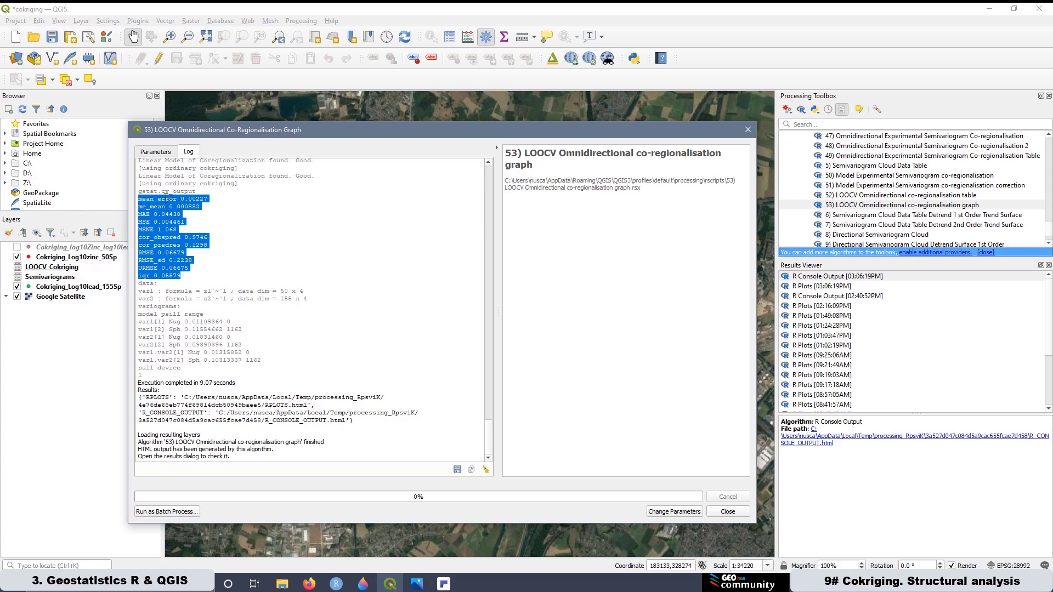
{"action": "left_click", "coordinate": [186, 276]}
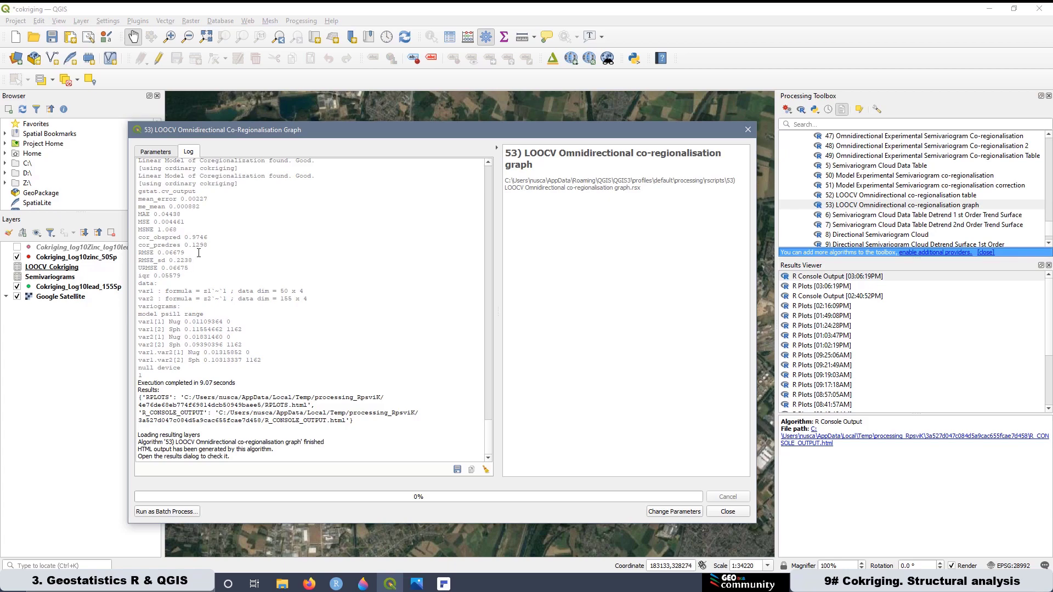
Check the RMSE in the log and examine the LOOCV Cokriging residual, Q-Q, histogram and cross-validation plots
{"action": "left_click_drag", "start_coordinate": [192, 252], "coordinate": [135, 253]}
{"action": "double_click", "coordinate": [828, 286]}
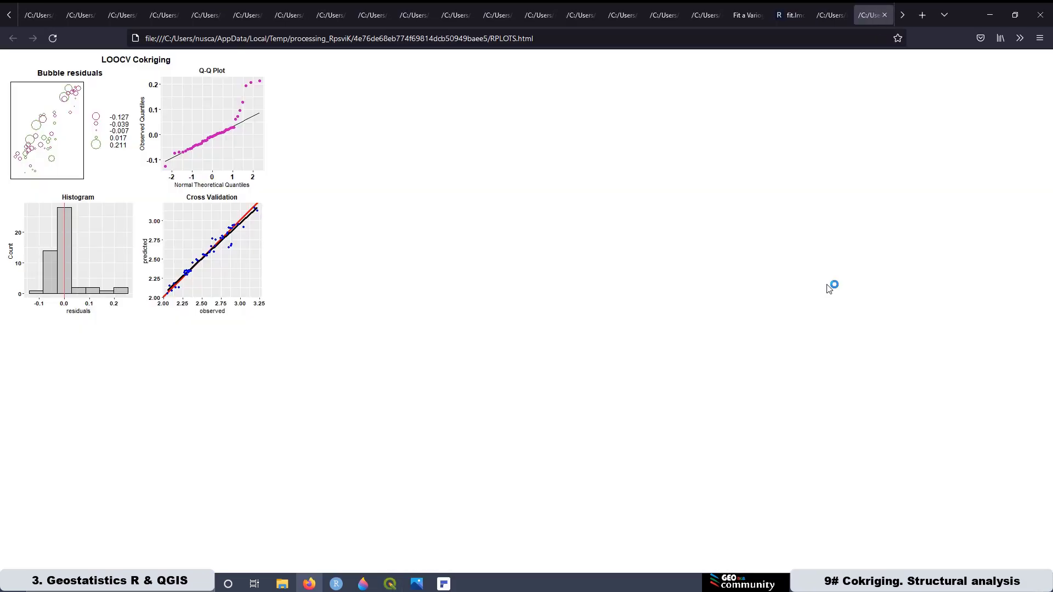
{"action": "scroll", "coordinate": [605, 333], "scroll_direction": "up", "scroll_amount": 6}
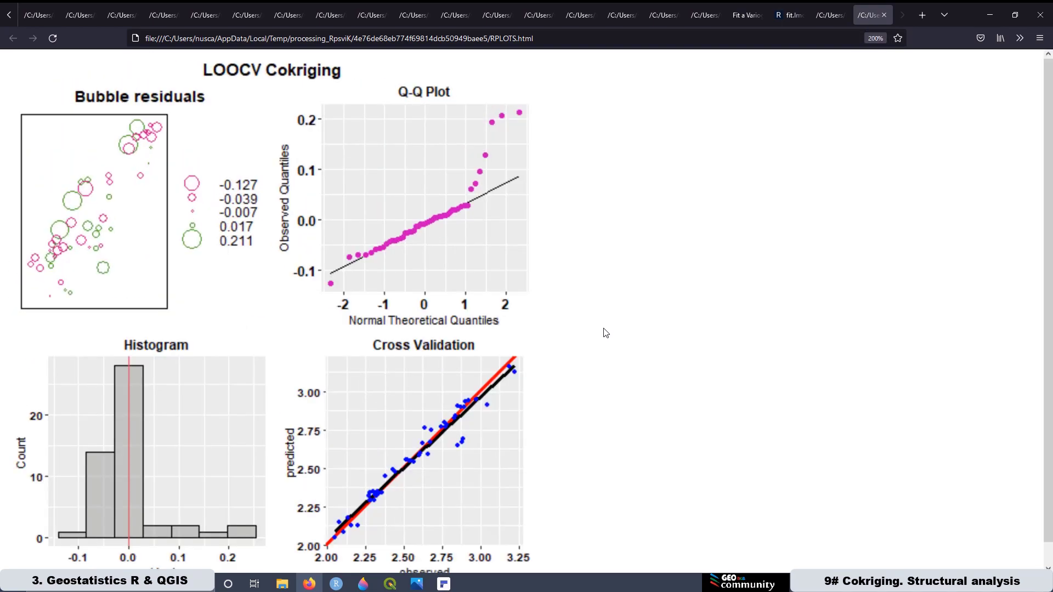
{"action": "scroll", "coordinate": [605, 333], "scroll_direction": "down", "scroll_amount": 1}
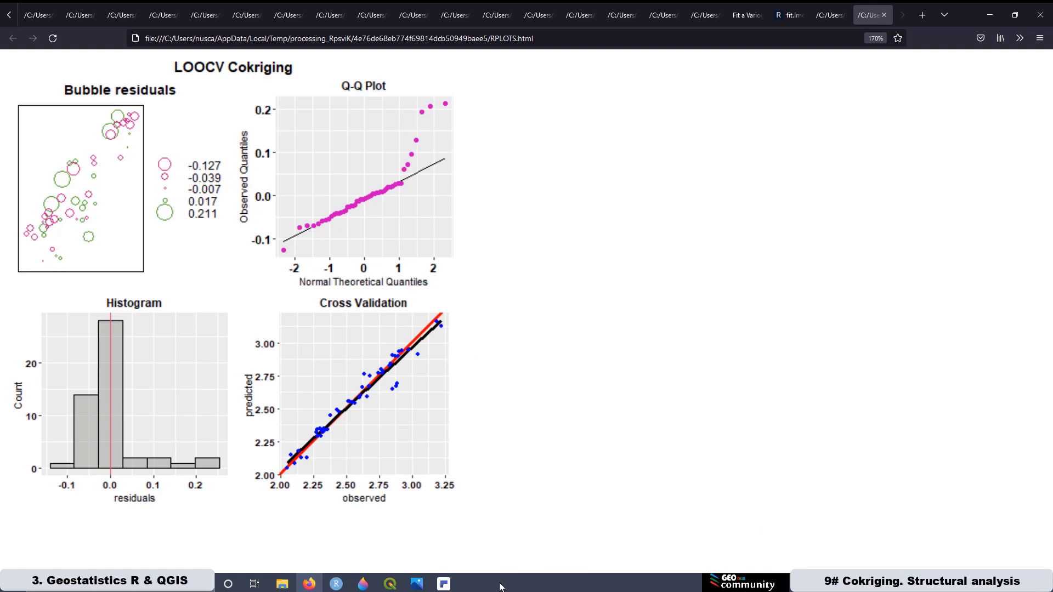
Return to QGIS and open the 41) LOOCV. Omnid Graph script for ordinary kriging cross-validation
{"action": "left_click", "coordinate": [394, 586]}
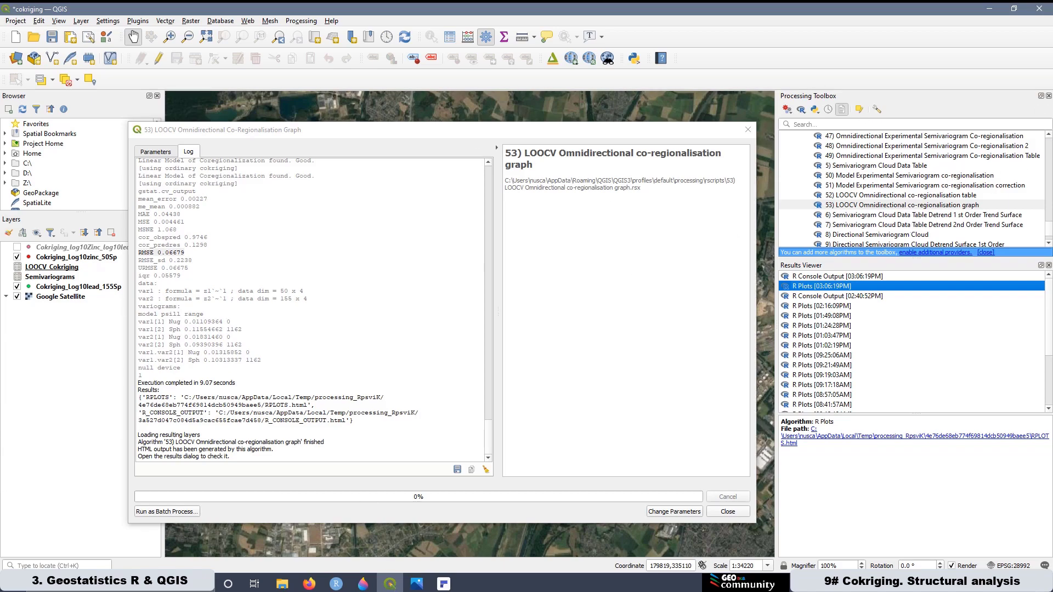
{"action": "scroll", "coordinate": [929, 207], "scroll_direction": "up", "scroll_amount": 2}
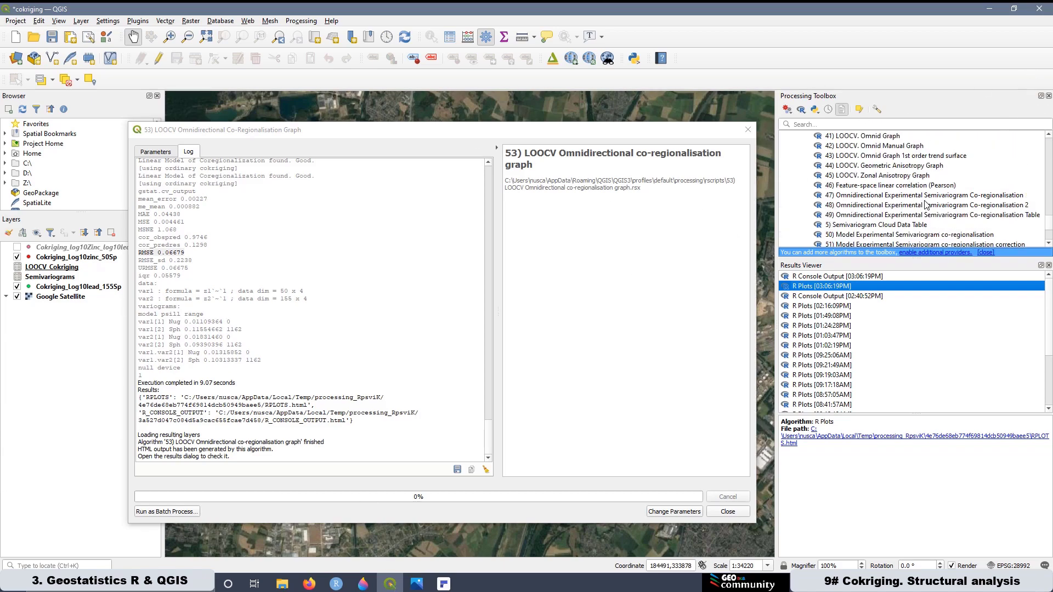
{"action": "scroll", "coordinate": [907, 217], "scroll_direction": "up", "scroll_amount": 1}
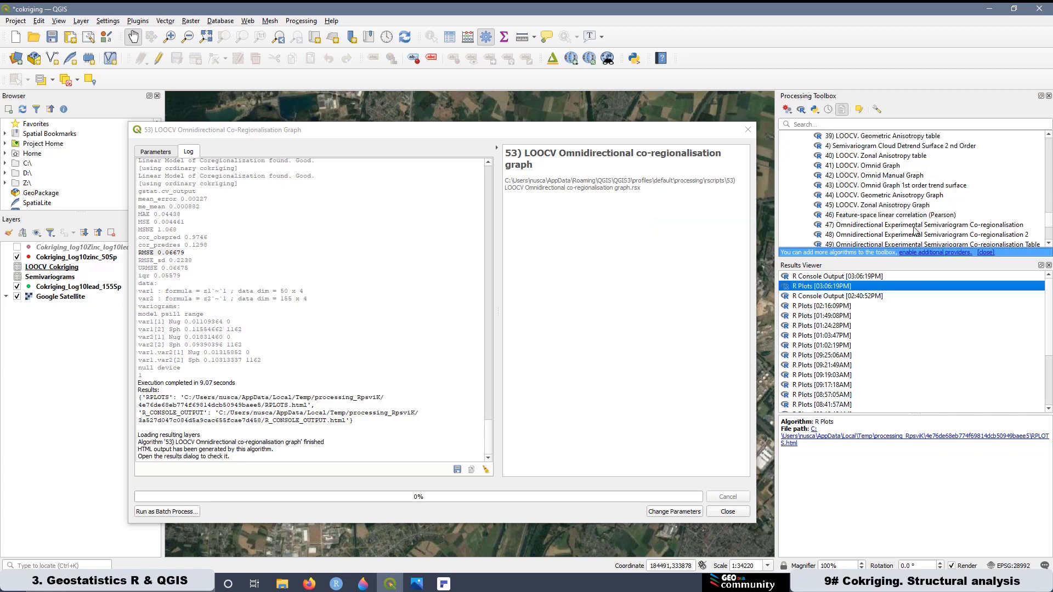
{"action": "left_click", "coordinate": [884, 178]}
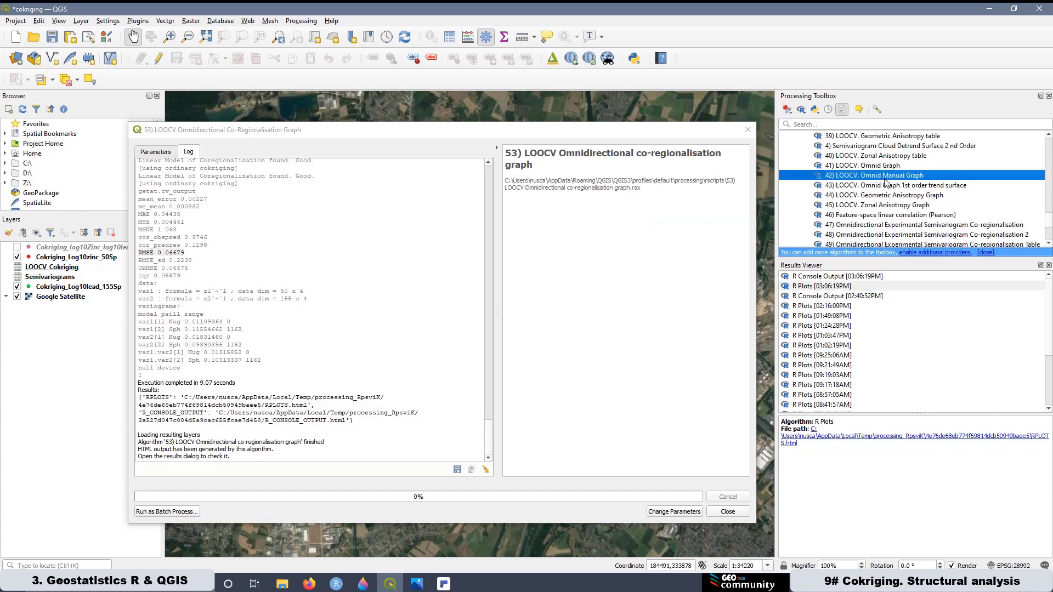
{"action": "left_click", "coordinate": [858, 167]}
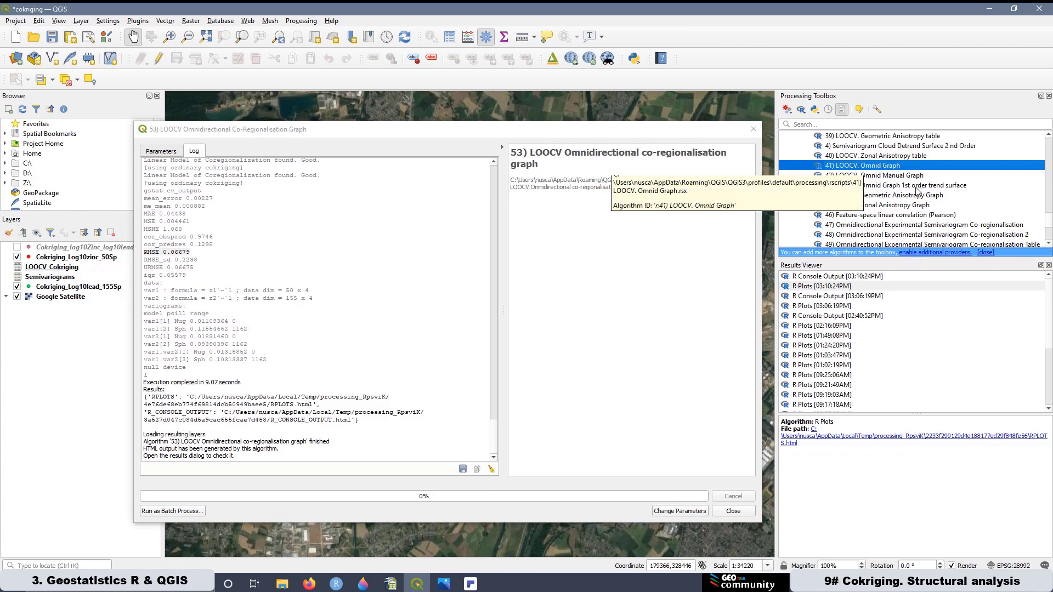
{"action": "double_click", "coordinate": [866, 166]}
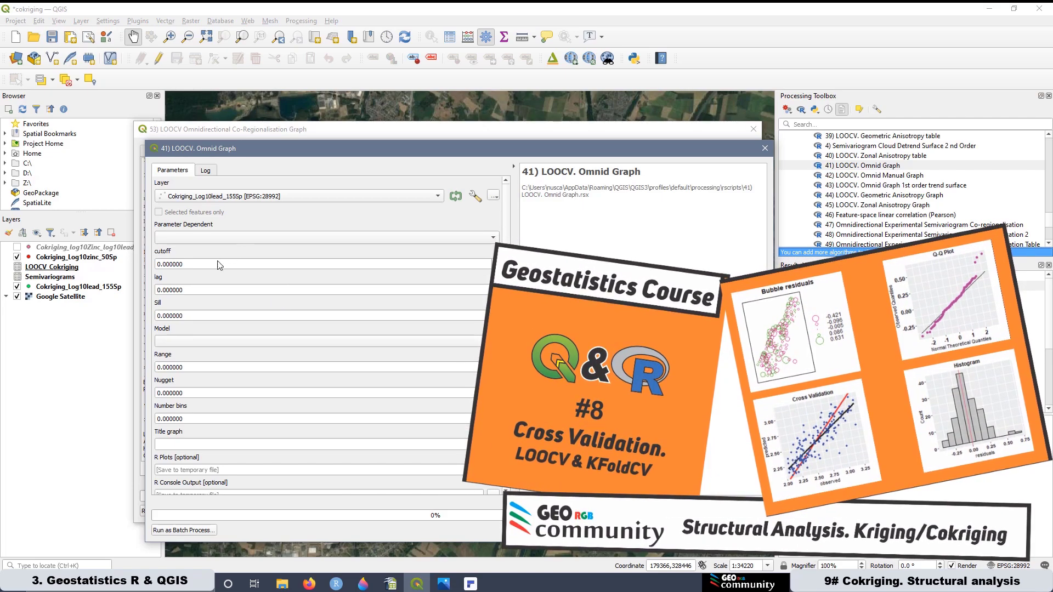
Choose layer Cokriging_Log10zinc_50Sp with Log10Zinc as dependent parameter, and set the cutoff to 1500 and the lag to 125
{"action": "left_click", "coordinate": [237, 199]}
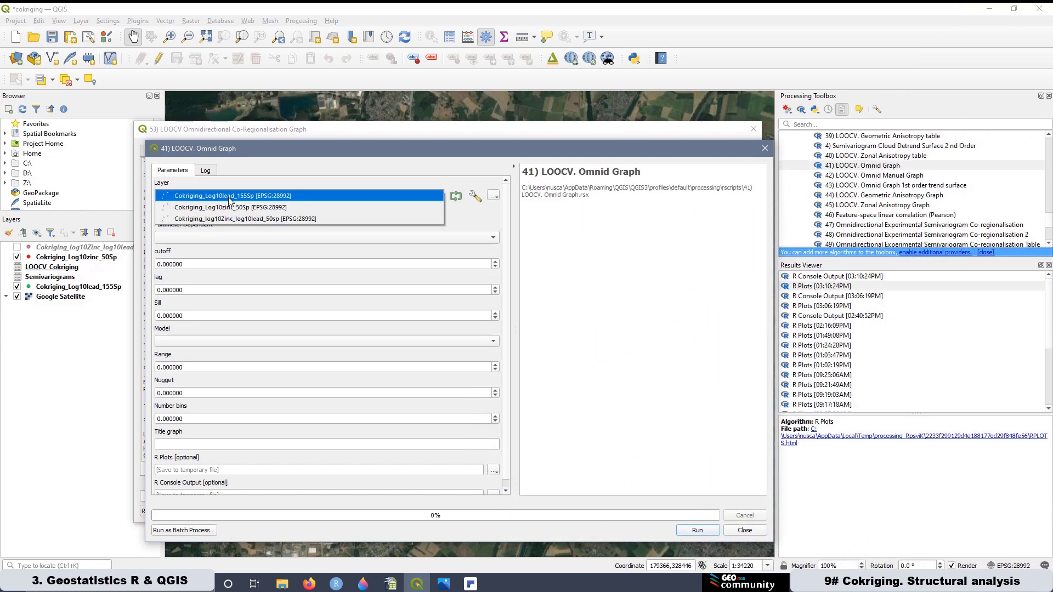
{"action": "left_click", "coordinate": [241, 207]}
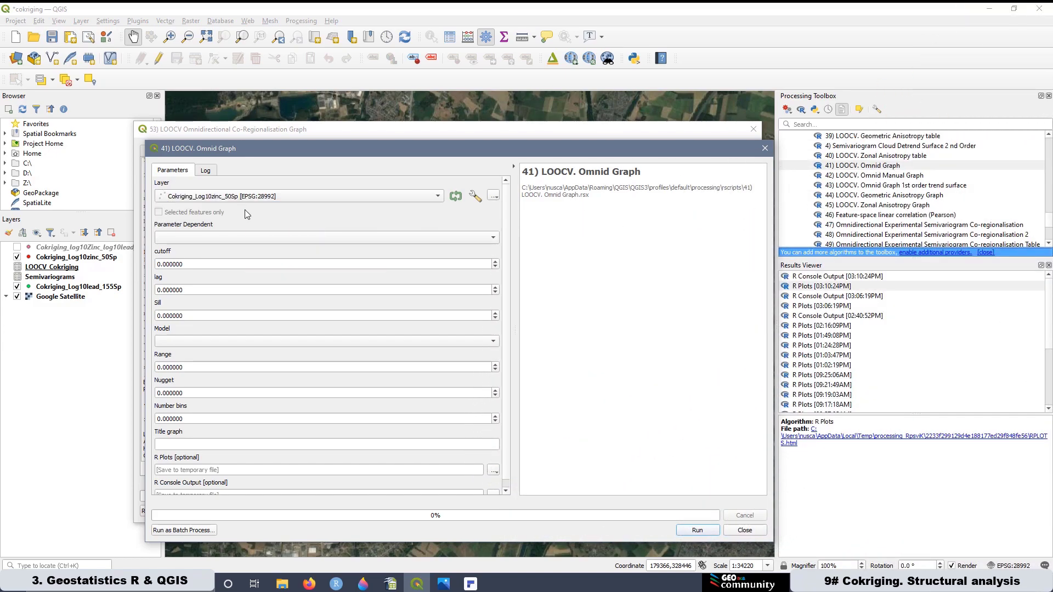
{"action": "left_click", "coordinate": [188, 238]}
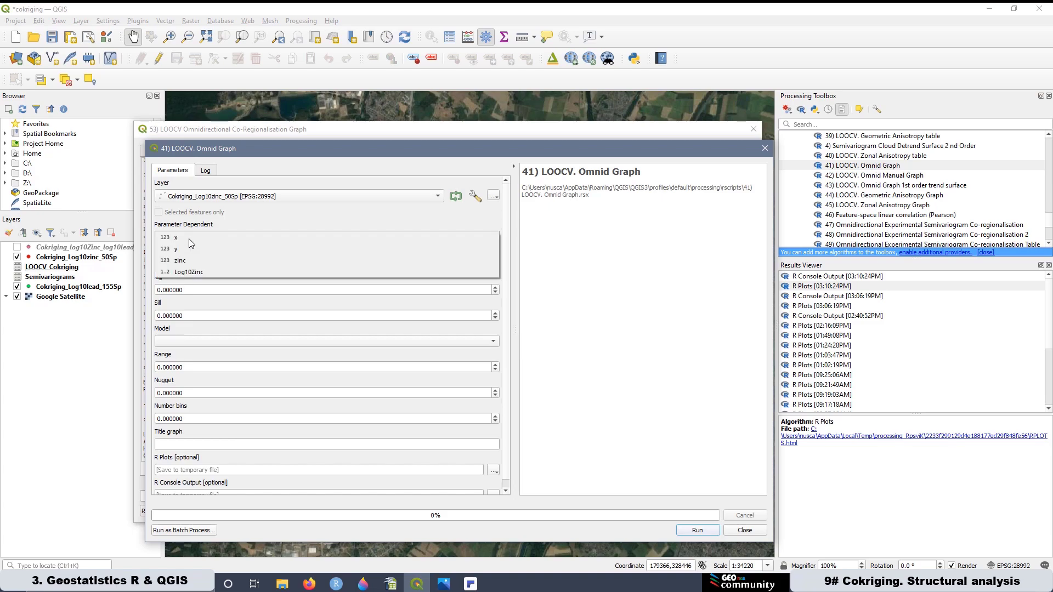
{"action": "left_click", "coordinate": [191, 272]}
{"action": "key", "text": "Tab"}
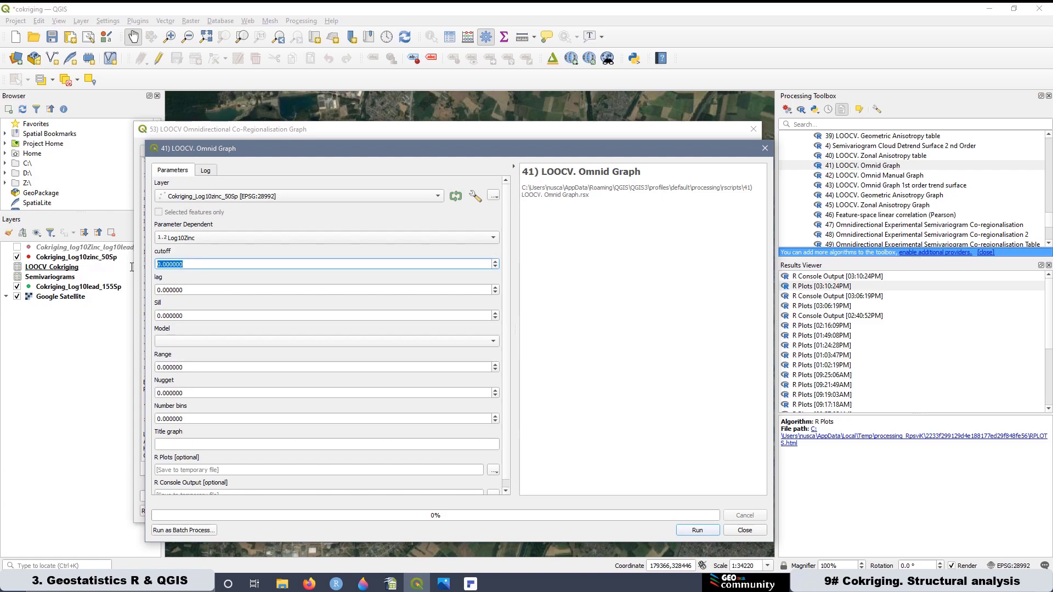
{"action": "type", "text": "1500"}
{"action": "key", "text": "Tab"}
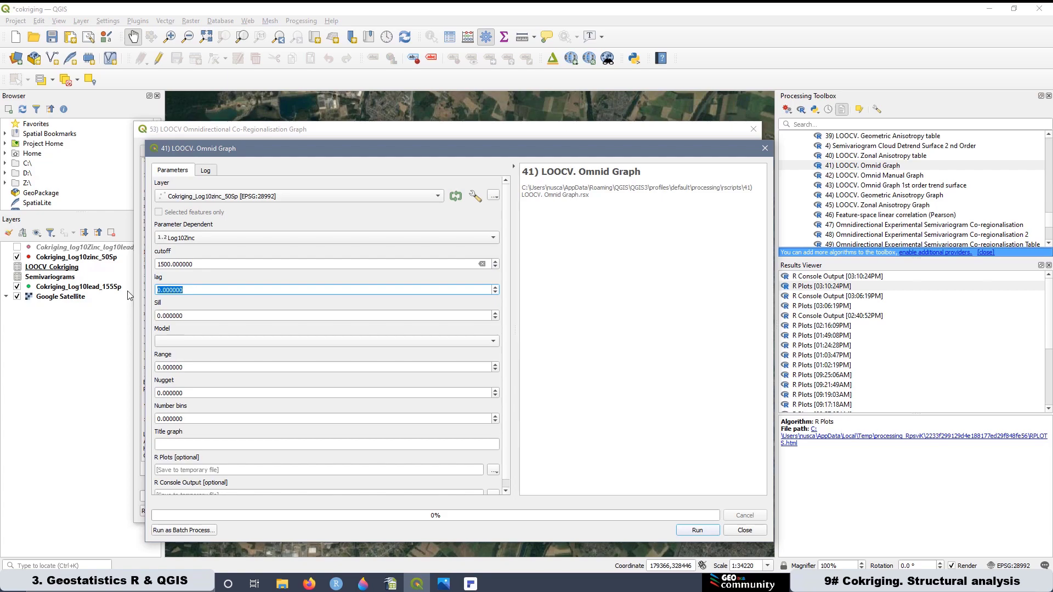
{"action": "type", "text": "125"}
Define the kriging variogram model with sill 0.112, model Sph, range 1000 and nugget 0.014
{"action": "left_click", "coordinate": [195, 316]}
{"action": "key", "text": "ctrl+a"}
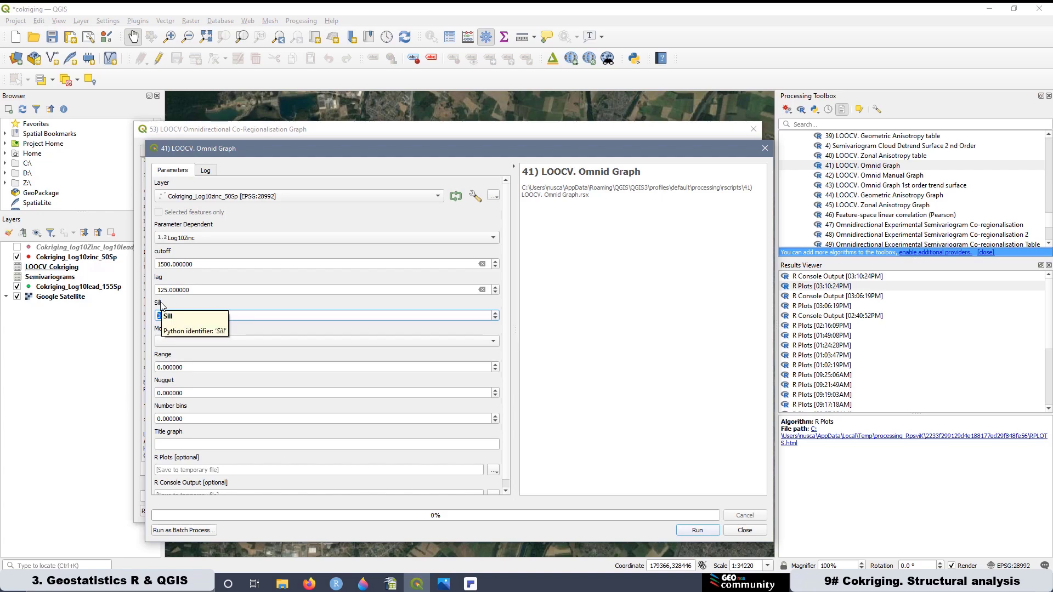
{"action": "type", "text": "0"}
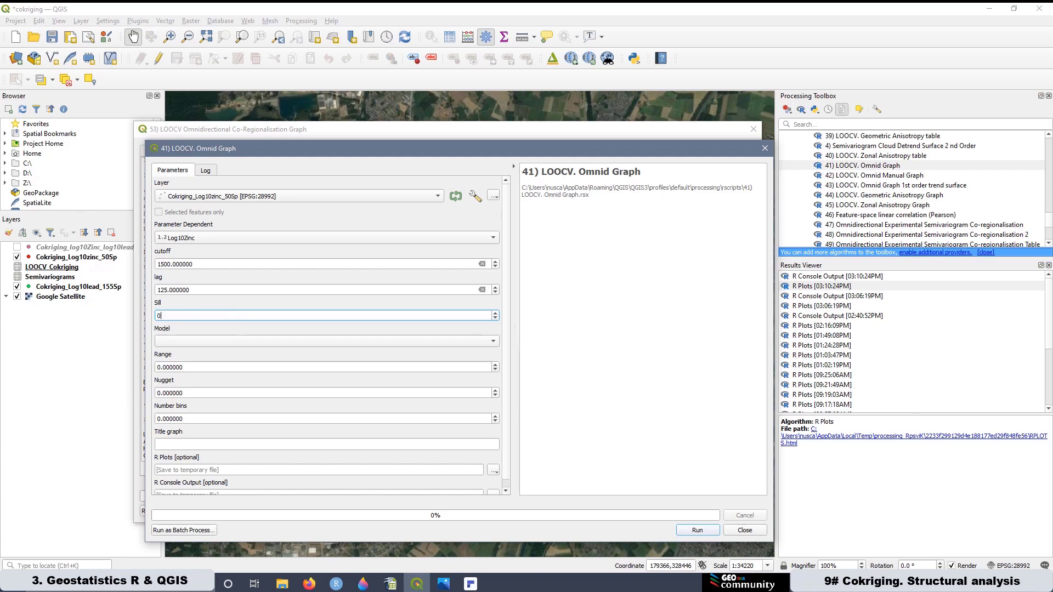
{"action": "type", "text": ".112"}
{"action": "left_click", "coordinate": [187, 344]}
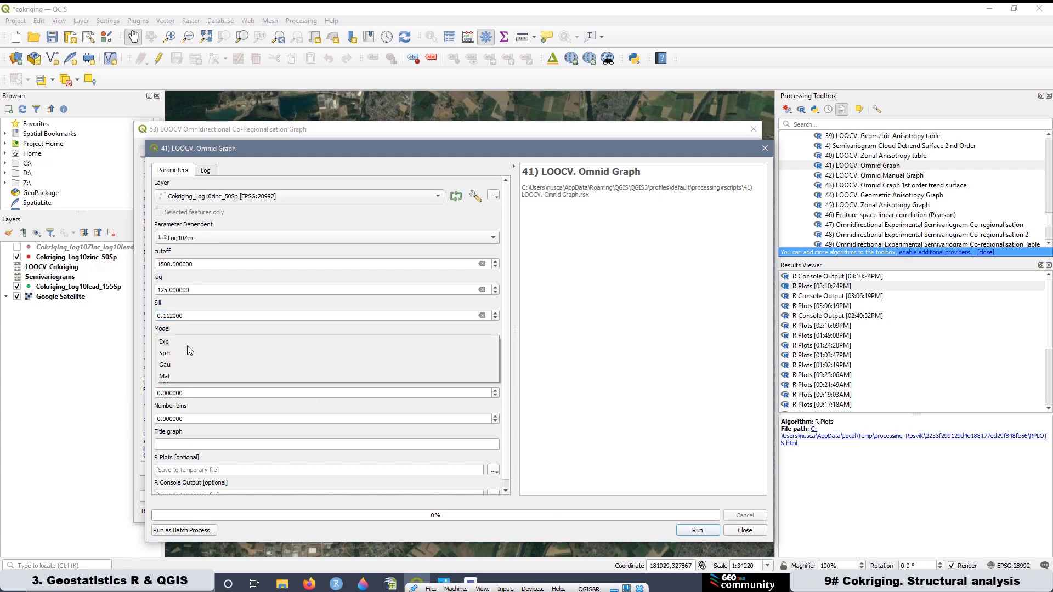
{"action": "left_click", "coordinate": [186, 353]}
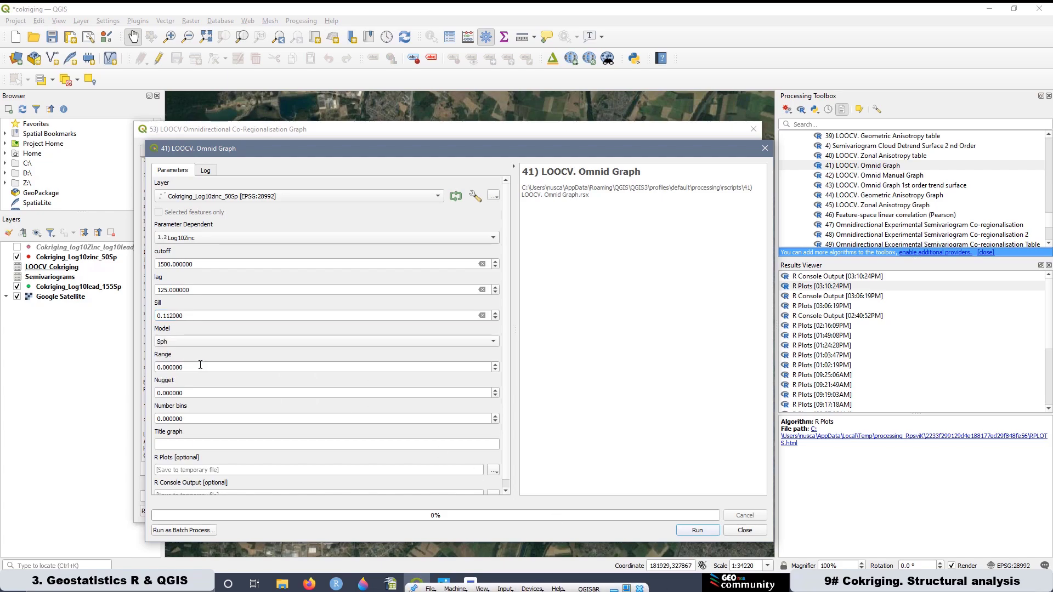
{"action": "left_click_drag", "start_coordinate": [200, 364], "coordinate": [153, 359]}
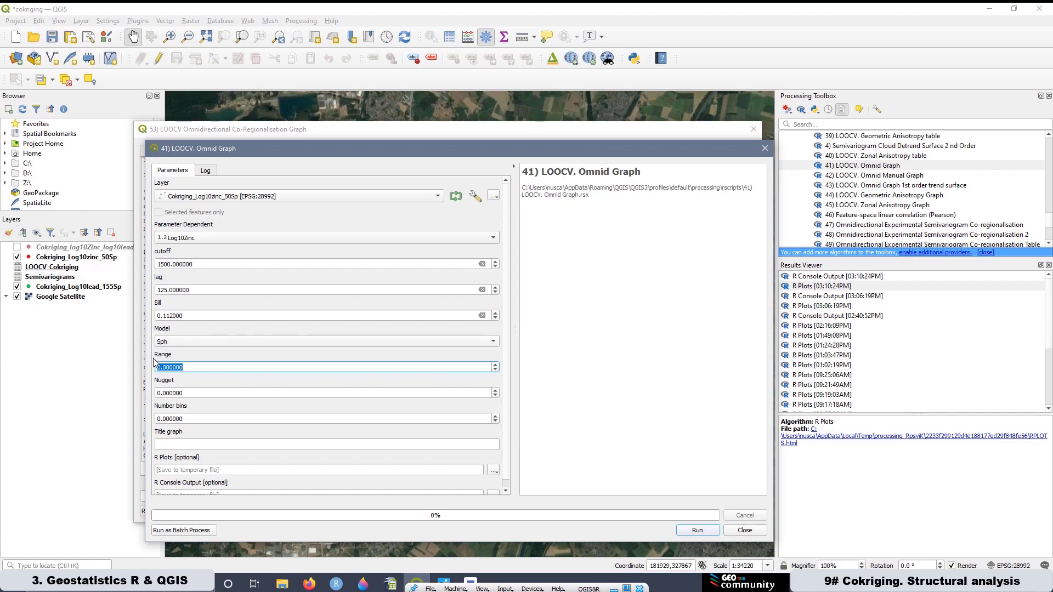
{"action": "type", "text": "4"}
{"action": "key", "text": "Tab"}
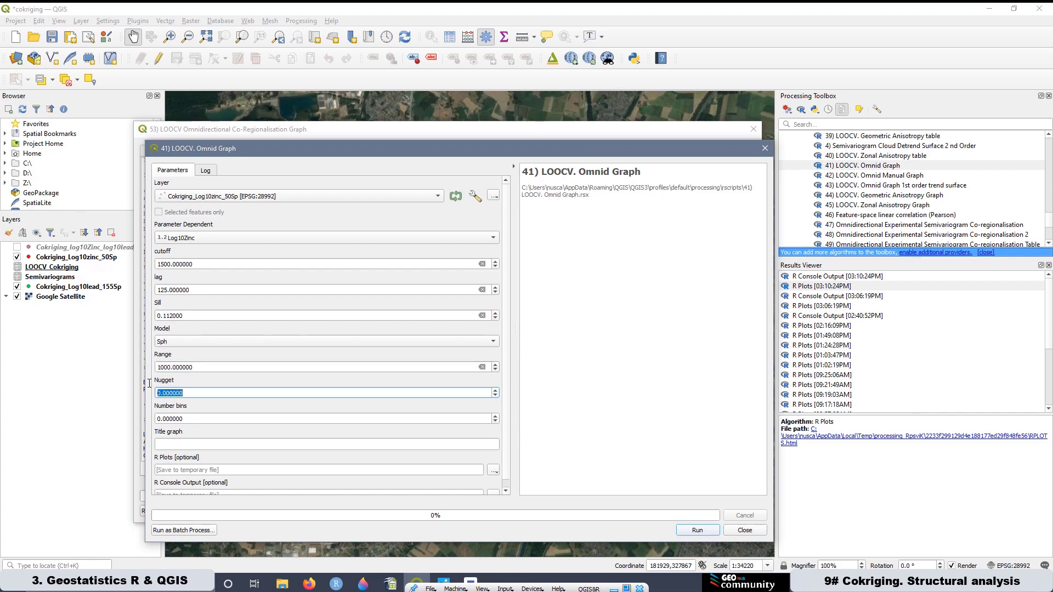
{"action": "type", "text": "0.014"}
{"action": "key", "text": "Tab"}
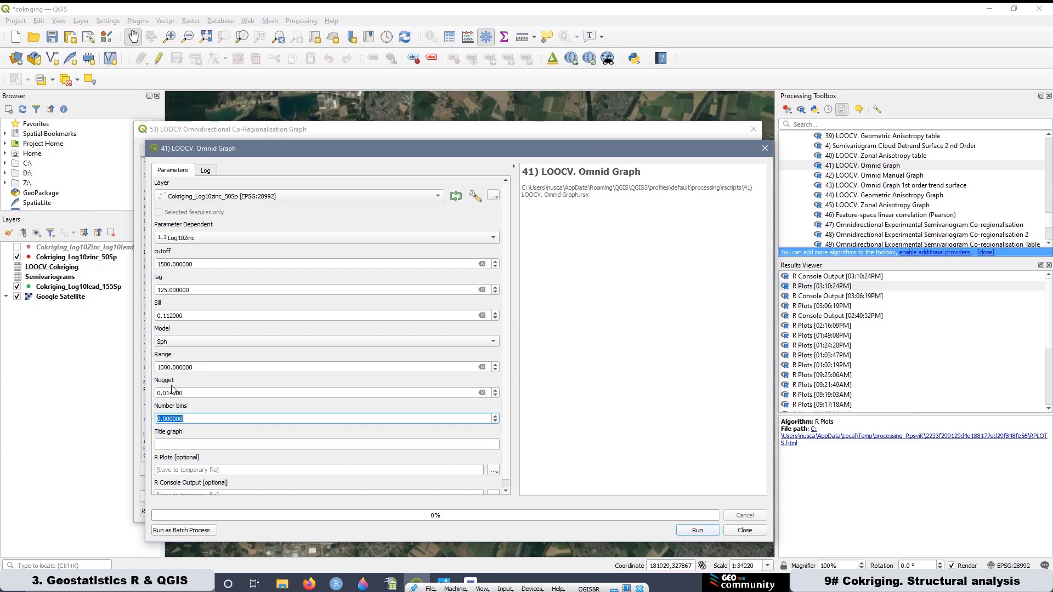
Set the number of bins to 7, title the graph "LOOCV. Kriging" and run the script
{"action": "type", "text": "7"}
{"action": "left_click", "coordinate": [168, 442]}
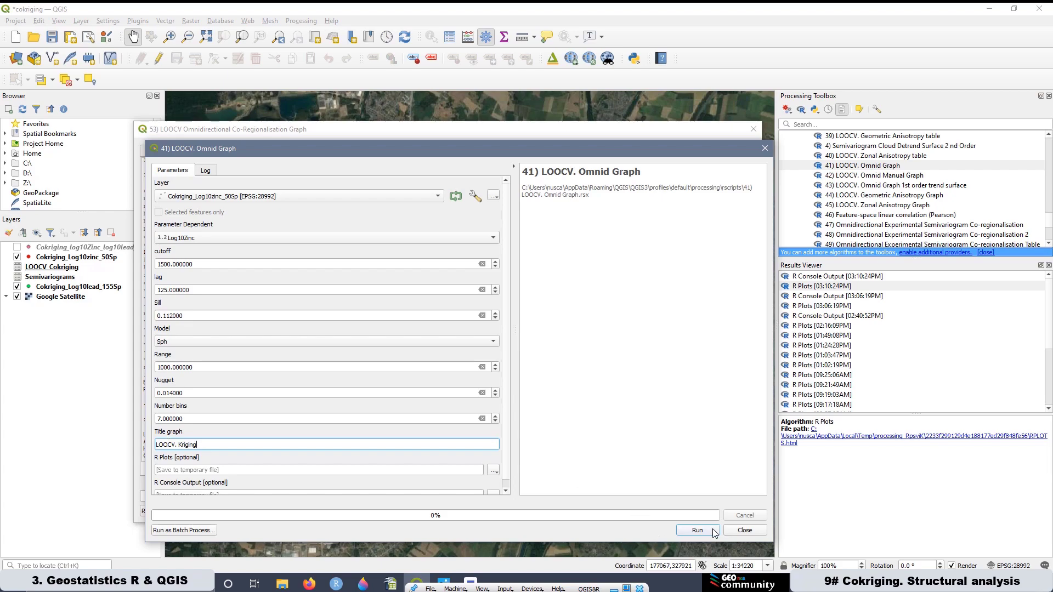
{"action": "left_click", "coordinate": [697, 530]}
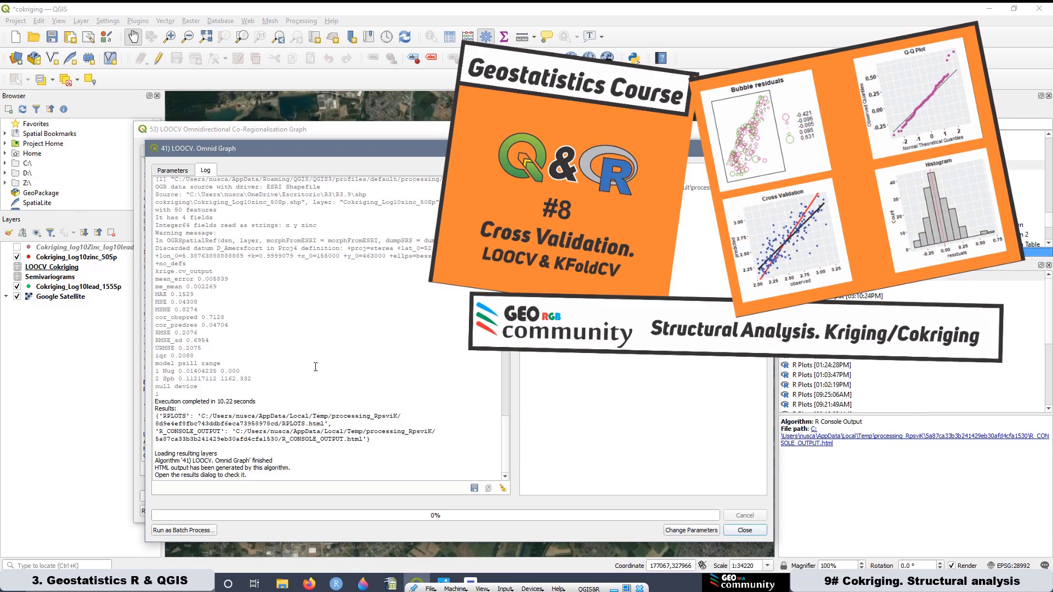
Review the kriging error statistics and compare the RMSE side by side with the co-regionalisation log
{"action": "left_click_drag", "start_coordinate": [194, 355], "coordinate": [154, 274]}
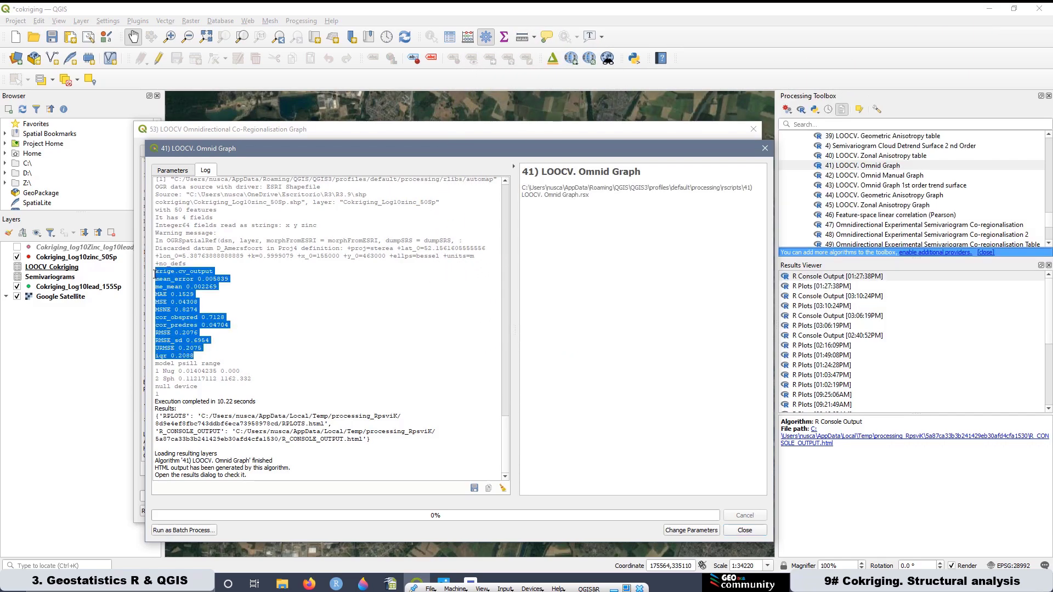
{"action": "left_click", "coordinate": [210, 302]}
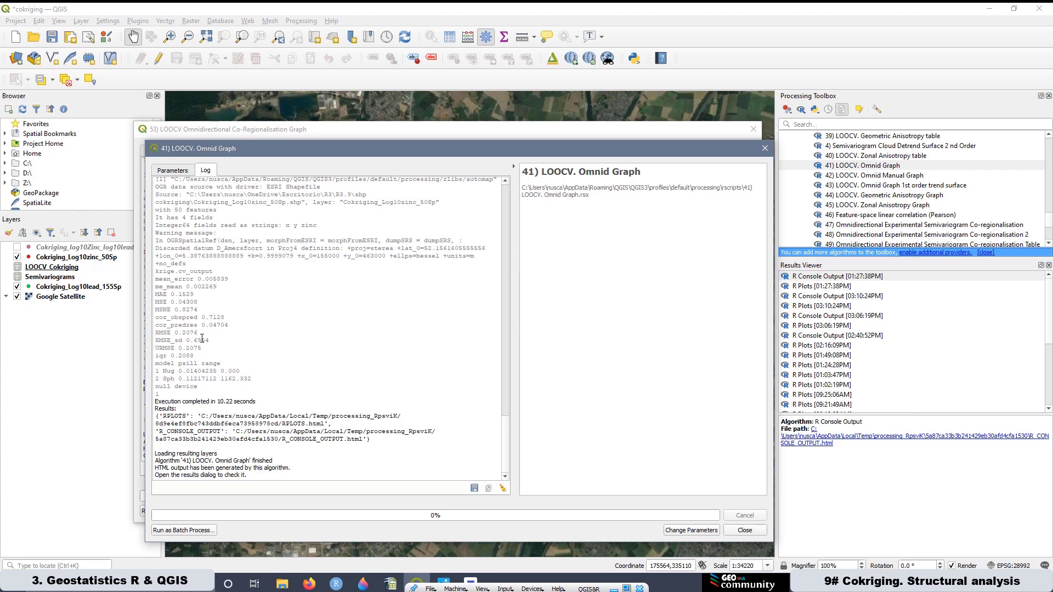
{"action": "left_click_drag", "start_coordinate": [203, 332], "coordinate": [154, 332]}
{"action": "left_click_drag", "start_coordinate": [346, 152], "coordinate": [537, 136]}
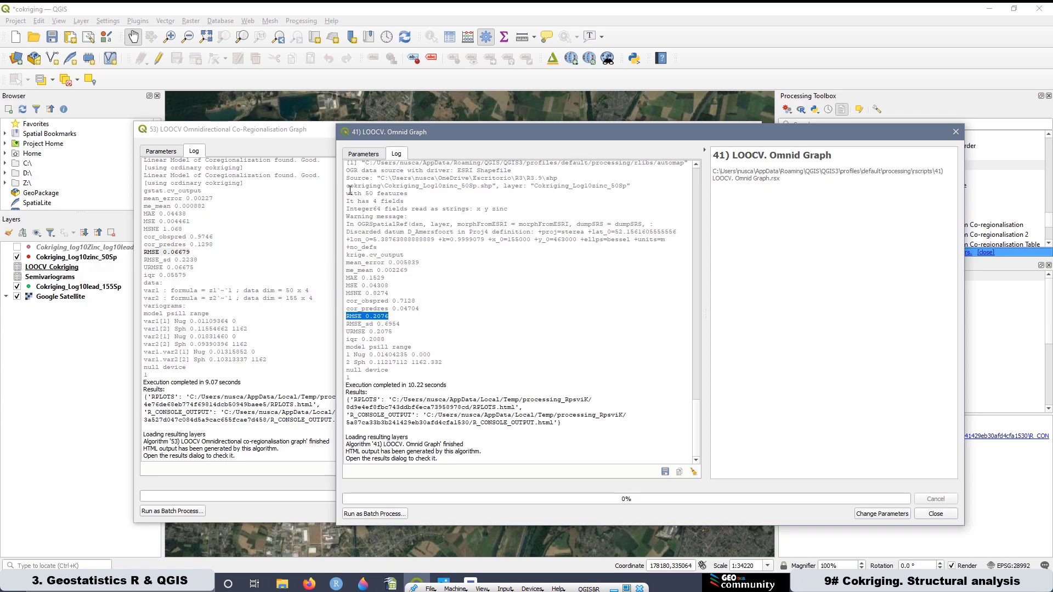
Check the fitted nugget, sill and range in the kriging log against the input parameters of both cross-validation scripts
{"action": "left_click_drag", "start_coordinate": [442, 363], "coordinate": [347, 355]}
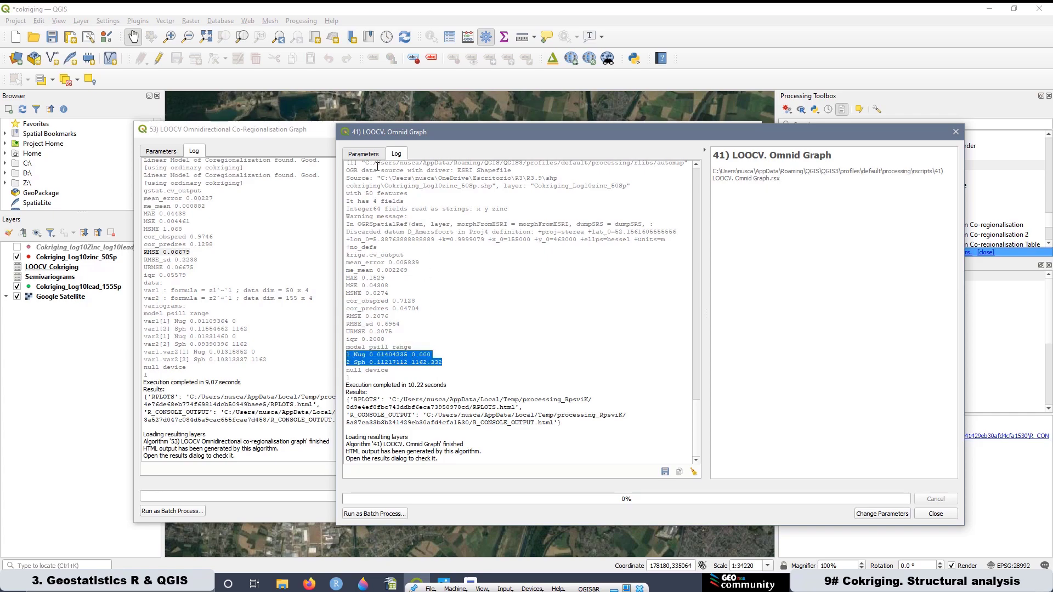
{"action": "left_click", "coordinate": [365, 154]}
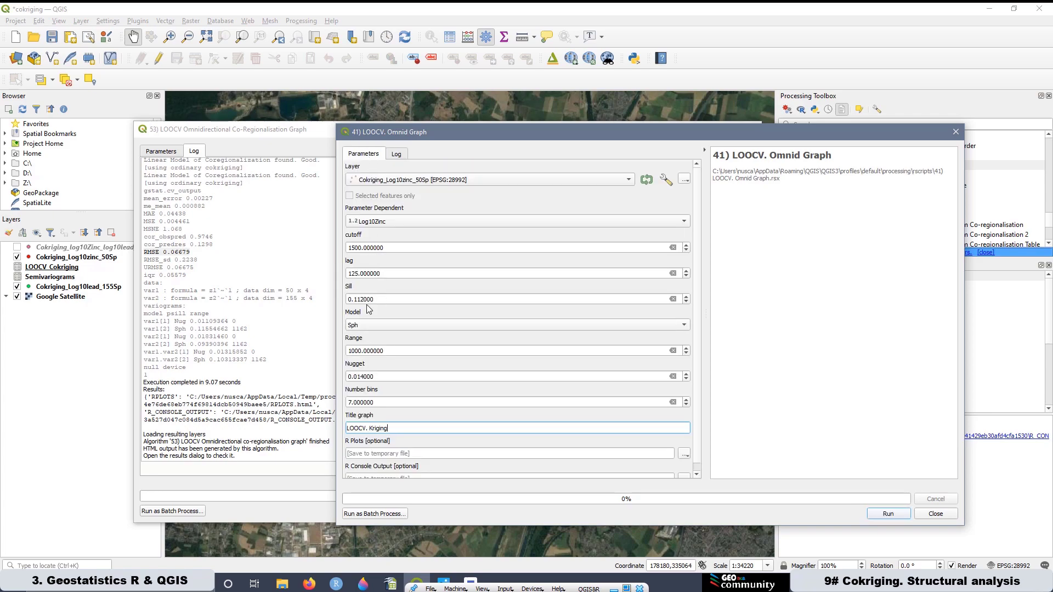
{"action": "left_click", "coordinate": [398, 155]}
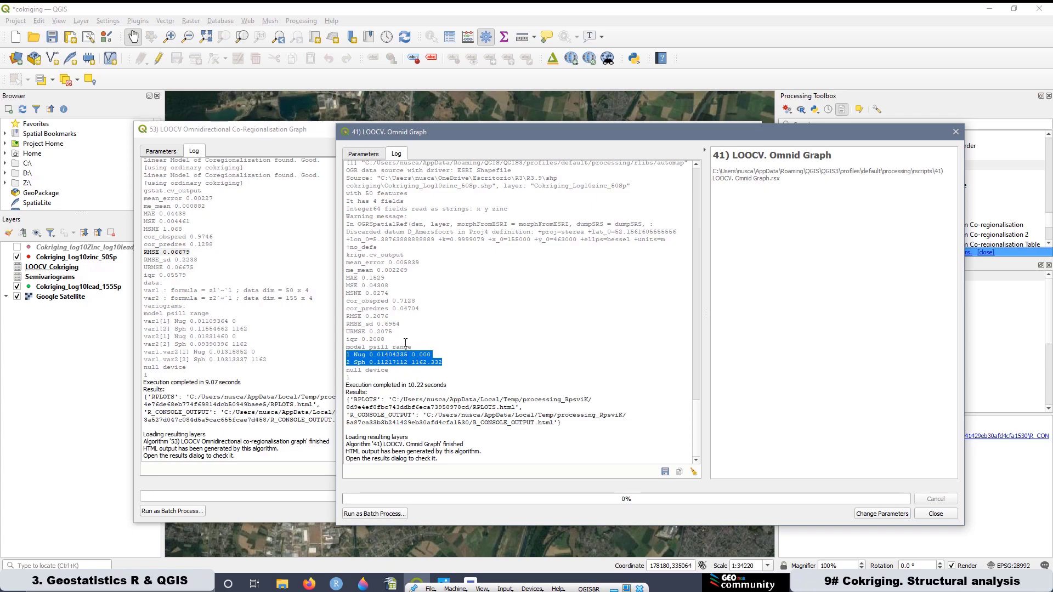
{"action": "left_click", "coordinate": [159, 154]}
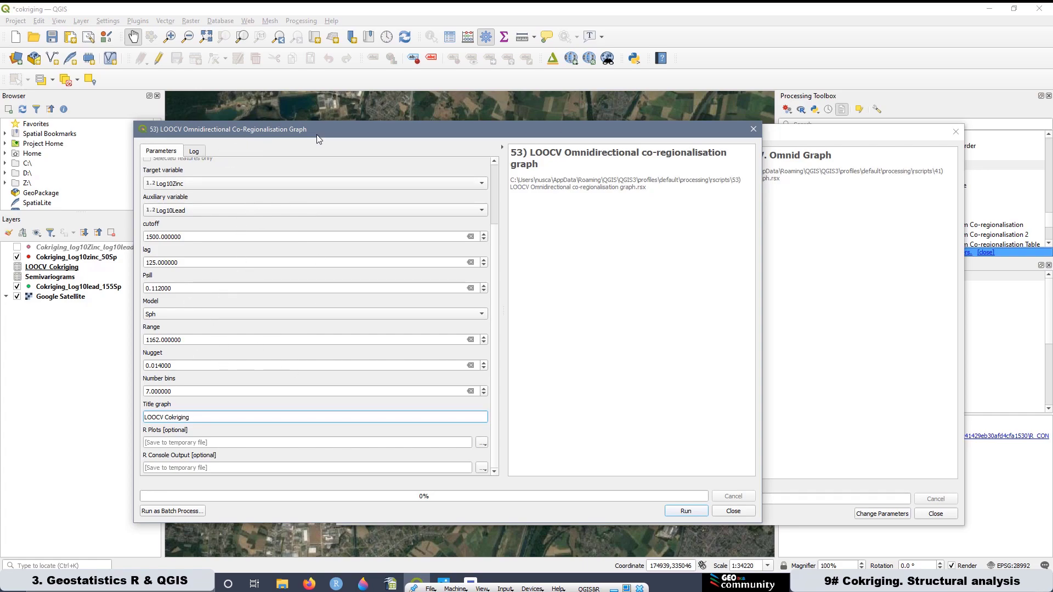
{"action": "left_click", "coordinate": [823, 143]}
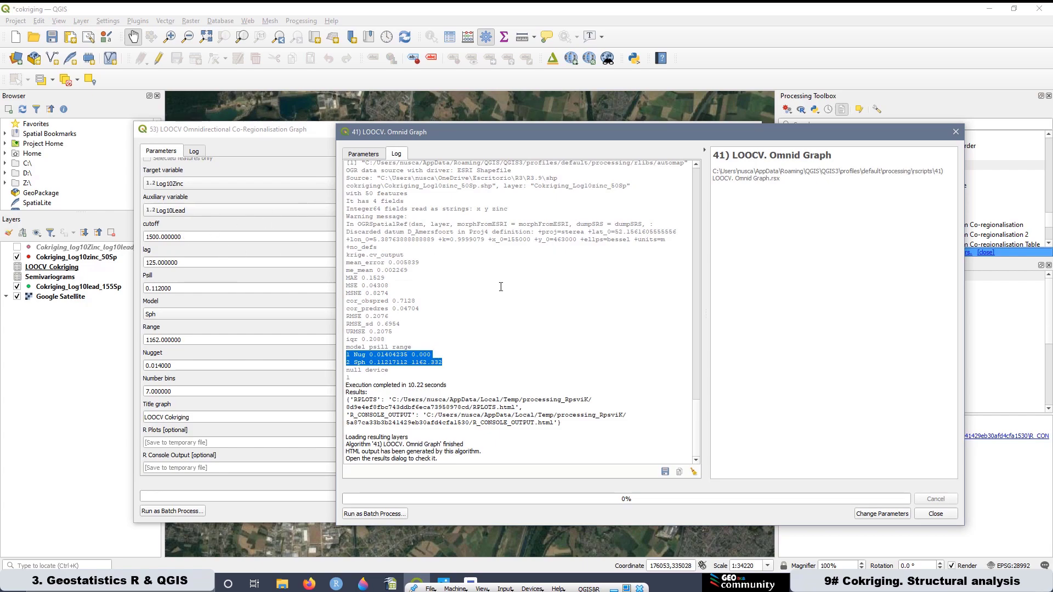
View the R console output of the kriging cross-validation, close it and open the matching R plots
{"action": "left_click_drag", "start_coordinate": [614, 134], "coordinate": [446, 149]}
{"action": "left_click_drag", "start_coordinate": [425, 142], "coordinate": [405, 135]}
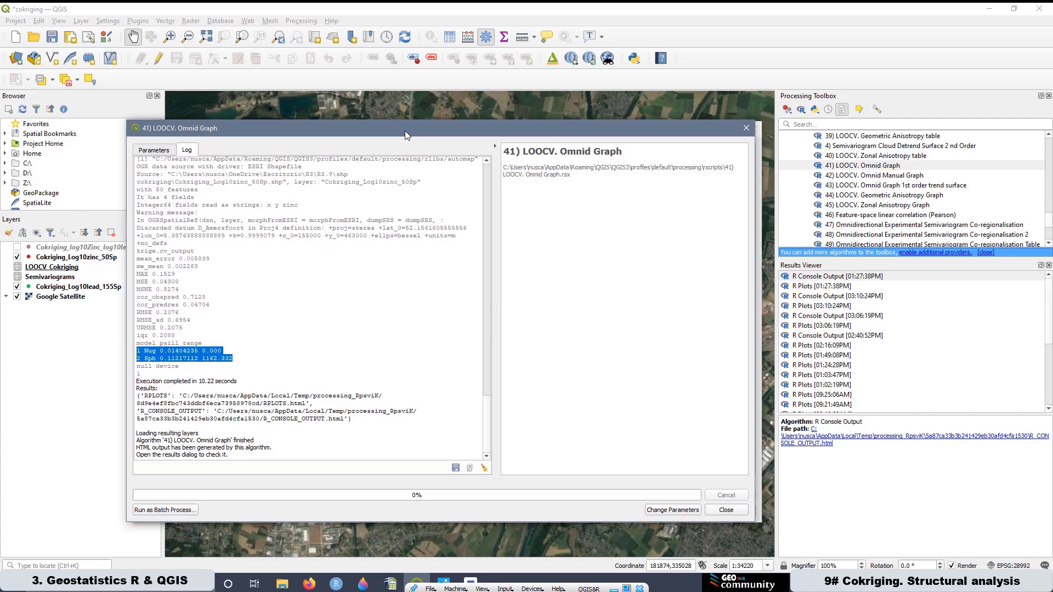
{"action": "double_click", "coordinate": [850, 276]}
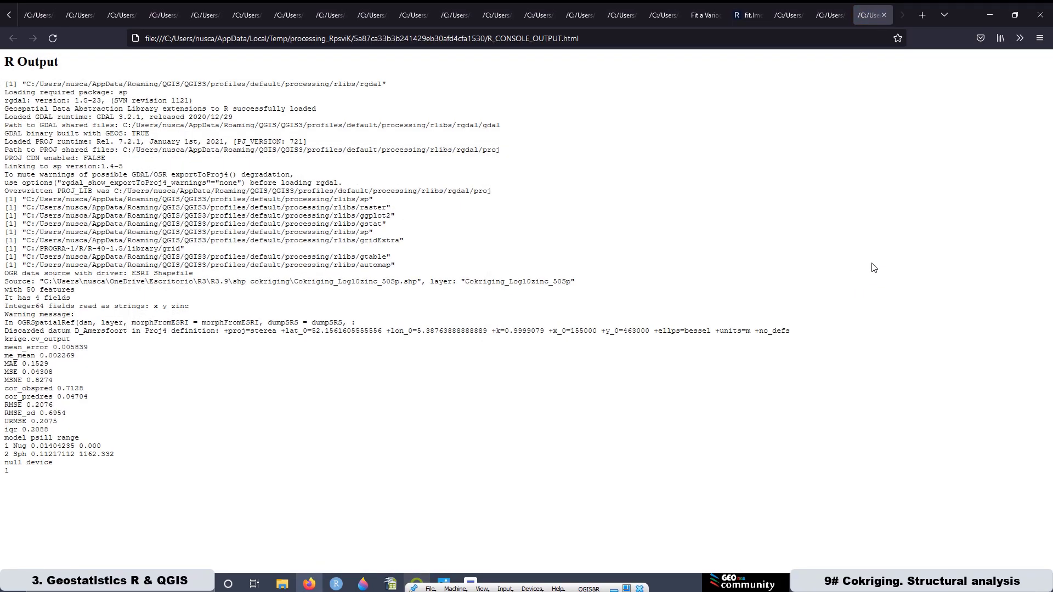
{"action": "left_click", "coordinate": [884, 15]}
{"action": "left_click", "coordinate": [983, 15]}
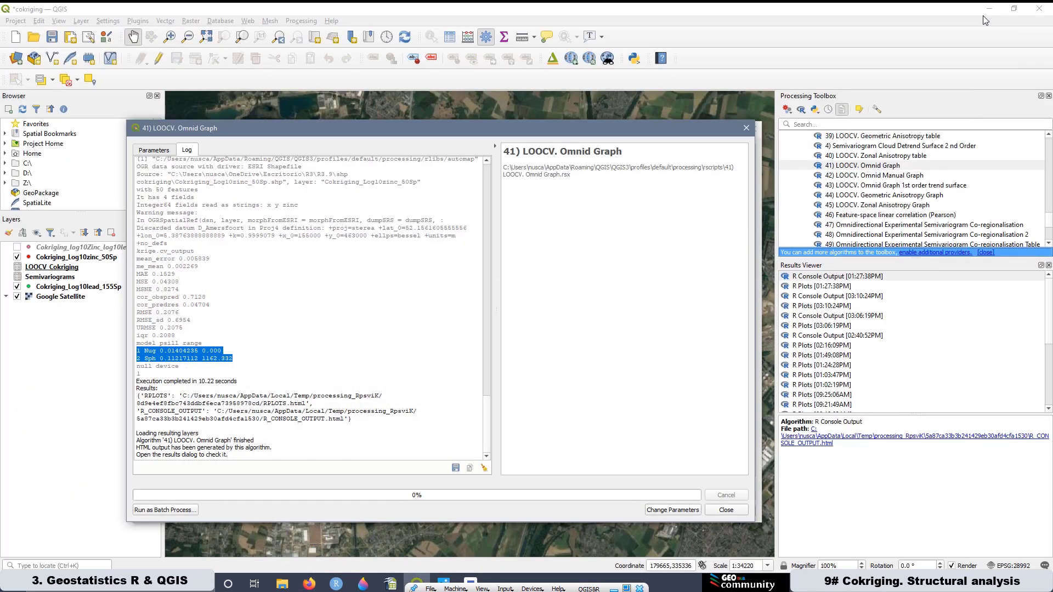
{"action": "double_click", "coordinate": [832, 287]}
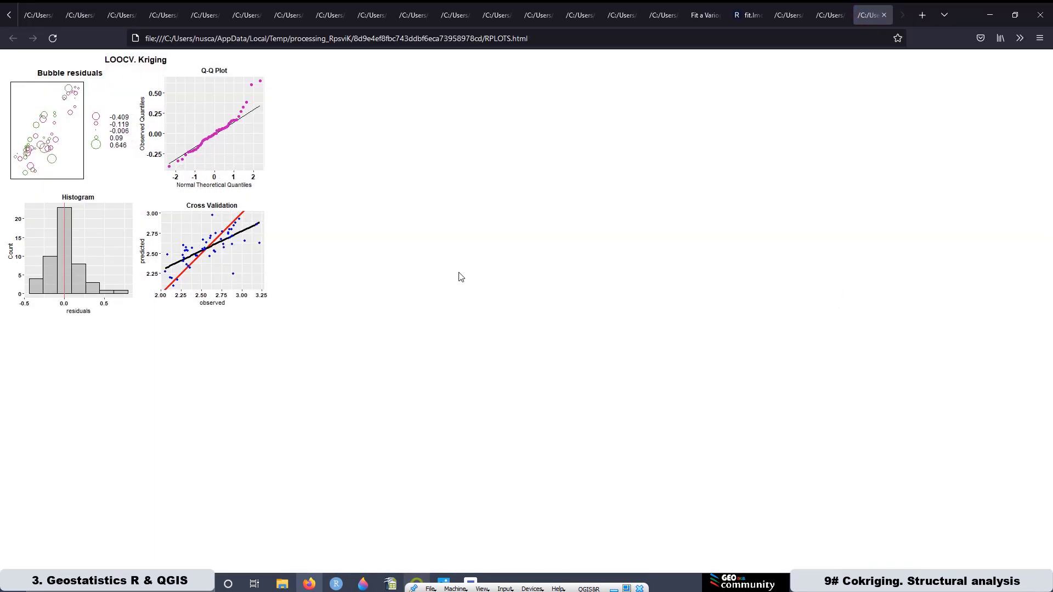
Enlarge the LOOCV kriging plots and compare their residuals, Q-Q plot, histogram and cross-validation graph with the cokriging ones
{"action": "scroll", "coordinate": [461, 277], "scroll_direction": "up", "scroll_amount": 5, "text": "ctrl"}
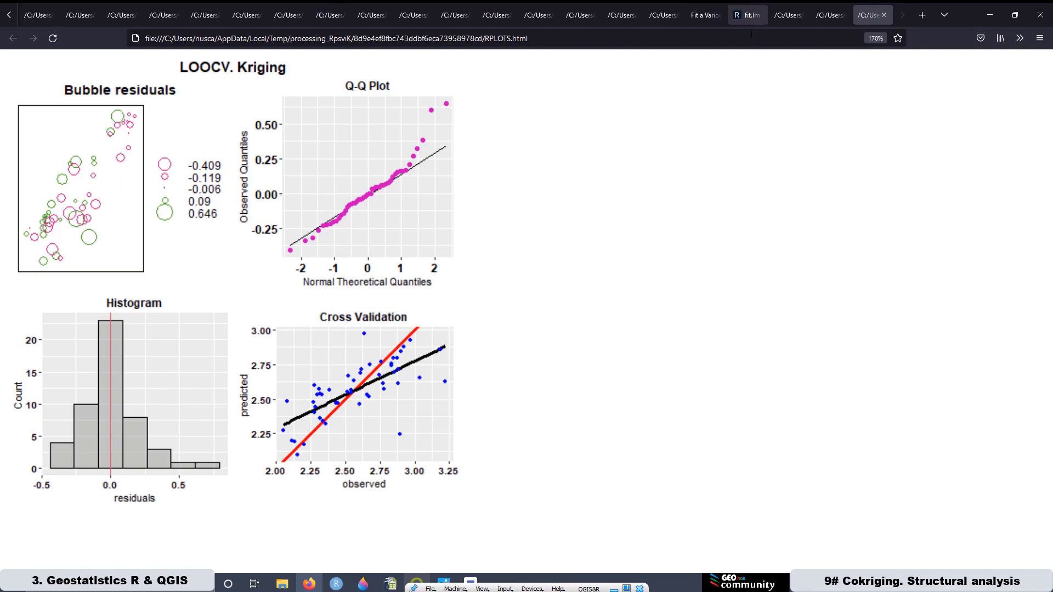
{"action": "left_click", "coordinate": [830, 15]}
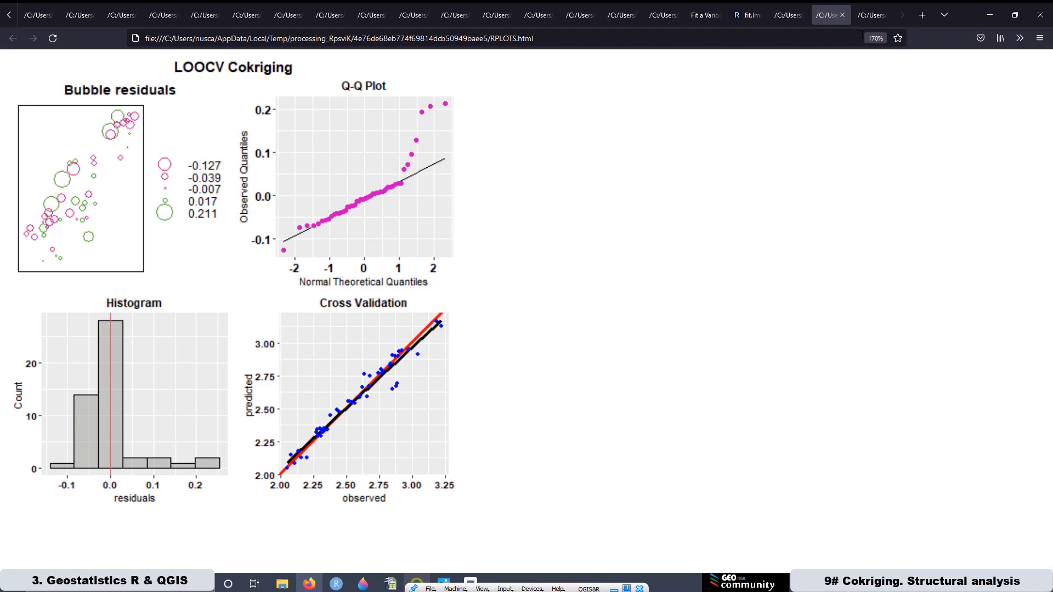
{"action": "left_click", "coordinate": [873, 21]}
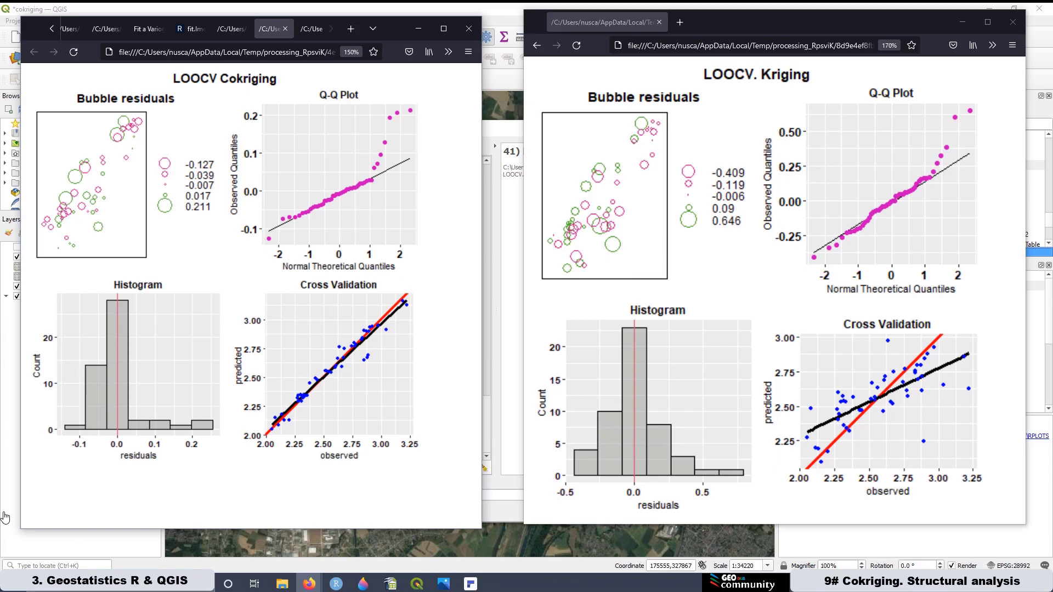
Switch back to QGIS and arrange the co-regionalisation and ordinary kriging cross-validation logs next to each other
{"action": "left_click", "coordinate": [504, 511]}
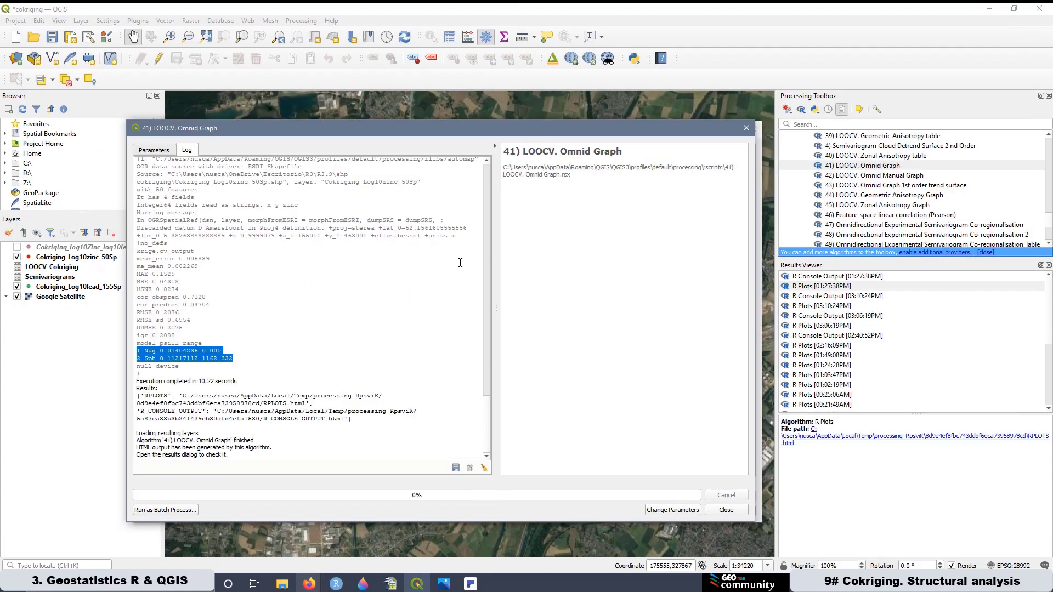
{"action": "left_click_drag", "start_coordinate": [397, 128], "coordinate": [624, 104]}
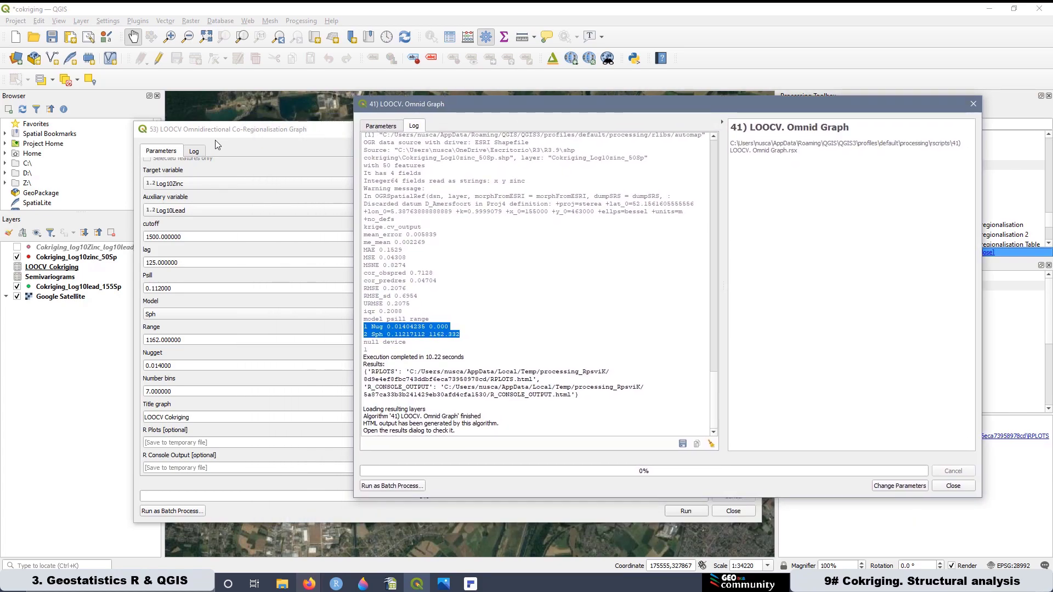
{"action": "left_click", "coordinate": [195, 152]}
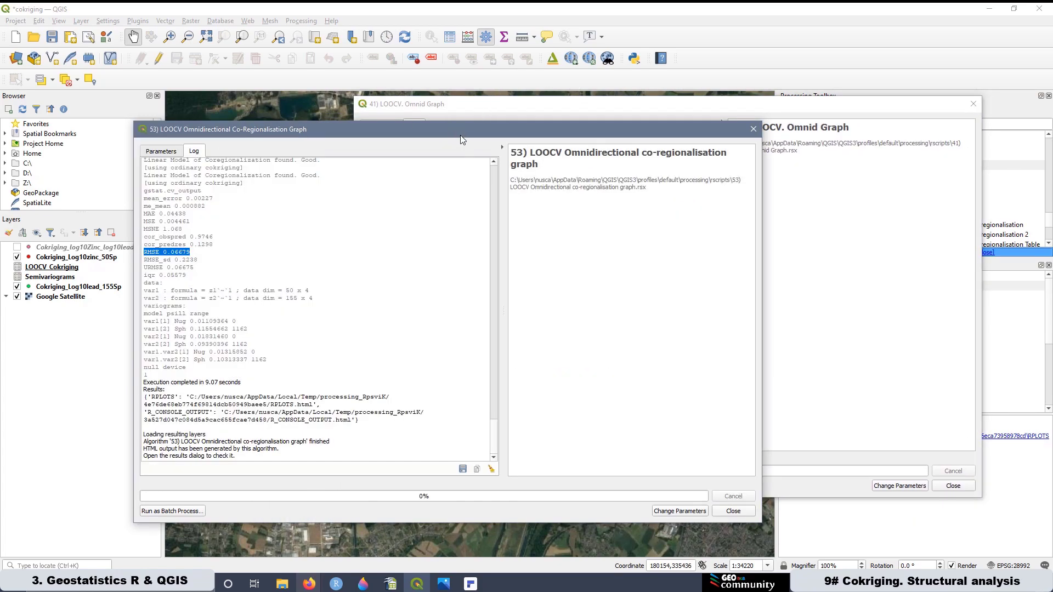
{"action": "left_click_drag", "start_coordinate": [459, 134], "coordinate": [423, 103]}
{"action": "left_click", "coordinate": [791, 197]}
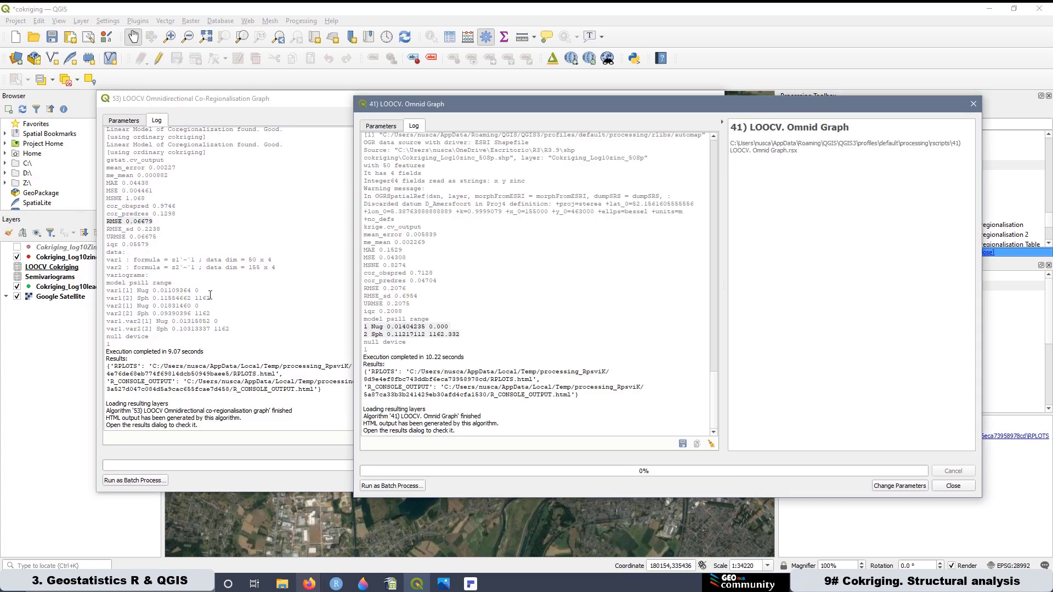
Highlight the RMSE value in the co-regionalisation log and in the kriging log to compare the two errors
{"action": "left_click", "coordinate": [144, 225]}
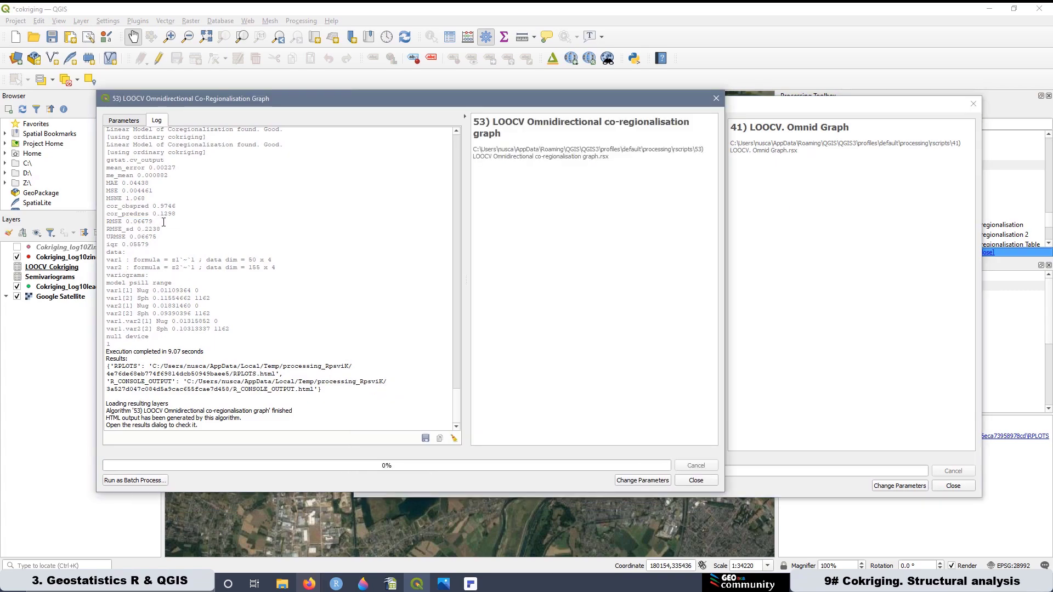
{"action": "left_click_drag", "start_coordinate": [164, 222], "coordinate": [126, 223]}
{"action": "left_click", "coordinate": [877, 322]}
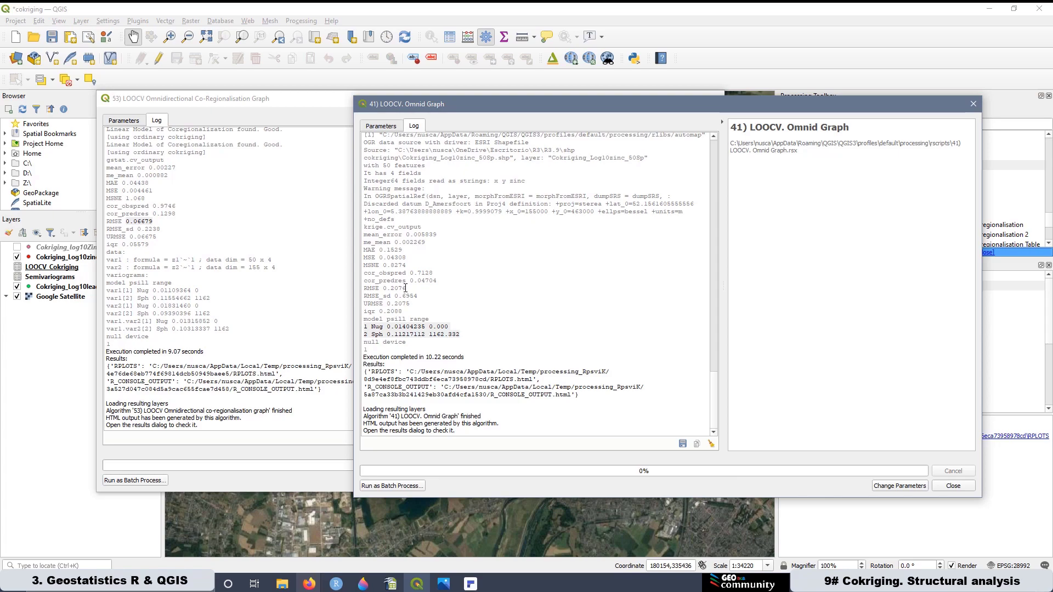
{"action": "left_click_drag", "start_coordinate": [406, 287], "coordinate": [382, 289]}
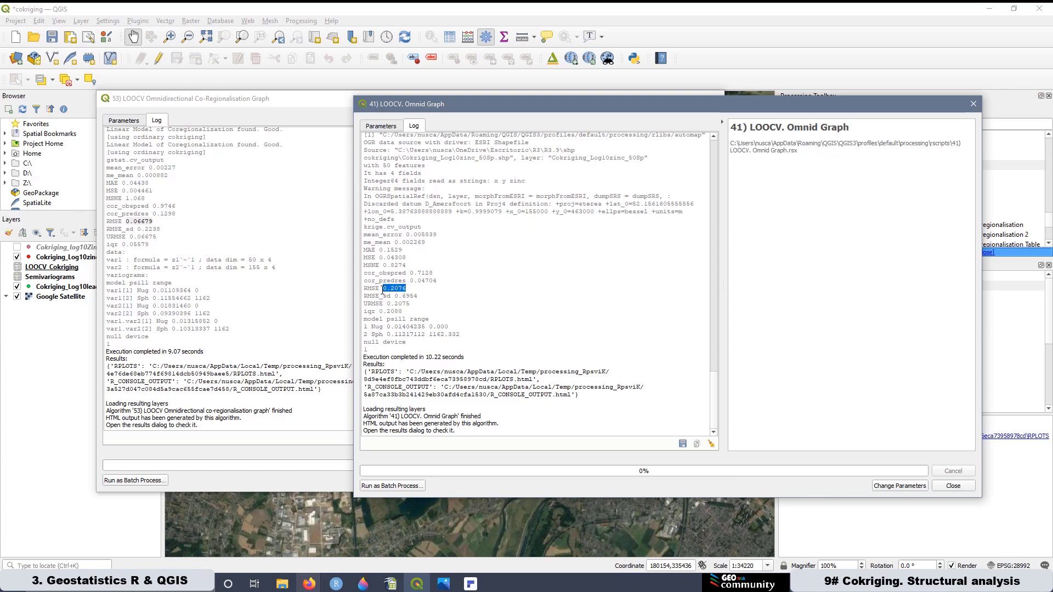